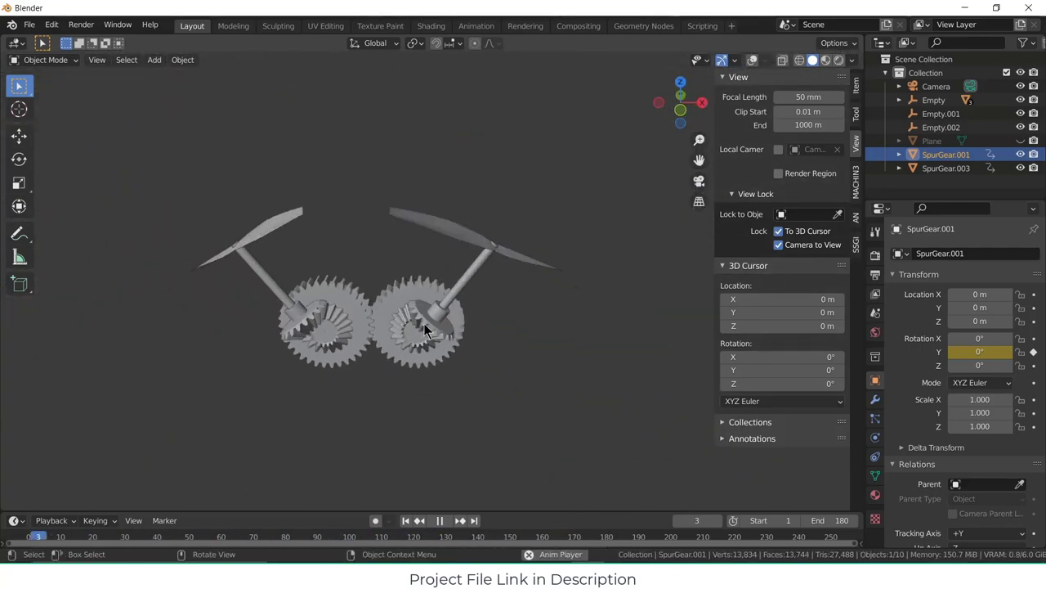
- Pause the playing gear-and-propeller animation on the timeline
click(442, 524)
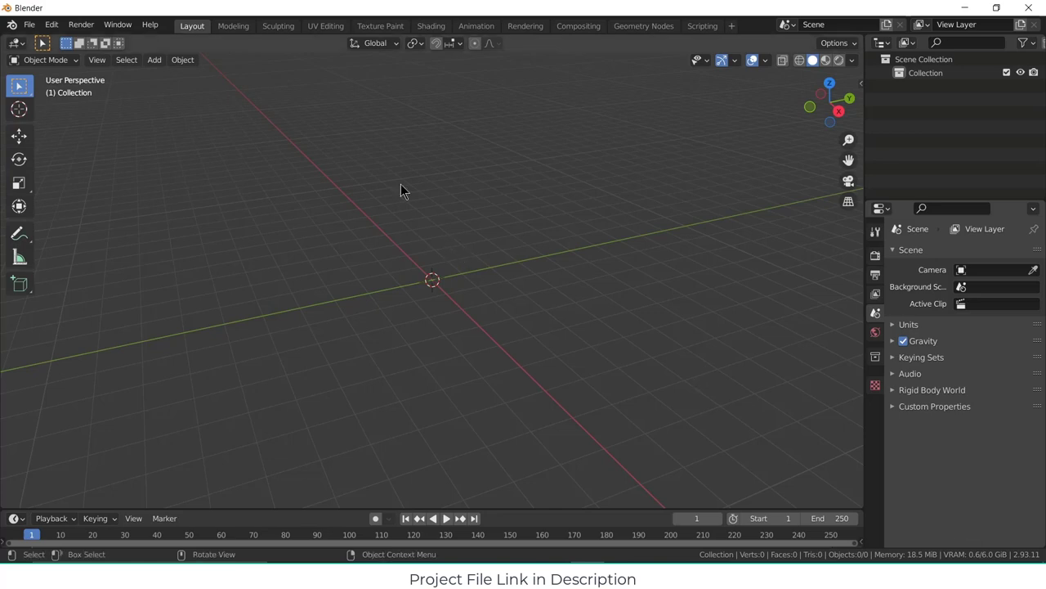
- Browse the Add menu, dismiss it, then bring the Add menu back up to pick a mesh
click(154, 61)
mouse_move(161, 76)
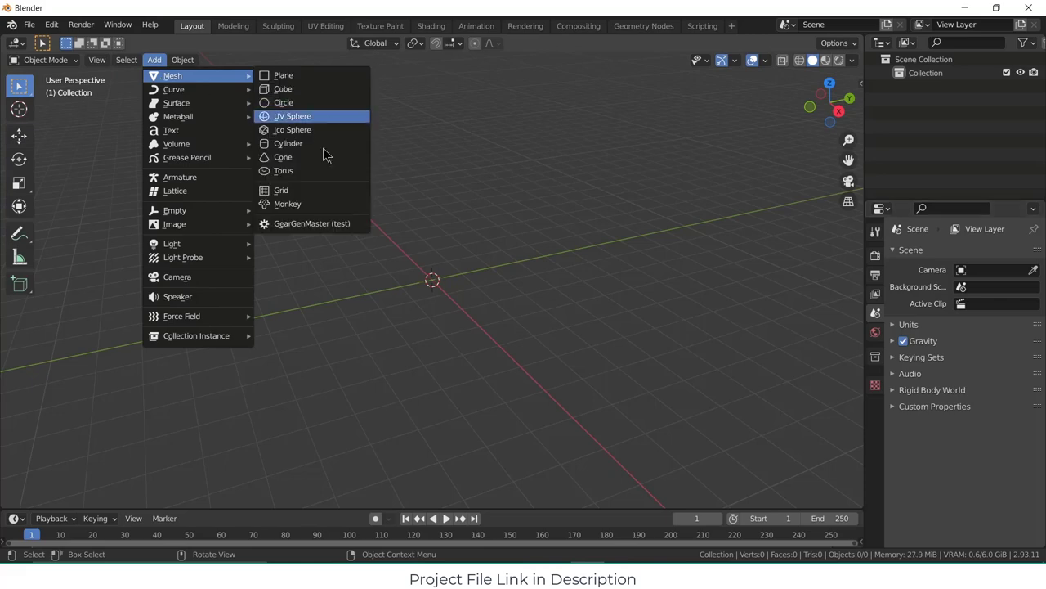
click(325, 224)
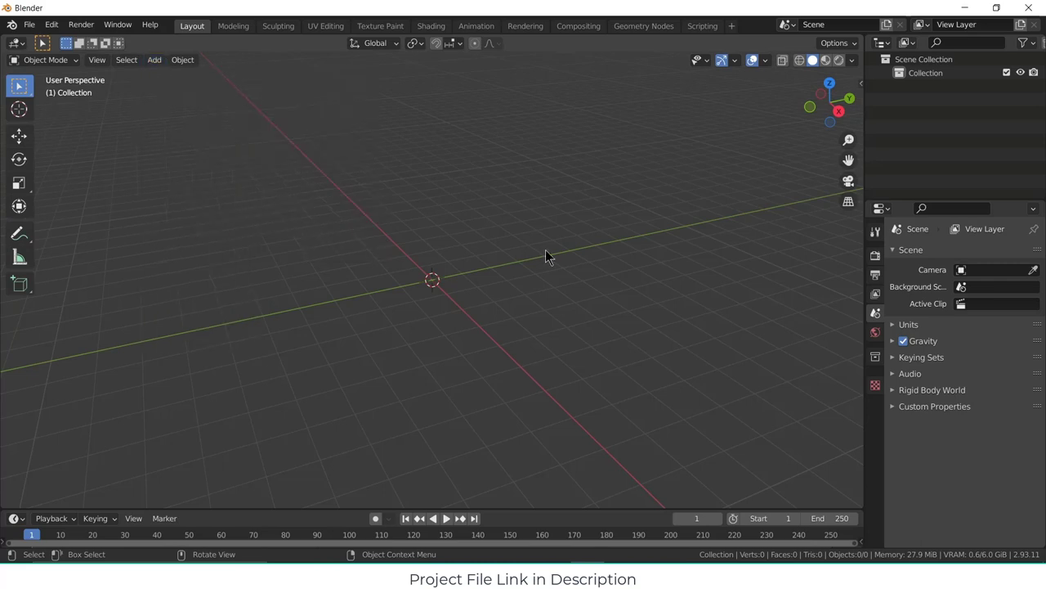
click(147, 59)
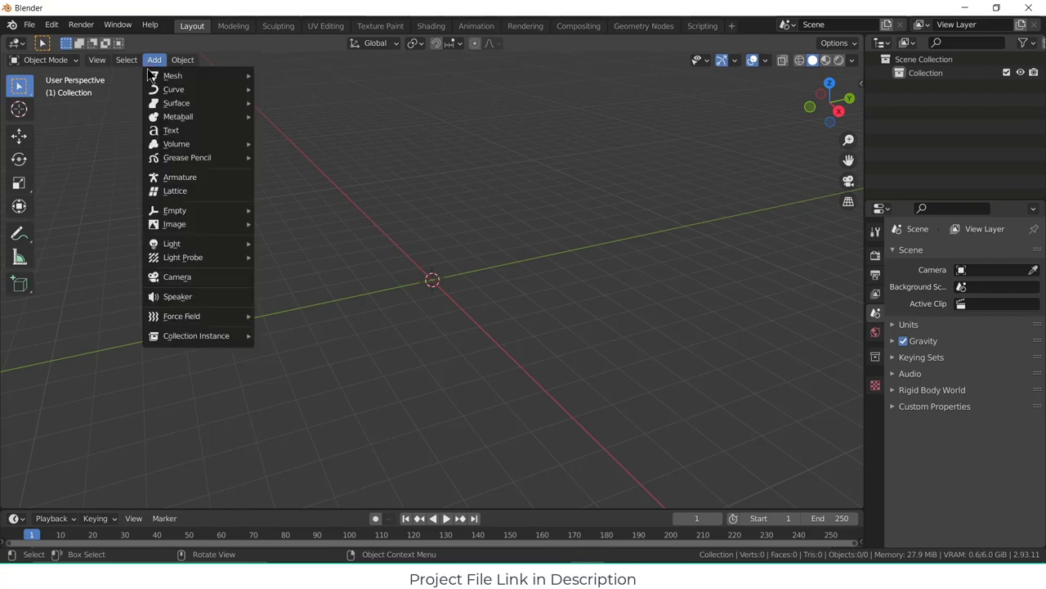
- Add a GearGenMaster spur gear and set it to 35 teeth with 1.3 m width
click(303, 223)
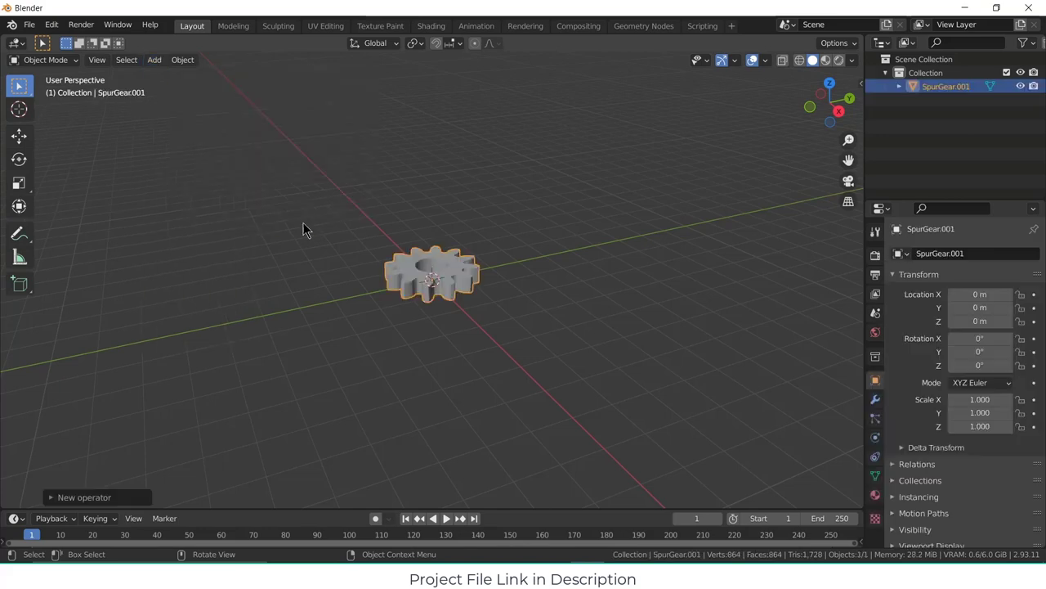
click(100, 492)
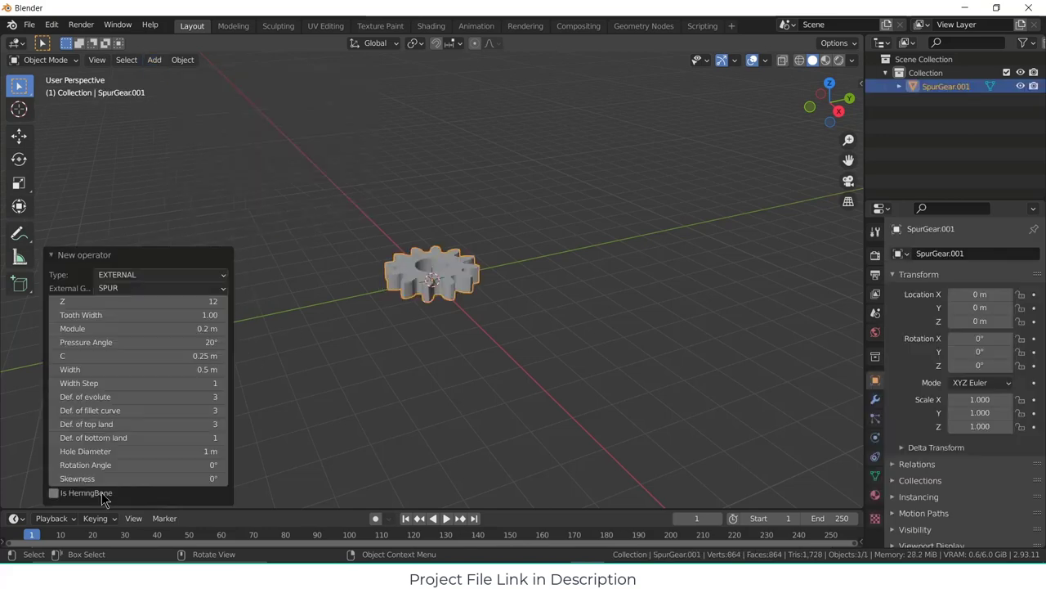
click(139, 301)
text(26)
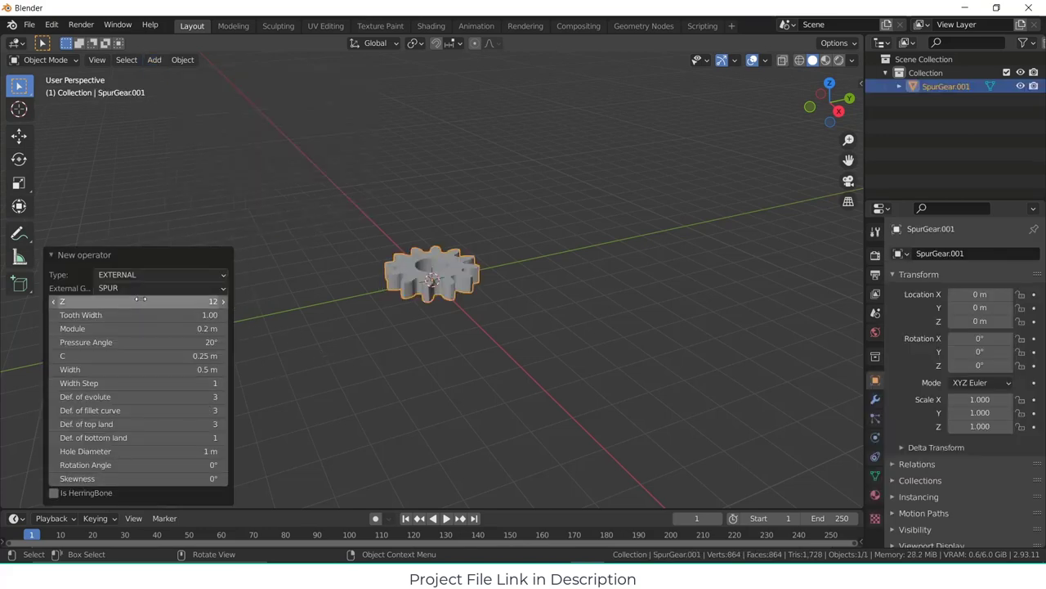
key(Return)
mouse_move(139, 301)
mouse_down()
mouse_move(184, 301)
mouse_move(146, 300)
mouse_up()
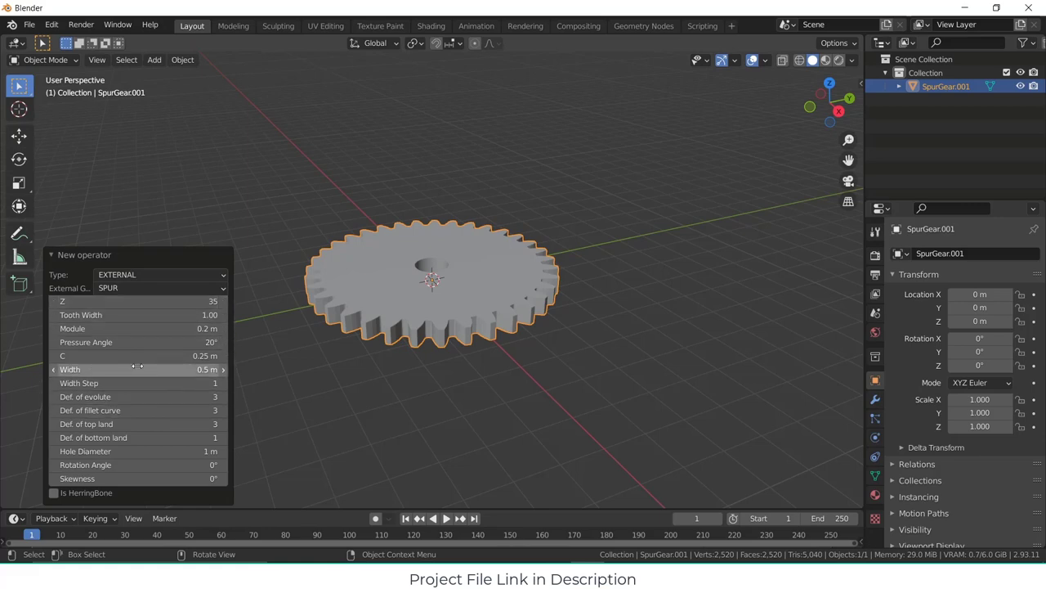
drag(137, 366, 210, 365)
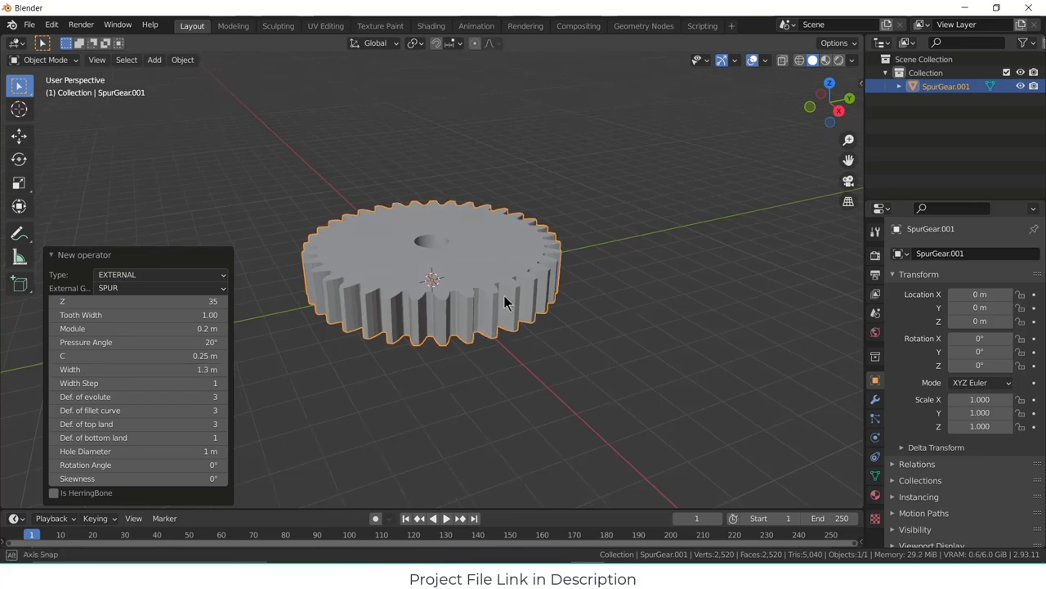
- Orbit to look down on the gear, then deselect and reselect it
mouse_move(502, 300)
middle_down()
mouse_move(434, 370)
mouse_move(494, 301)
middle_up()
click(701, 233)
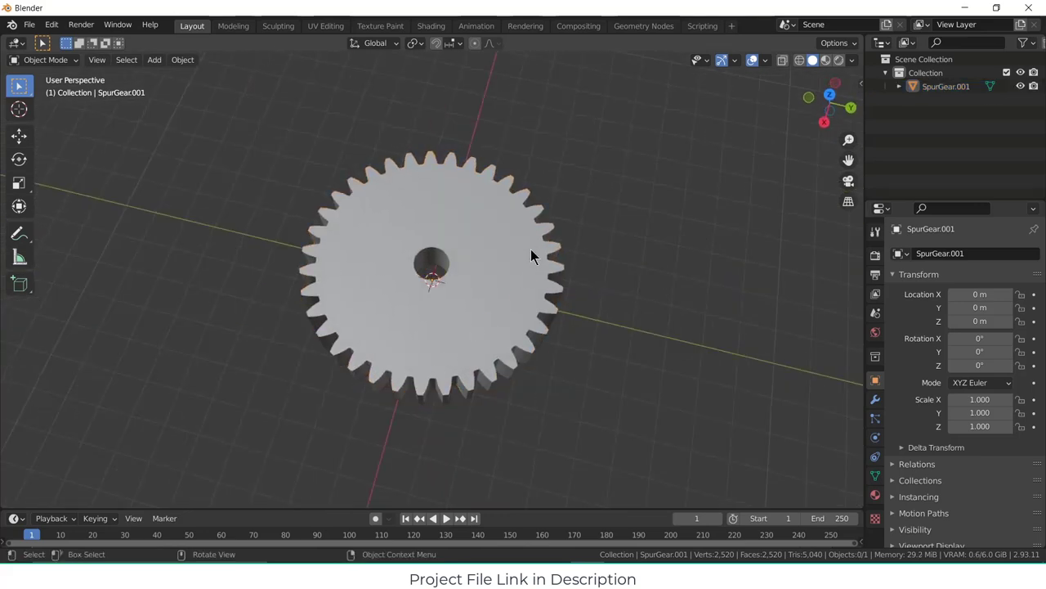
click(532, 253)
- In top orthographic view, add a second 35-tooth gear meshing beside the first, then deselect
key(KP_5)
key(KP_7)
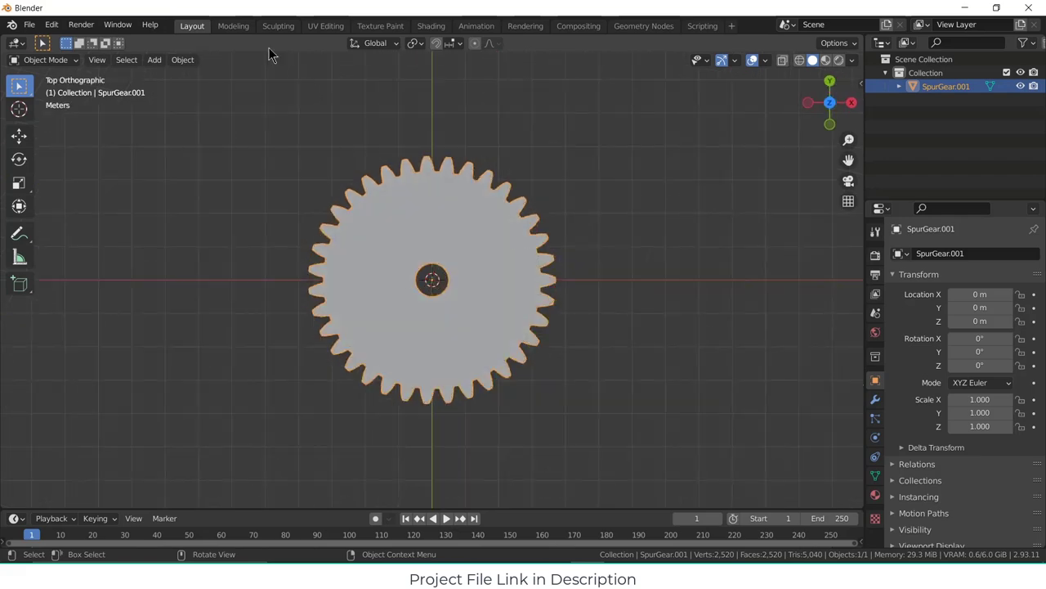
click(154, 59)
mouse_move(168, 75)
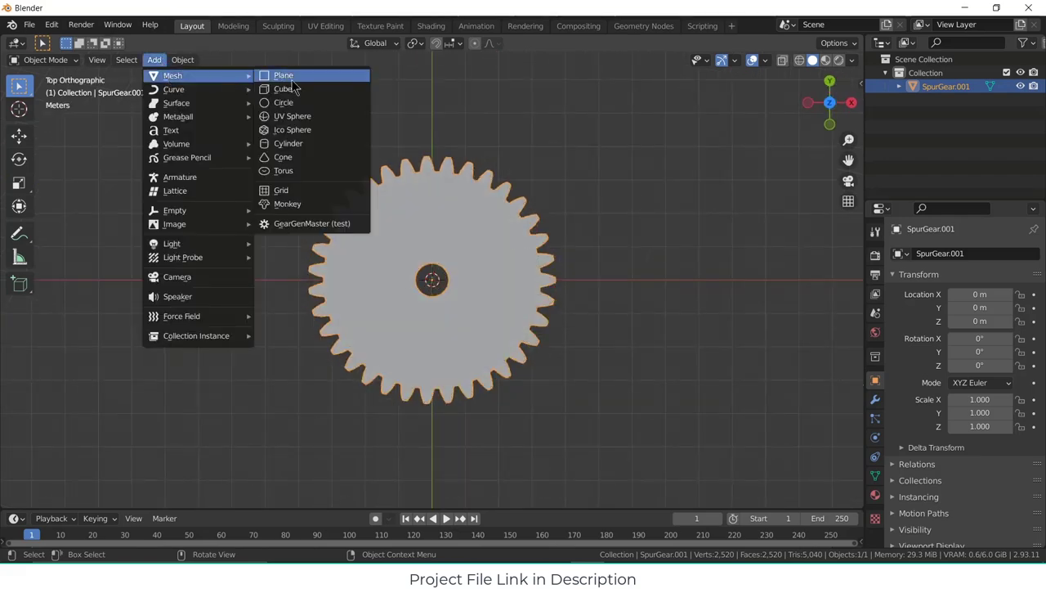
click(299, 235)
click(202, 354)
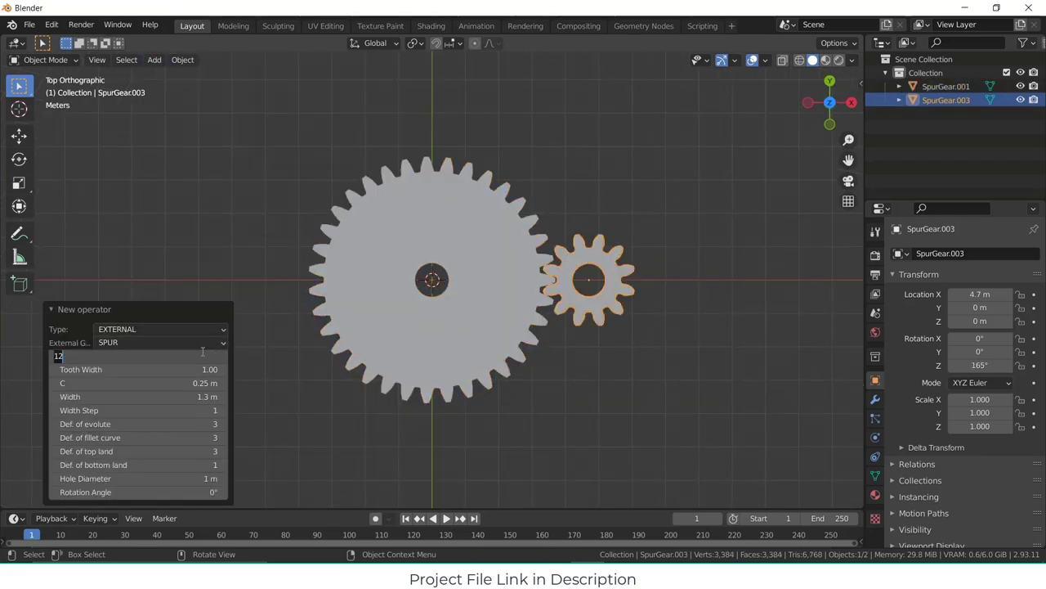
text(35)
key(Return)
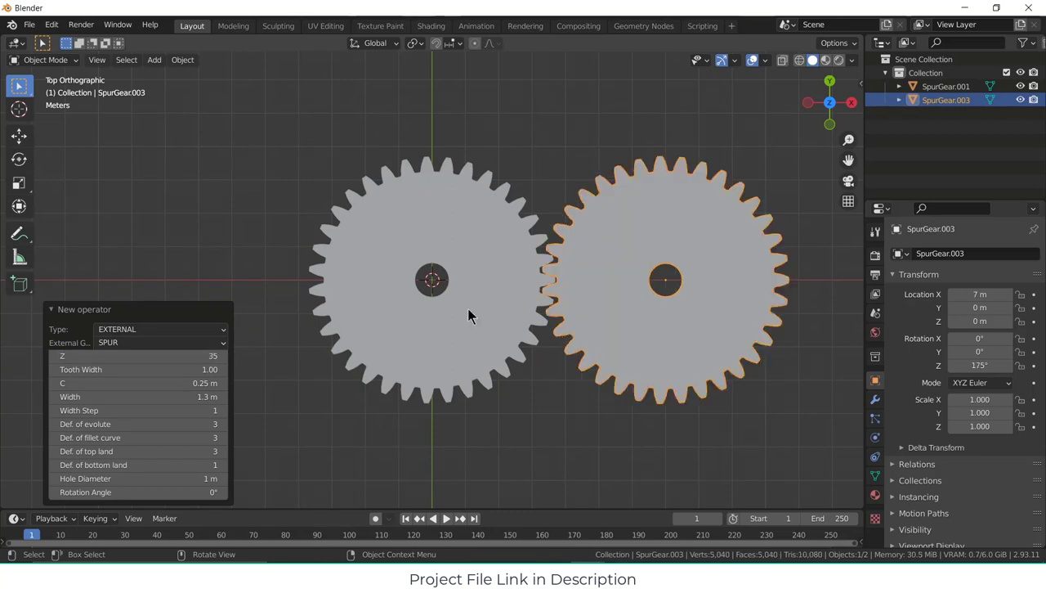
click(601, 409)
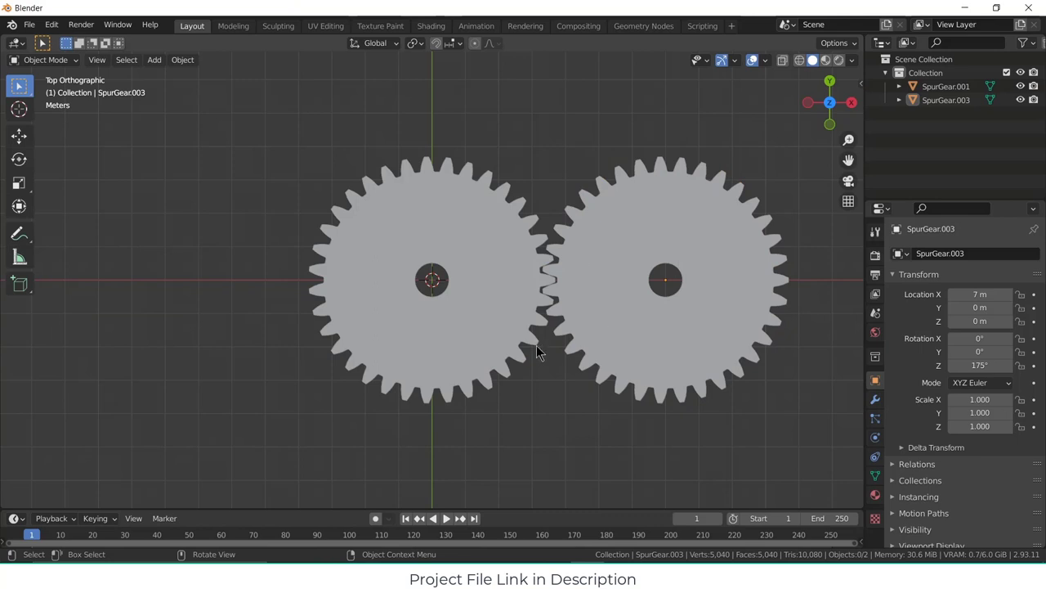
- Rotate both gears 90° about X with rx90 so they stand upright
click(484, 286)
shift+click(621, 274)
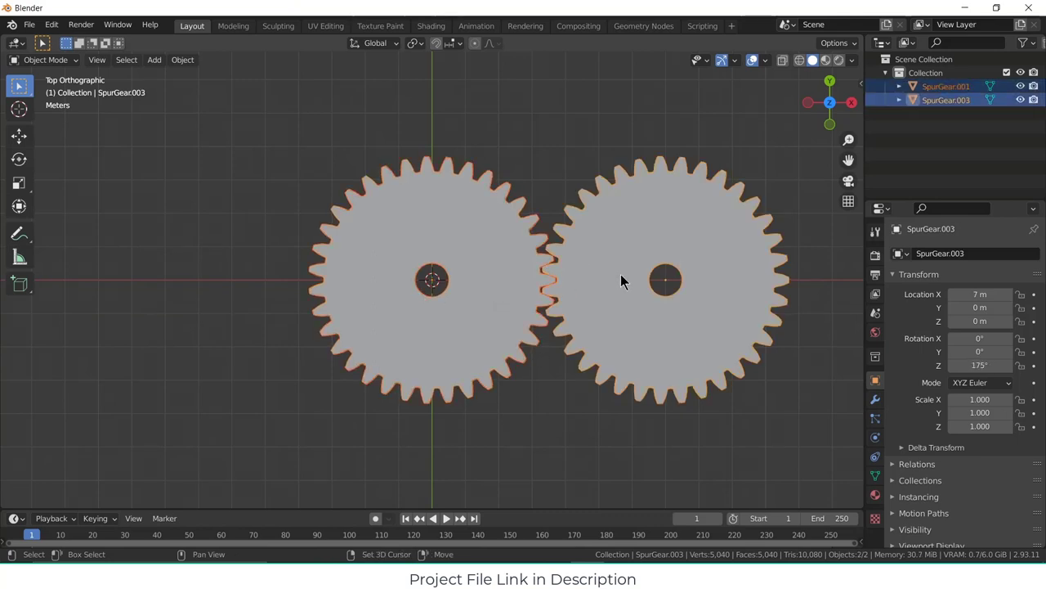
text(r)
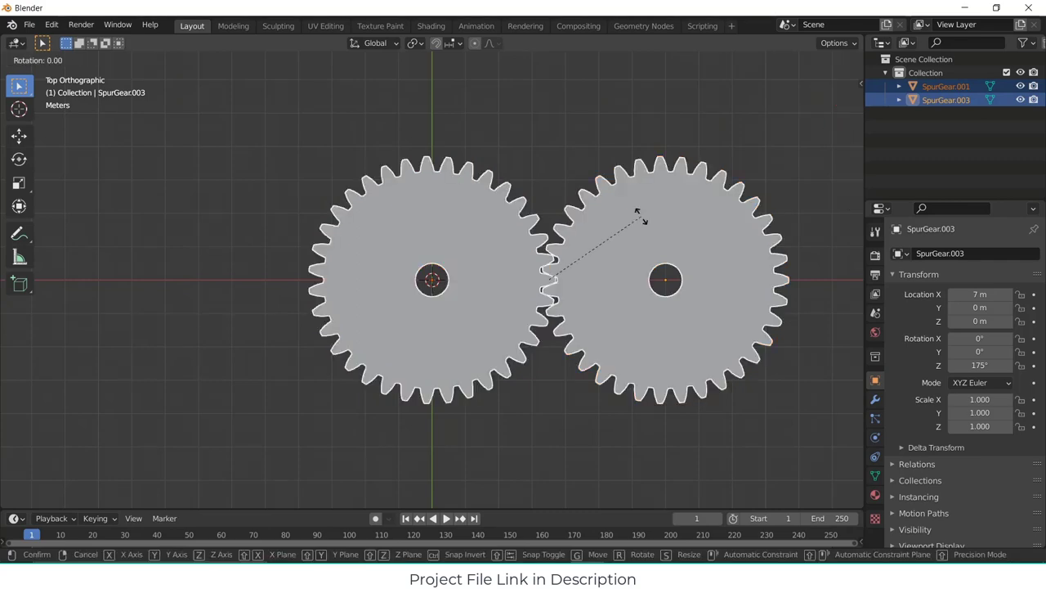
text(x90)
key(Return)
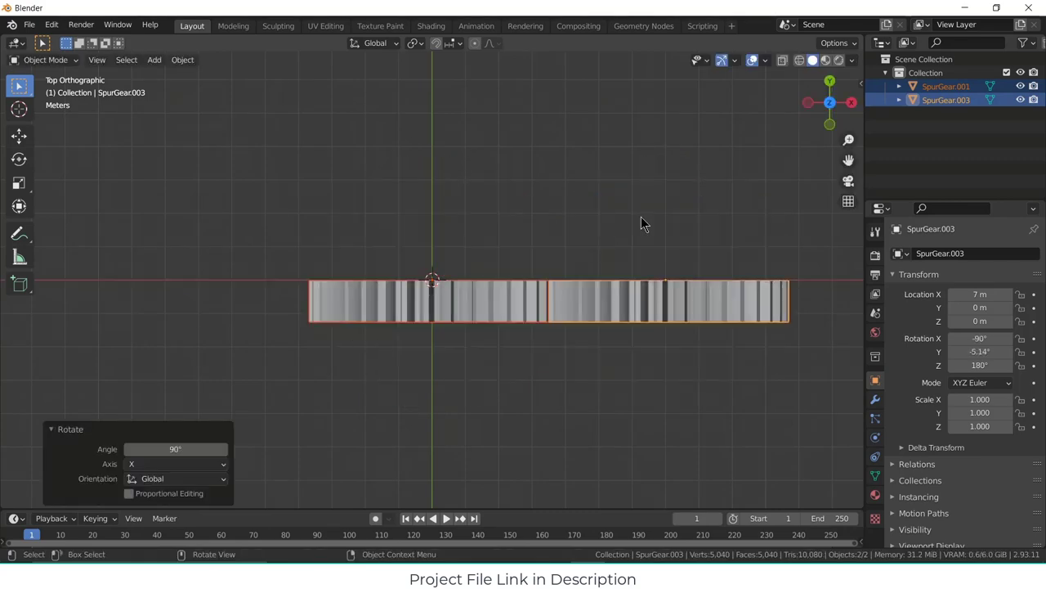
- Orbit and zoom to a perspective view, then select only the right gear
middle_drag(641, 216, 592, 260)
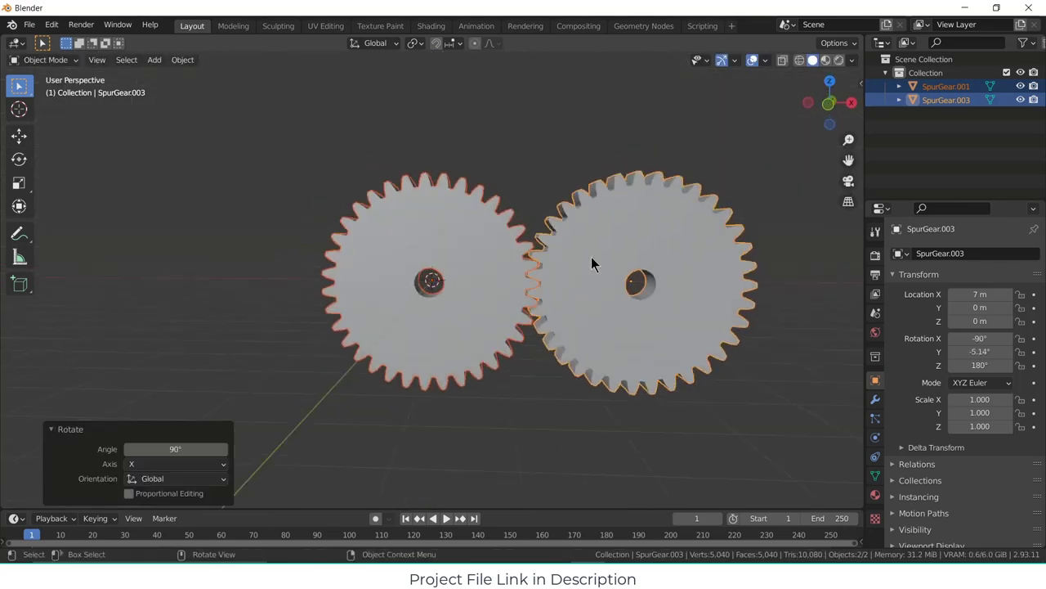
scroll(503, 300, up, 3)
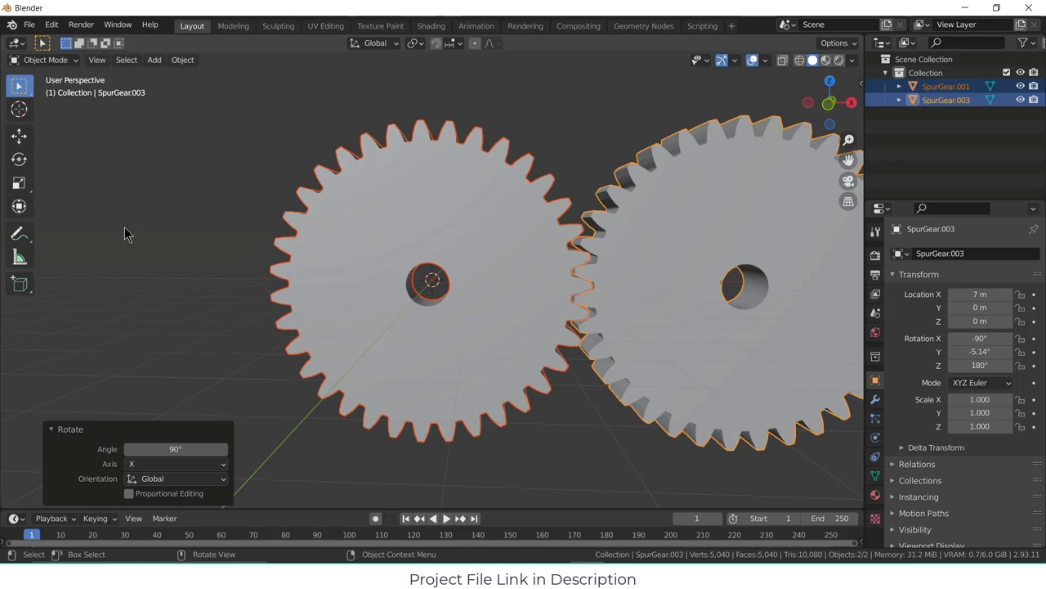
click(170, 194)
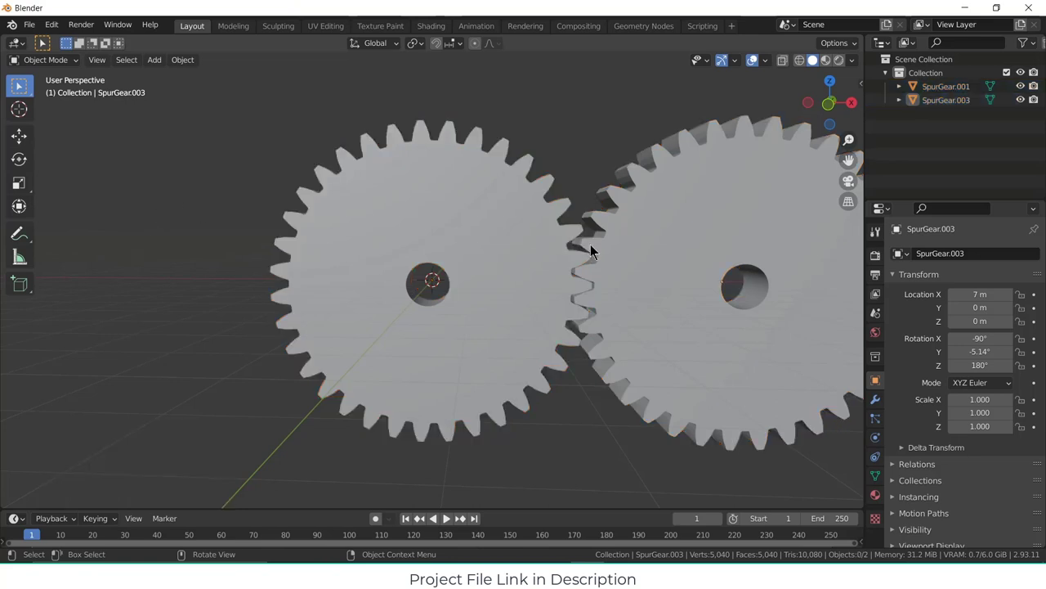
click(673, 250)
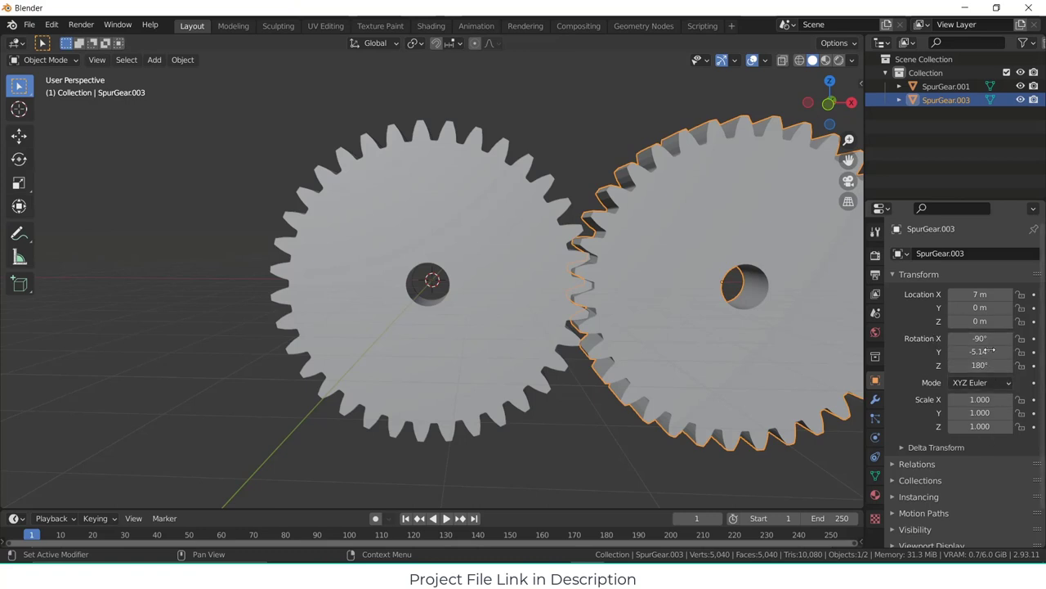
- Apply rotation on the right gear, then on the left gear
key(ctrl+a)
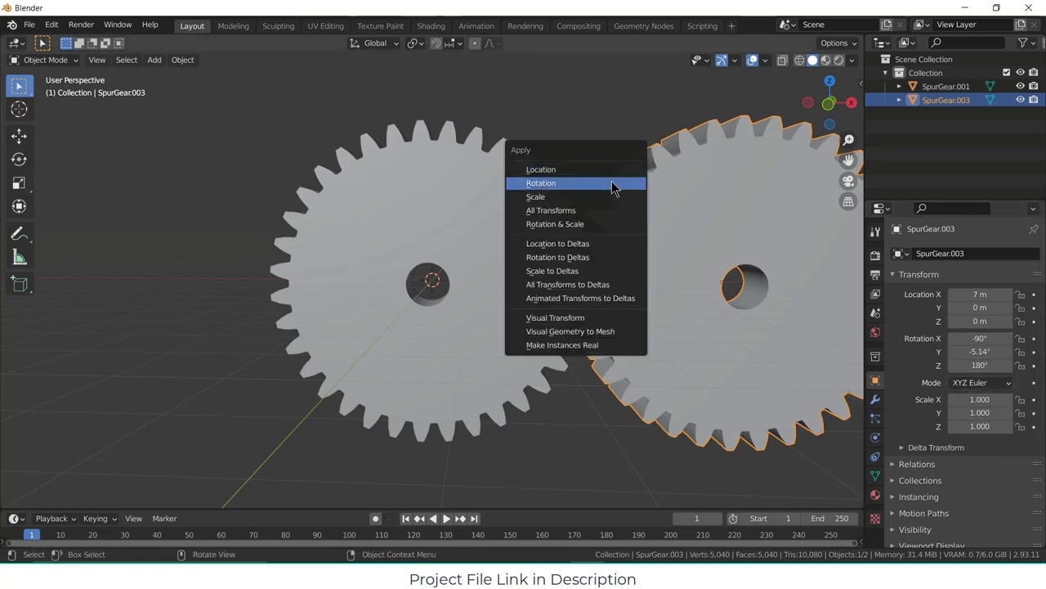
click(613, 186)
click(499, 264)
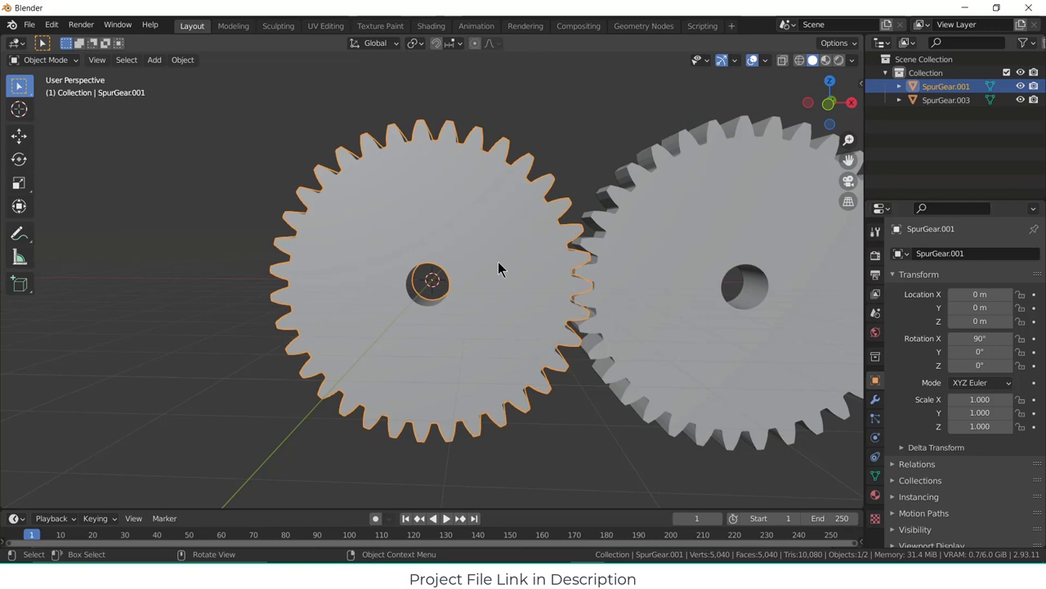
key(ctrl+a)
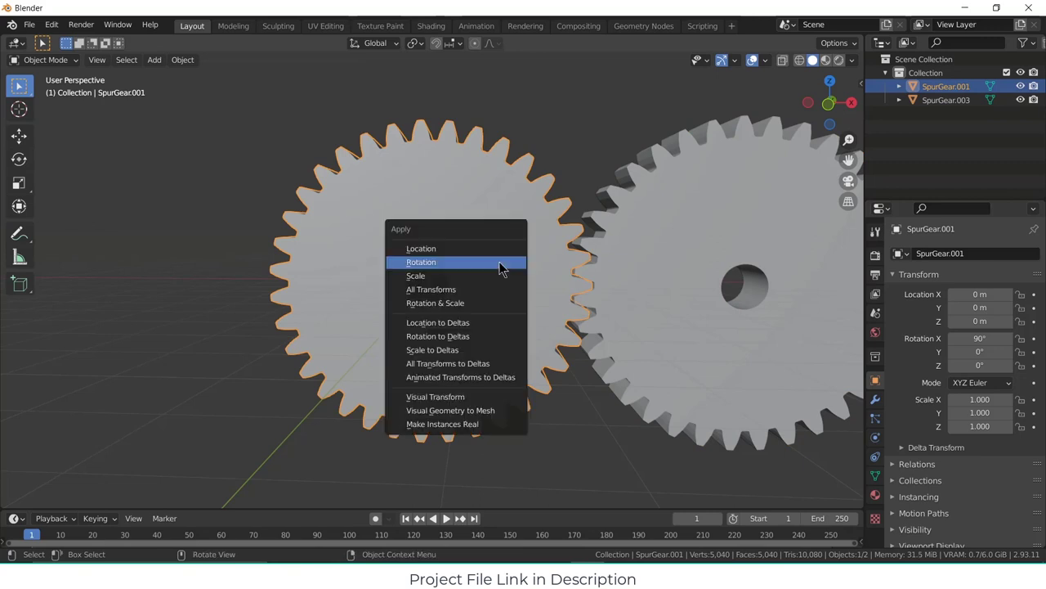
click(500, 263)
- Test tilting the left gear about Y, then reset its Y rotation to 0°
middle_drag(414, 298, 438, 298)
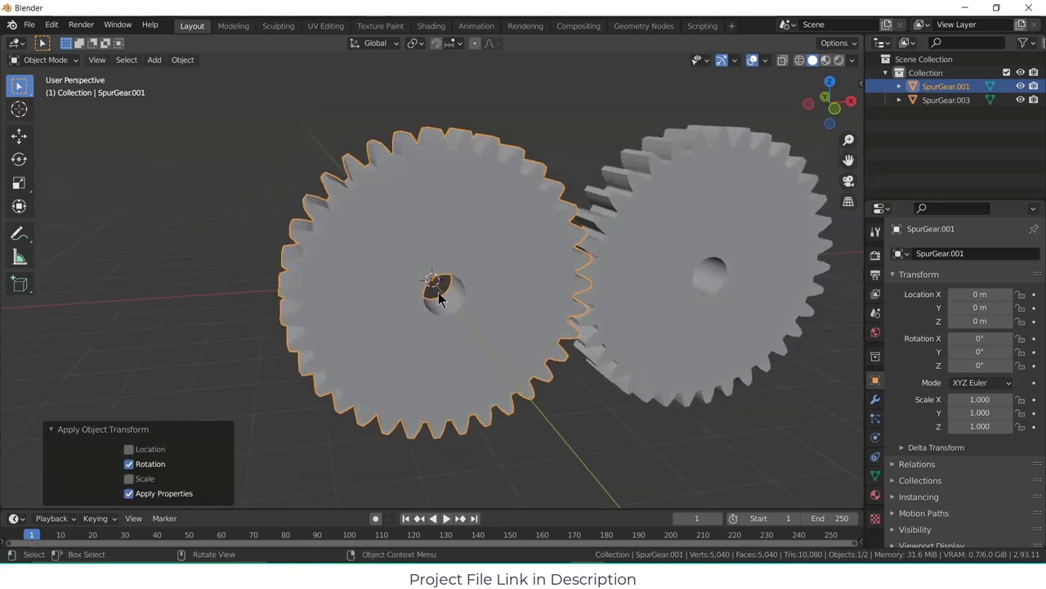
drag(980, 352, 995, 352)
click(979, 352)
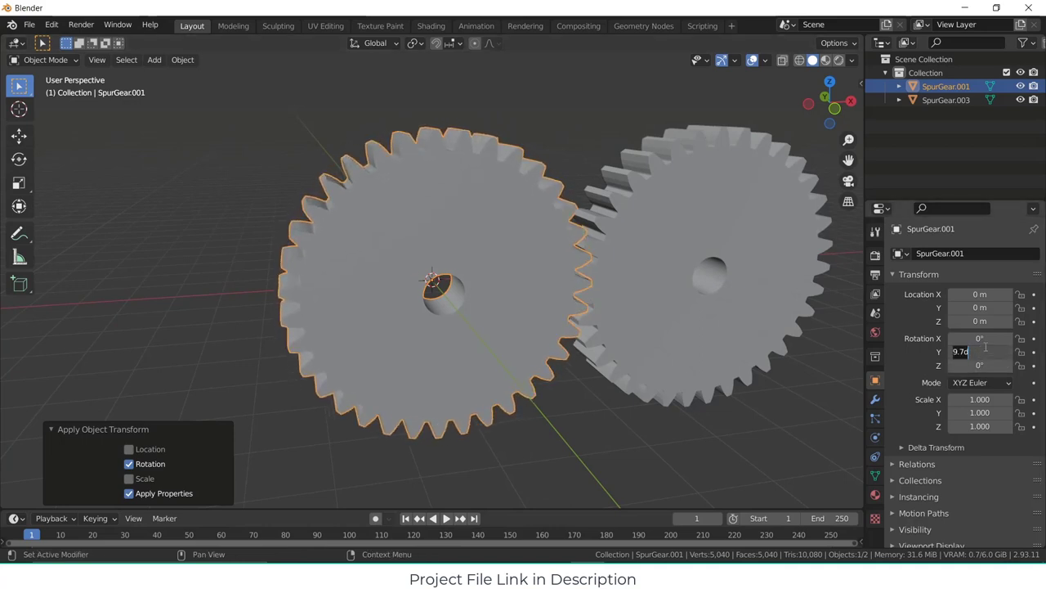
text(0)
key(Return)
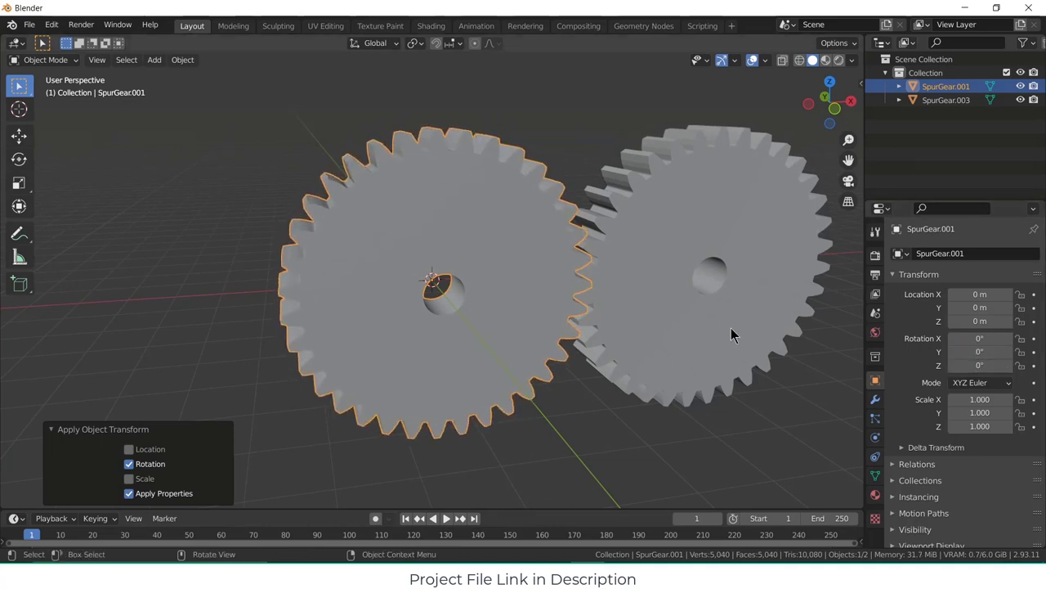
- Copy SpurGear.001's Y rotation as a new driver and paste it onto SpurGear.003's Y rotation
right_click(978, 350)
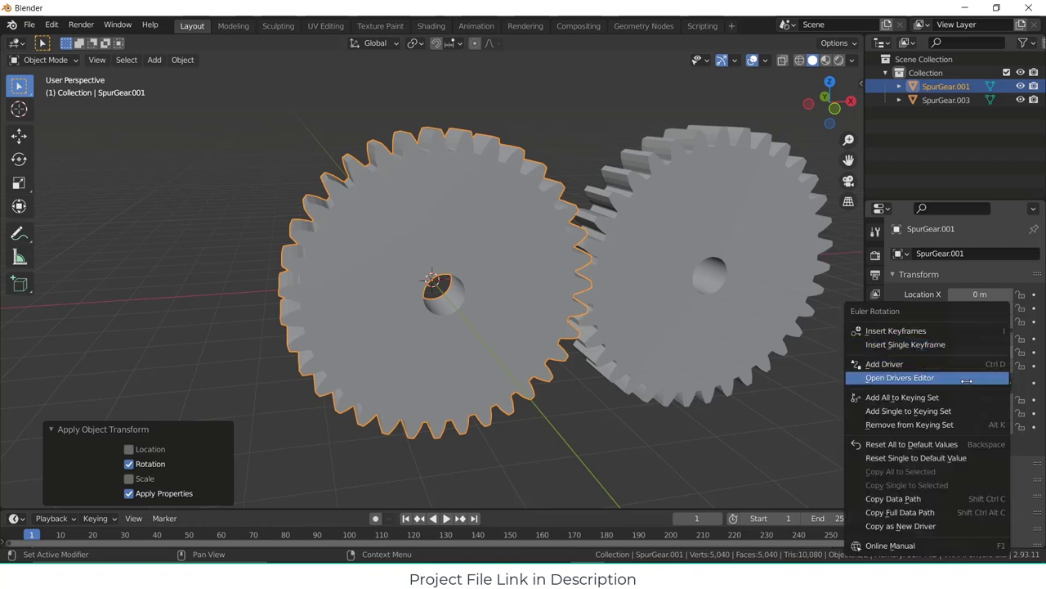
click(931, 532)
click(670, 299)
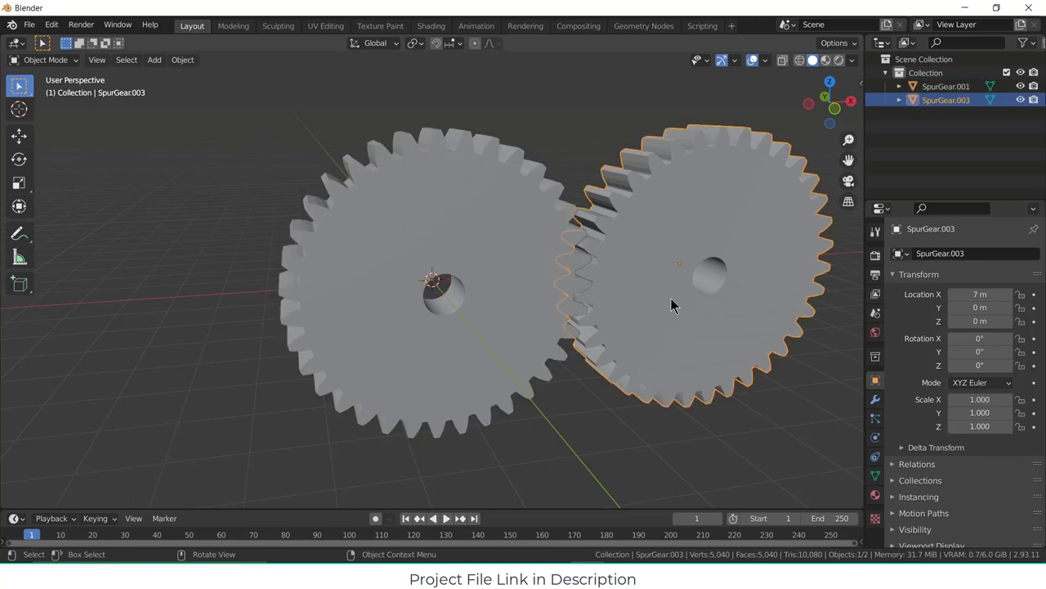
right_click(977, 353)
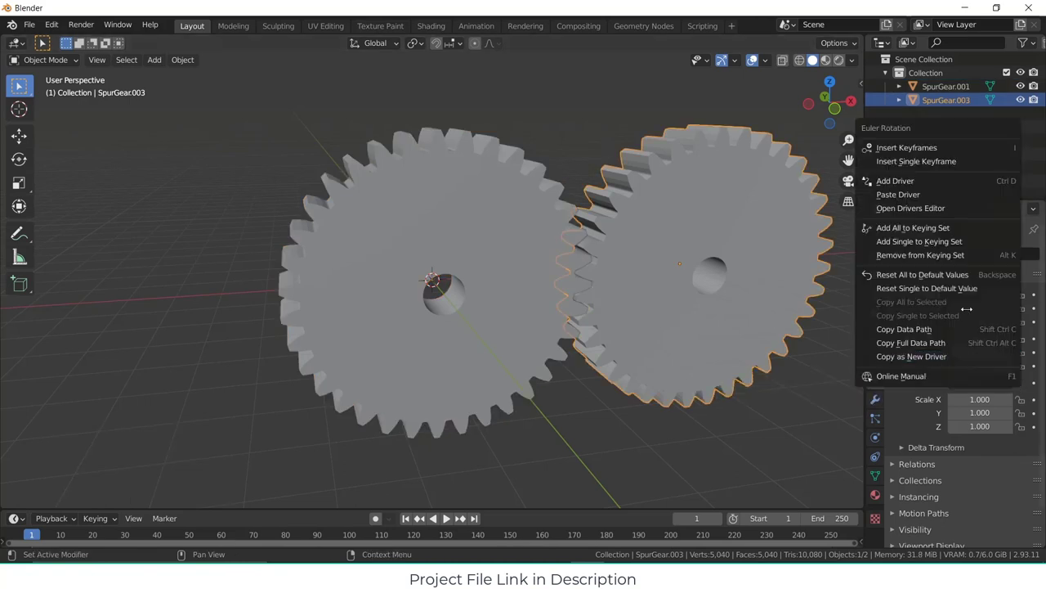
click(919, 194)
- Turn SpurGear.001 about Y to test the driver, reset it to 0°, and enlarge the timeline
click(439, 253)
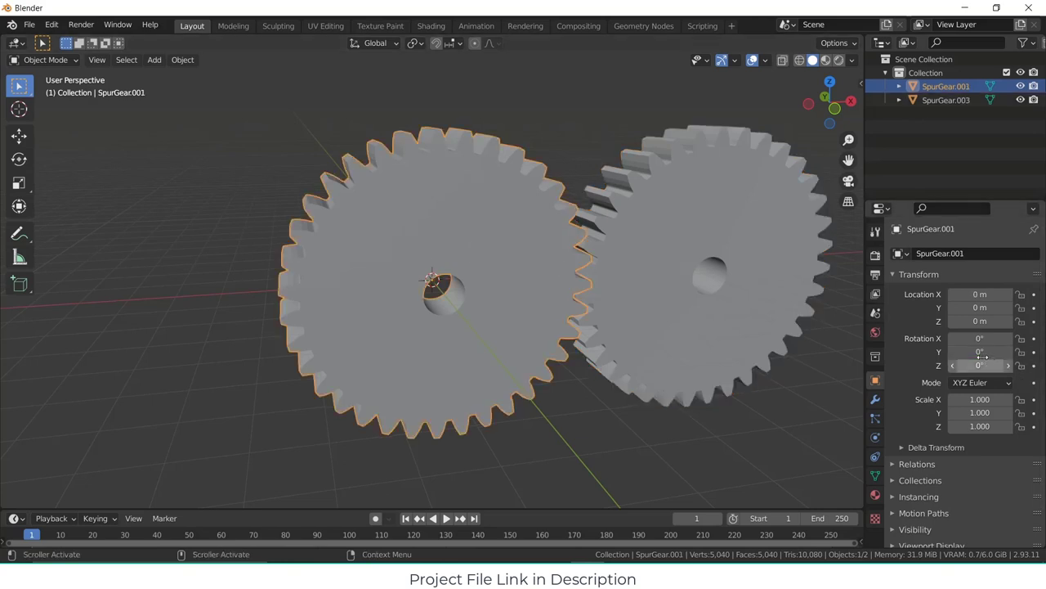
drag(979, 352, 955, 351)
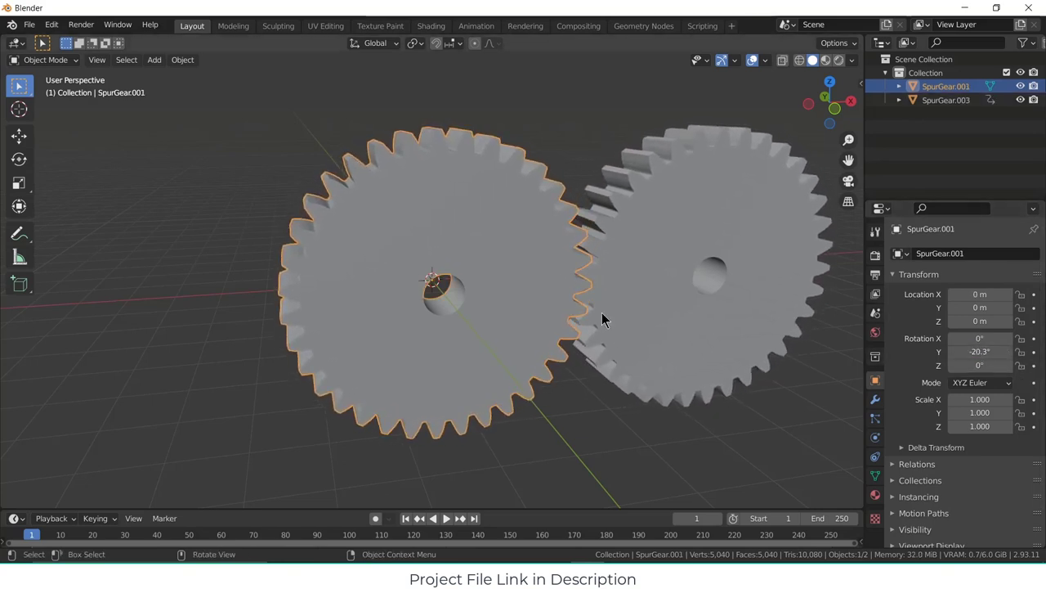
scroll(569, 299, down, 1)
double_click(974, 352)
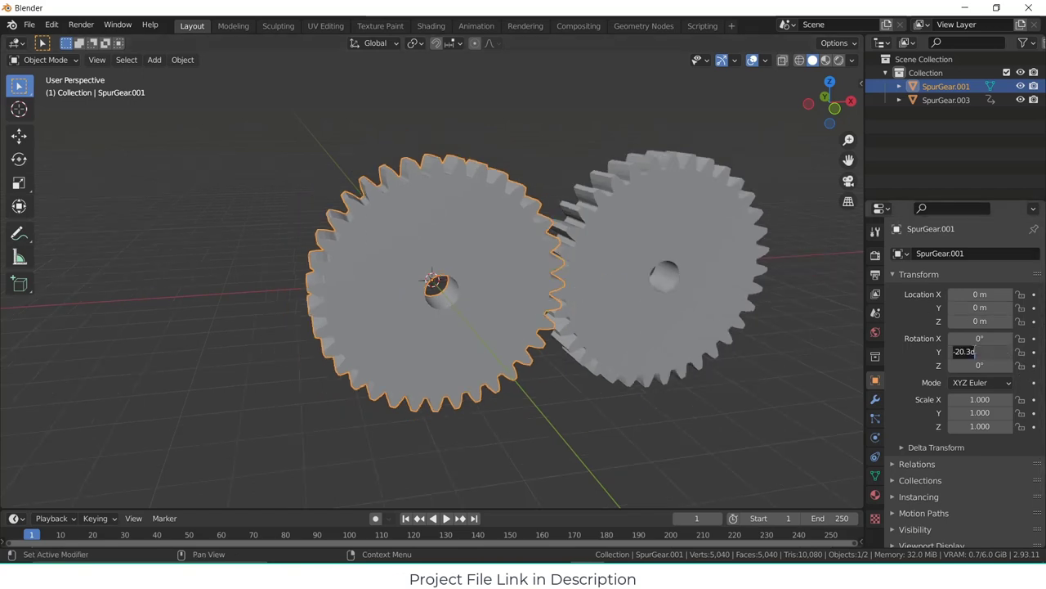
text(0)
key(Return)
middle_drag(635, 379, 581, 498)
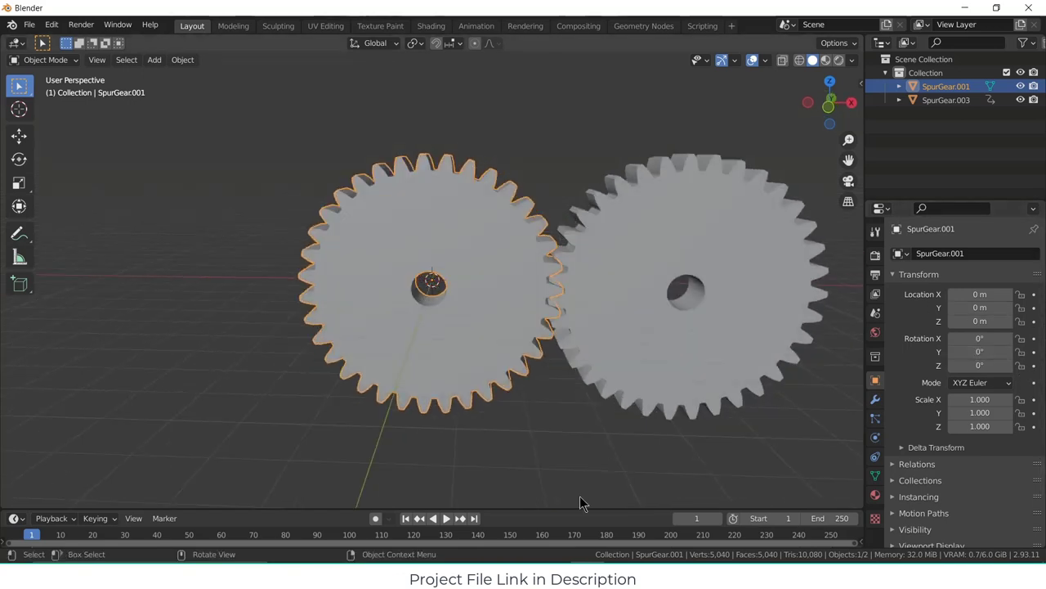
drag(572, 507, 25, 395)
- Switch the timeline to the Graph Editor and make SpurGear.003's driver a Scripted Expression
click(15, 403)
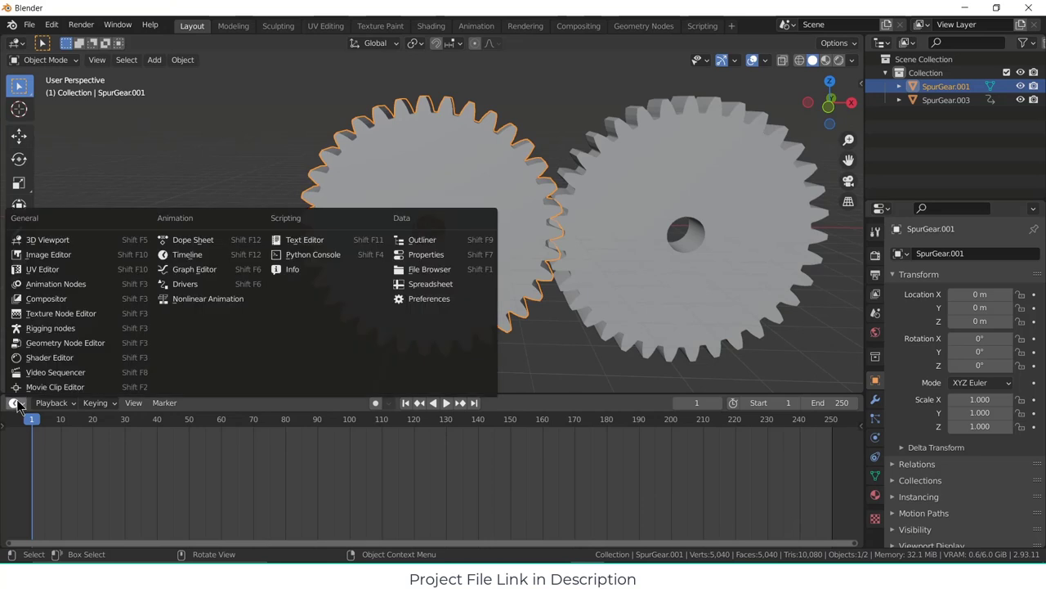
click(169, 270)
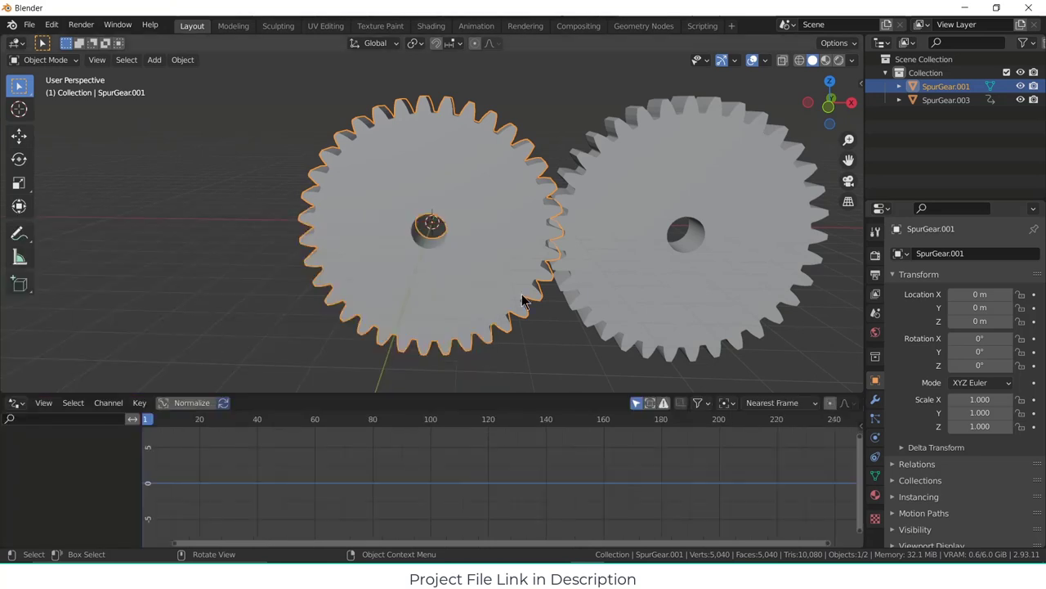
click(627, 228)
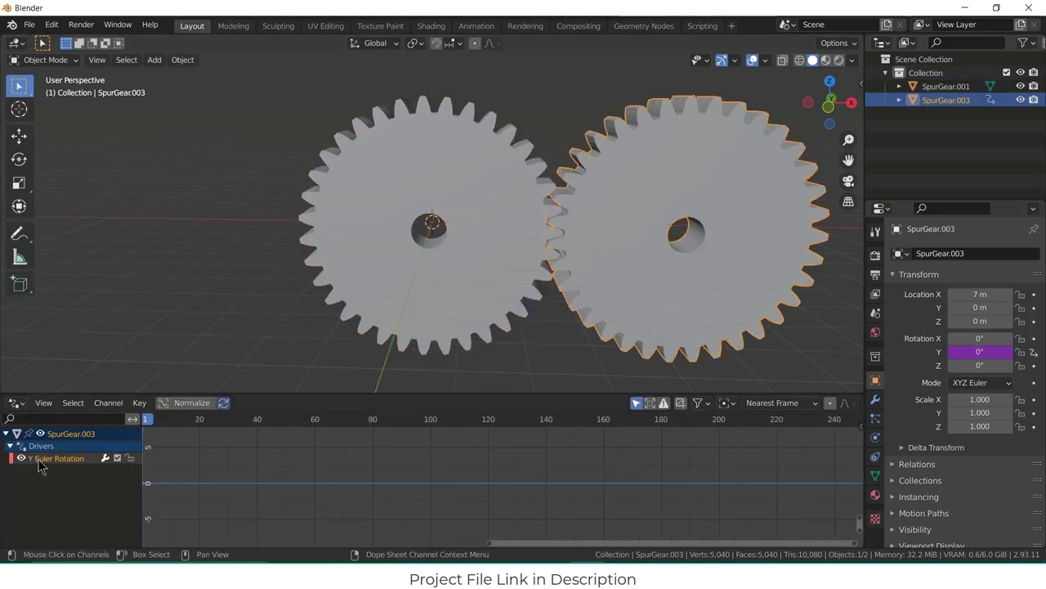
key(n)
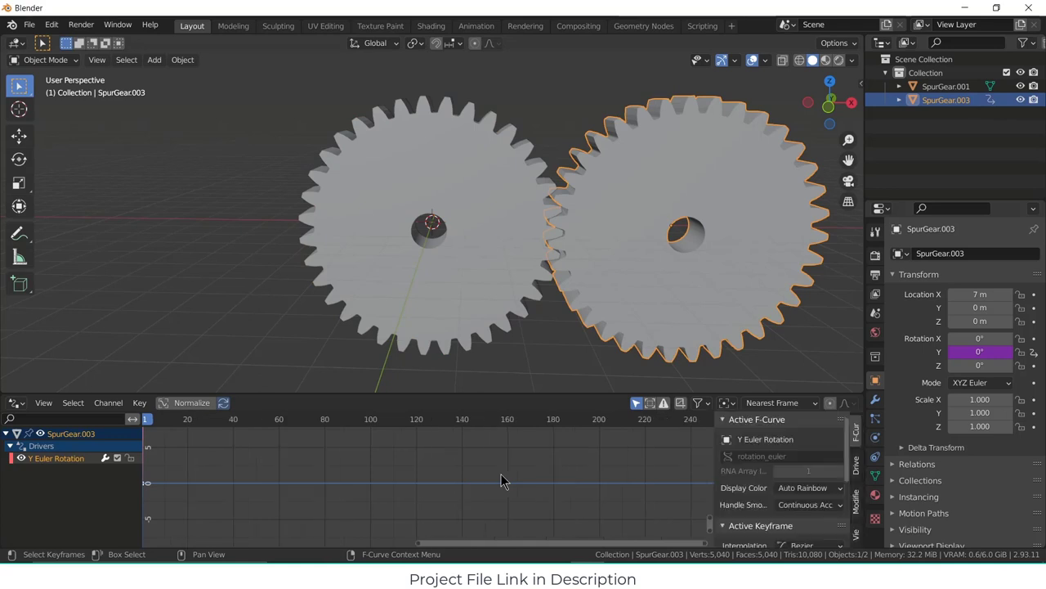
click(856, 464)
click(797, 482)
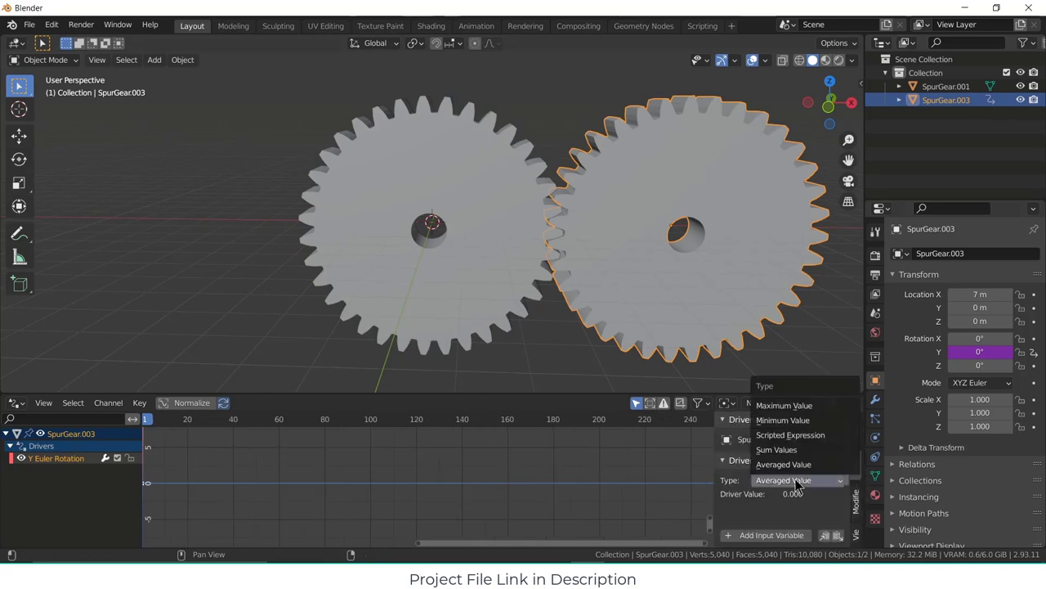
click(791, 434)
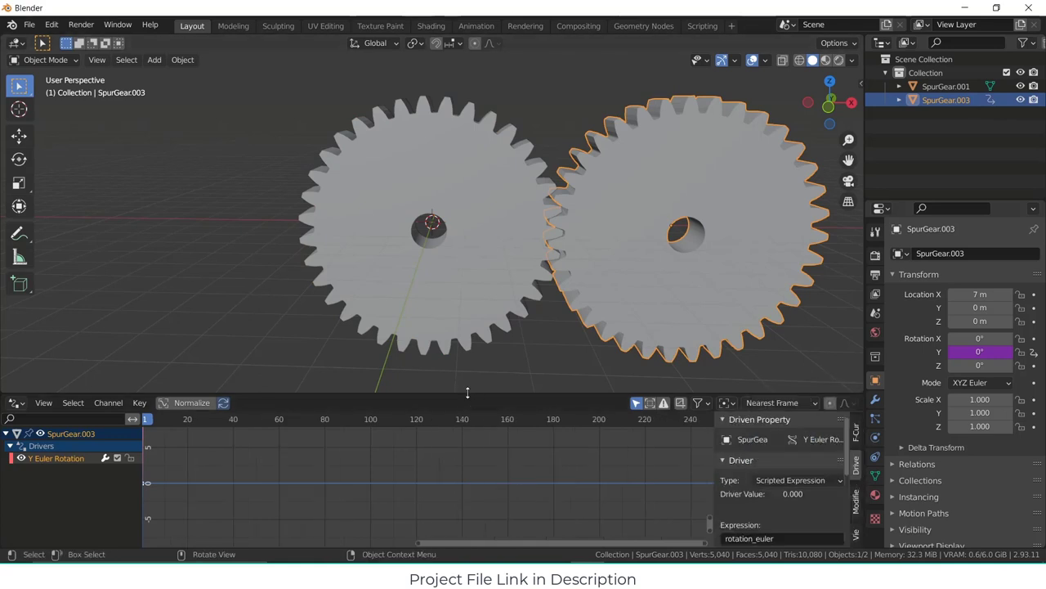
- Enlarge the Graph Editor and rotate SpurGear.001 about Y to test the expression
drag(467, 393, 467, 245)
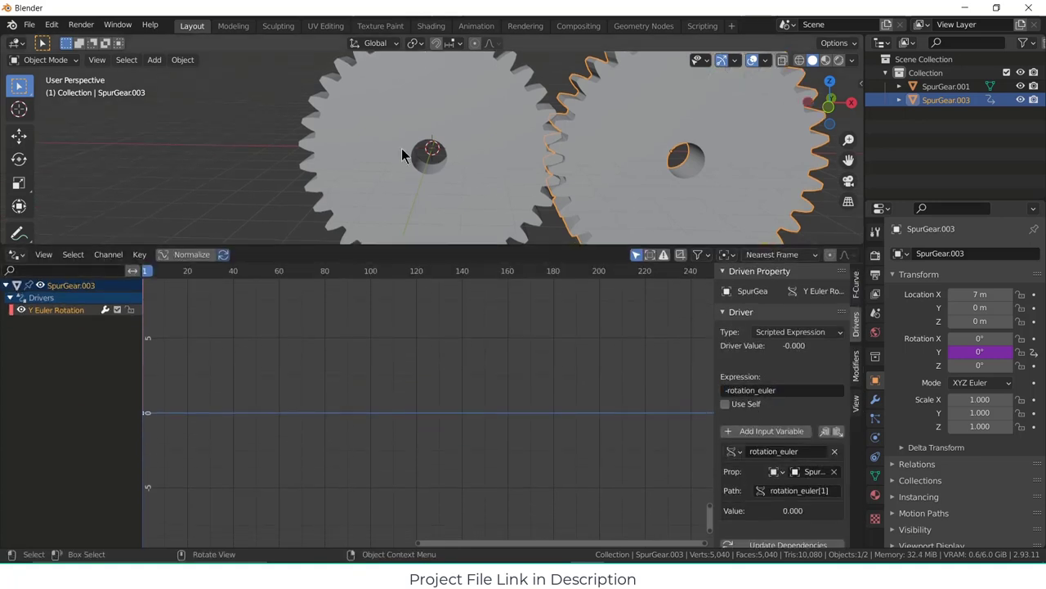
click(505, 144)
drag(965, 352, 941, 351)
- Reset SpurGear.001's Y rotation to 0°
click(979, 352)
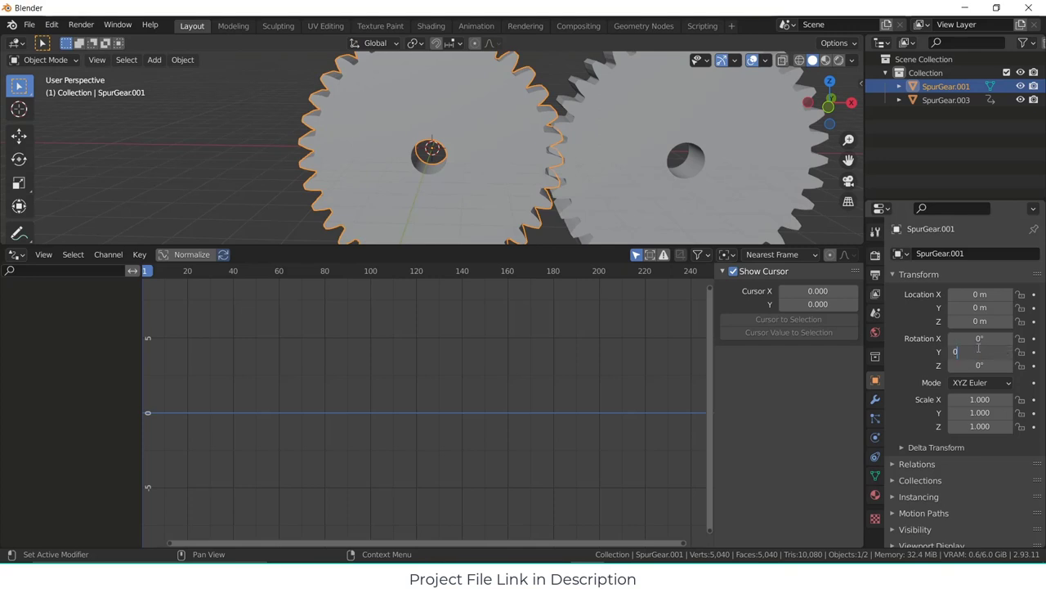
text(0)
key(Return)
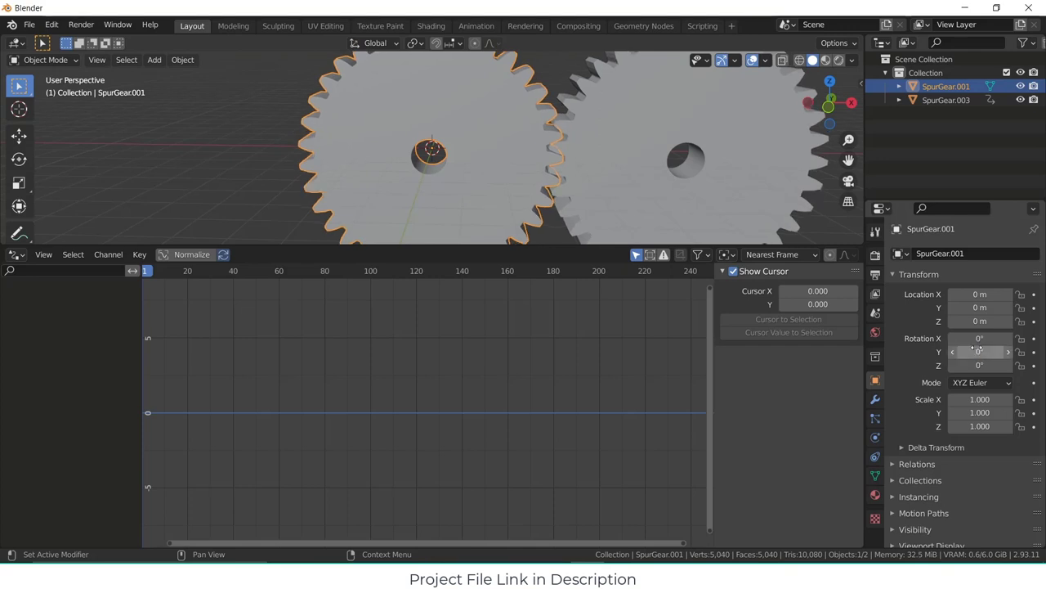
- Show SpurGear.001's Object Constraints, check the Add Object Constraint list, then deselect everything
click(871, 464)
click(987, 252)
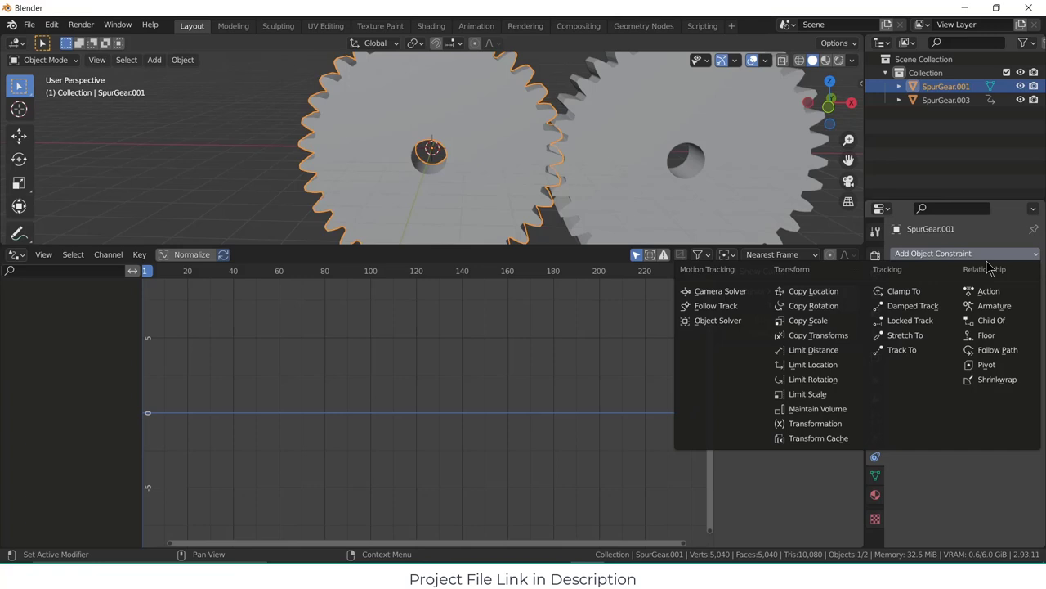
click(162, 193)
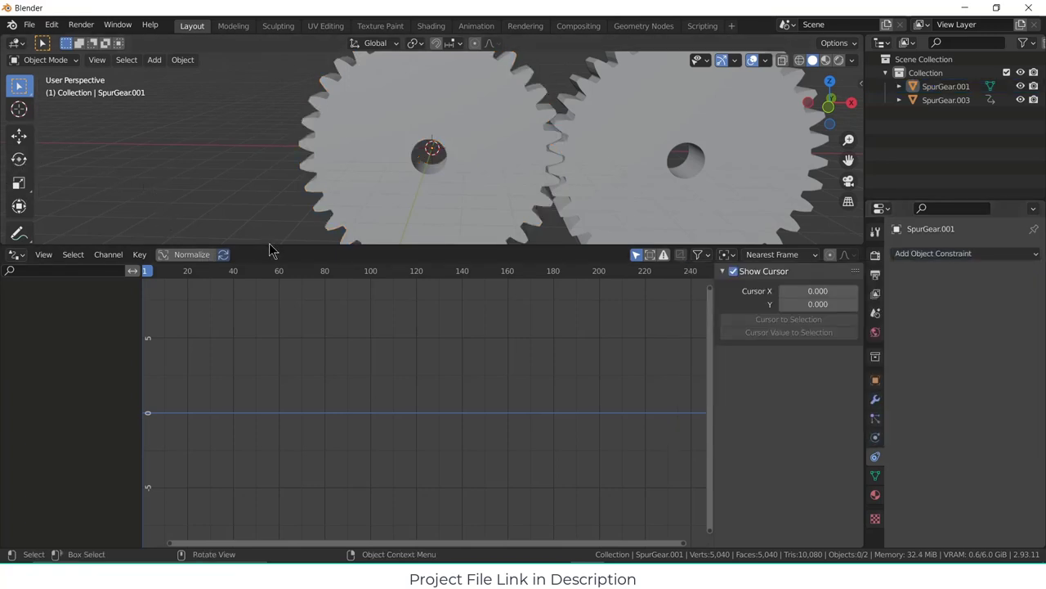
- Enlarge and angle the 3D view, then add a new GearGenMaster gear at the origin
drag(270, 245, 270, 470)
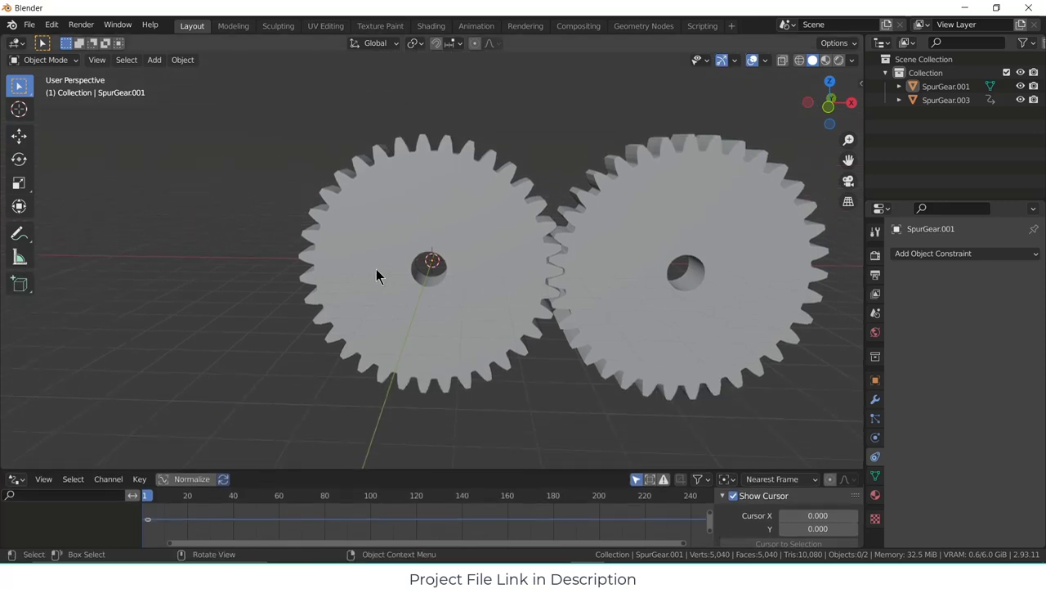
scroll(384, 271, down, 2)
middle_drag(393, 273, 502, 265)
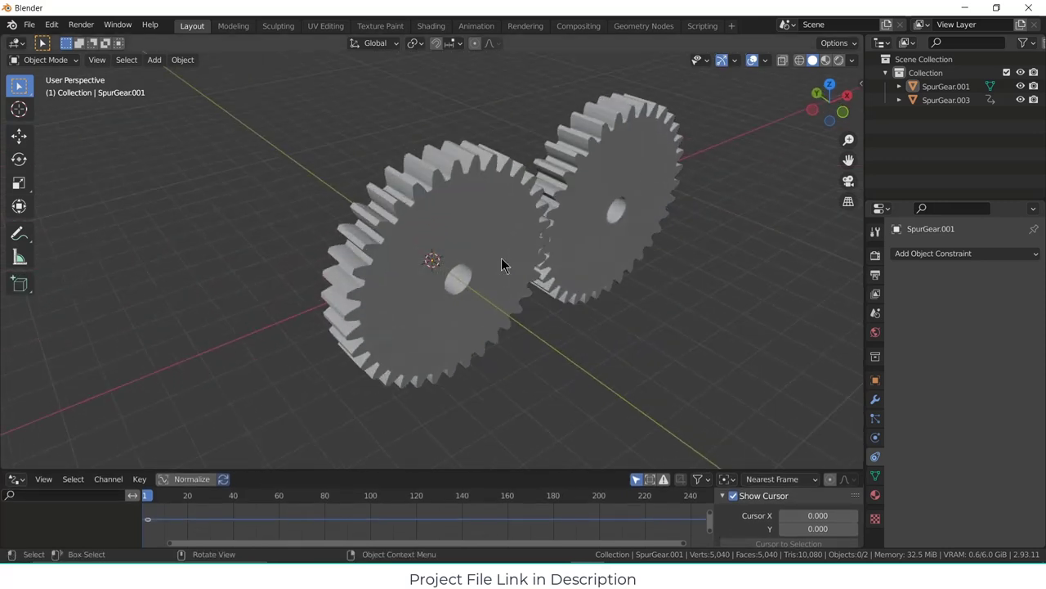
click(154, 60)
mouse_move(161, 78)
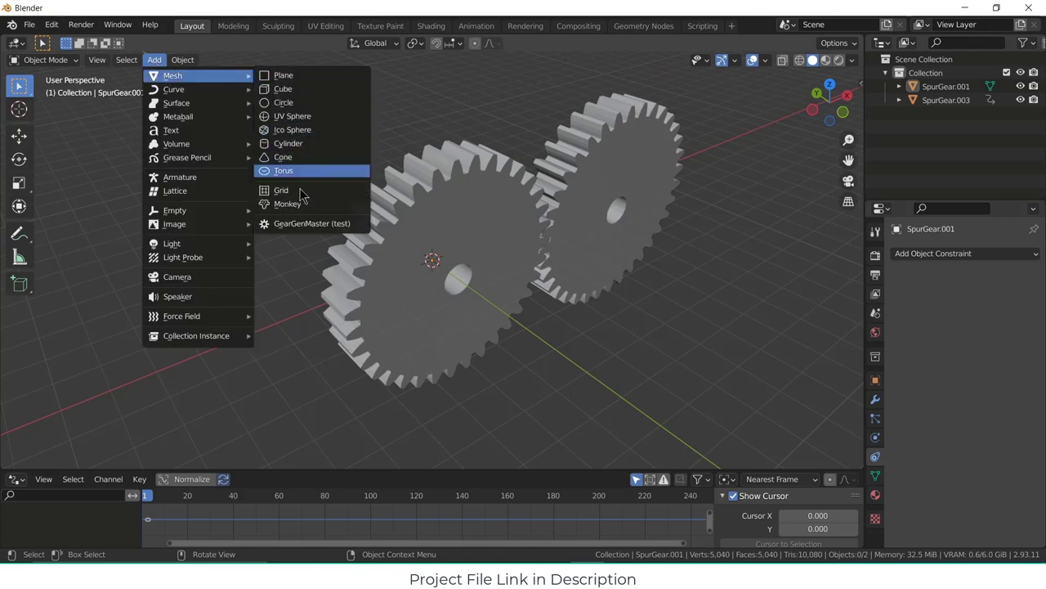
click(299, 223)
- Make the new gear a BEVEL gear with 20 pinion teeth and 20 gear teeth
click(159, 248)
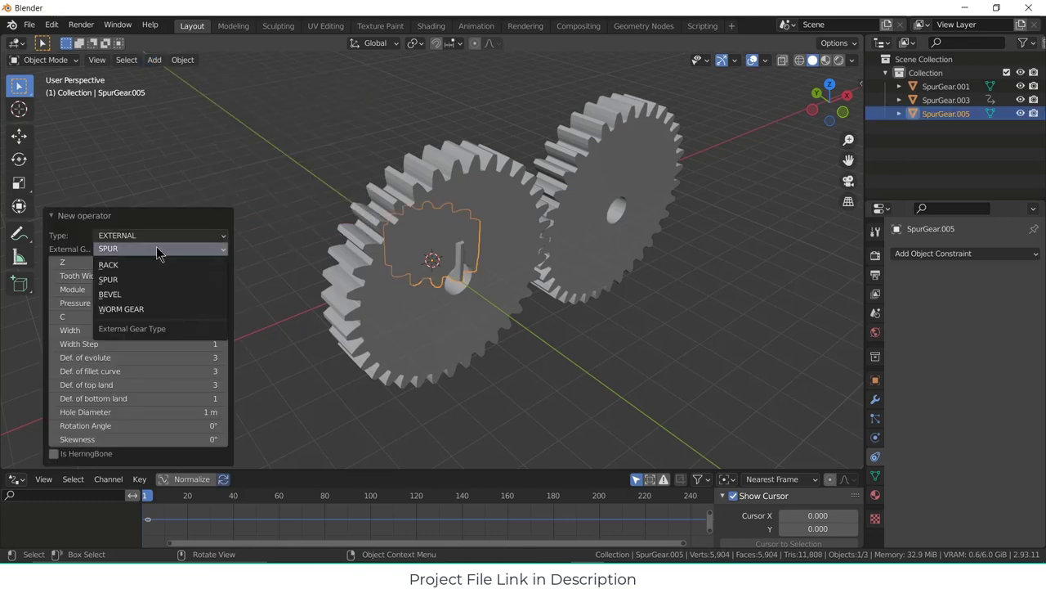
click(155, 295)
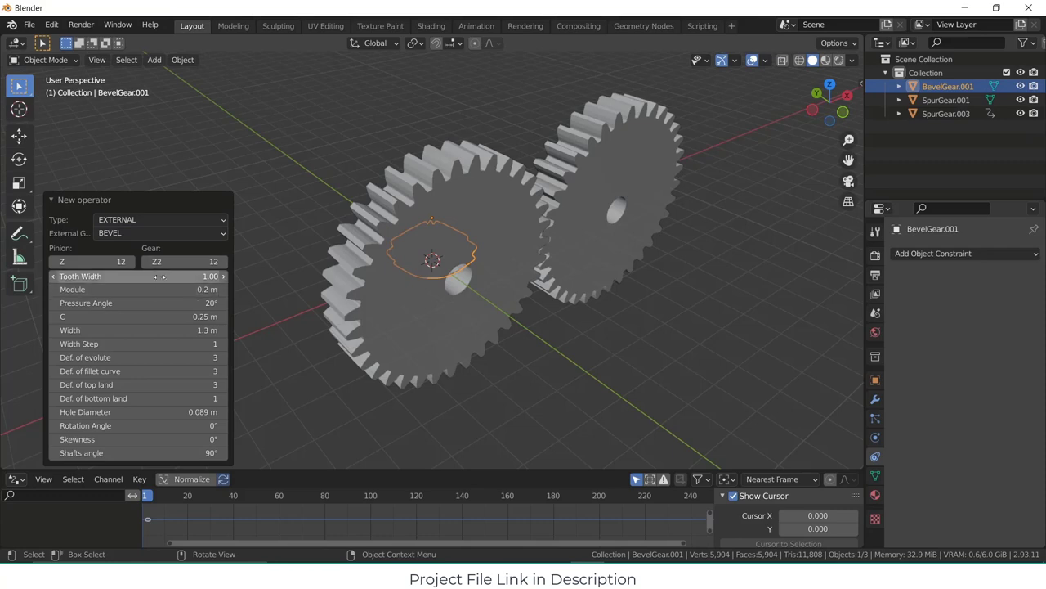
click(103, 260)
text(2)
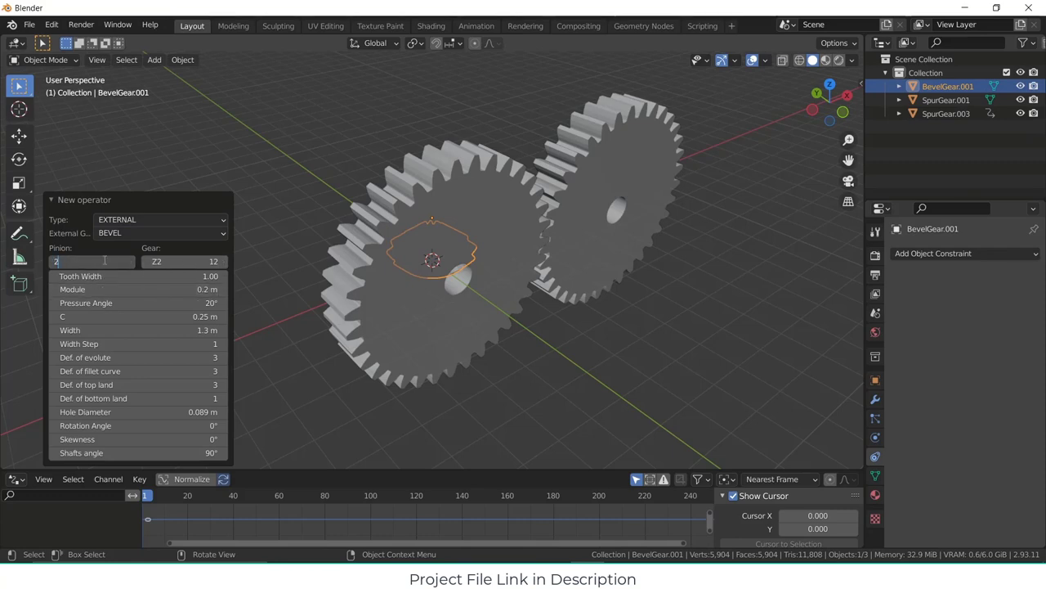
text(0)
key(Return)
click(208, 260)
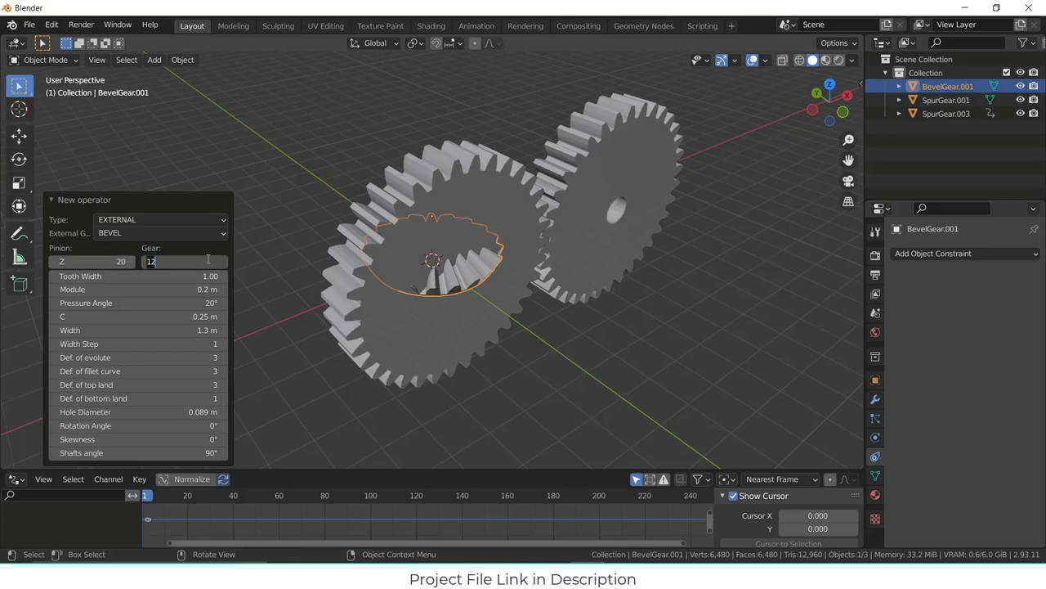
text(20)
key(Return)
middle_drag(648, 259, 509, 264)
- Select BevelGear.001 and rotate it 90° about the global X axis
click(510, 263)
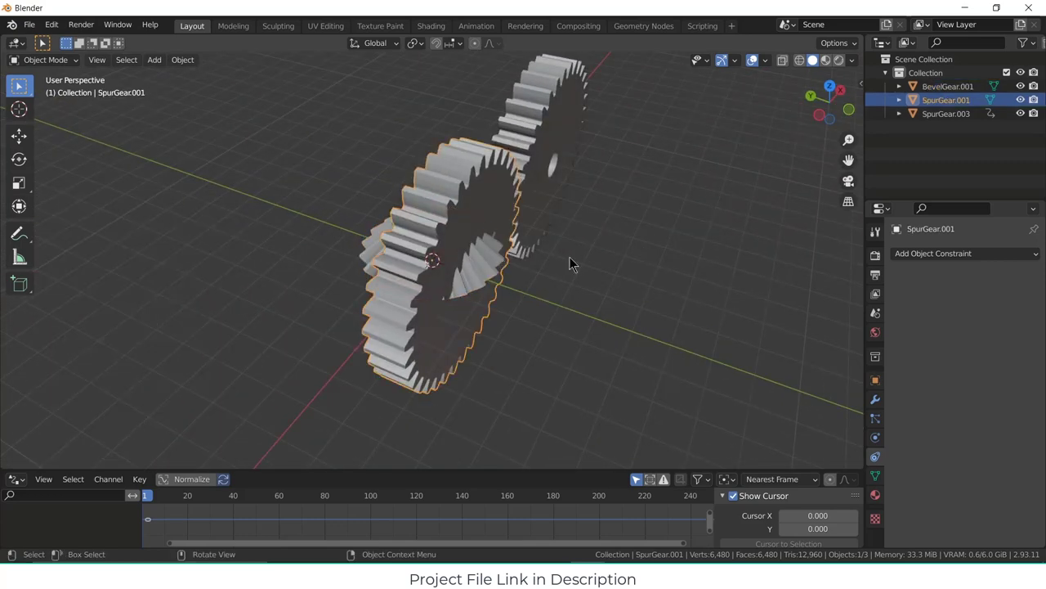
click(491, 266)
key(r)
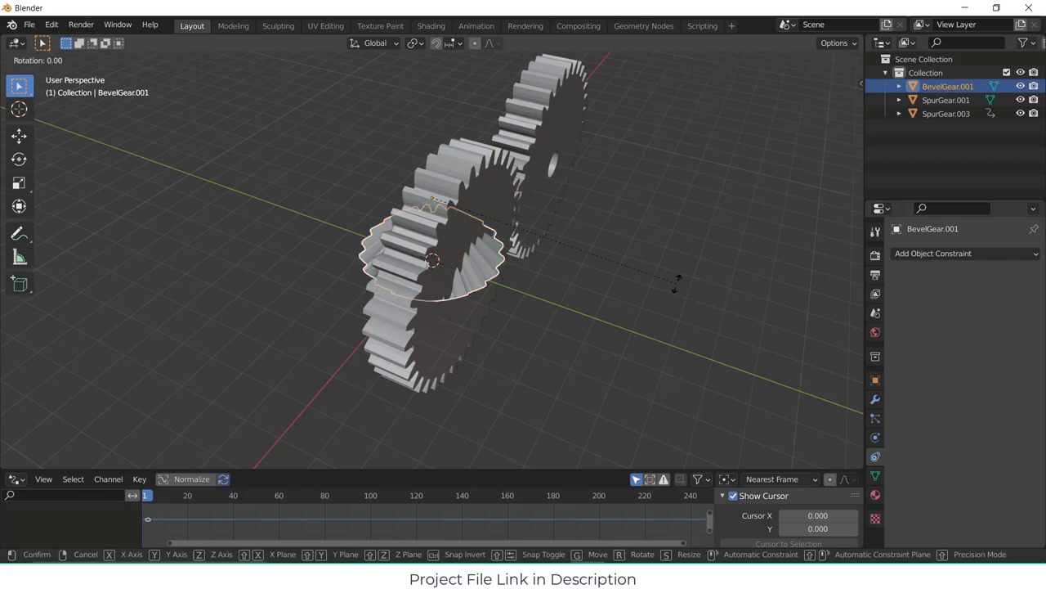
key(x)
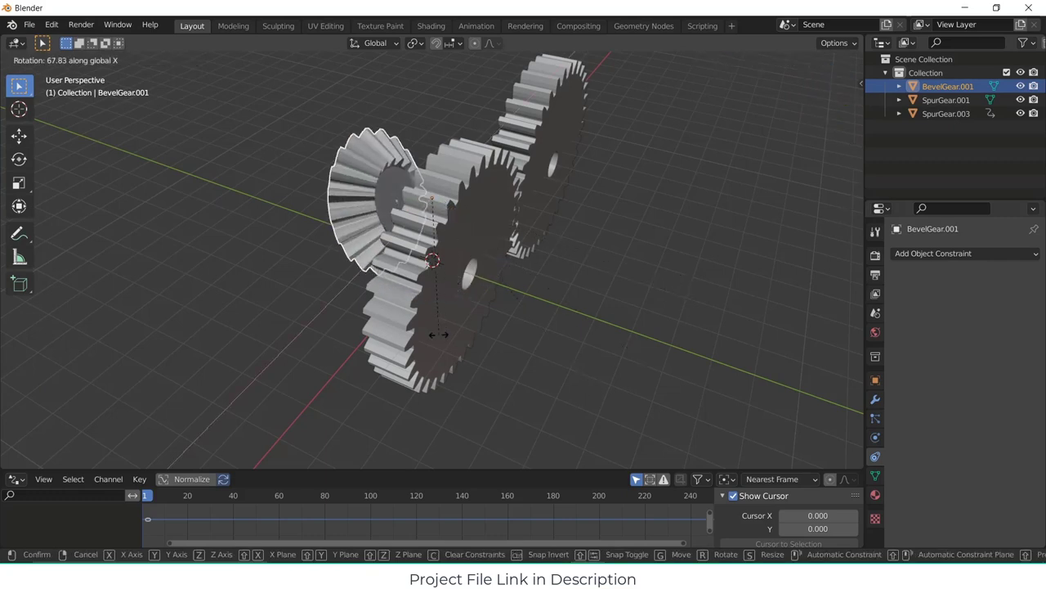
text(90)
key(Return)
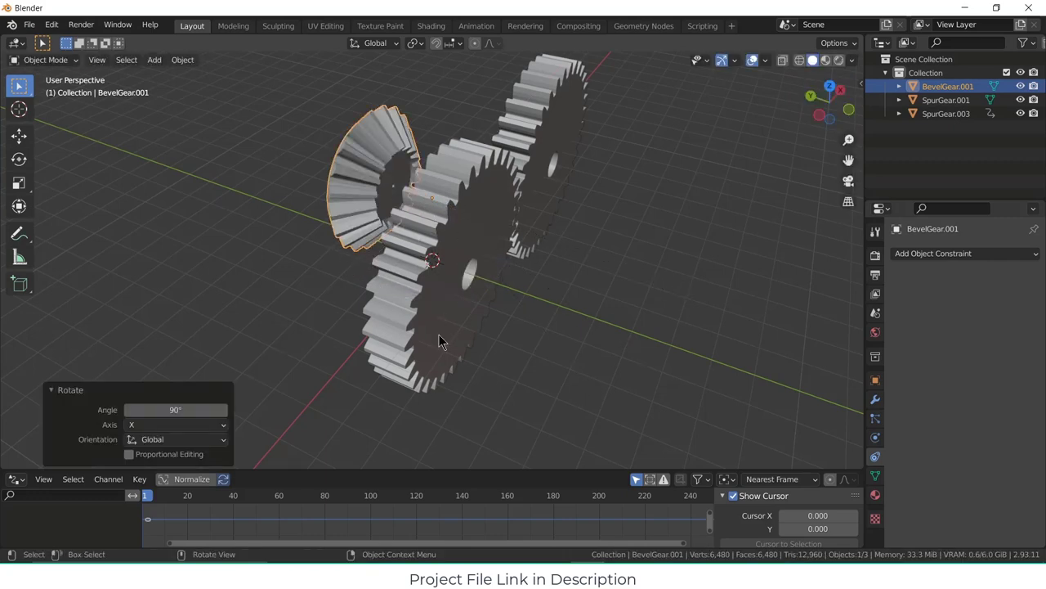
- Snap BevelGear.001 to the 3D cursor and move it along Y to the spur gear's other side
middle_drag(439, 341, 275, 215)
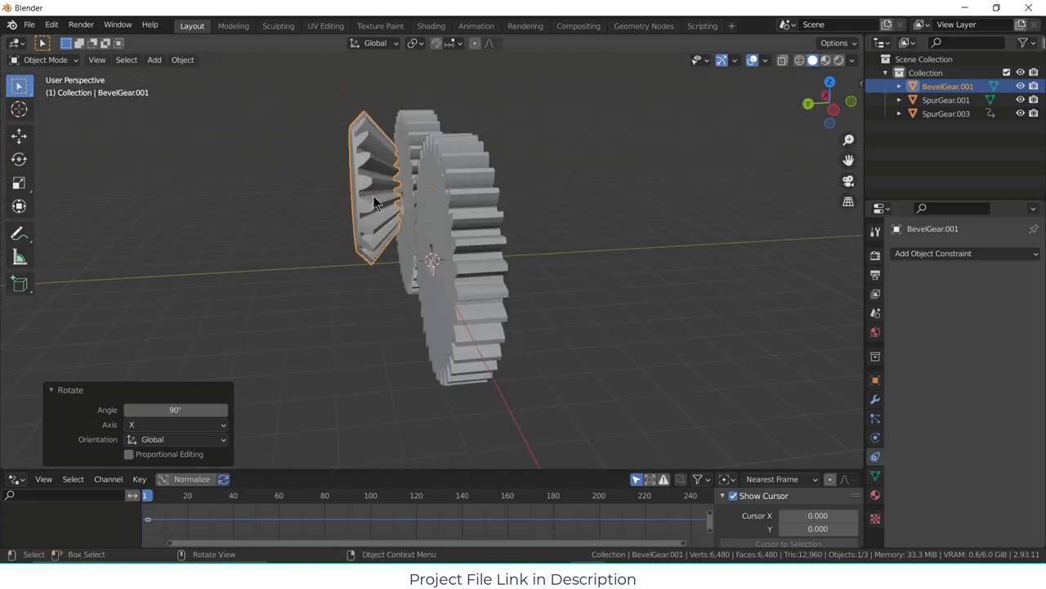
key(shift+s)
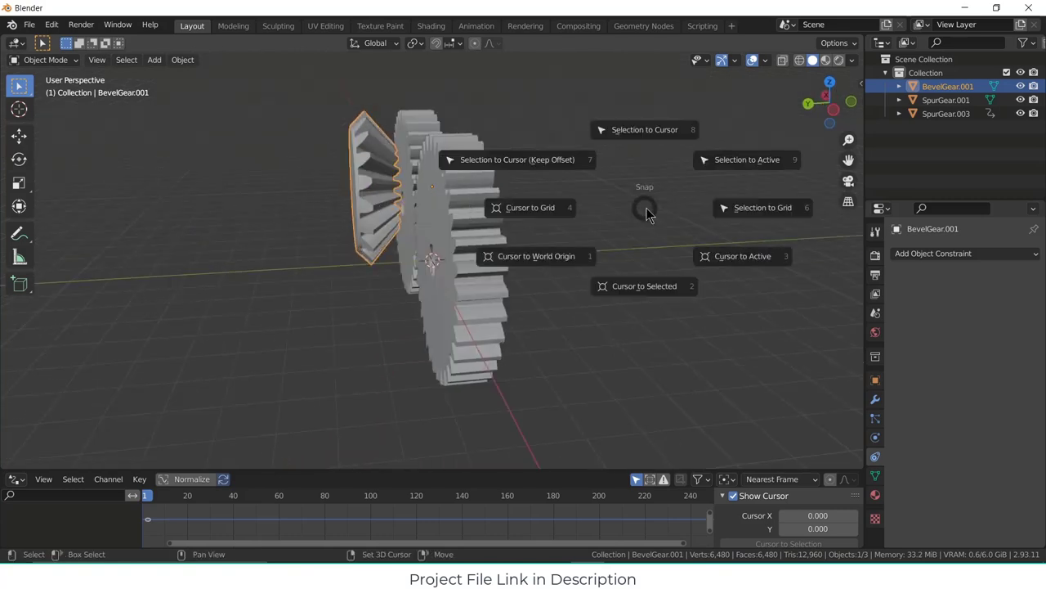
click(657, 129)
key(g)
key(y)
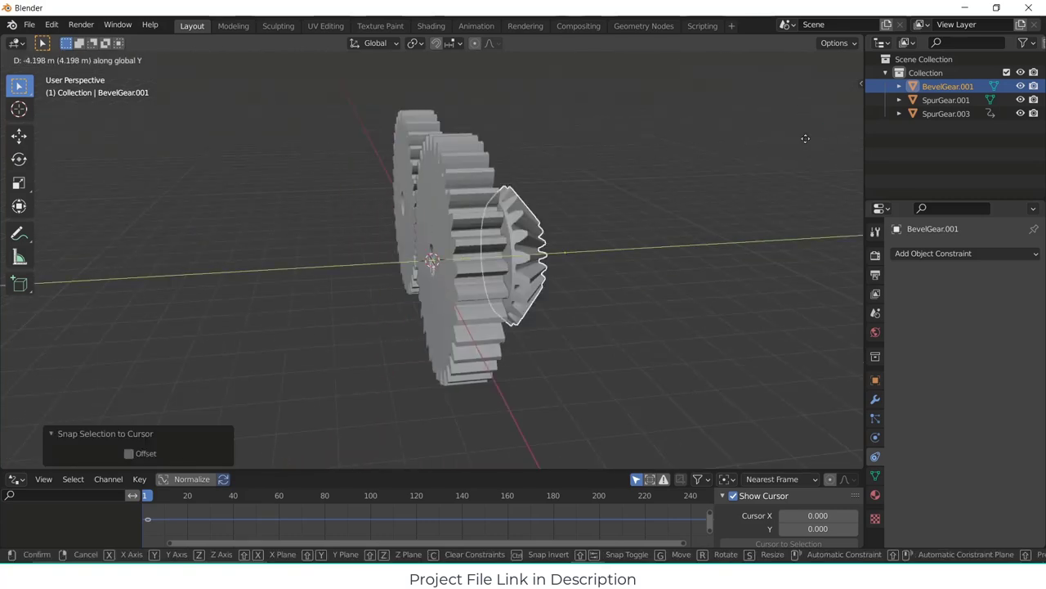
click(797, 138)
- Nudge BevelGear.001 slightly along Y to centre it on SpurGear.001's face, then reselect it
middle_drag(798, 138, 288, 330)
key(g)
key(y)
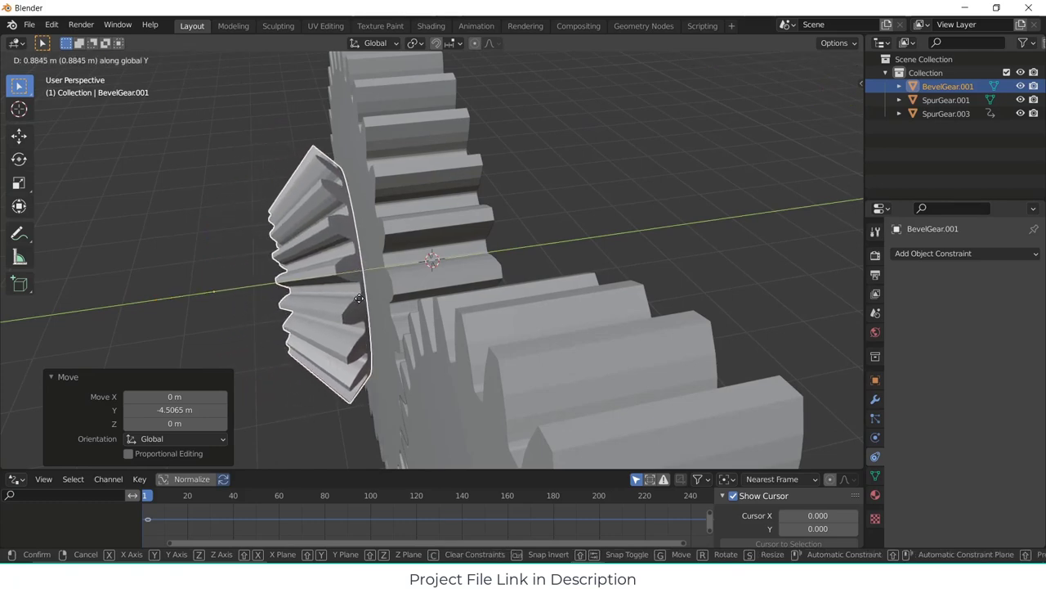
click(495, 222)
click(572, 201)
middle_drag(573, 201, 731, 201)
middle_drag(554, 266, 580, 278)
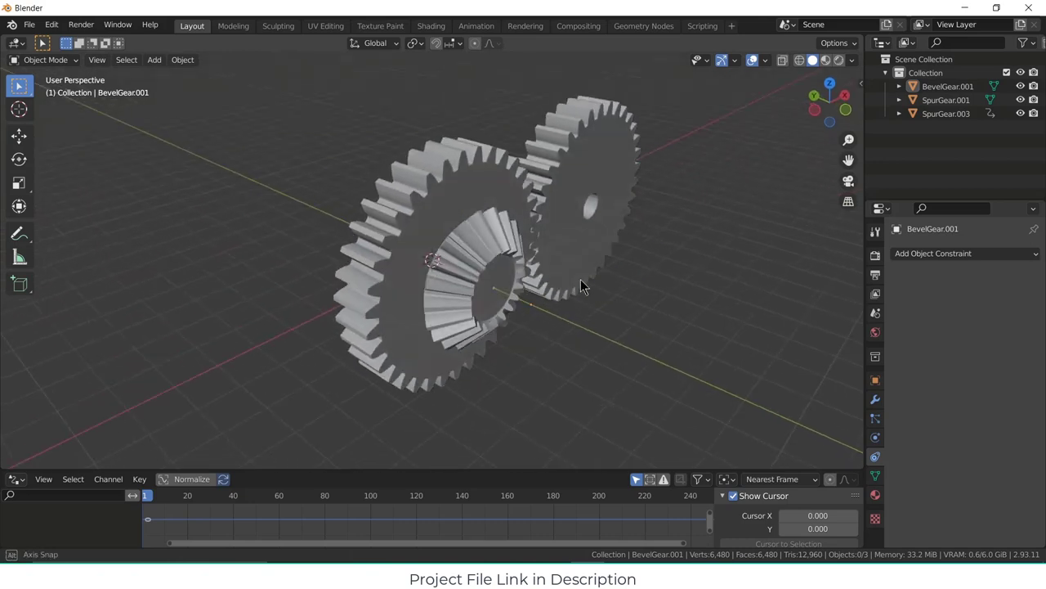
middle_drag(489, 273, 433, 252)
click(454, 260)
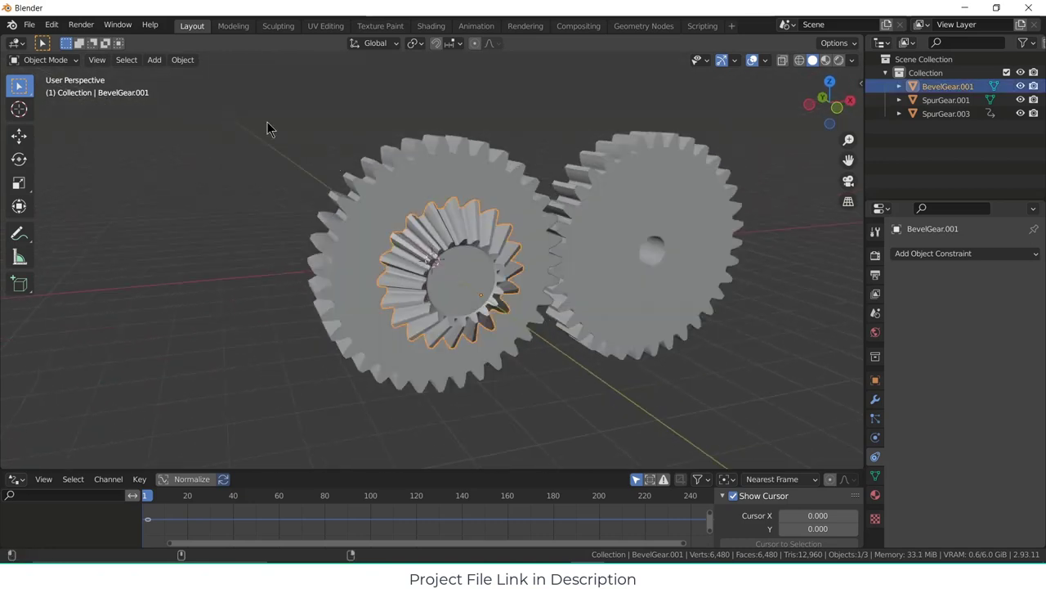
- Add a new GearGenMaster gear mesh to the scene
click(156, 60)
mouse_move(164, 76)
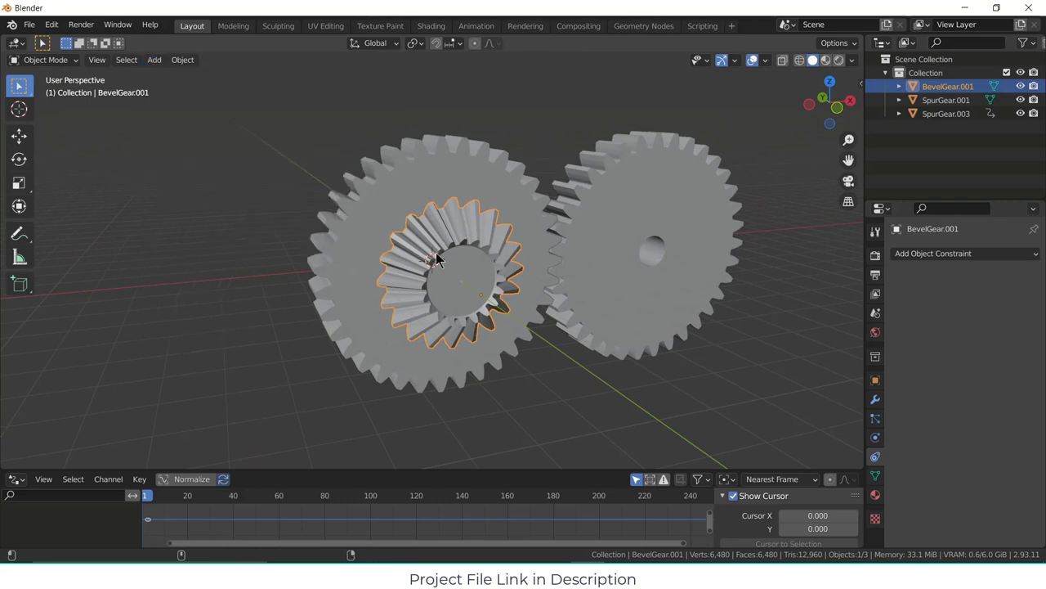
click(154, 60)
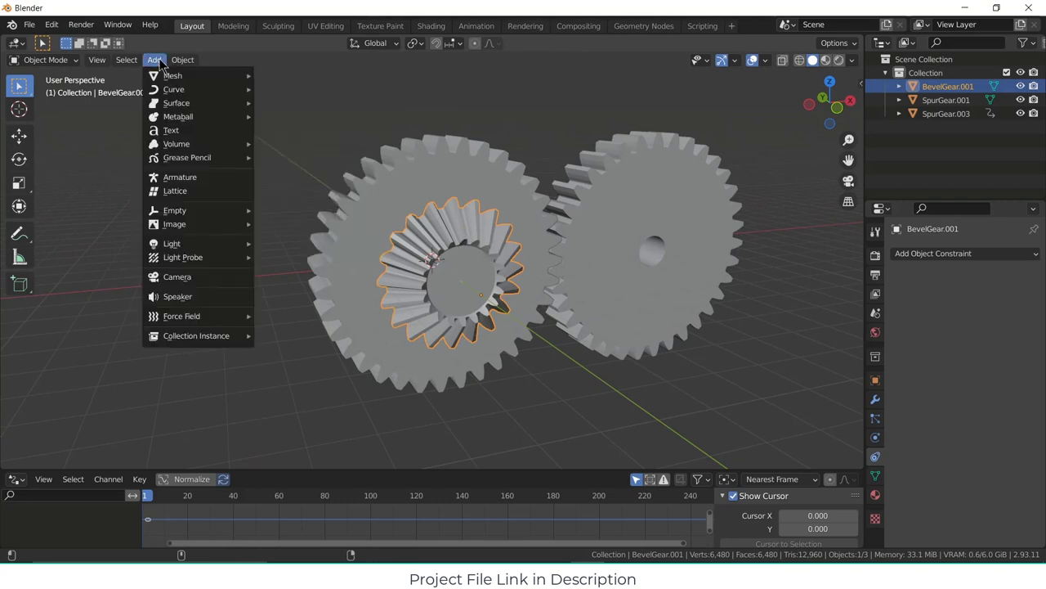
mouse_move(168, 75)
click(306, 223)
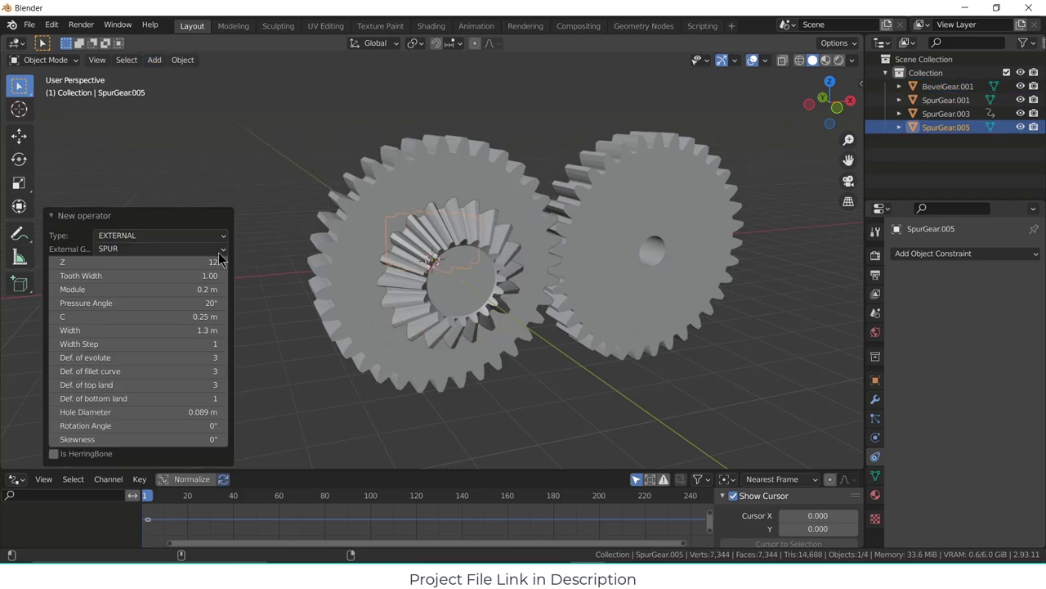
- Make the new gear a BEVEL gear with a 0.76 m hole diameter
click(175, 249)
click(165, 295)
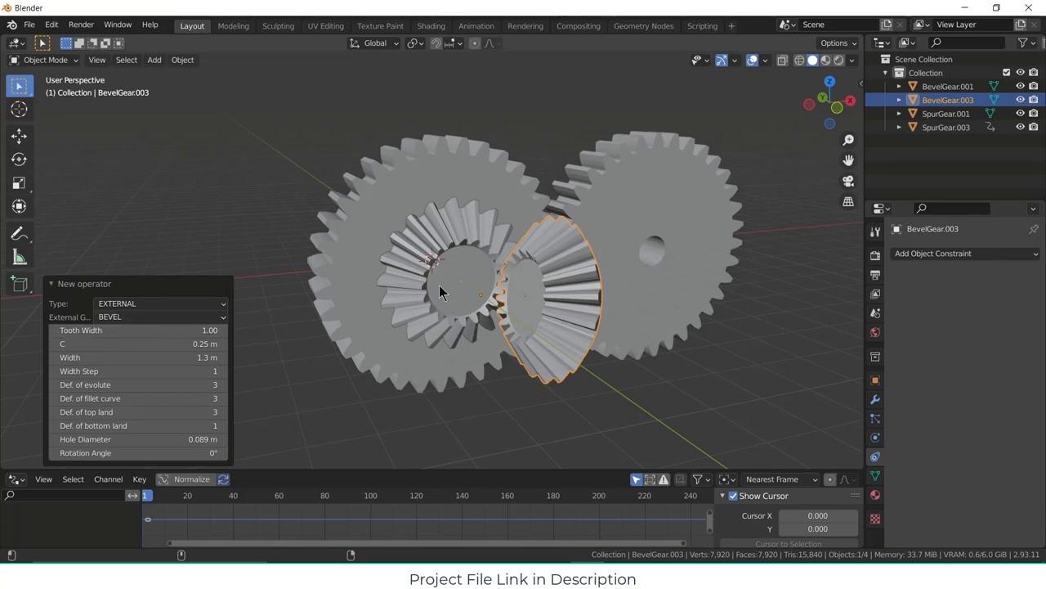
mouse_move(436, 289)
middle_down()
mouse_move(500, 290)
mouse_move(441, 299)
mouse_move(342, 288)
mouse_move(460, 298)
mouse_move(461, 280)
mouse_move(427, 275)
middle_up()
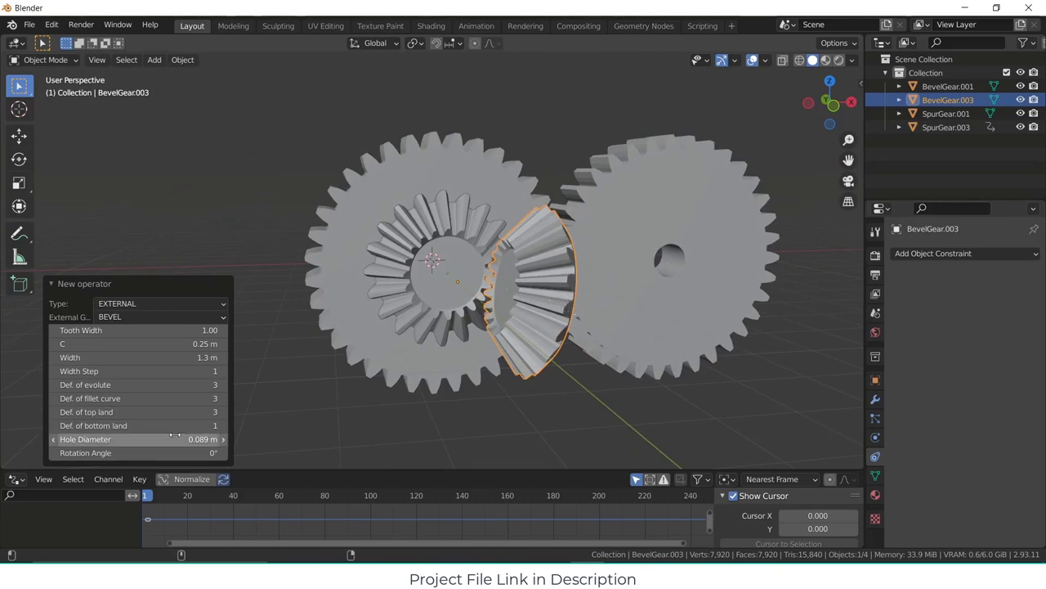
drag(170, 439, 369, 379)
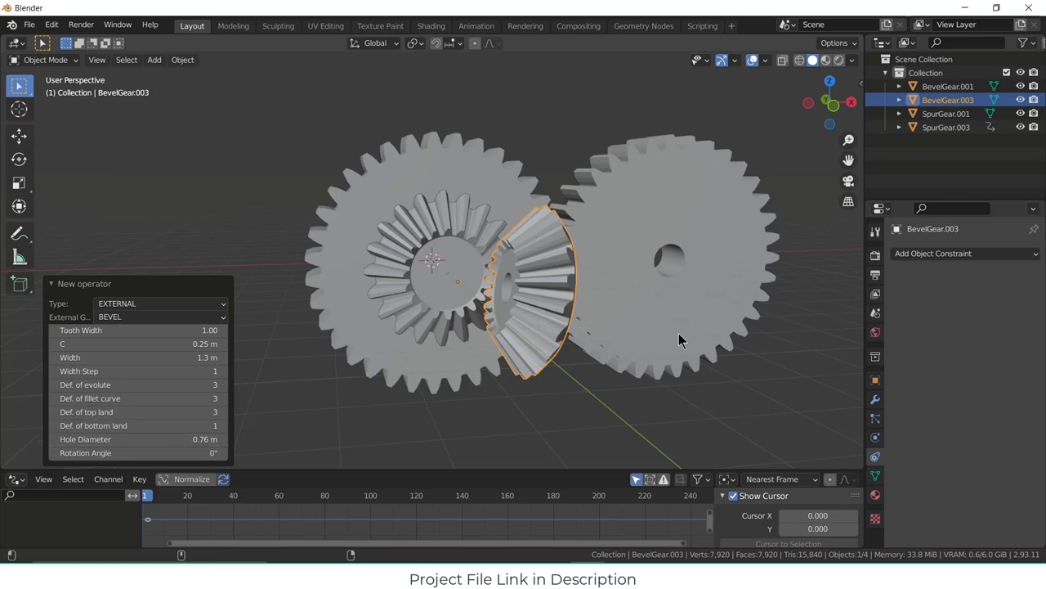
middle_drag(678, 341, 581, 308)
- Tilt BevelGear.003 about X, then turn it -137° about Y
key(r)
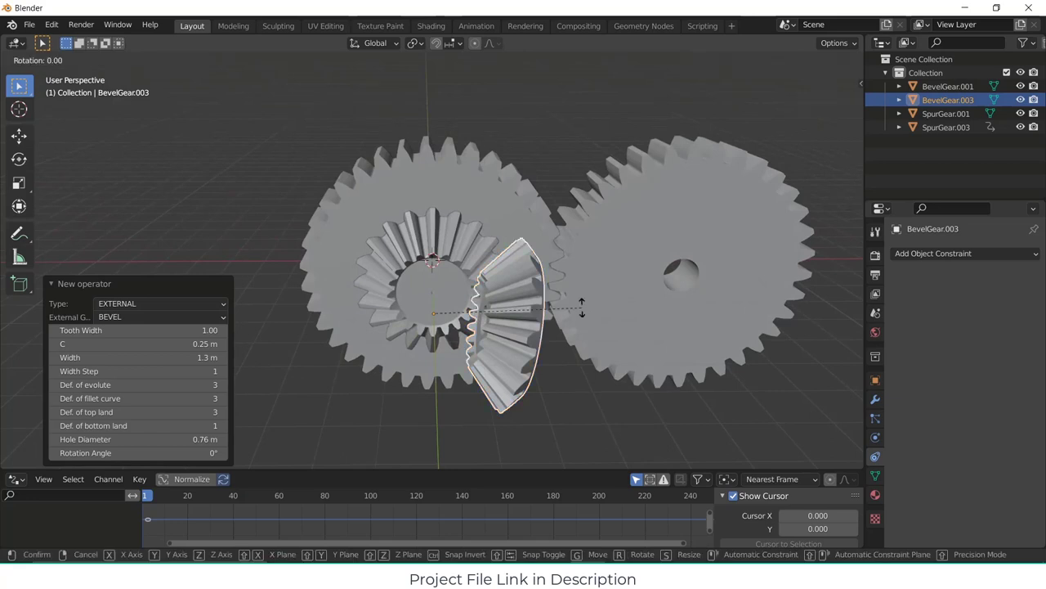
key(x)
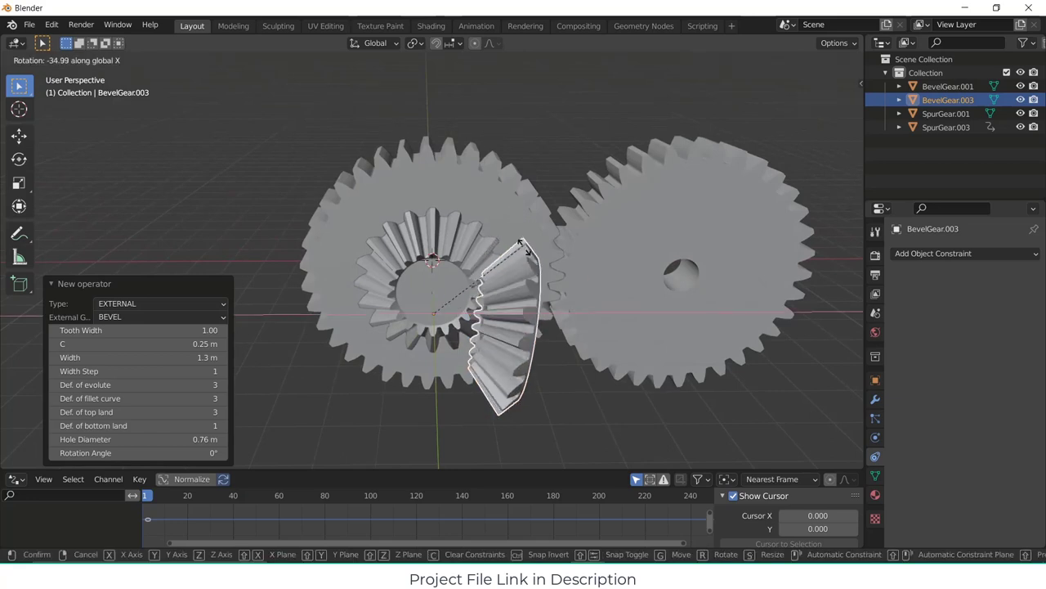
click(535, 274)
key(r)
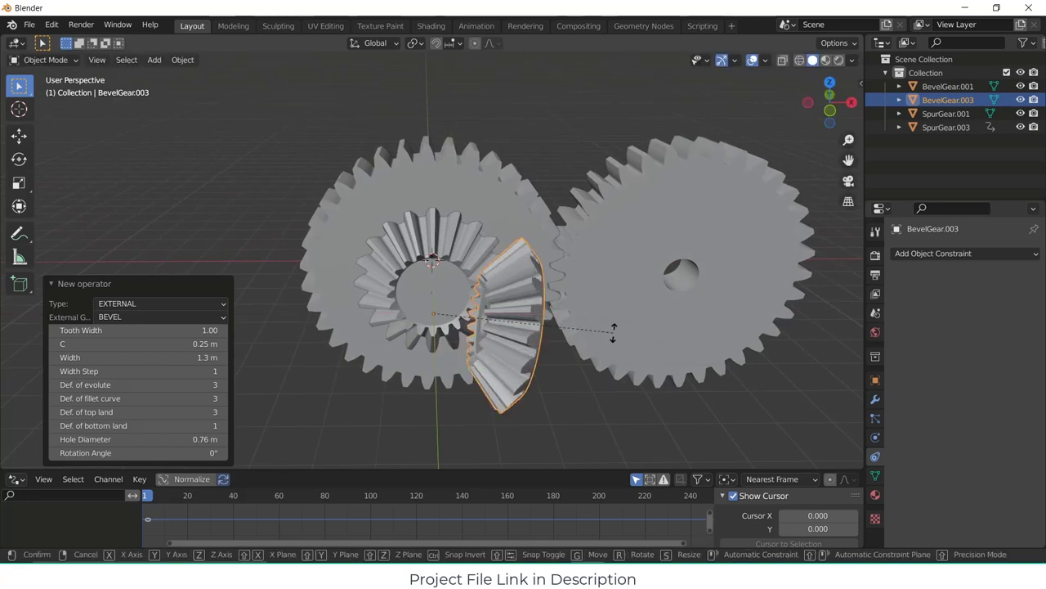
key(y)
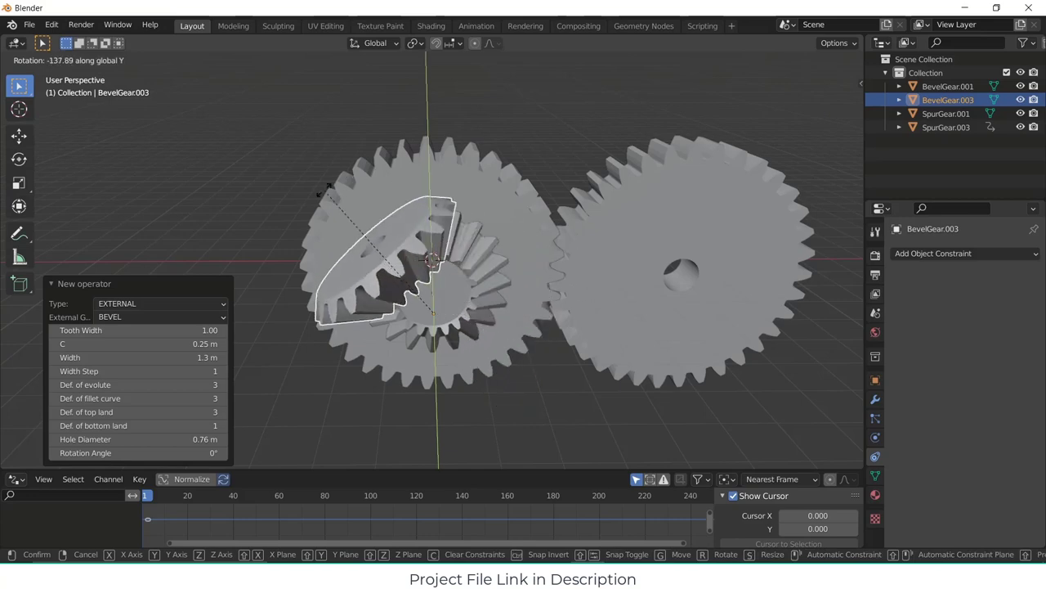
click(321, 197)
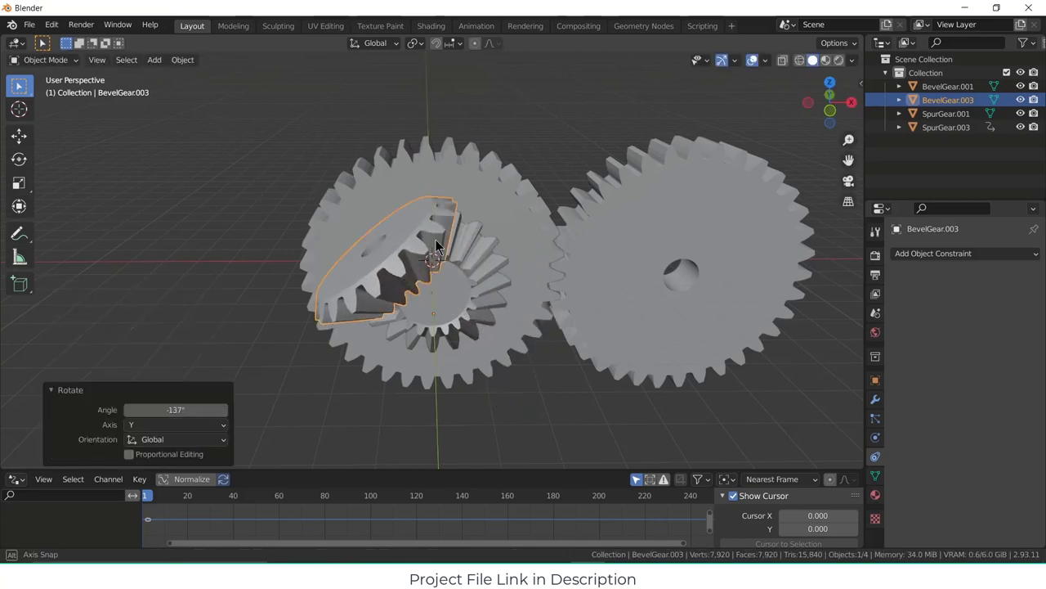
- Fine-rotate BevelGear.003 by -7.97° about Y to line up its teeth
middle_drag(322, 196, 426, 236)
scroll(392, 190, down, 3)
scroll(376, 213, up, 6)
scroll(426, 229, up, 2)
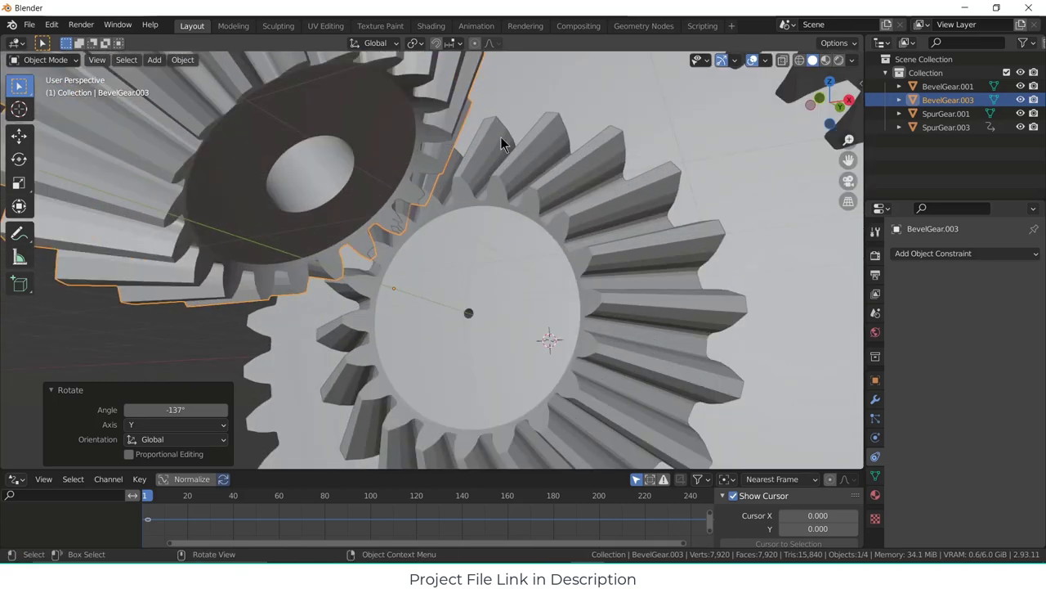
middle_drag(500, 137, 517, 106)
key(r)
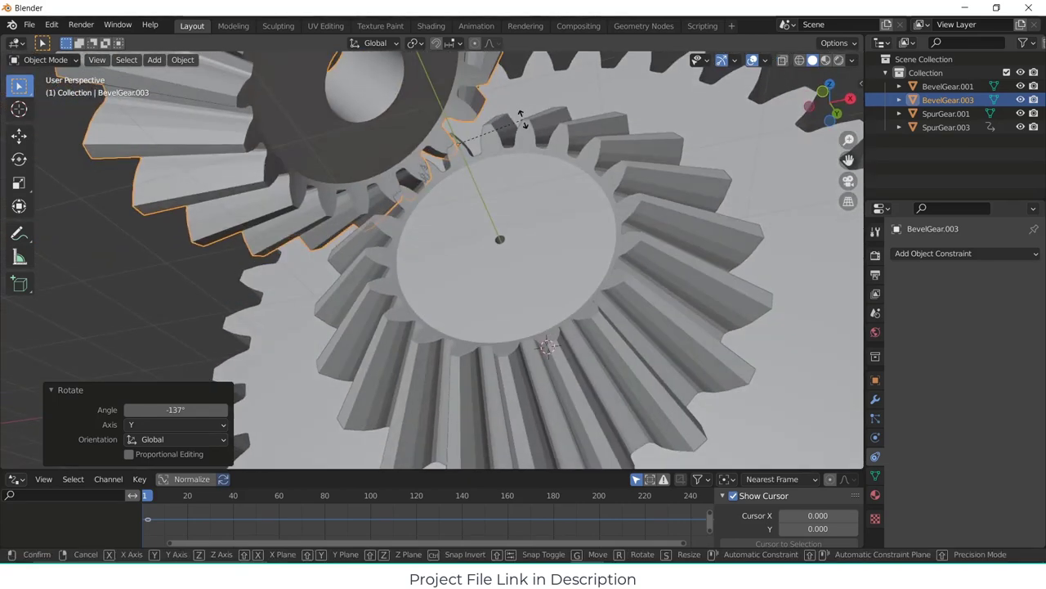
key(y)
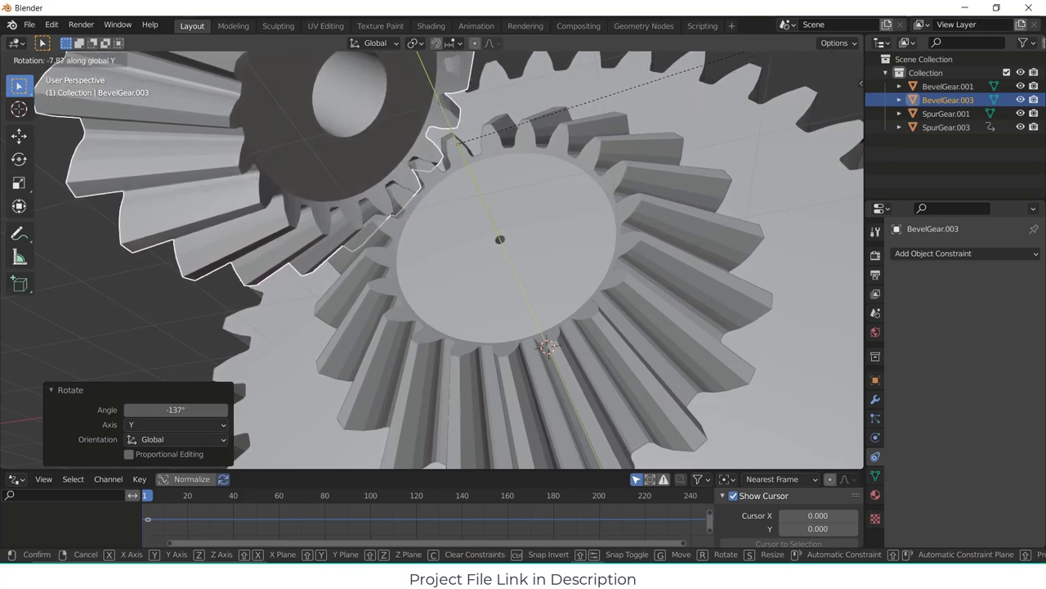
click(332, 363)
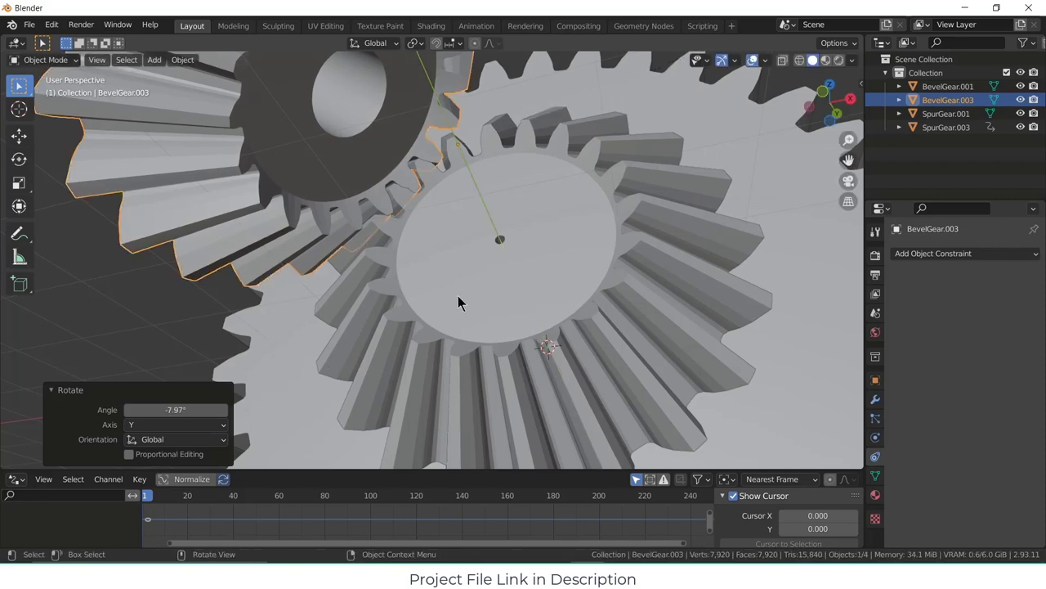
- Tweak BevelGear.003 a further 1.01° about Y so the teeth interlock, then reselect it
key(r)
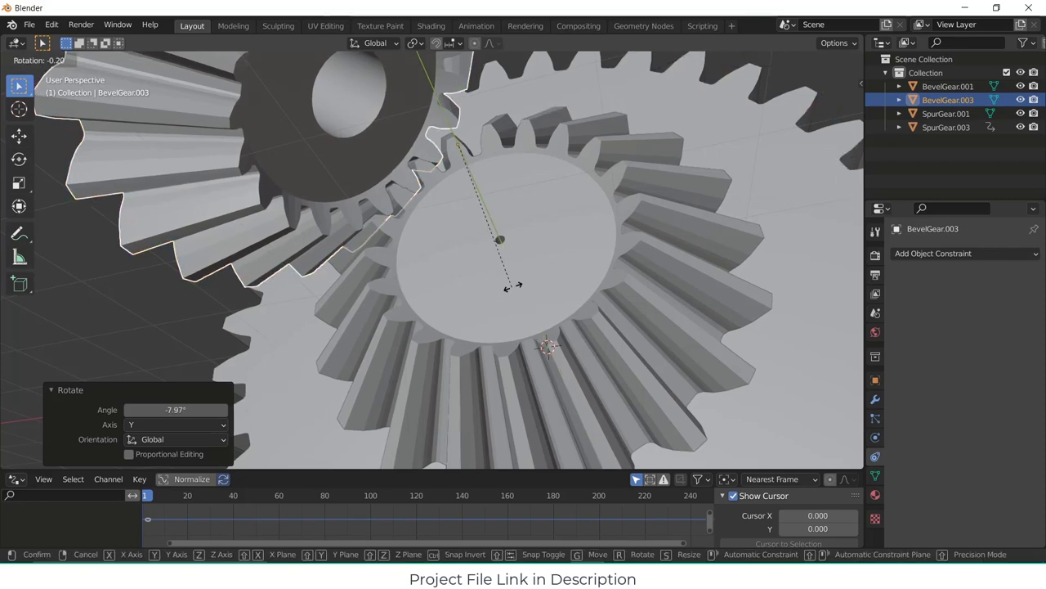
key(y)
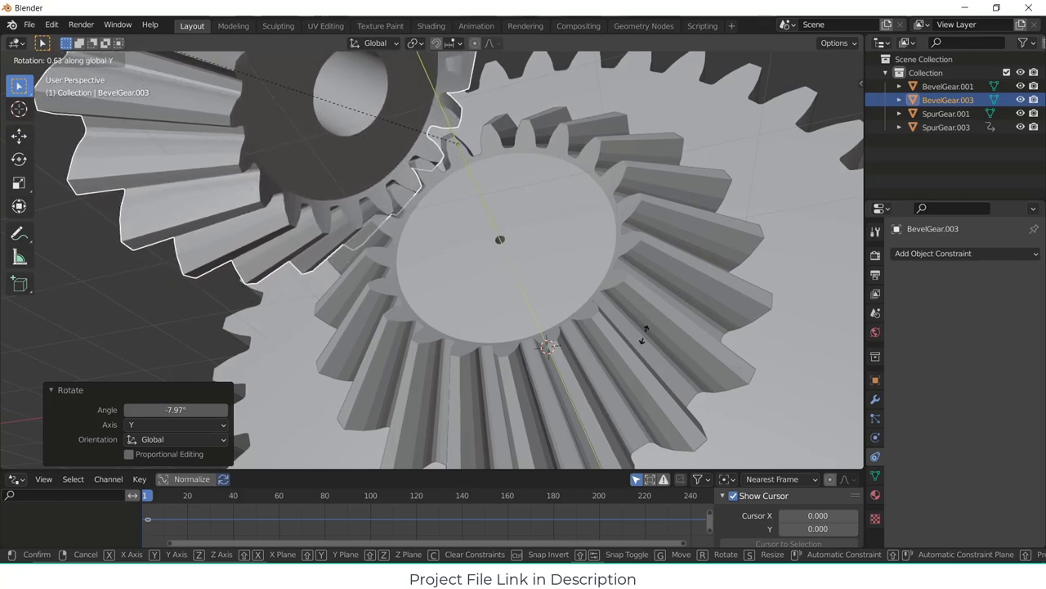
click(756, 229)
middle_drag(614, 245, 605, 280)
click(493, 304)
scroll(497, 315, down, 6)
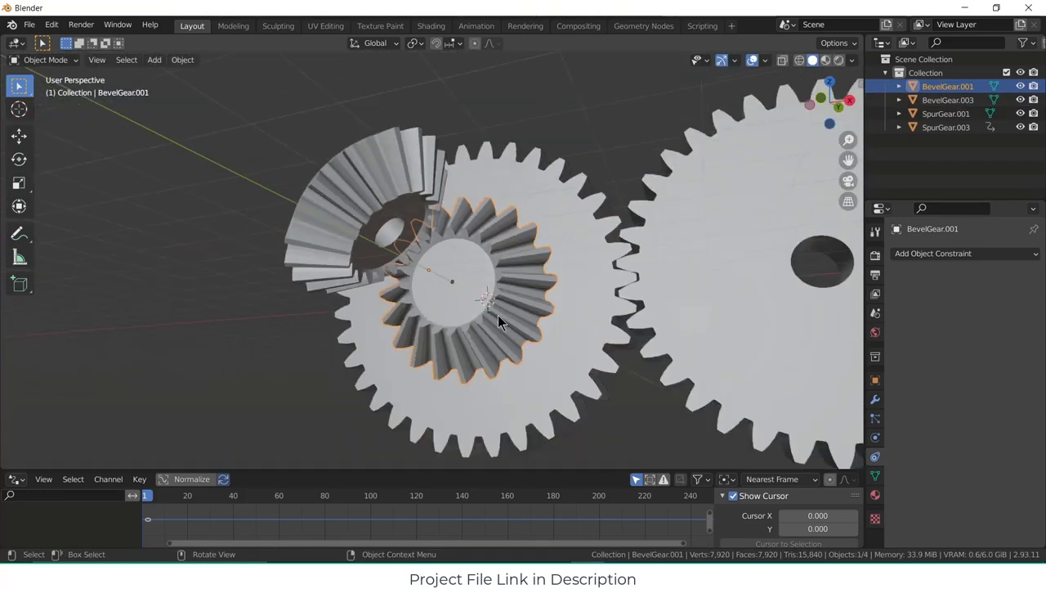
middle_drag(498, 315, 570, 304)
click(526, 284)
- In Edit Mode, cut a new edge loop around BevelGear.003's face
key(Tab)
scroll(527, 282, up, 2)
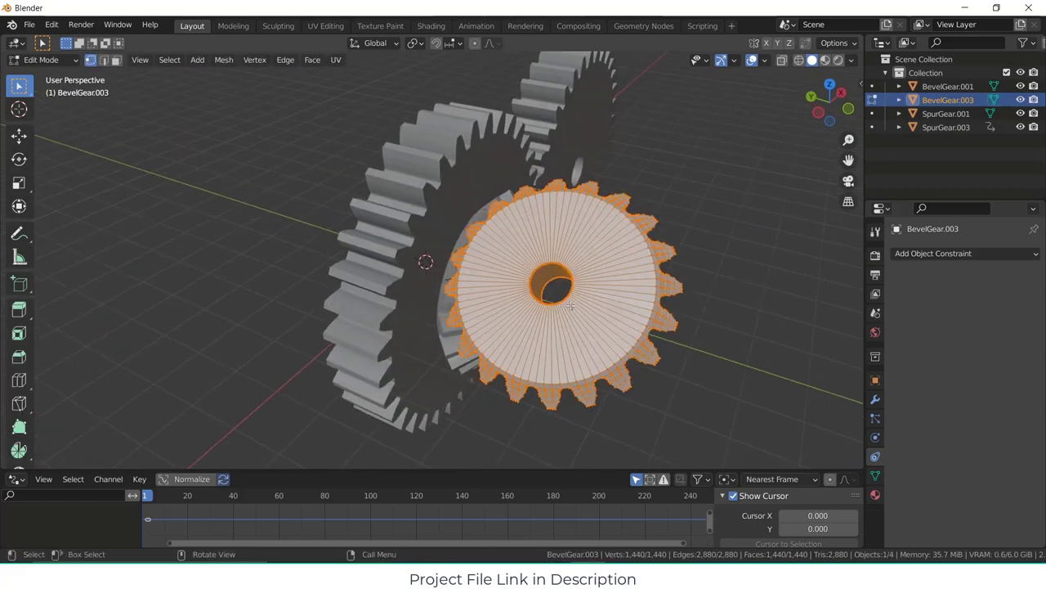
key(2)
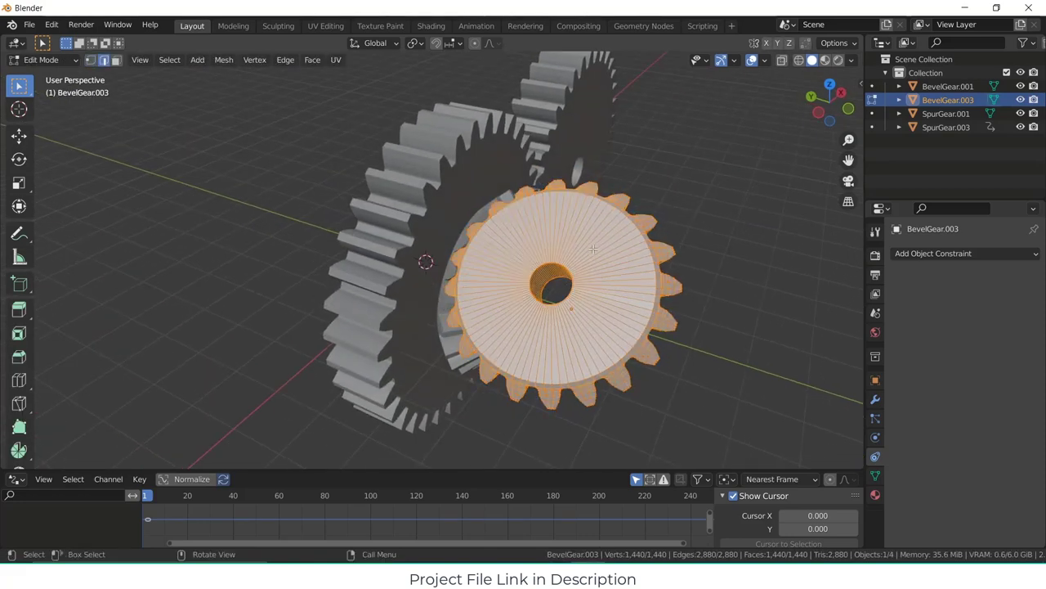
key(ctrl+r)
click(593, 248)
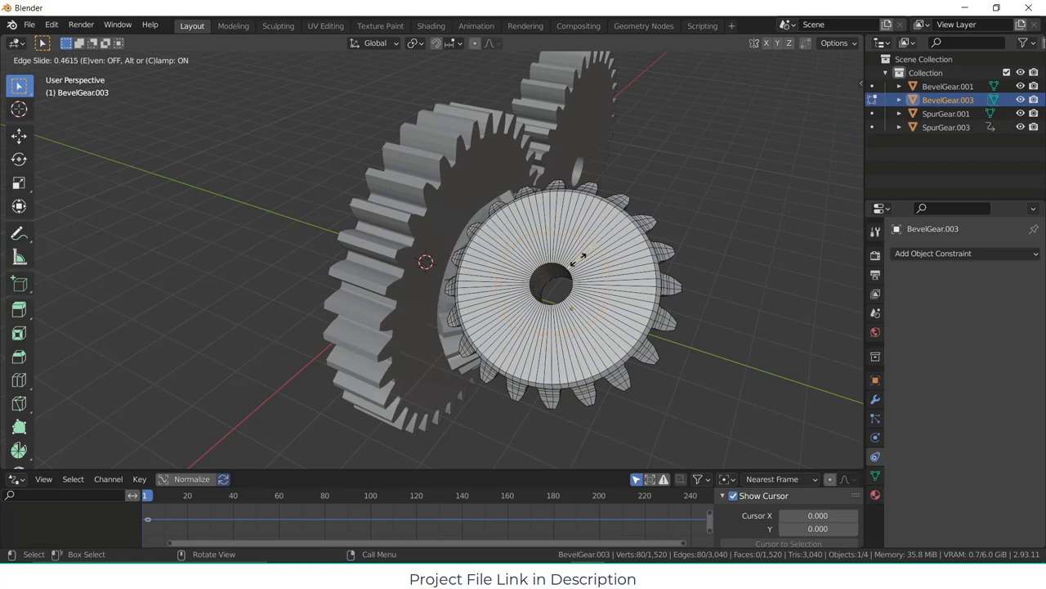
click(576, 262)
middle_drag(576, 262, 604, 282)
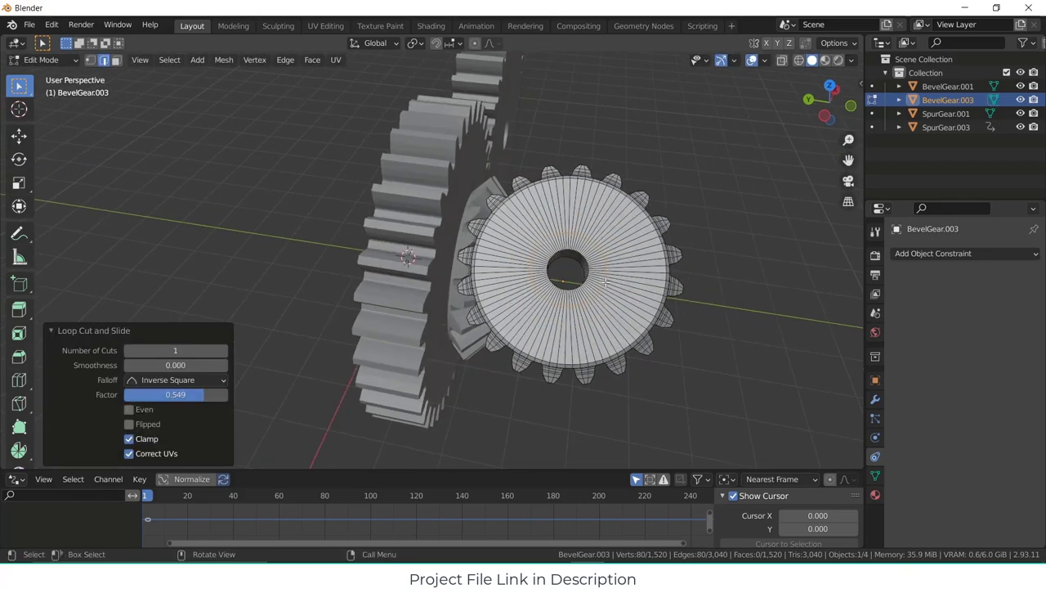
scroll(605, 281, up, 3)
shift+middle_drag(728, 233, 520, 258)
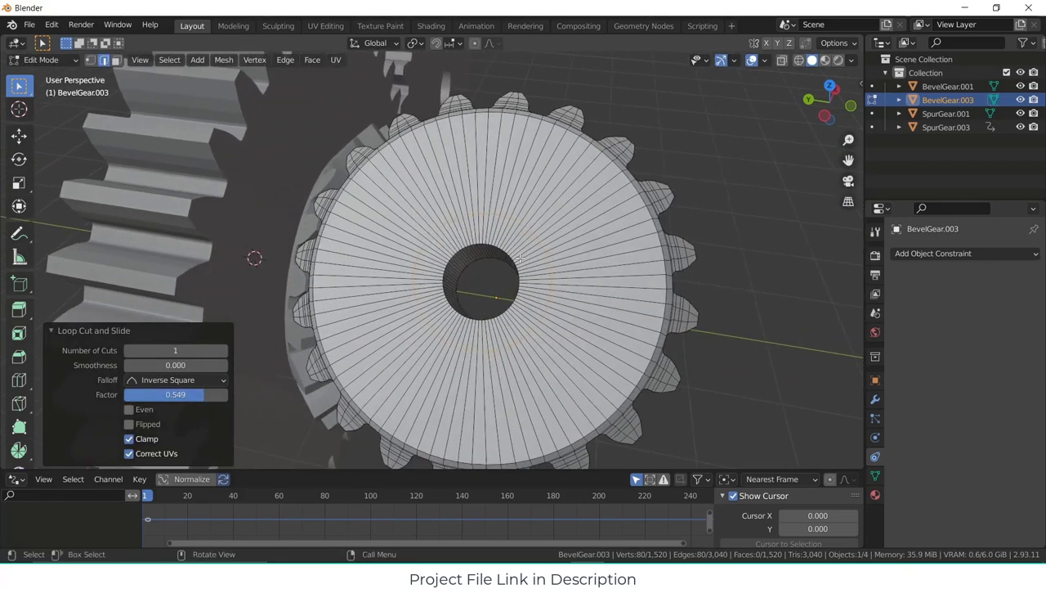
- In face select mode, circle-select faces around the right of the centre hole
key(3)
key(c)
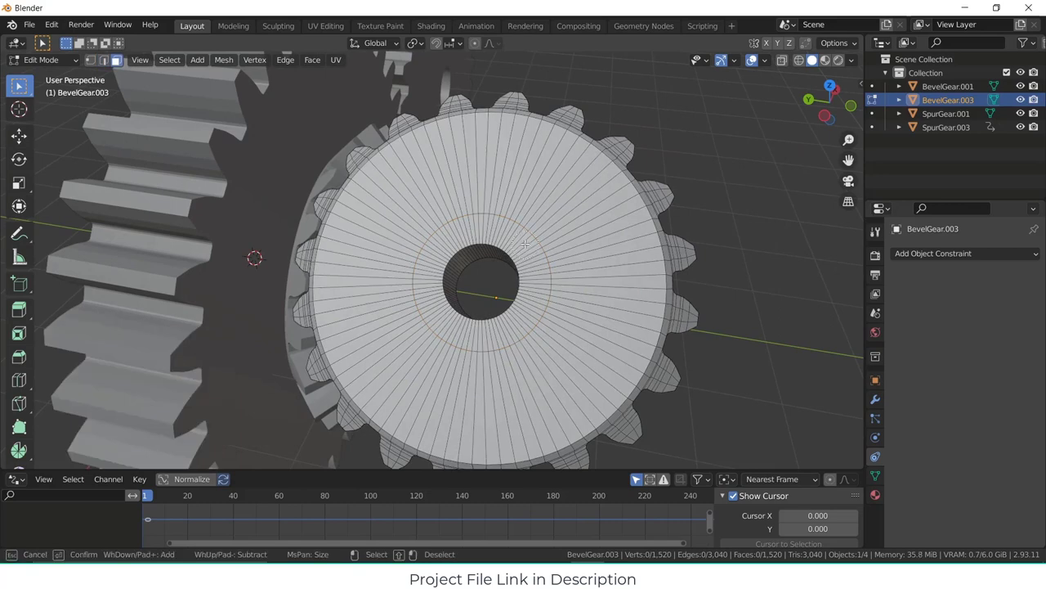
click(524, 242)
right_click(525, 237)
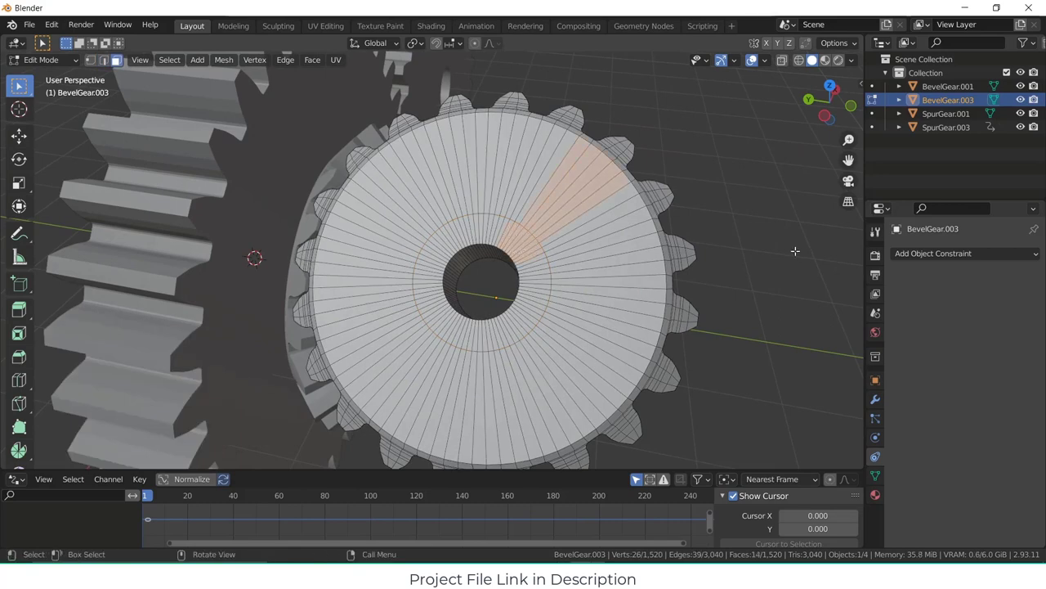
key(c)
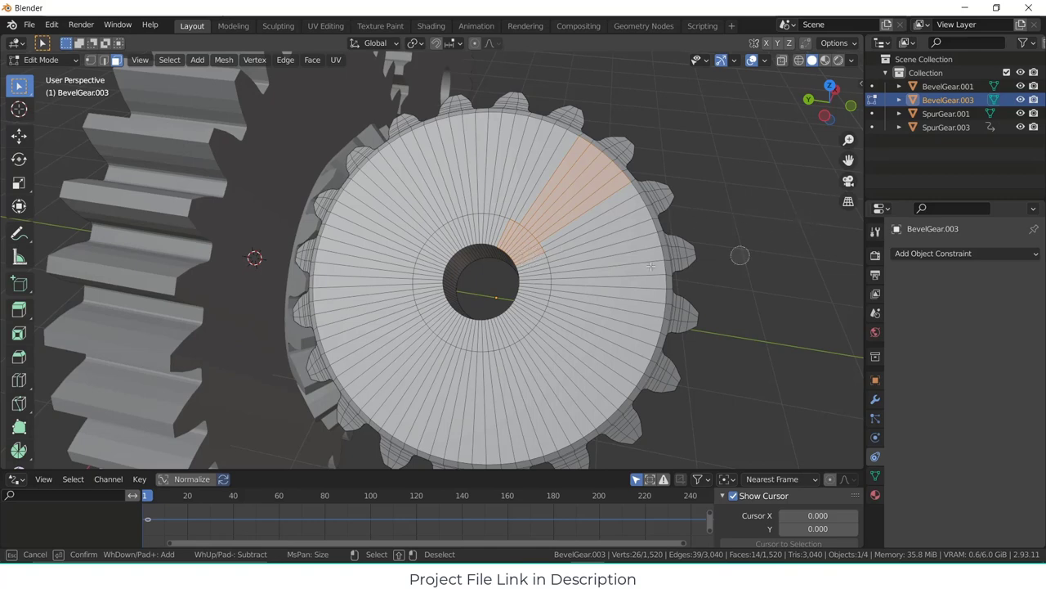
drag(652, 266, 555, 276)
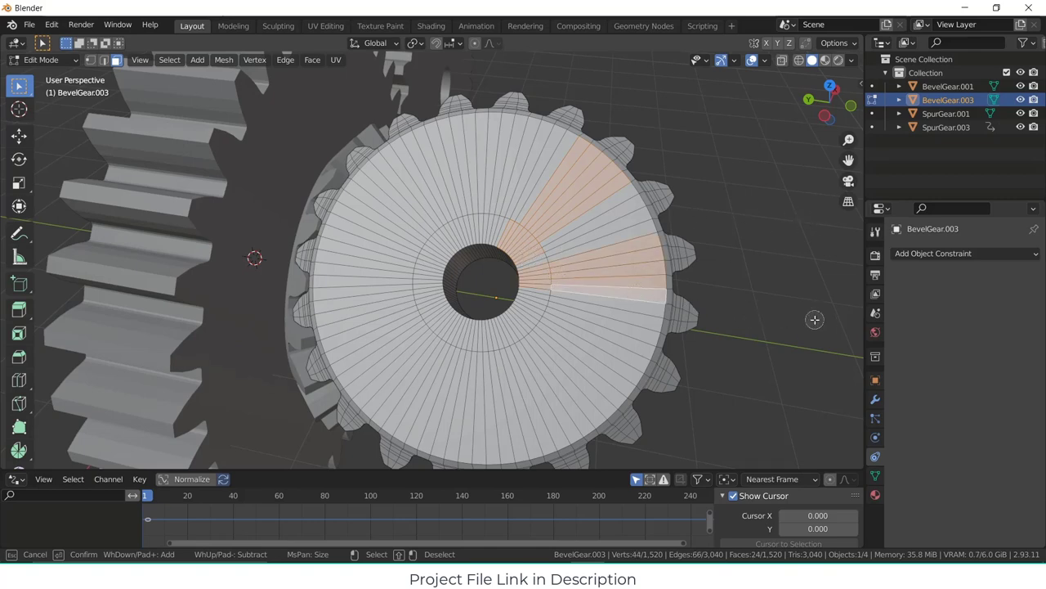
key(Escape)
- Clear and redo the circle selection to capture the full ring of faces around the hole
key(alt+a)
key(c)
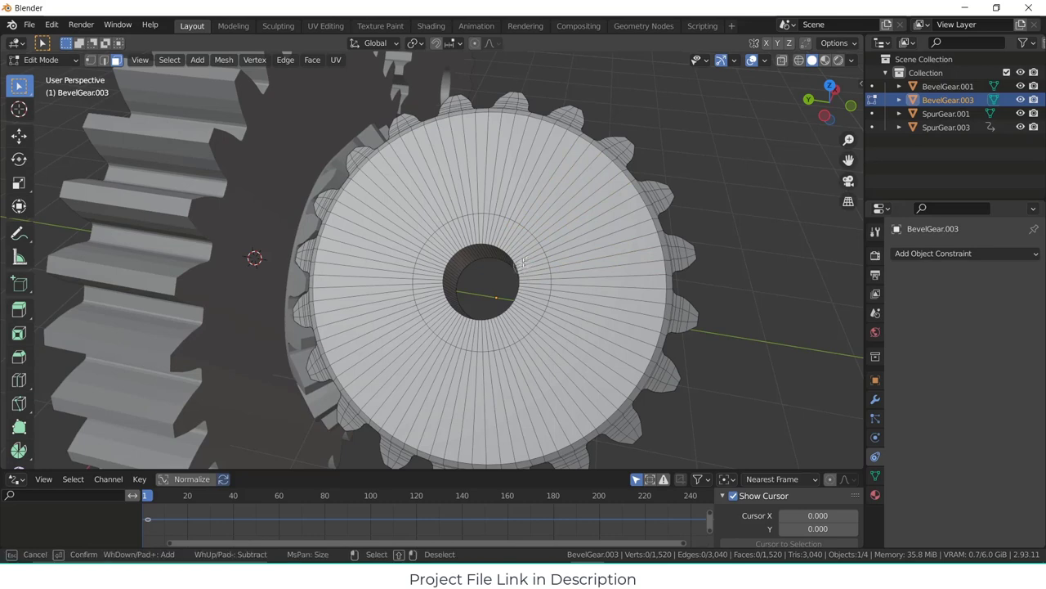
drag(522, 268, 513, 240)
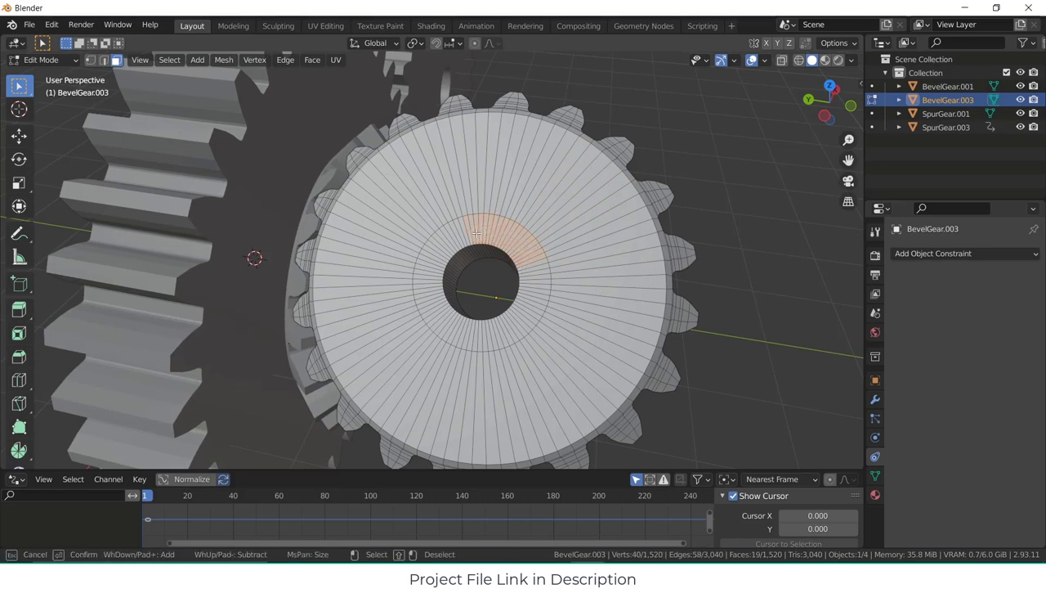
drag(431, 252, 426, 263)
drag(443, 310, 449, 317)
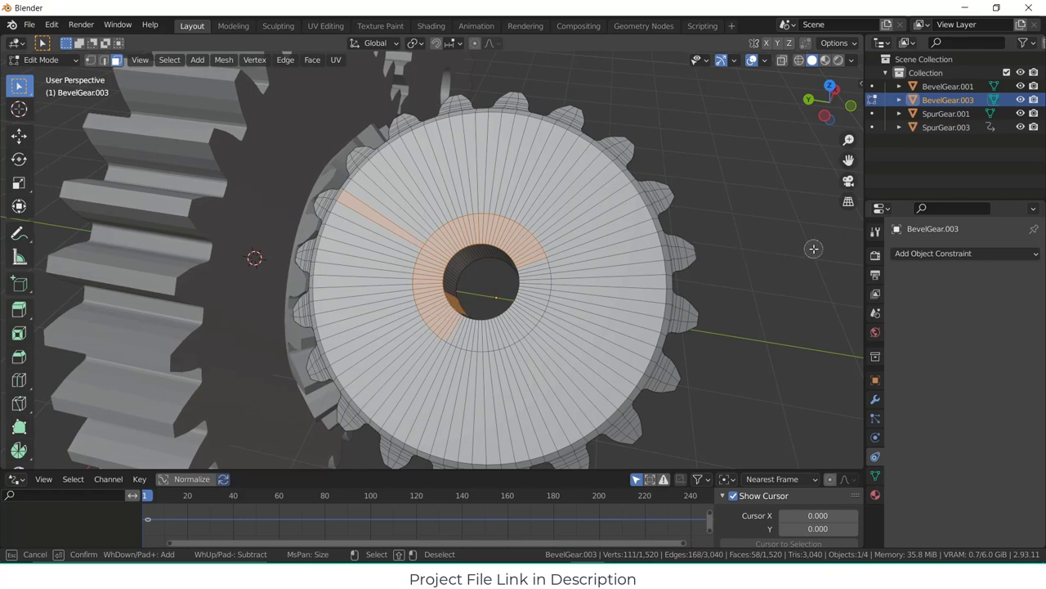
right_click(748, 282)
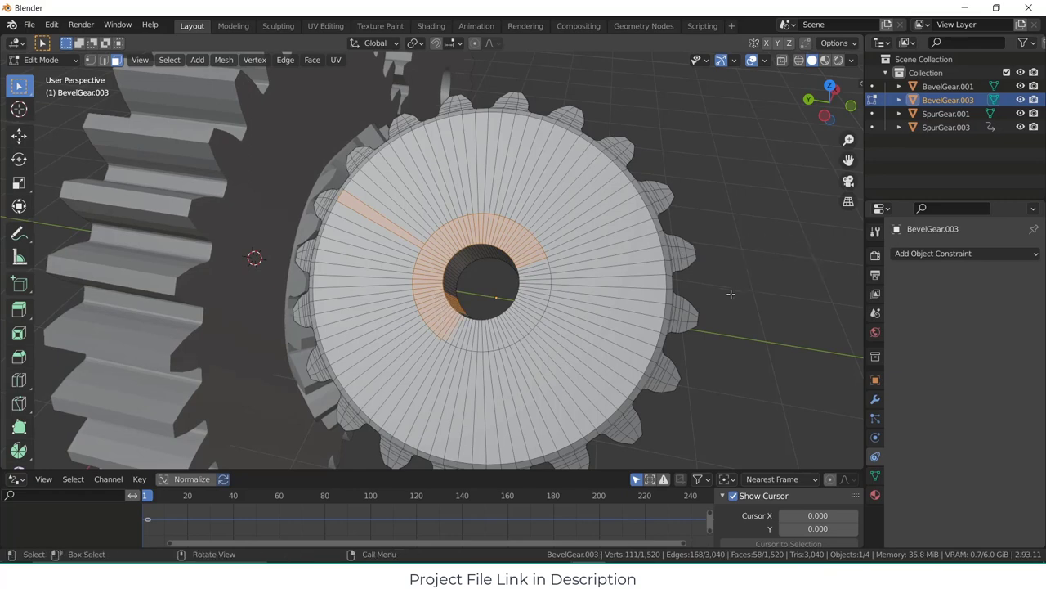
key(alt+a)
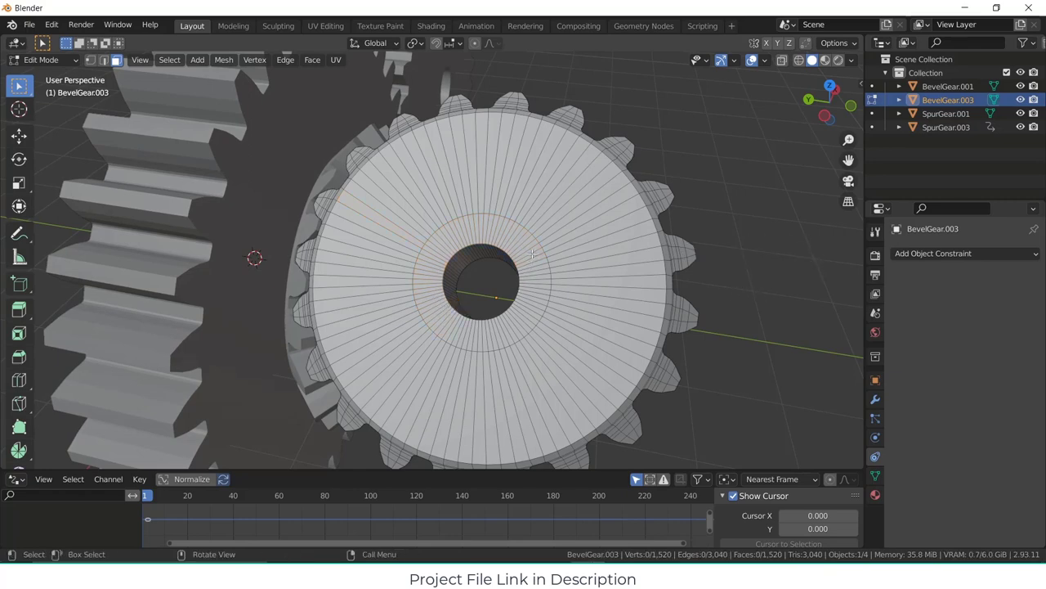
key(c)
drag(522, 247, 487, 230)
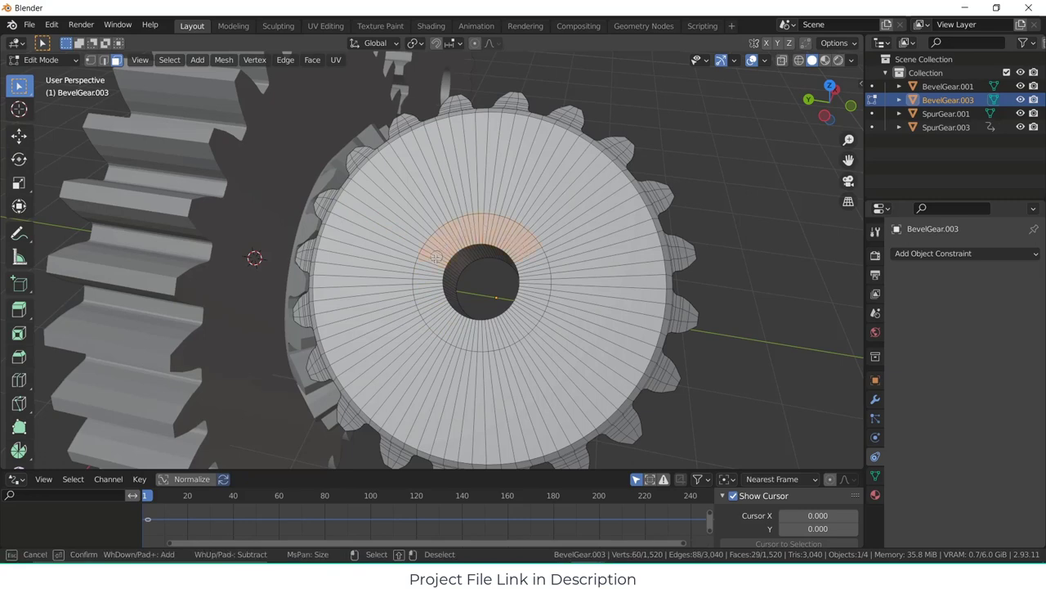
mouse_move(437, 258)
mouse_down()
mouse_move(428, 277)
mouse_move(454, 327)
mouse_up()
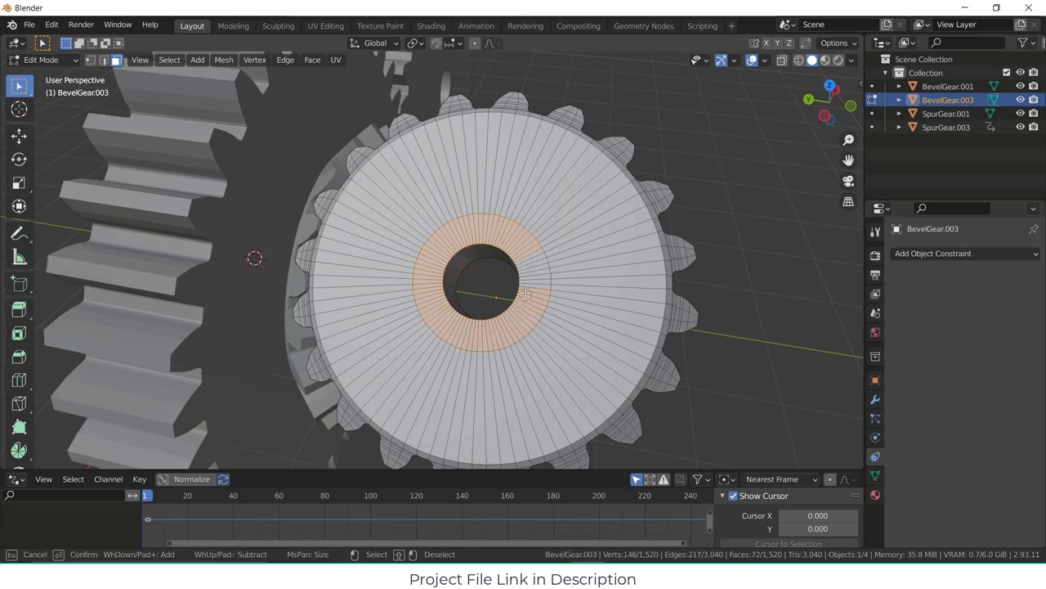
right_click(521, 260)
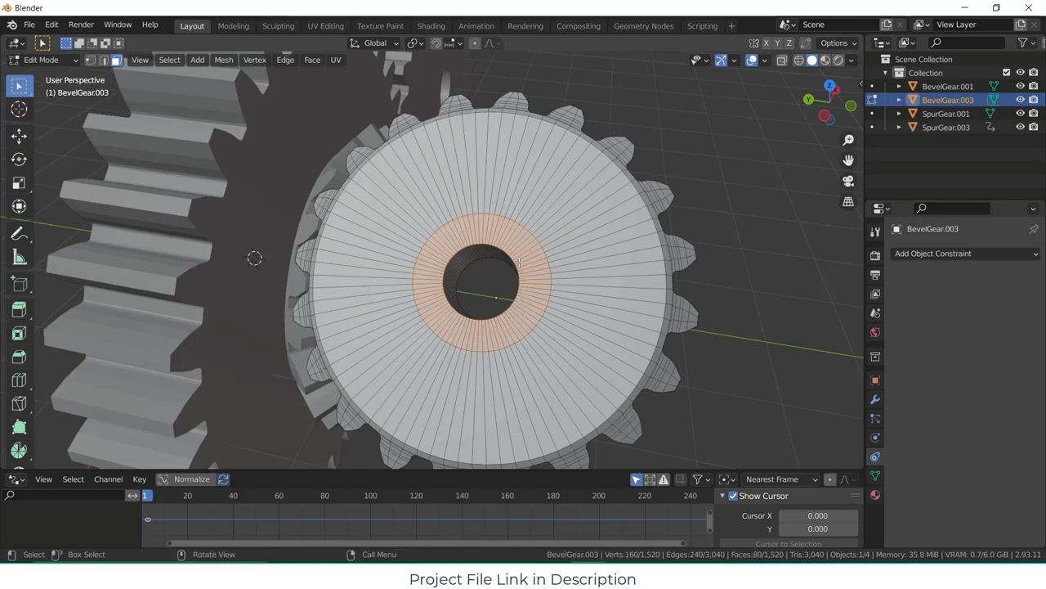
- Extrude the ring about 1.029 m into a hub and return to Object Mode
middle_drag(522, 260, 453, 258)
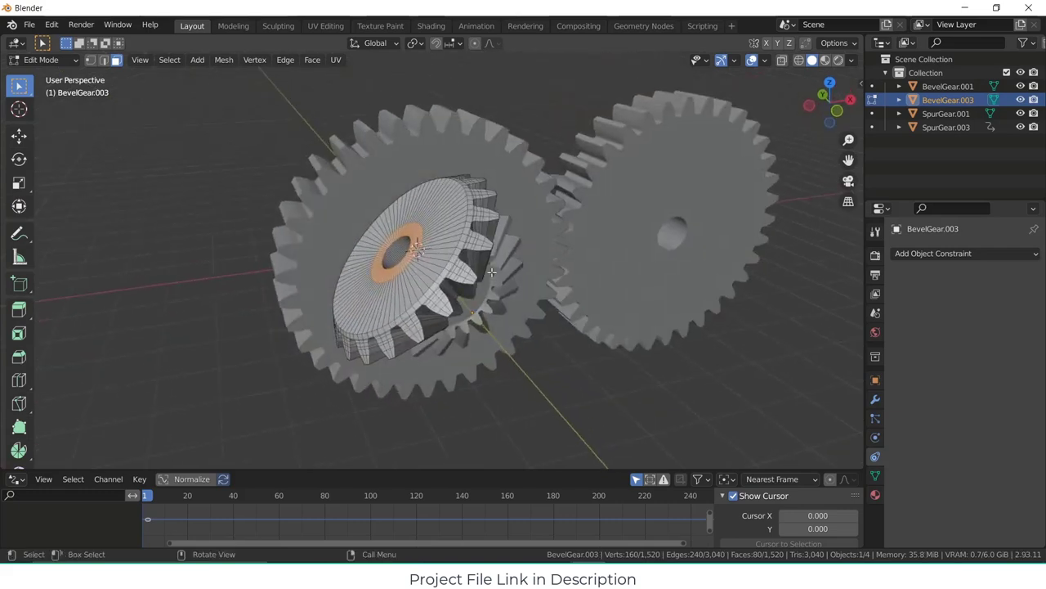
key(e)
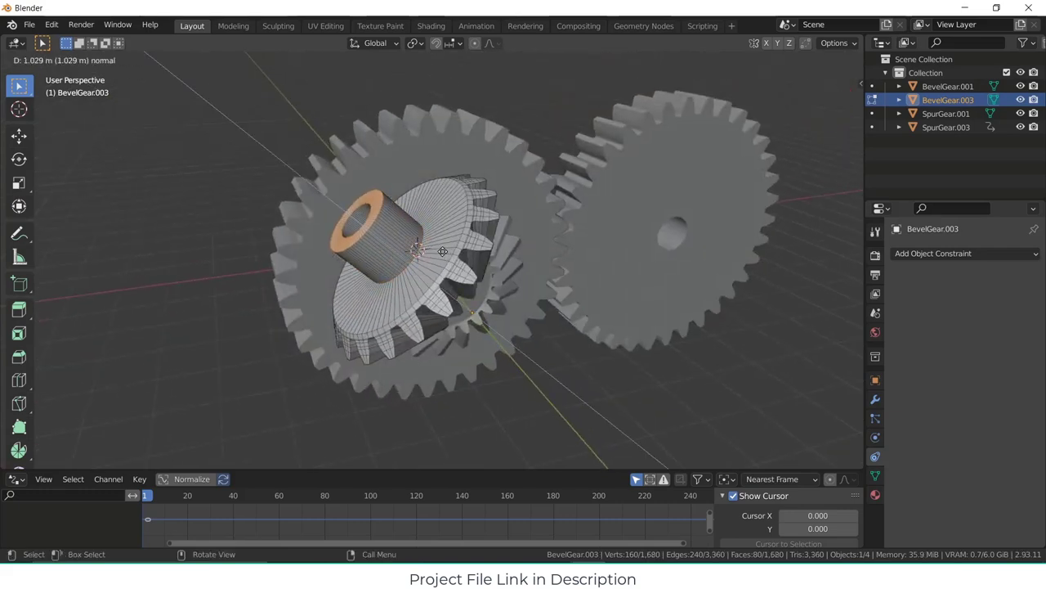
click(442, 251)
click(566, 360)
middle_drag(566, 360, 535, 366)
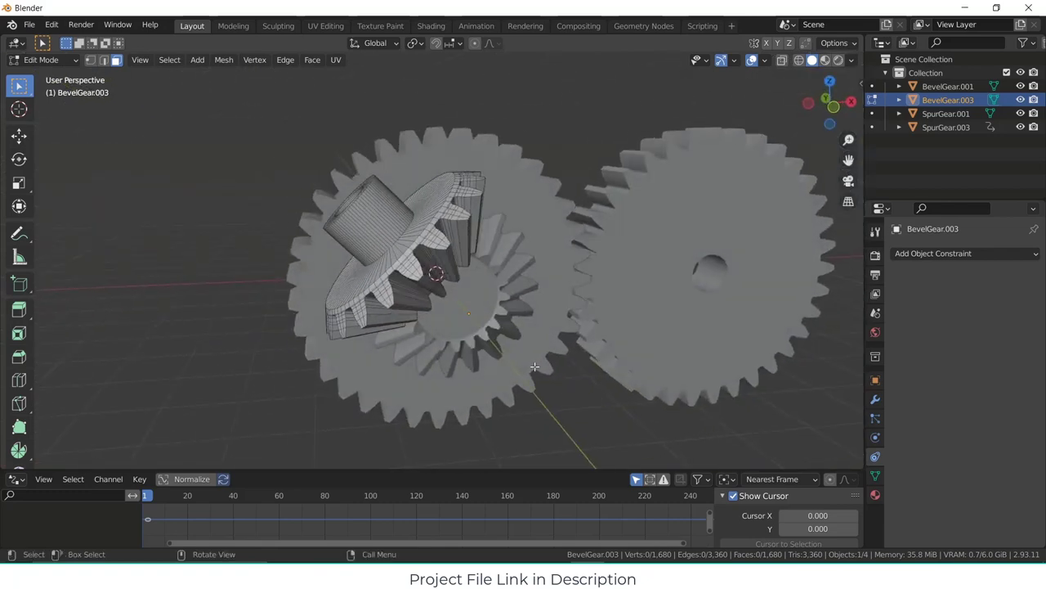
key(Tab)
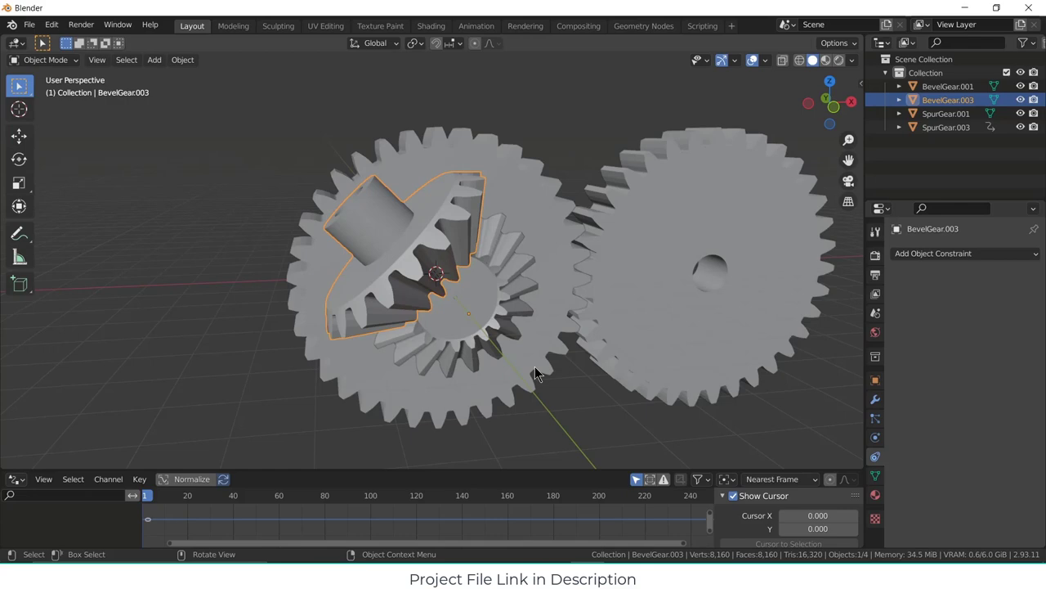
- Make BevelGear.001 an Object-type child of SpurGear.001 with Ctrl+P
middle_drag(536, 374, 471, 322)
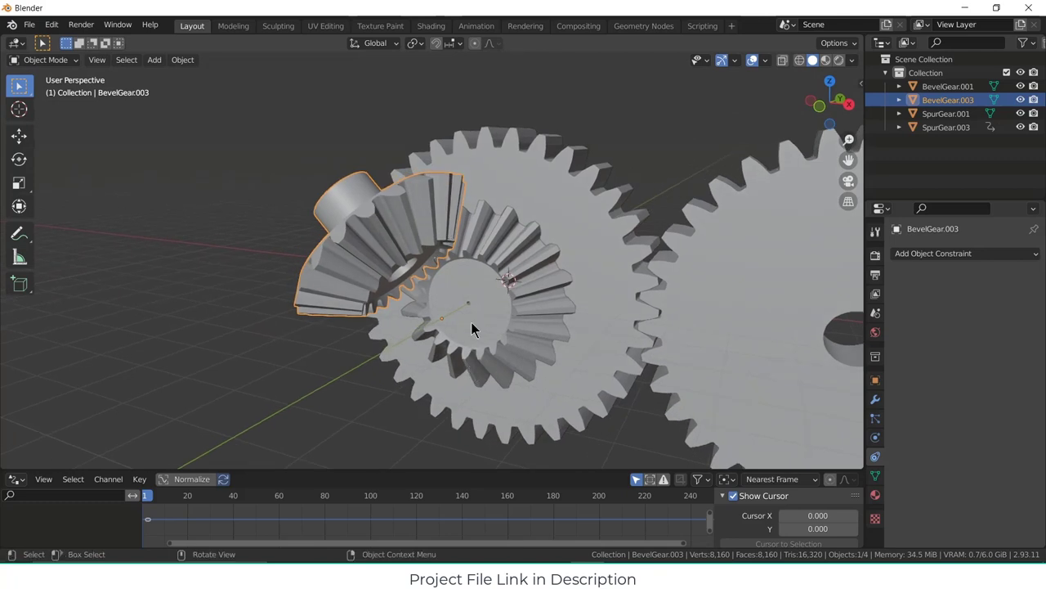
click(482, 307)
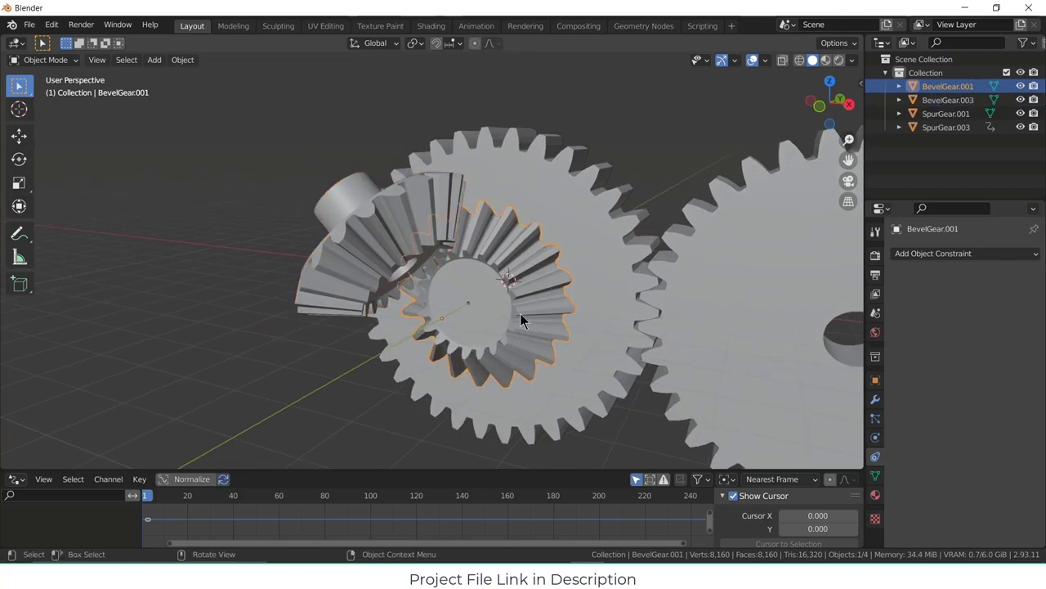
shift+click(592, 244)
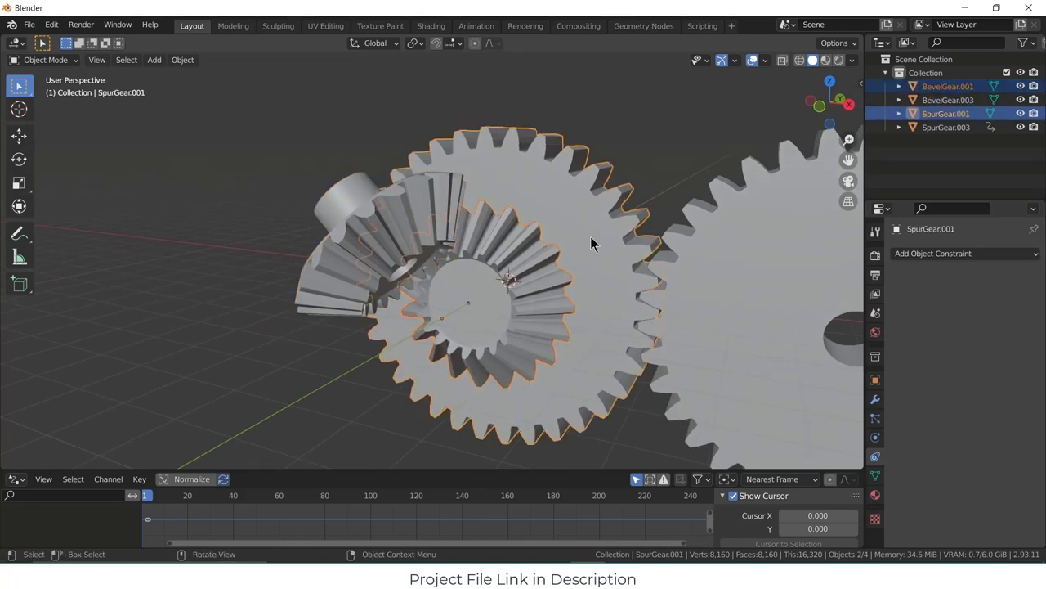
key(ctrl+p)
click(592, 239)
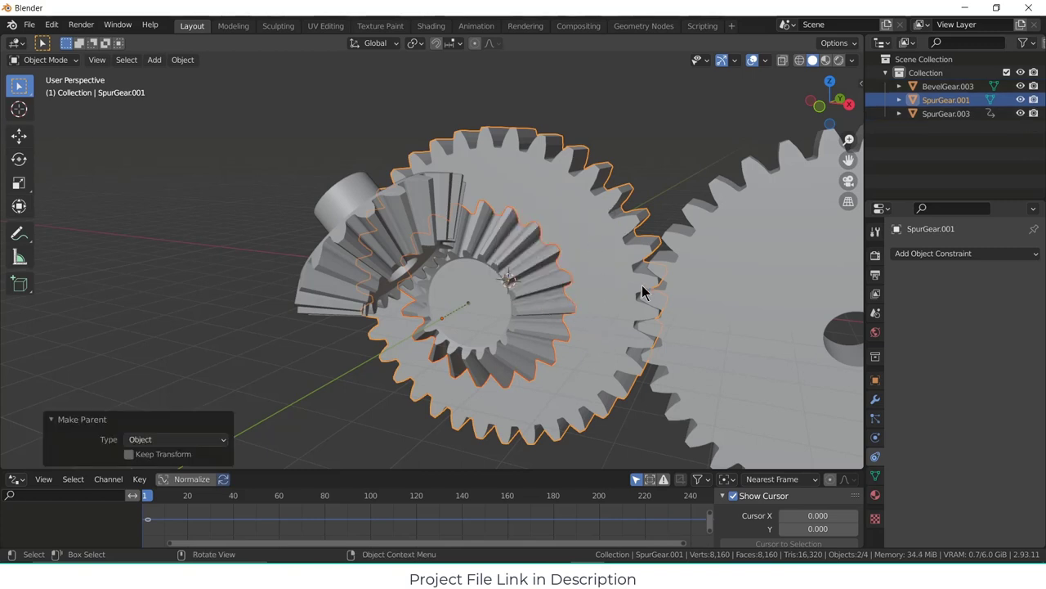
click(611, 292)
- Show the Transform panel and reset the spur gear's Y rotation to 0°
click(875, 380)
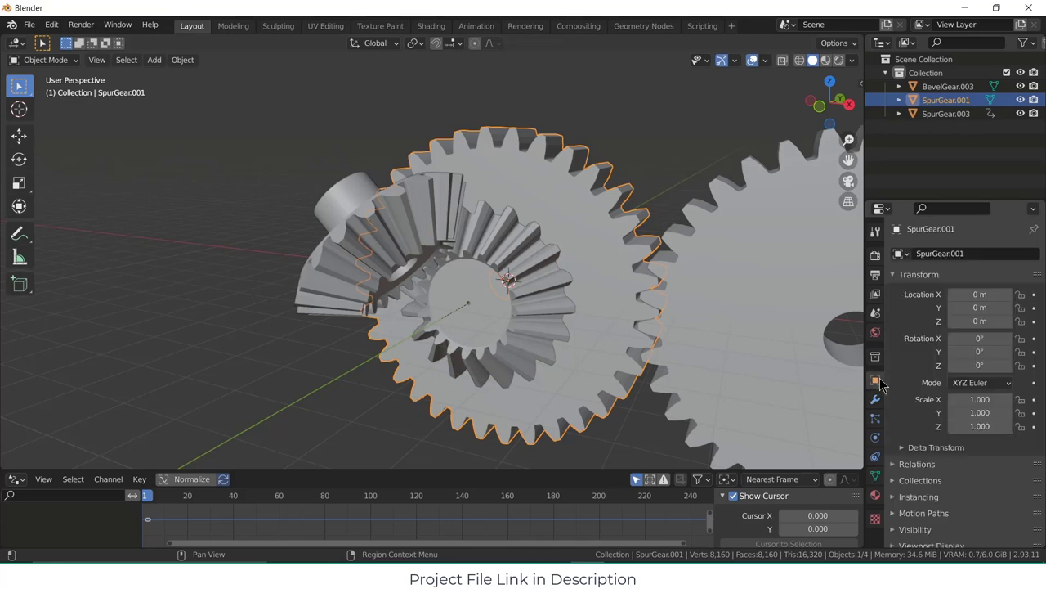
drag(979, 352, 932, 351)
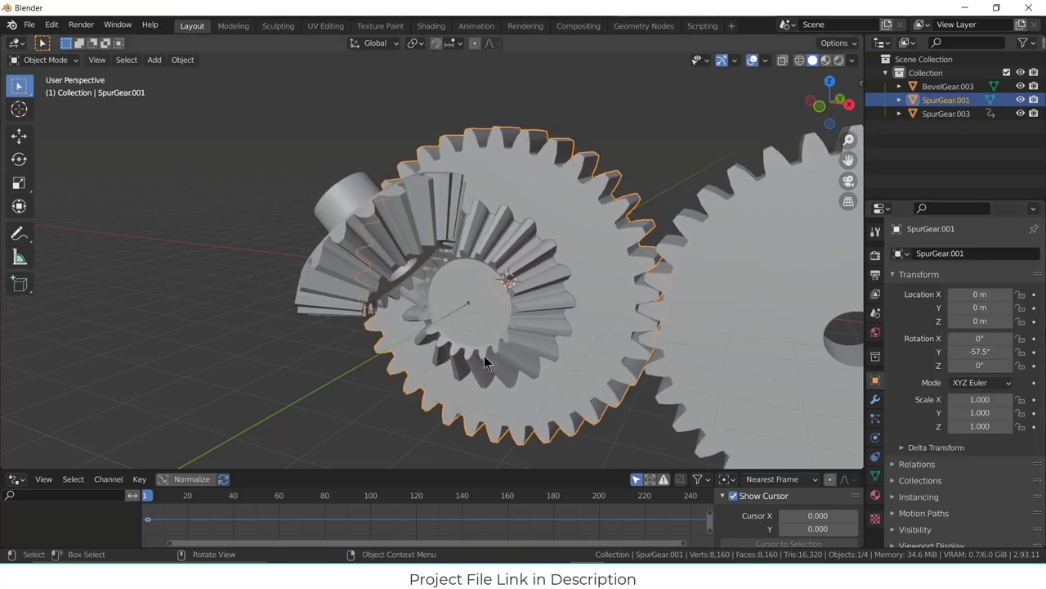
click(998, 352)
text(0)
key(Return)
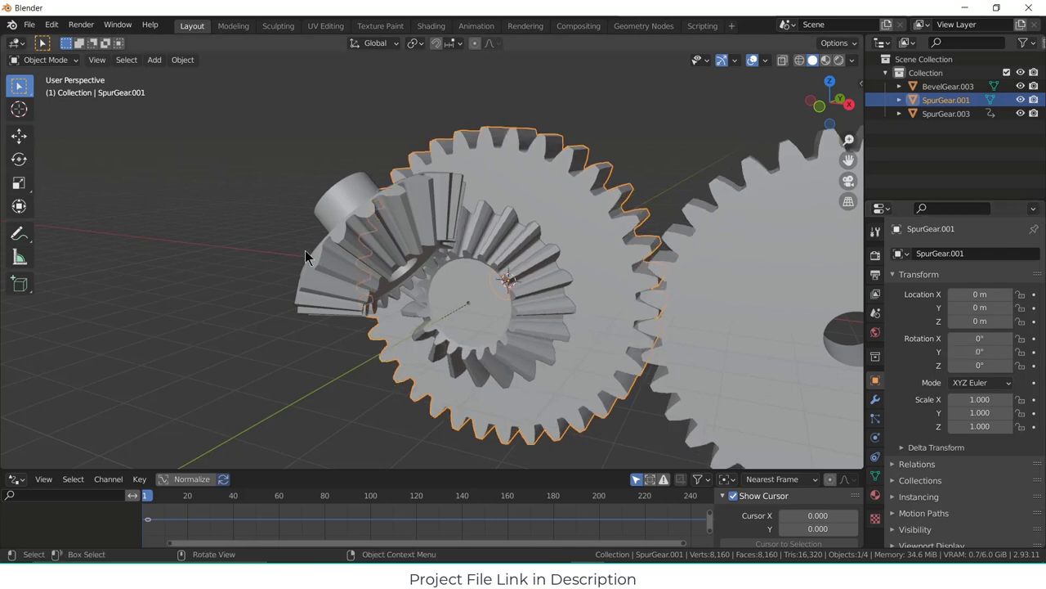
- Set BevelGear.003's Y rotation to 0°, keeping its X rotation at 239°
click(378, 237)
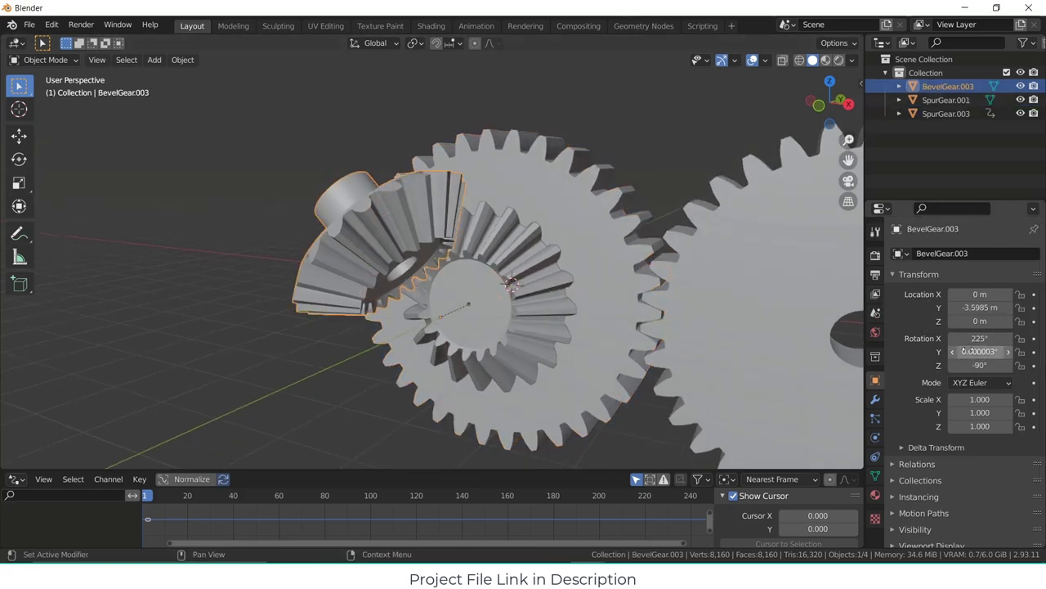
mouse_move(971, 351)
mouse_down()
mouse_move(985, 351)
mouse_move(984, 337)
mouse_up()
click(979, 351)
text(0)
key(Return)
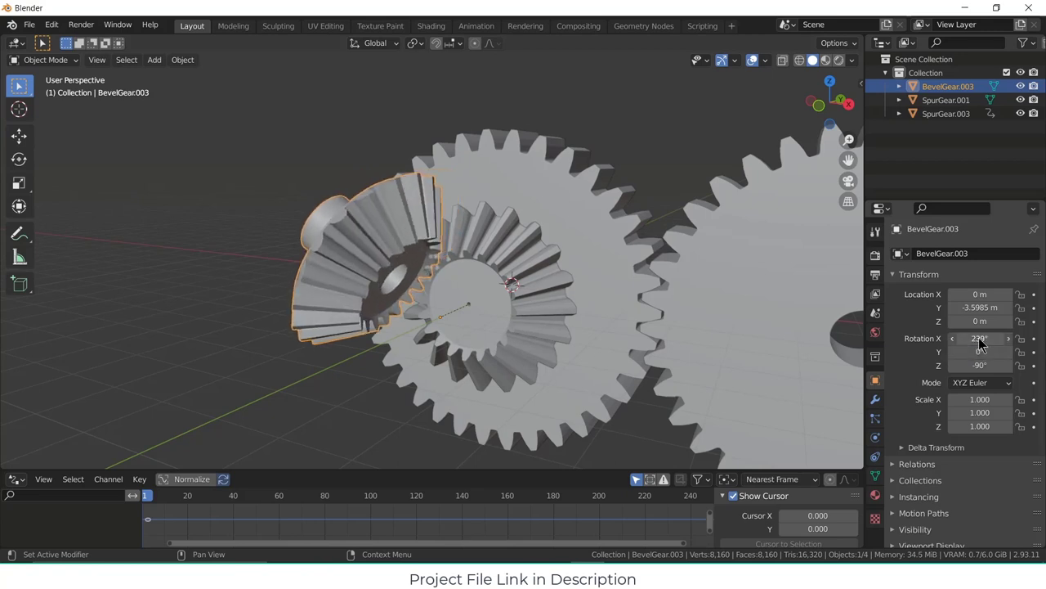
click(980, 338)
text(0)
key(Return)
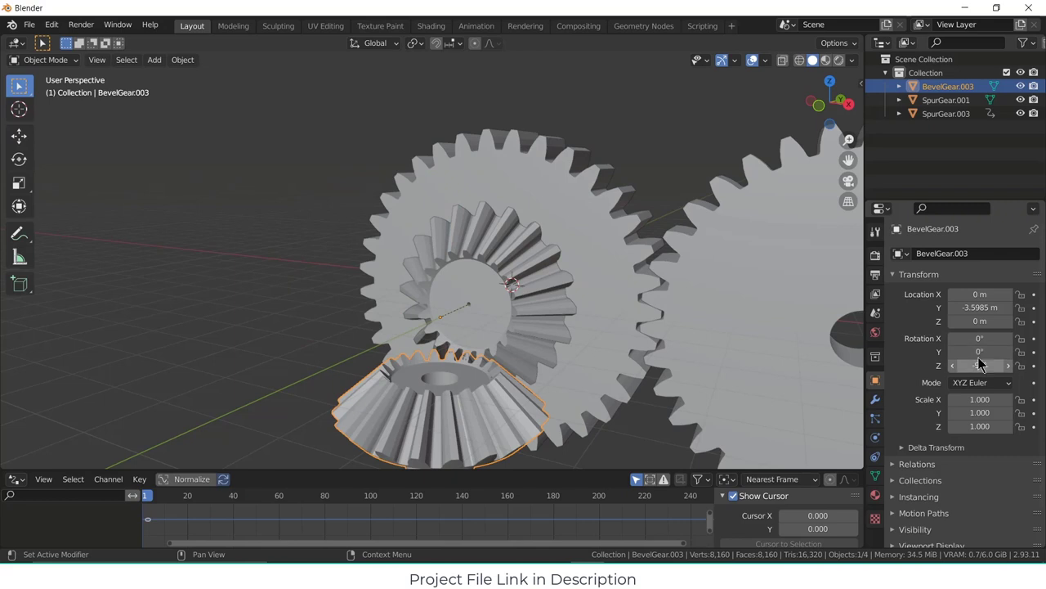
key(ctrl+z)
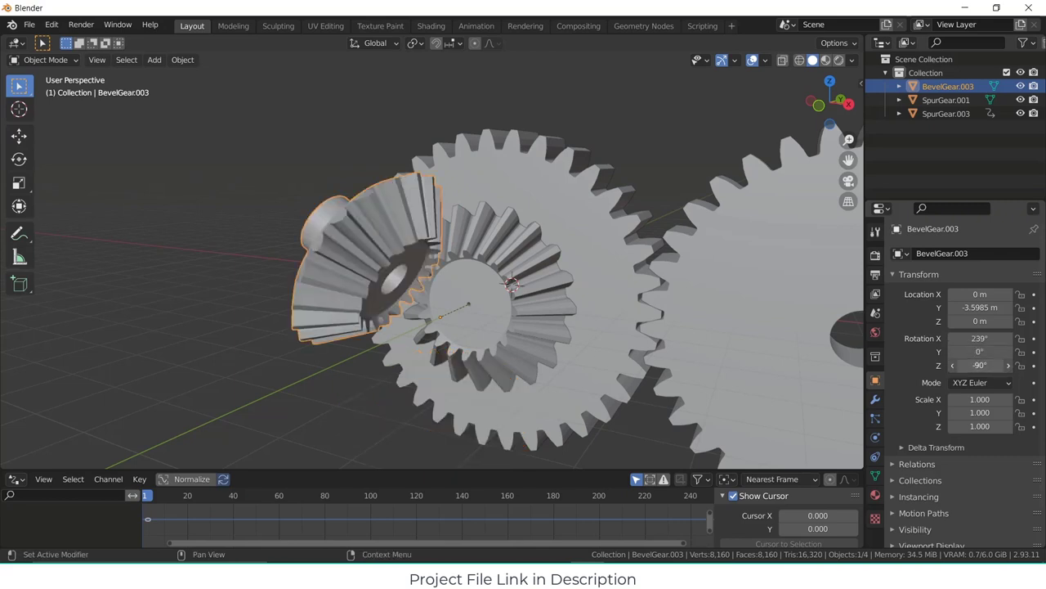
- Try a -78.9° Z rotation, revert to -90°, and open BevelGear.003's Apply menu
drag(981, 365, 982, 364)
click(981, 364)
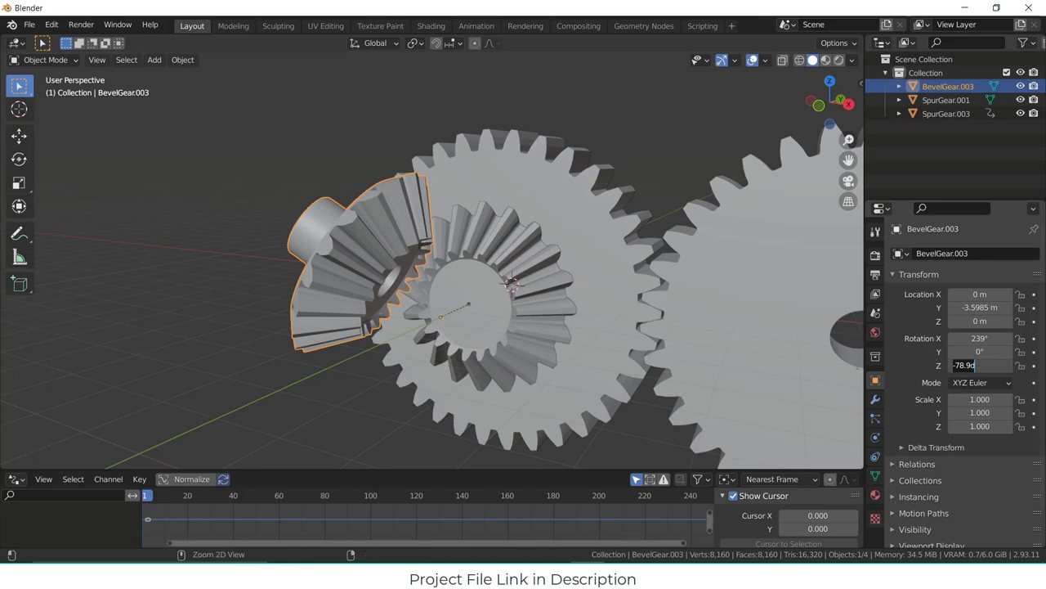
key(Return)
key(ctrl+z)
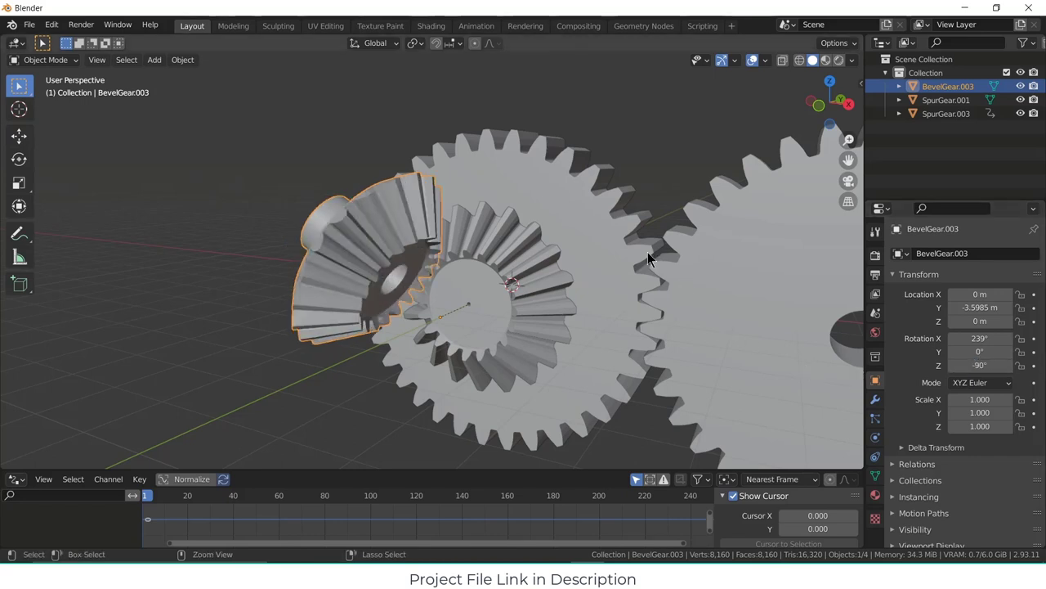
click(564, 133)
click(363, 216)
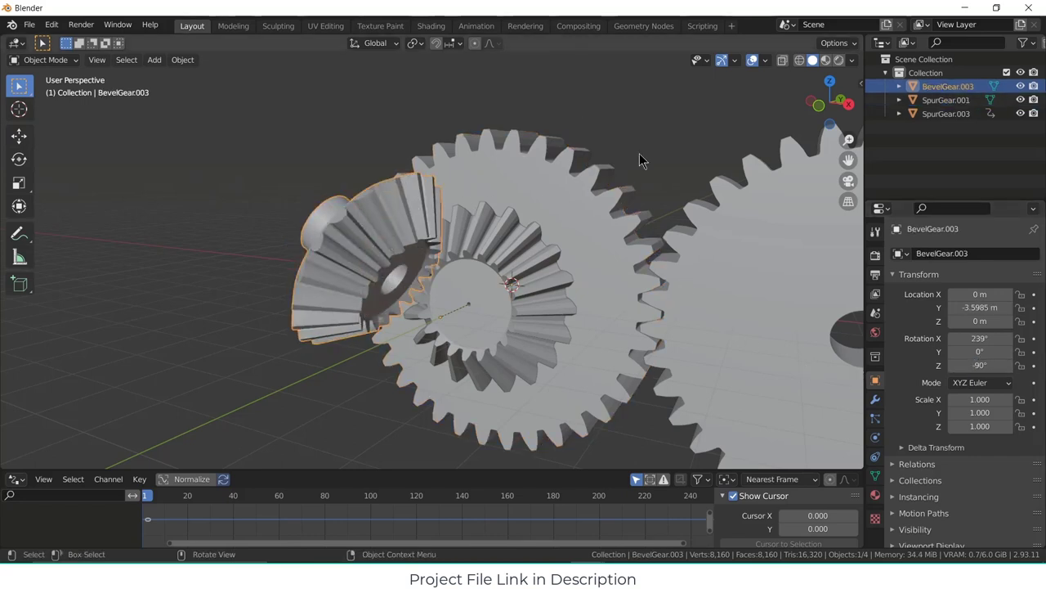
key(ctrl+a)
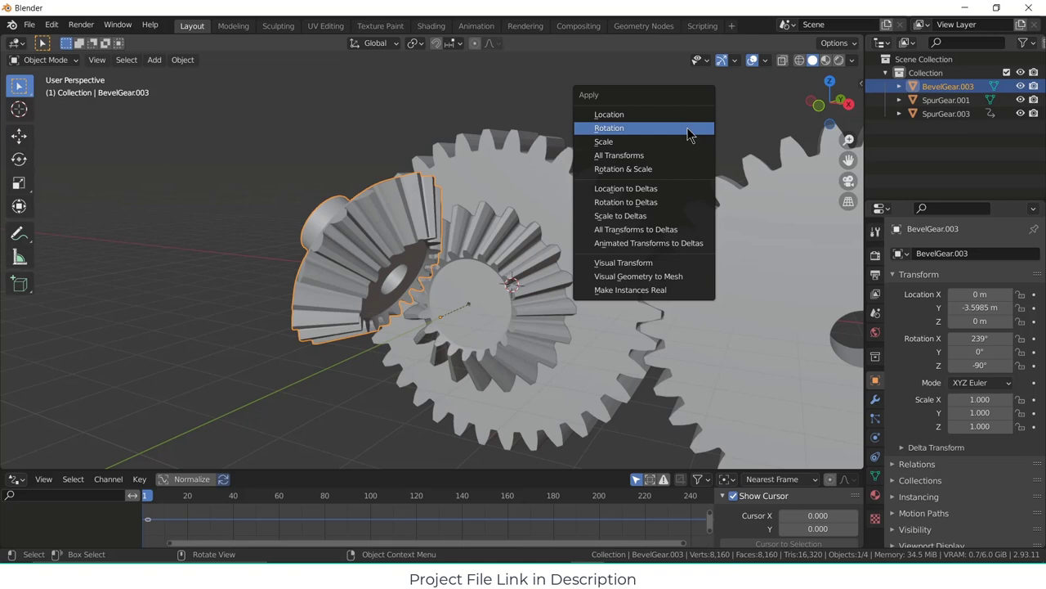
- Apply BevelGear.003's rotation and try an X rotation of 7.5°
click(687, 134)
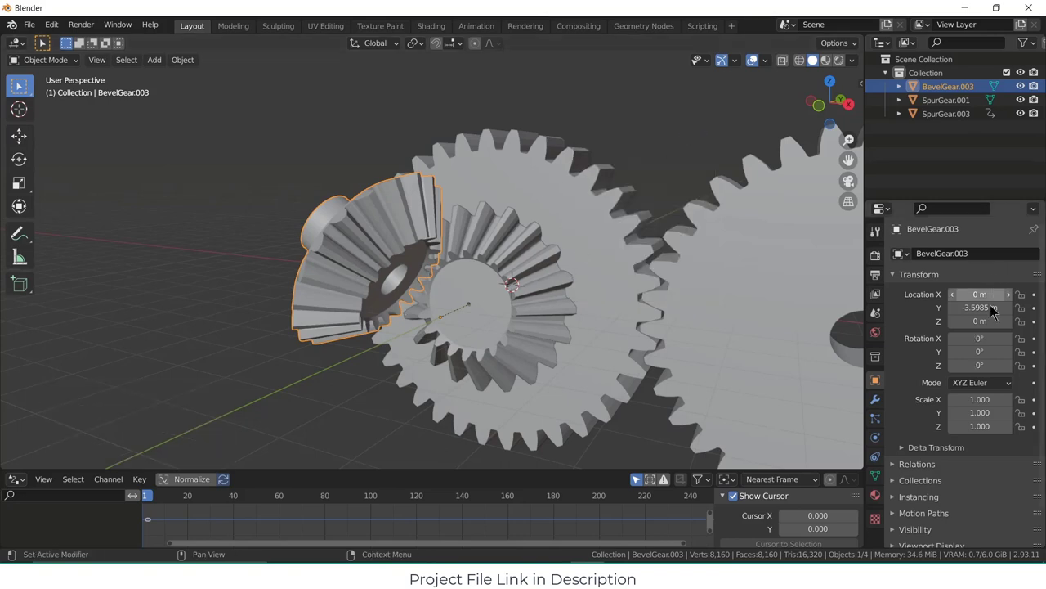
click(979, 339)
text(7.5)
key(Return)
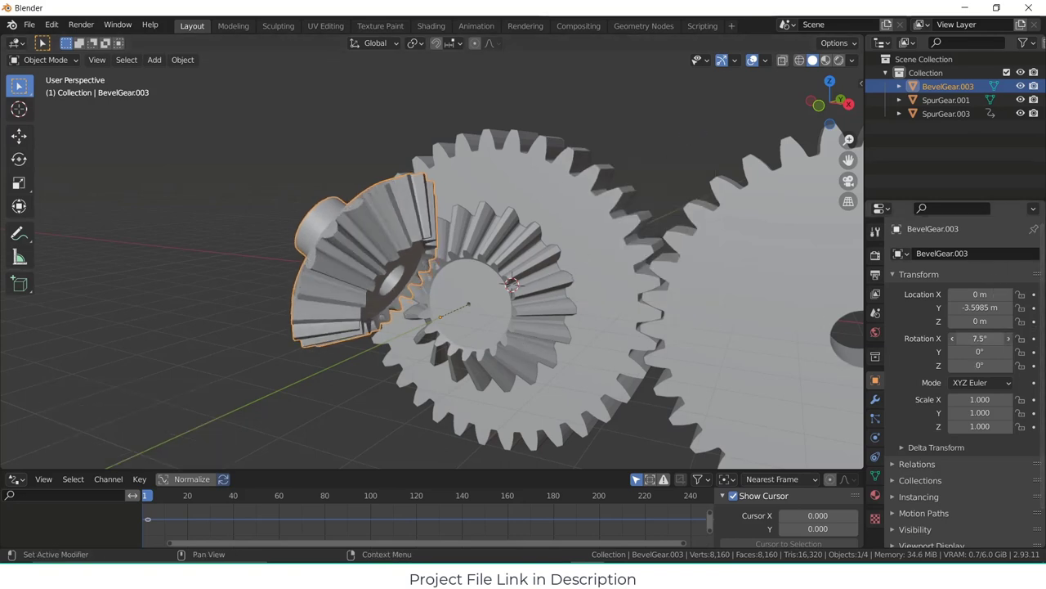
drag(979, 338, 952, 365)
- Reset BevelGear.003's X and Y rotation fields to 0°
click(993, 337)
text(0)
key(Return)
click(996, 350)
text(0)
key(Return)
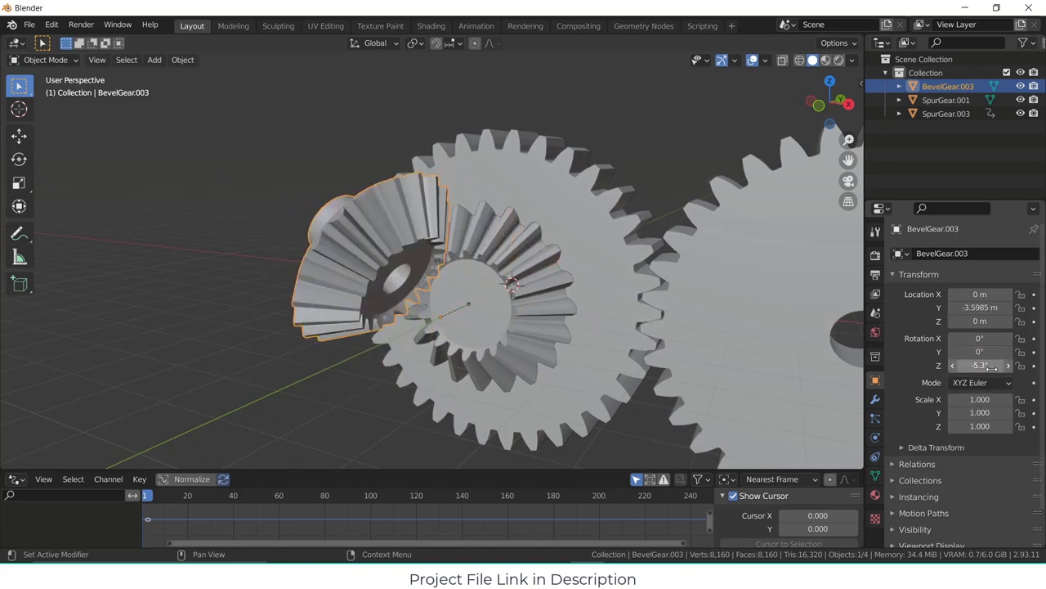
click(992, 366)
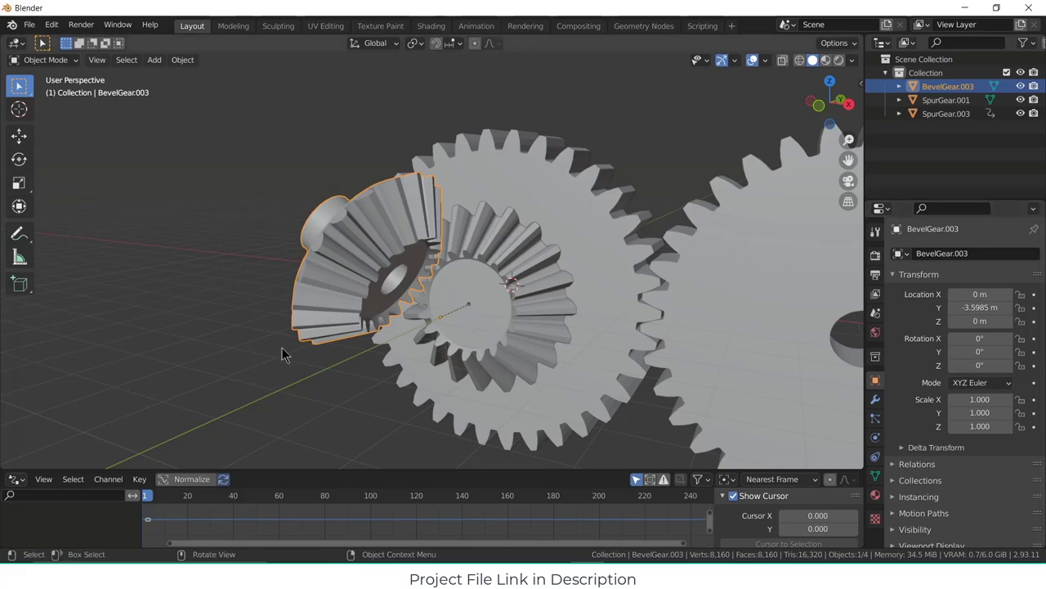
- Delete BevelGear.003 from the scene
key(x)
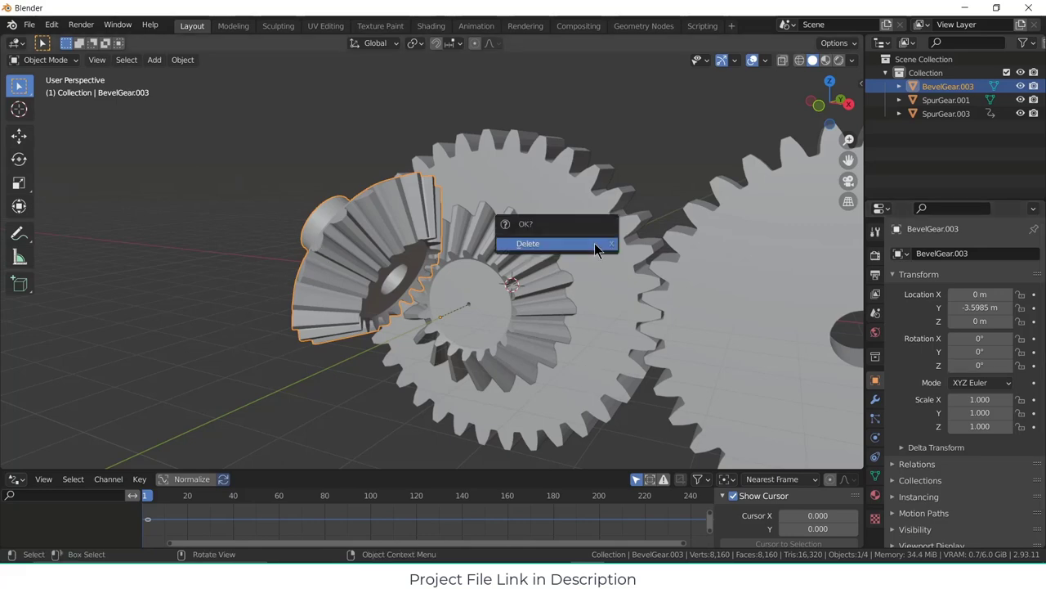
click(597, 245)
middle_drag(542, 285, 560, 305)
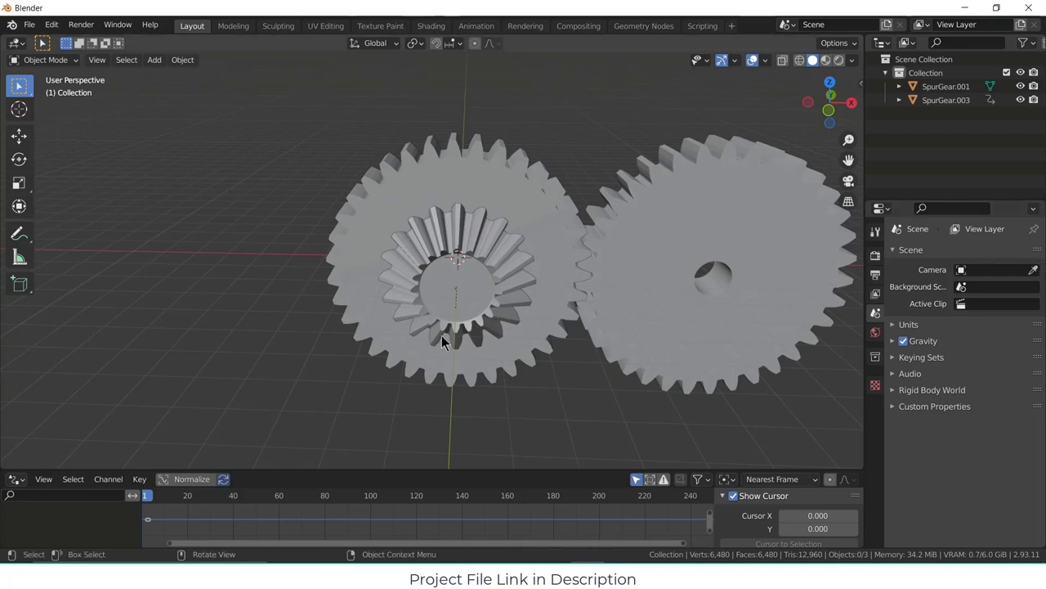
- With BevelGear.001 selected, add a GearGenMaster gear and set its External Gear type to BEVEL
click(470, 282)
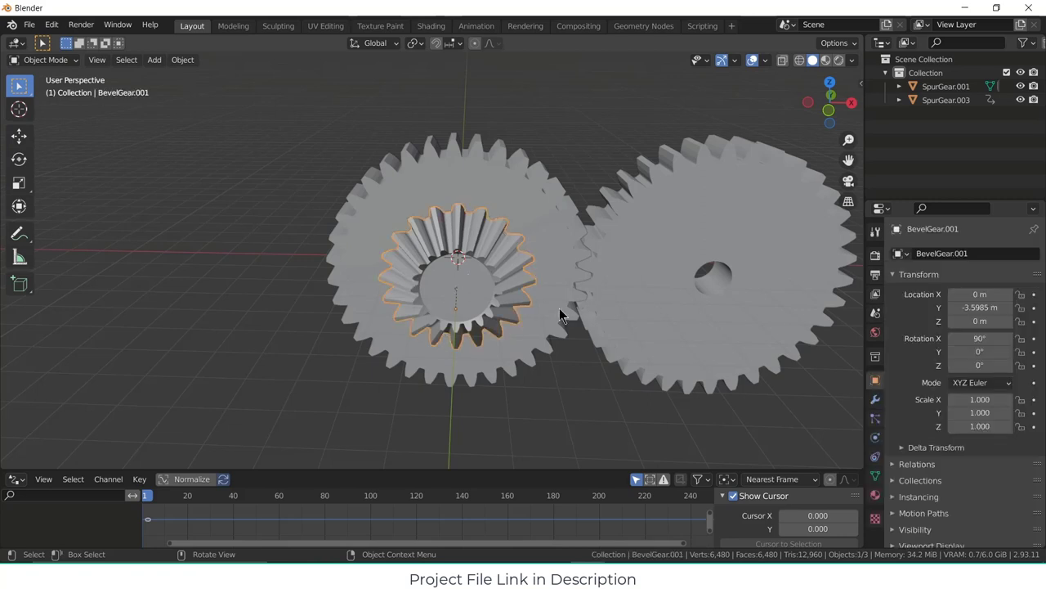
click(155, 60)
mouse_move(245, 75)
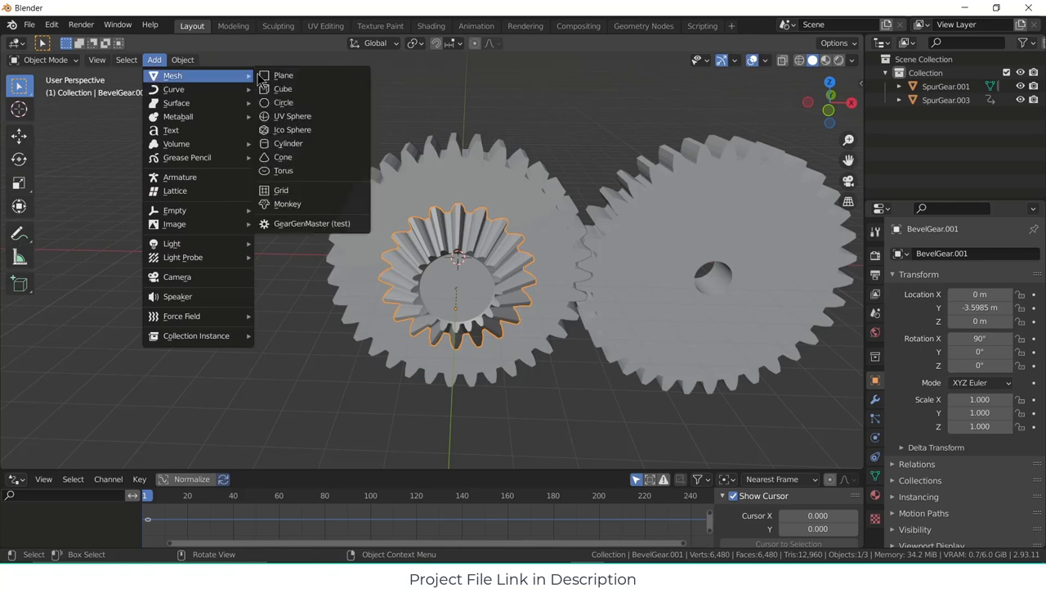
click(296, 226)
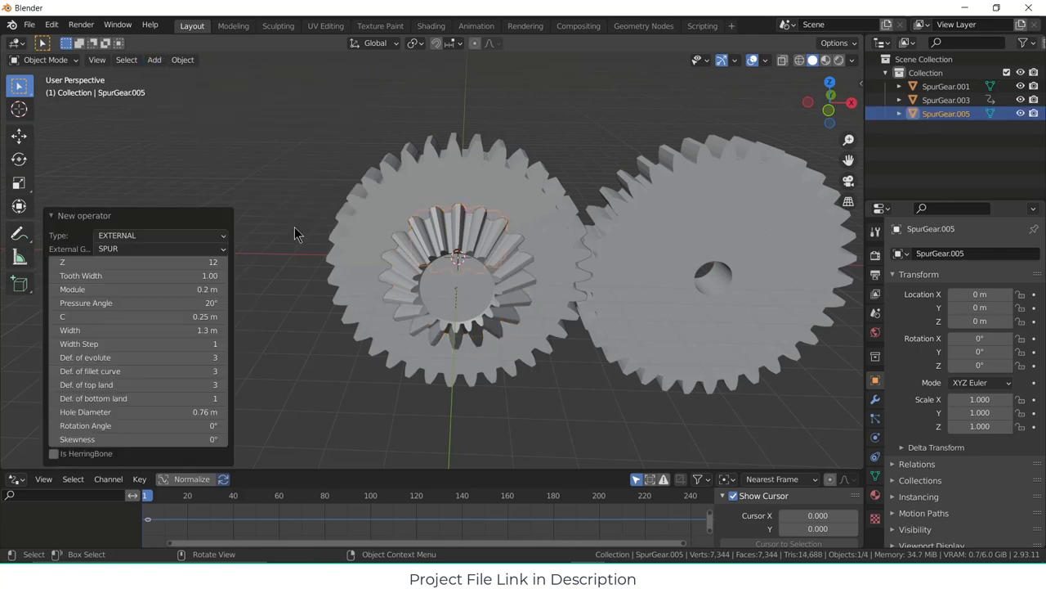
click(125, 250)
click(134, 305)
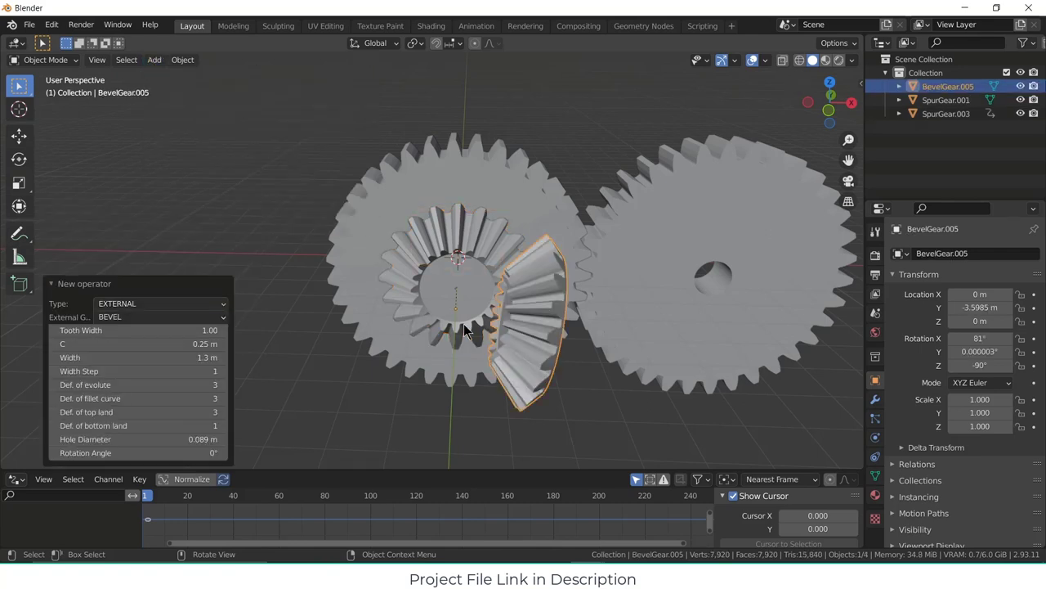
- Set the new bevel gear's hole diameter to 1.1 m, then reduce it to 0.75 m
middle_drag(380, 363, 428, 385)
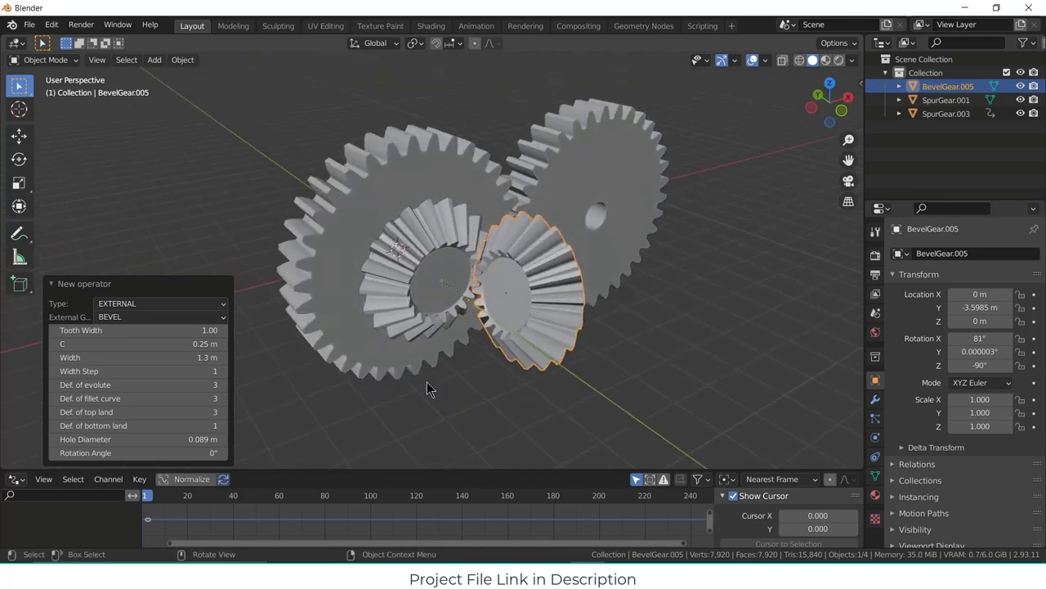
double_click(115, 439)
text(1.1)
key(Return)
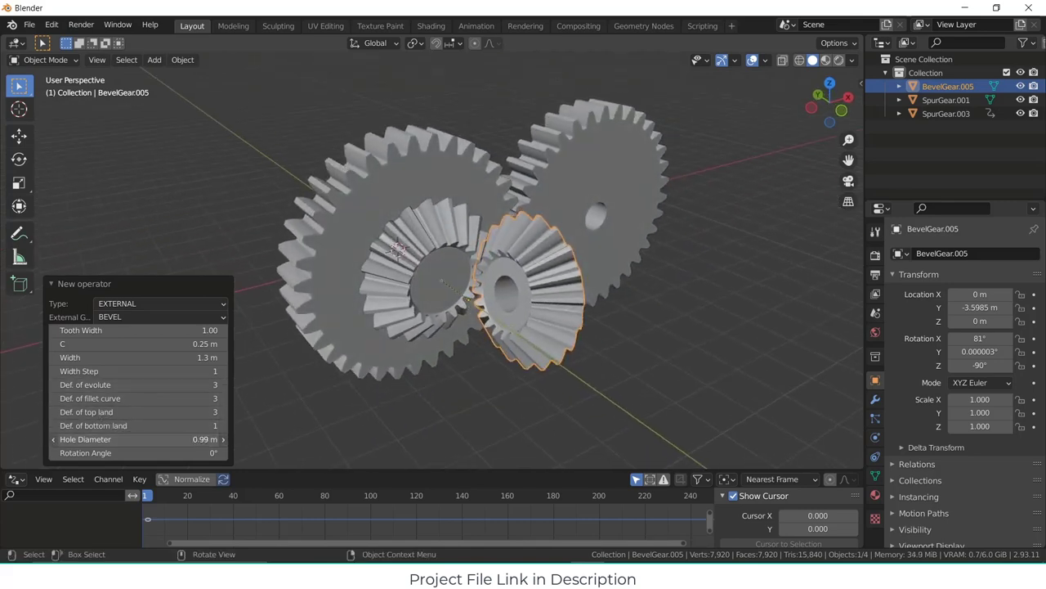
drag(139, 439, 123, 439)
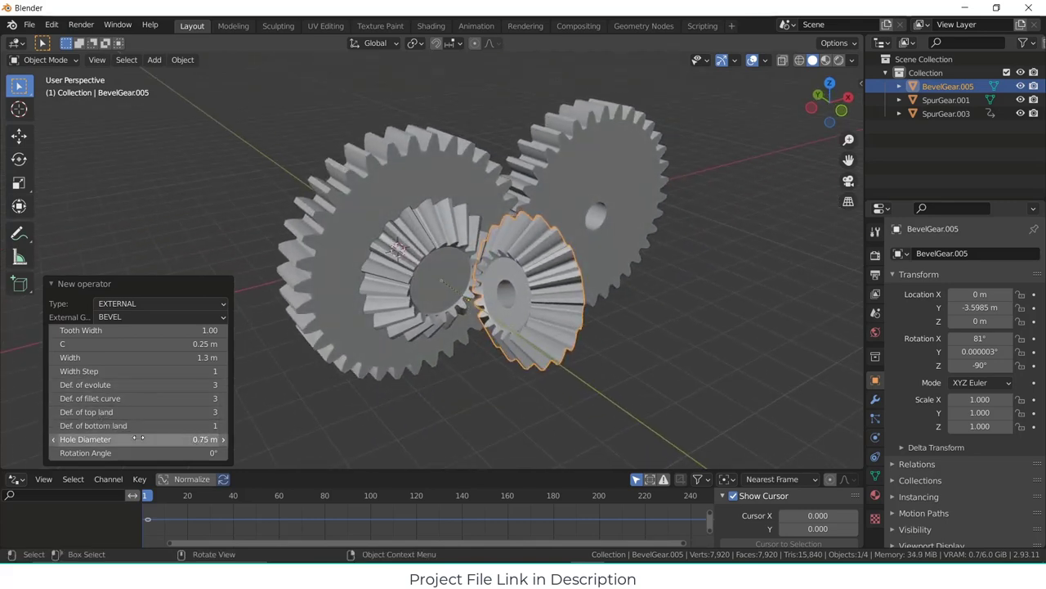
click(433, 447)
scroll(448, 327, up, 5)
middle_drag(460, 294, 532, 288)
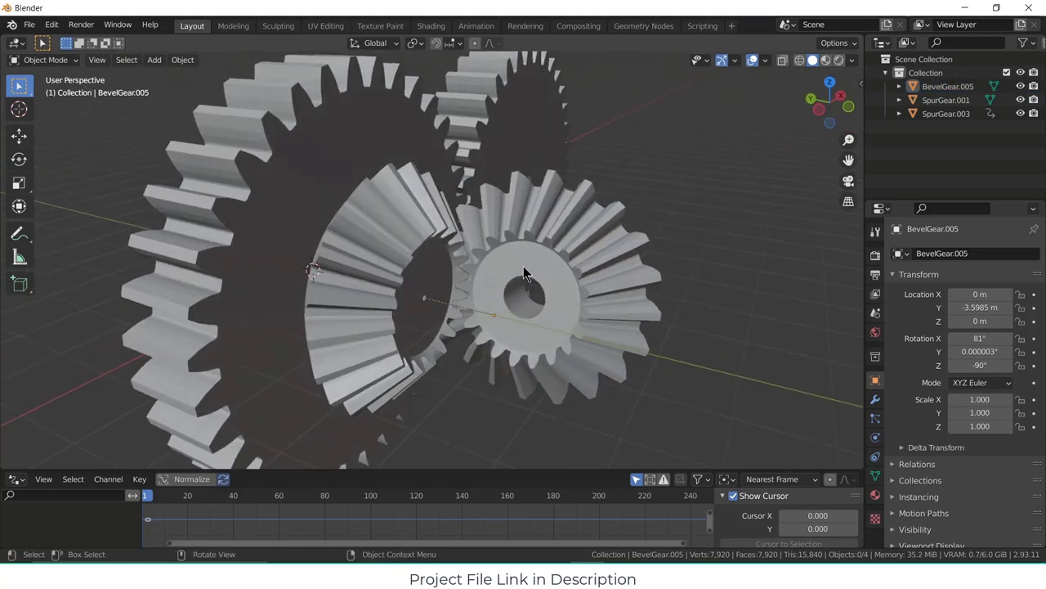
click(530, 264)
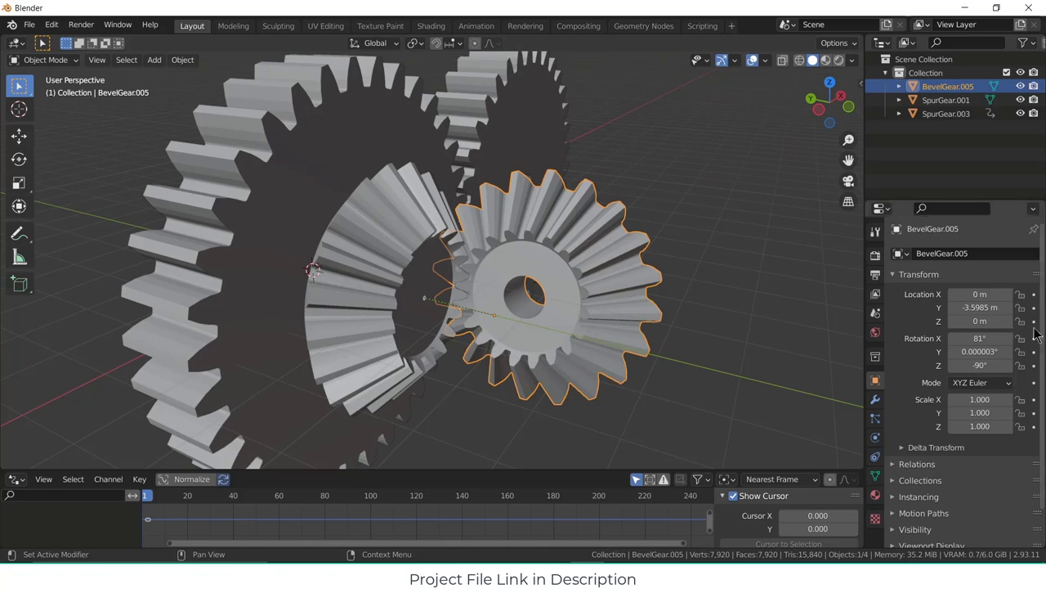
drag(979, 350, 1043, 350)
click(989, 352)
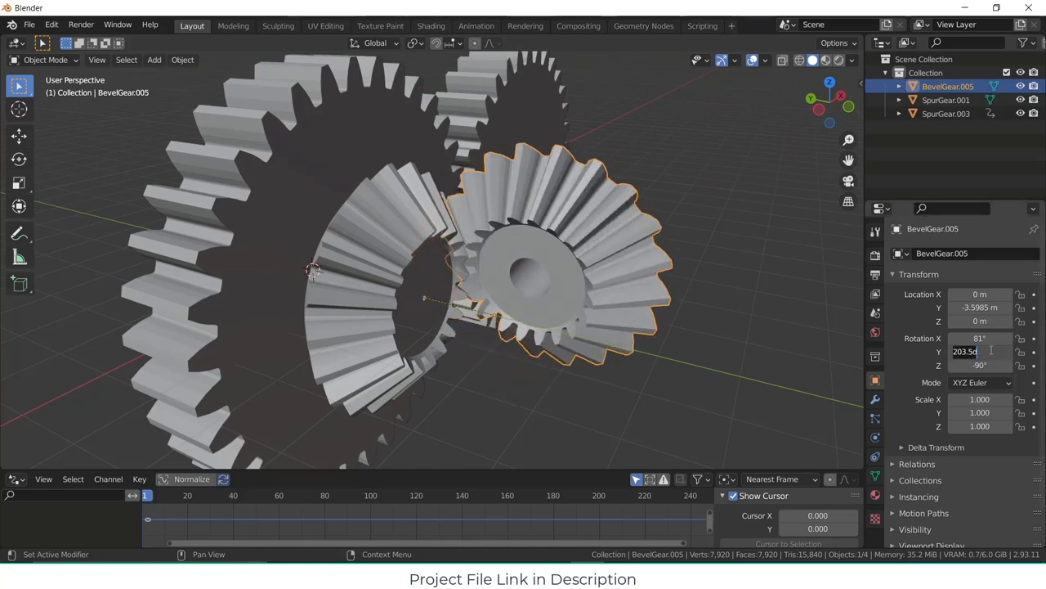
text(0)
key(Return)
scroll(459, 323, up, 2)
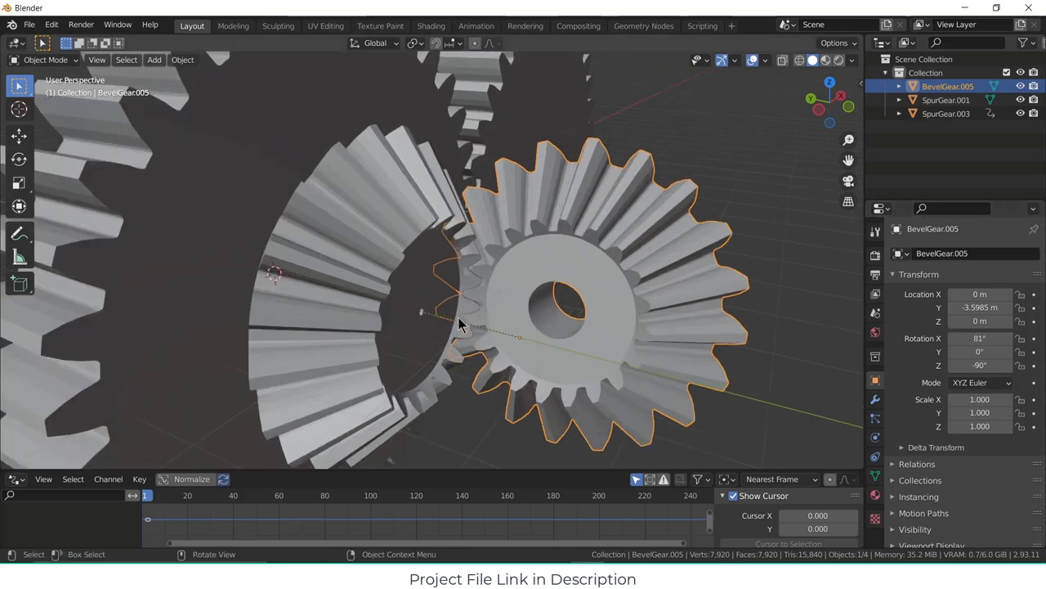
middle_drag(459, 323, 471, 287)
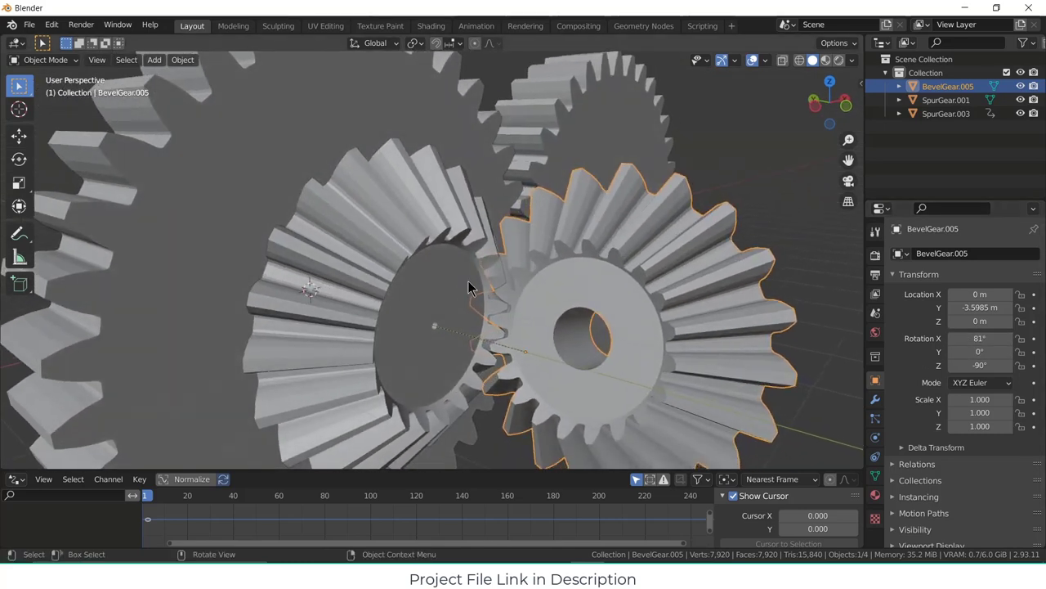
drag(985, 339, 1016, 338)
click(986, 338)
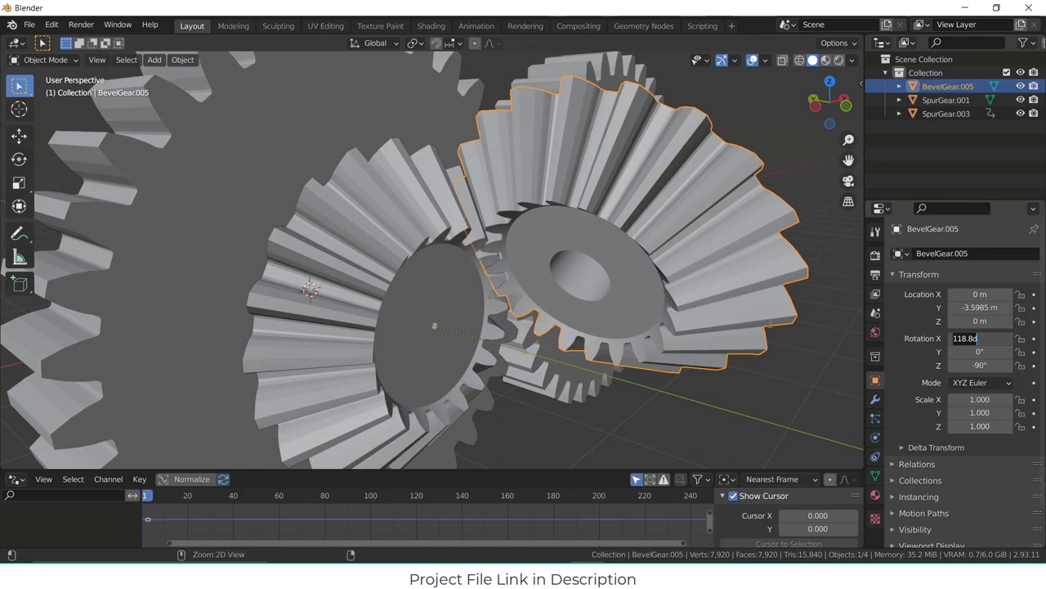
text(81)
key(Return)
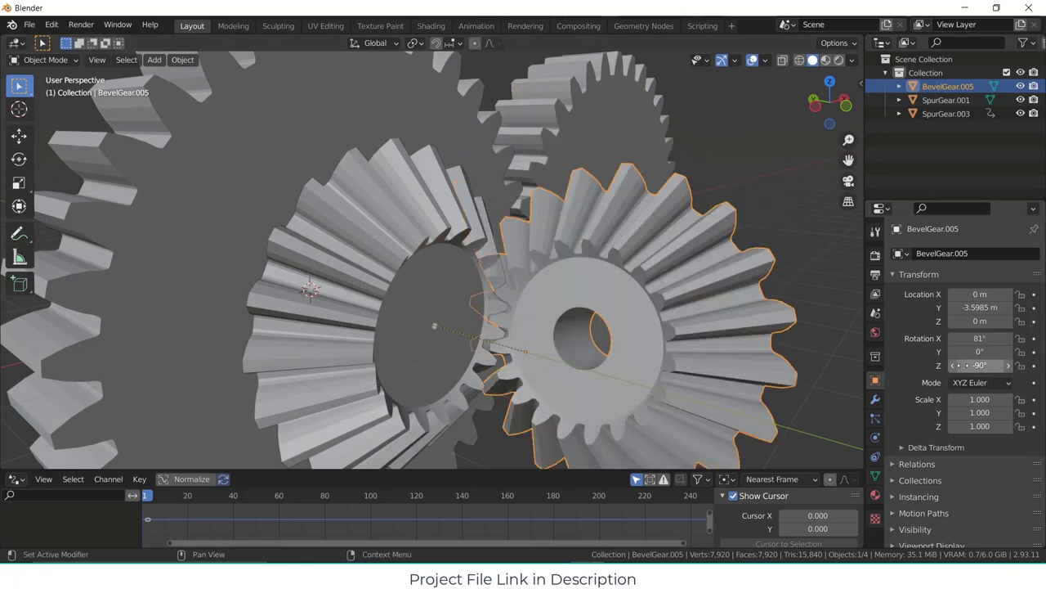
drag(960, 365, 951, 365)
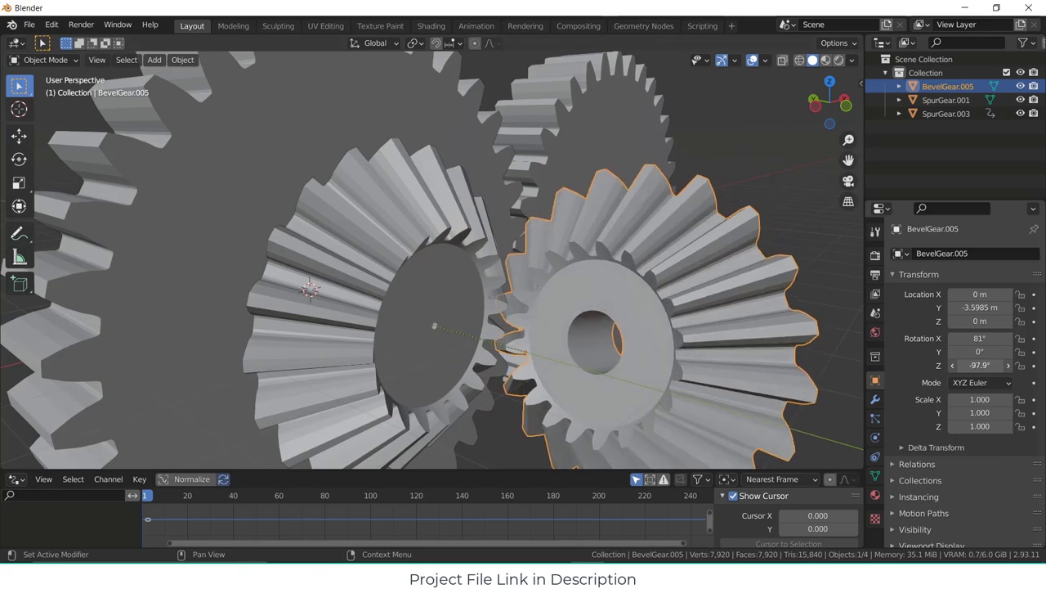
click(978, 365)
click(813, 347)
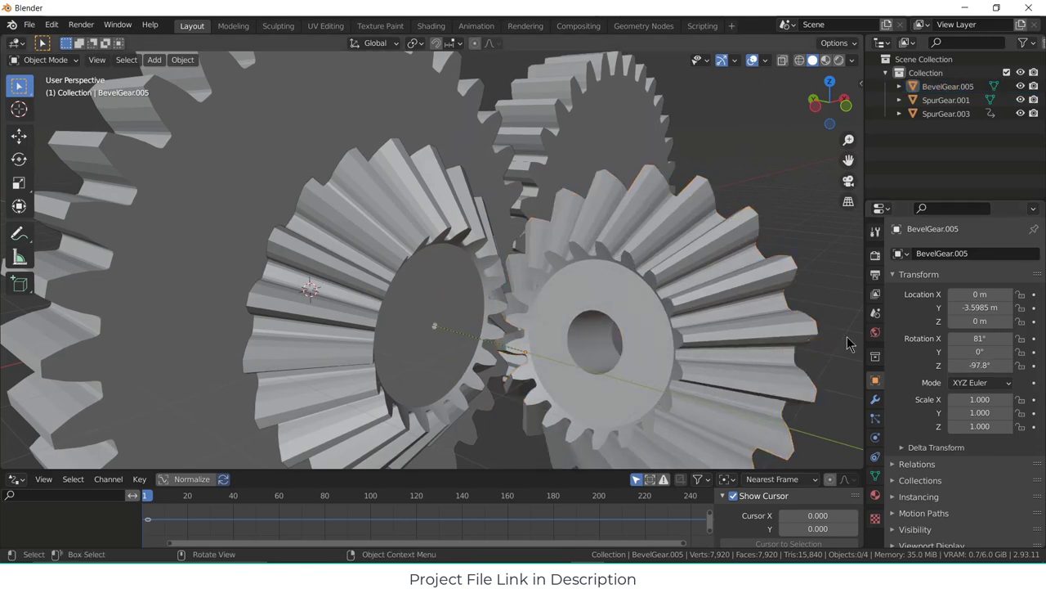
key(ctrl+z)
key(ctrl+z)
click(790, 295)
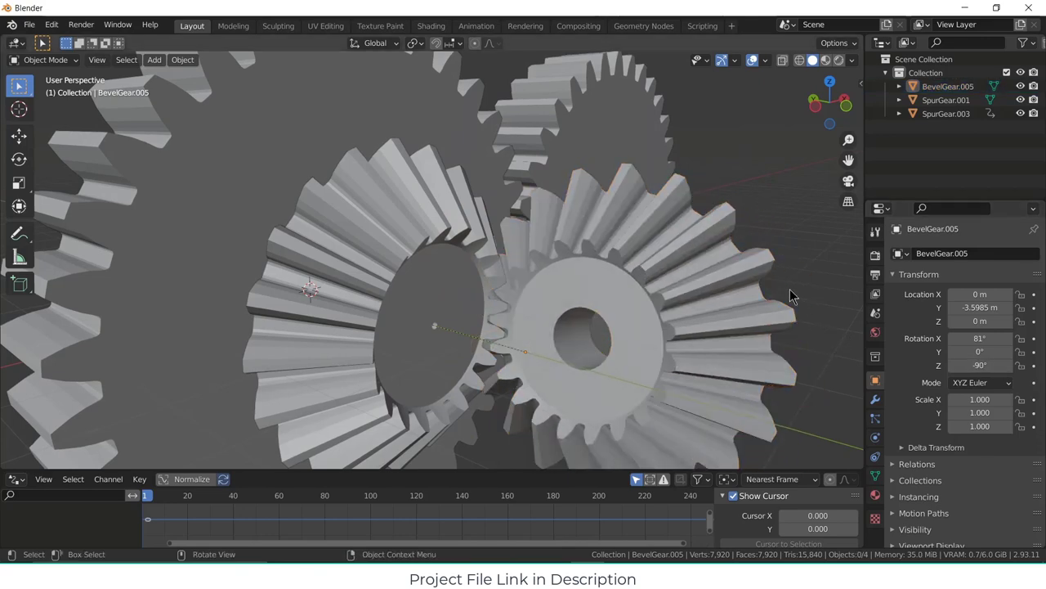
middle_drag(790, 296, 713, 323)
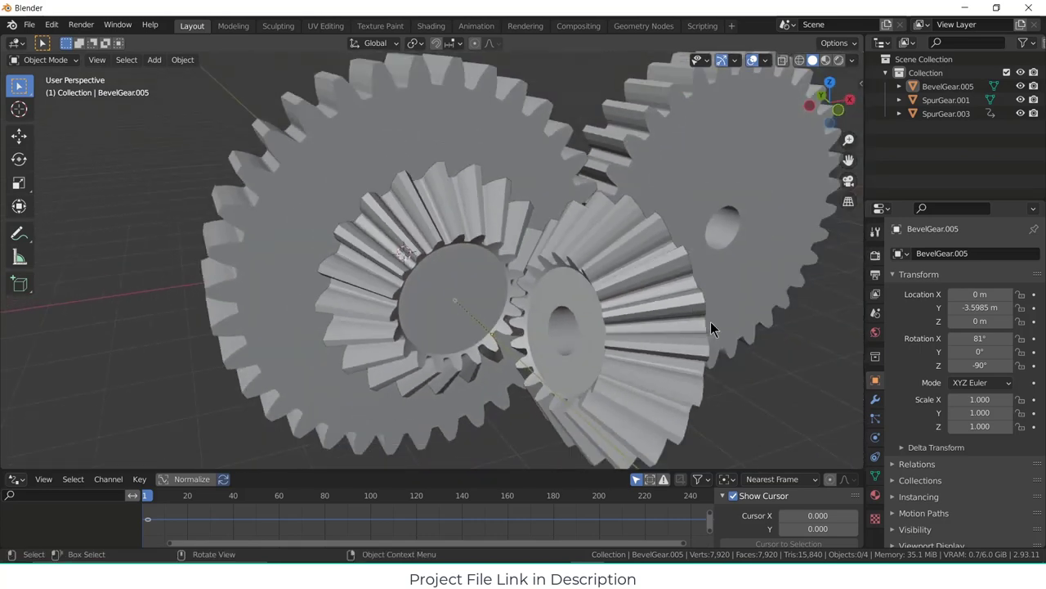
- Apply BevelGear.005's rotation, check the gears, then undo so it reads 81°, 0°, -90° again
click(669, 329)
key(ctrl+a)
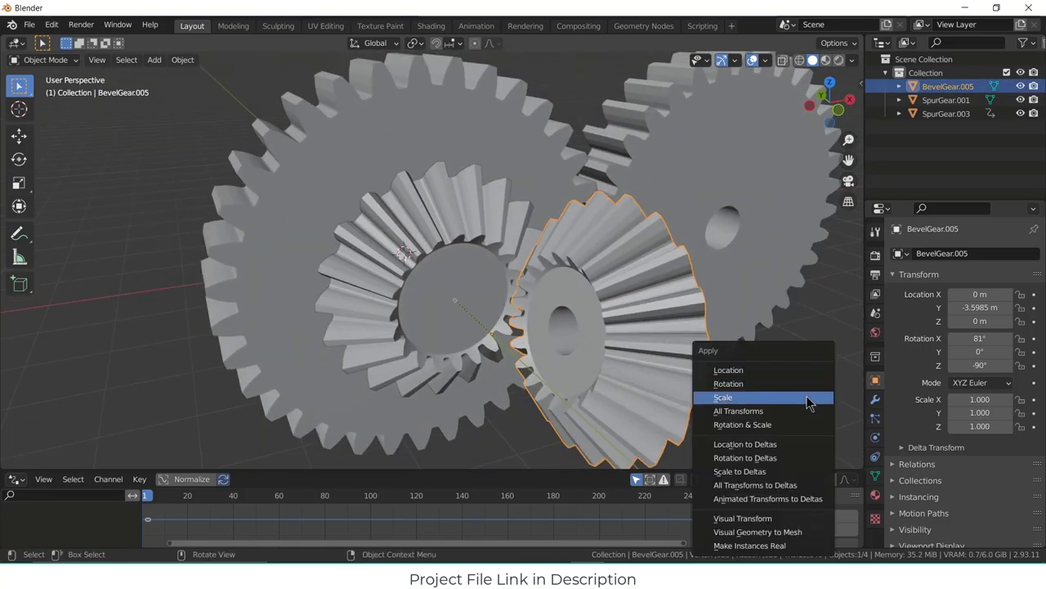
click(807, 383)
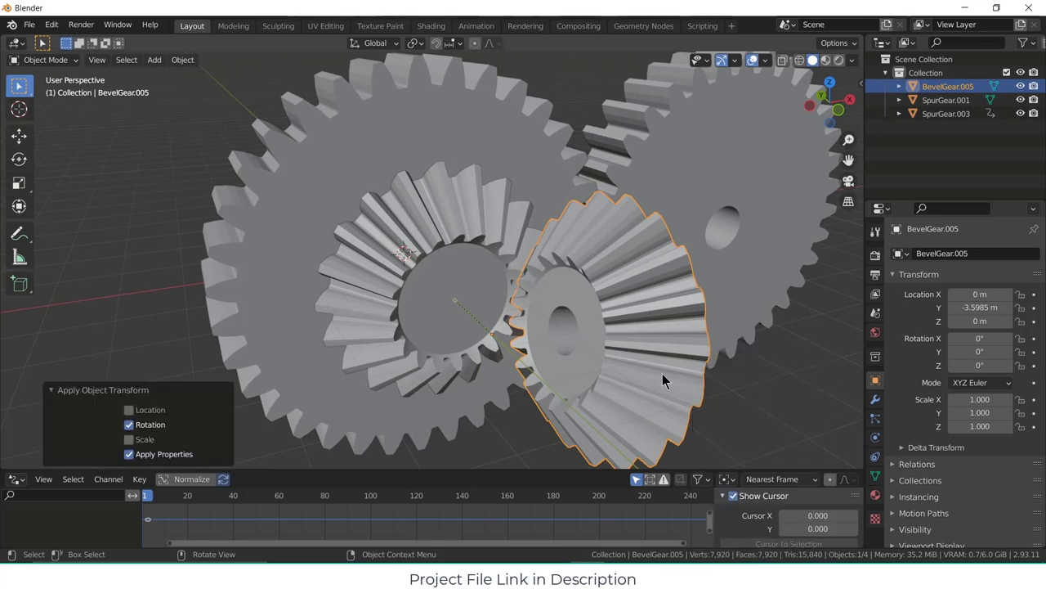
middle_drag(670, 378, 679, 344)
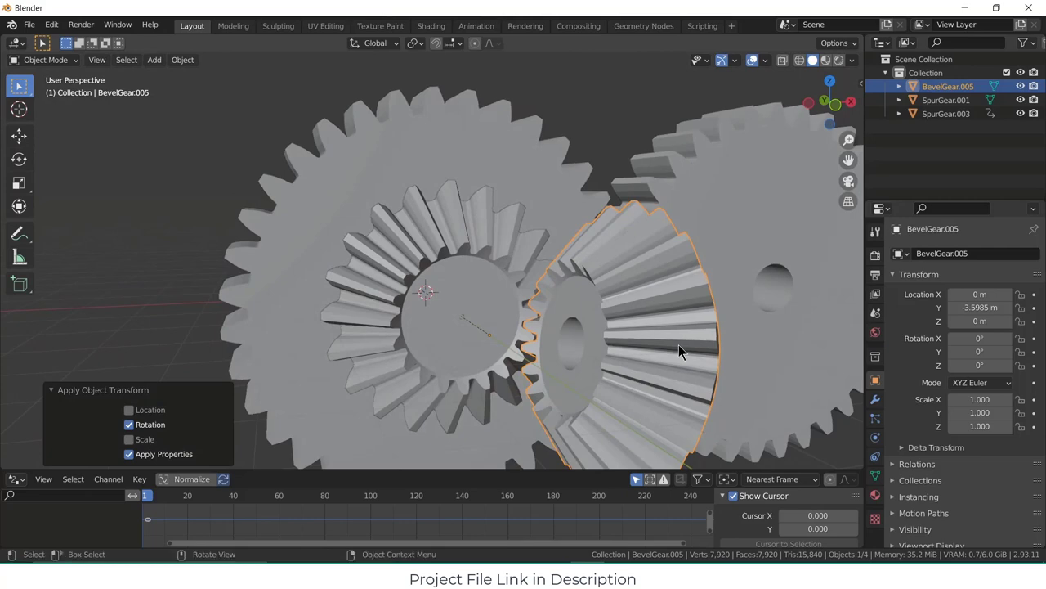
middle_drag(814, 397, 116, 338)
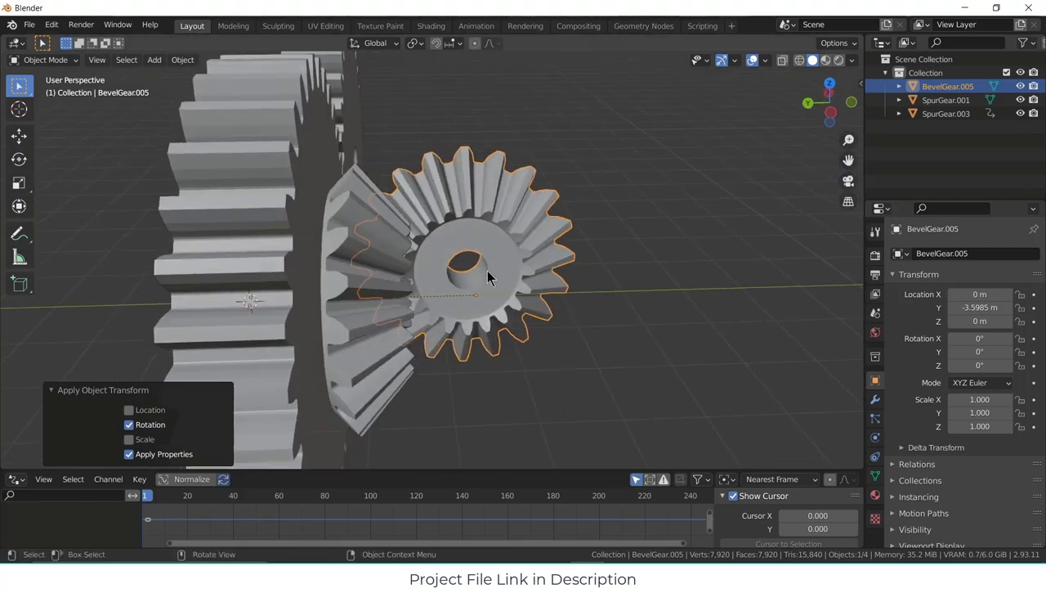
middle_drag(488, 278, 568, 308)
key(ctrl+z)
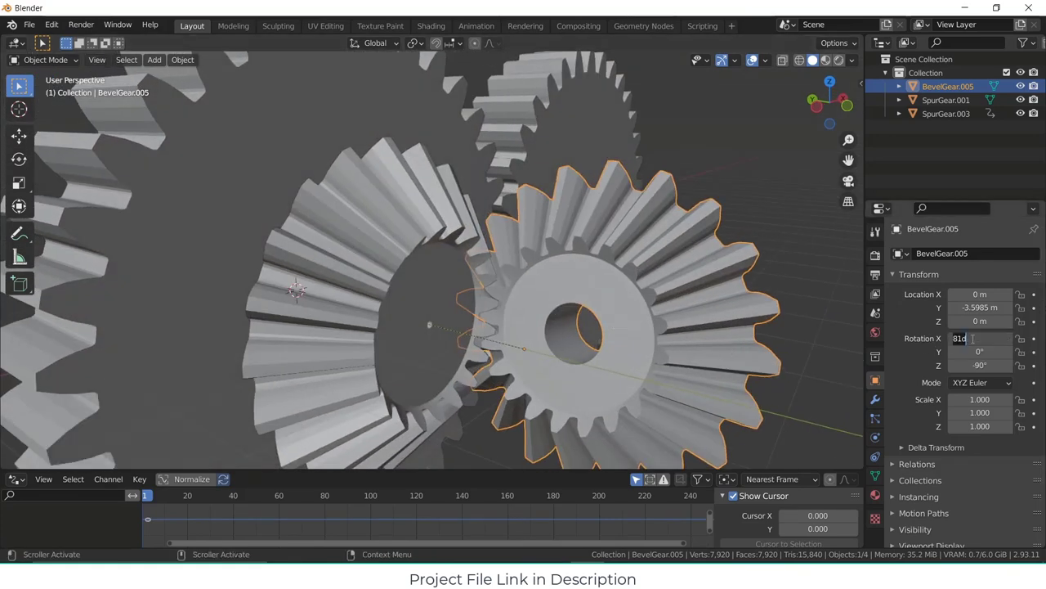
- Set BevelGear.005's X and Z rotation to 0° and view the gears side-on
drag(970, 338, 972, 338)
click(985, 366)
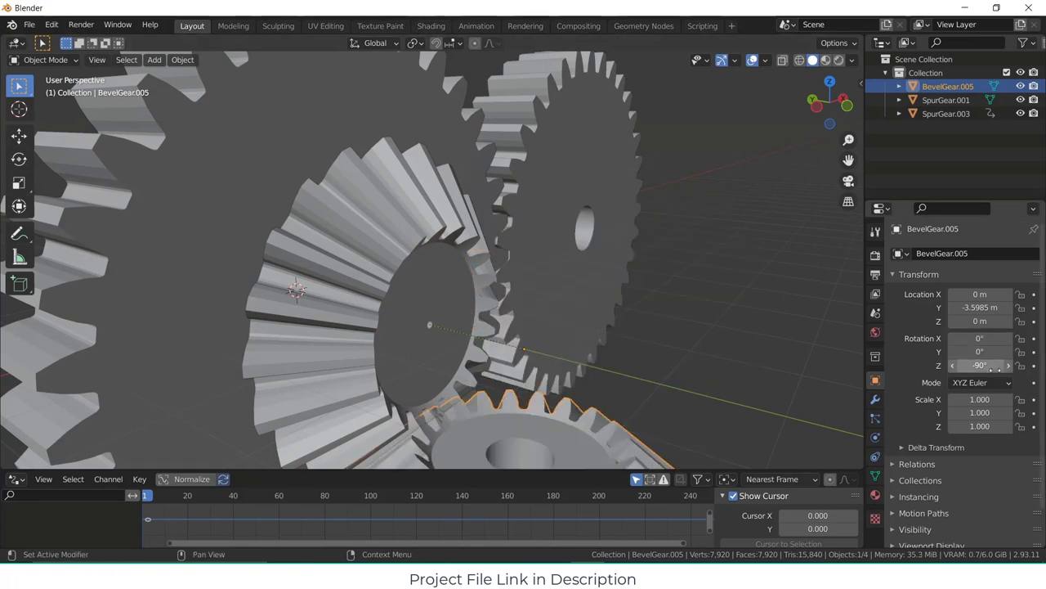
text(0)
key(Return)
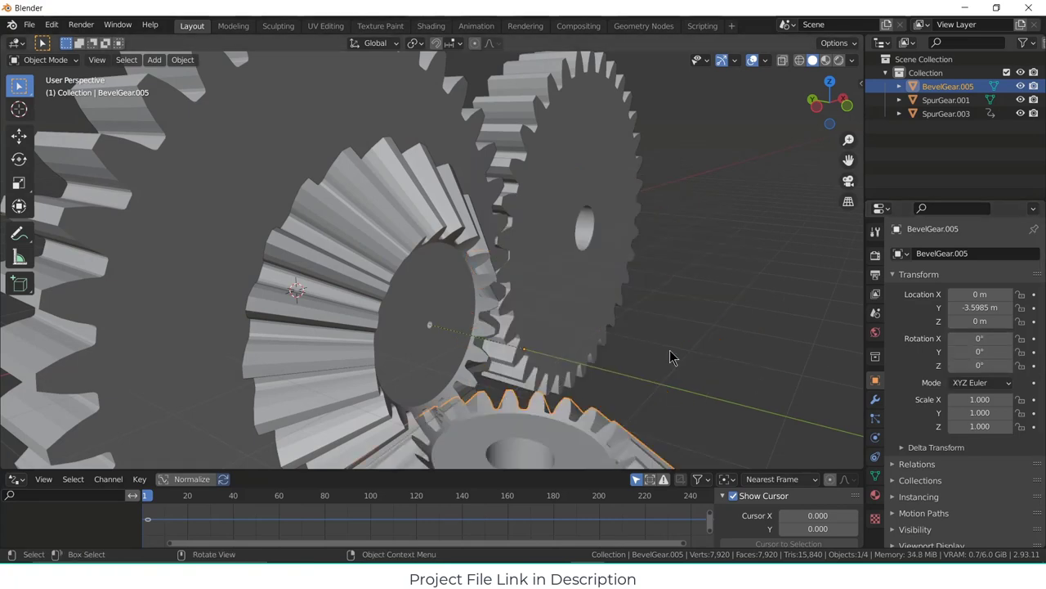
middle_drag(646, 378, 542, 394)
scroll(541, 393, down, 4)
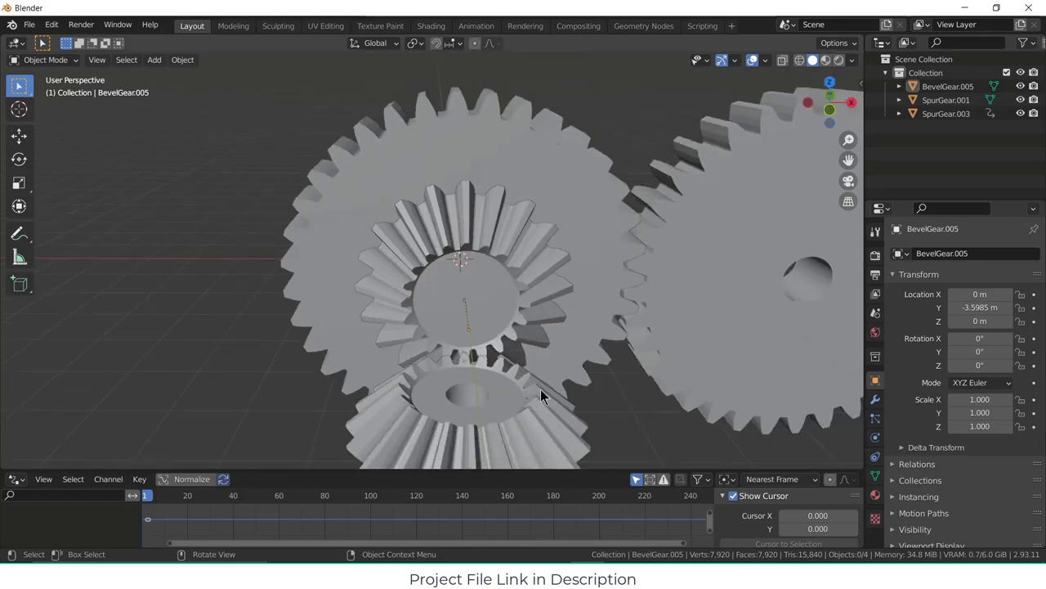
scroll(478, 382, down, 3)
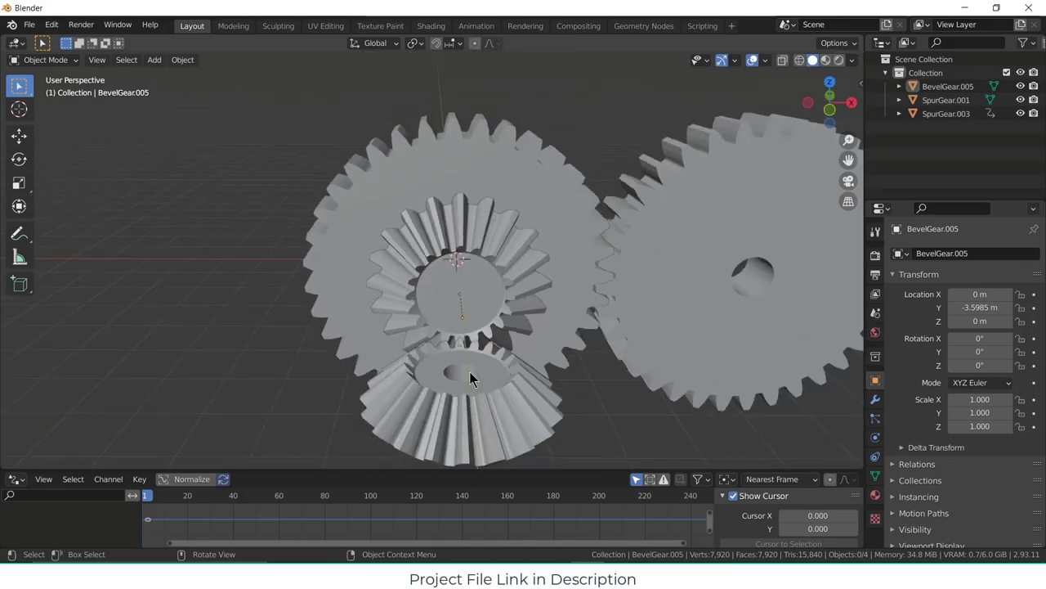
middle_drag(471, 376, 525, 380)
- Test-turn the lower bevel gear about Z, then reset its Z rotation to 0° and reselect it
click(499, 378)
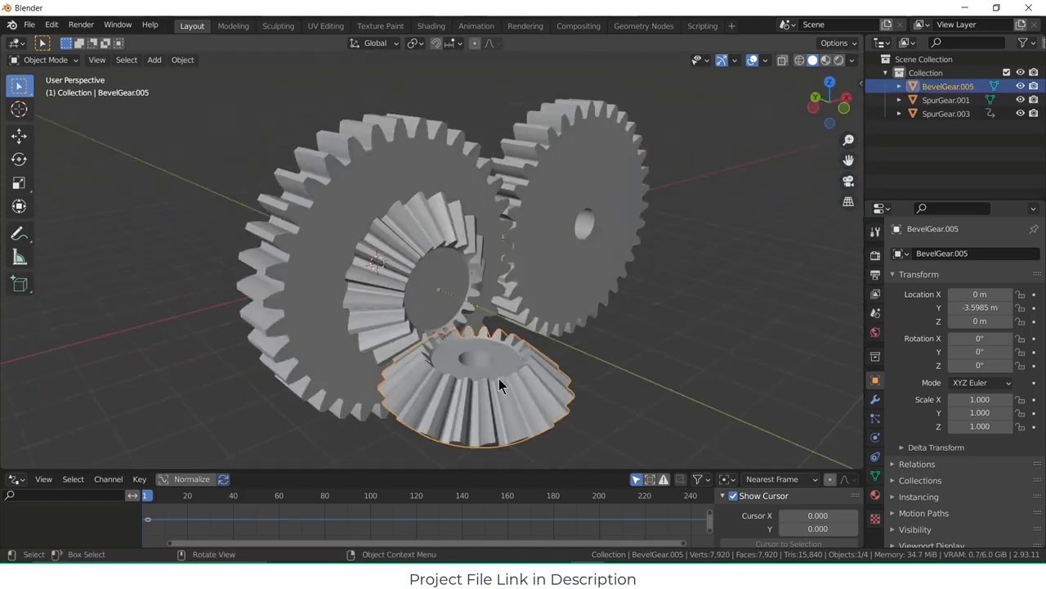
drag(978, 365, 942, 366)
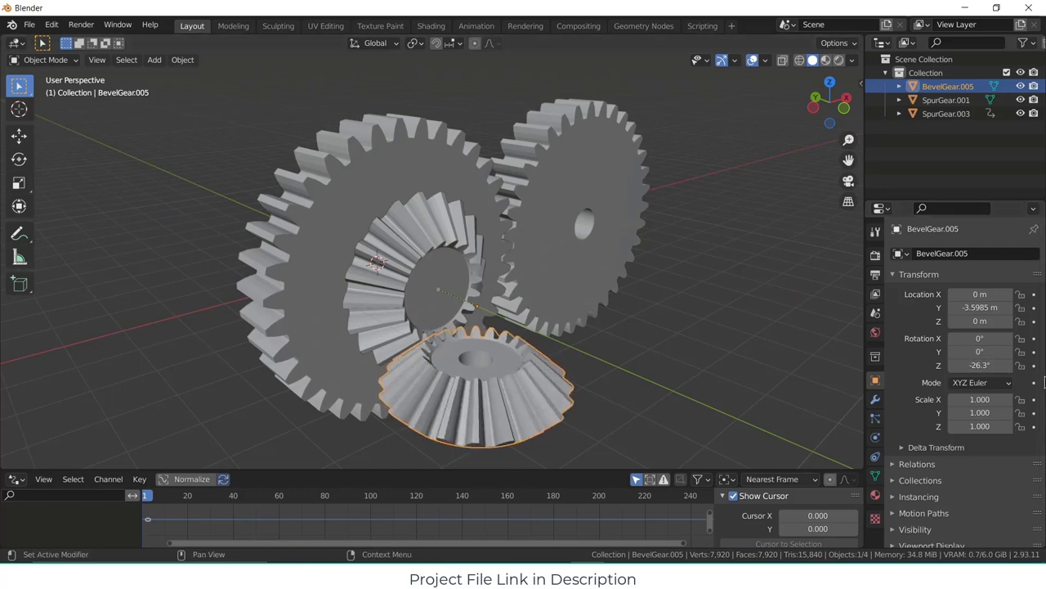
click(971, 365)
text(0)
key(Return)
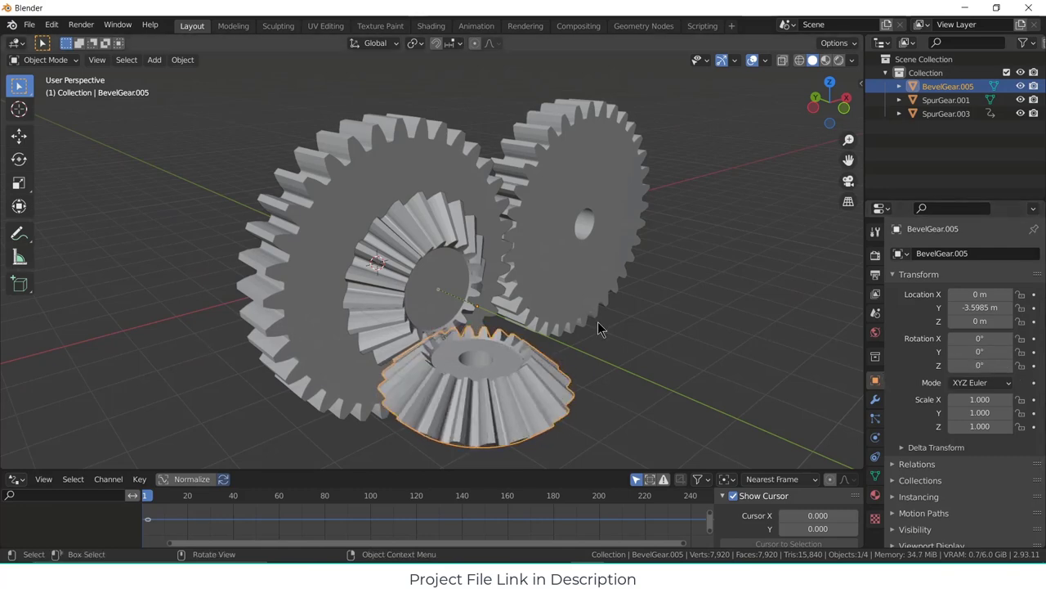
middle_drag(535, 354, 497, 359)
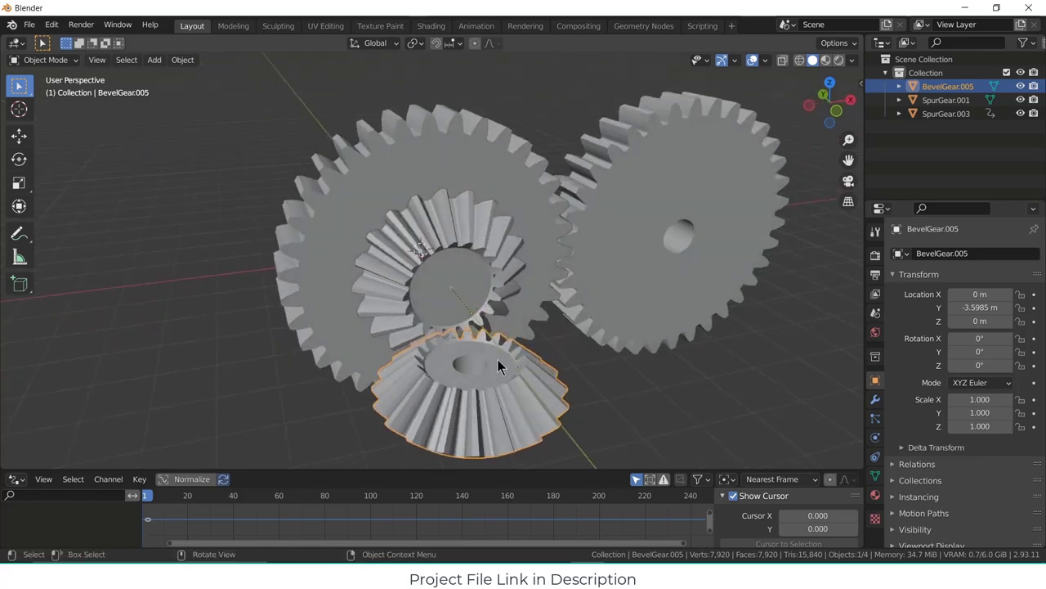
scroll(497, 359, up, 3)
click(482, 397)
middle_drag(480, 397, 514, 437)
click(515, 437)
- From a top view, rotate BevelGear.005 8.45° about its local Z axis so its teeth interleave with BevelGear.001
key(KP_7)
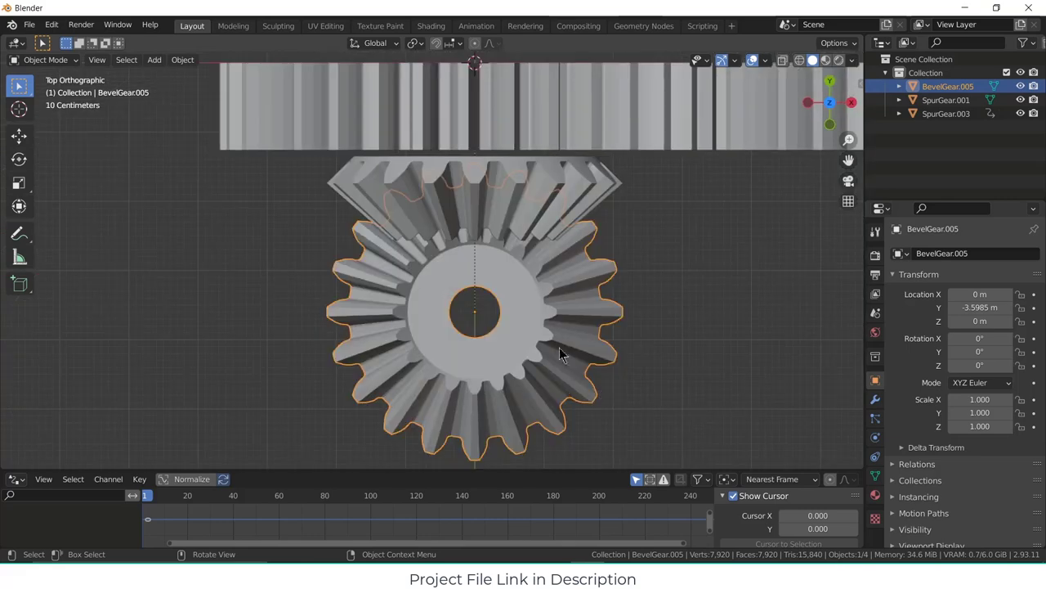
scroll(545, 285, up, 2)
middle_drag(544, 285, 537, 234)
scroll(555, 386, up, 2)
middle_drag(555, 386, 602, 358)
key(r)
key(z)
key(z)
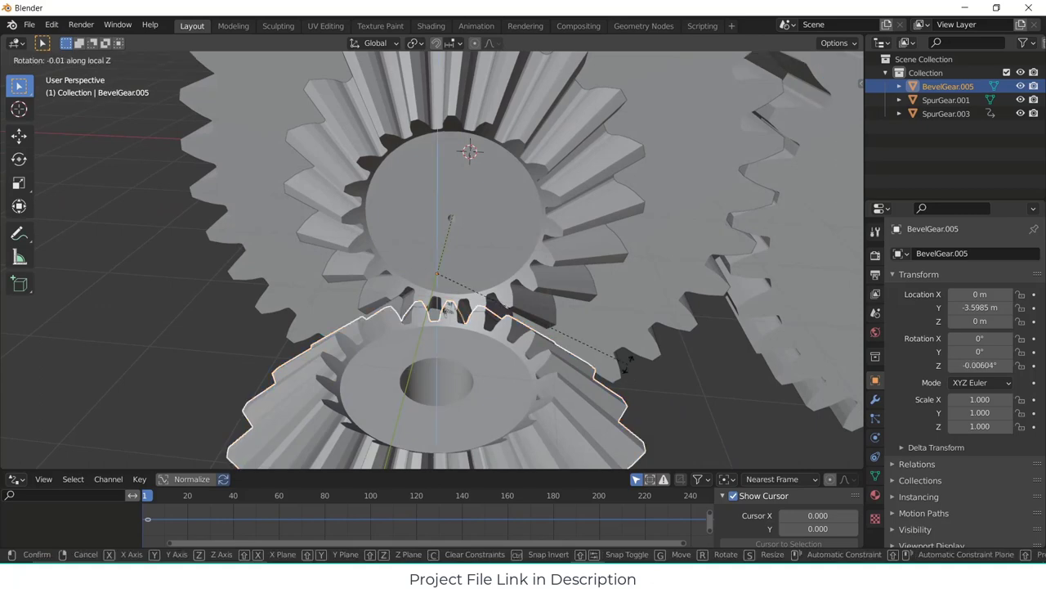
click(605, 348)
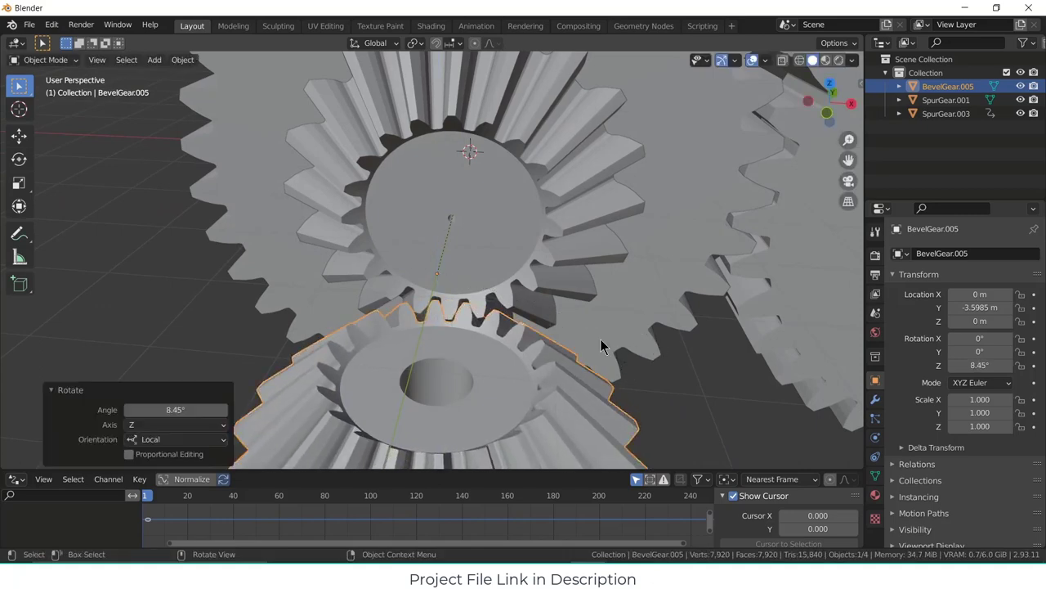
scroll(453, 323, up, 3)
middle_drag(453, 323, 485, 365)
scroll(485, 365, down, 3)
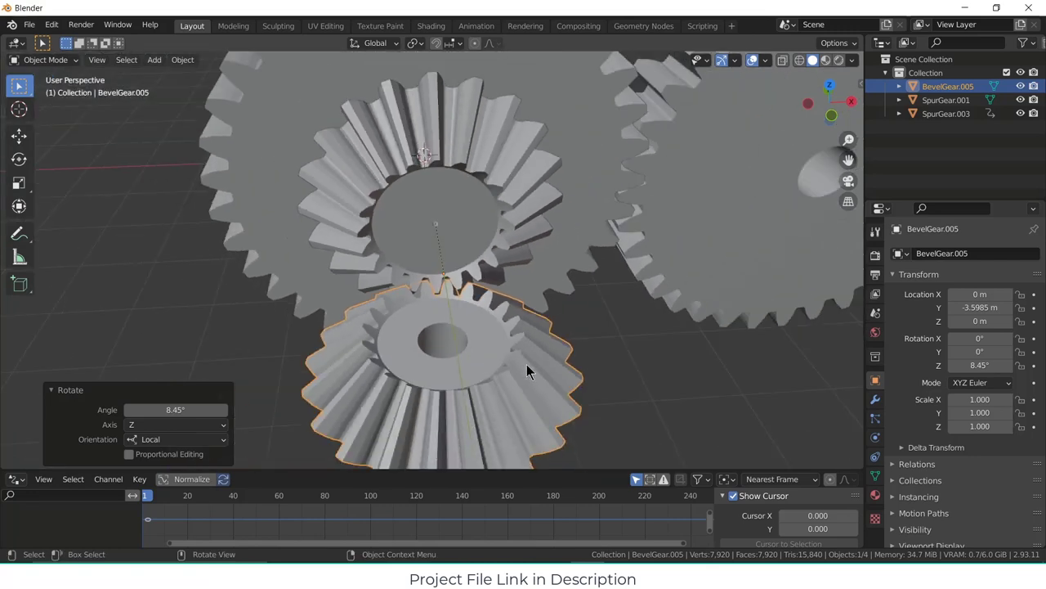
- Apply BevelGear.005's rotation so it reads 0°, then deselect and reselect the lower bevel gear
key(ctrl+a)
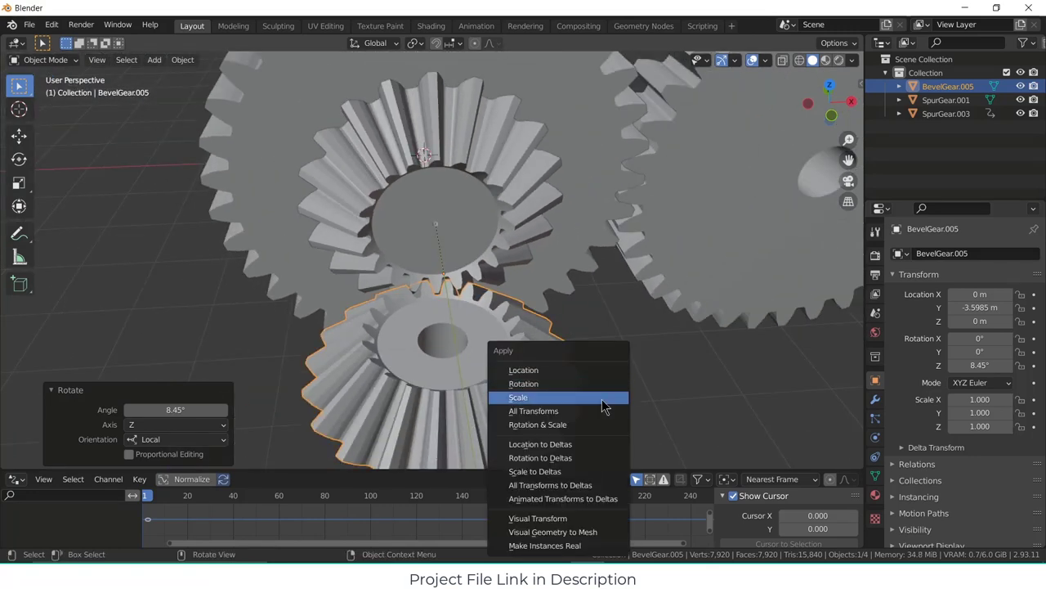
click(599, 390)
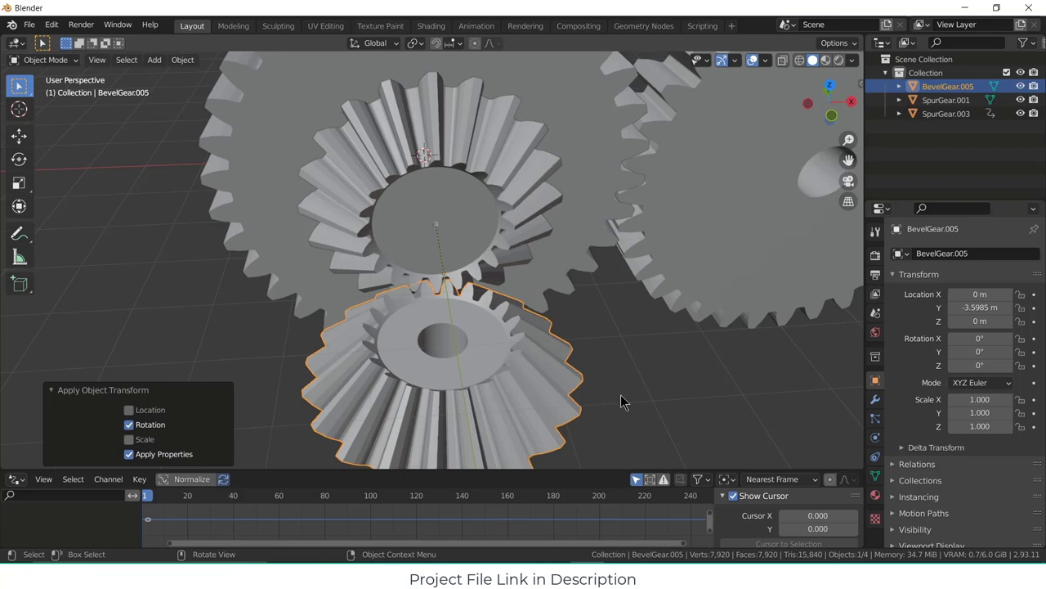
click(639, 418)
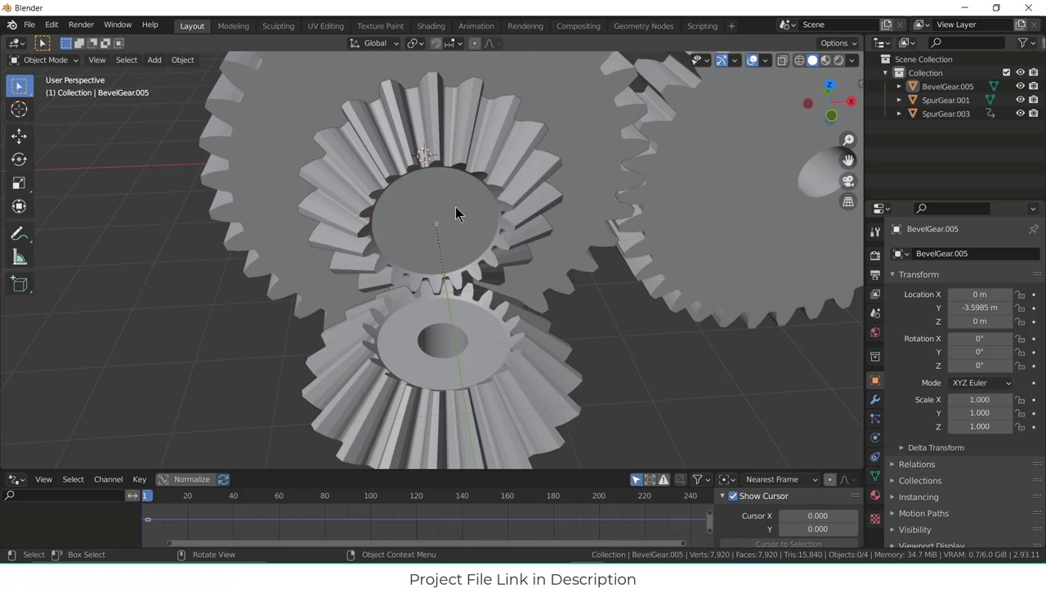
click(475, 345)
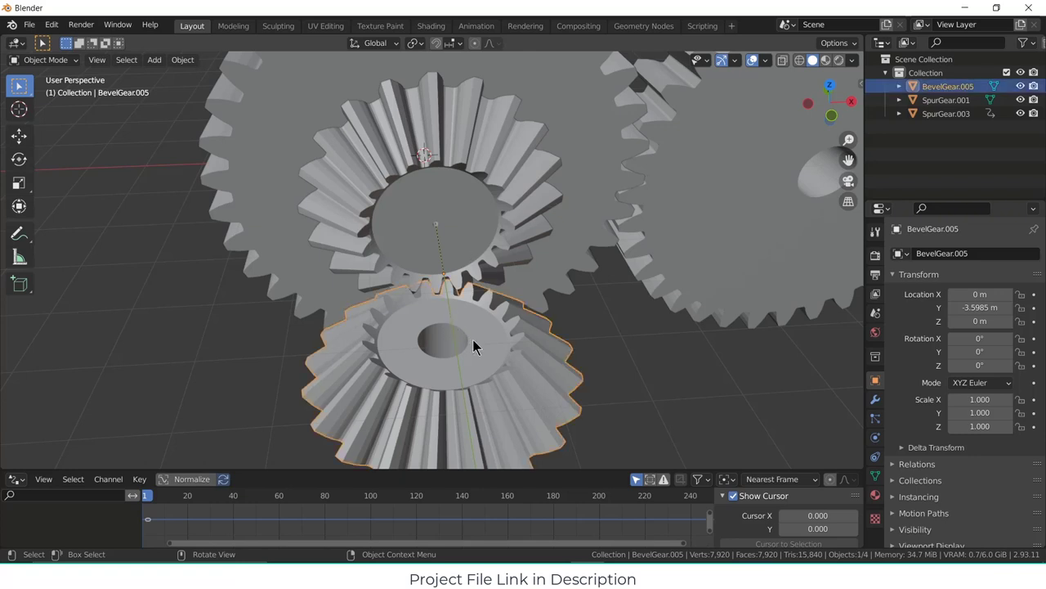
- Parent the lower bevel gear to the upper bevel gear and tilt SpurGear.001 to 135° on Y
shift+click(473, 243)
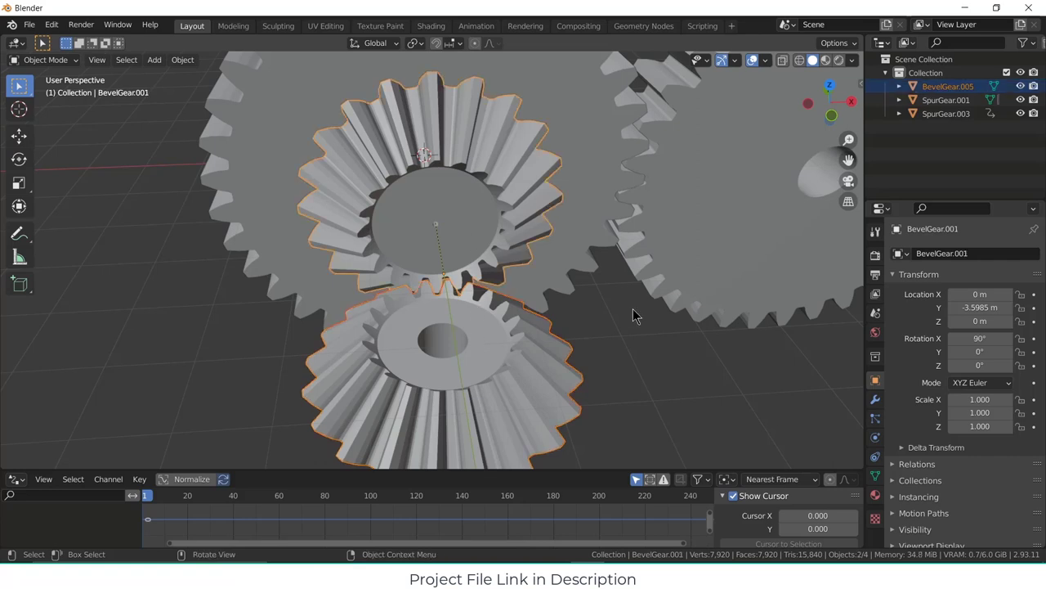
key(ctrl+p)
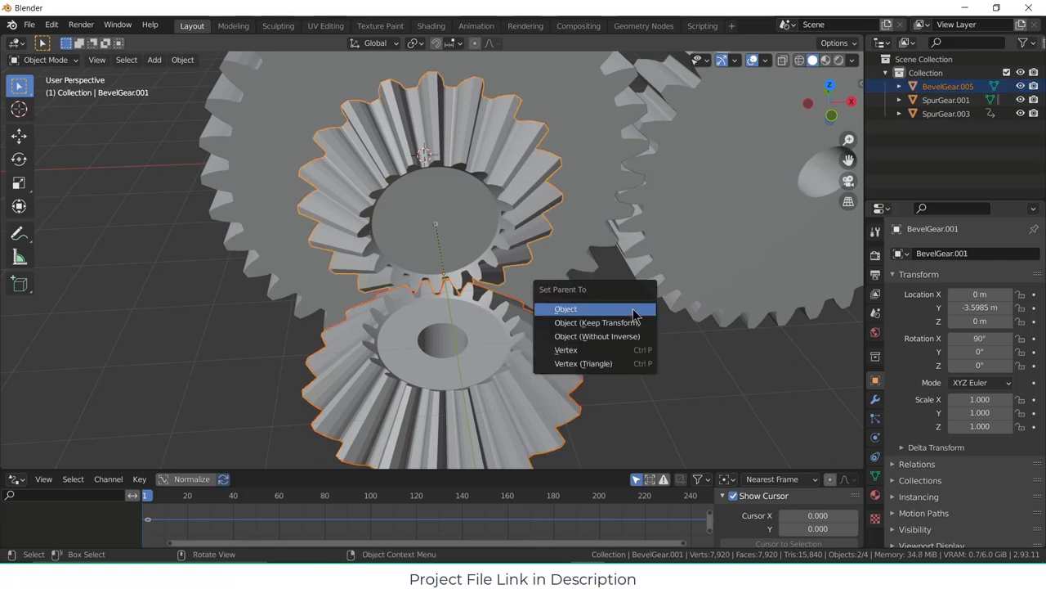
click(635, 311)
click(462, 210)
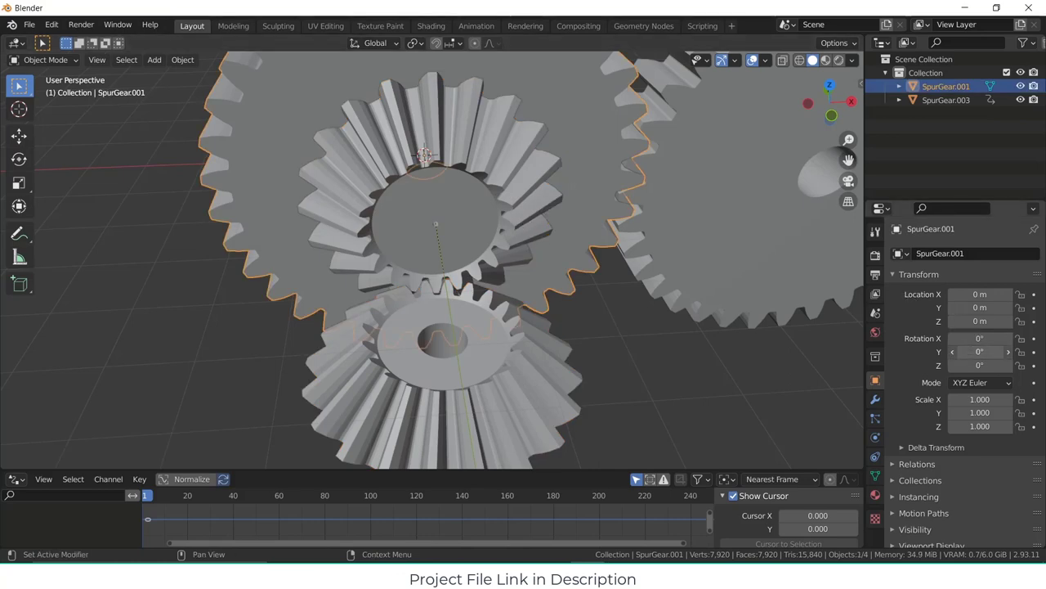
drag(979, 352, 1028, 351)
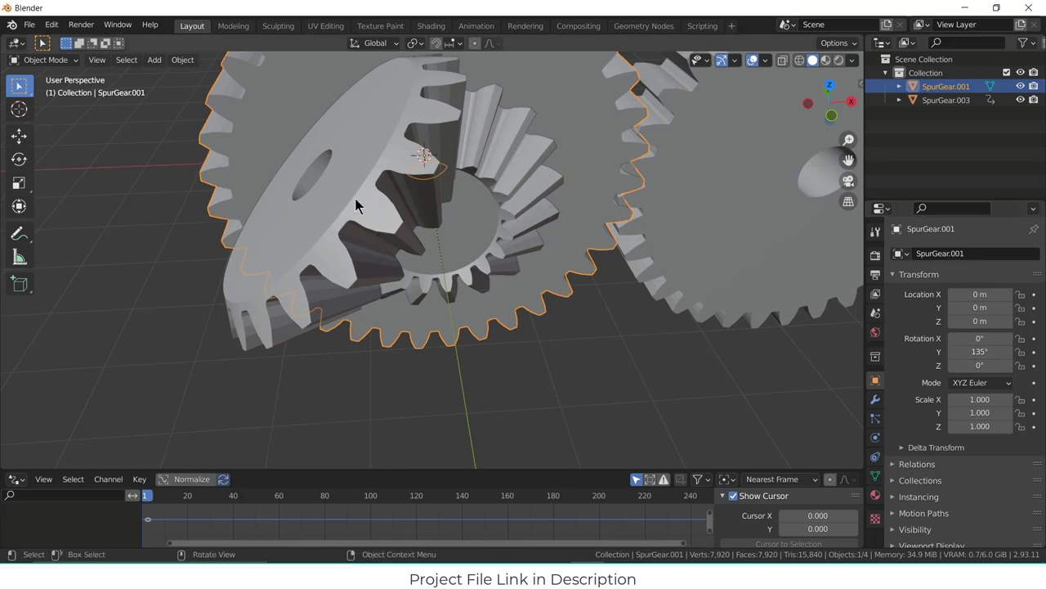
- Test-turn the lower bevel gear about Z, then reset its Z rotation to 0°
click(428, 246)
drag(993, 365, 1038, 366)
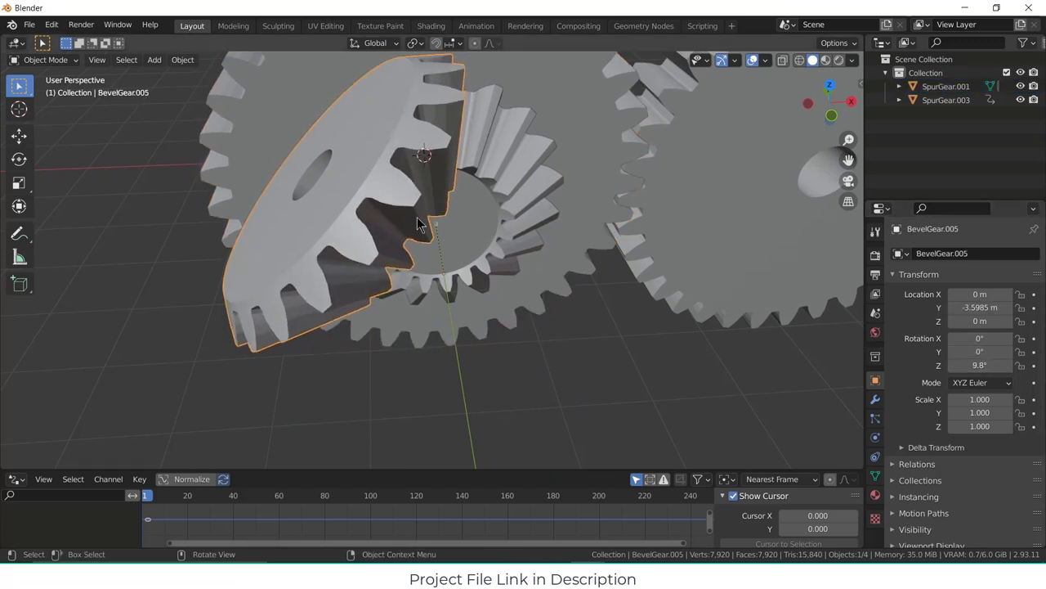
click(978, 365)
text(0)
key(Return)
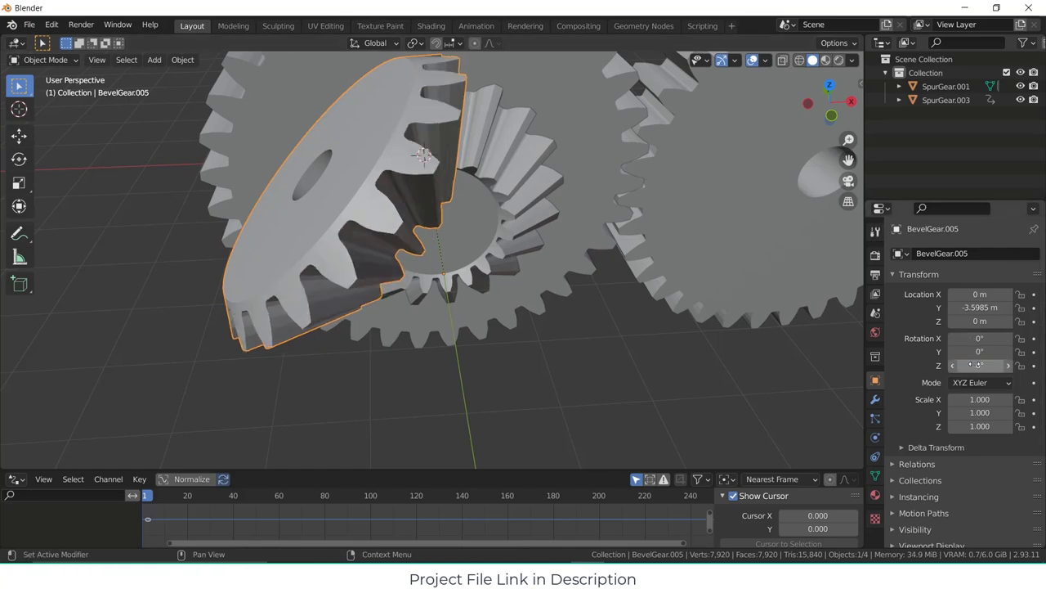
middle_drag(415, 241, 352, 179)
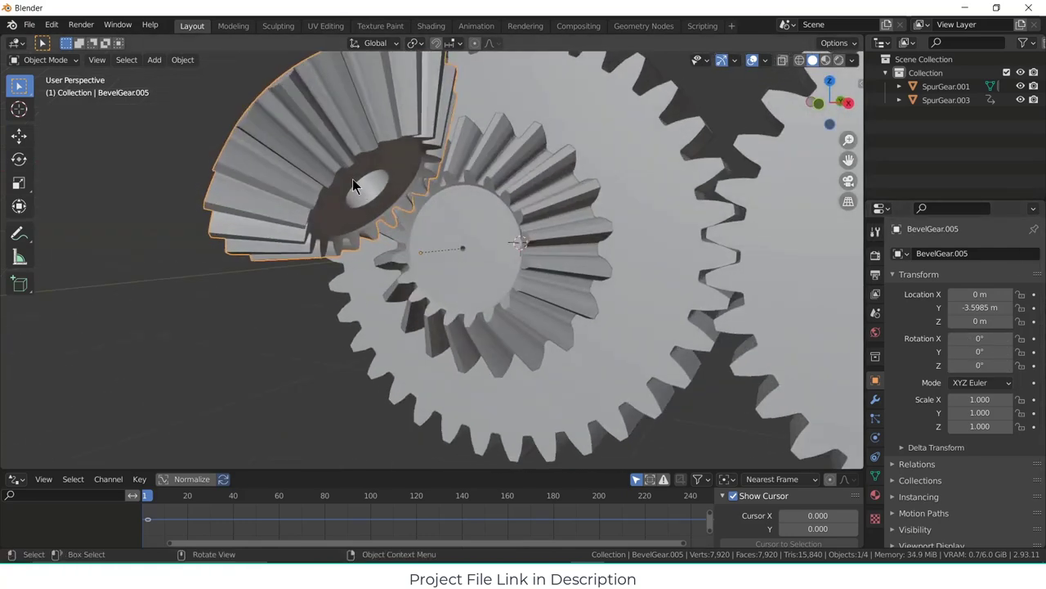
click(372, 147)
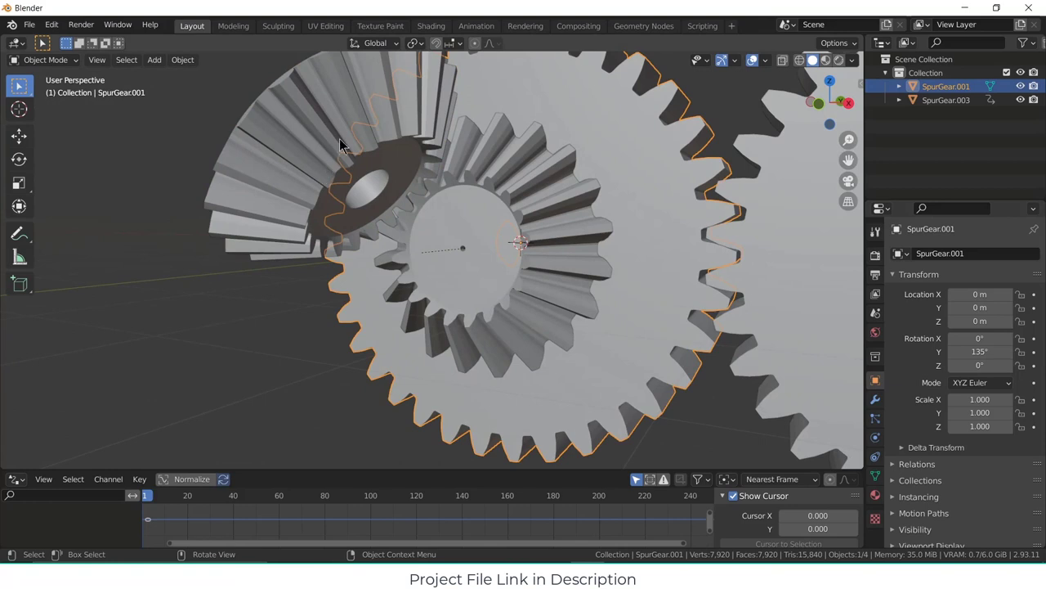
click(342, 146)
scroll(975, 472, down, 2)
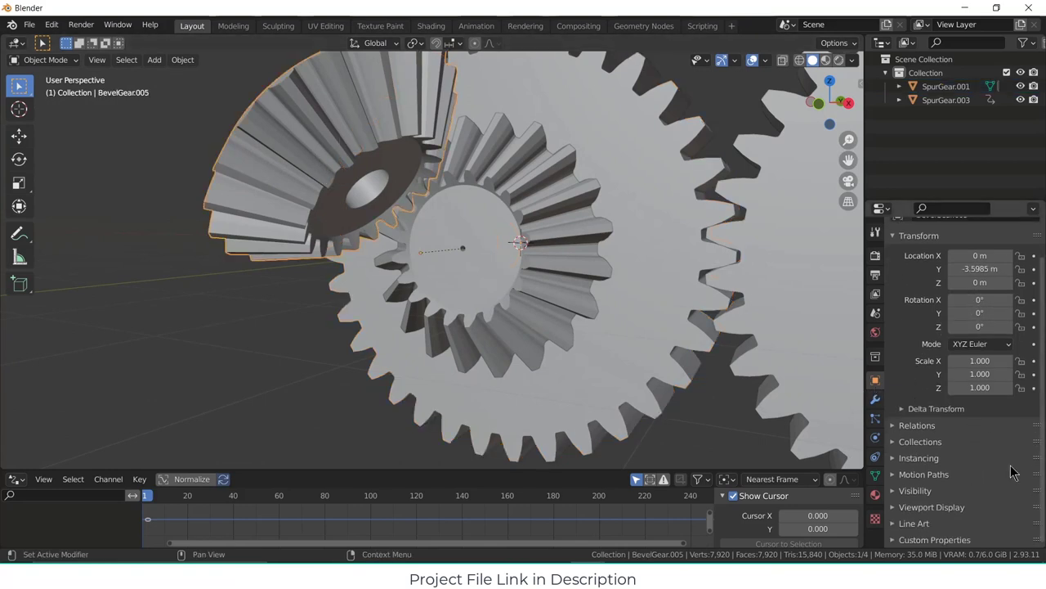
- Clear BevelGear.005's parent under Relations, undo, then reselect it and clear the parent again
click(959, 426)
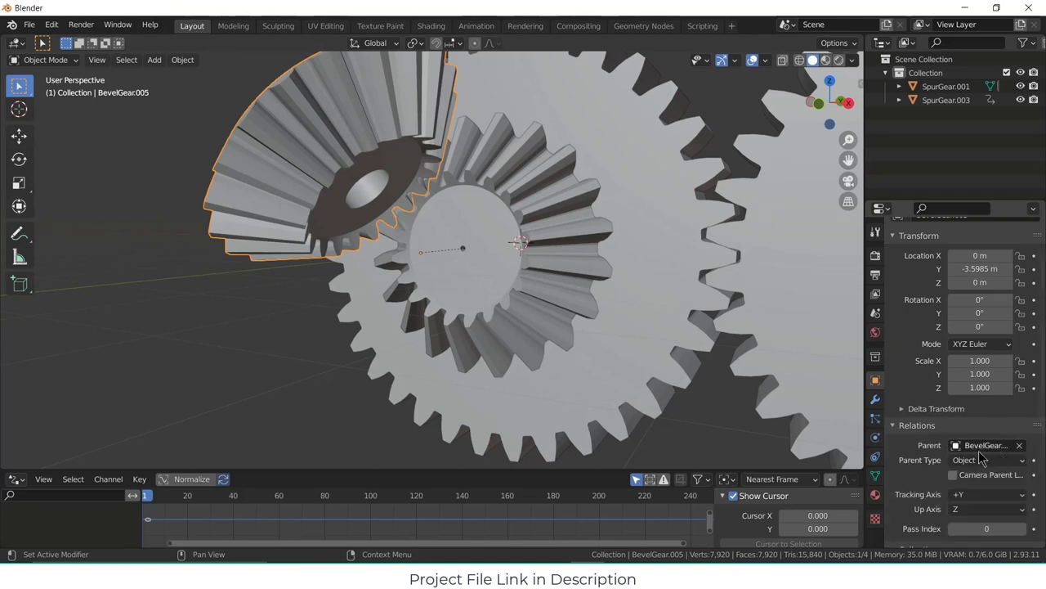
click(1019, 446)
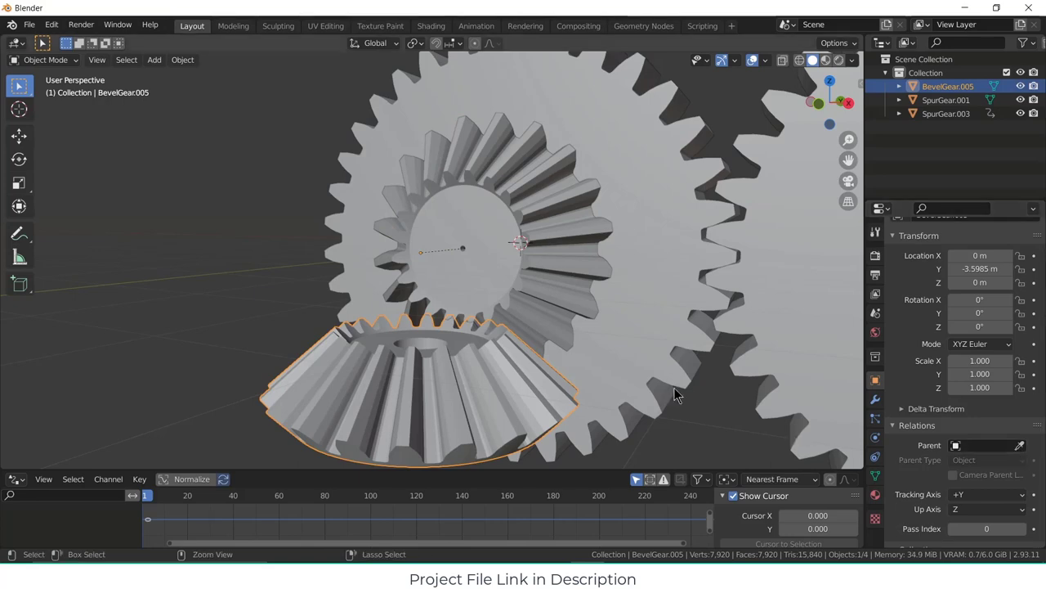
key(ctrl+z)
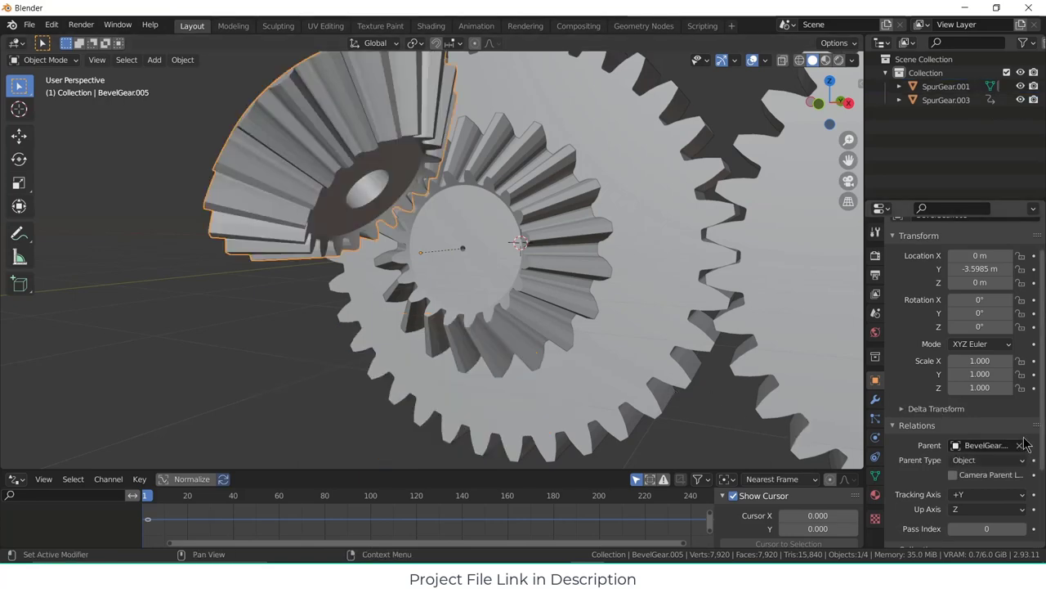
middle_drag(479, 285, 536, 304)
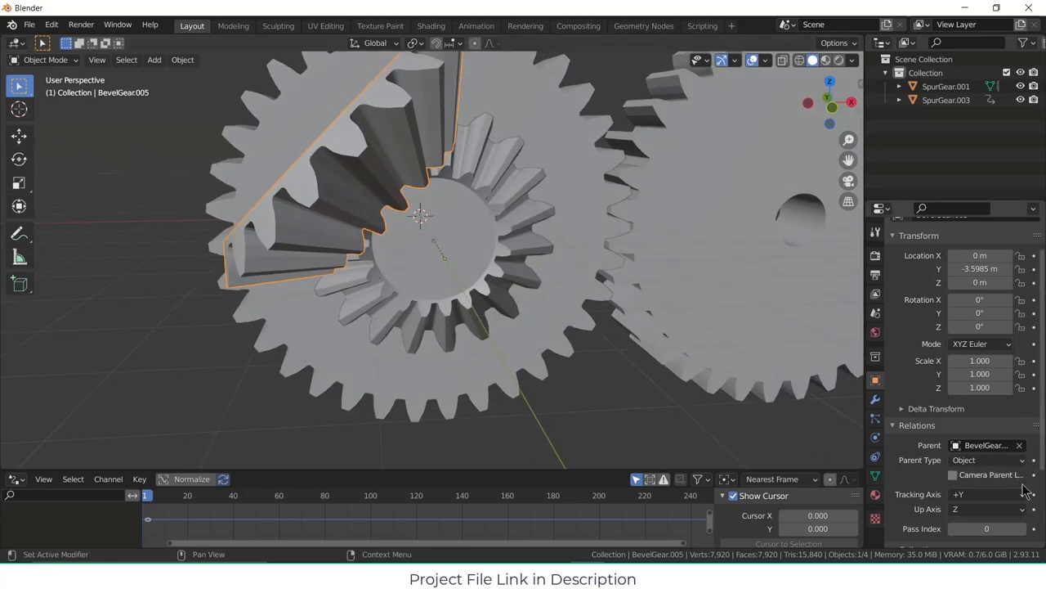
middle_drag(429, 227, 439, 204)
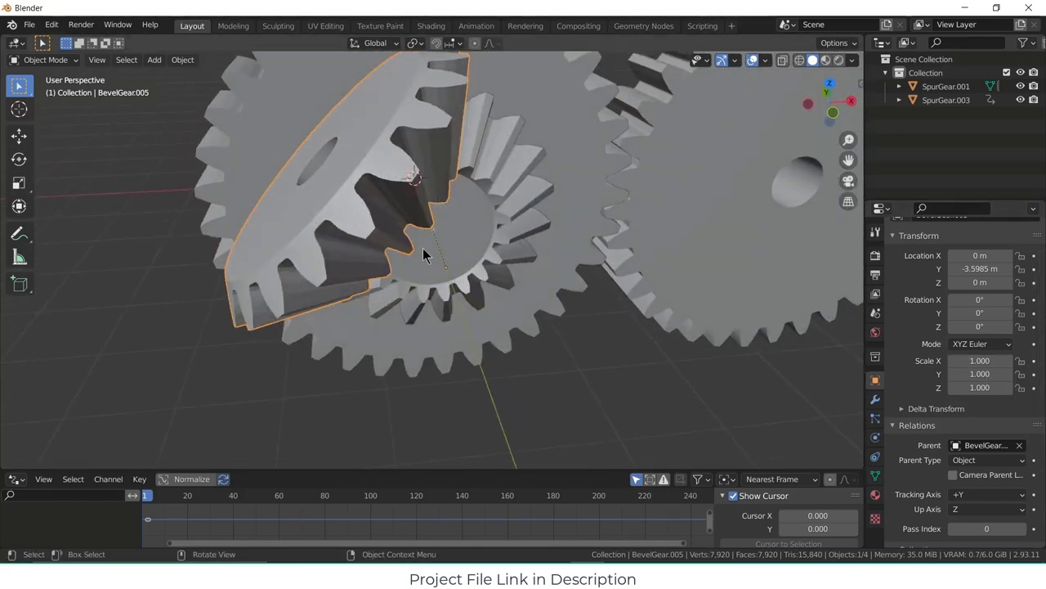
click(569, 176)
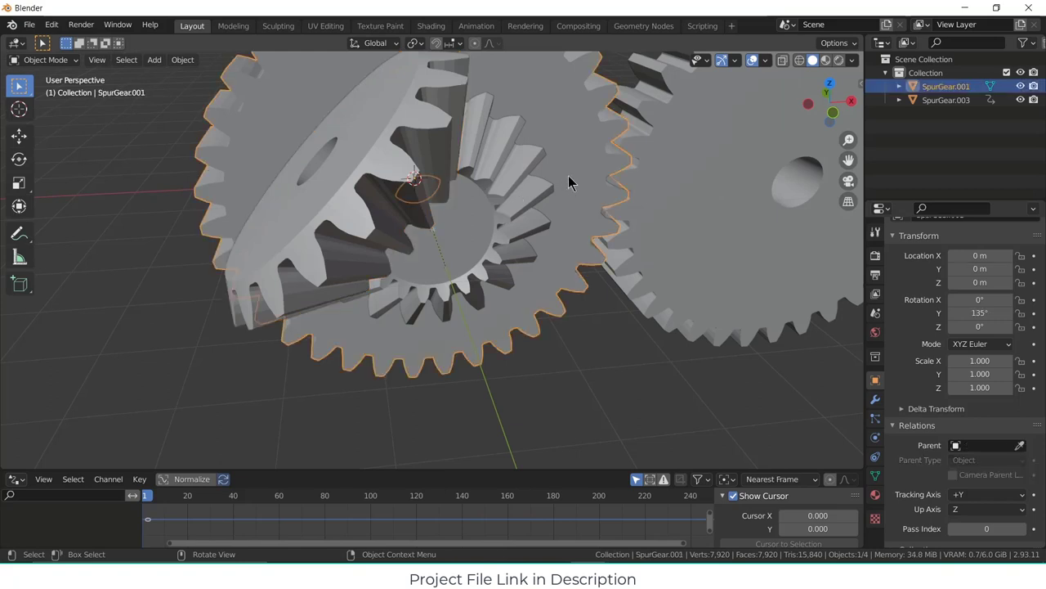
click(389, 183)
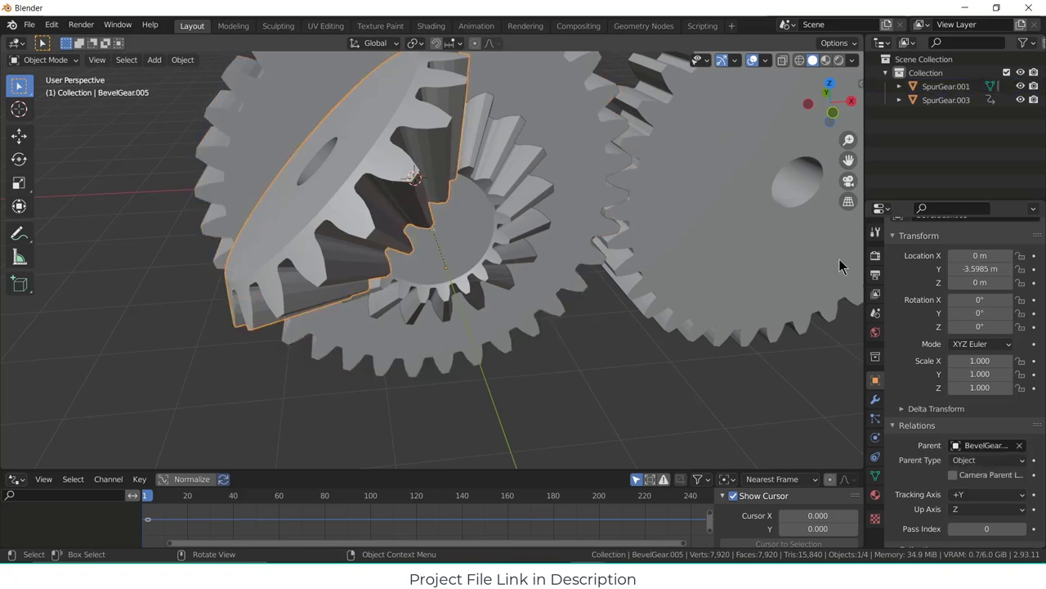
click(1019, 445)
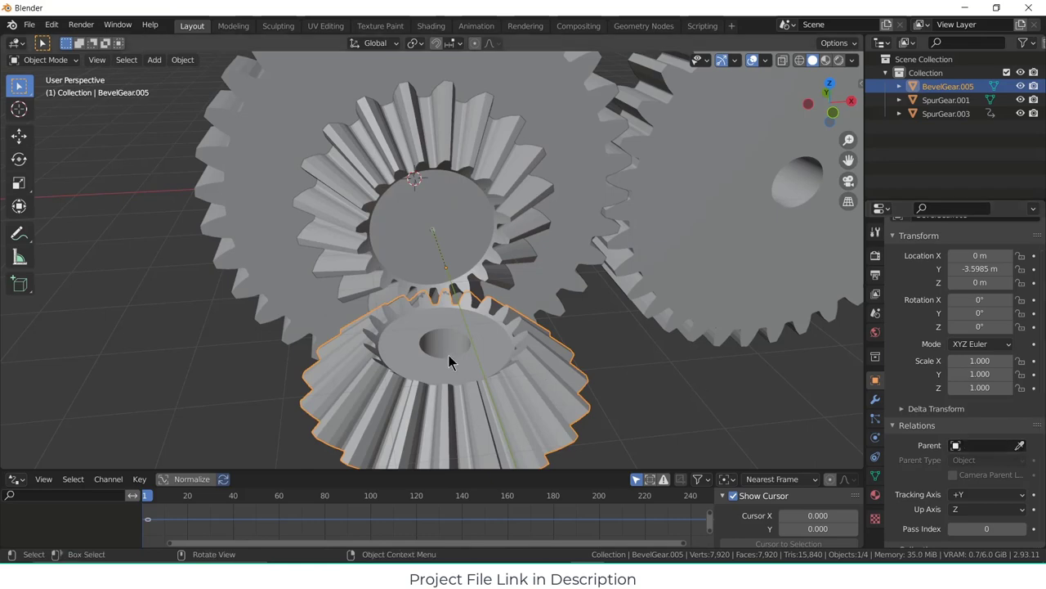
click(998, 314)
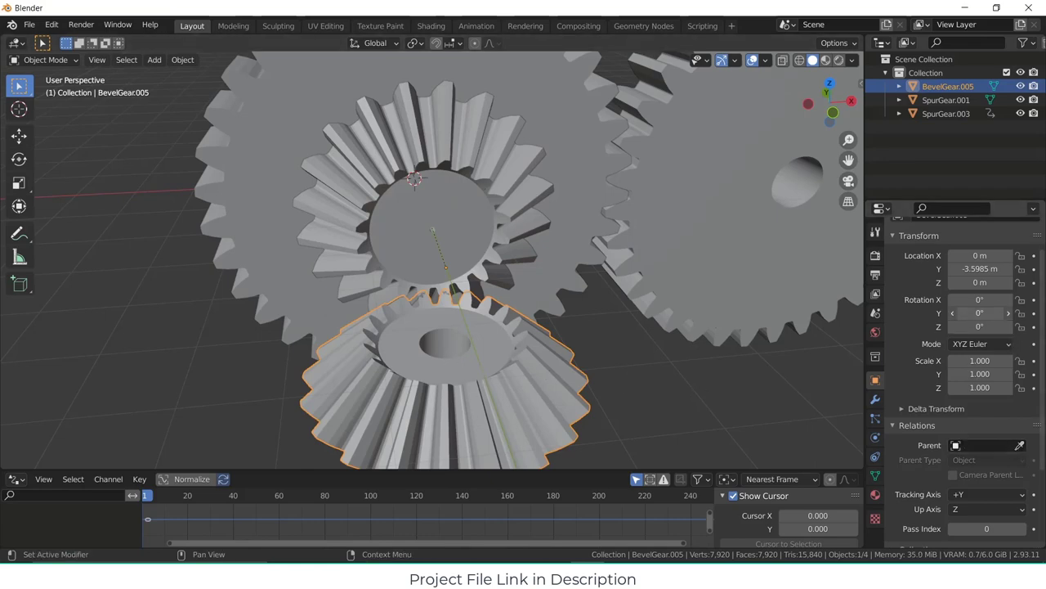
text(135)
key(Return)
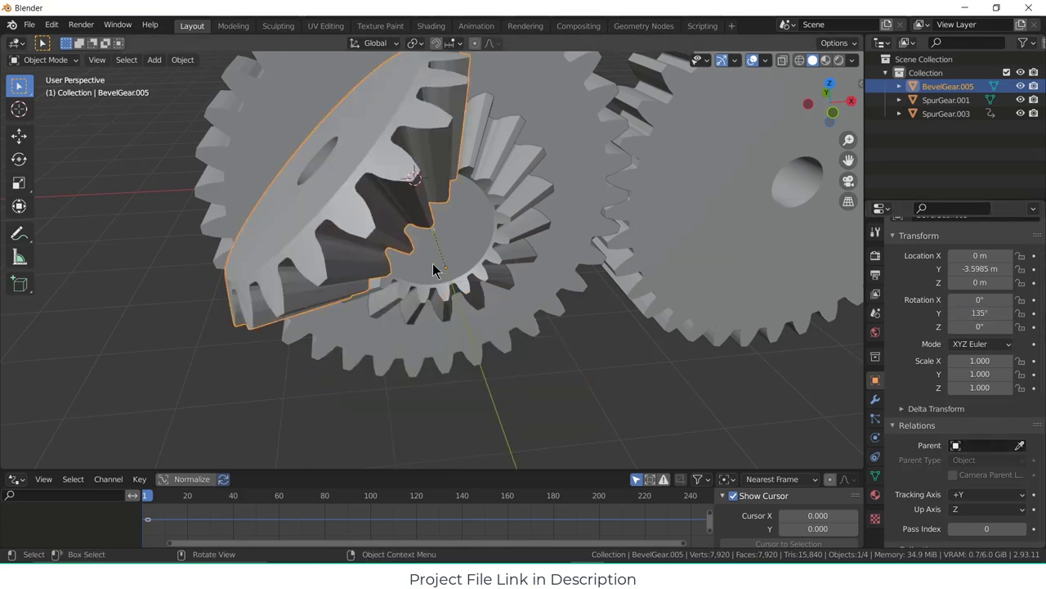
middle_drag(351, 192, 434, 219)
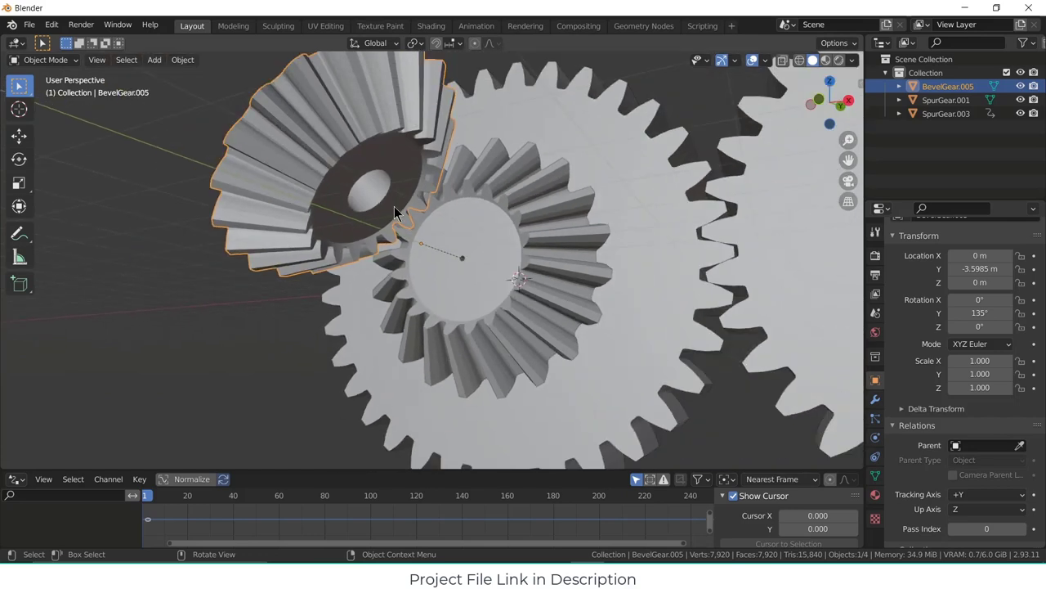
mouse_move(981, 326)
mouse_down()
mouse_move(958, 326)
mouse_move(988, 325)
mouse_up()
click(987, 325)
text(5d)
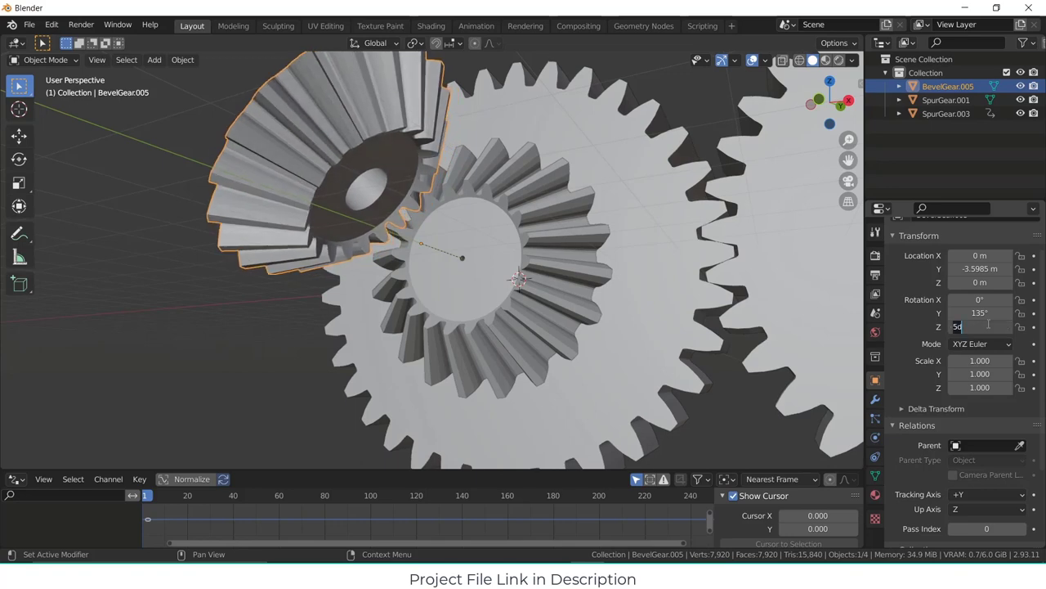
key(Return)
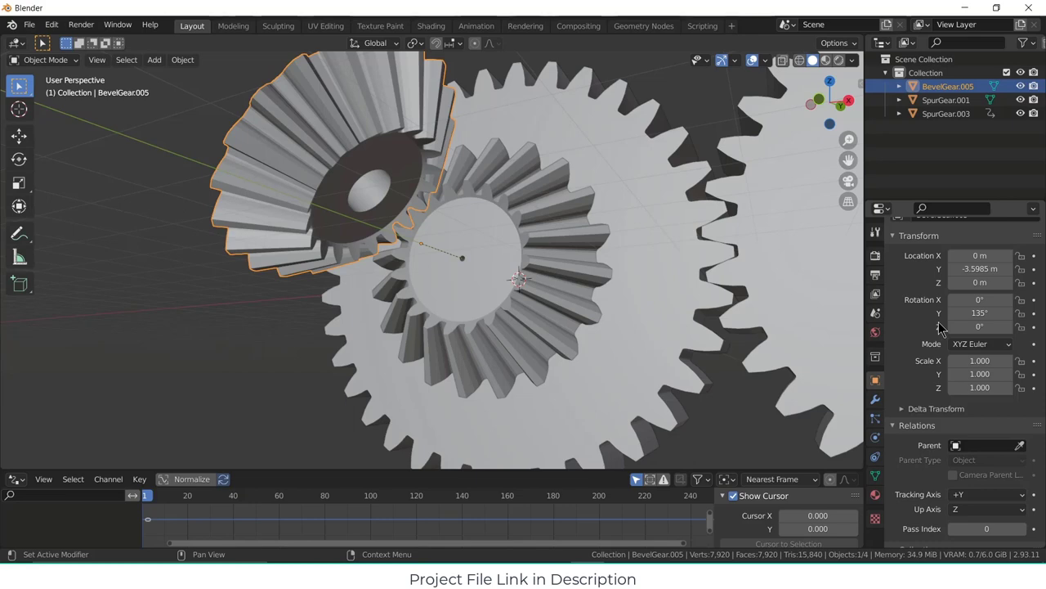
double_click(992, 316)
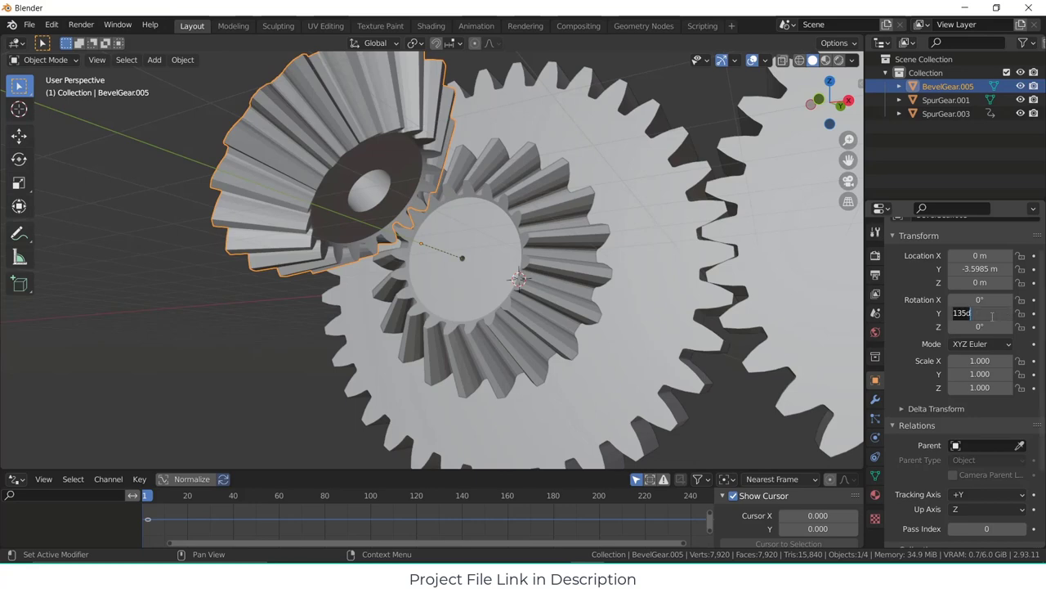
text(0)
key(Return)
middle_drag(319, 180, 181, 227)
click(138, 228)
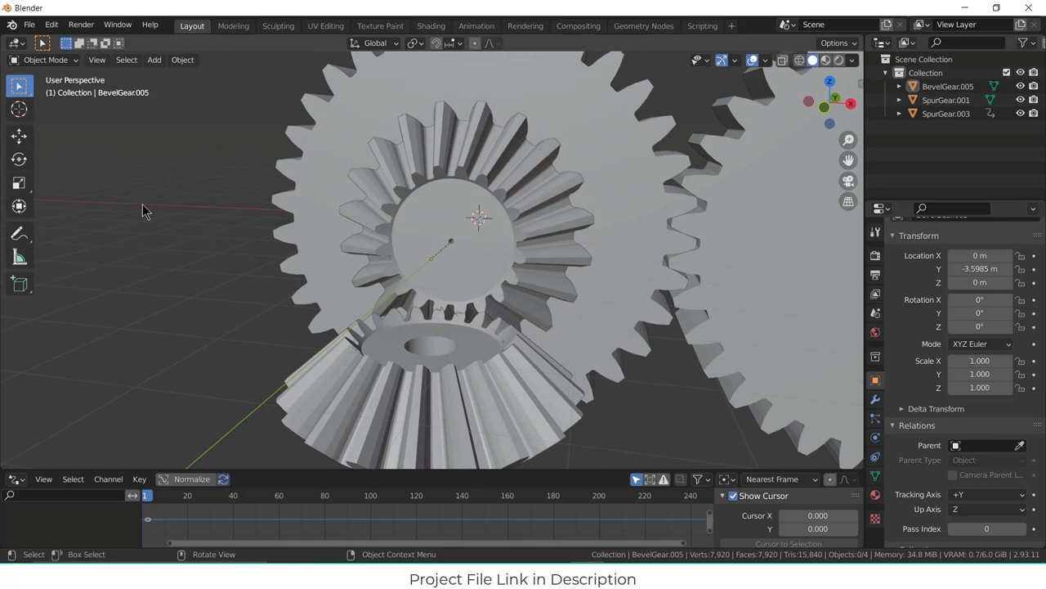
- Add a Plain Axes Empty at the scene origin
click(153, 60)
mouse_move(175, 210)
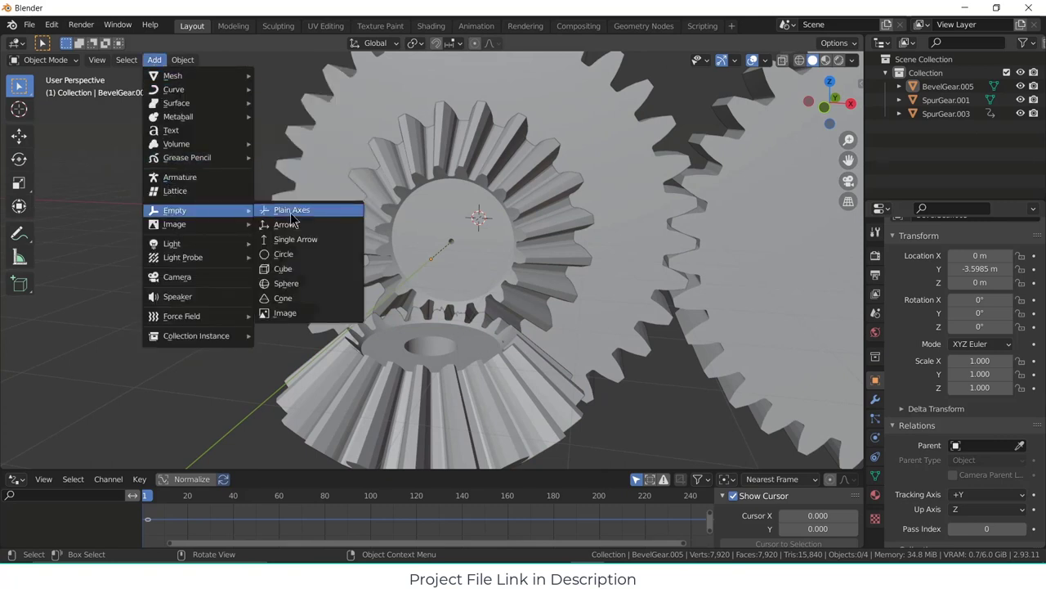
click(286, 211)
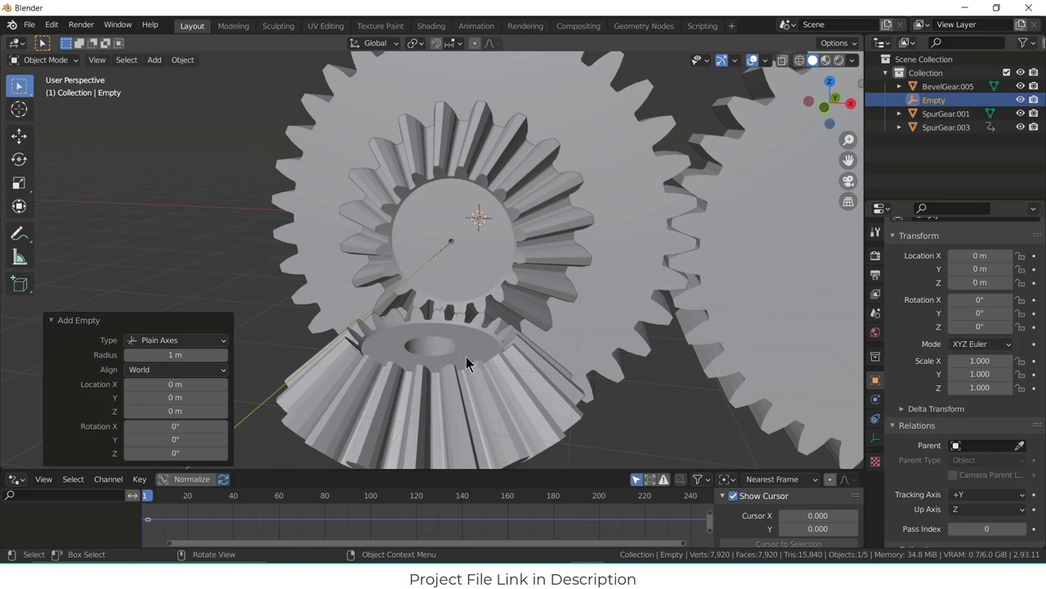
click(983, 446)
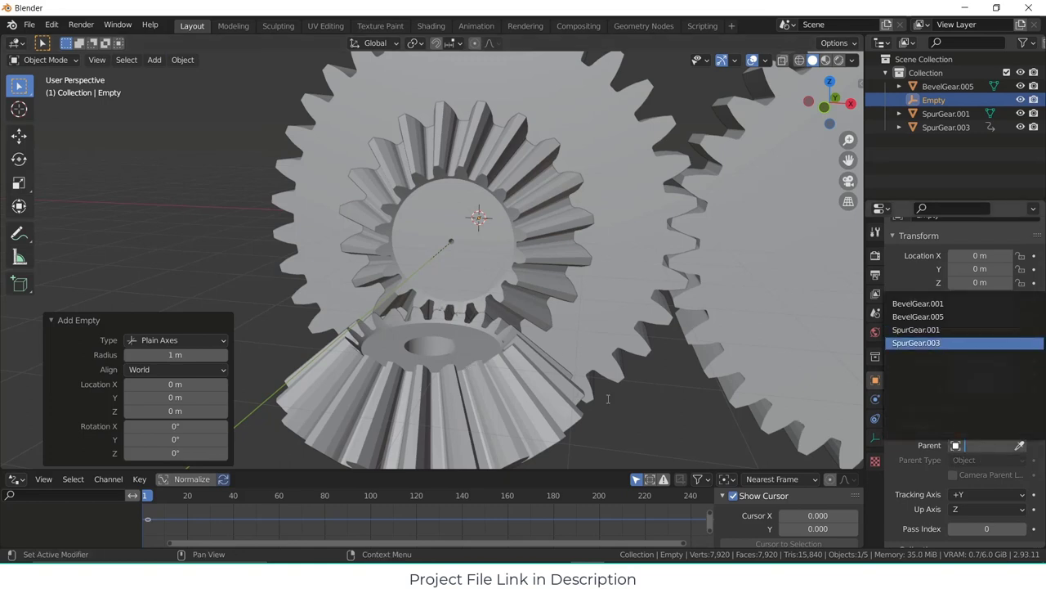
middle_drag(580, 256, 473, 237)
- Parent BevelGear.005 to the Empty with Ctrl+P > Object, then select only the Empty
click(397, 321)
shift+click(630, 288)
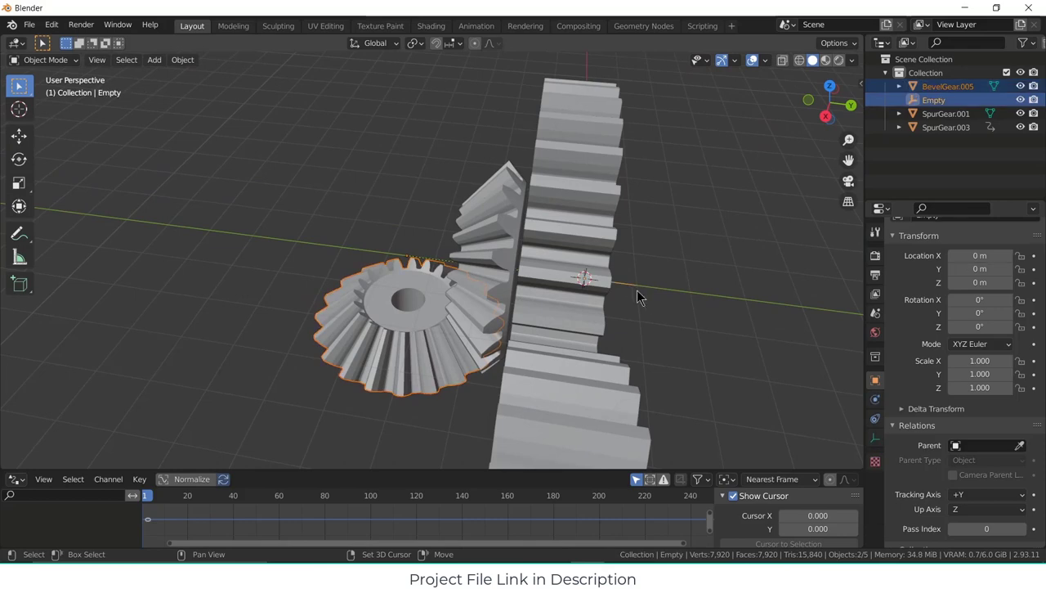
key(ctrl+p)
click(645, 295)
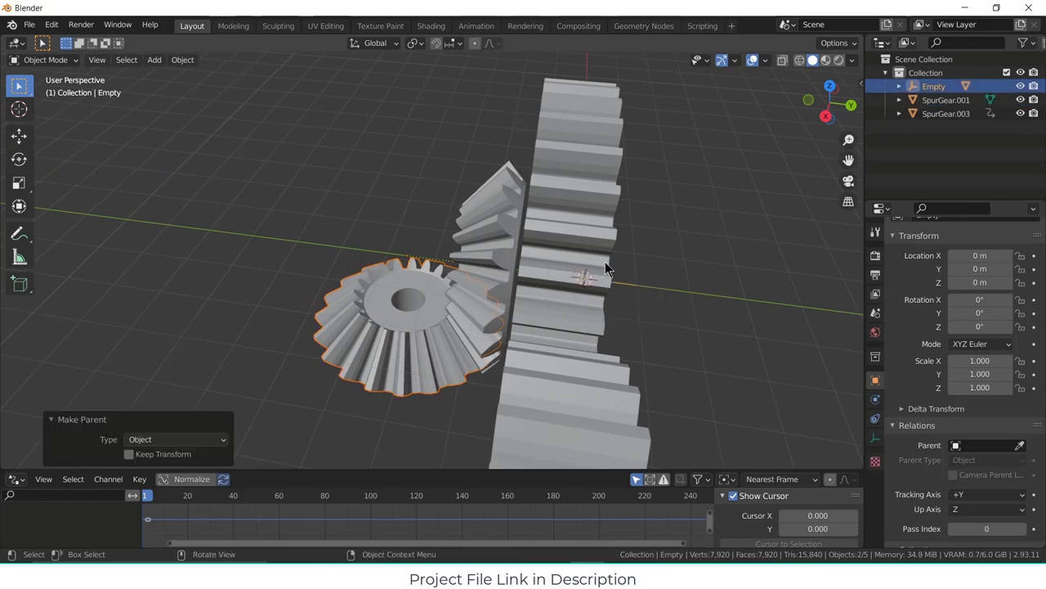
click(629, 290)
- Parent the Empty to SpurGear.001 with Ctrl+P > Object
shift+click(594, 232)
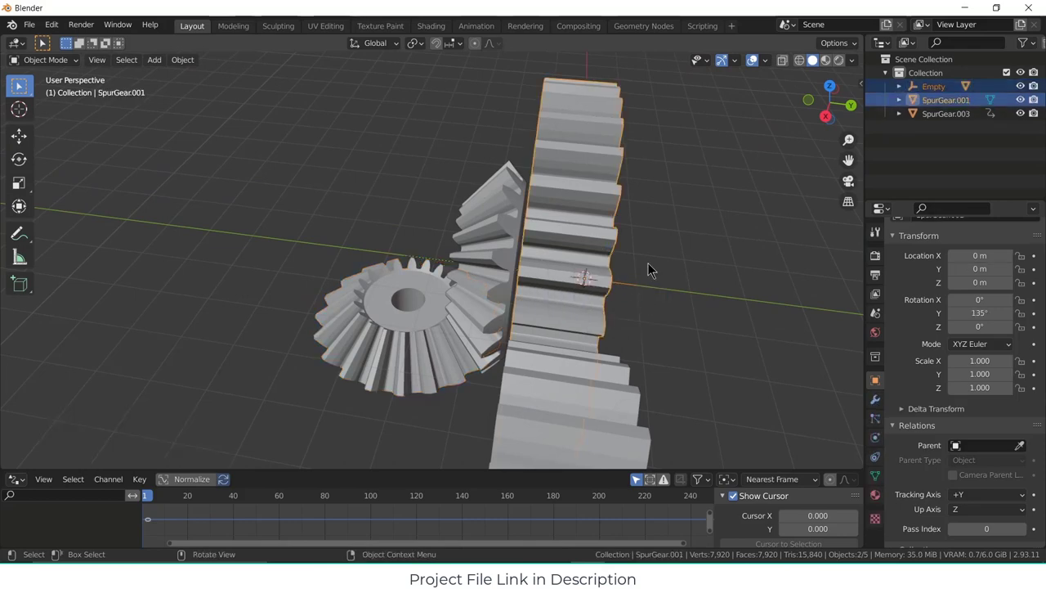
key(ctrl+p)
click(647, 263)
middle_drag(641, 315, 599, 362)
click(465, 360)
- Change SpurGear.001's Y rotation from 135° to -45°, then to about -82.3°, keeping Z at 0°
middle_drag(594, 261, 588, 219)
click(590, 226)
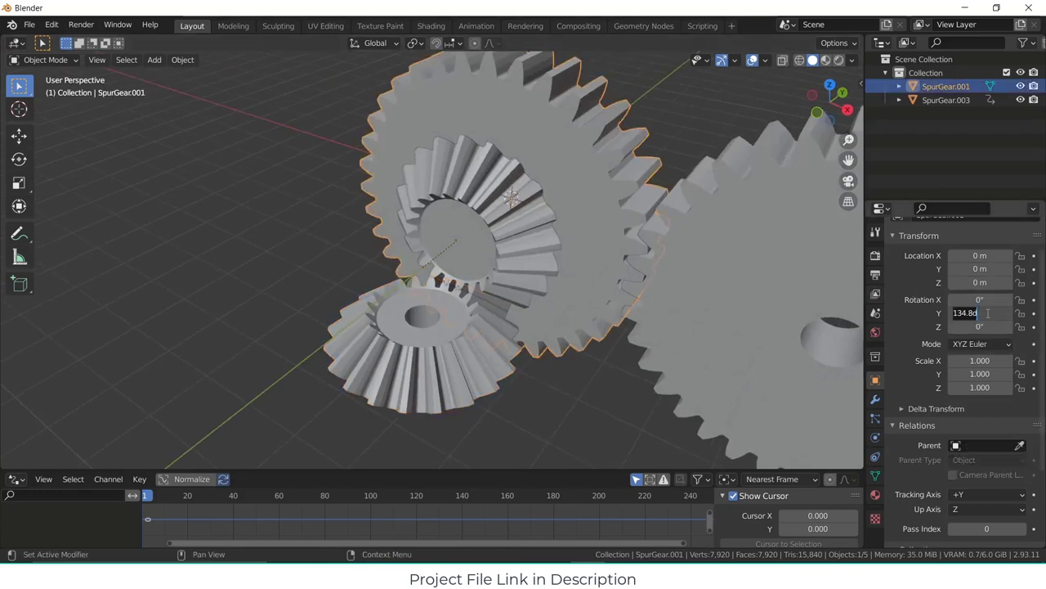
key(Return)
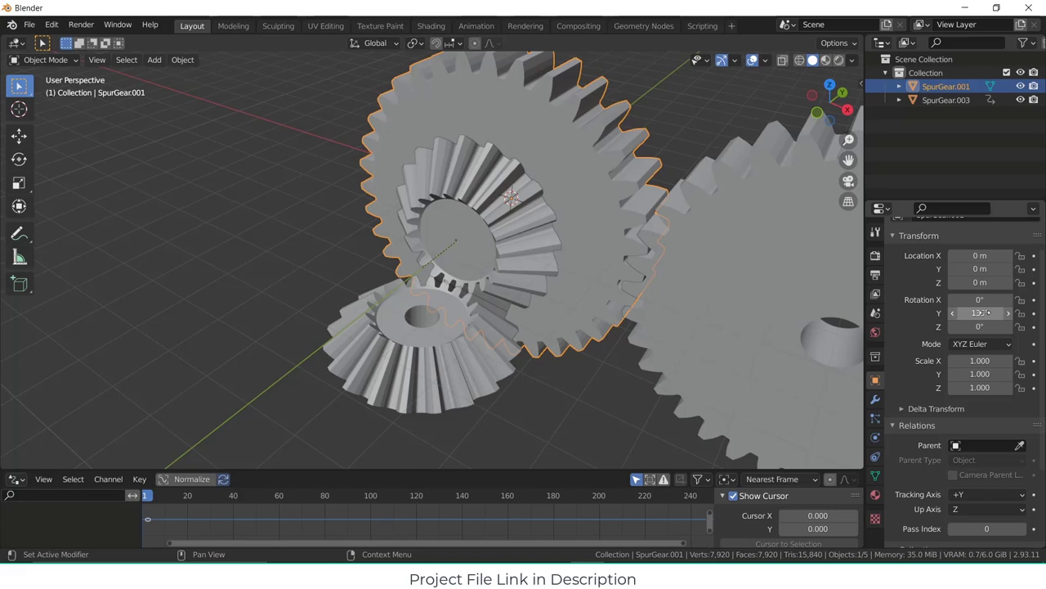
click(981, 314)
text(-45)
key(Return)
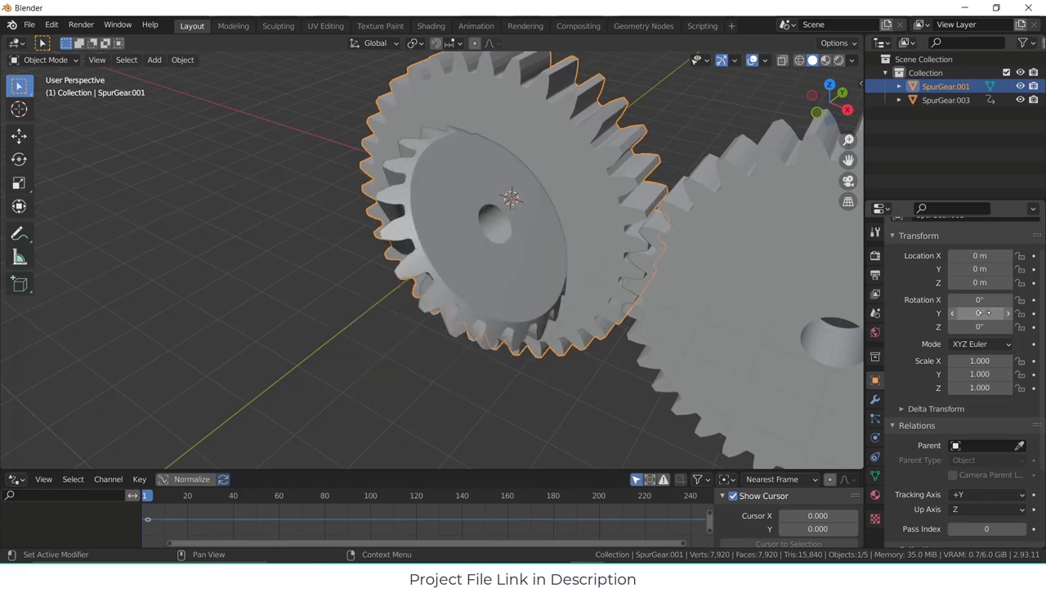
middle_drag(654, 245, 749, 179)
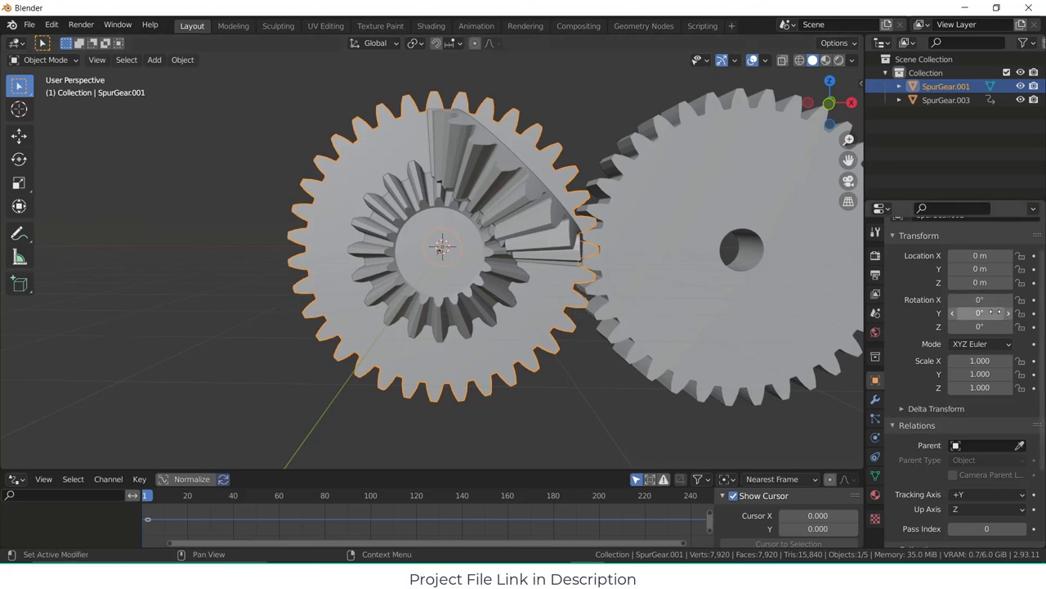
drag(979, 313, 883, 313)
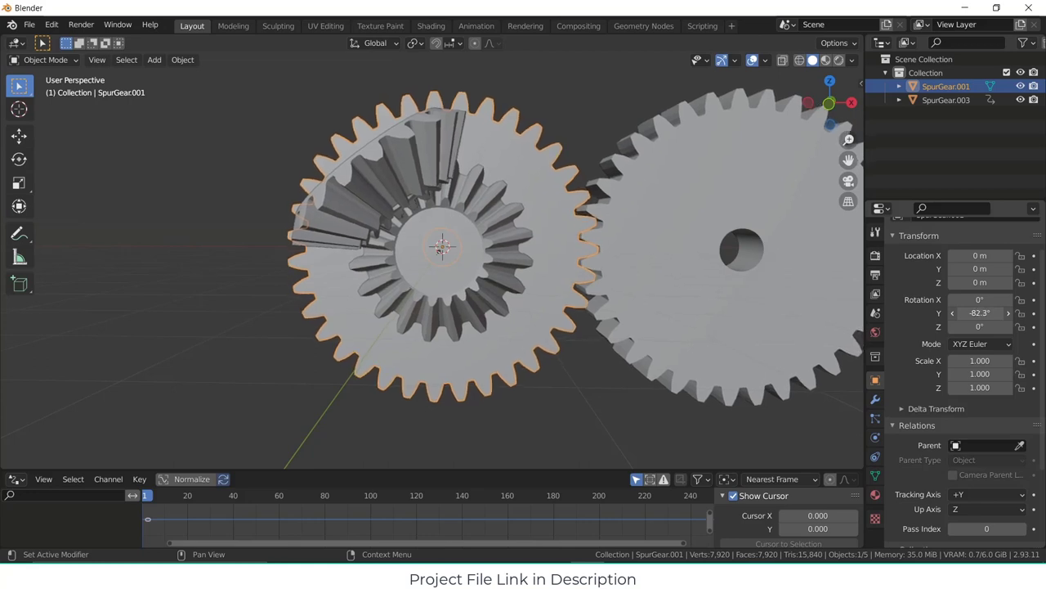
drag(985, 326, 994, 326)
key(Return)
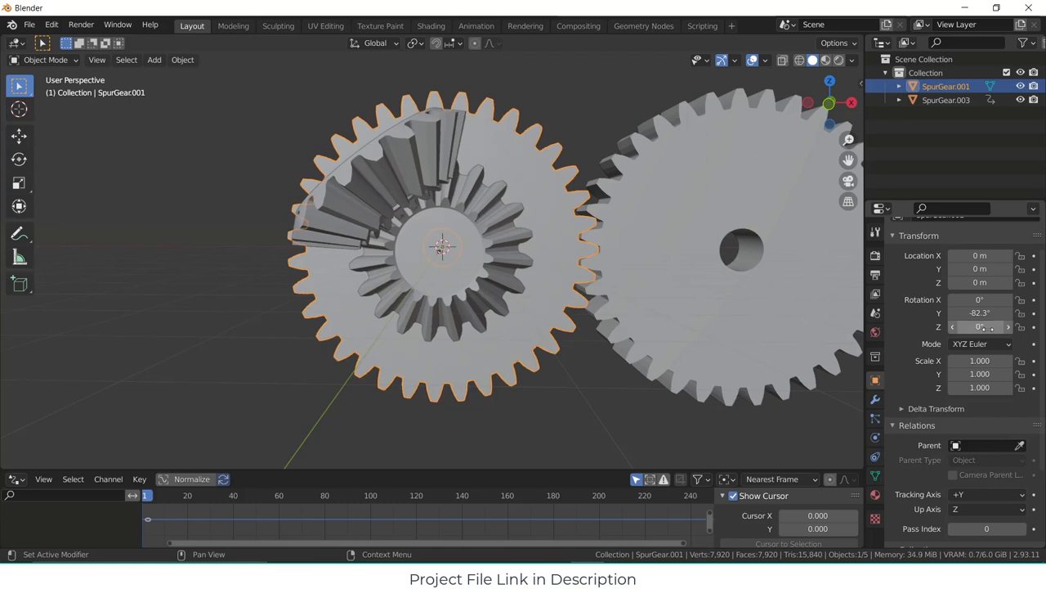
- Turn BevelGear.005 to 9.9° around Z so its teeth mesh
click(379, 176)
drag(990, 326, 1015, 326)
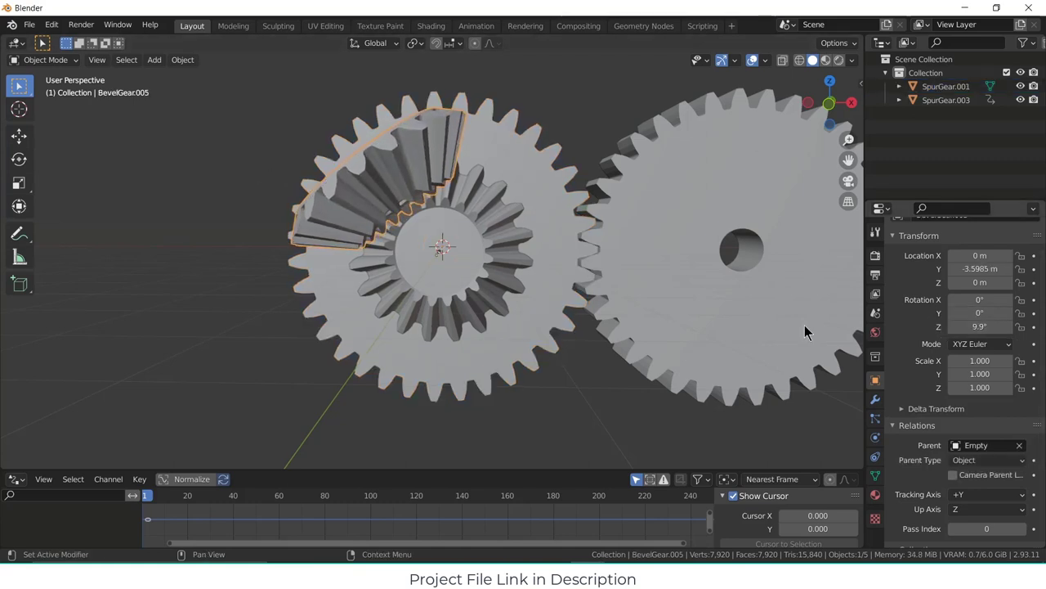
middle_drag(544, 421, 469, 351)
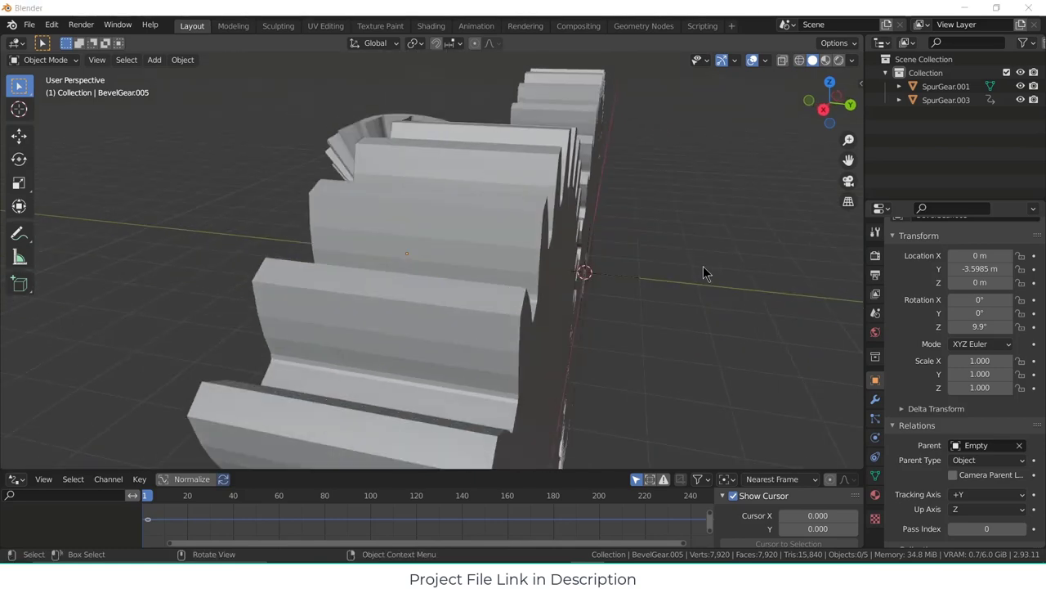
- Unparent the Empty with Alt+P, Clear and Keep Transformation
click(604, 276)
middle_drag(604, 276, 614, 309)
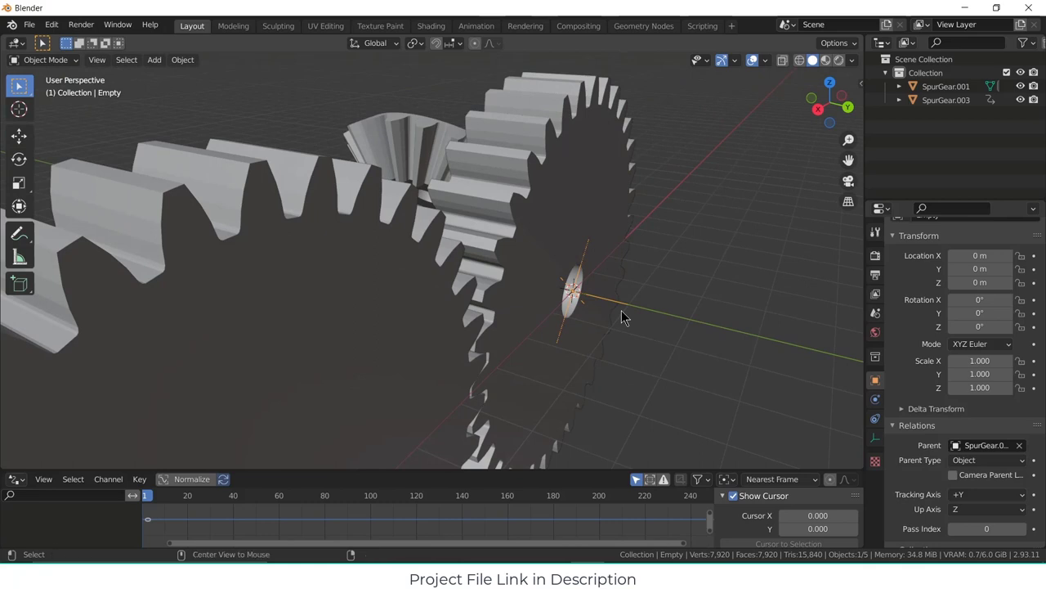
key(alt+p)
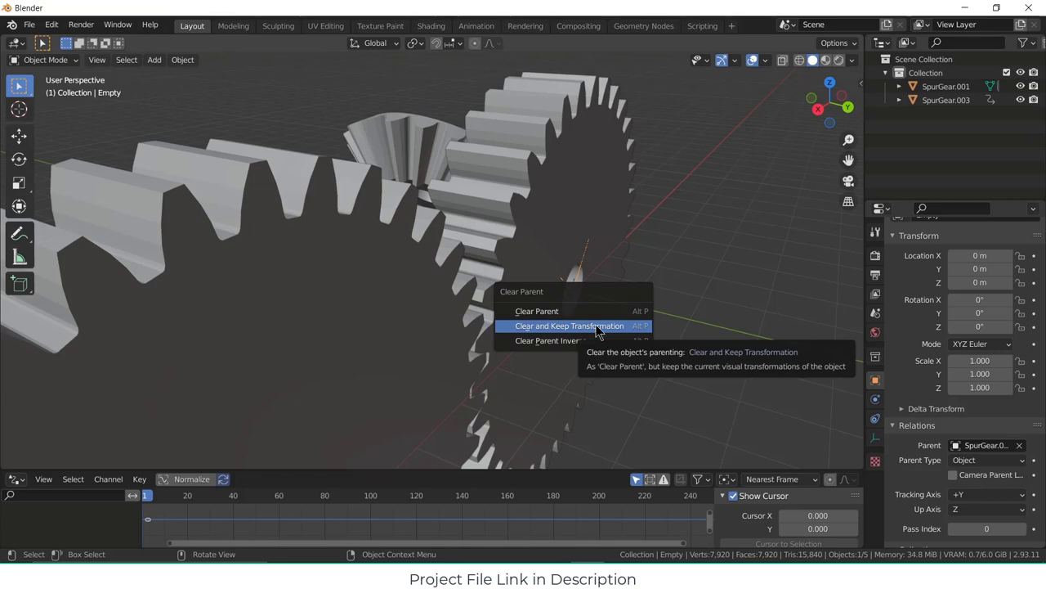
click(598, 326)
middle_drag(600, 327, 743, 314)
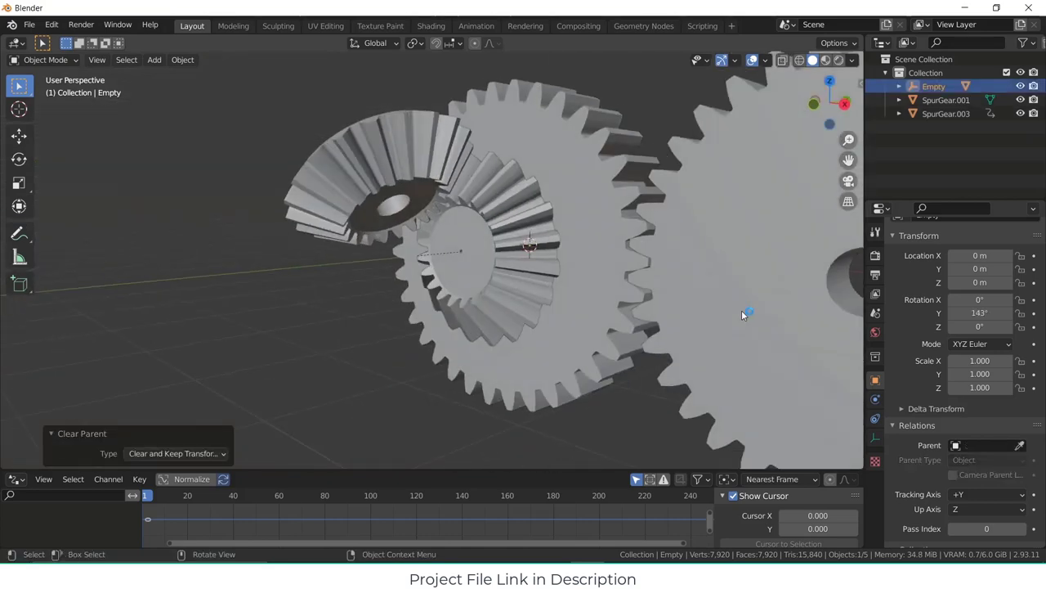
- Adjust the bevel gear's Z rotation to 8.9° so its teeth interlock
click(395, 200)
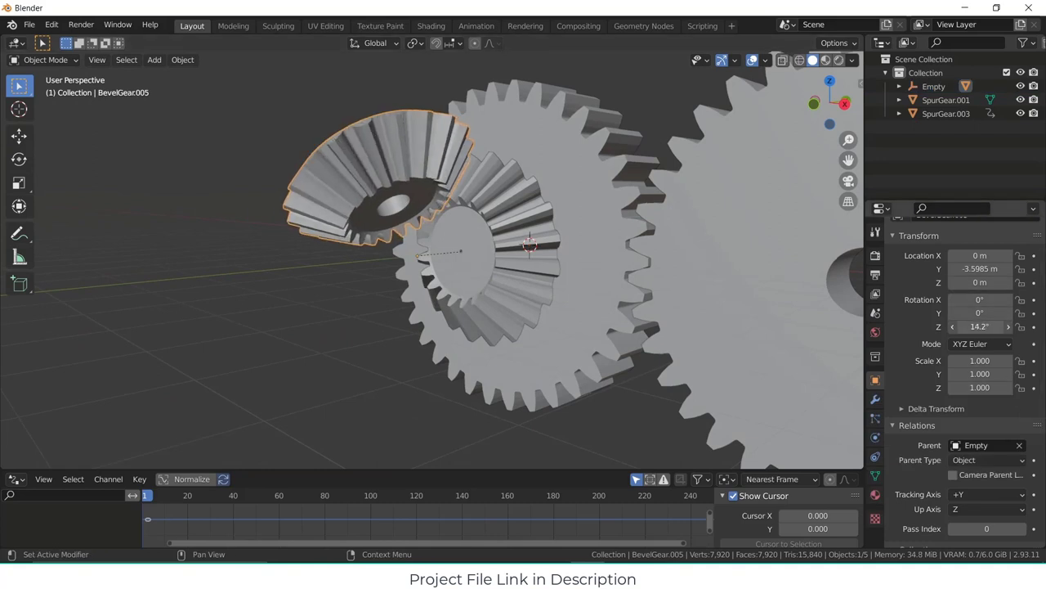
drag(977, 326, 949, 326)
click(976, 326)
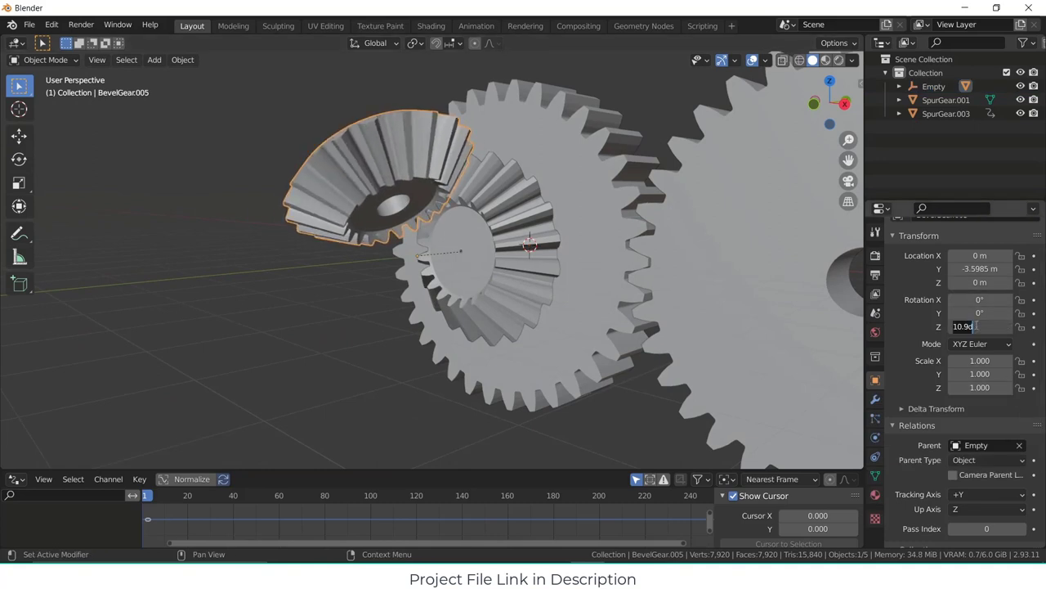
key(Return)
middle_drag(458, 246, 434, 229)
scroll(409, 221, up, 3)
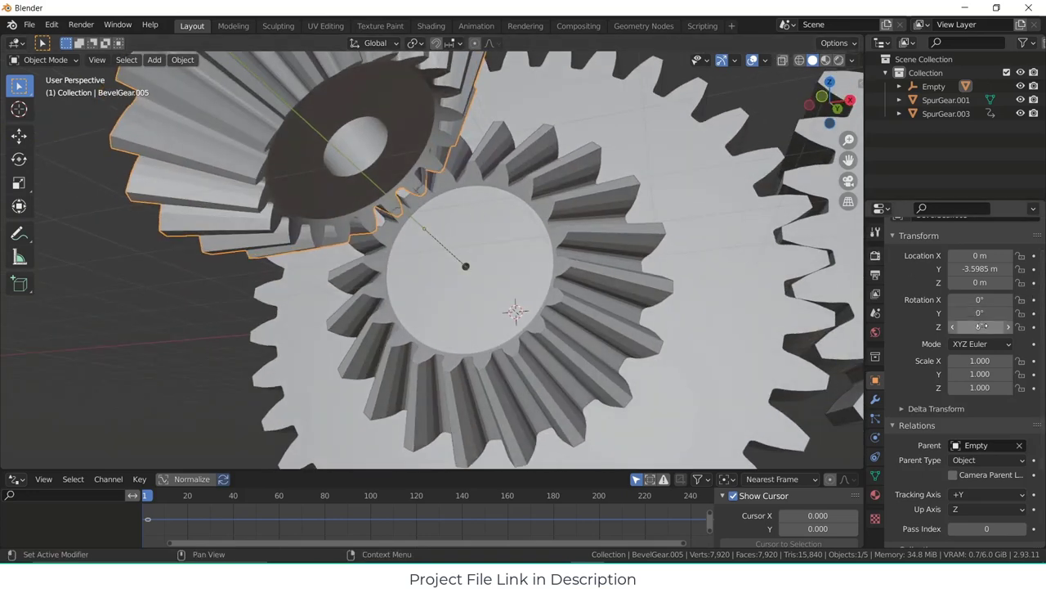
drag(977, 326, 1010, 326)
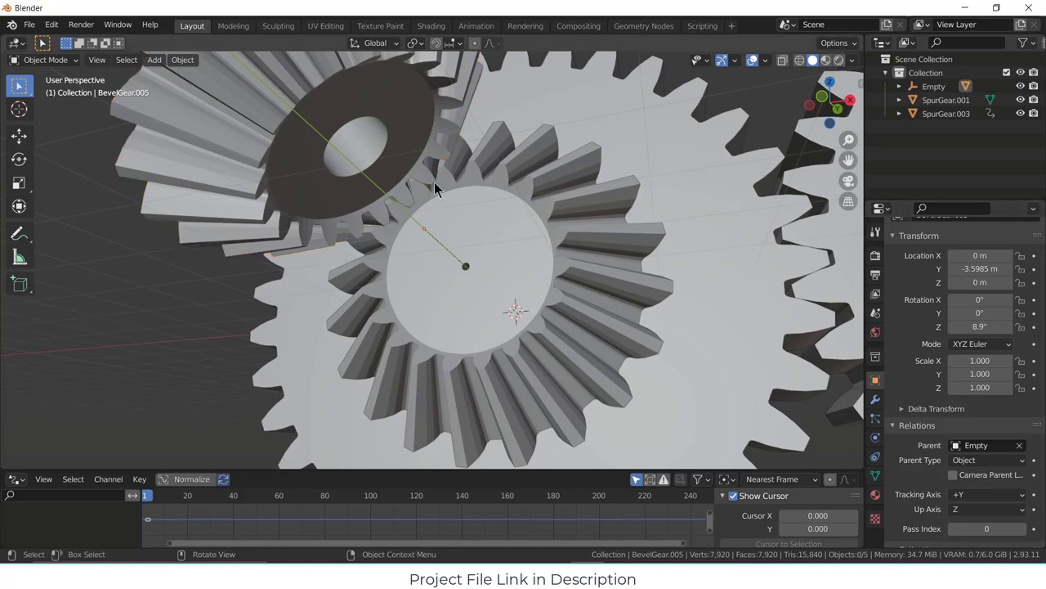
scroll(434, 182, up, 2)
middle_drag(435, 181, 473, 159)
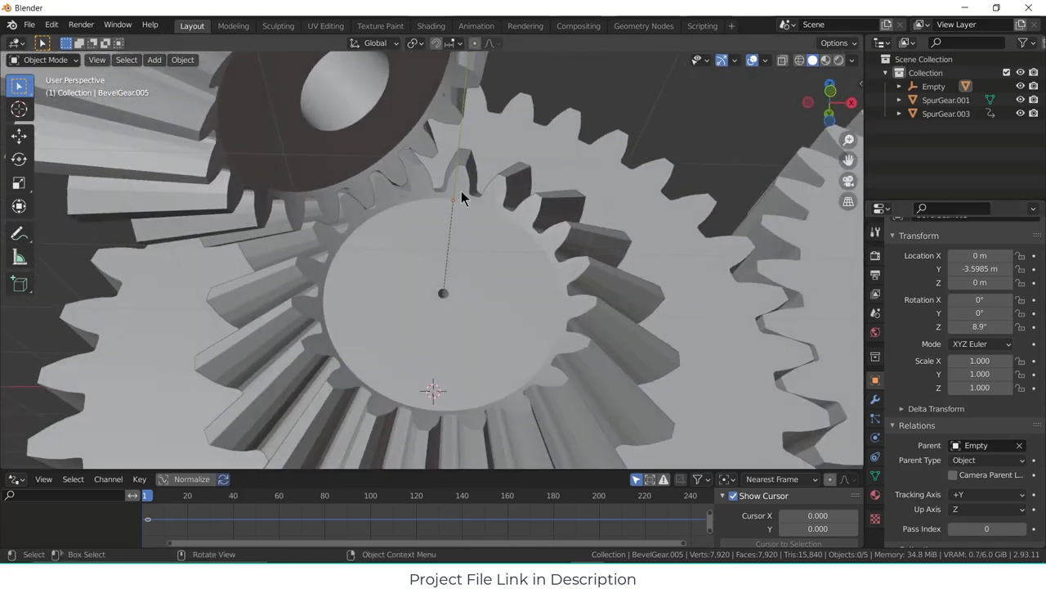
- Apply the bevel gear's rotation so it reads 0° on every axis
click(364, 151)
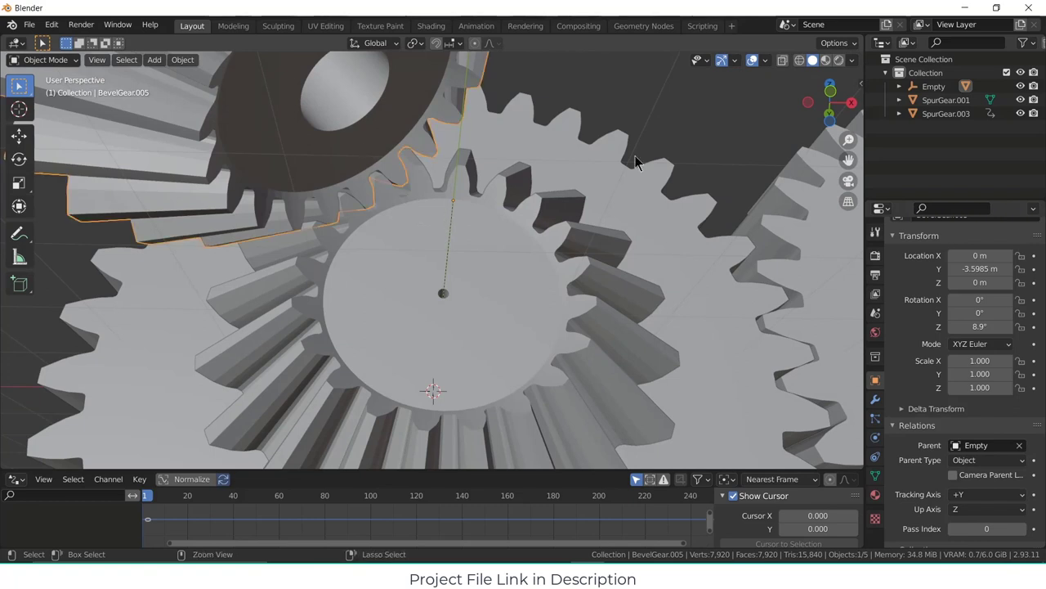
key(ctrl+a)
click(637, 157)
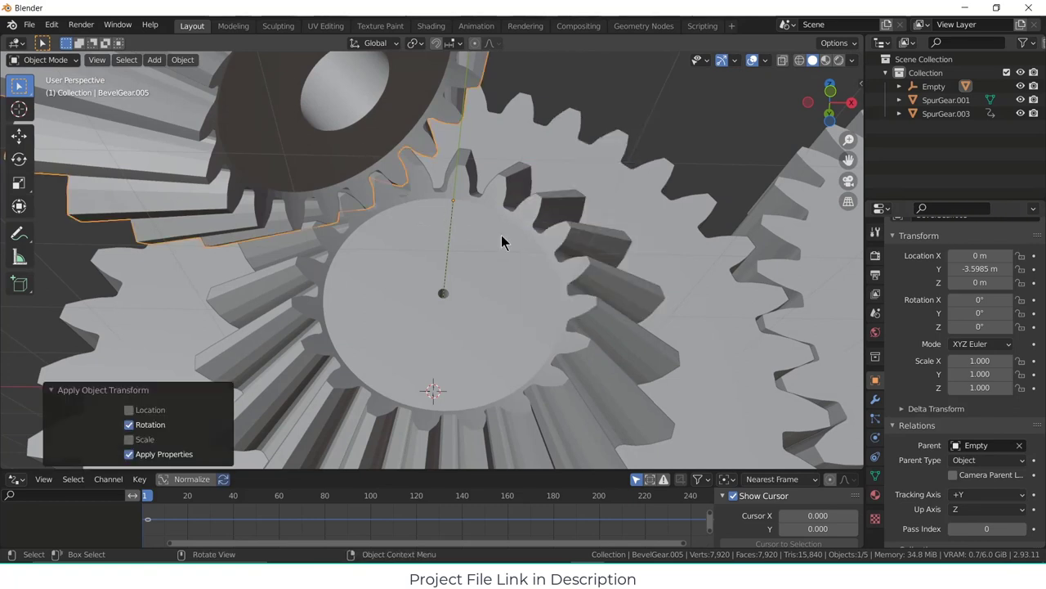
click(491, 260)
- Select SpurGear.001 together with the bevel gear and try a new Y rotation value
click(493, 284)
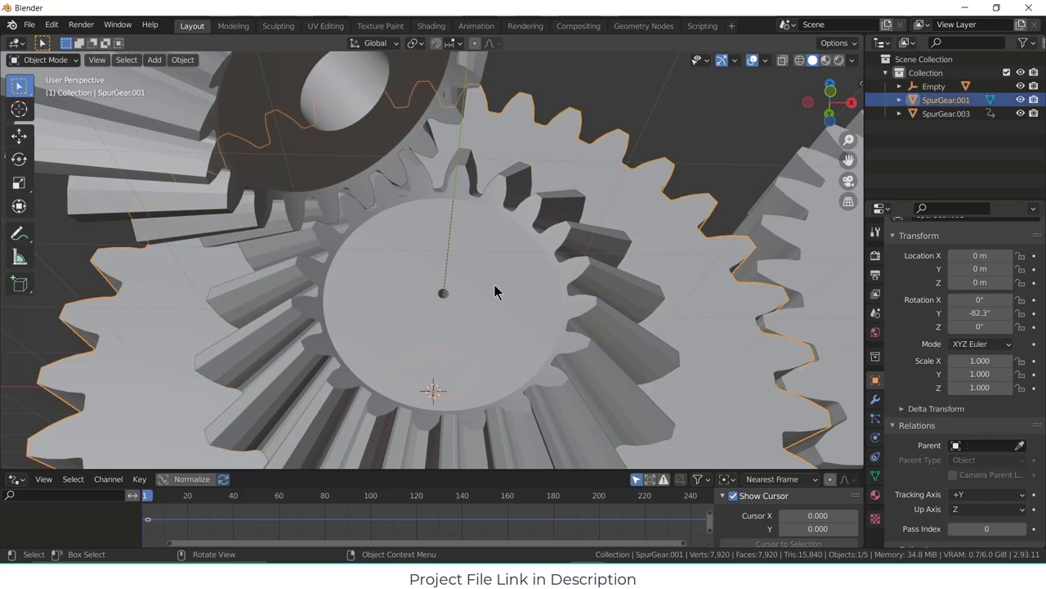
shift+click(505, 320)
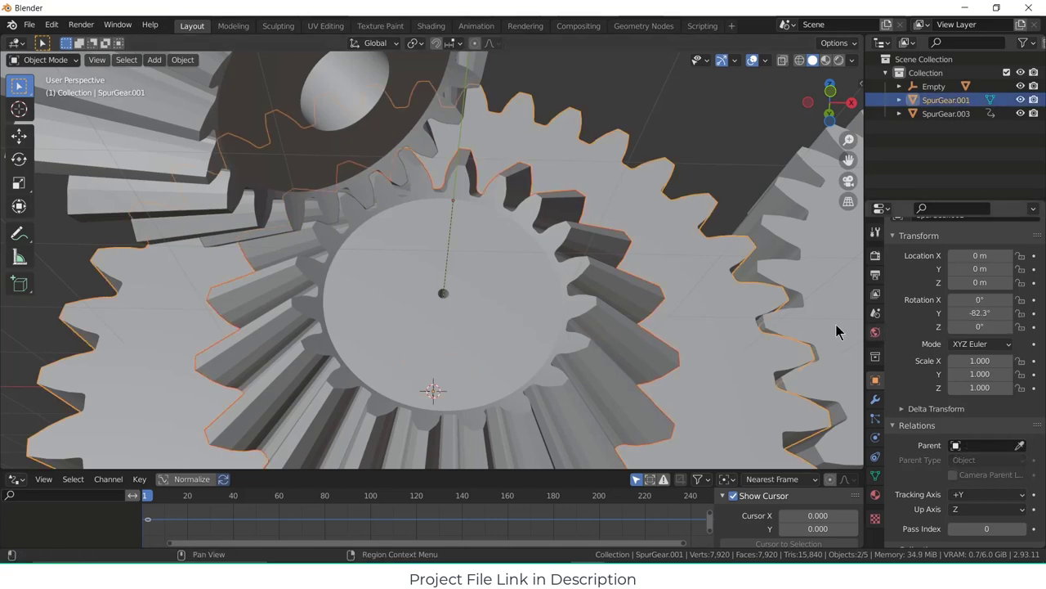
scroll(480, 284, down, 5)
middle_drag(481, 284, 482, 343)
mouse_move(451, 247)
middle_down()
mouse_move(498, 278)
mouse_move(458, 261)
middle_up()
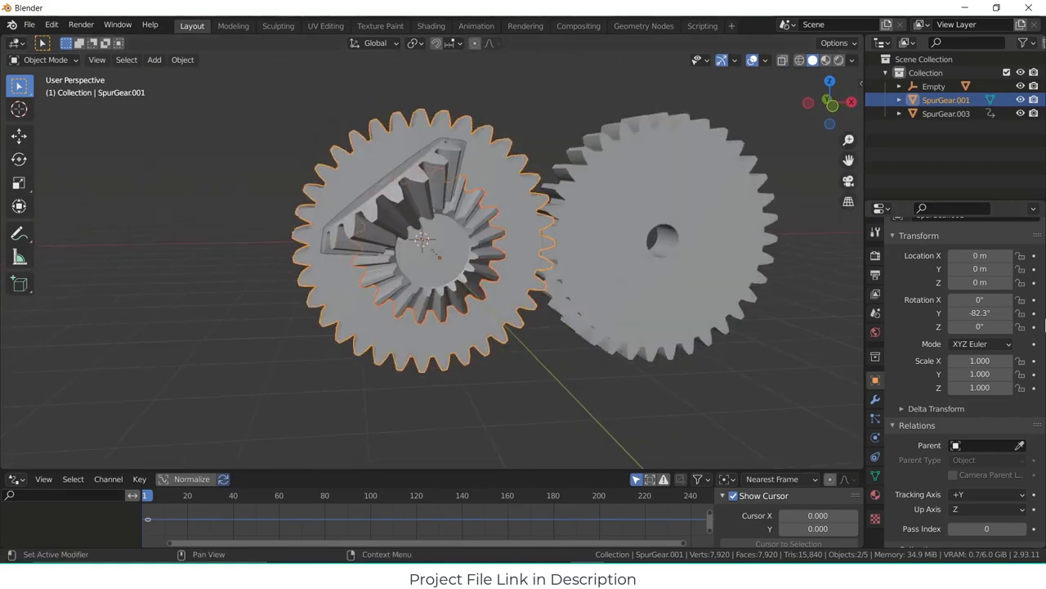
click(977, 314)
key(Return)
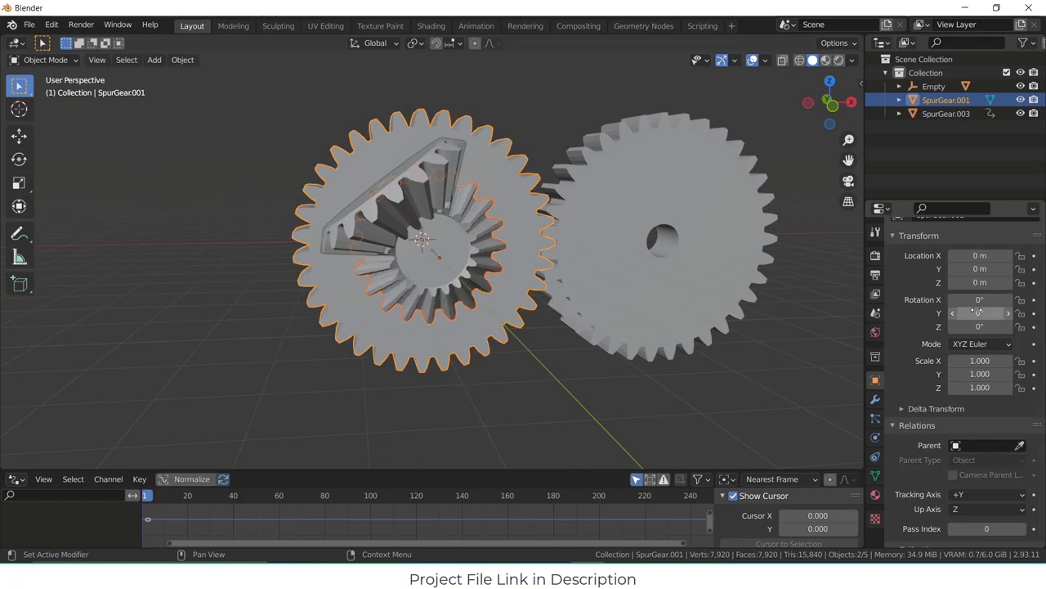
- Reselect SpurGear.001 and revert it to its -82.3° Y rotation
click(599, 421)
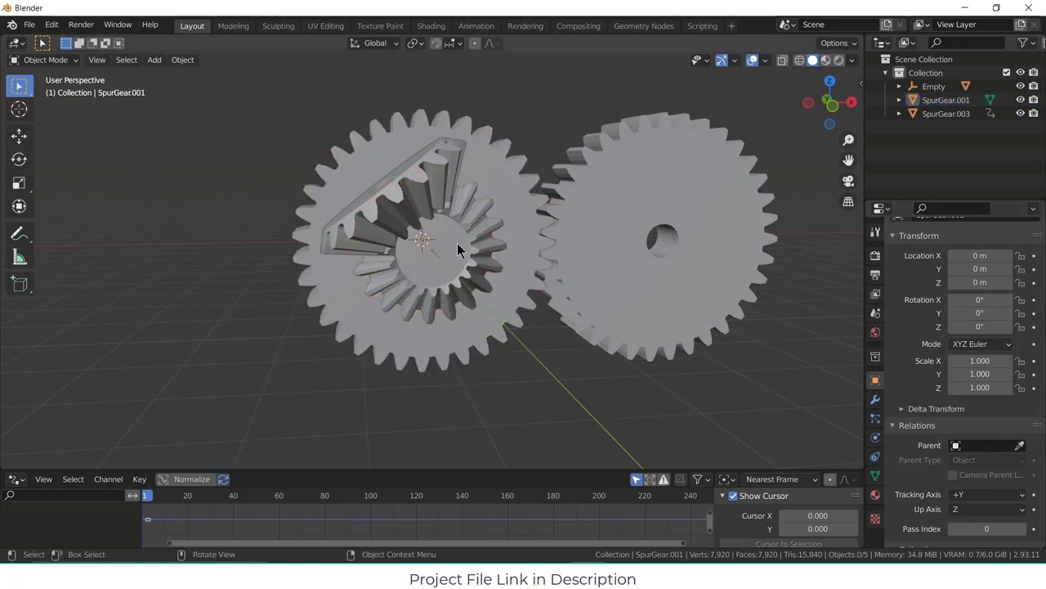
middle_drag(502, 250, 466, 225)
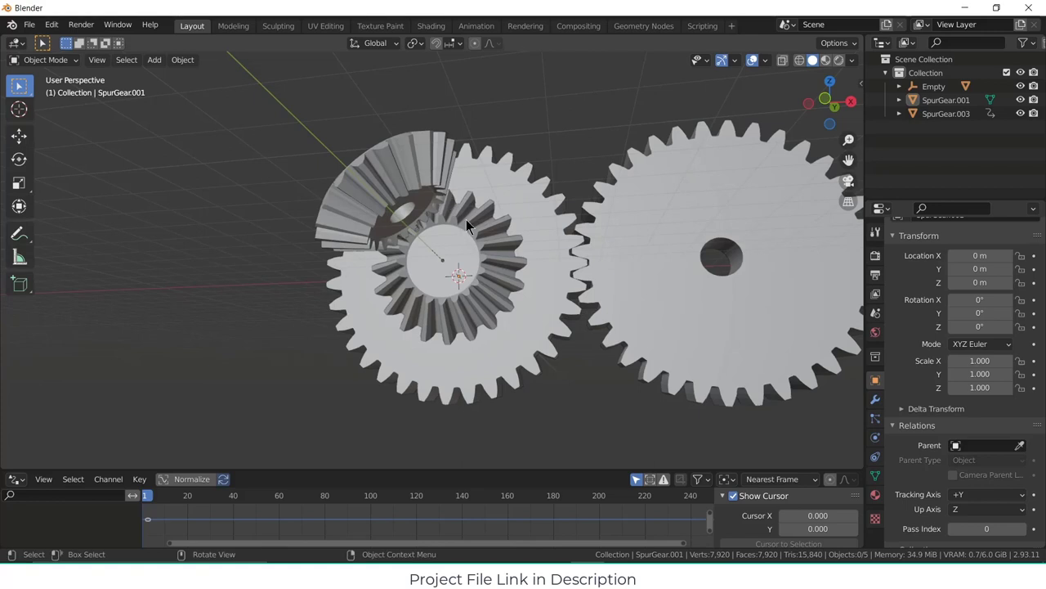
ctrl+click(466, 225)
key(r)
key(y)
key(Return)
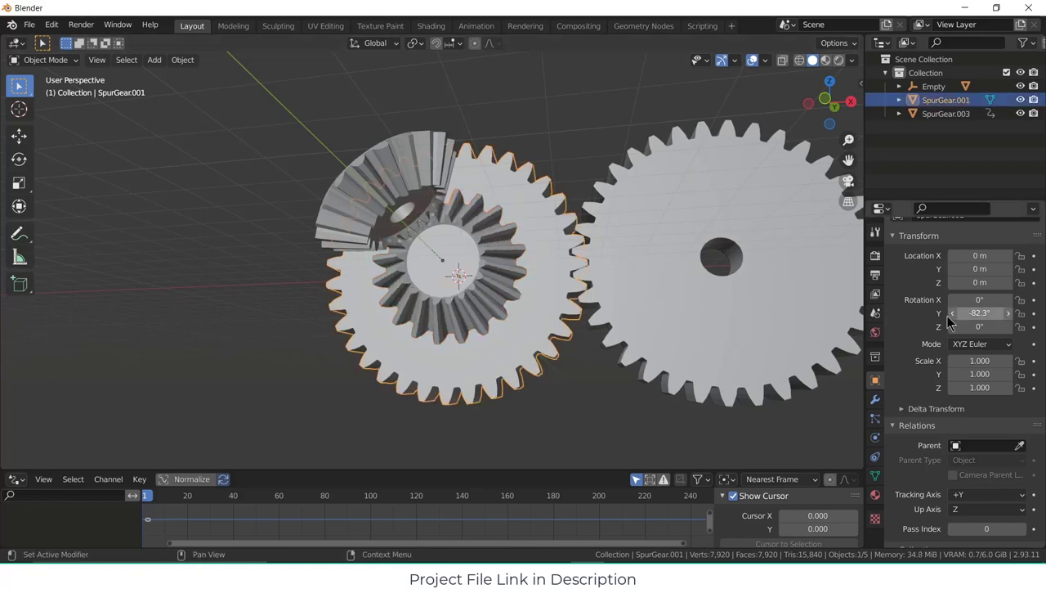
- Set SpurGear.001's Rotation Y to 0° in Object properties
click(984, 314)
text(0)
key(Return)
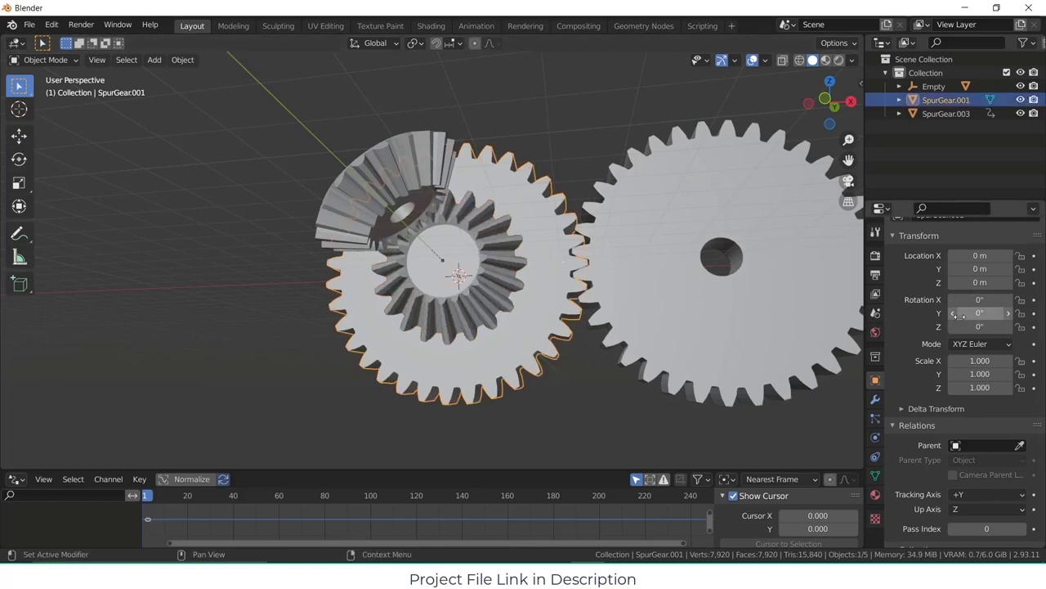
click(441, 240)
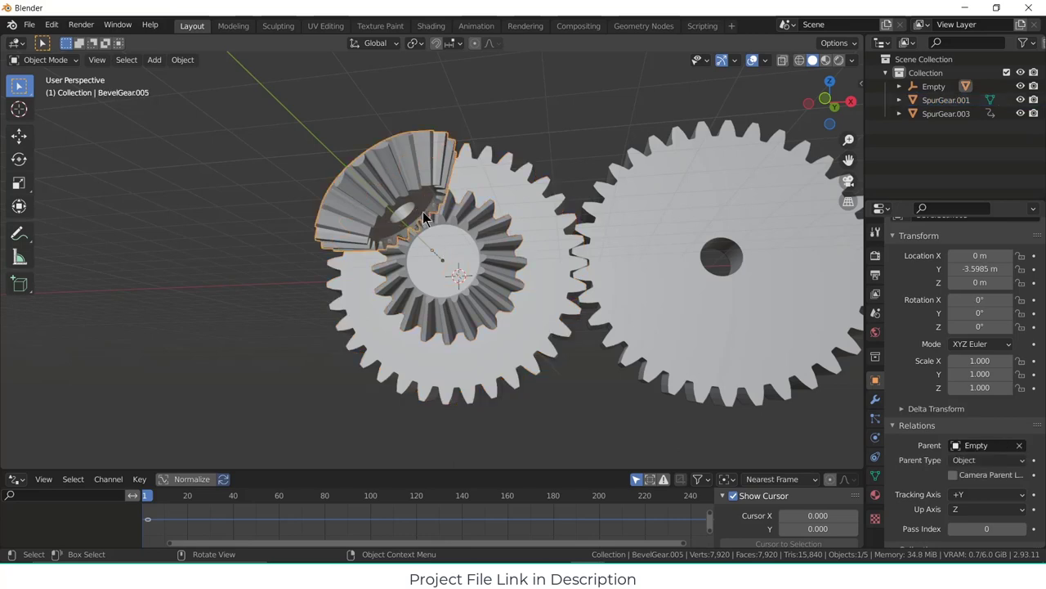
- Turn the bevel gear about Z to 10.6° so its teeth mesh with the spur gear
scroll(441, 211, up, 2)
key(r)
key(z)
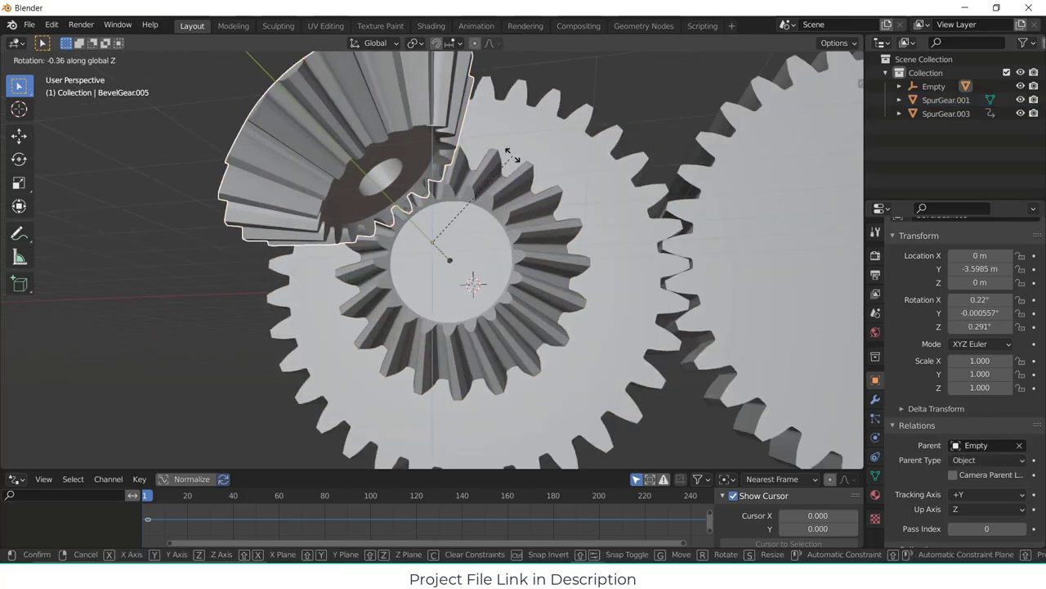
key(z)
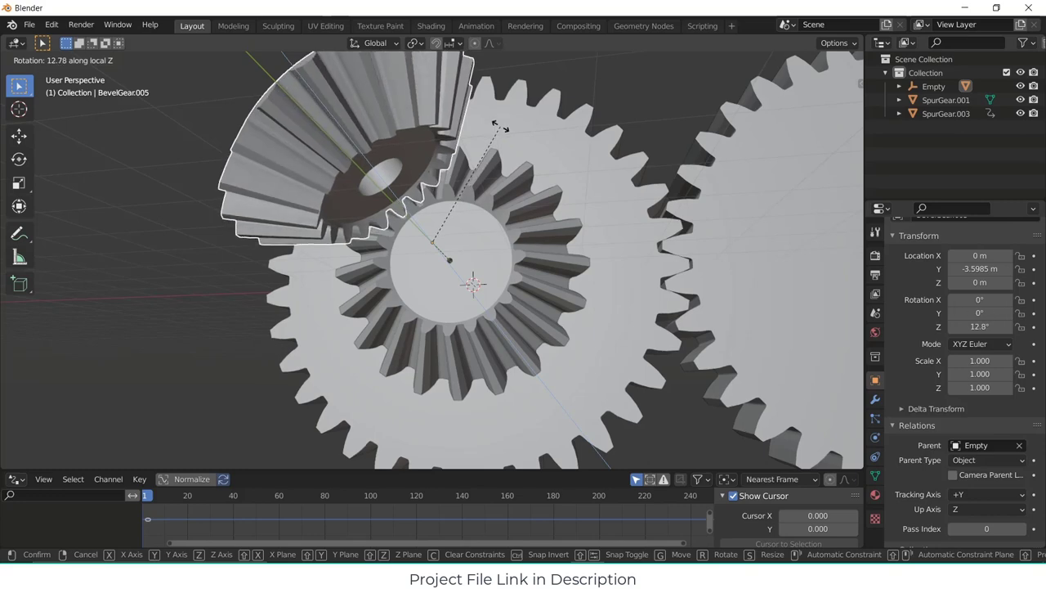
key(Escape)
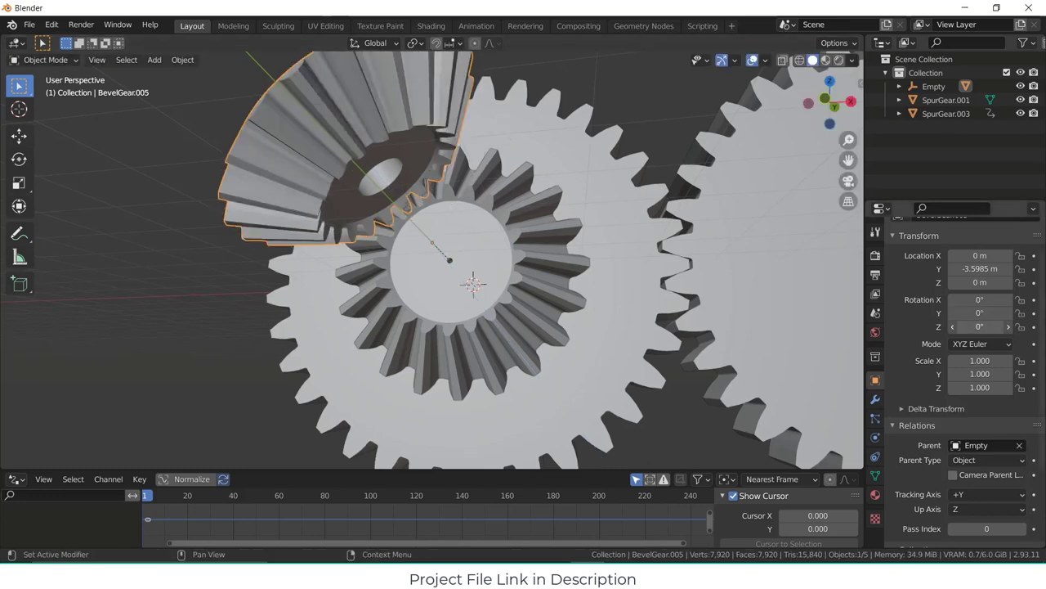
drag(979, 326, 1014, 326)
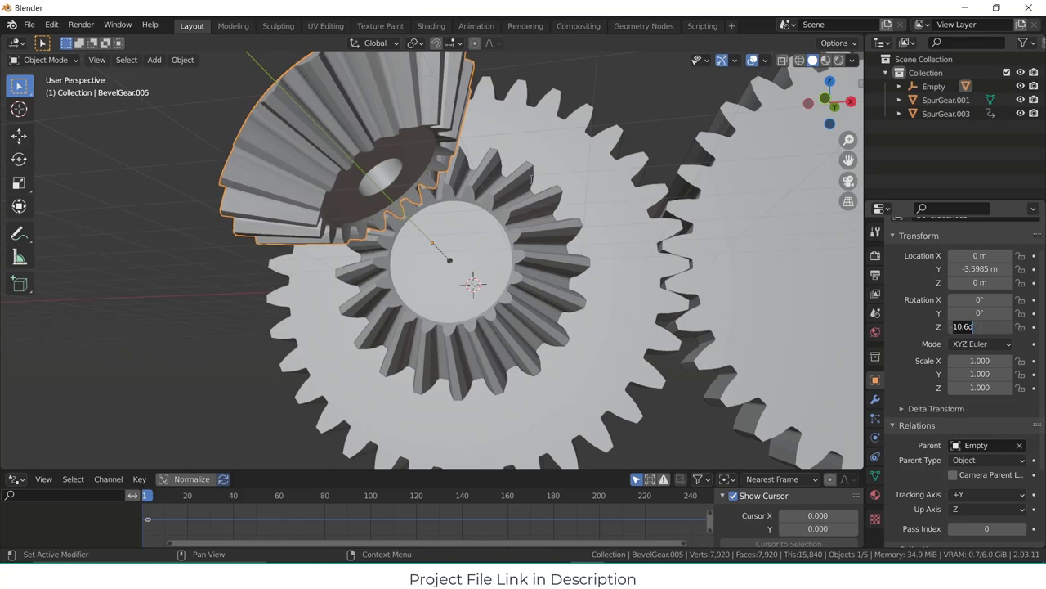
key(Return)
- Check the tooth alignment, then apply the bevel gear's rotation so it reads 0°
scroll(387, 207, up, 3)
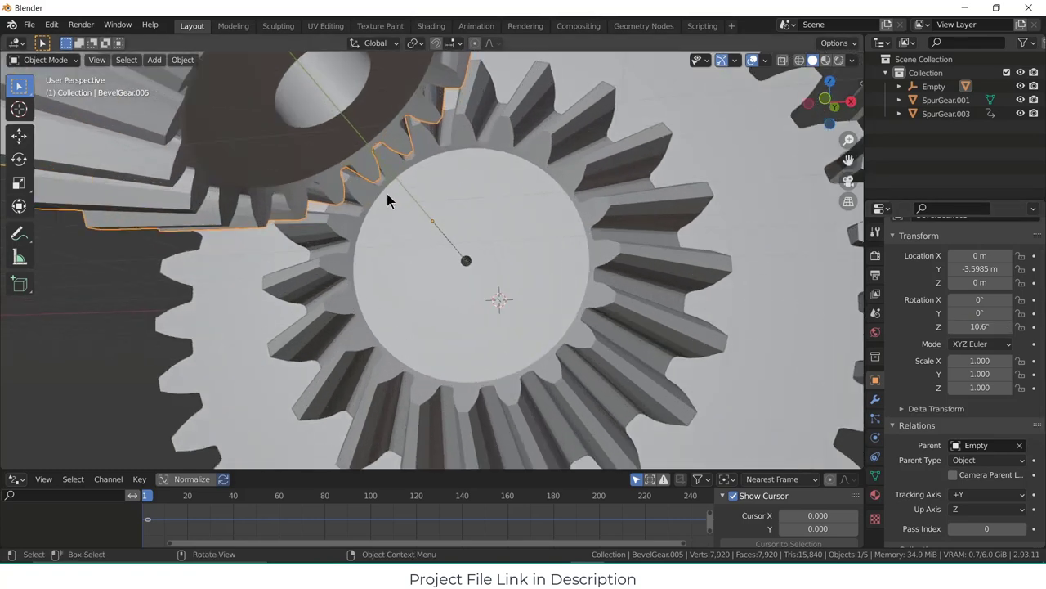
middle_drag(387, 194, 381, 164)
scroll(388, 208, up, 2)
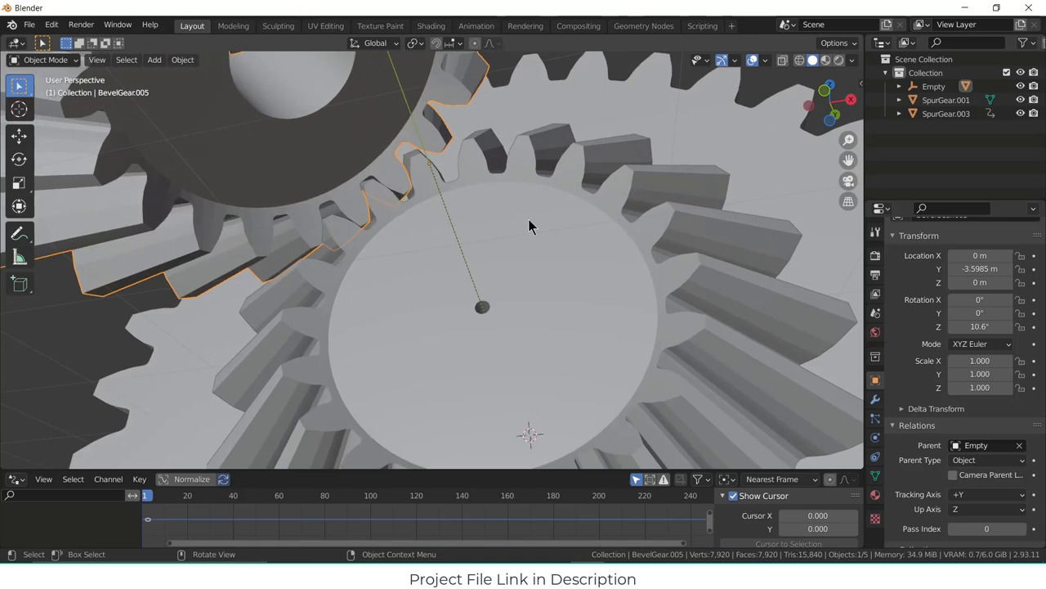
scroll(528, 219, down, 3)
middle_drag(529, 219, 523, 249)
click(414, 181)
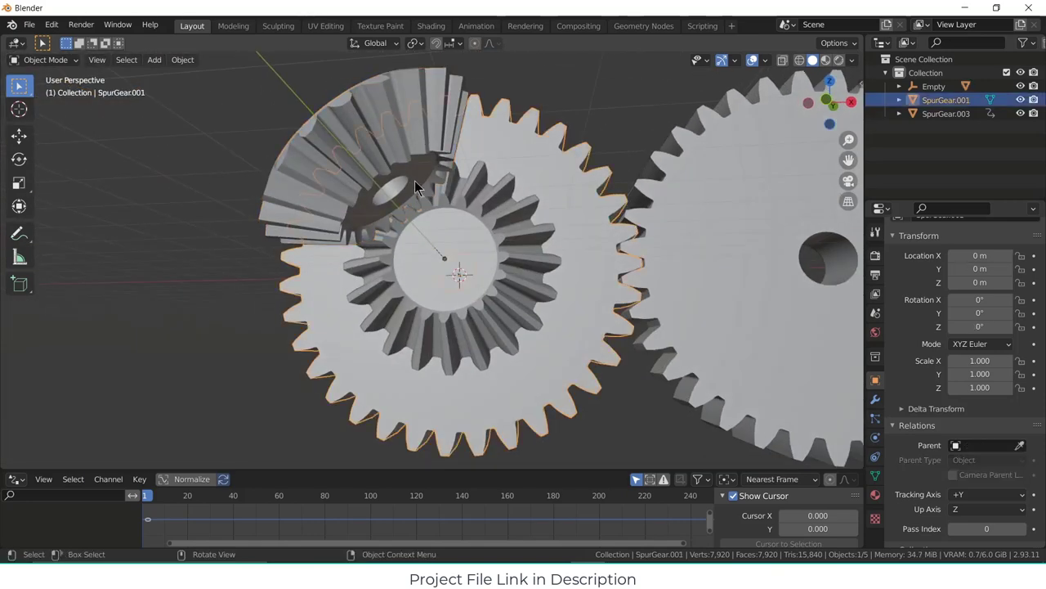
click(424, 173)
key(ctrl+a)
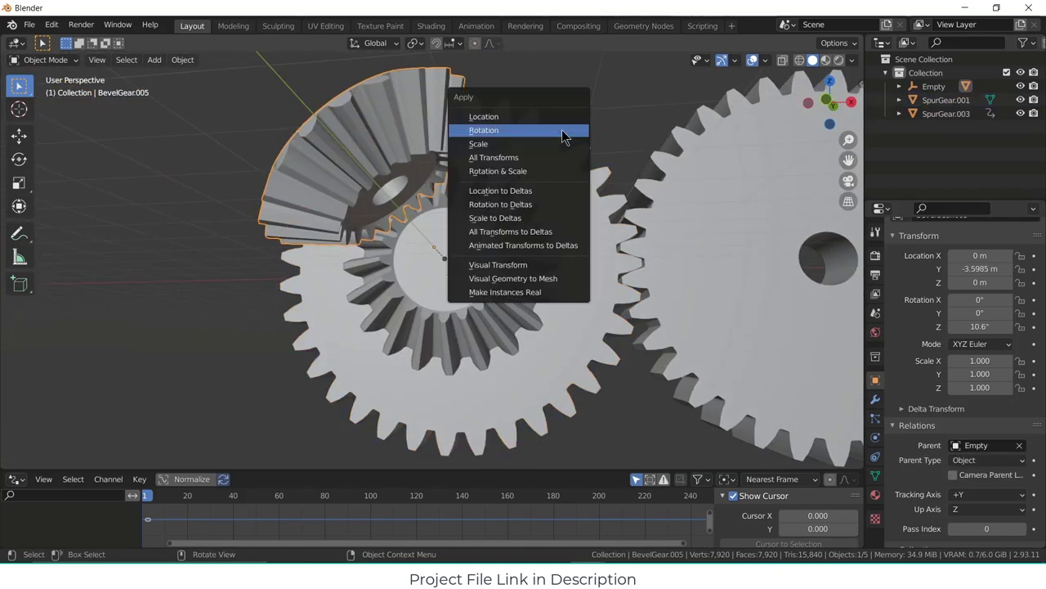
click(563, 131)
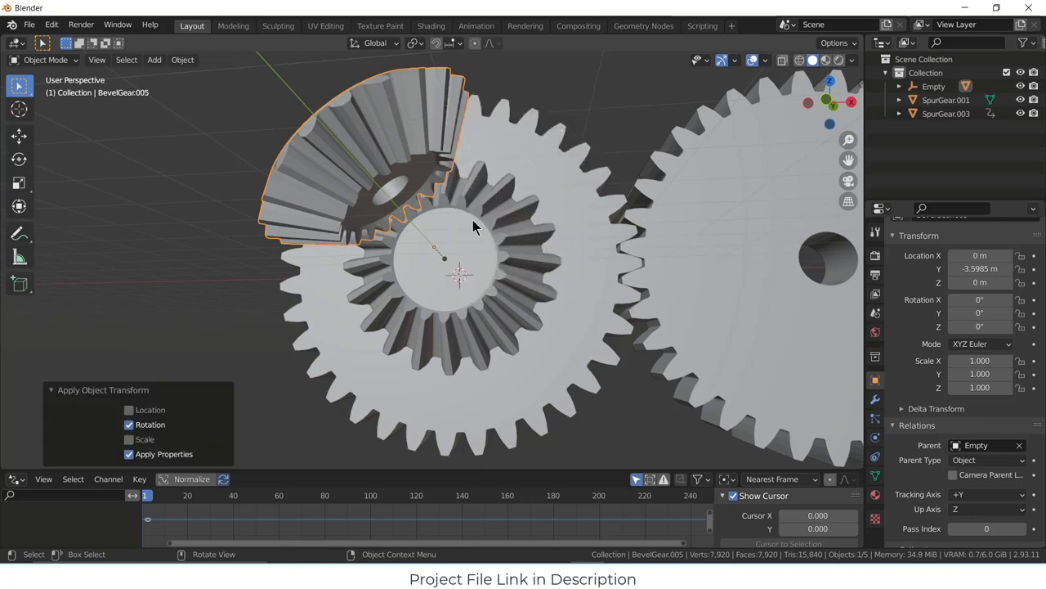
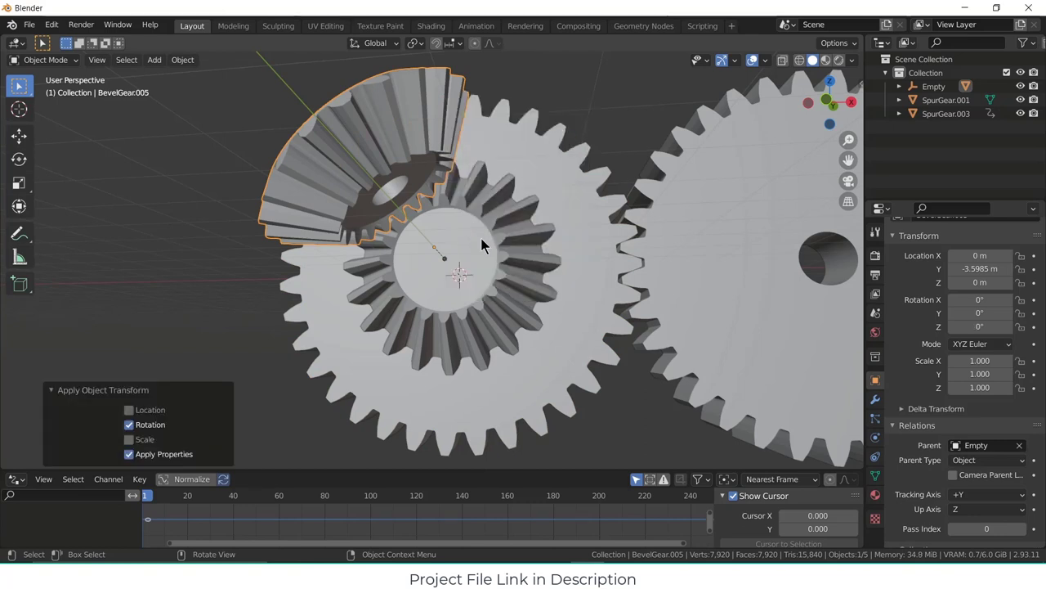
- Copy SpurGear.001's Y rotation as a new driver
click(483, 248)
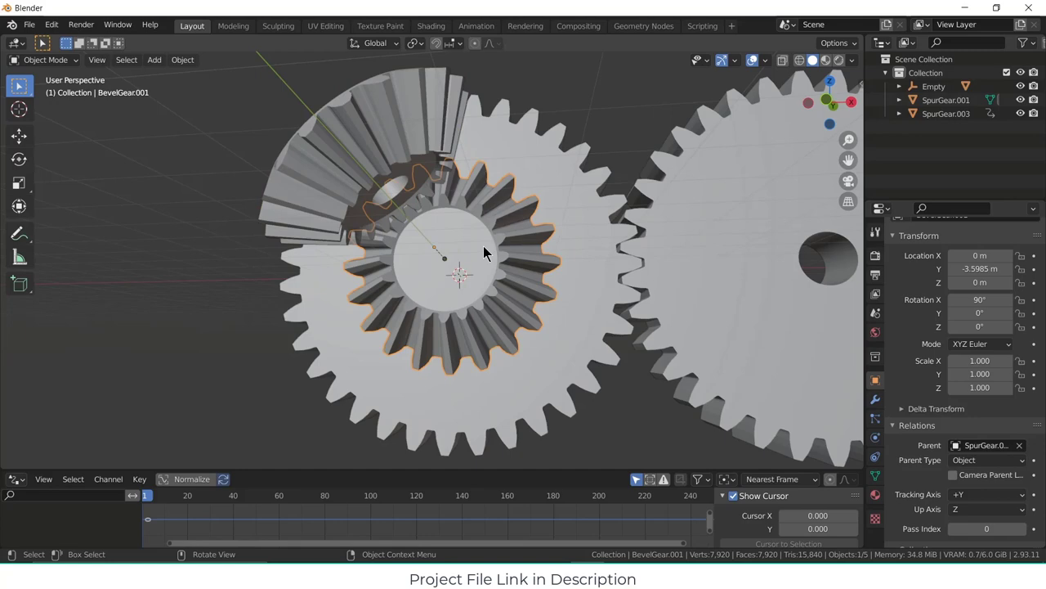
click(576, 201)
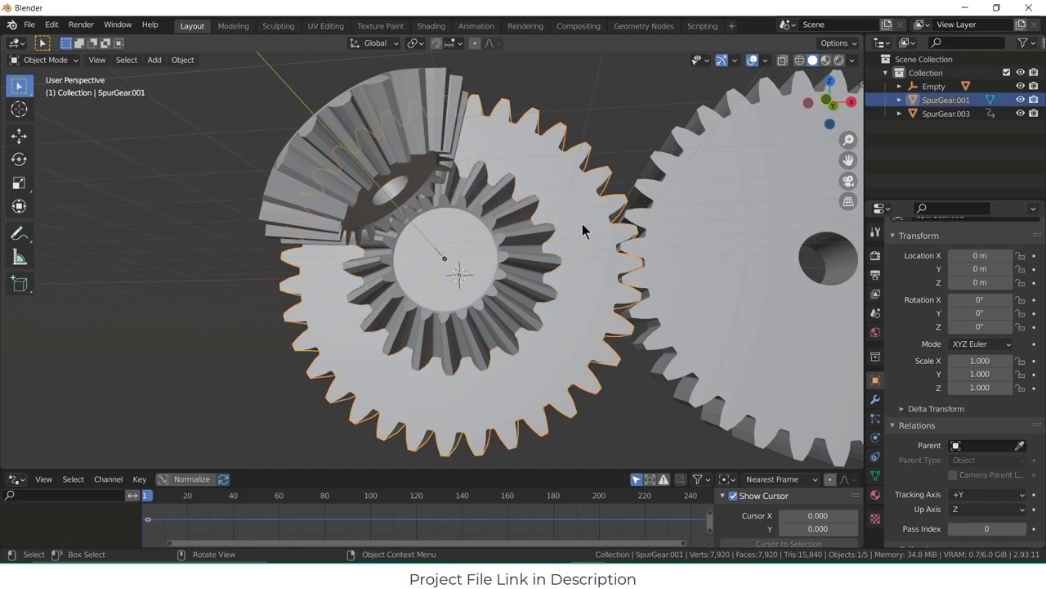
mouse_move(584, 229)
middle_down()
mouse_move(586, 258)
mouse_move(566, 262)
mouse_move(572, 246)
middle_up()
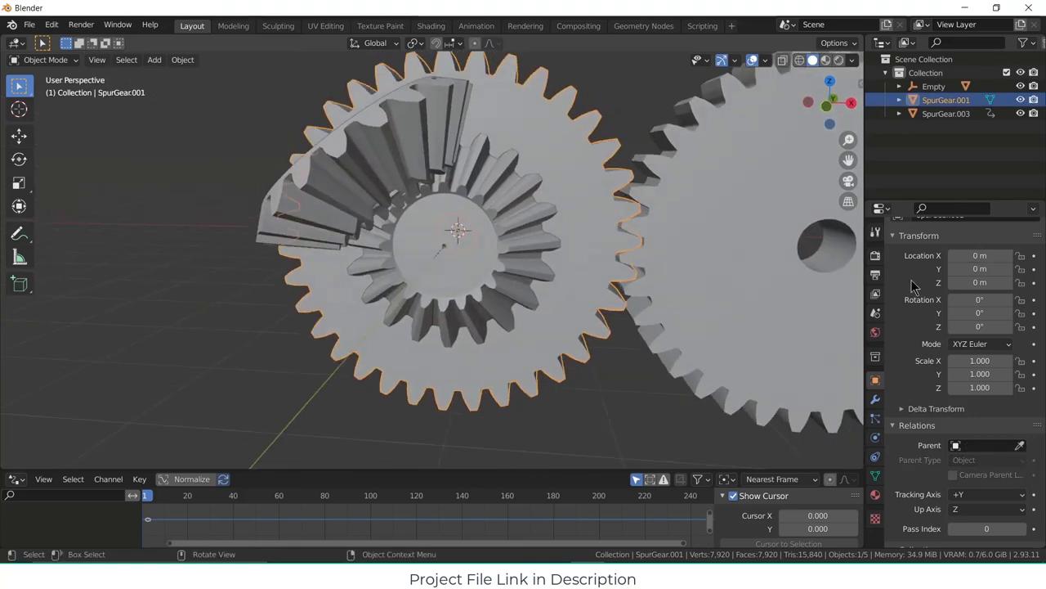
right_click(979, 314)
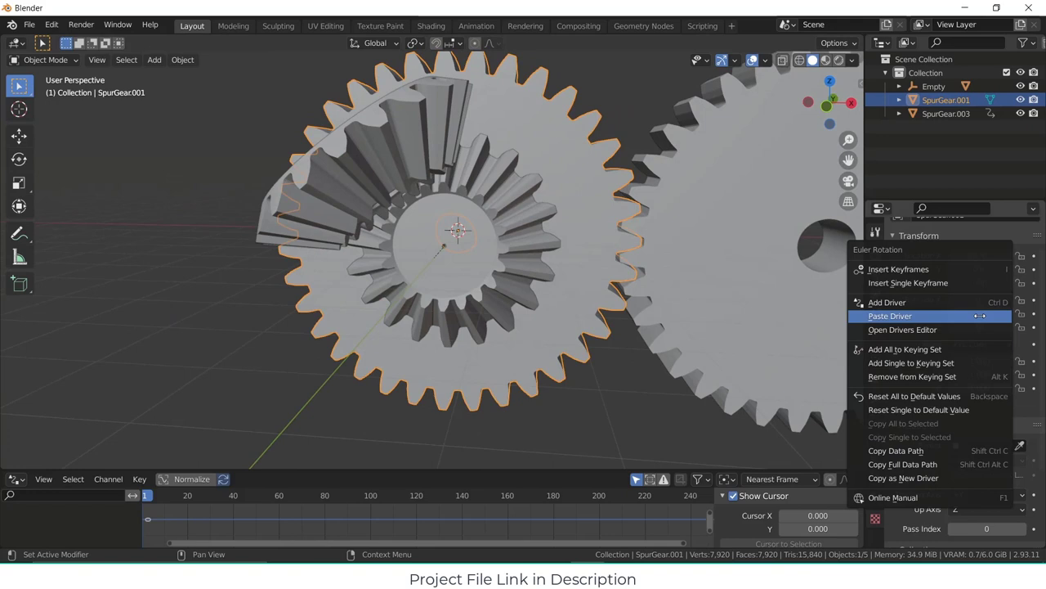
click(955, 478)
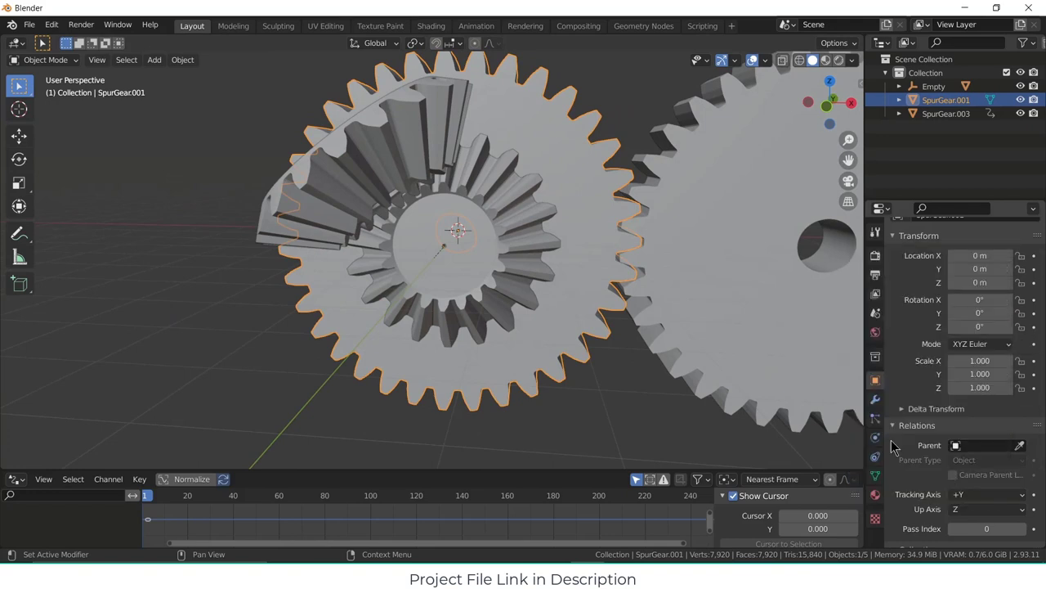
- Paste the driver onto BevelGear.005's Z rotation
click(416, 132)
right_click(980, 314)
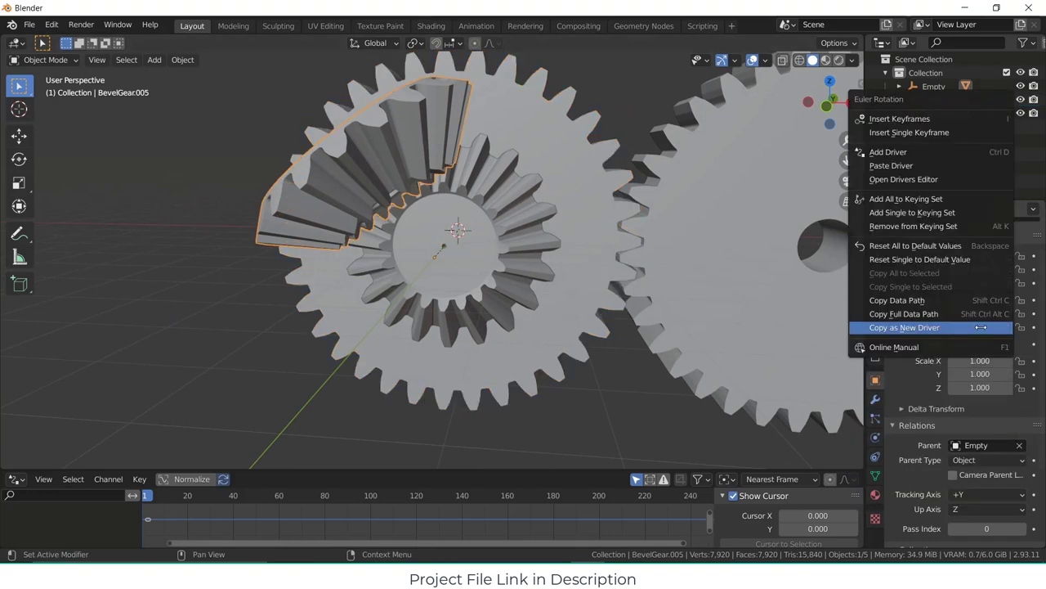
click(891, 166)
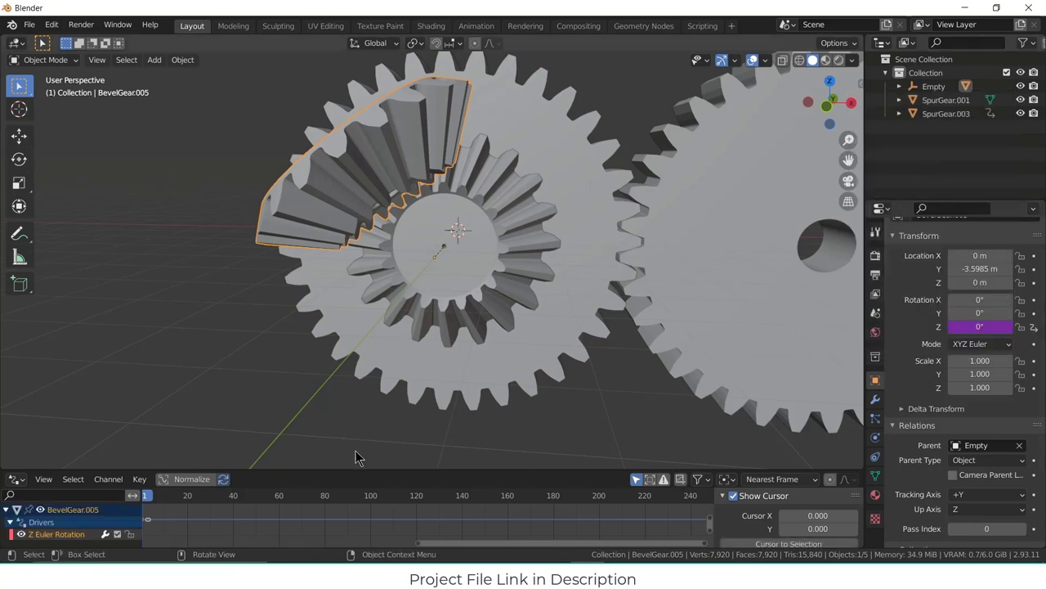
- Turn SpurGear.001 to -46.1° on Y so BevelGear.005 follows to -46.1° on Z
drag(367, 472, 364, 325)
click(592, 199)
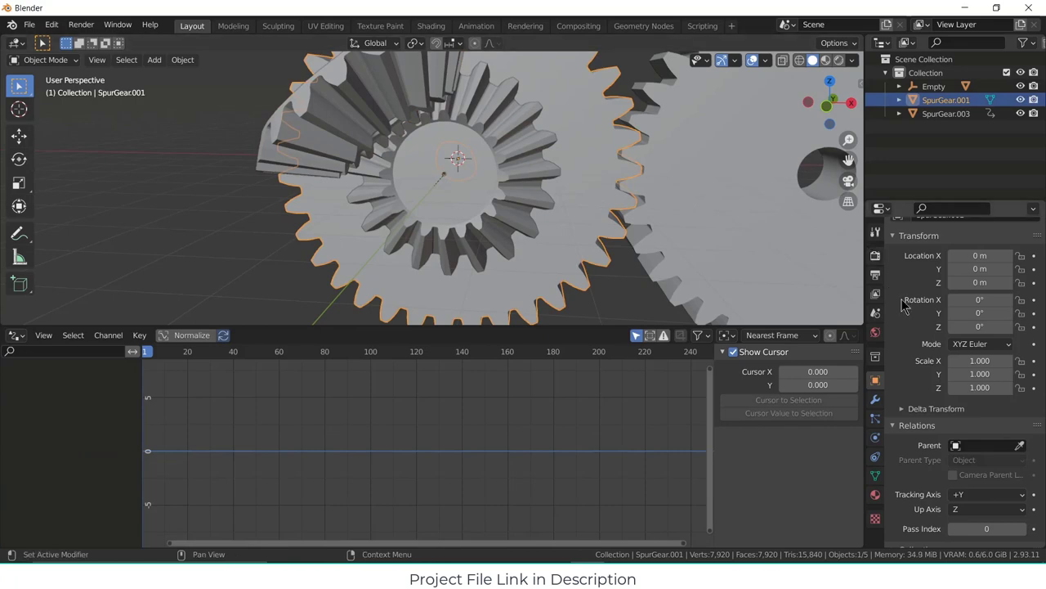
drag(977, 313, 1034, 313)
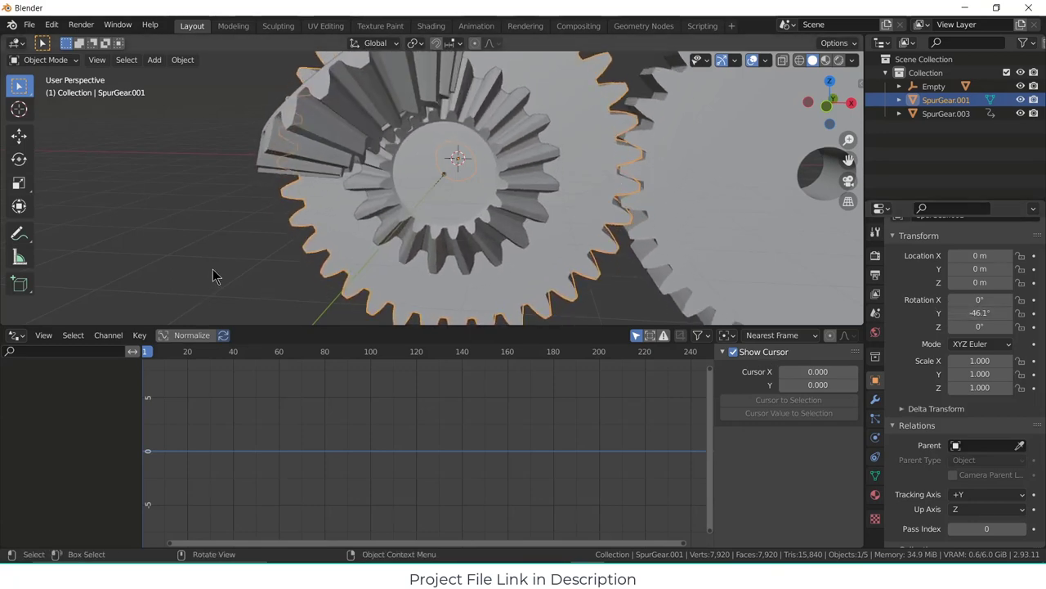
- Restore the editor layout and select BevelGear.005
drag(296, 326, 296, 440)
scroll(393, 245, down, 4)
middle_drag(401, 270, 439, 227)
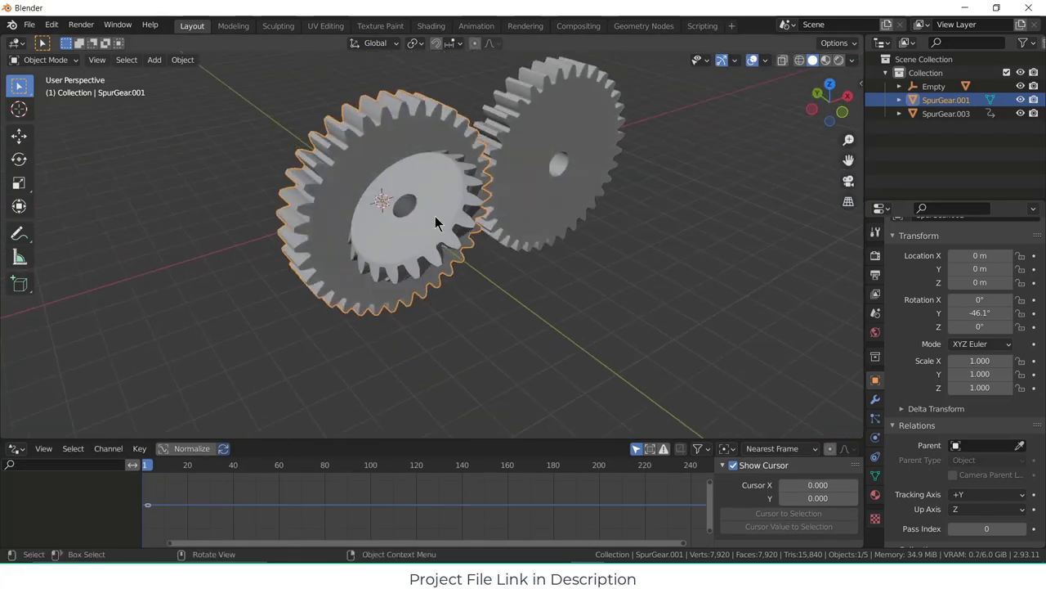
click(442, 219)
middle_drag(544, 306, 659, 335)
- In Edit Mode, add an edge loop around the bevel gear's central hole
key(Tab)
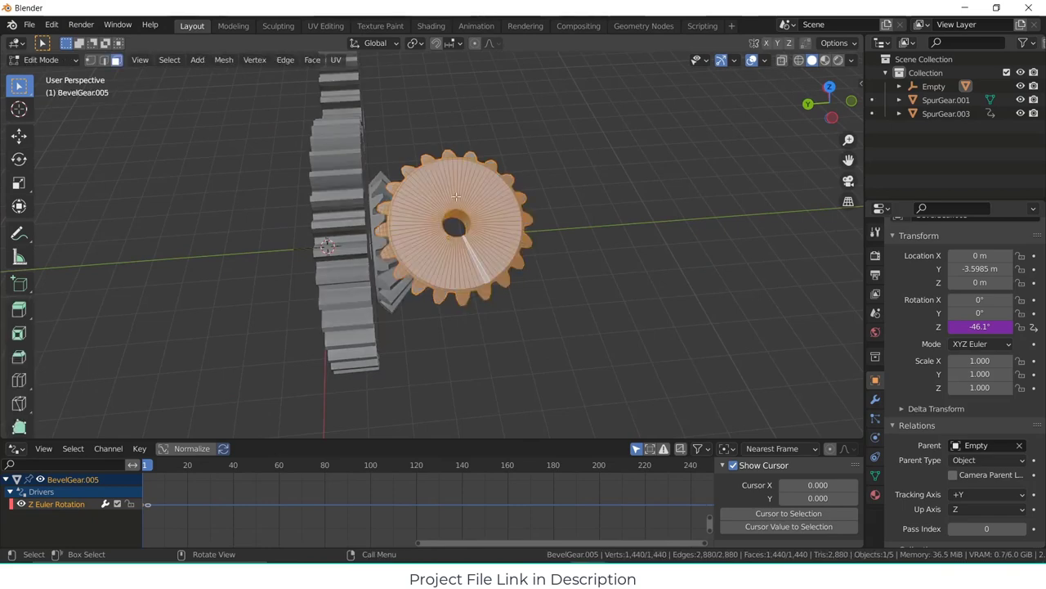
scroll(511, 203, up, 2)
key(2)
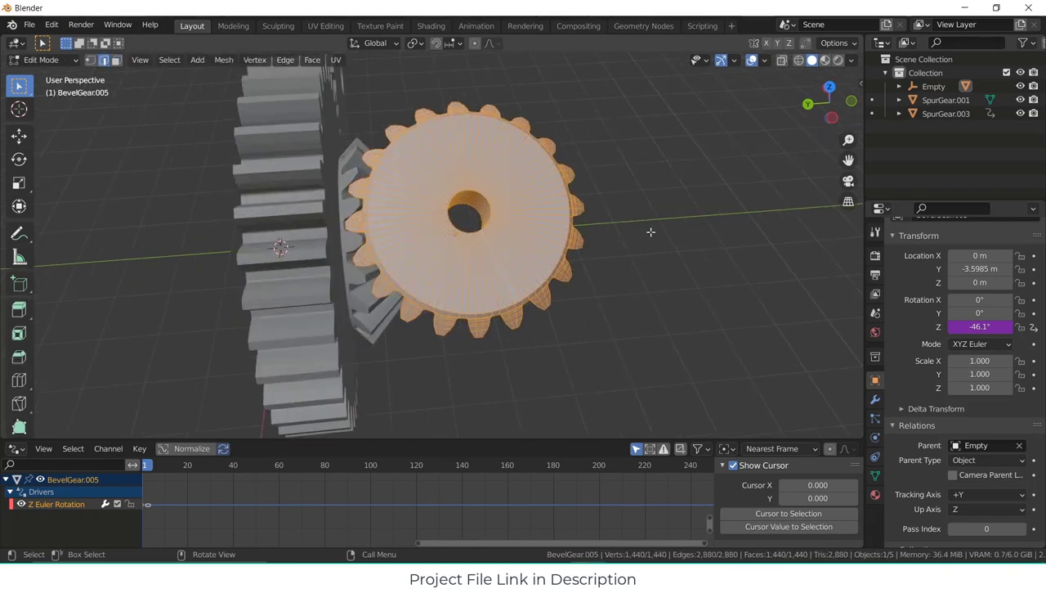
key(alt+a)
key(ctrl+r)
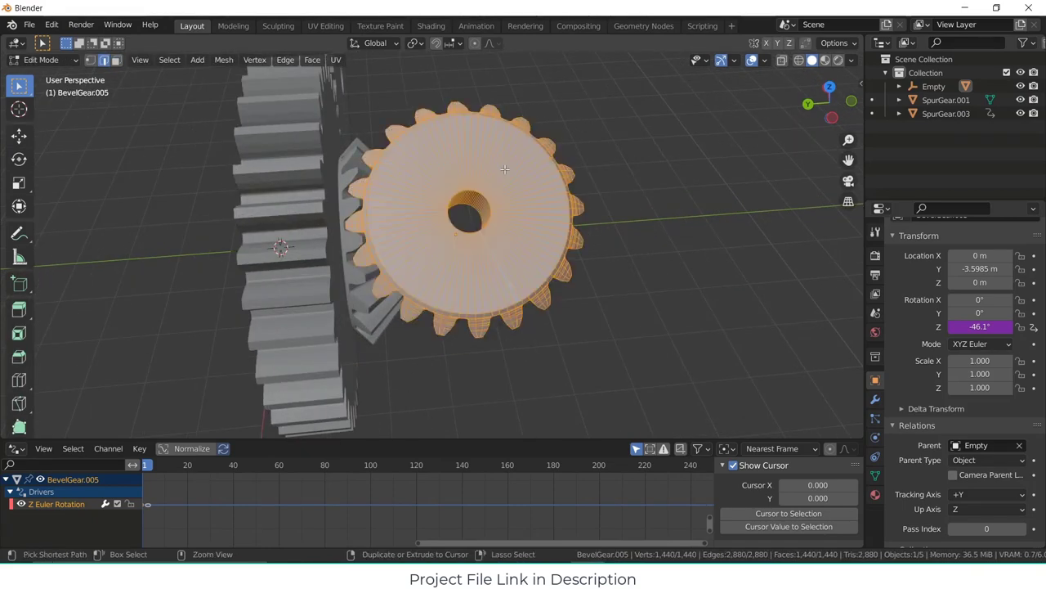
click(504, 168)
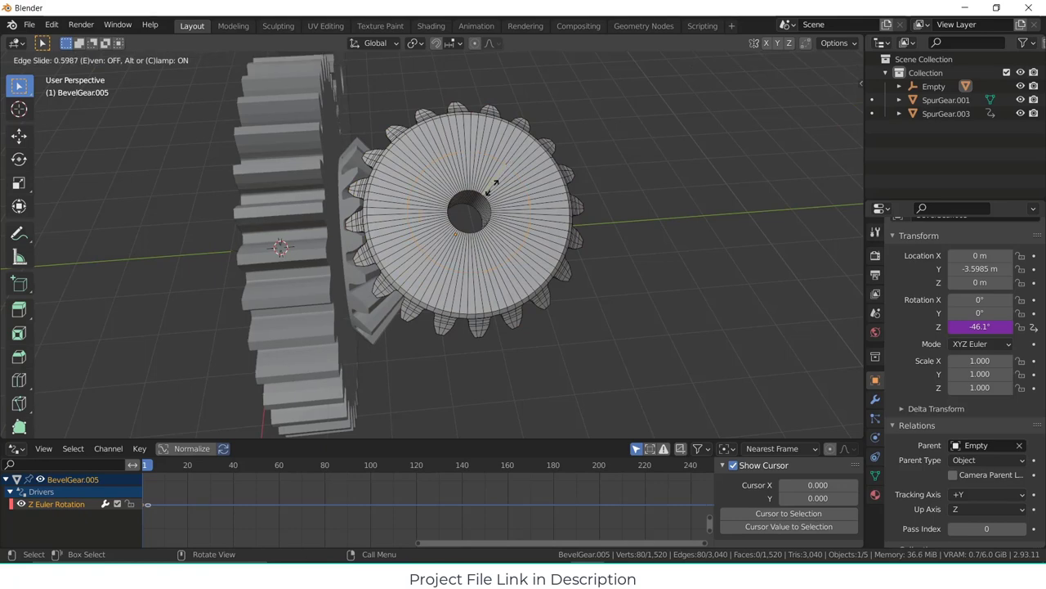
click(492, 187)
key(alt+a)
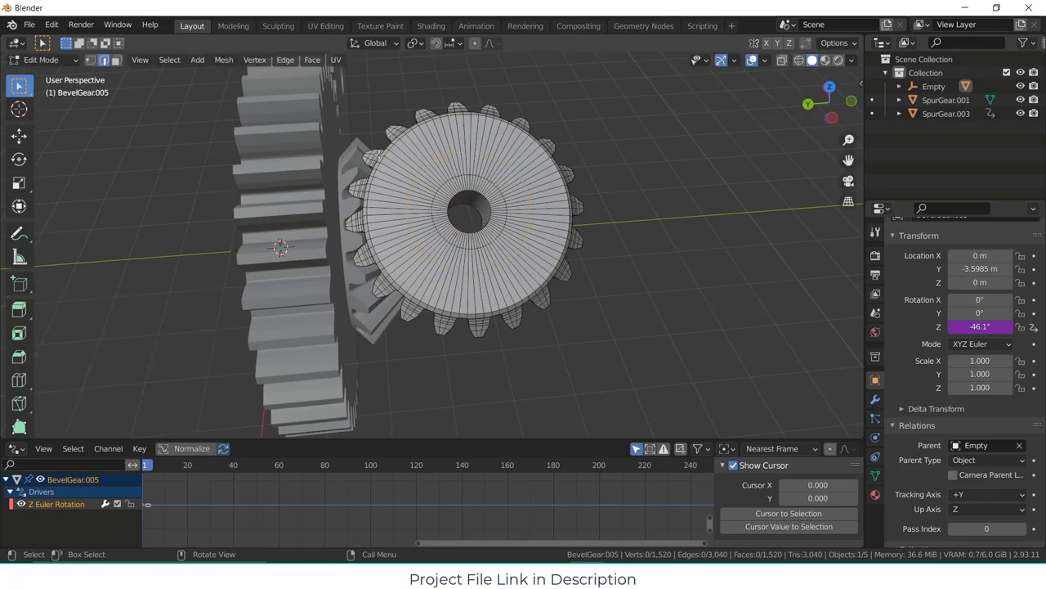
- Circle-select the ring of faces around the hole and extrude it into a short shaft
scroll(379, 156, up, 6)
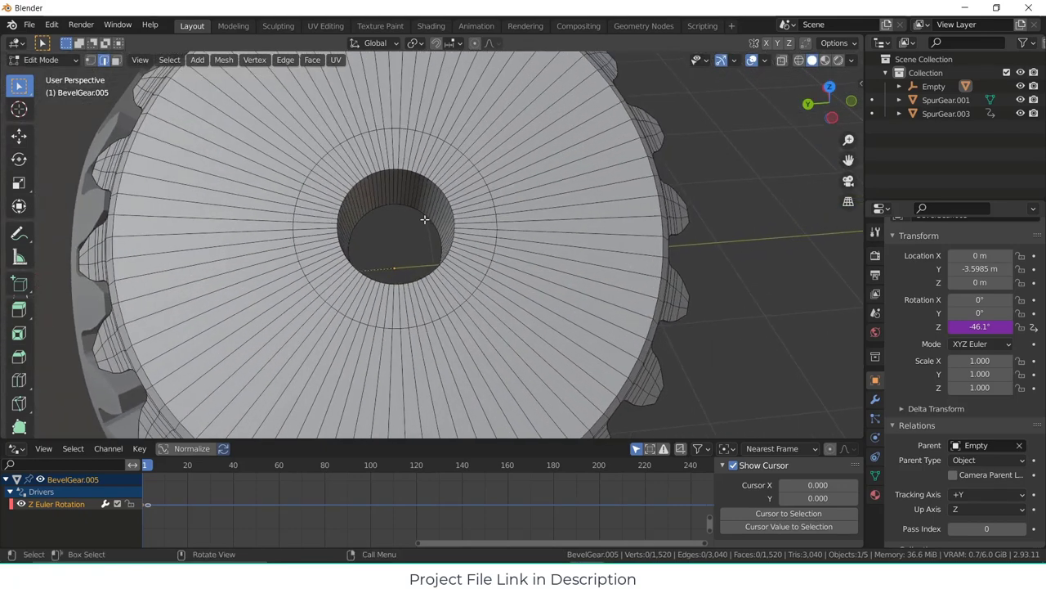
key(3)
key(c)
drag(444, 170, 377, 150)
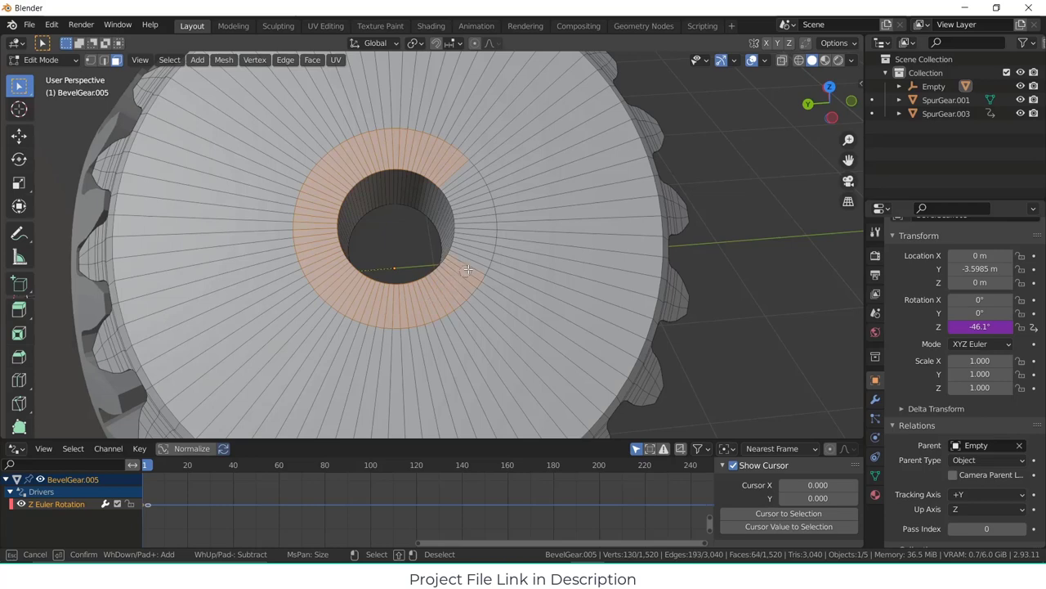
drag(471, 237, 468, 196)
right_click(461, 180)
mouse_move(462, 232)
middle_down()
mouse_move(425, 241)
mouse_move(457, 245)
middle_up()
key(e)
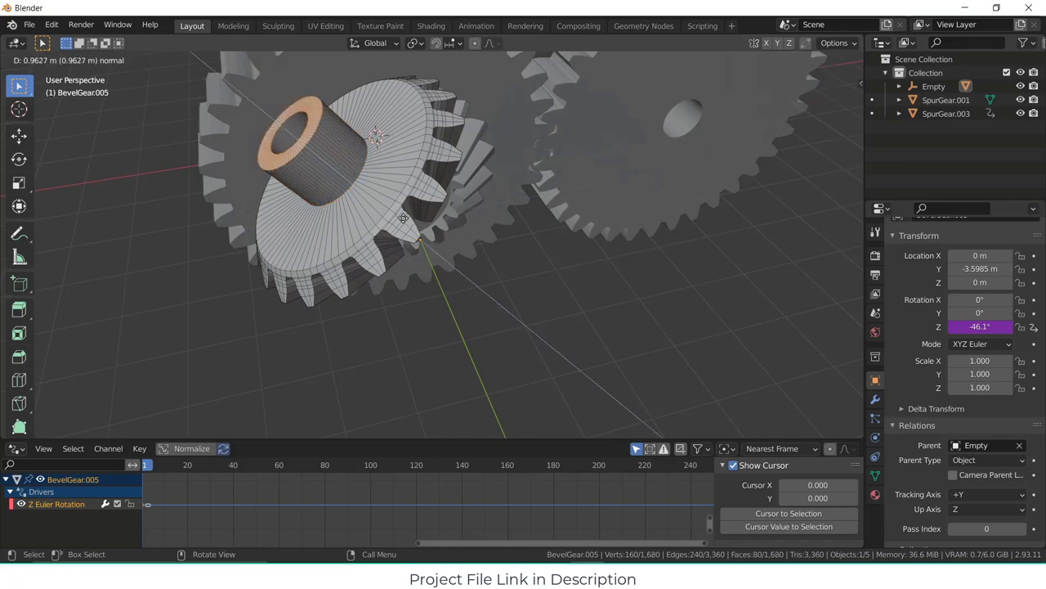
click(403, 219)
- Select the loop of faces lining the bevel gear's bore
key(alt+a)
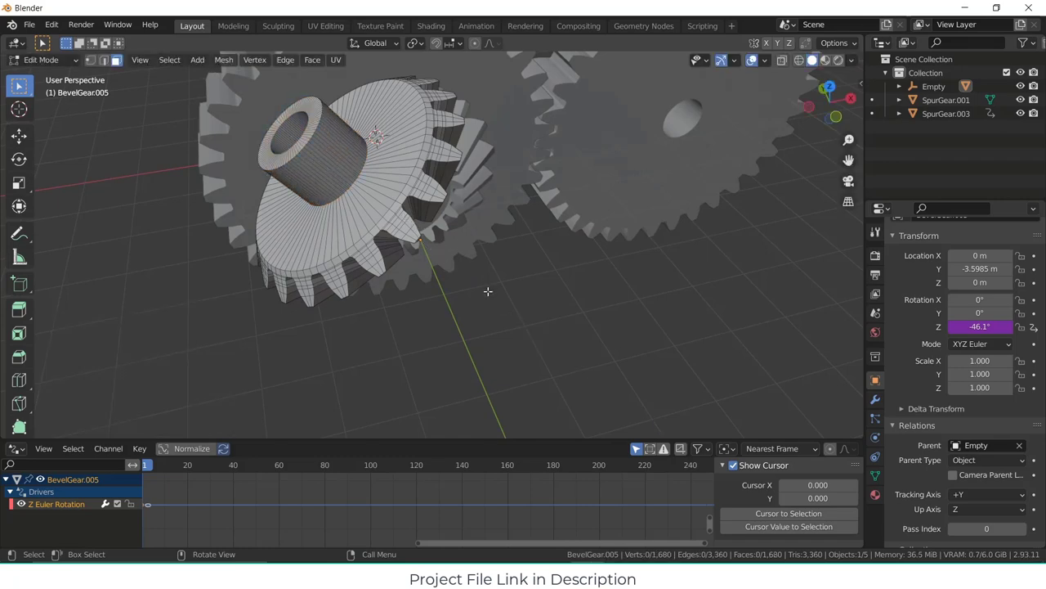
middle_drag(490, 287, 563, 276)
scroll(611, 278, up, 2)
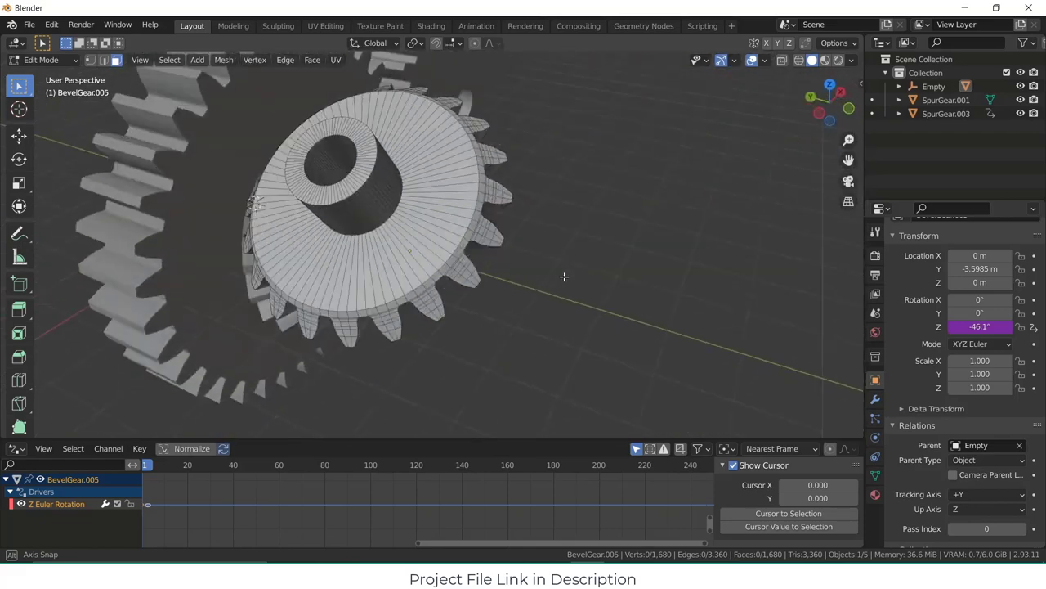
middle_drag(656, 270, 482, 245)
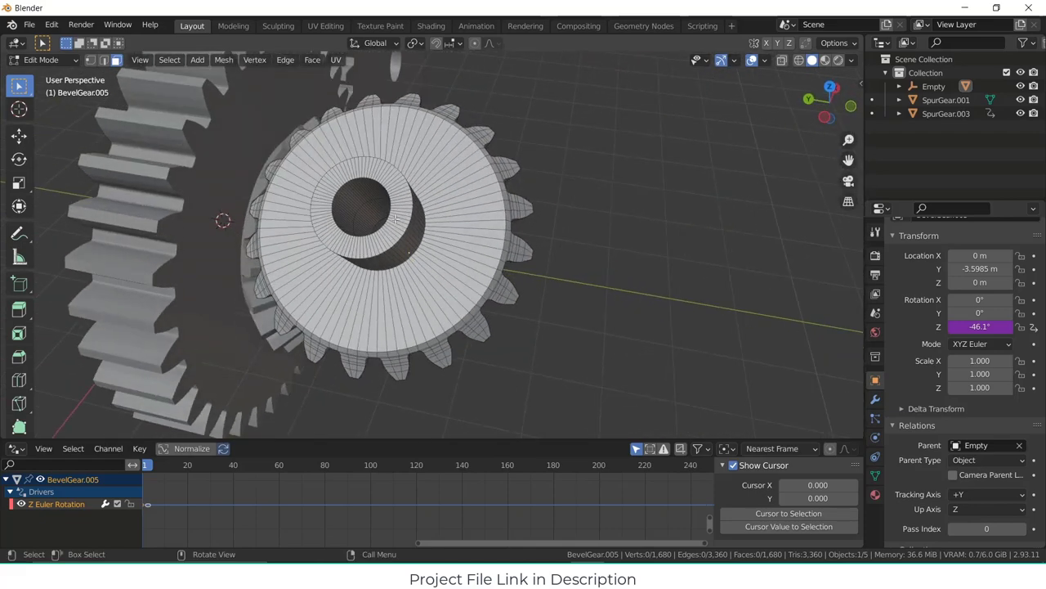
scroll(306, 192, up, 2)
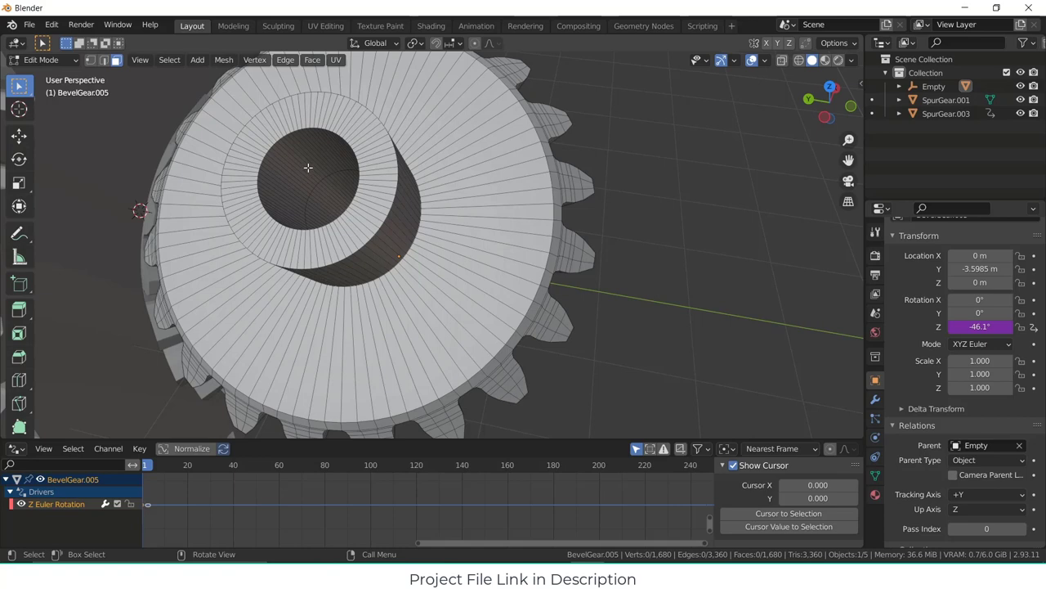
alt+click(305, 162)
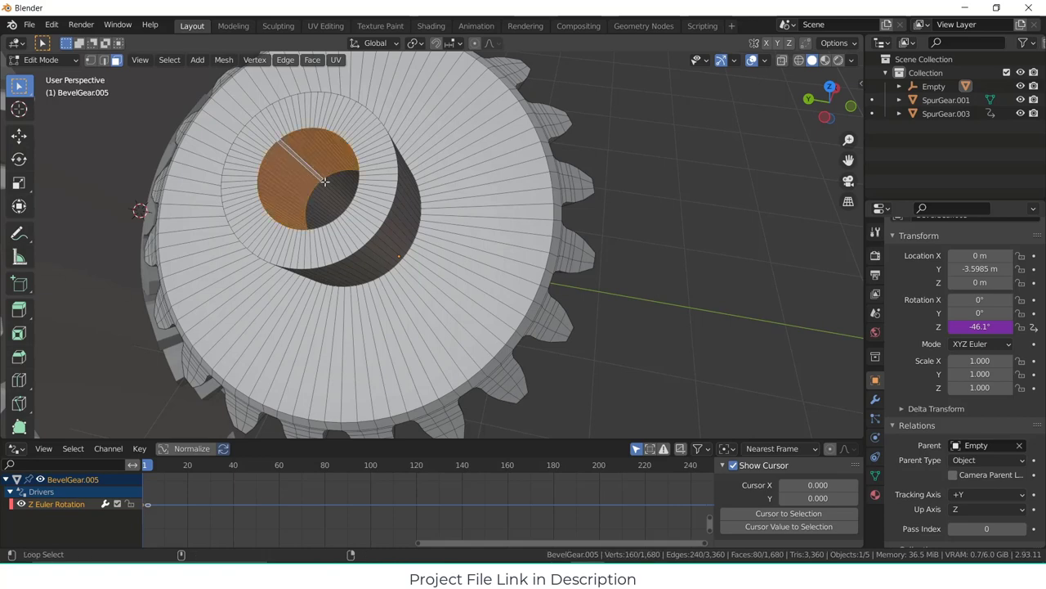
middle_drag(305, 162, 477, 221)
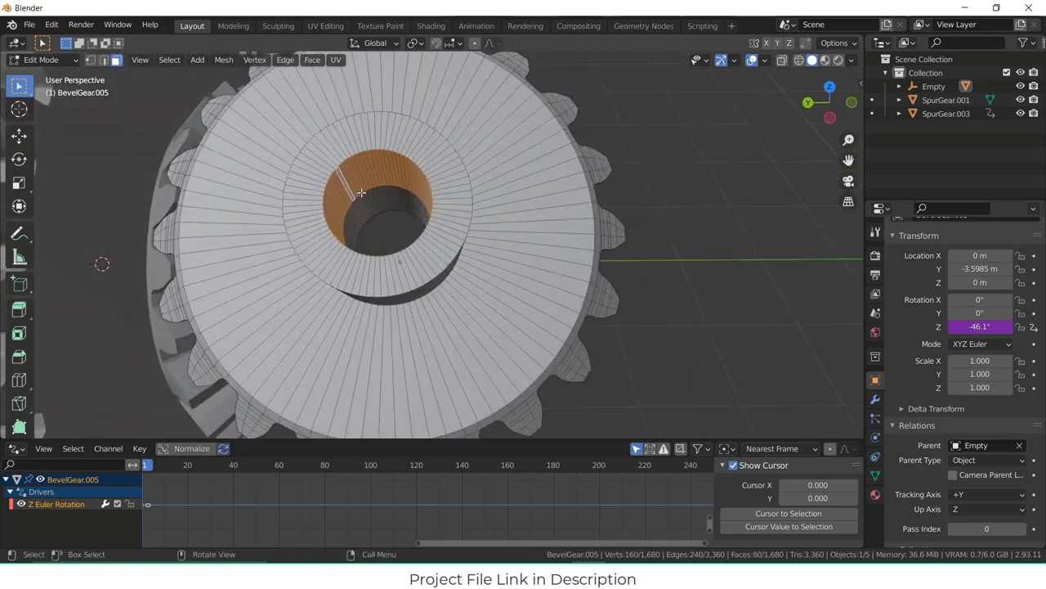
- Duplicate the bore faces in place, separate them into BevelGear.002, and select it in Object Mode
key(shift+d)
right_click(477, 221)
key(p)
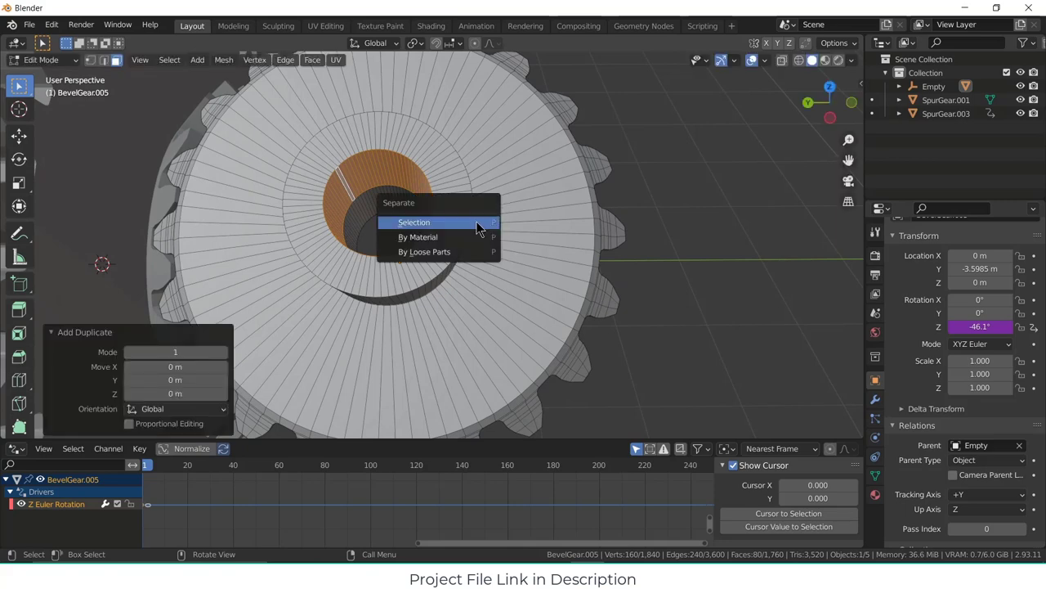
click(479, 228)
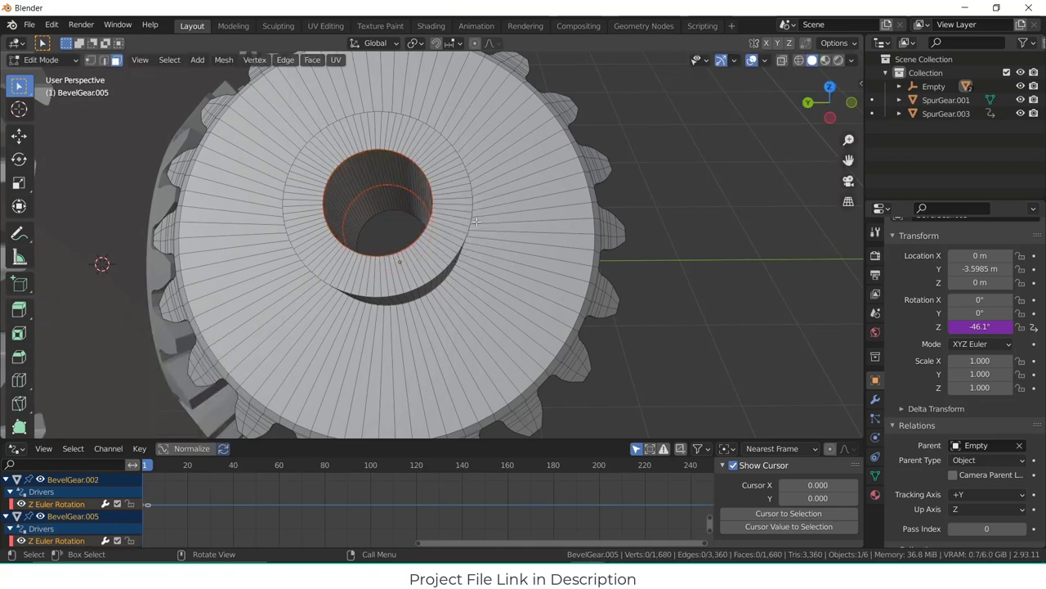
key(Tab)
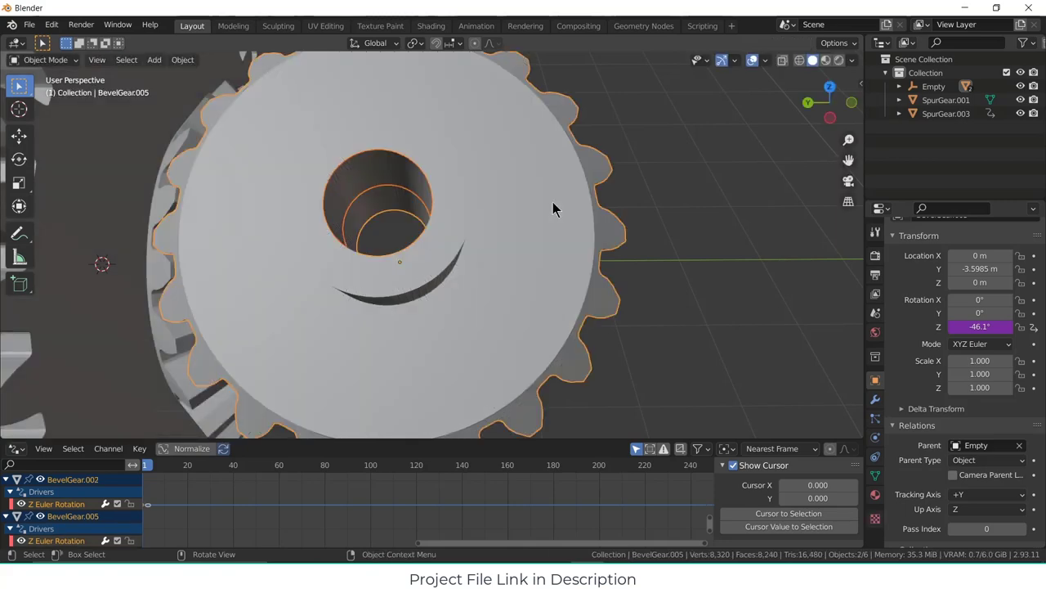
click(375, 178)
- Stretch BevelGear.002 along Z into a longer shaft
key(s)
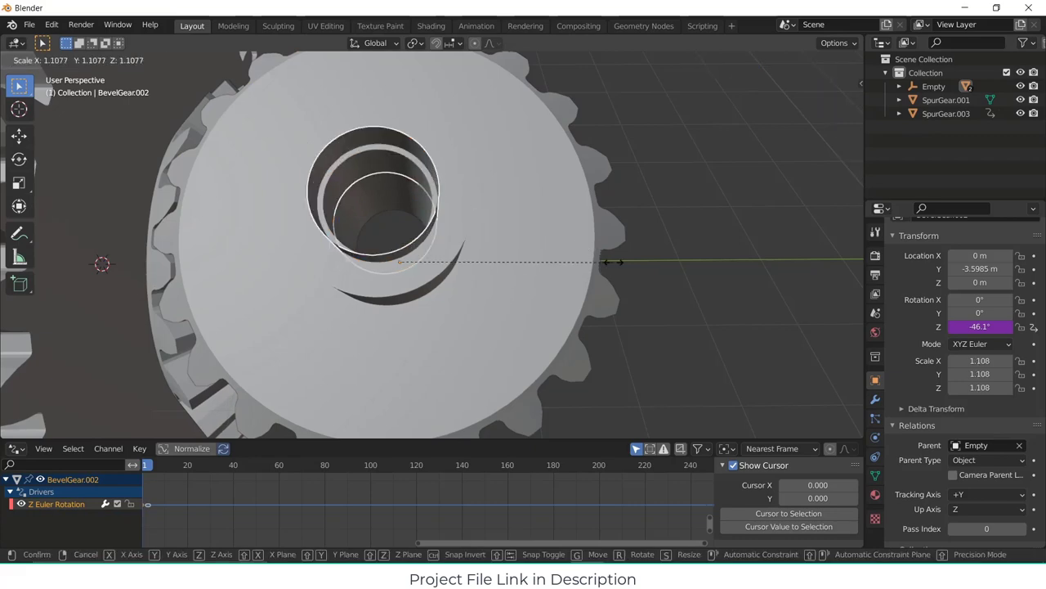
key(Escape)
scroll(619, 276, down, 3)
middle_drag(582, 294, 516, 285)
key(s)
key(z)
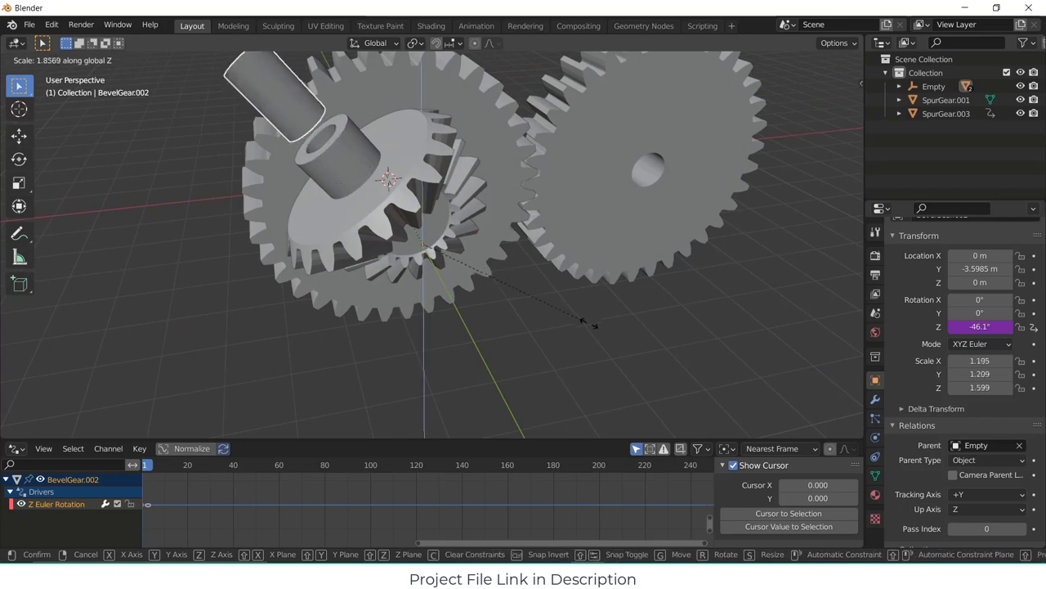
click(654, 353)
scroll(654, 354, down, 2)
scroll(615, 319, down, 3)
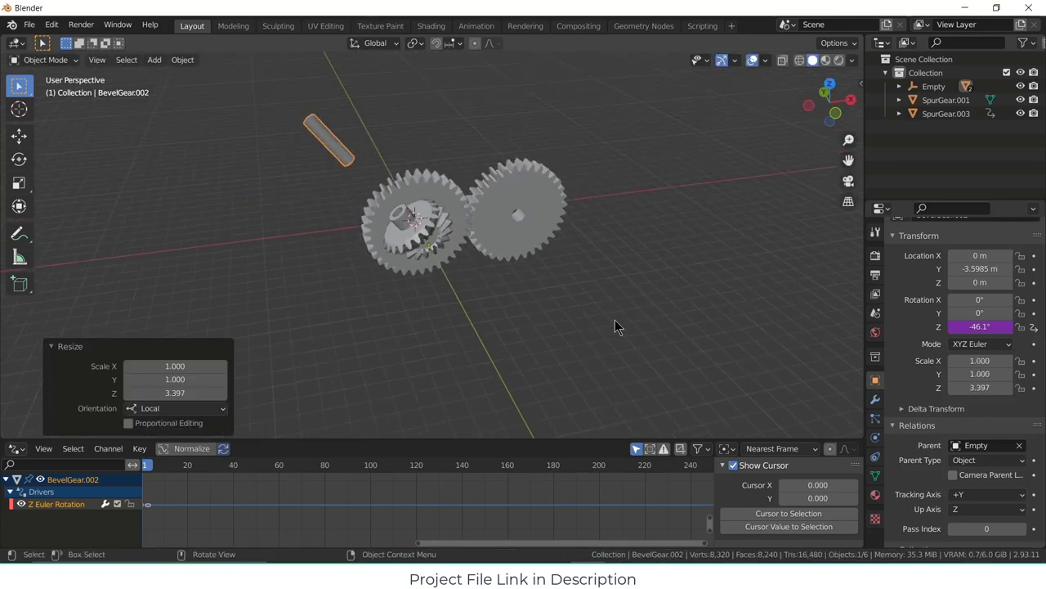
key(s)
key(z)
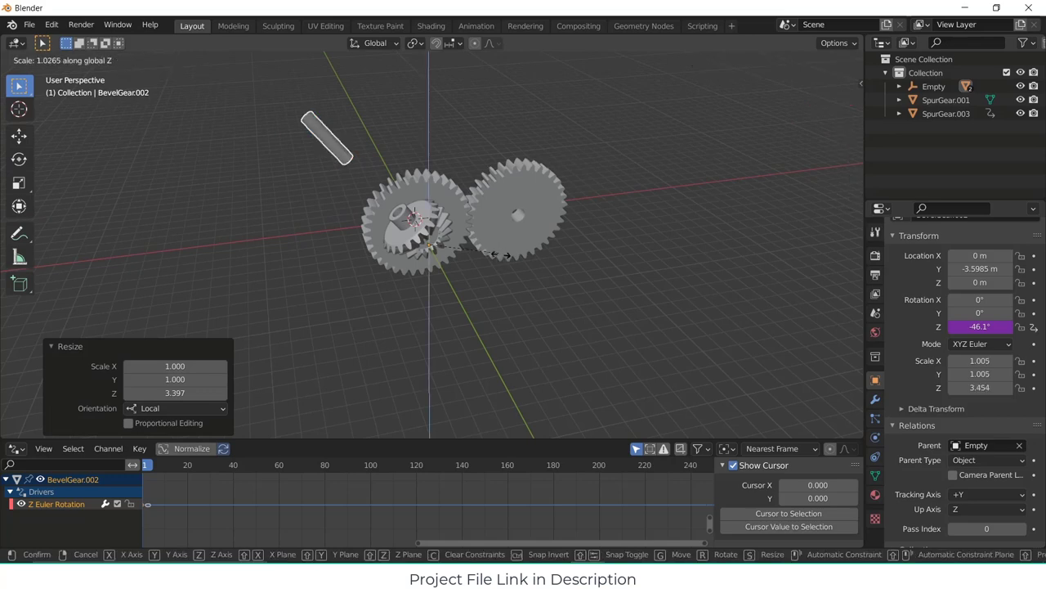
click(651, 350)
scroll(572, 294, down, 2)
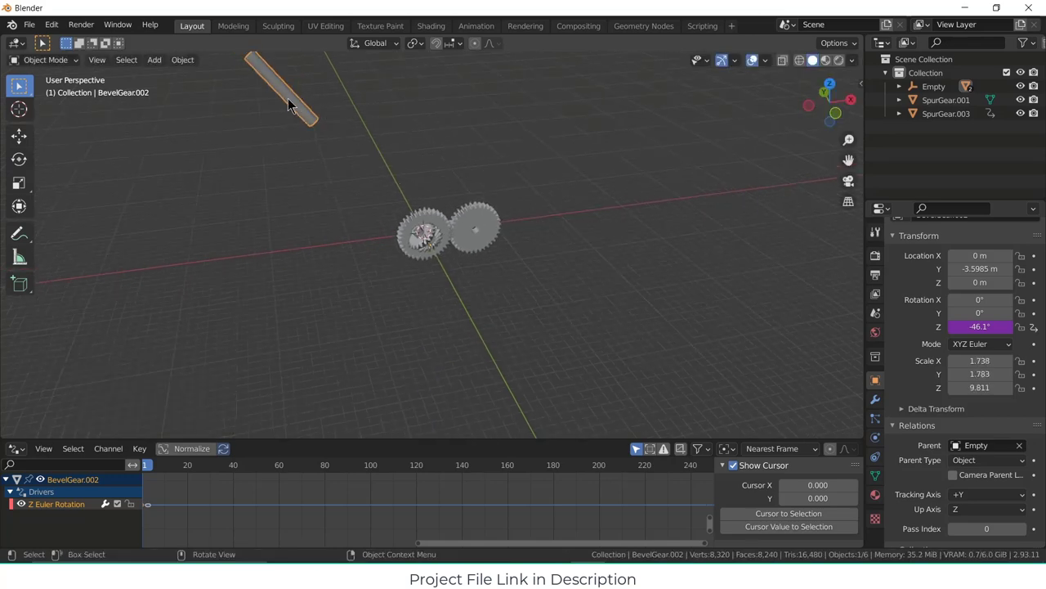
- Set the shaft's origin to its geometry and slide it along Z onto the gears
click(183, 60)
mouse_move(197, 90)
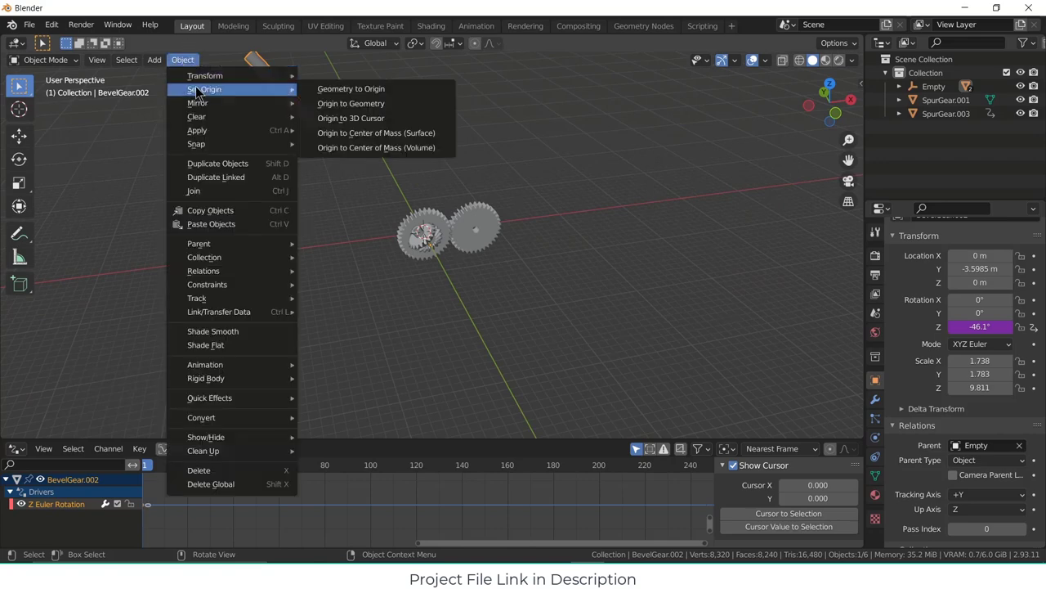
click(350, 104)
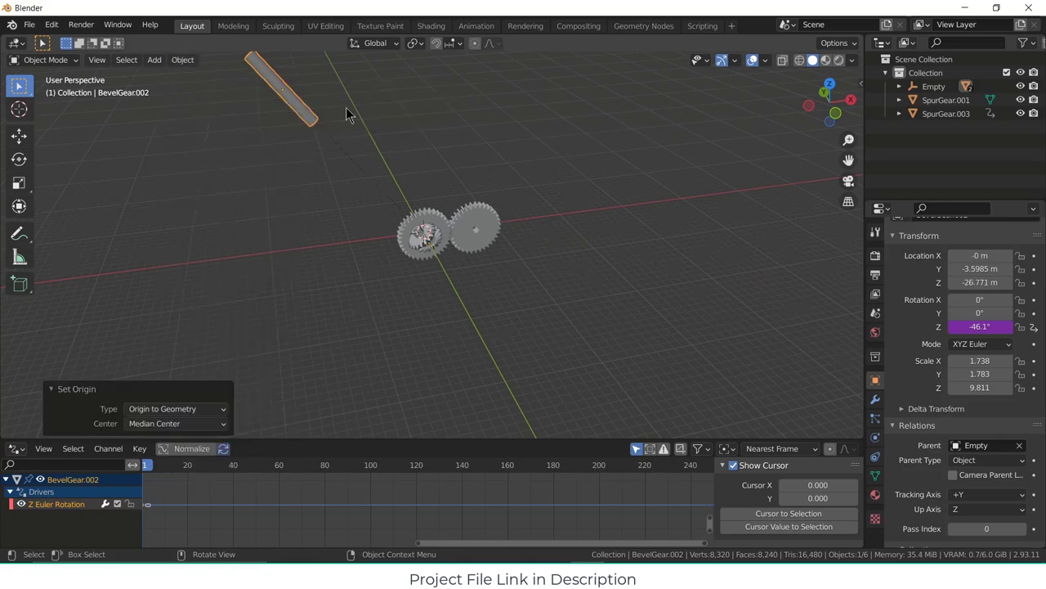
key(g)
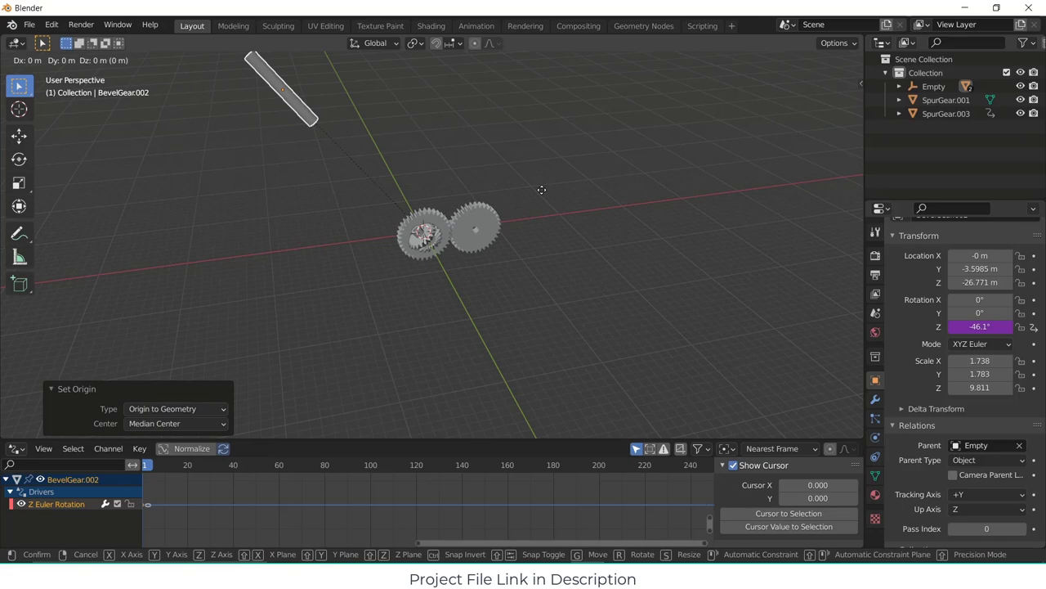
key(z)
key(z)
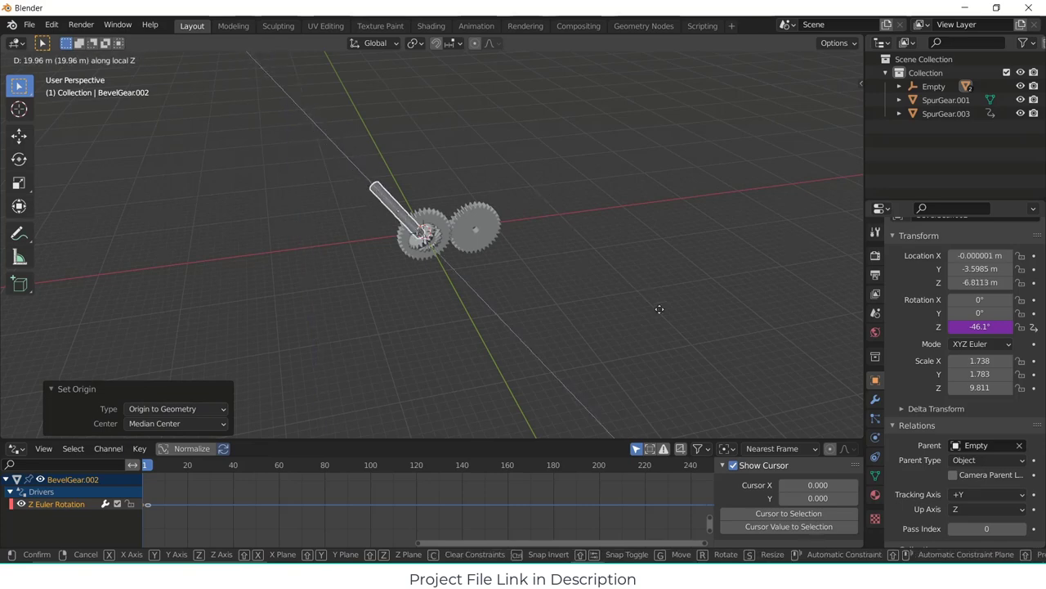
click(663, 306)
scroll(403, 204, up, 5)
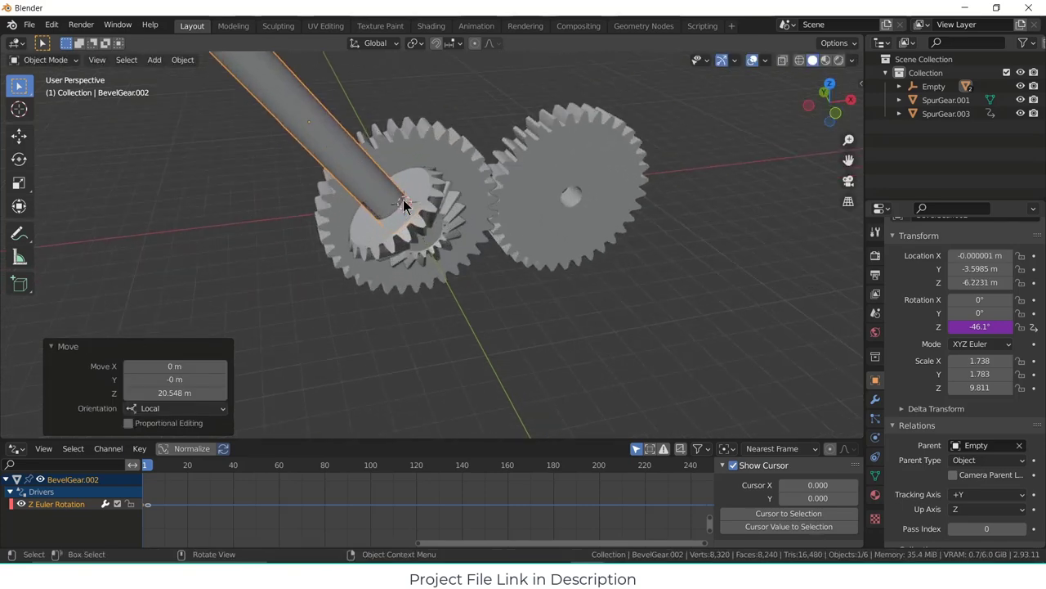
scroll(404, 200, up, 4)
- Scale the shaft to 0.636 and move it 1.5311 m along its axis
key(s)
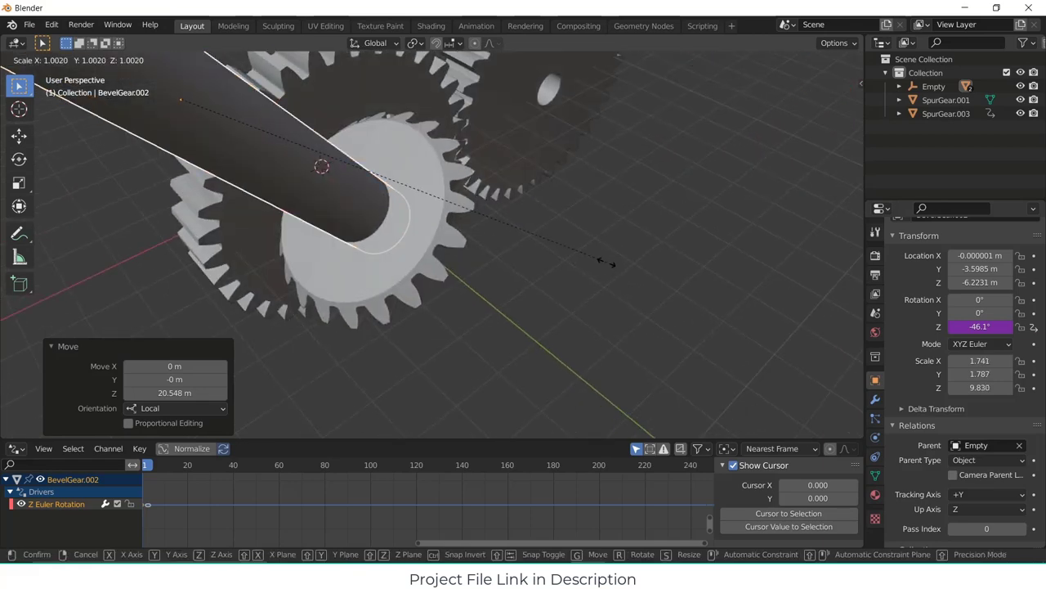
click(442, 225)
middle_drag(441, 225, 375, 182)
scroll(417, 212, down, 2)
scroll(461, 233, up, 2)
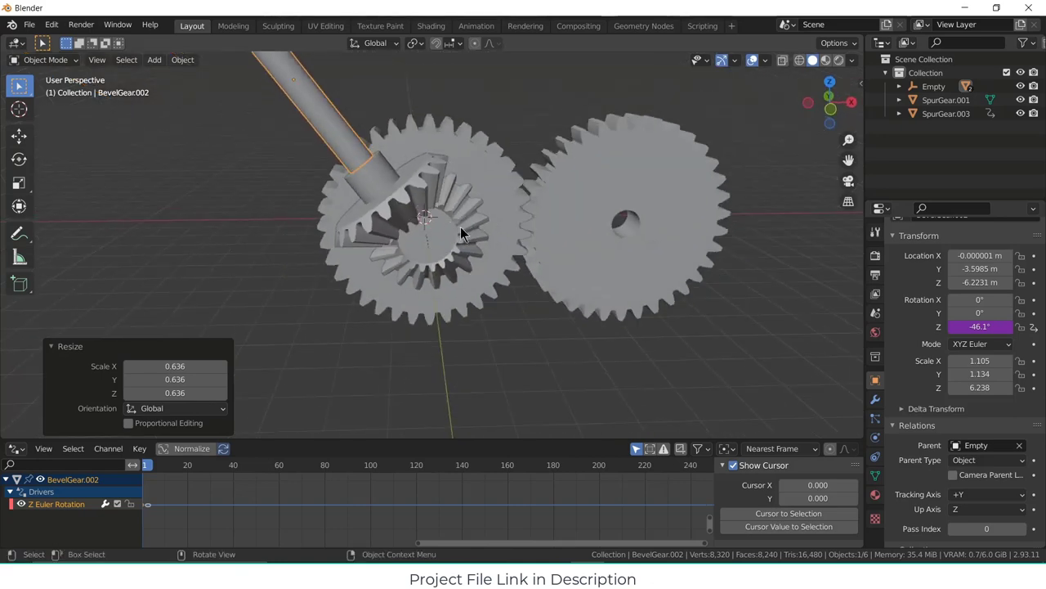
key(g)
key(z)
key(z)
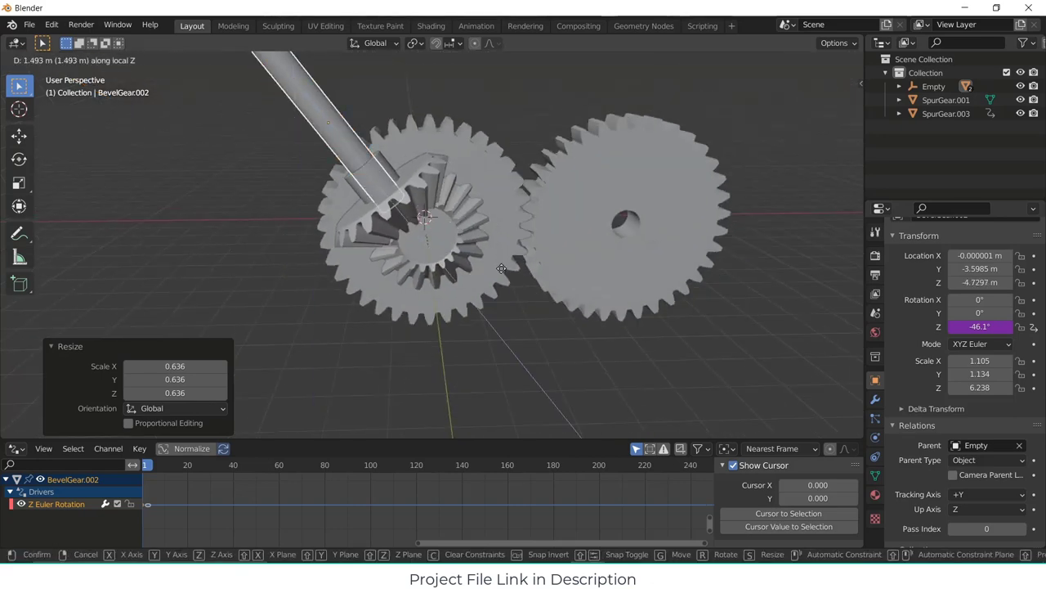
click(507, 265)
scroll(496, 264, down, 3)
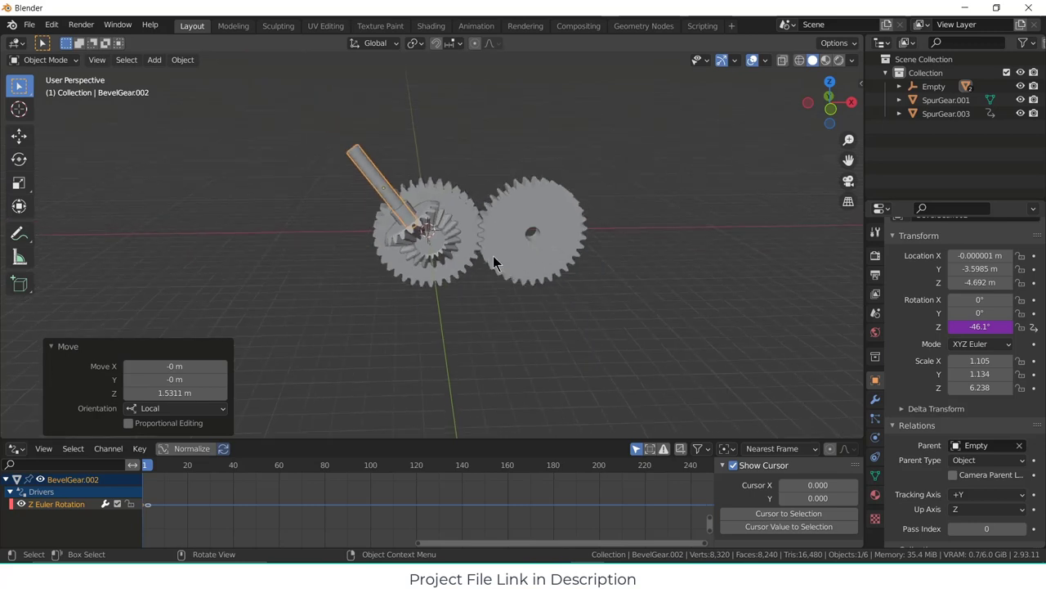
scroll(494, 263, up, 2)
- Lengthen the shaft along Z, then resize it uniformly down to 0.546
key(s)
key(z)
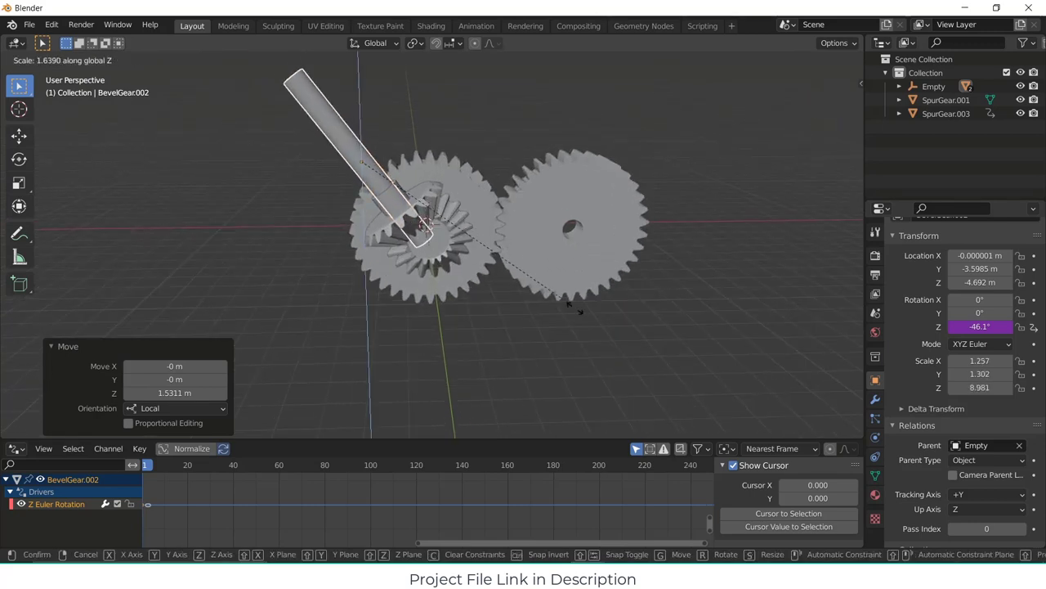
click(640, 360)
key(s)
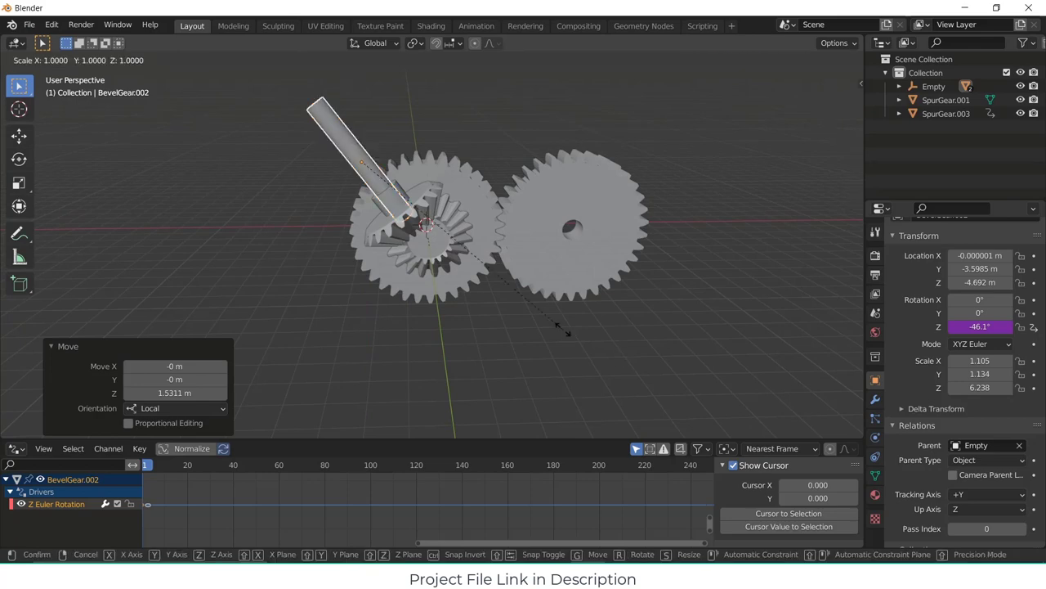
key(z)
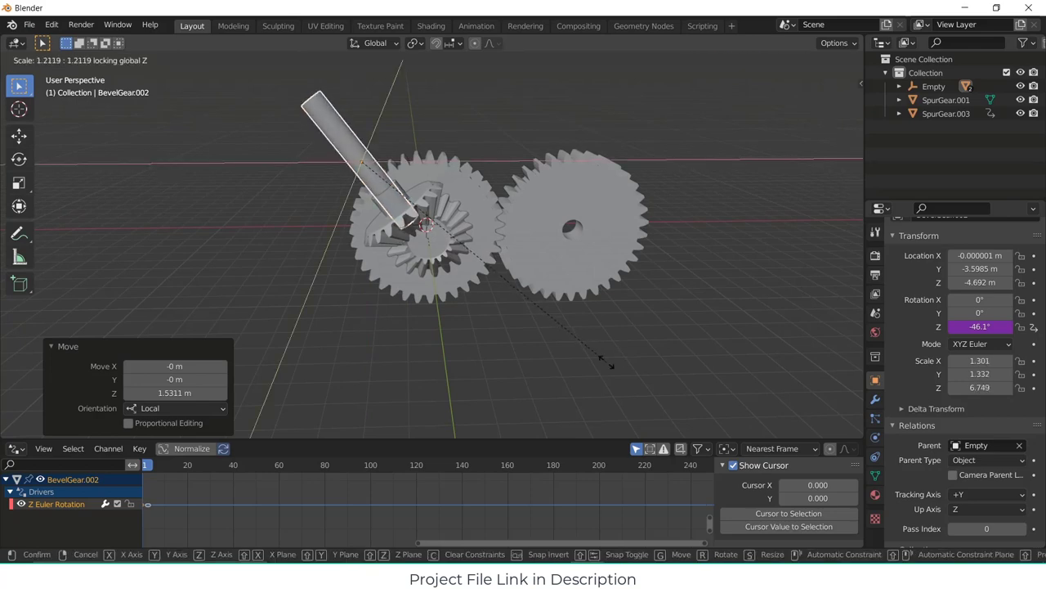
right_click(606, 363)
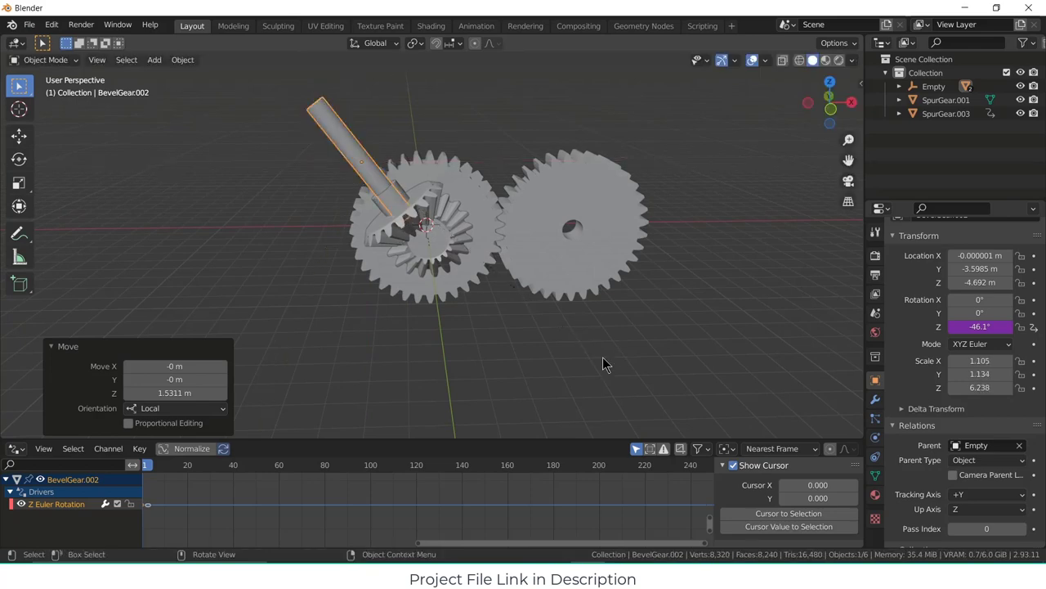
key(s)
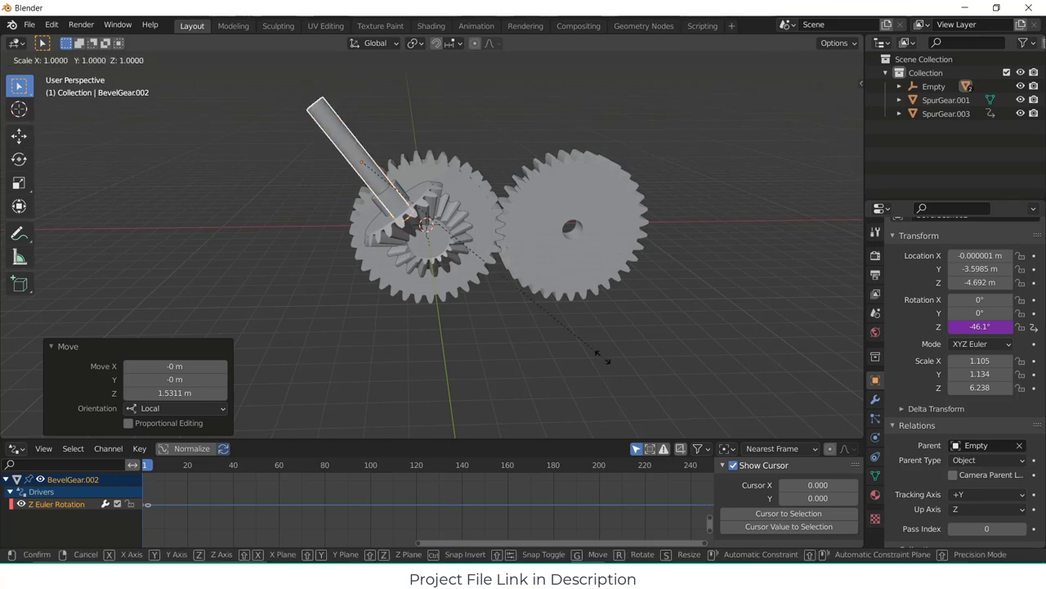
key(z)
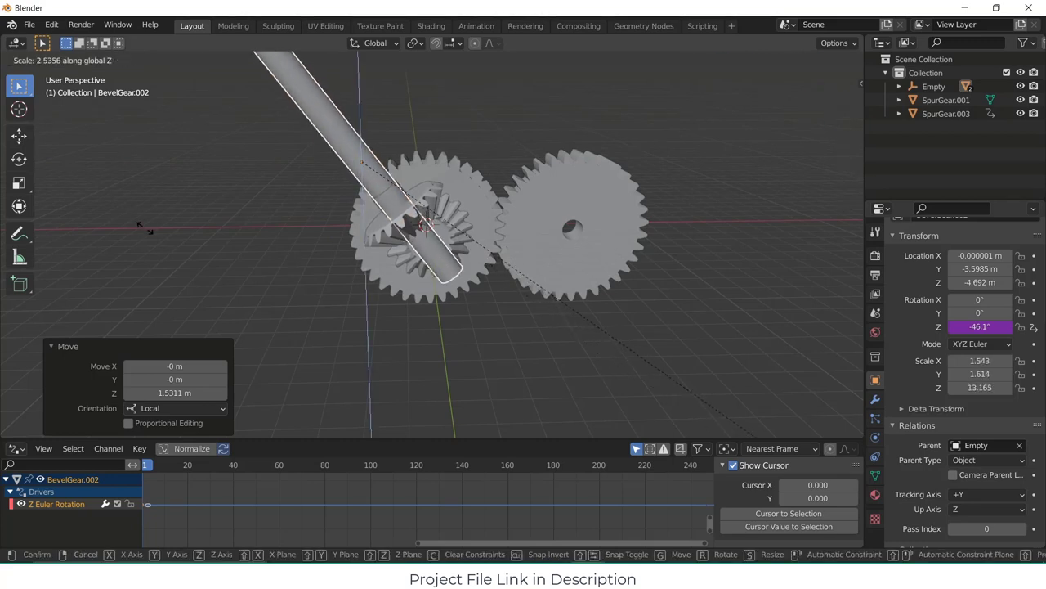
key(Return)
key(s)
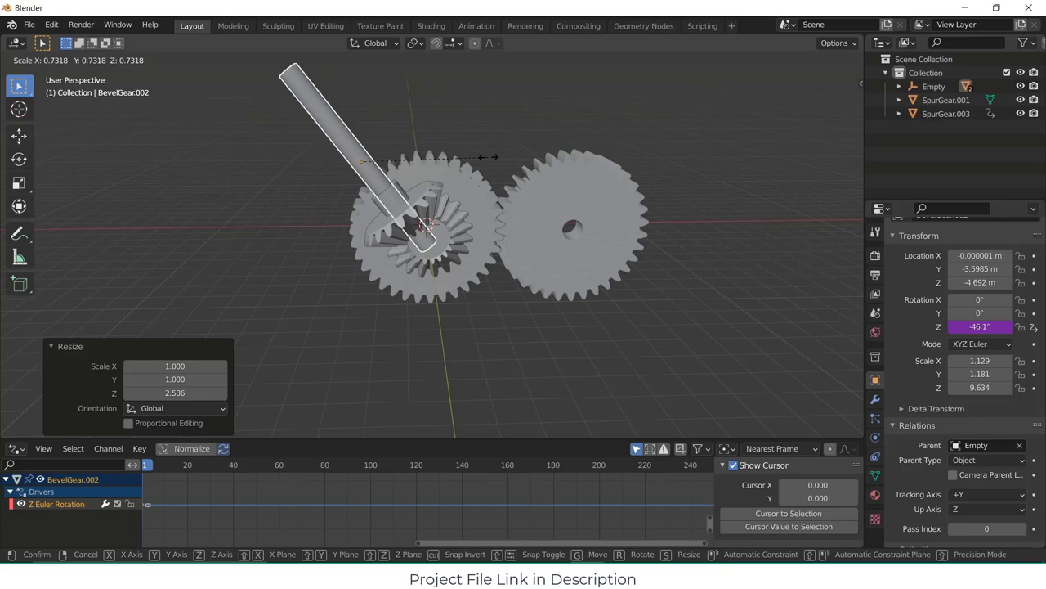
click(488, 157)
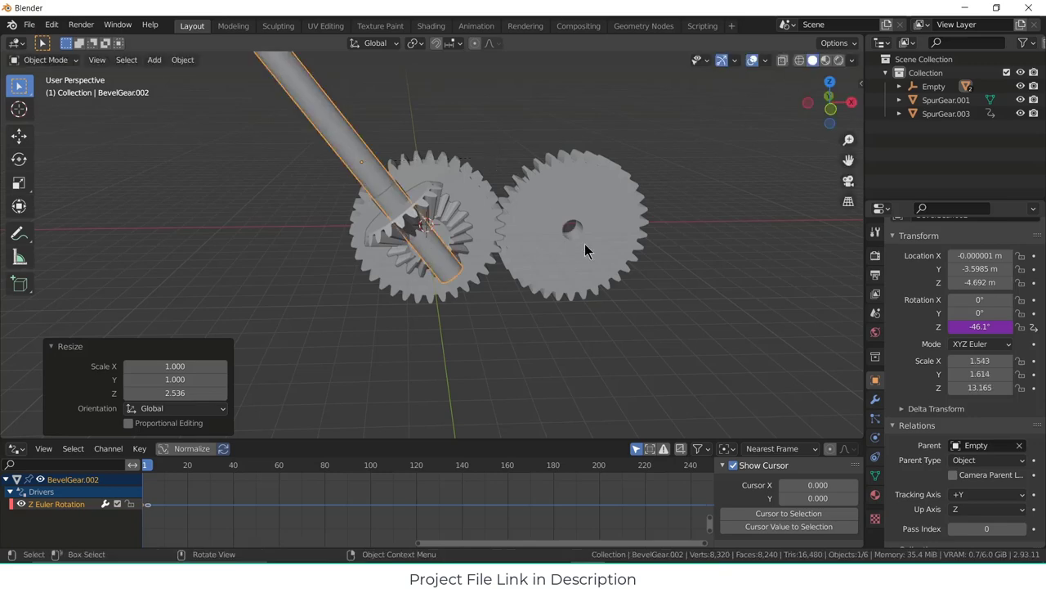
key(s)
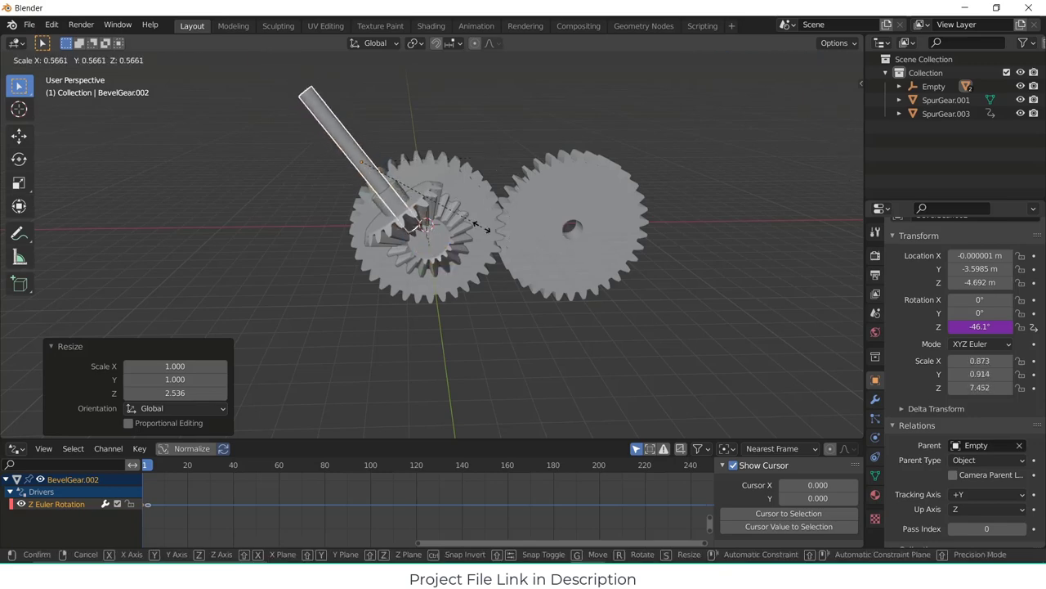
click(464, 232)
- Try another move along the shaft's axis, cancel it, and reselect the shaft
middle_drag(460, 234, 493, 249)
key(g)
key(z)
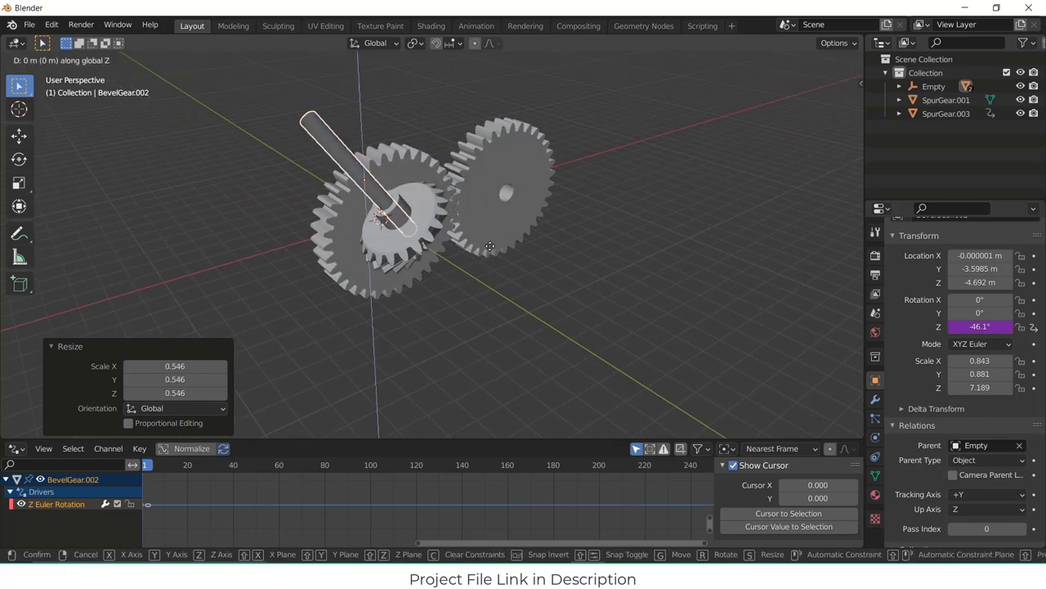
key(z)
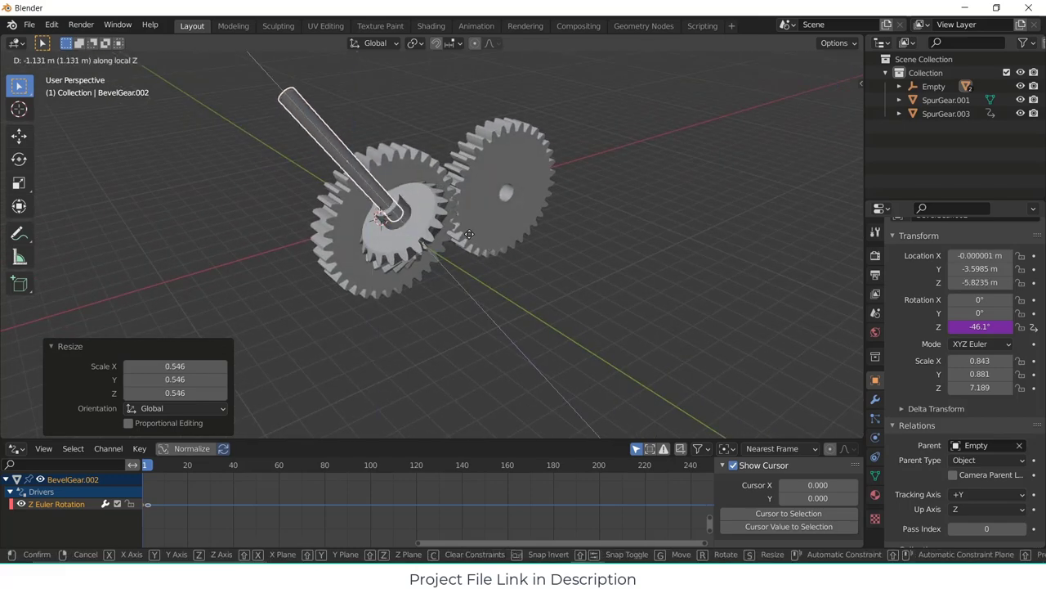
right_click(465, 232)
click(451, 227)
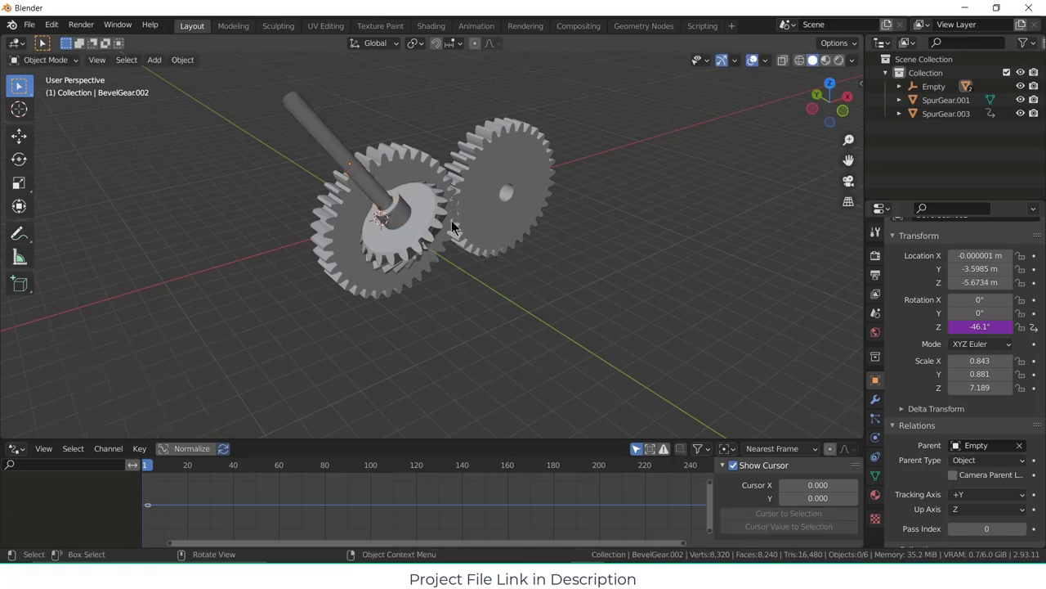
scroll(287, 122, up, 5)
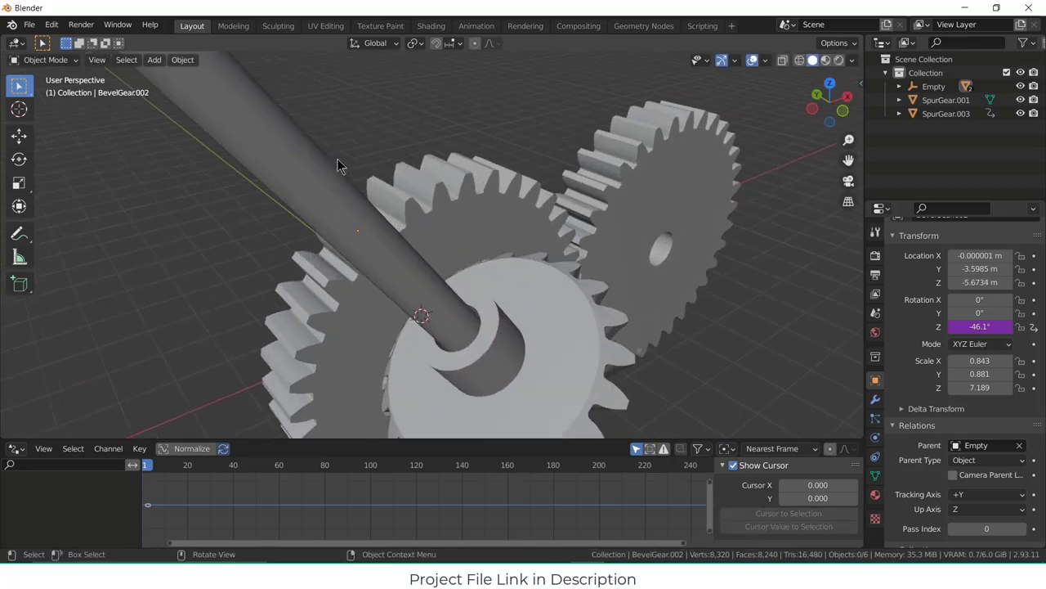
click(327, 171)
scroll(327, 170, down, 4)
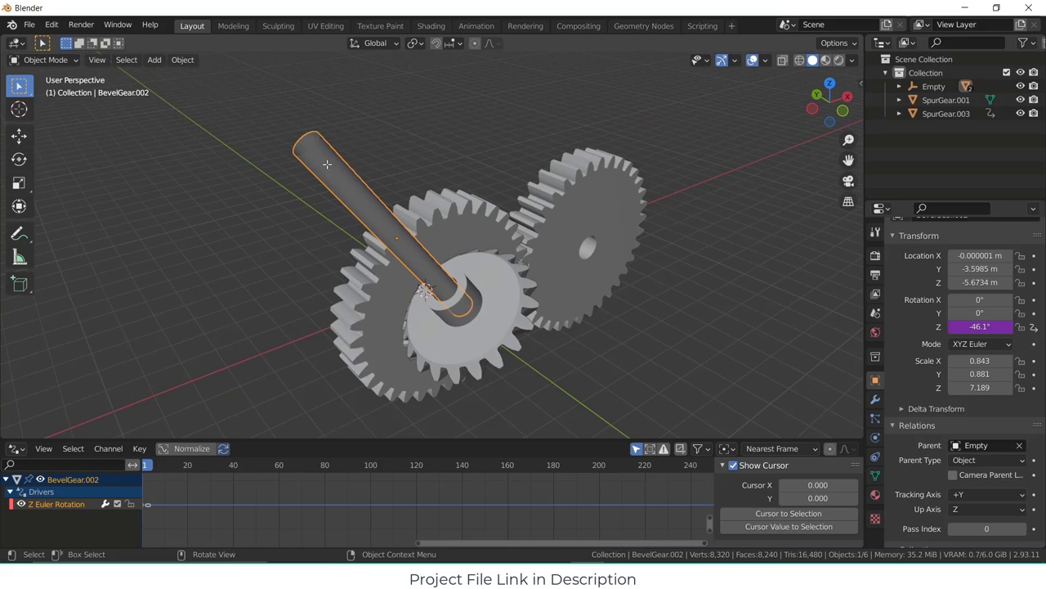
- In Edit Mode, add an edge loop slid near the shaft's end
key(Tab)
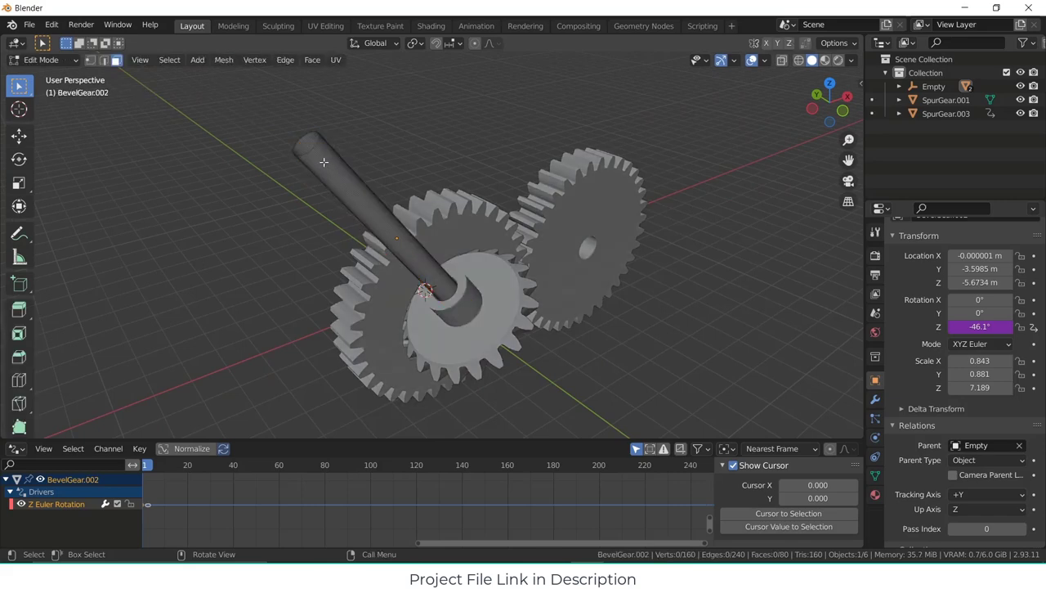
key(a)
key(ctrl+r)
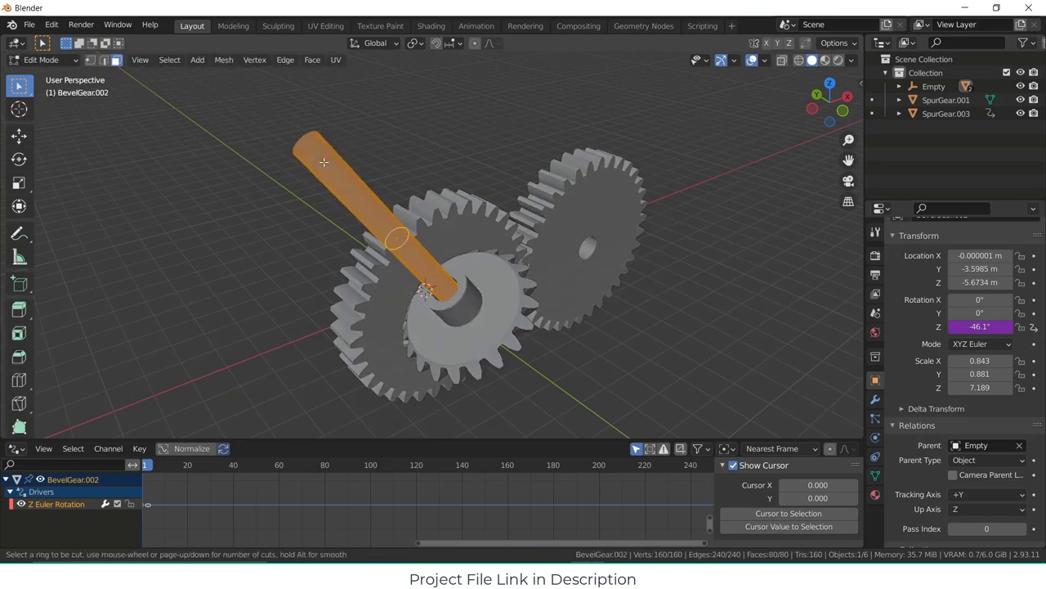
click(324, 163)
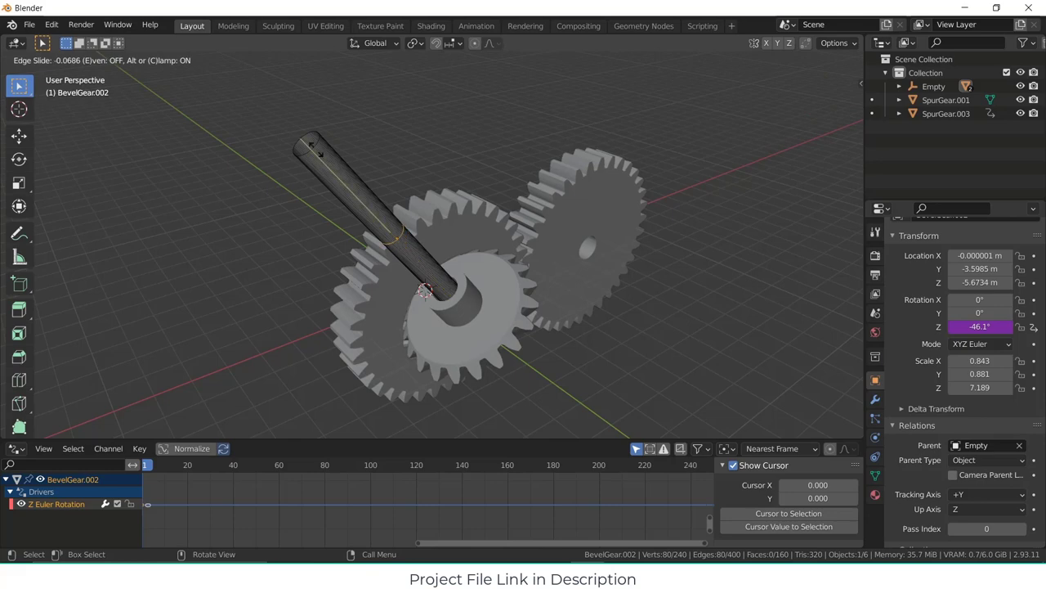
click(253, 87)
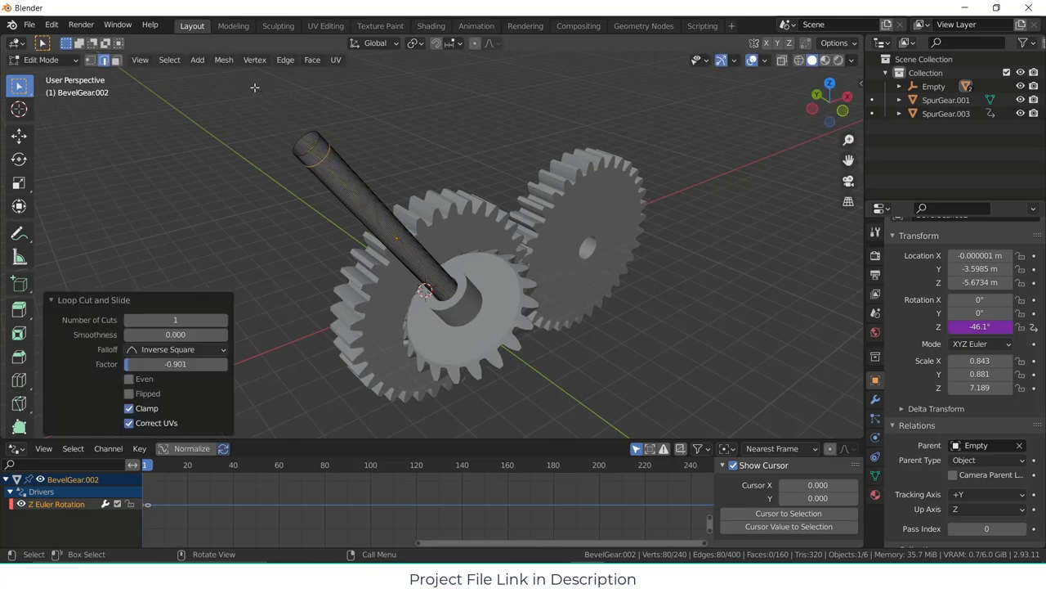
scroll(253, 87, up, 5)
middle_drag(327, 177, 485, 286)
scroll(472, 260, up, 2)
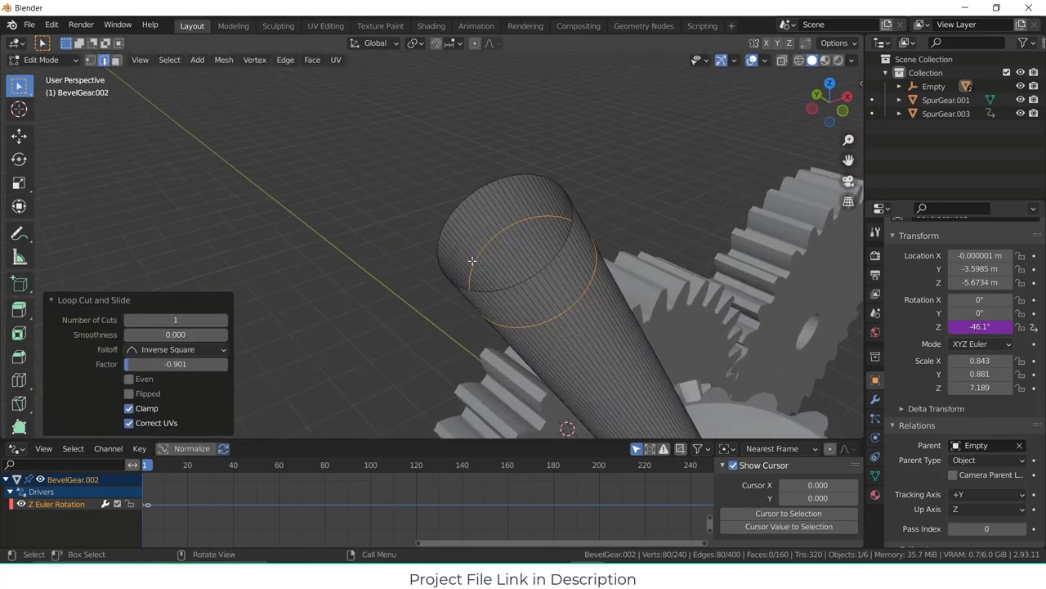
- Add a second edge loop near the end and select the open top rim loop
key(a)
key(ctrl+r)
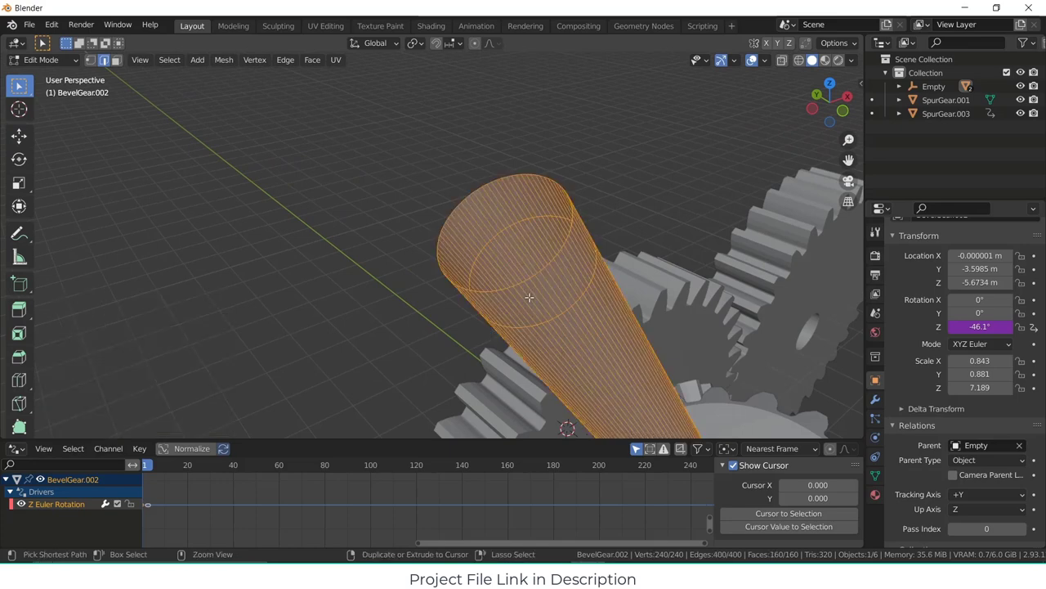
click(529, 296)
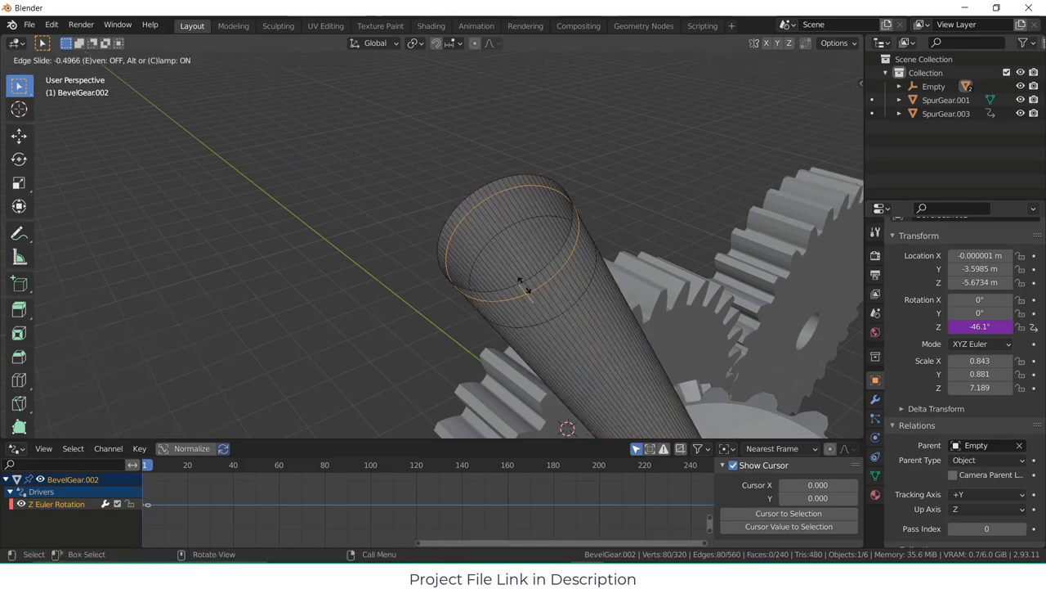
click(518, 280)
click(614, 218)
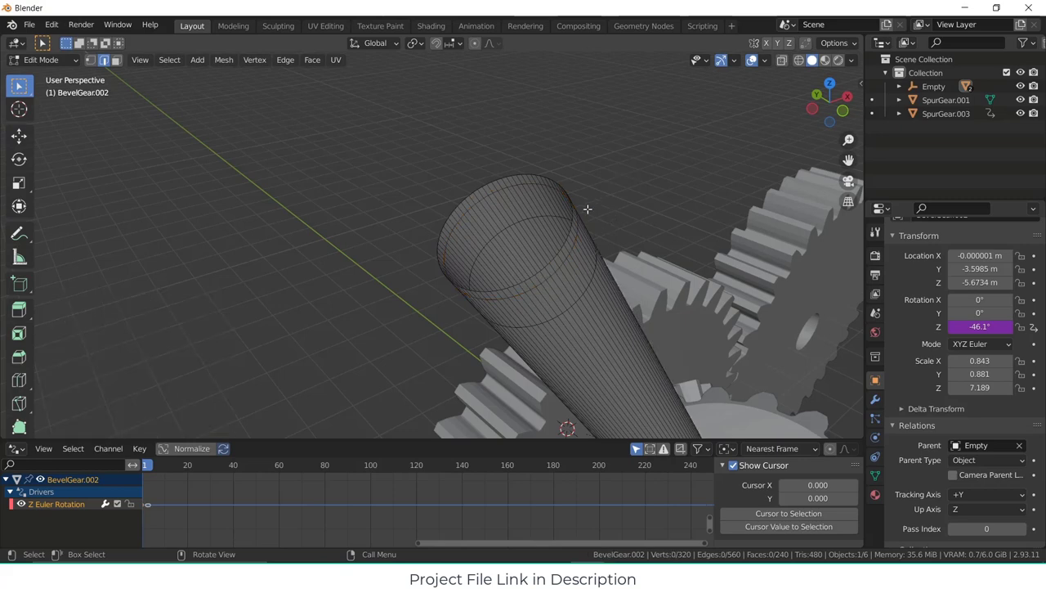
alt+click(537, 176)
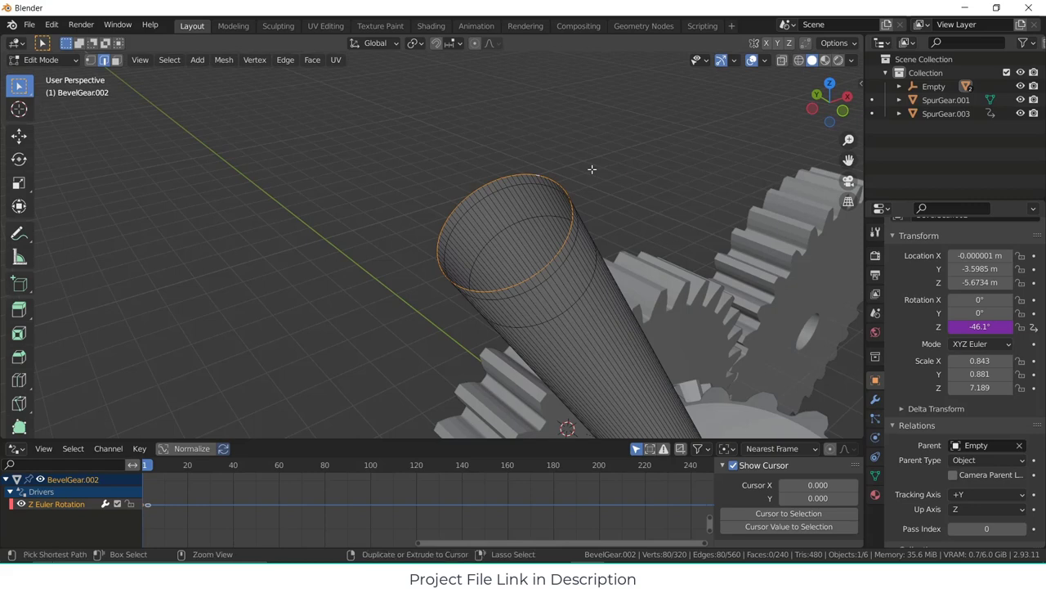
- Cap the shaft's open top end with a Grid Fill
key(ctrl+f)
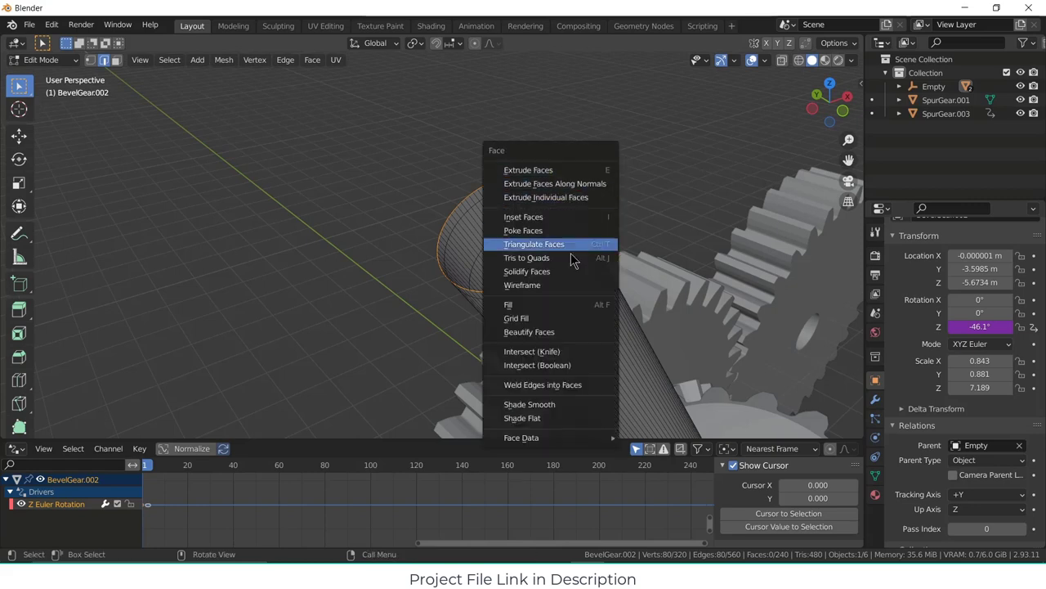
click(562, 321)
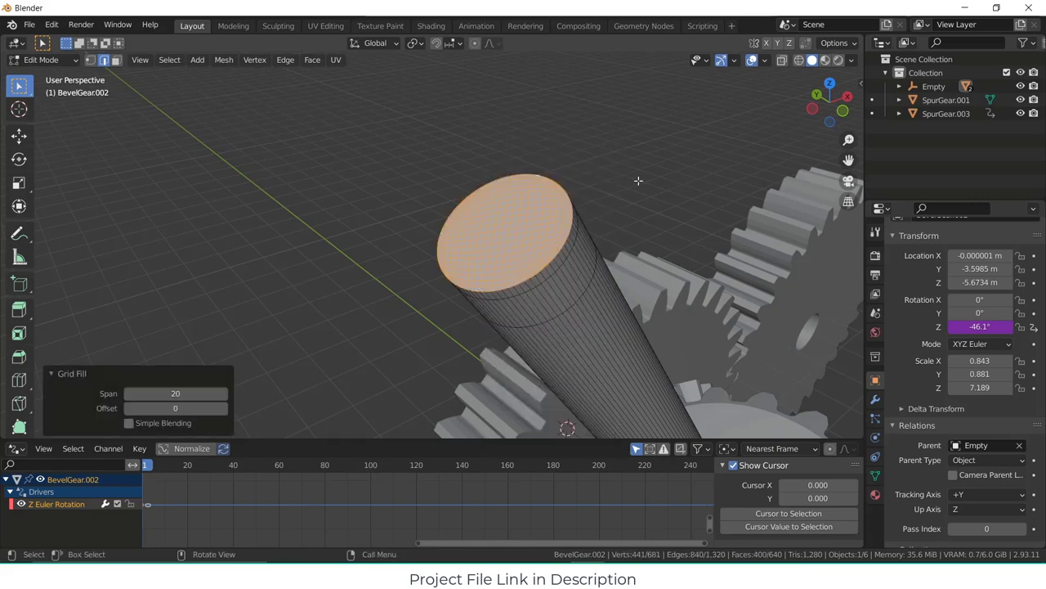
key(alt+a)
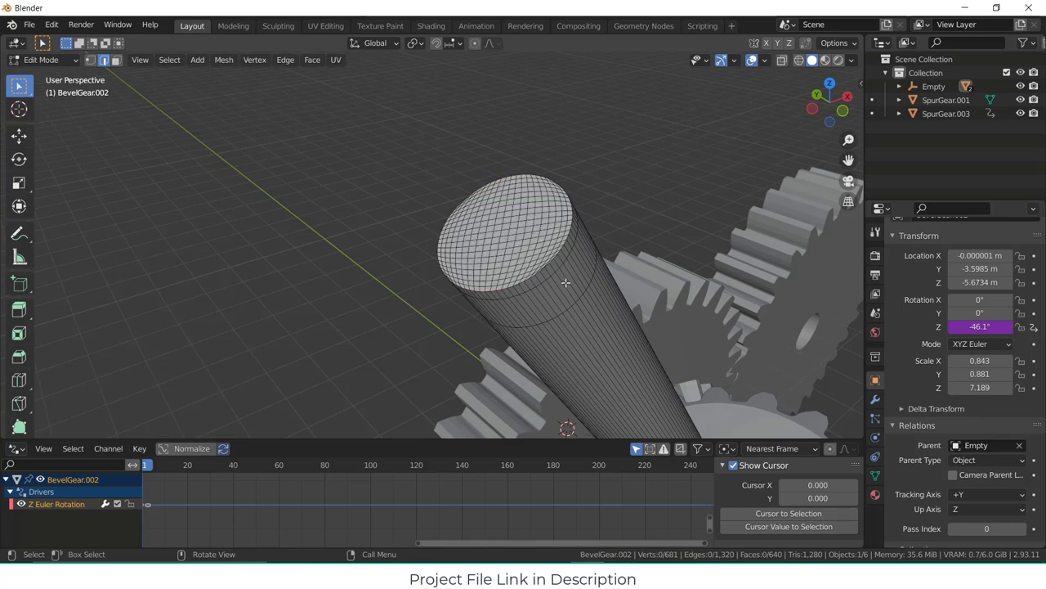
key(a)
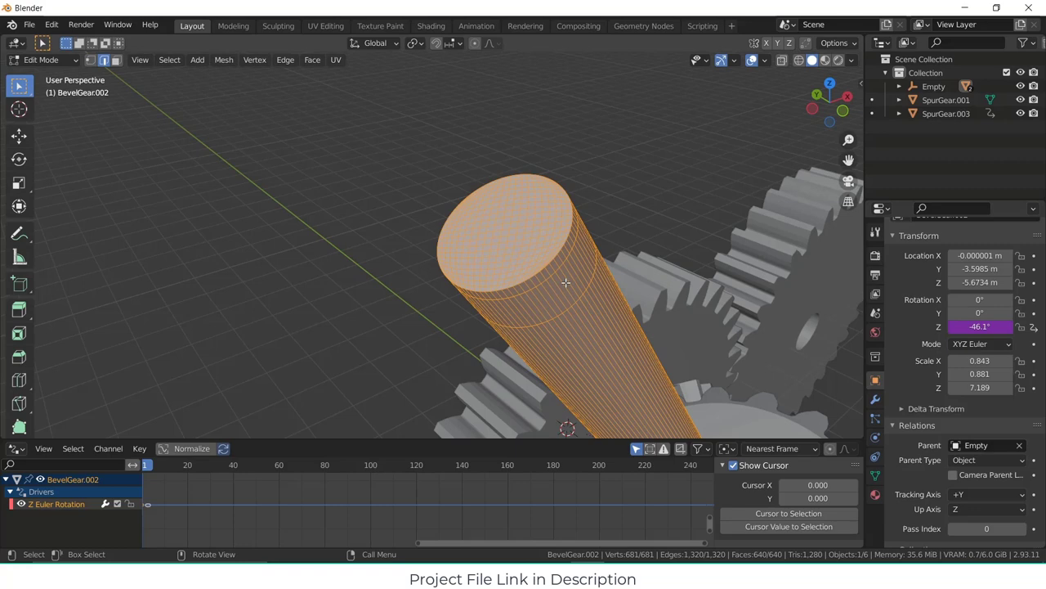
- Add another edge loop near the shaft top and return to Object Mode
key(ctrl+r)
click(566, 282)
click(612, 229)
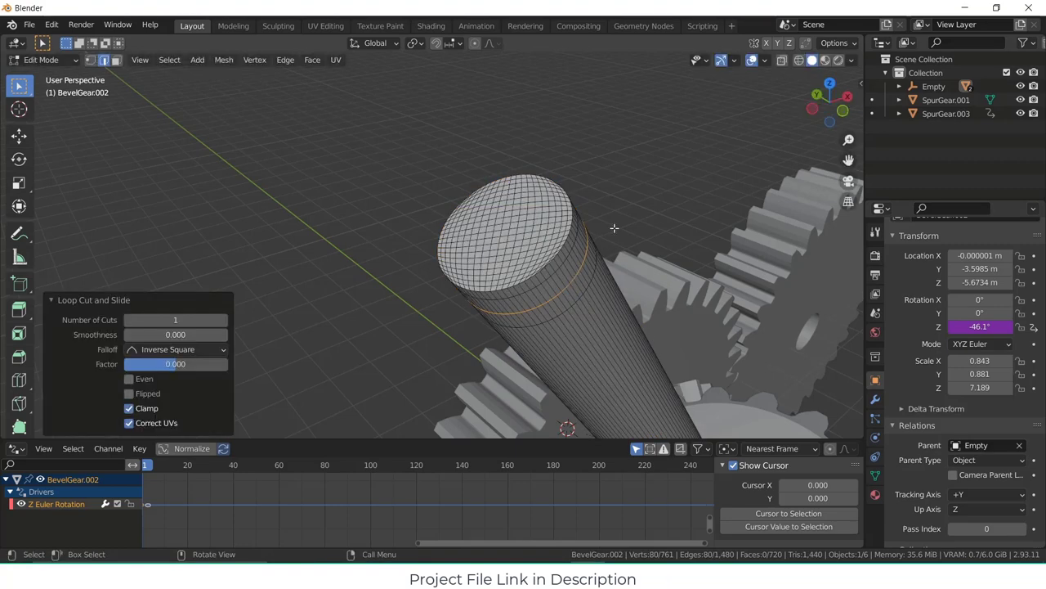
middle_drag(612, 229, 621, 213)
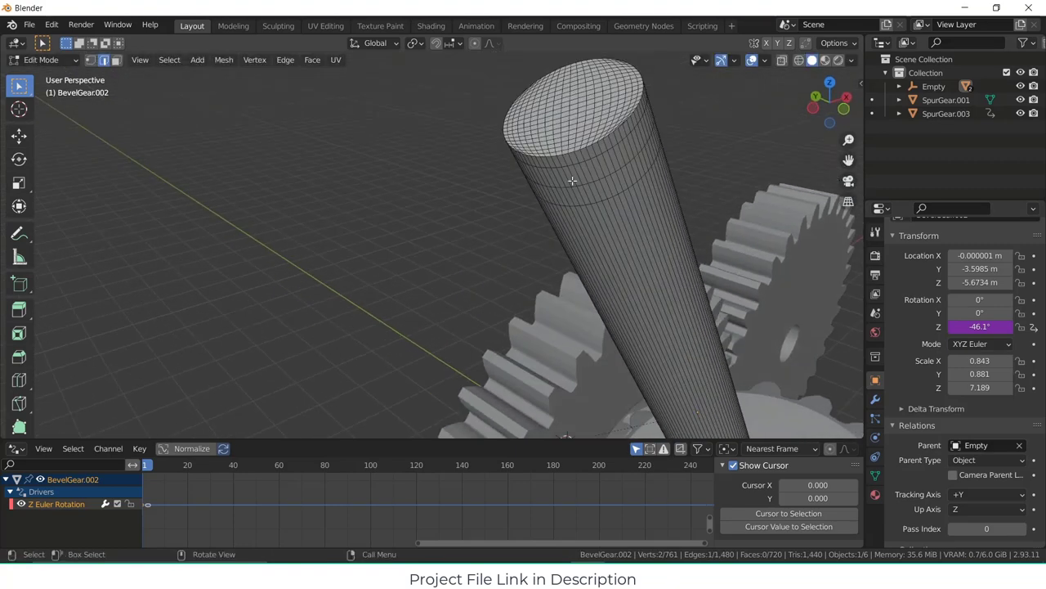
scroll(688, 112, down, 5)
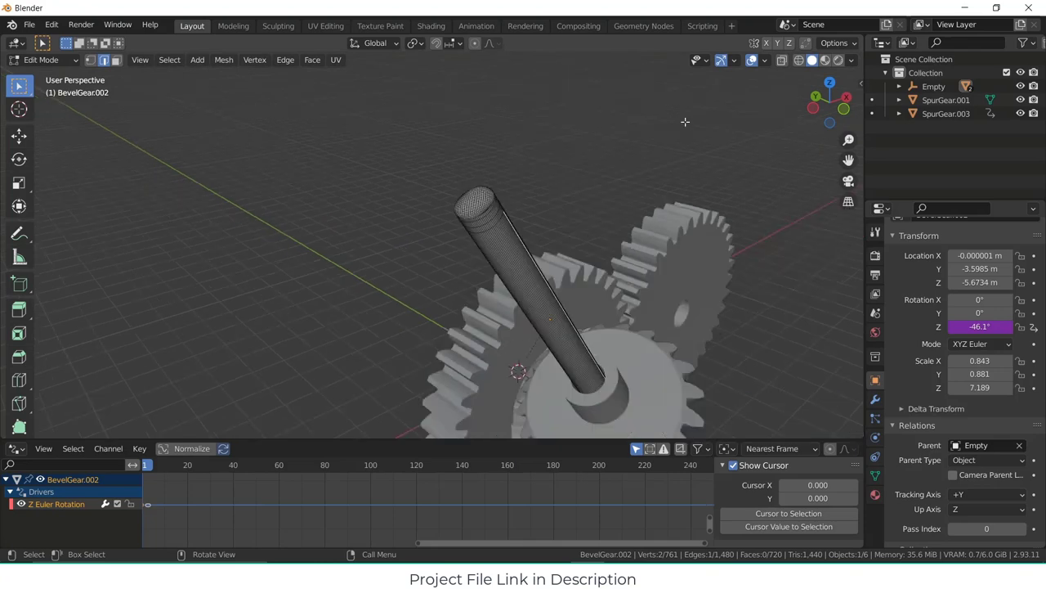
key(Tab)
middle_drag(530, 206, 465, 210)
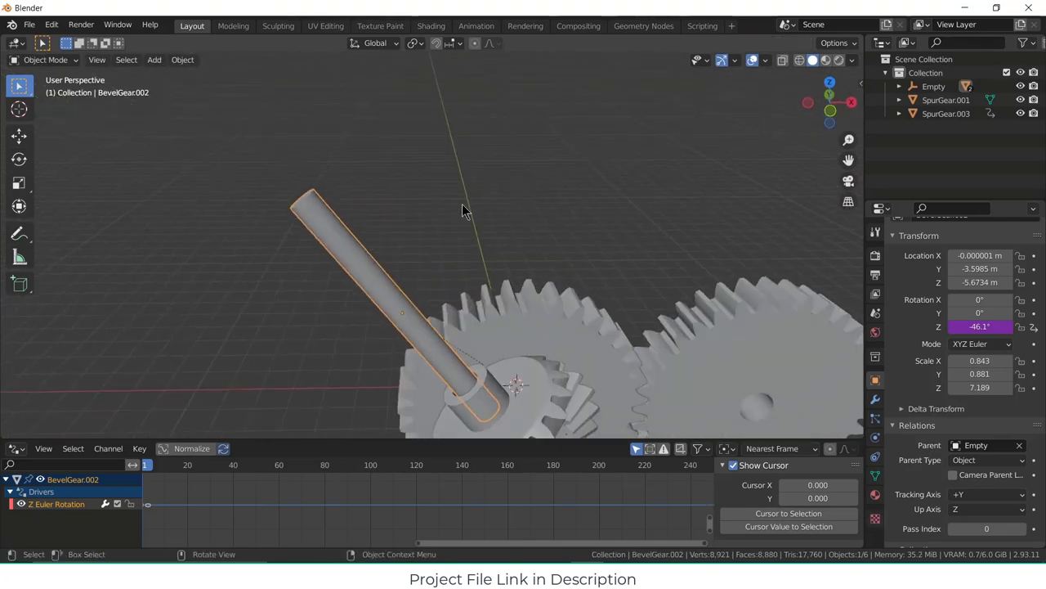
- Box-select all the gears and the shaft and hide them, leaving the viewport empty
scroll(462, 206, down, 3)
scroll(383, 232, up, 3)
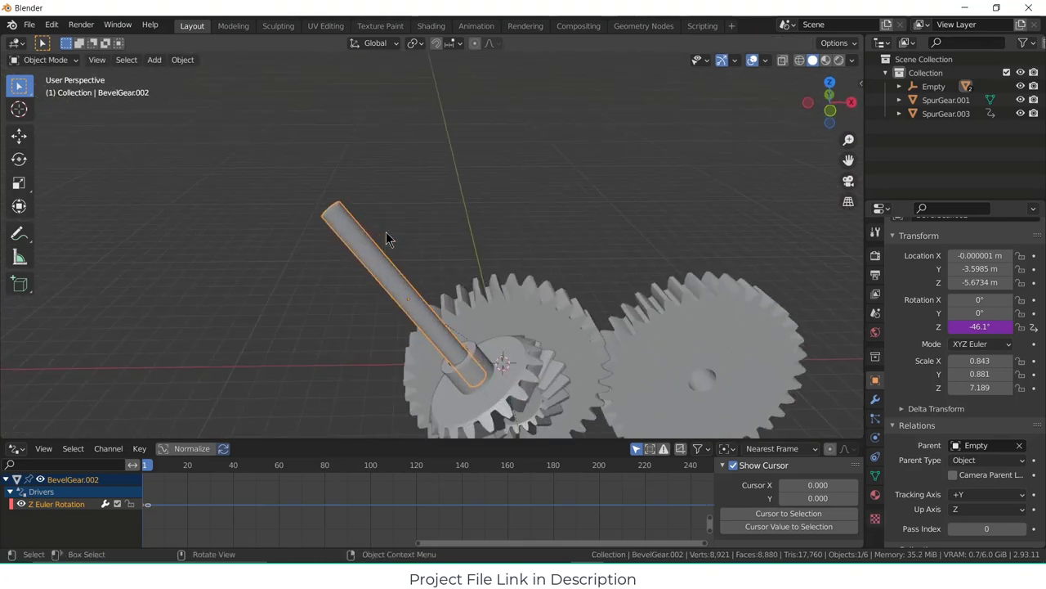
scroll(401, 225, down, 5)
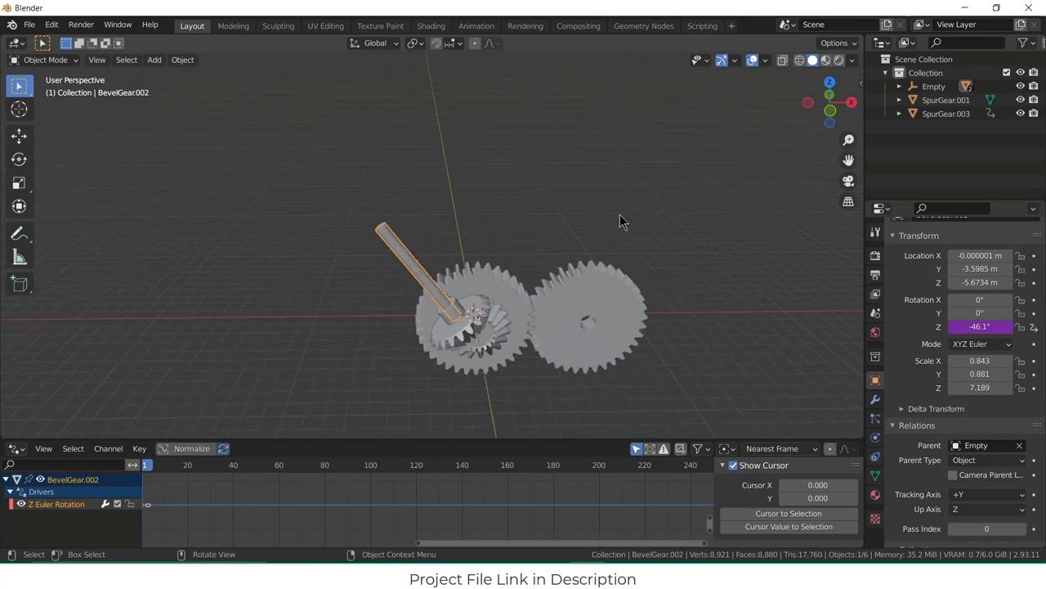
drag(788, 222, 316, 426)
key(Delete)
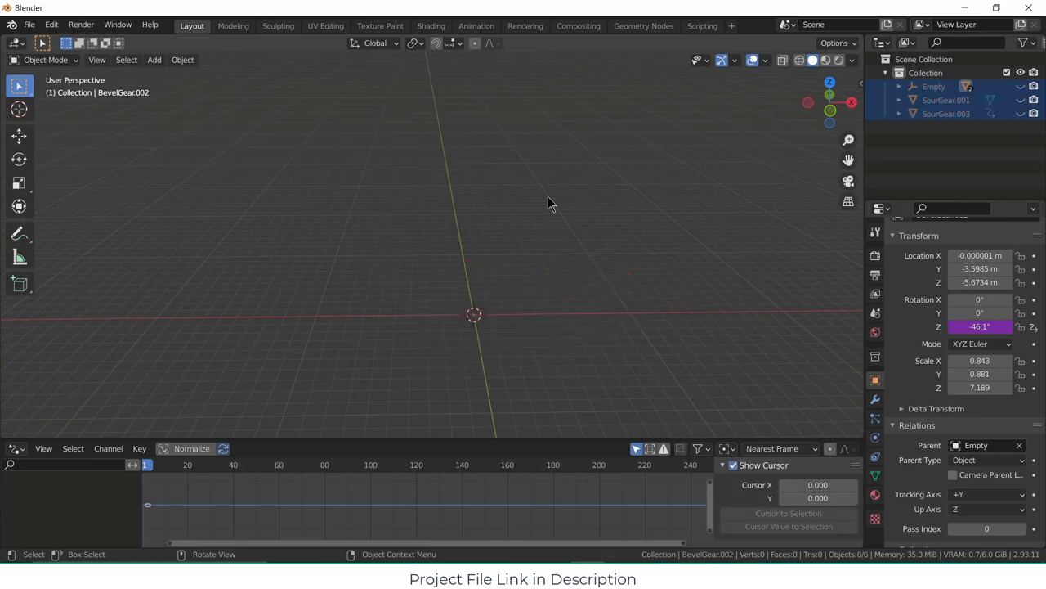
- Add a new cube to the scene and centre it in the view
click(161, 65)
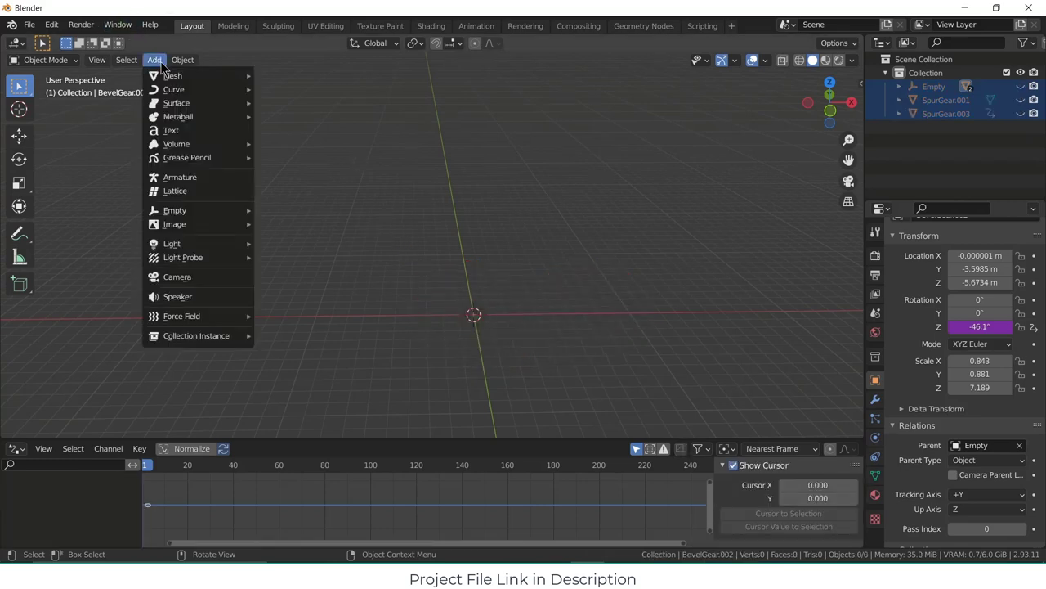
mouse_move(168, 79)
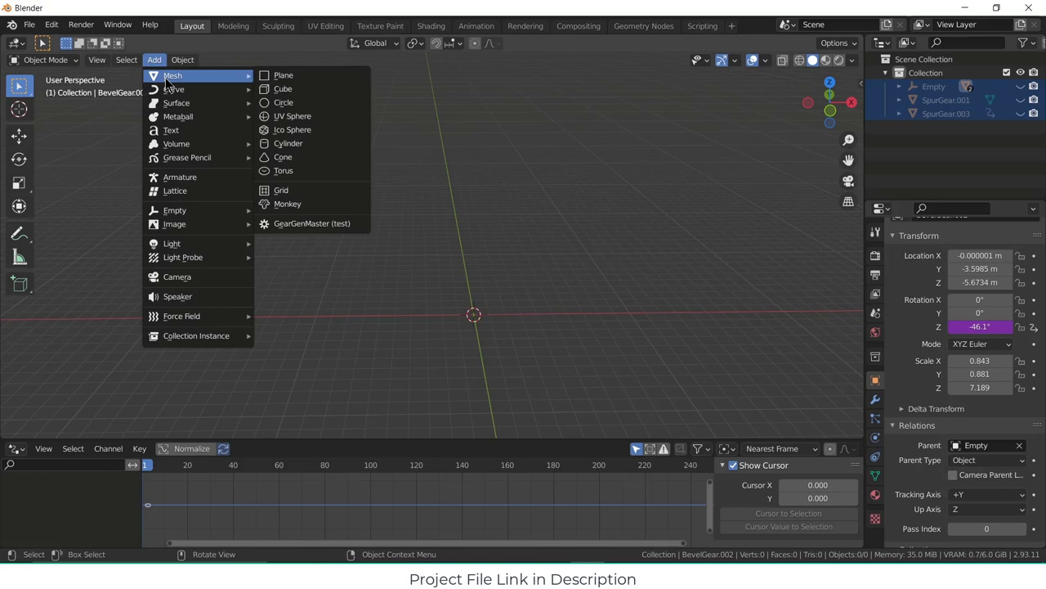
click(270, 88)
middle_drag(479, 319, 583, 317)
scroll(446, 316, up, 5)
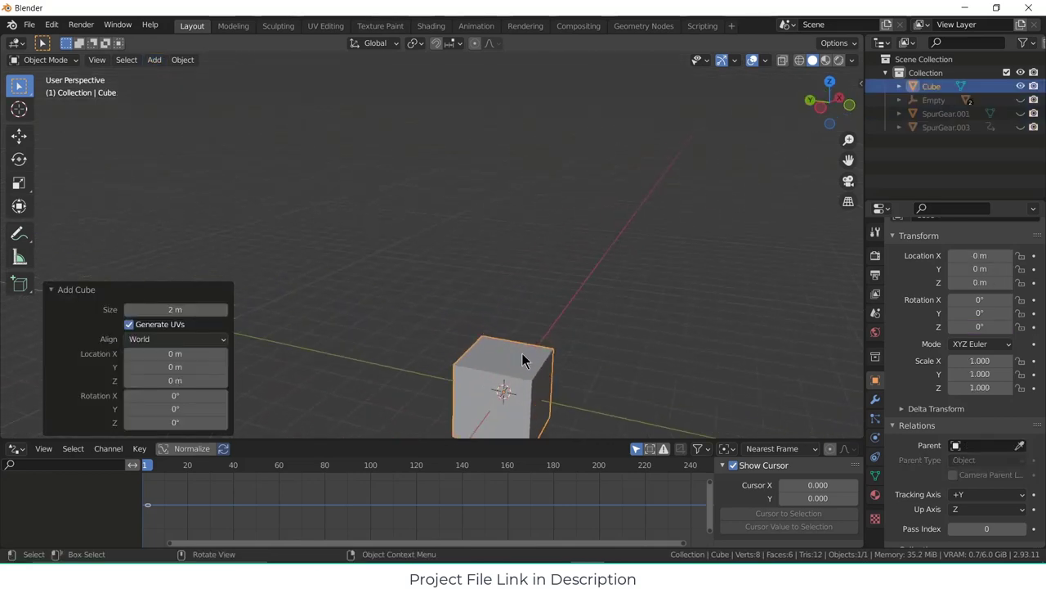
shift+middle_drag(523, 357, 489, 308)
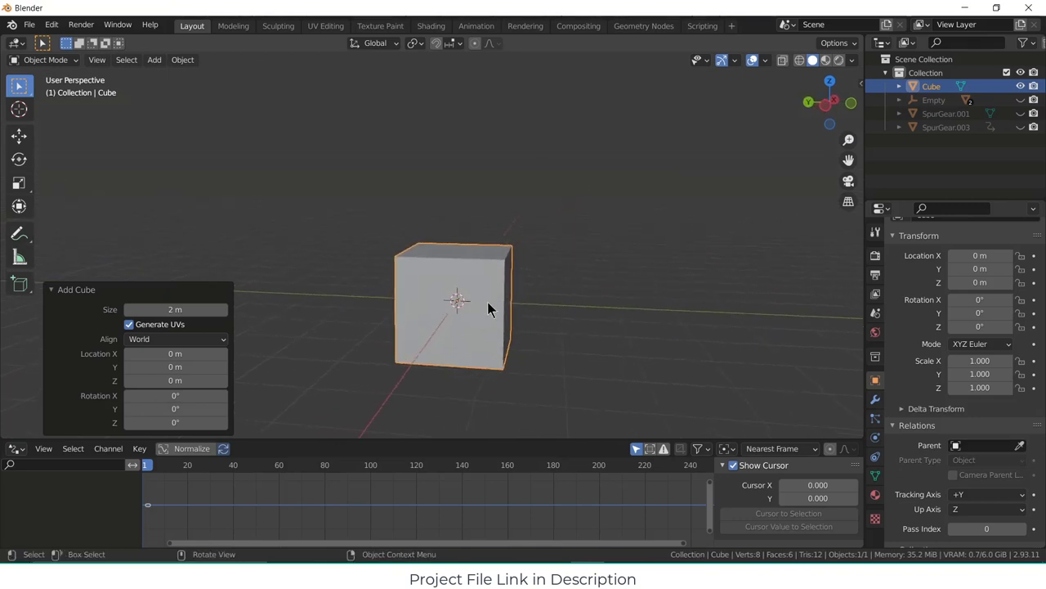
- In Edit Mode, cut centred horizontal and vertical edge loops through the cube
key(Tab)
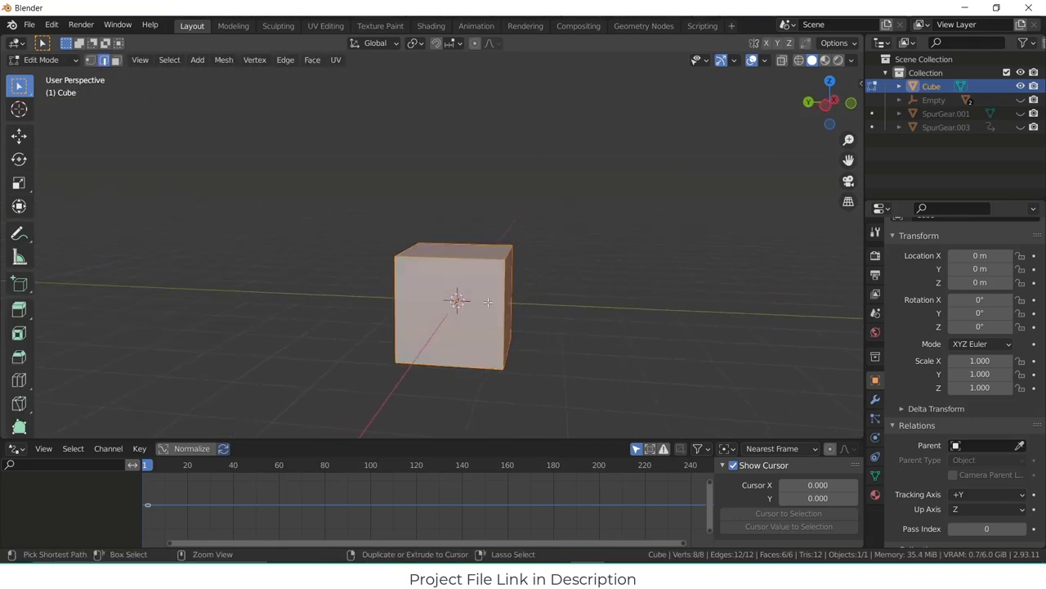
key(ctrl+r)
click(485, 300)
right_click(490, 302)
click(535, 322)
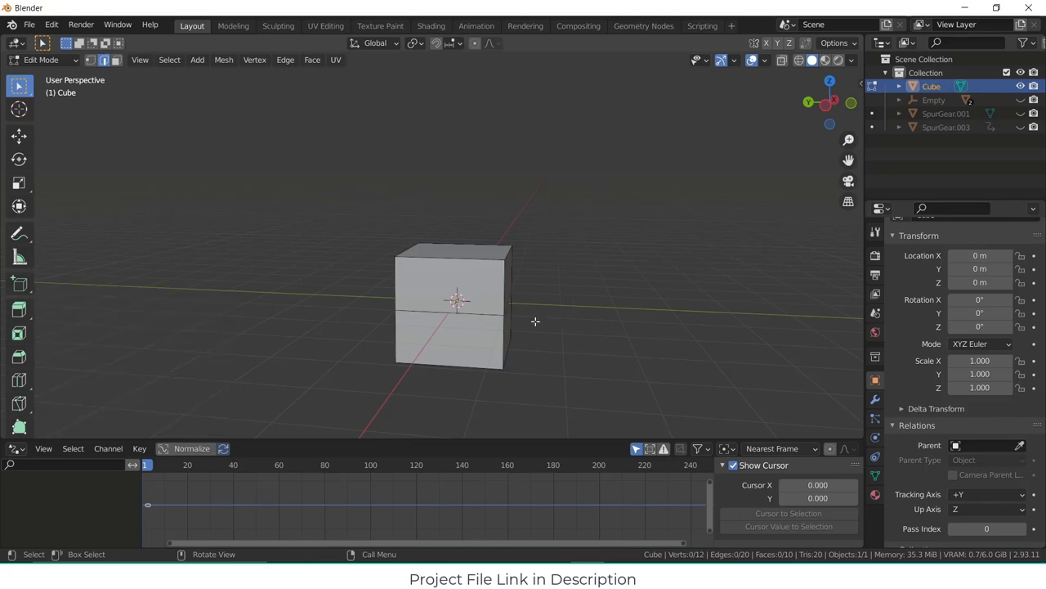
key(KP_1)
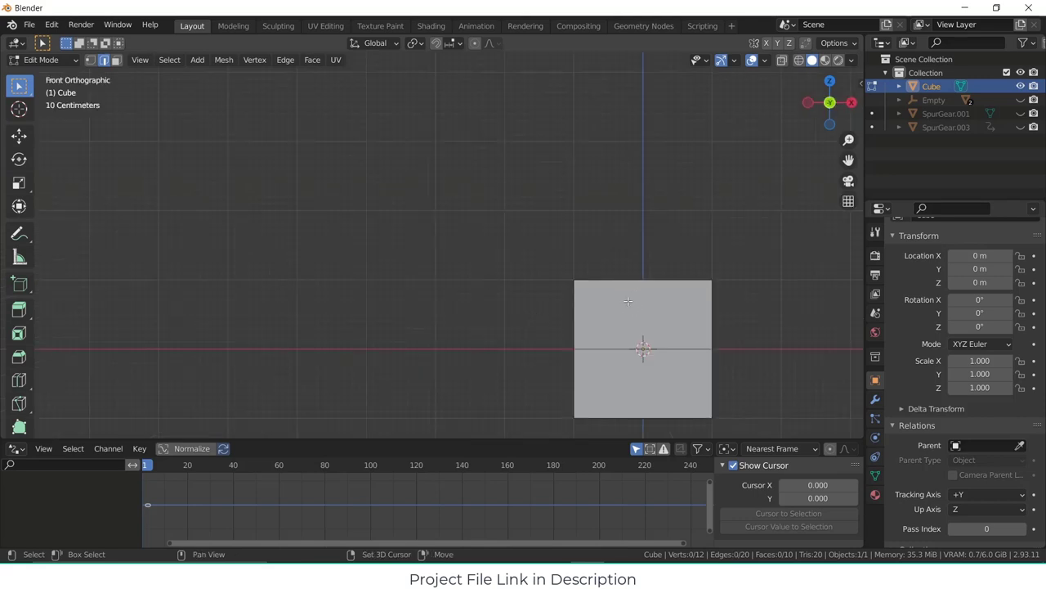
shift+middle_drag(634, 307, 456, 261)
key(a)
key(ctrl+r)
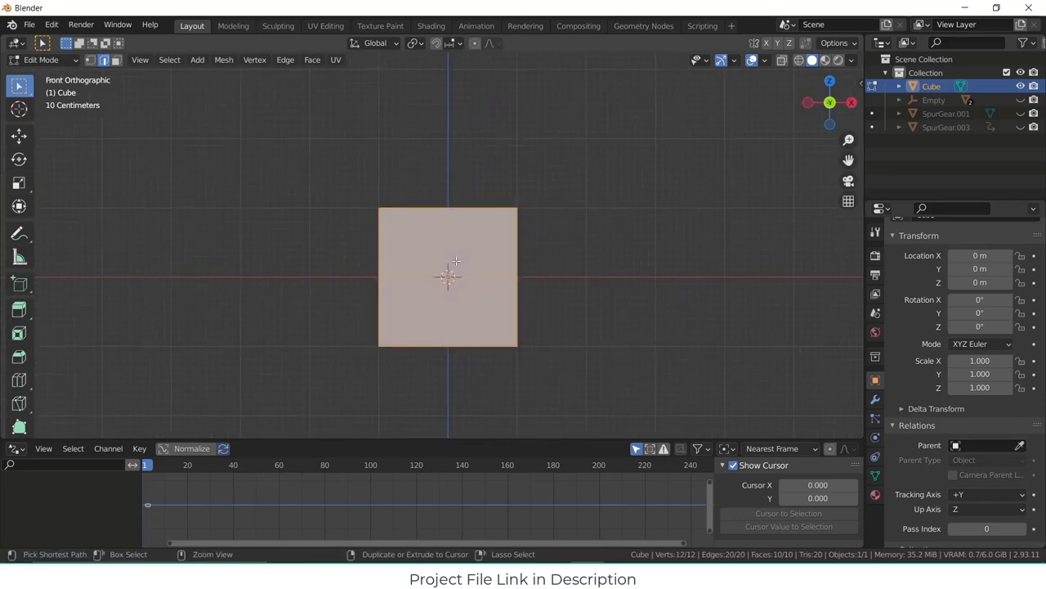
click(455, 215)
right_click(455, 214)
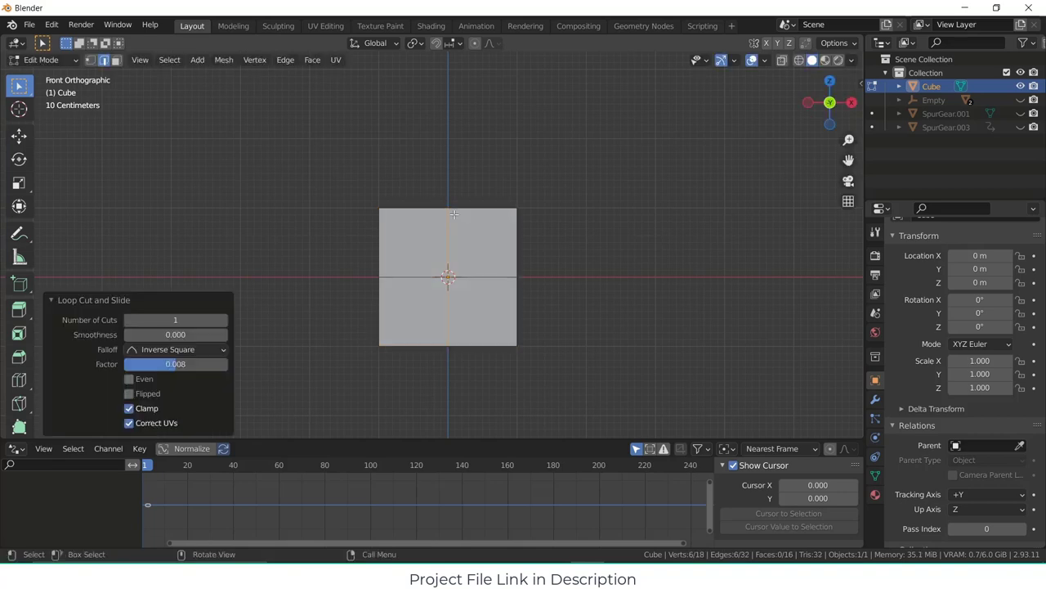
click(635, 226)
- With wireframe and X-ray on, pull the middle vertices out along X into points, right at 1.1026 m
click(798, 60)
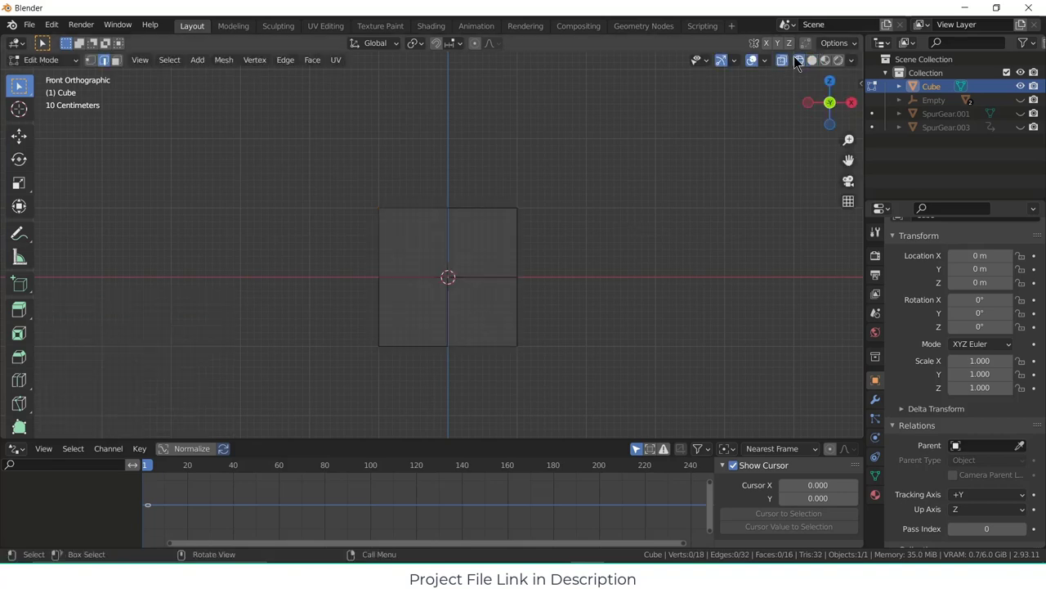
click(782, 60)
key(1)
drag(310, 246, 418, 295)
key(g)
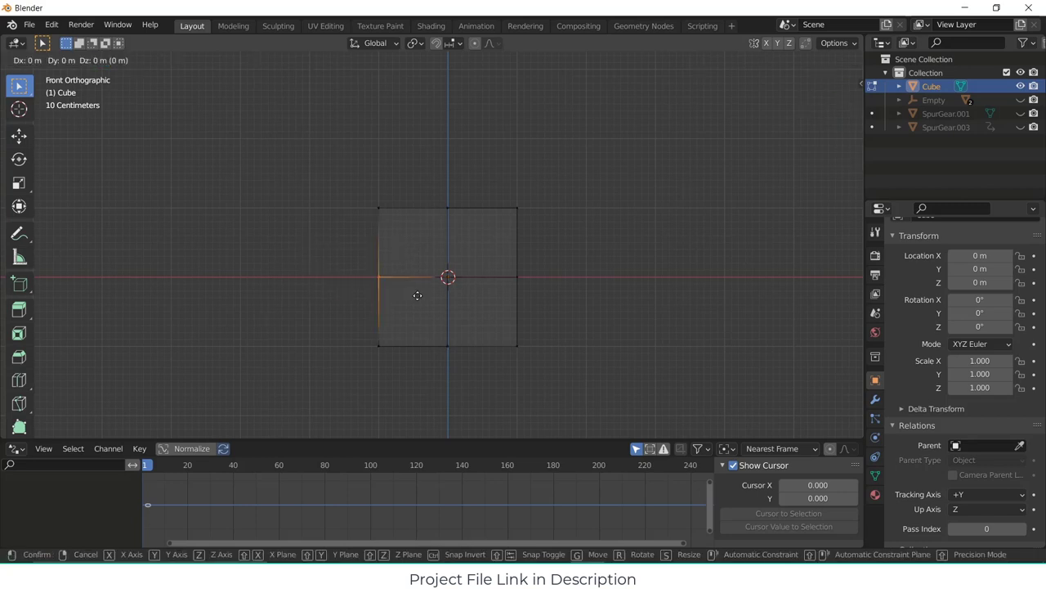
key(x)
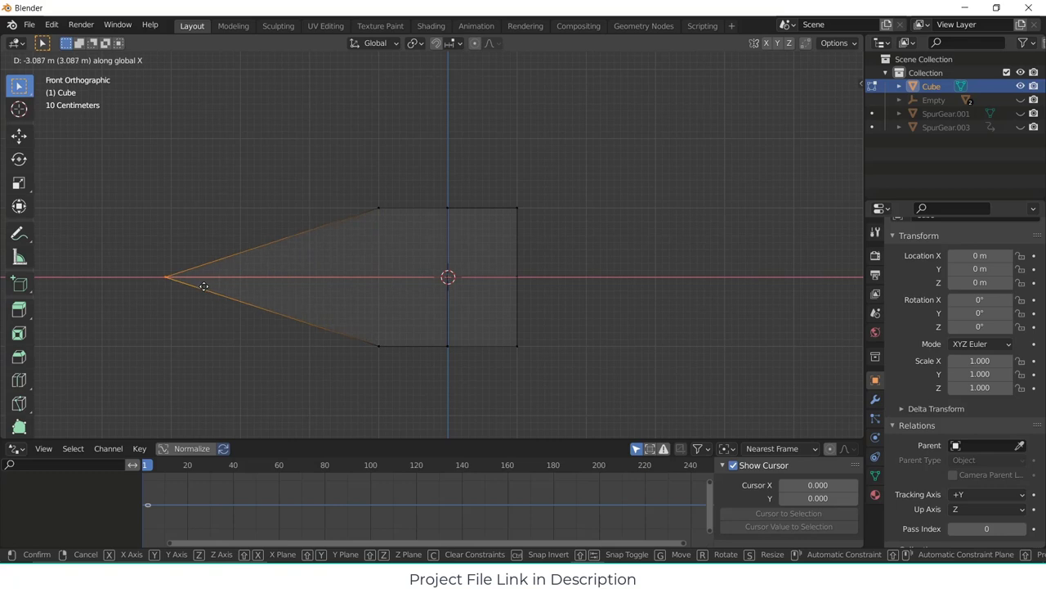
click(202, 287)
click(513, 273)
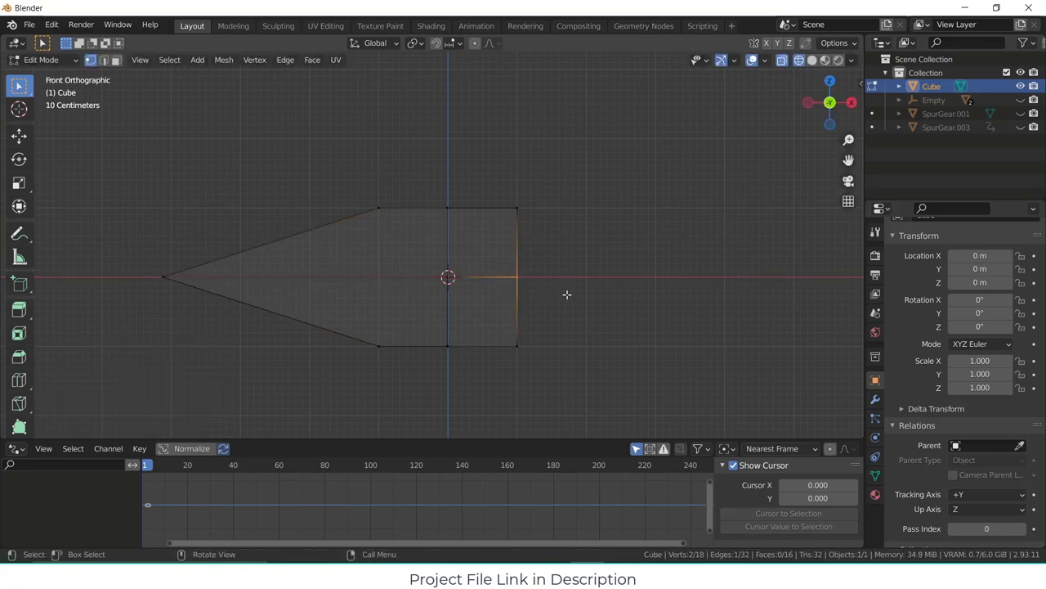
key(g)
key(x)
click(629, 291)
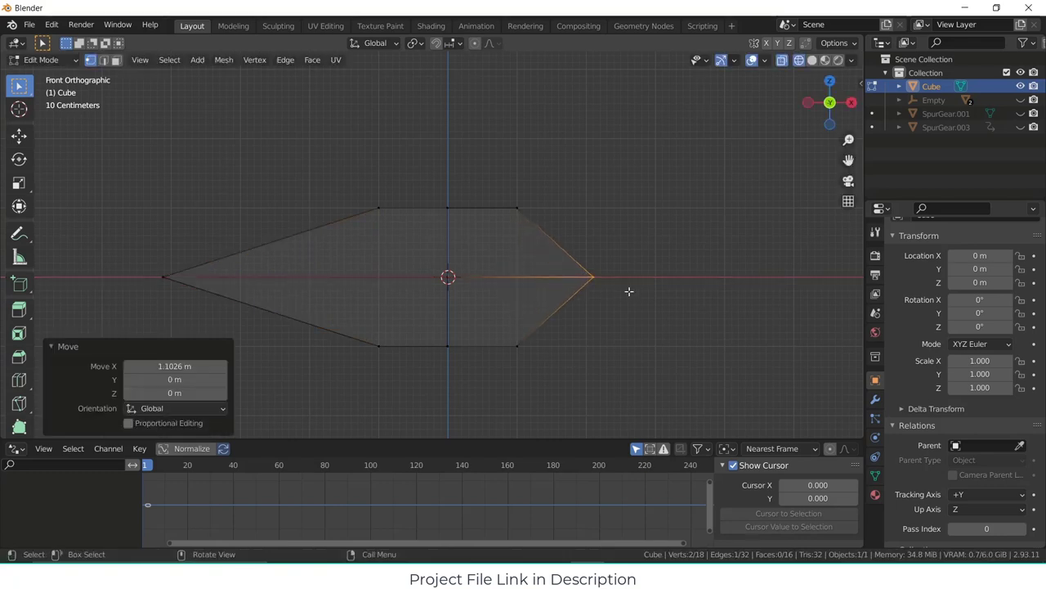
- Scale the left vertices and the right half along Z to 0.774, then return to Object Mode
drag(342, 179, 417, 363)
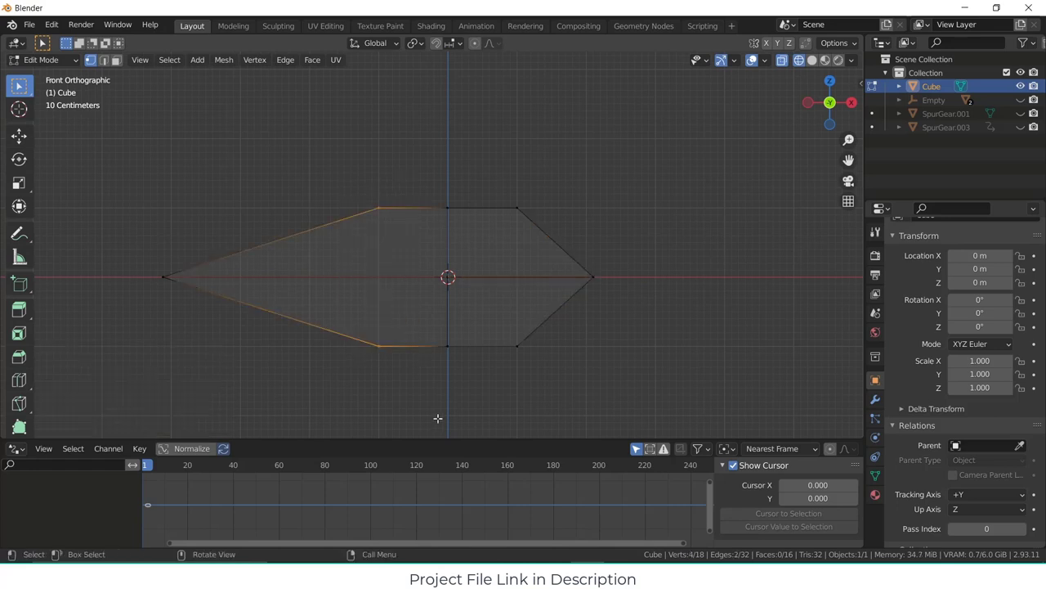
key(s)
key(z)
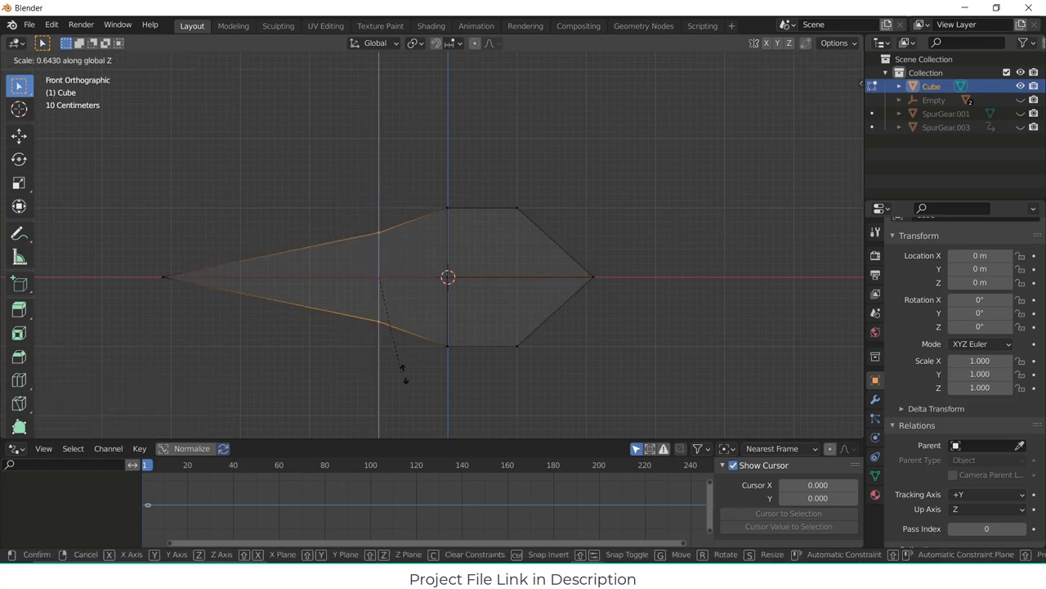
click(421, 368)
drag(430, 149, 559, 399)
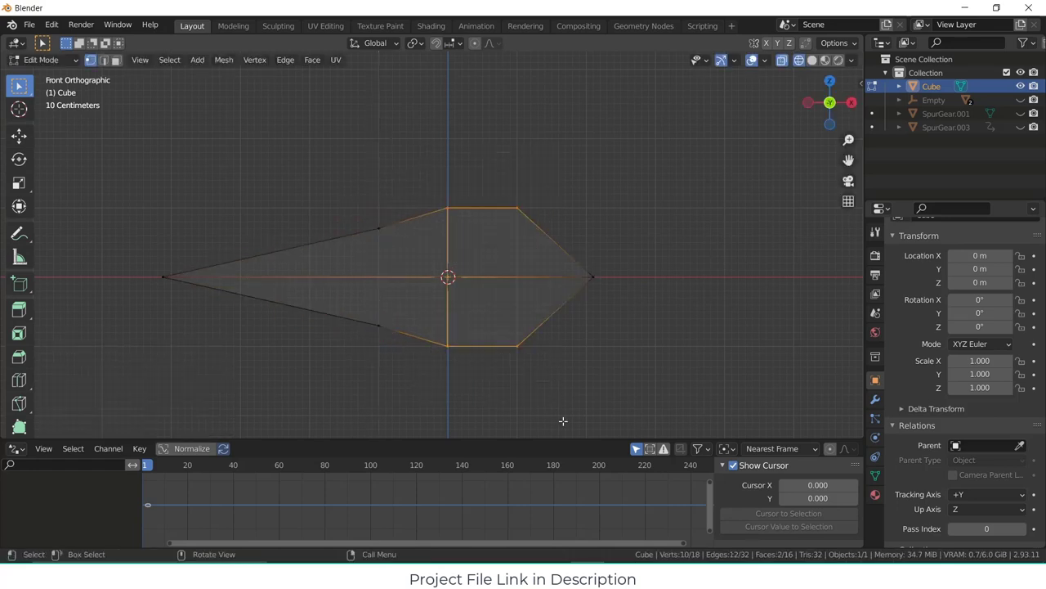
key(s)
key(z)
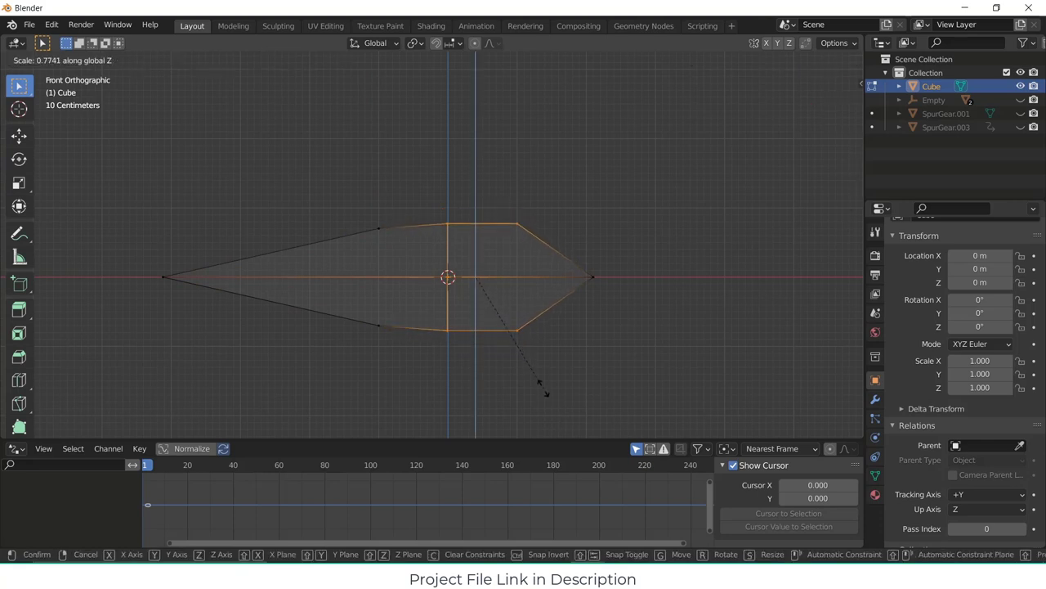
click(544, 388)
key(alt+a)
scroll(404, 346, down, 3)
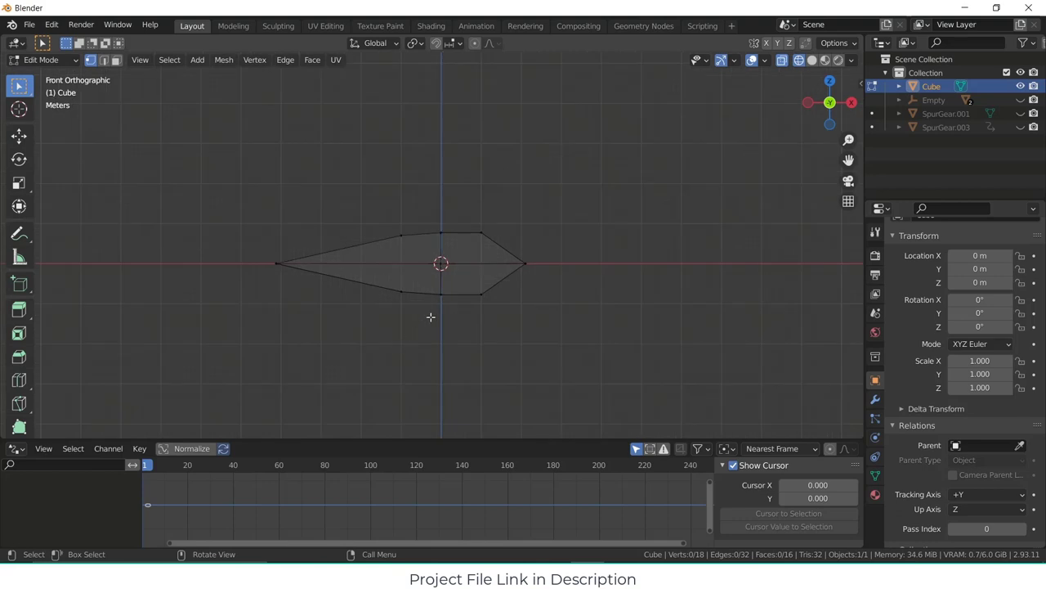
middle_drag(430, 313, 296, 365)
key(Tab)
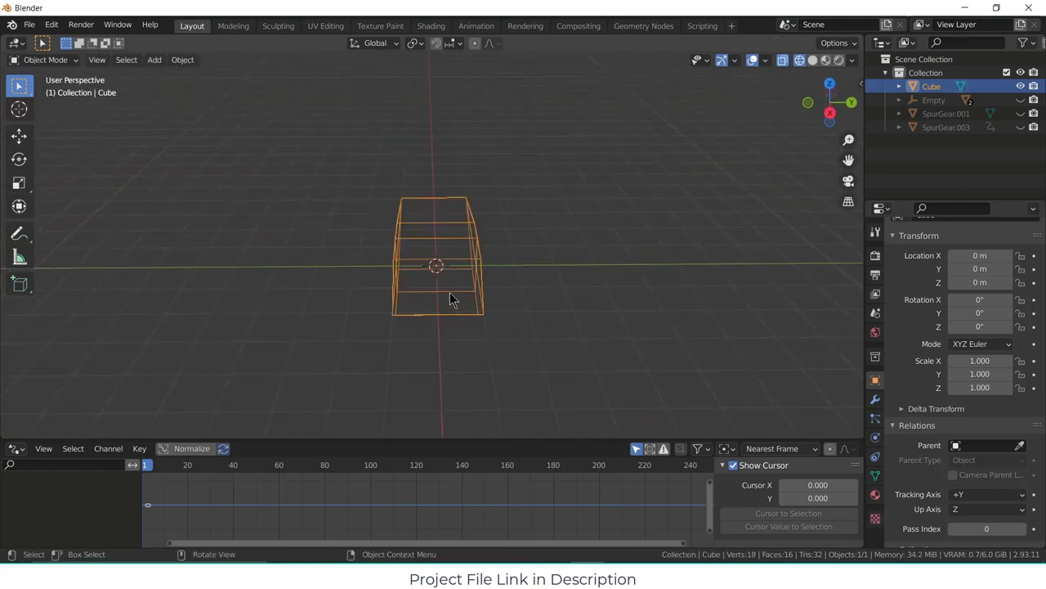
- In solid shading and Edit Mode with X-ray, box-select all the profile's top vertices
middle_drag(450, 292, 443, 328)
click(811, 60)
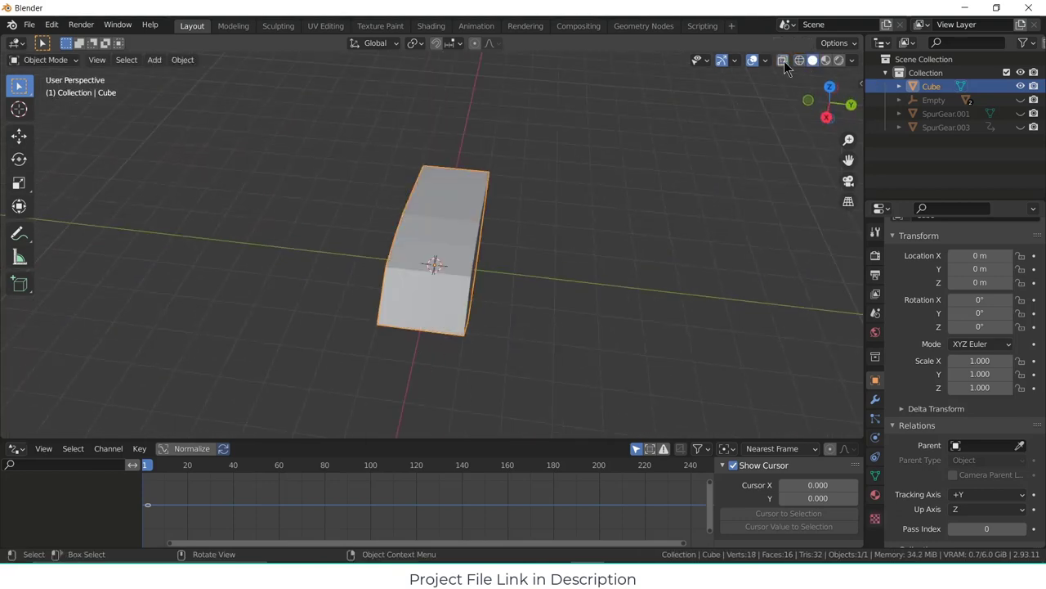
click(547, 244)
click(479, 202)
key(Tab)
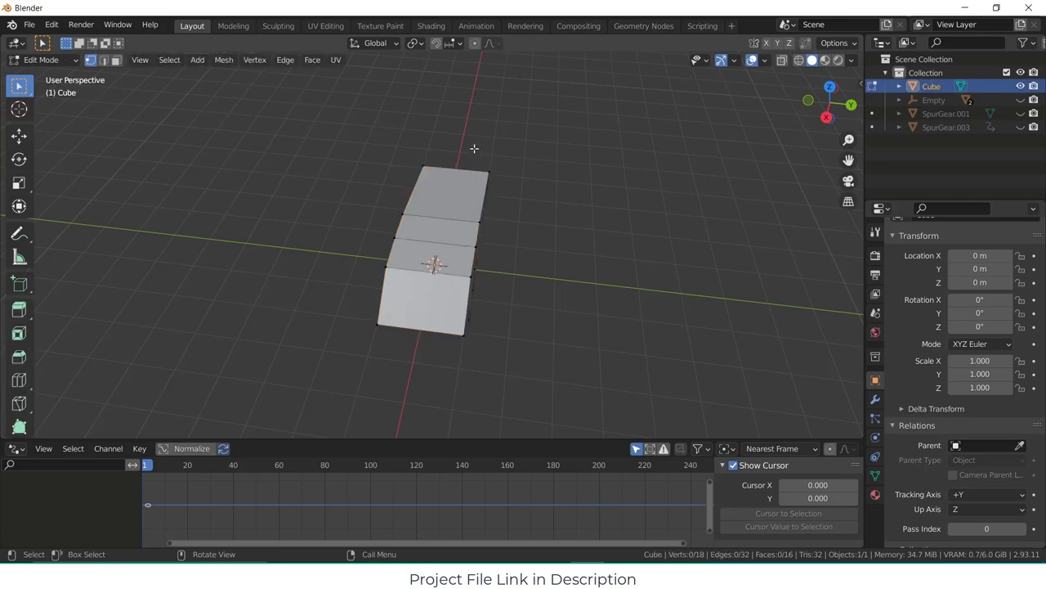
scroll(579, 195, down, 3)
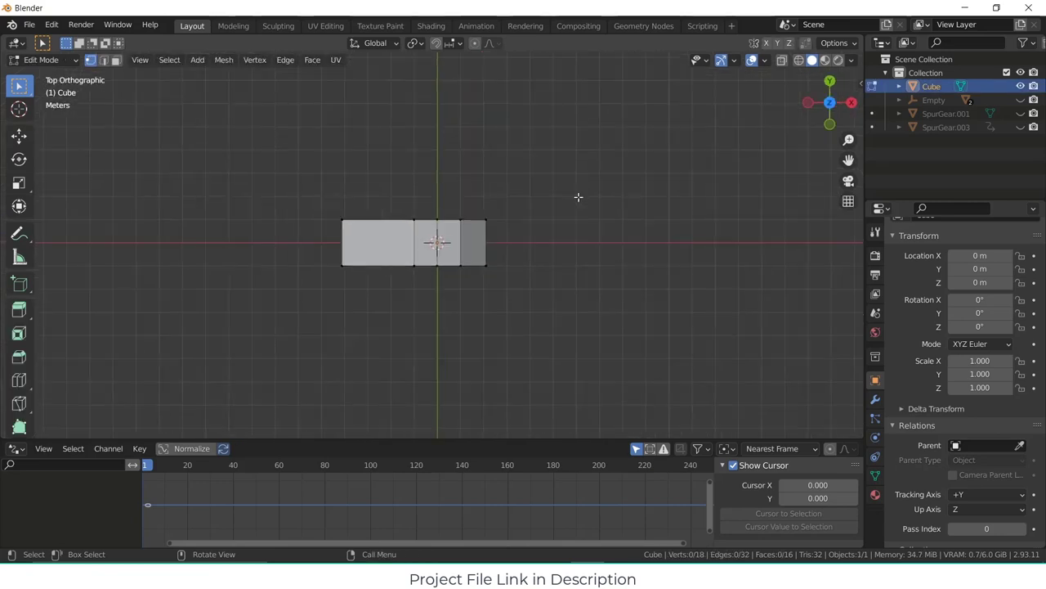
shift+middle_drag(577, 197, 488, 257)
drag(183, 260, 588, 296)
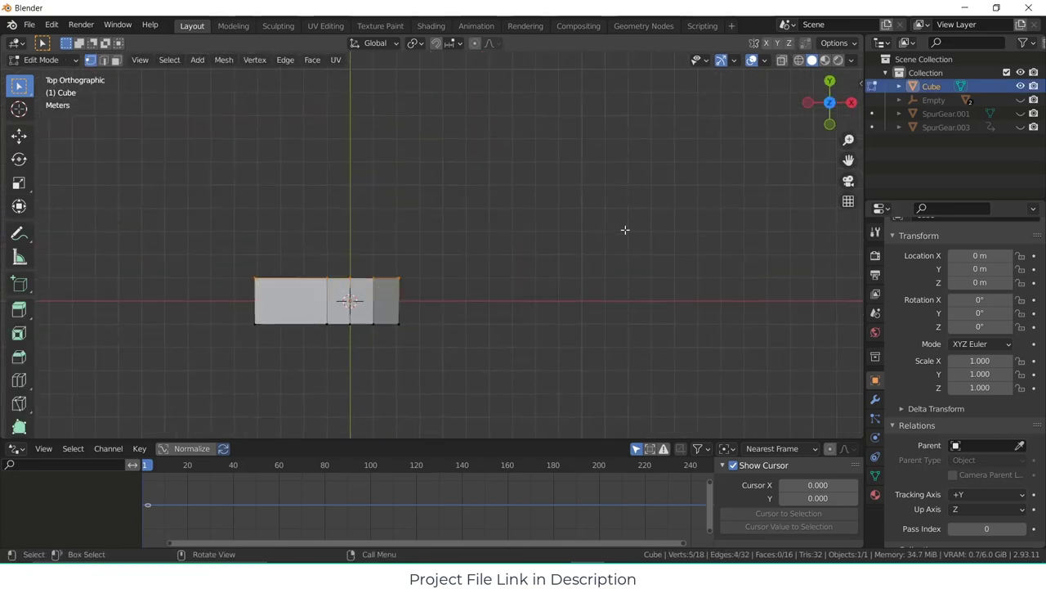
click(782, 60)
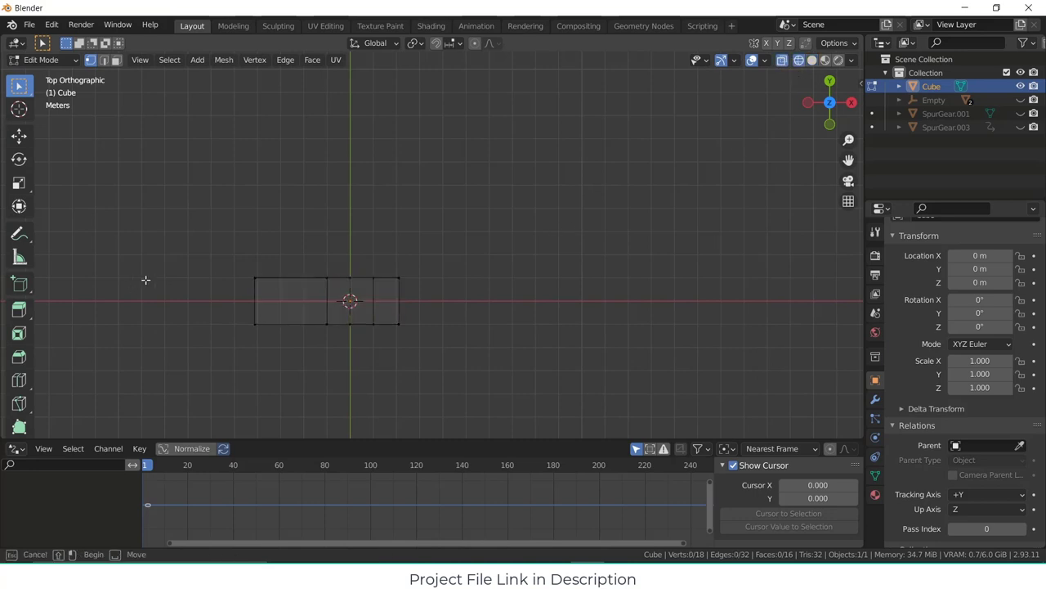
drag(145, 280, 515, 294)
drag(99, 242, 556, 296)
middle_drag(482, 312, 620, 219)
- Extrude the top face along Y and enlarge the new end face to 1.318
key(e)
key(y)
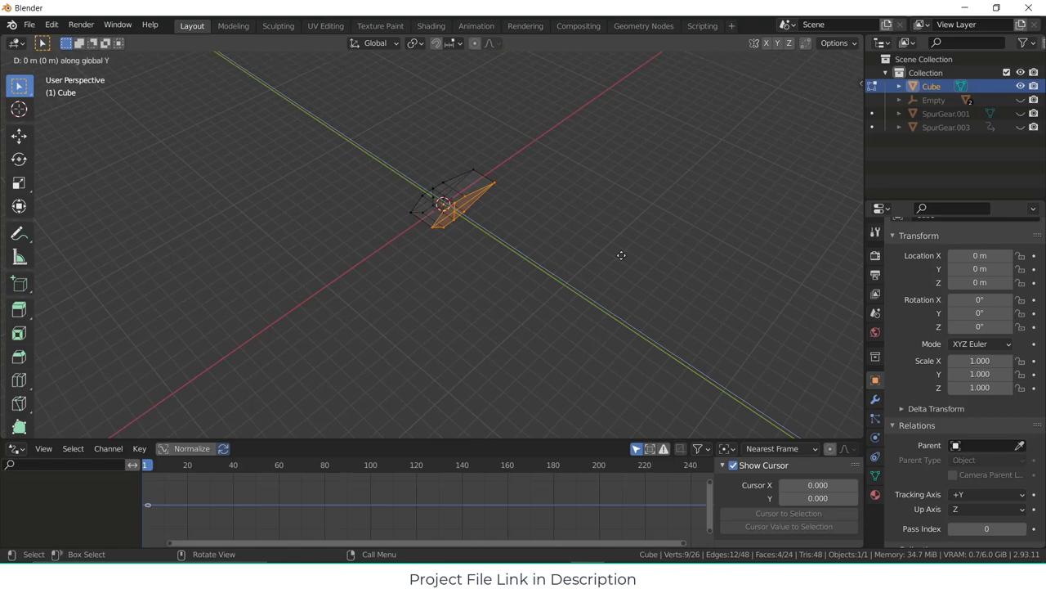
click(708, 307)
middle_drag(708, 308, 633, 211)
key(s)
click(635, 210)
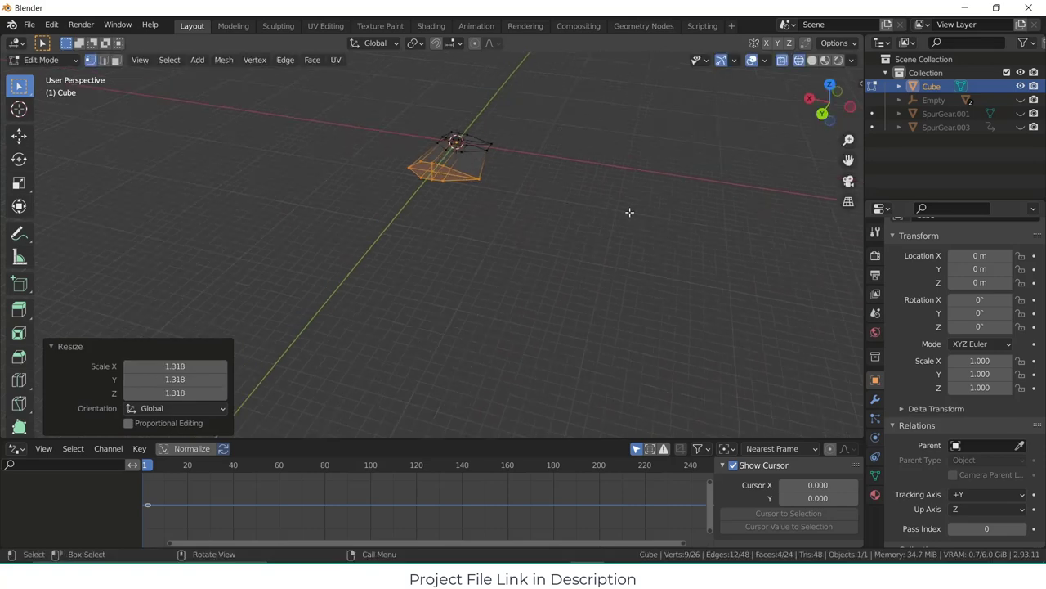
- Extrude two more blade sections and shrink the end face to 0.638
key(e)
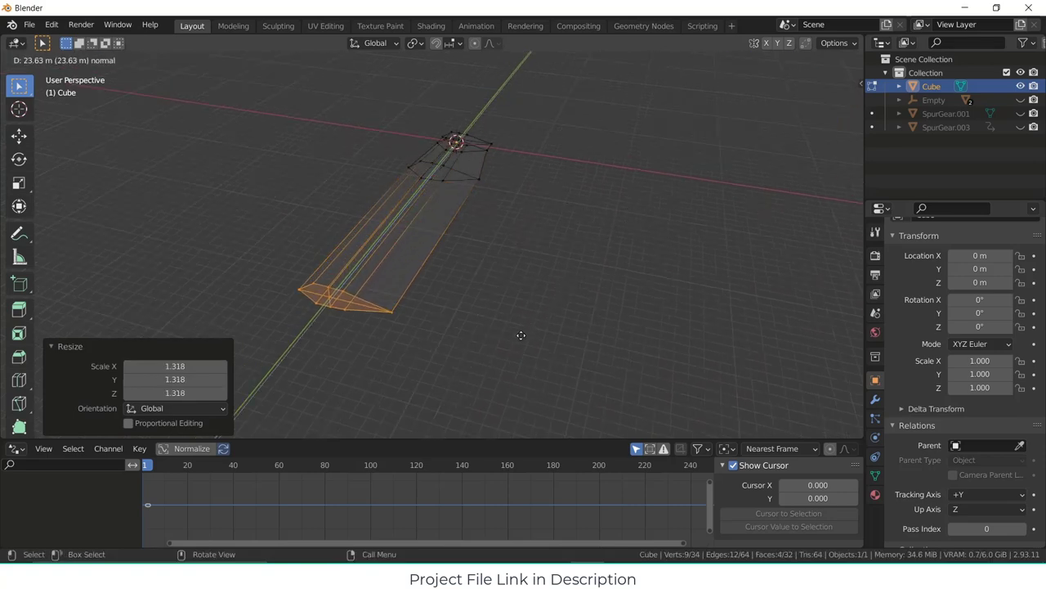
click(510, 346)
middle_drag(510, 347, 628, 326)
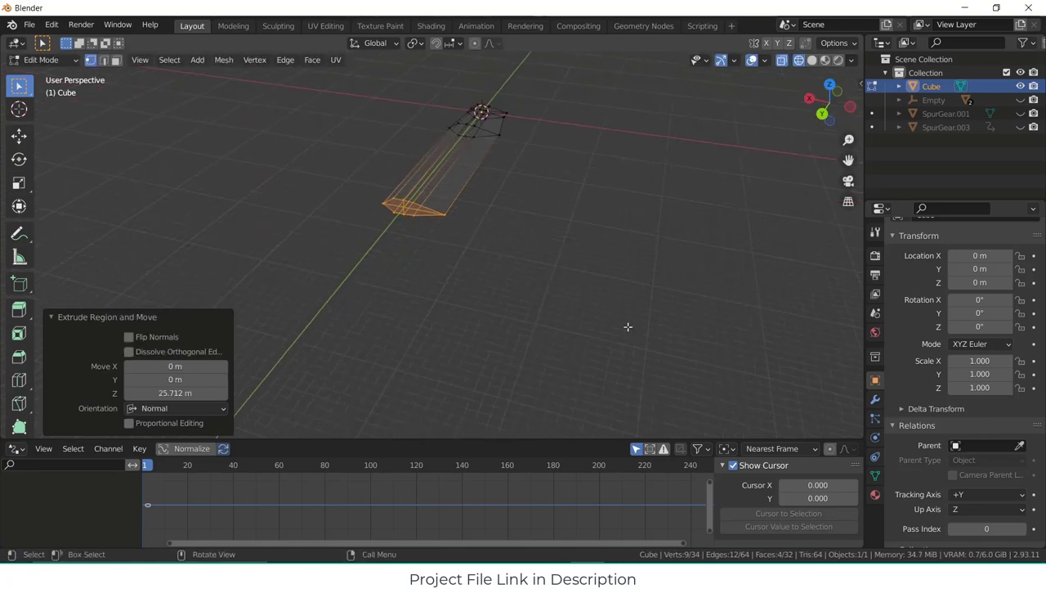
key(e)
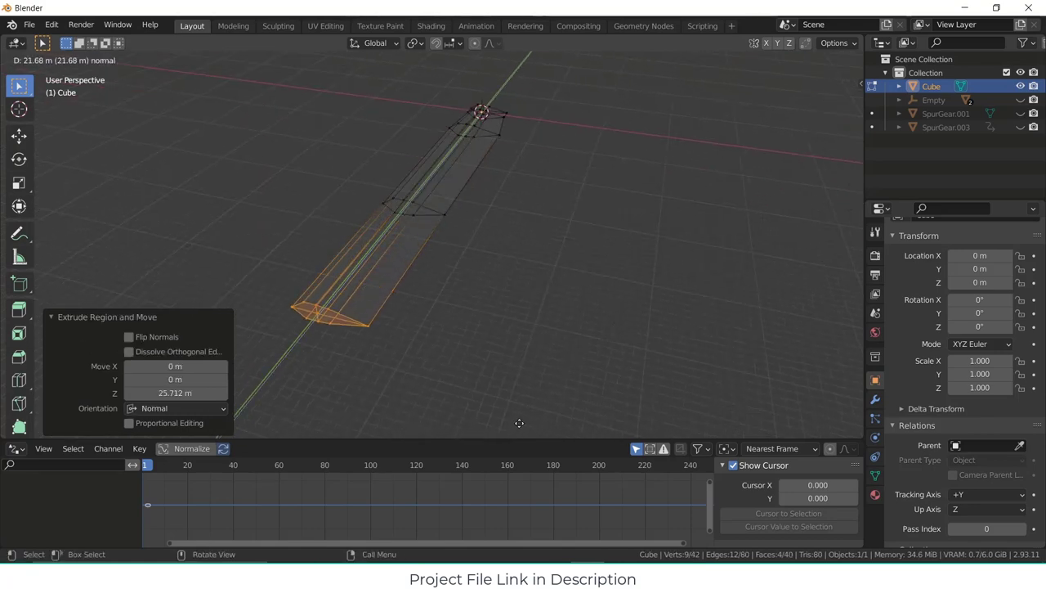
click(534, 409)
middle_drag(534, 409, 573, 385)
key(s)
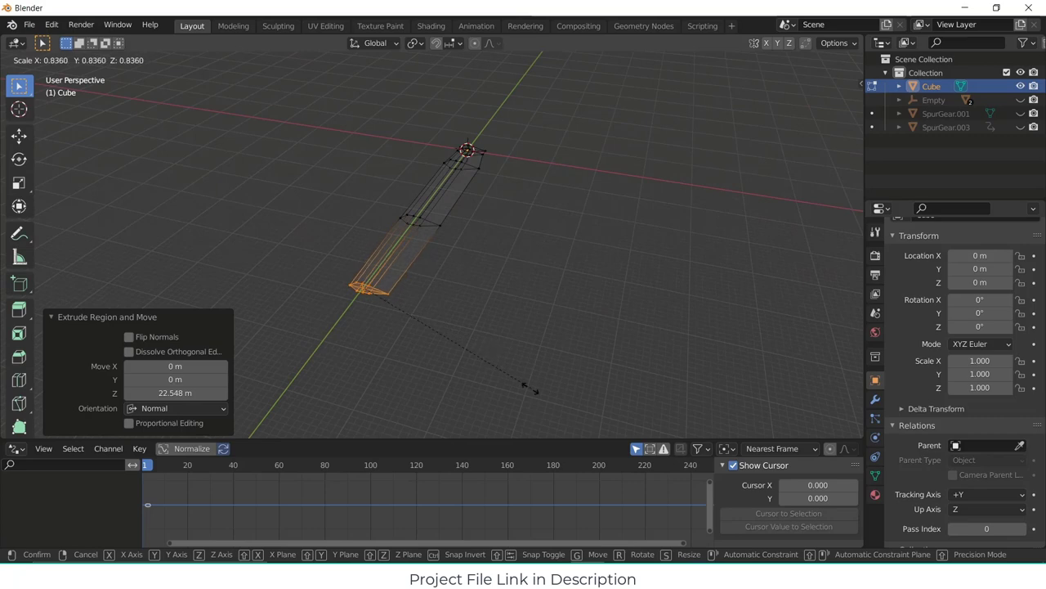
click(475, 384)
scroll(470, 374, down, 1)
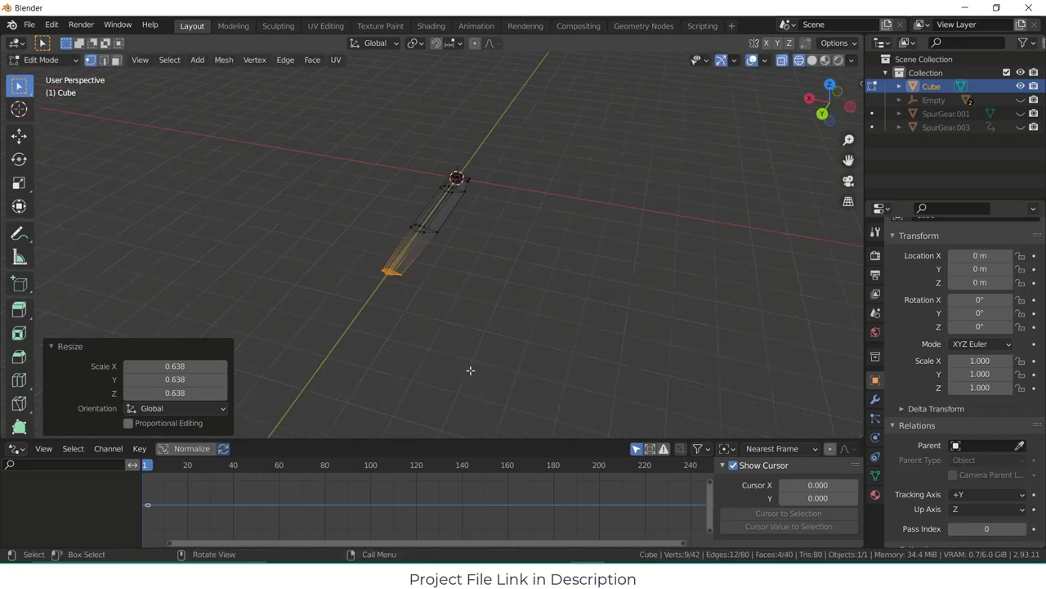
- Extrude a final tip section, narrow it to 0.536 along X and flatten it to 0 on Z
key(e)
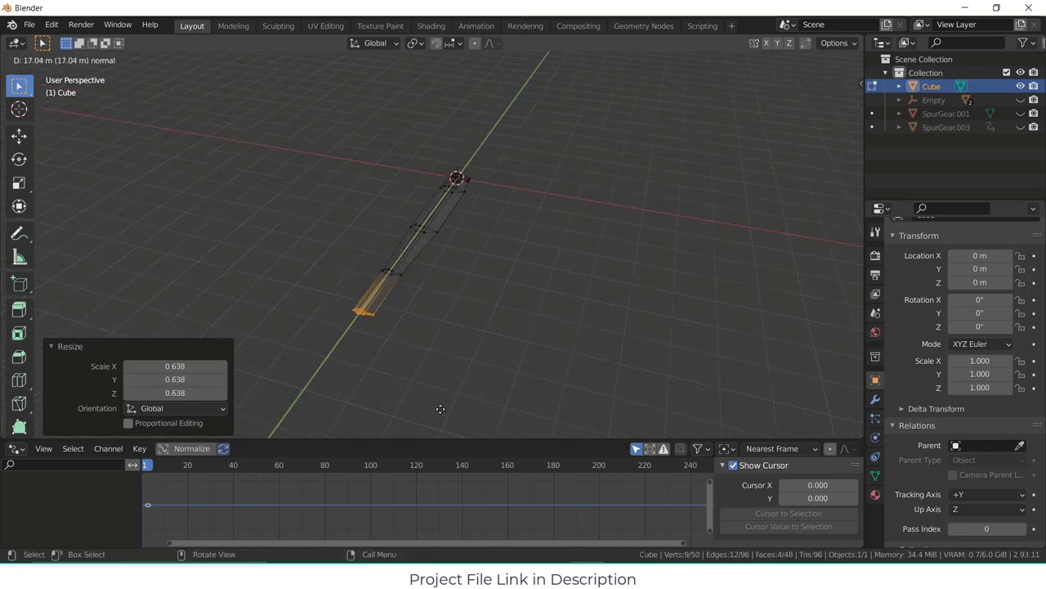
click(415, 384)
key(s)
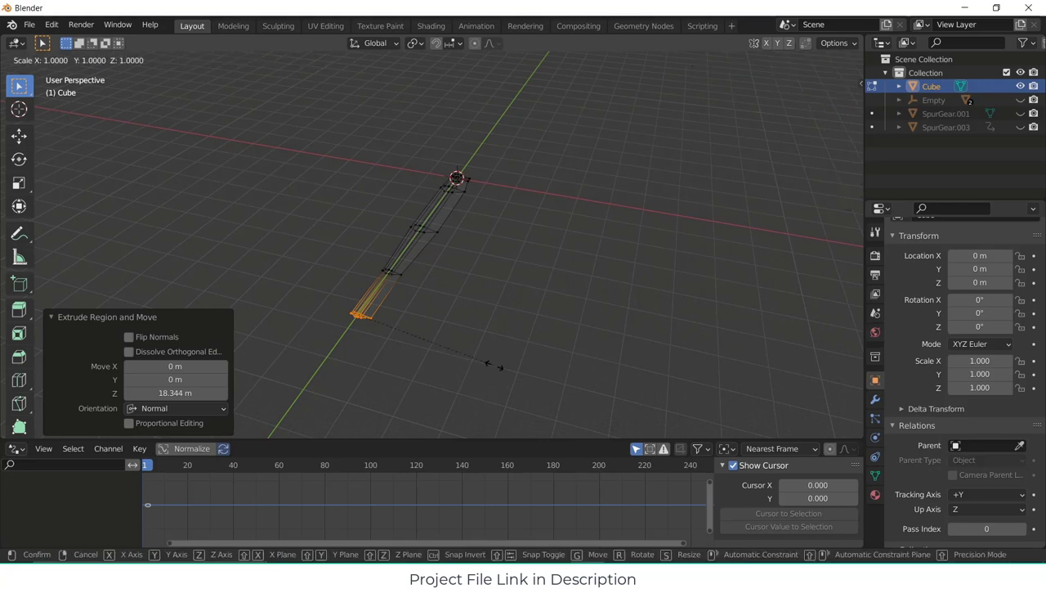
key(x)
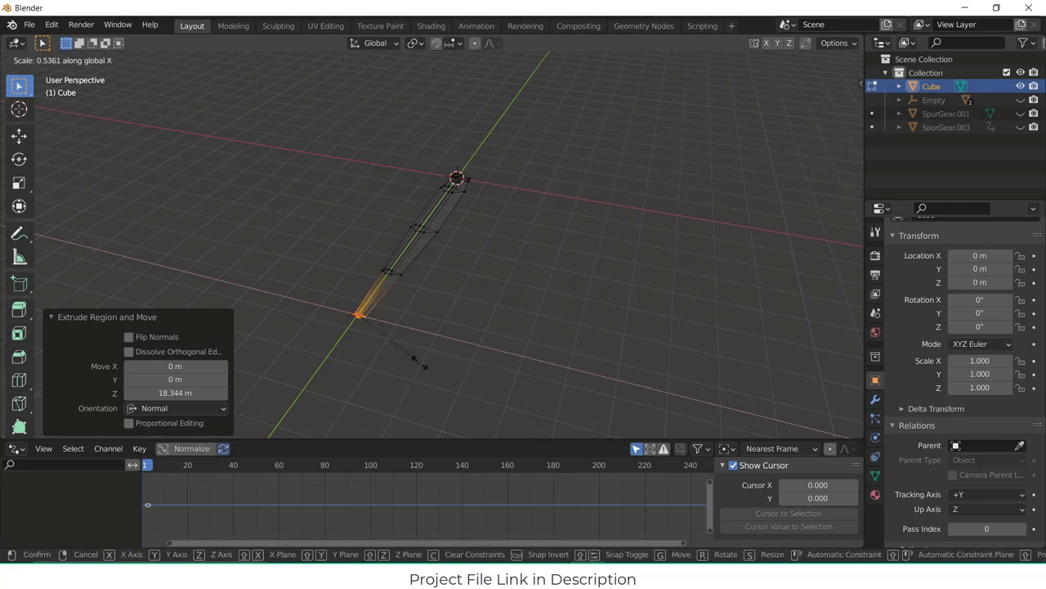
click(417, 362)
middle_drag(417, 362, 383, 243)
key(s)
key(z)
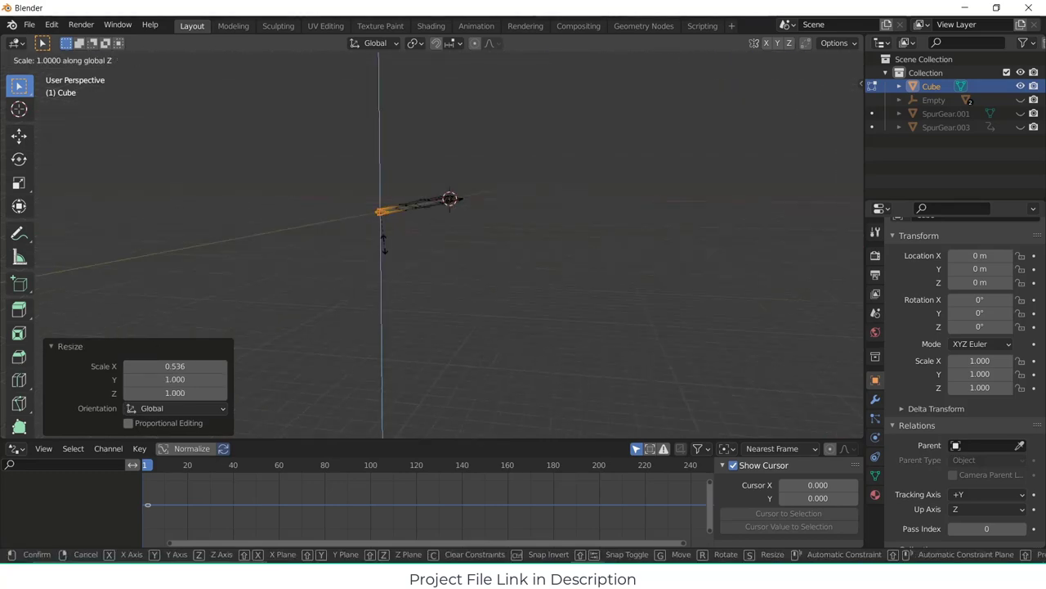
key(Return)
middle_drag(404, 227, 333, 234)
- Add six centred loop cuts along the blade
key(Tab)
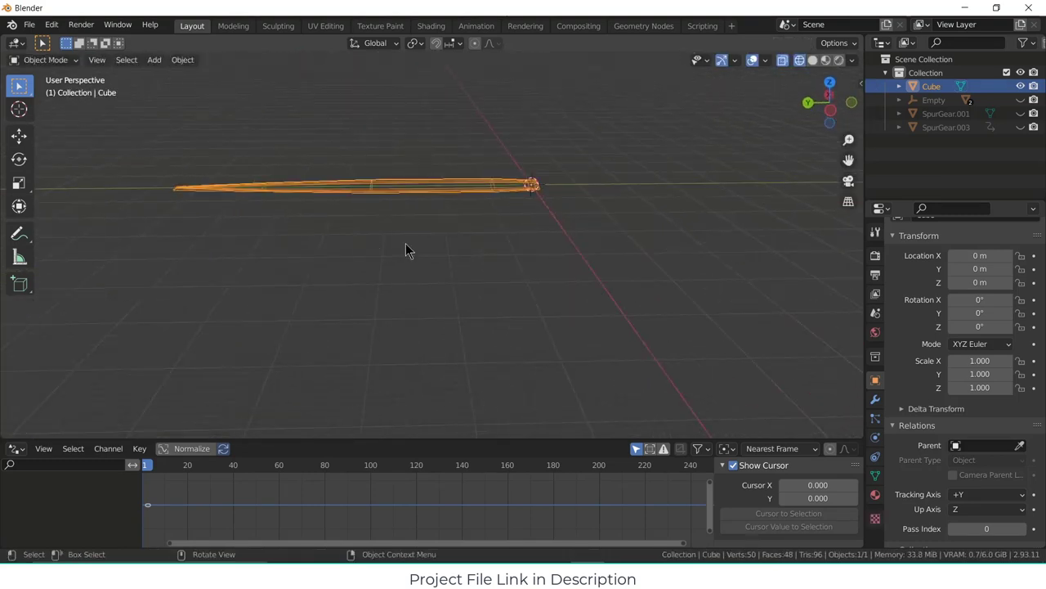
middle_drag(406, 251, 359, 282)
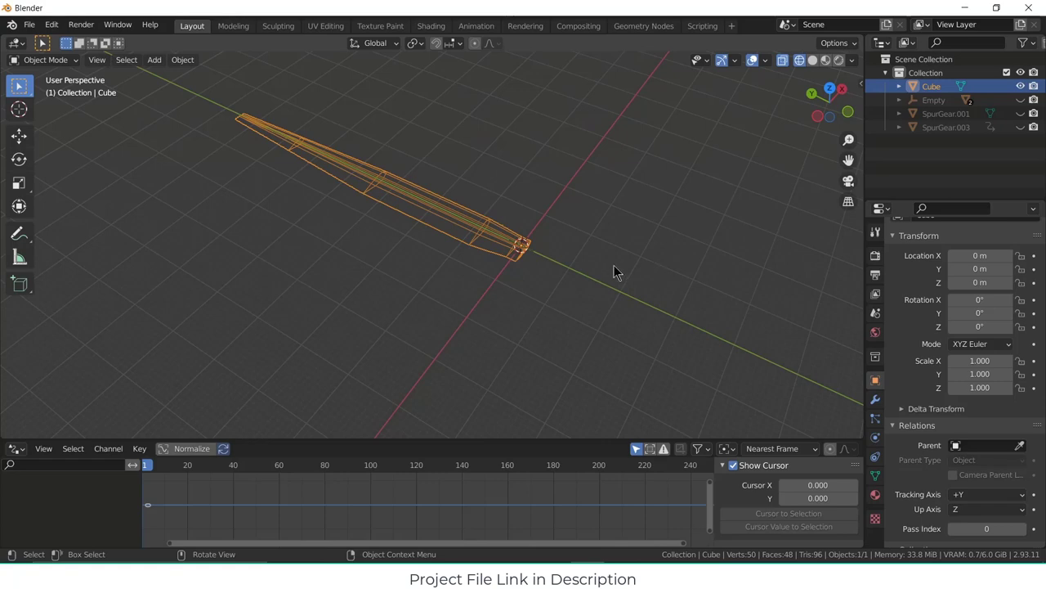
middle_drag(698, 291, 573, 283)
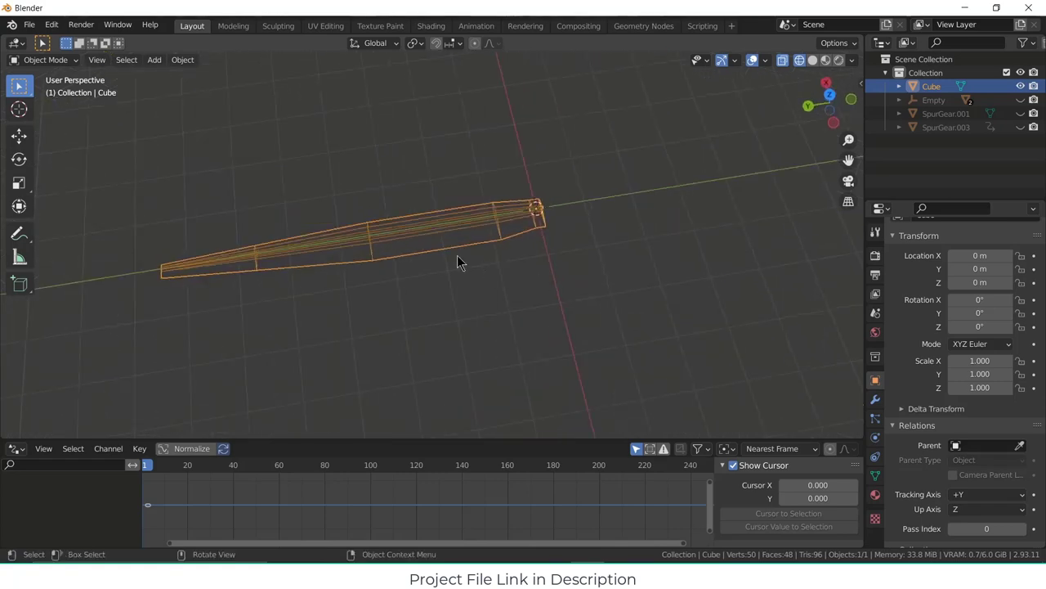
key(Tab)
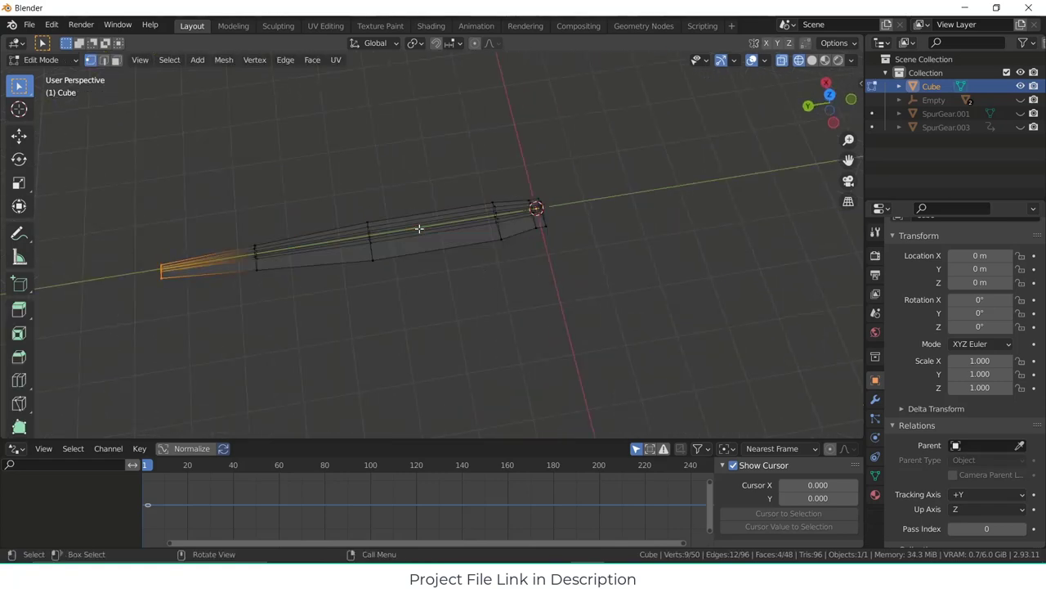
key(a)
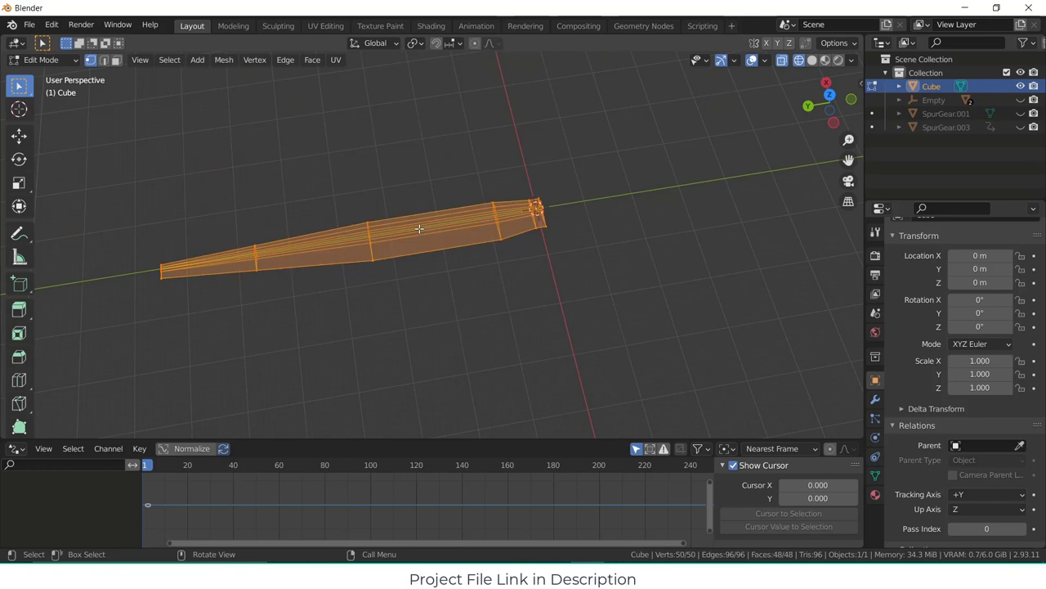
key(ctrl+r)
scroll(419, 229, up, 3)
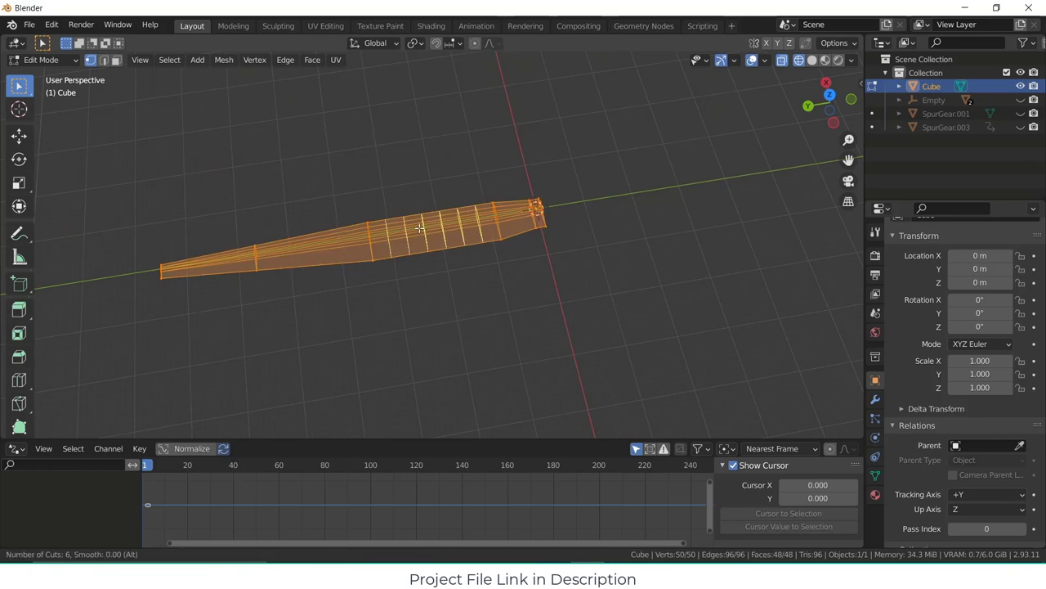
click(419, 229)
right_click(419, 229)
key(alt+a)
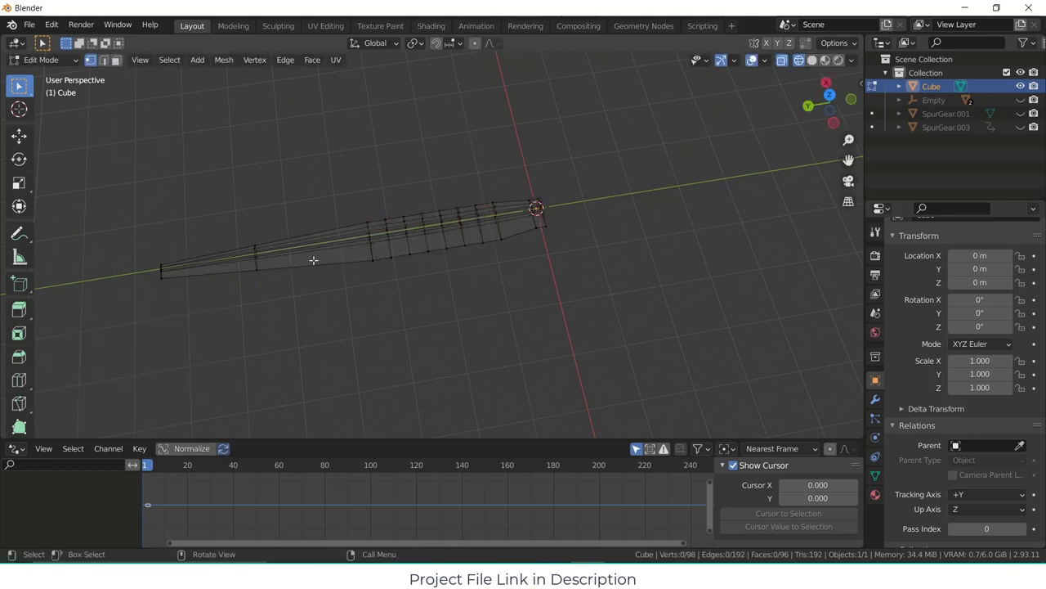
- Add seven more centred loop cuts across the blade
key(a)
key(ctrl+r)
scroll(313, 244, up, 4)
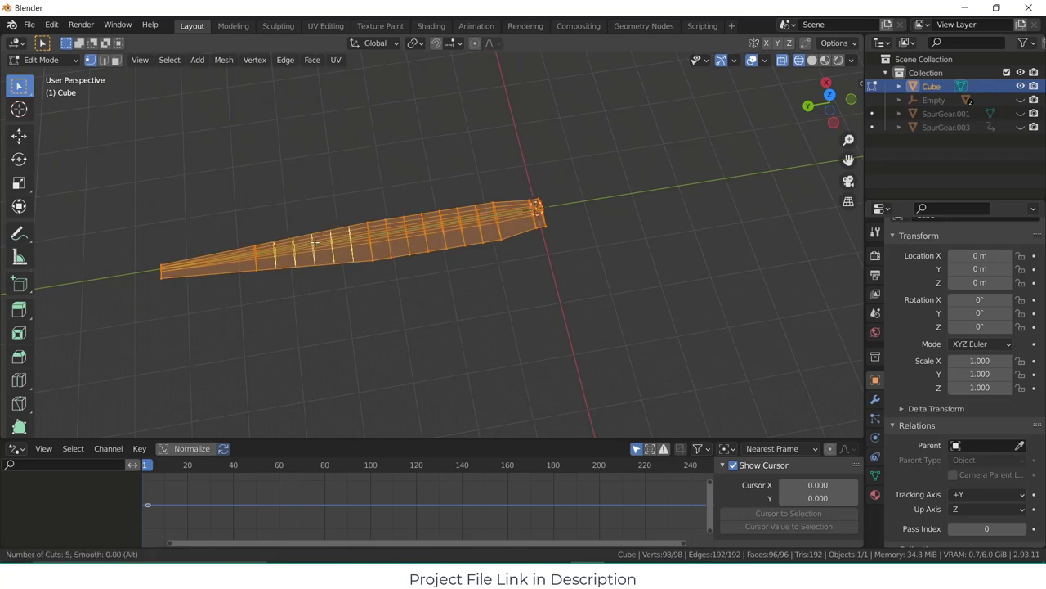
click(313, 243)
right_click(313, 244)
key(alt+a)
- Add ten loop cuts near the tip plus one more edge loop, then leave Edit Mode
key(a)
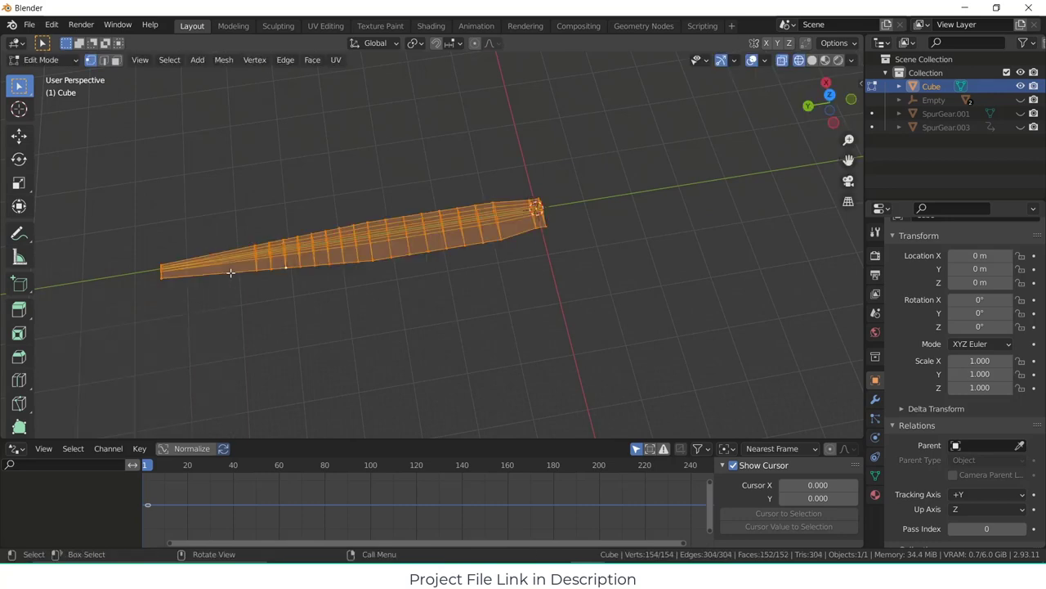
key(ctrl+r)
scroll(232, 268, up, 2)
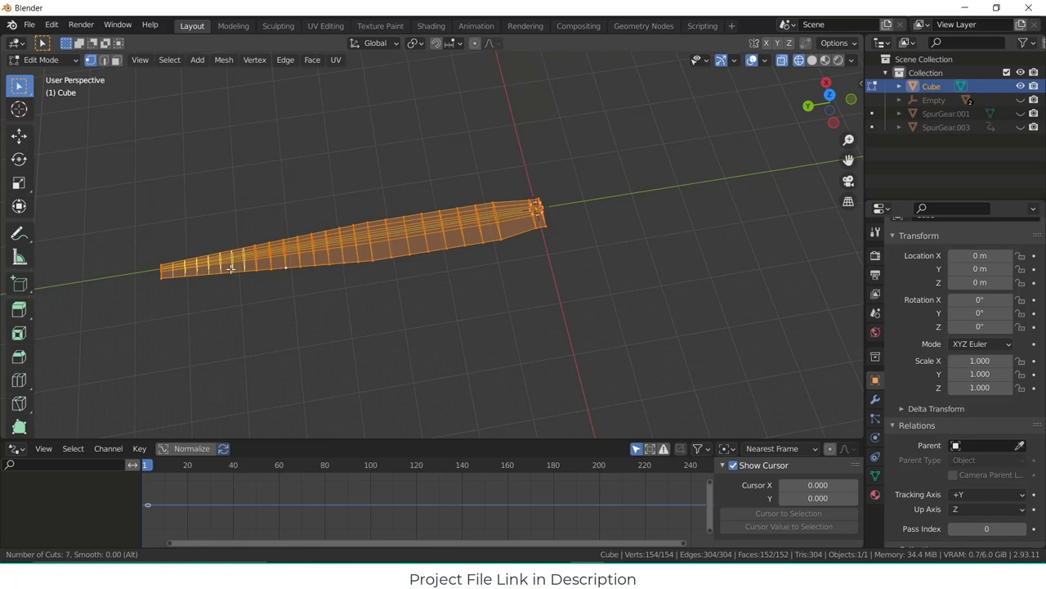
click(231, 268)
key(alt+a)
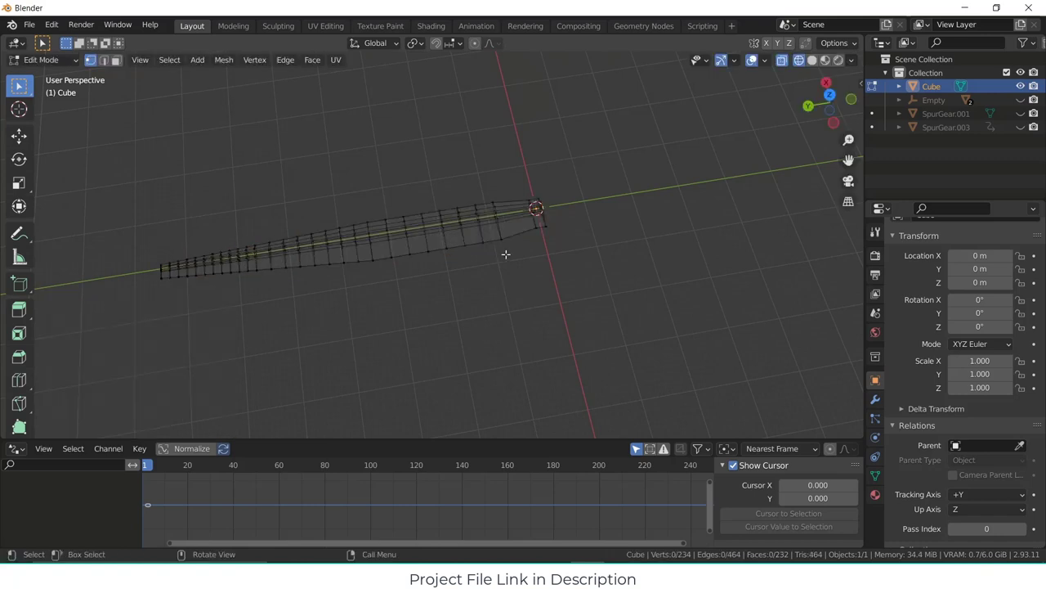
middle_drag(504, 253, 509, 234)
key(a)
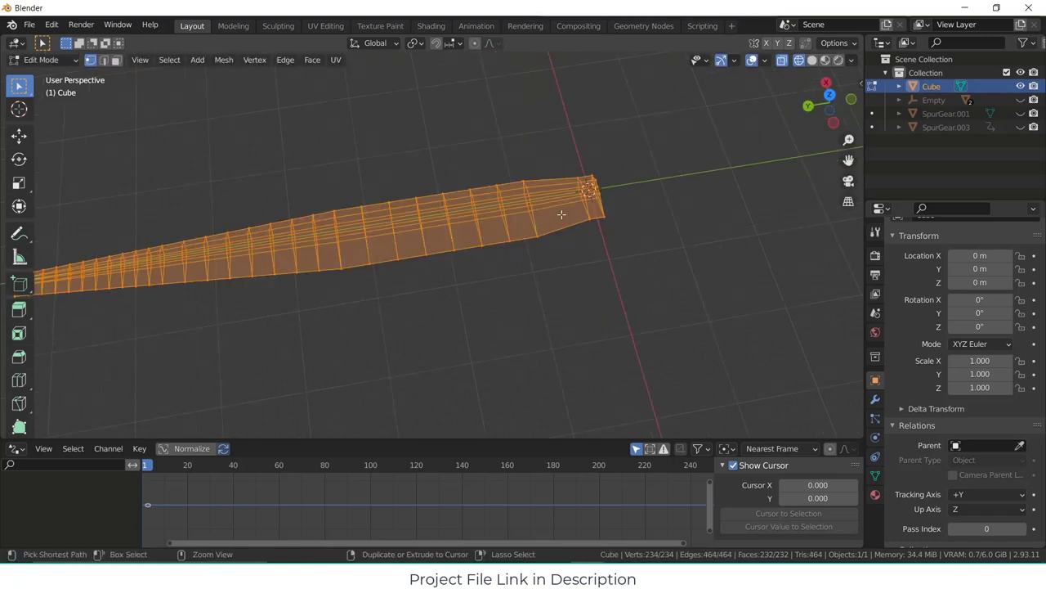
key(ctrl+r)
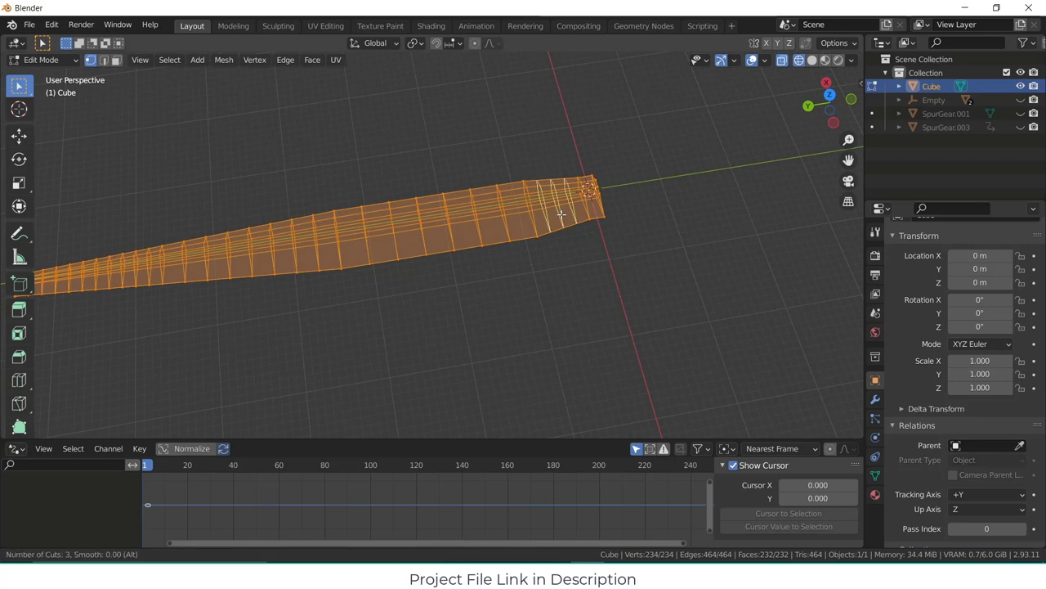
click(562, 214)
click(591, 279)
key(Tab)
scroll(590, 279, down, 4)
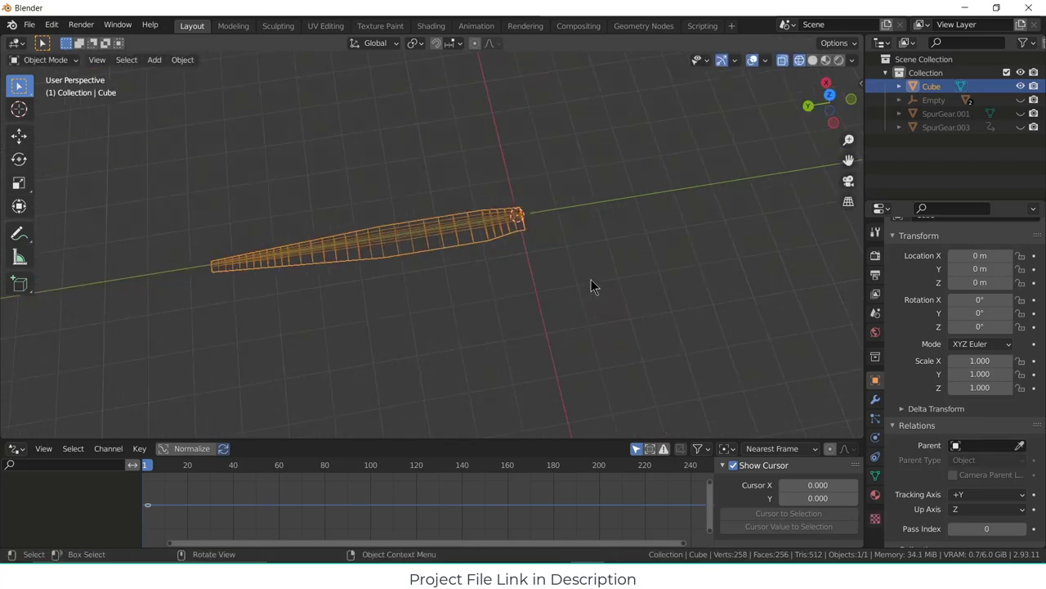
- Add a Plain Axes empty at the origin, enlarge it, and apply its scale
click(154, 60)
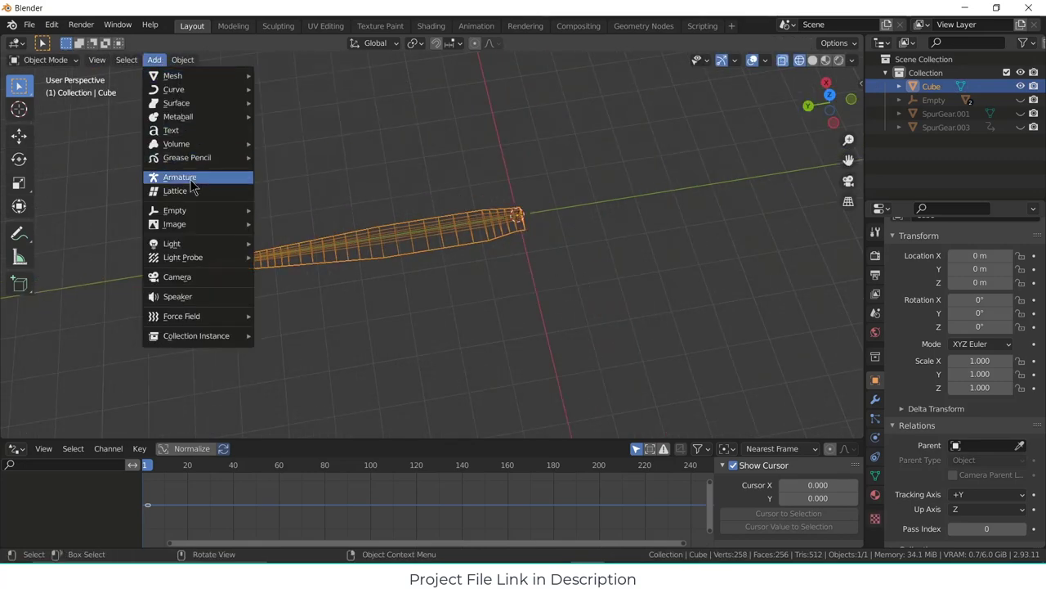
mouse_move(196, 211)
click(279, 210)
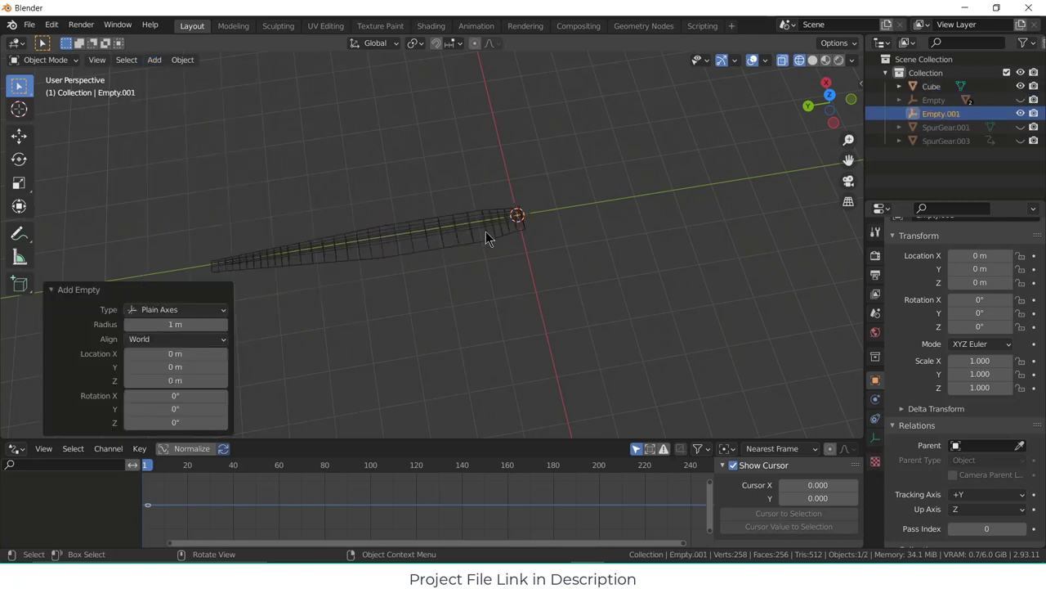
scroll(507, 230, up, 2)
key(s)
click(654, 147)
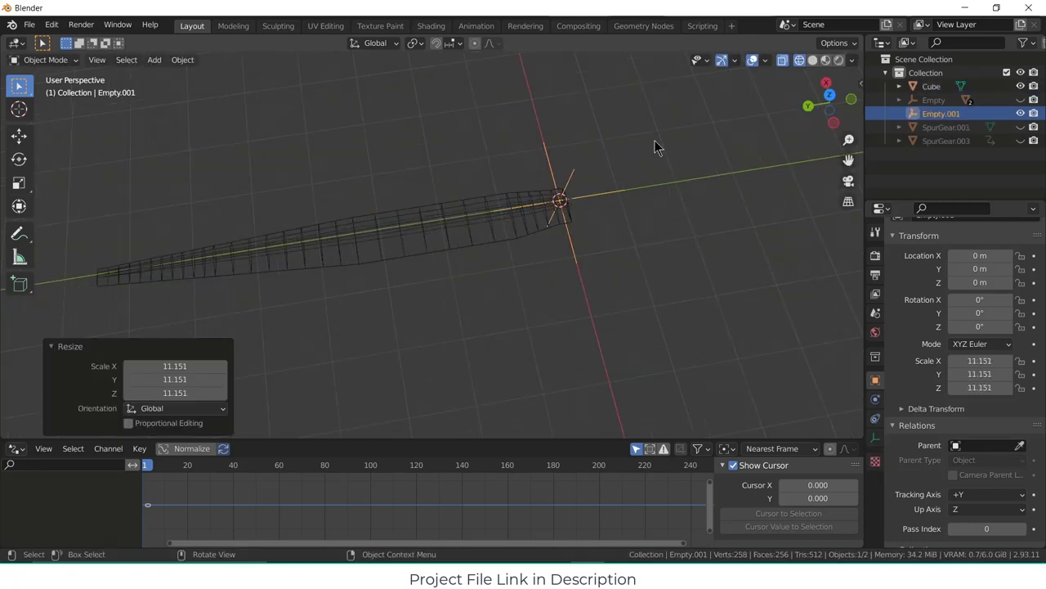
key(ctrl+a)
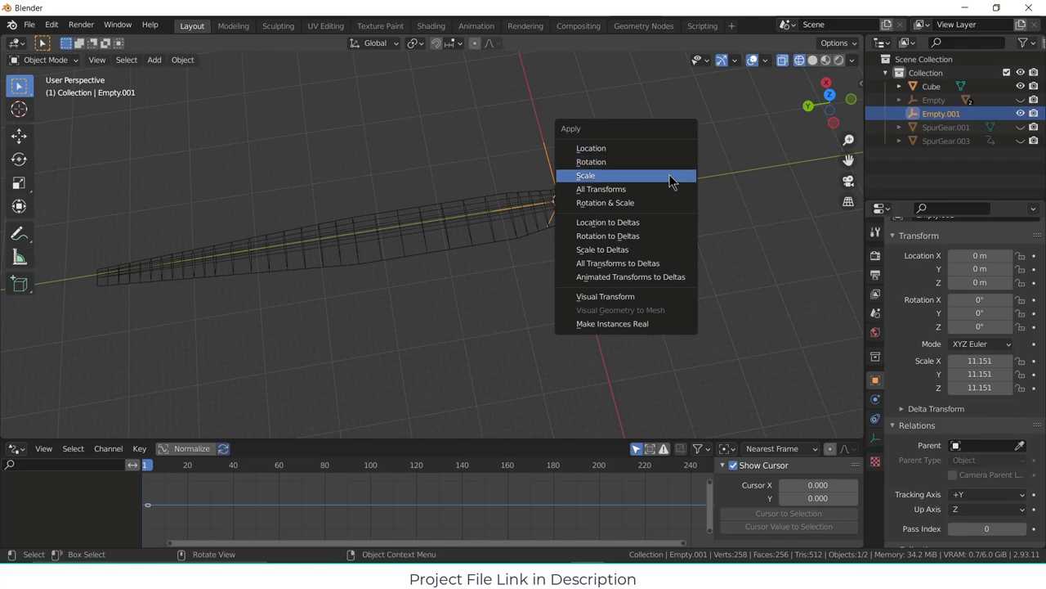
click(669, 190)
- Enlarge Empty.001 further to 19.038 and apply the scale so it reads 1.000
click(524, 211)
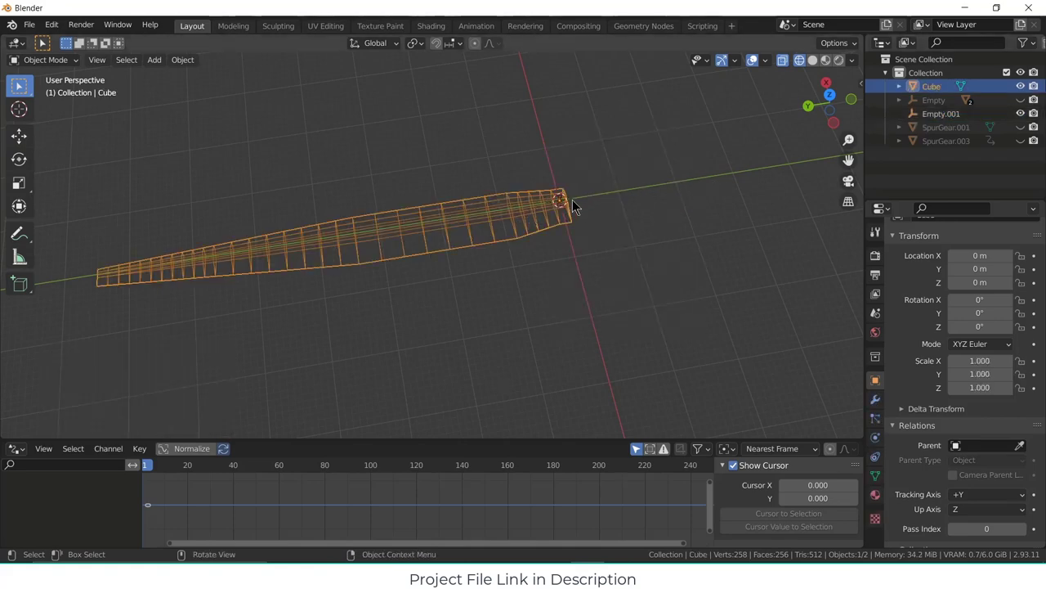
click(626, 197)
click(941, 113)
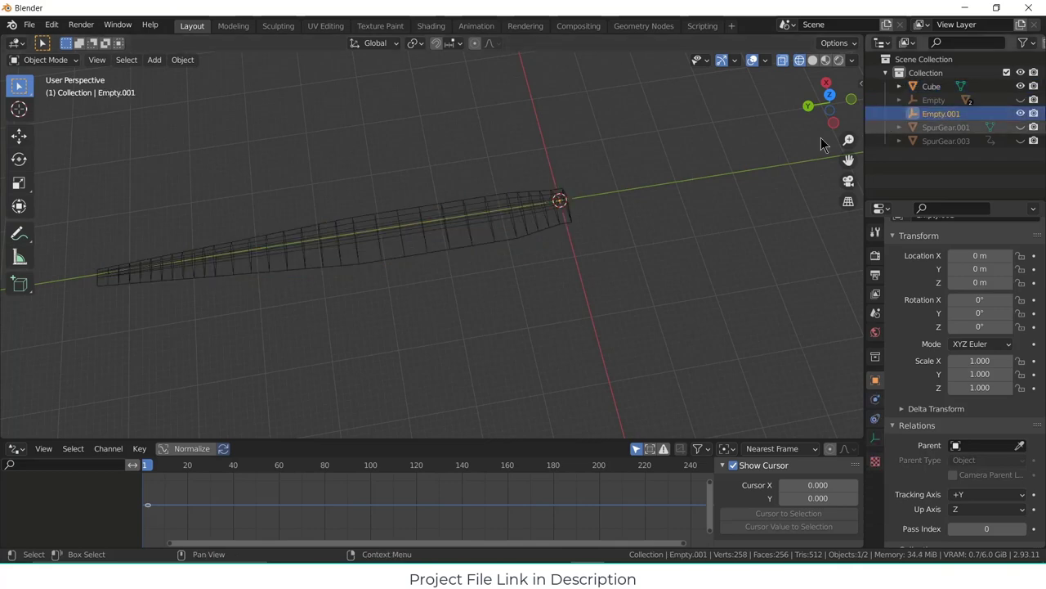
key(s)
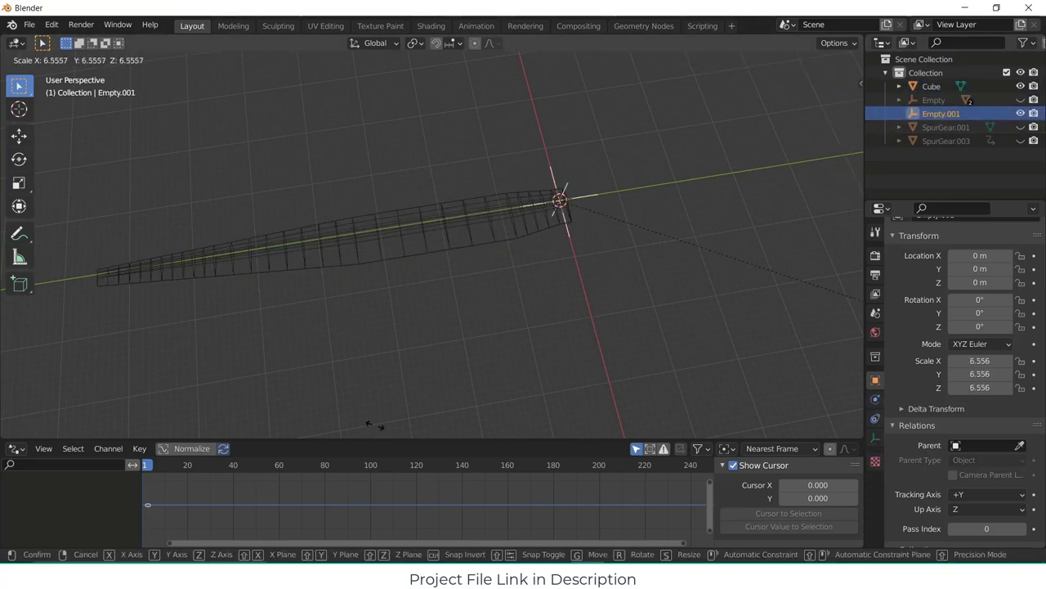
click(744, 309)
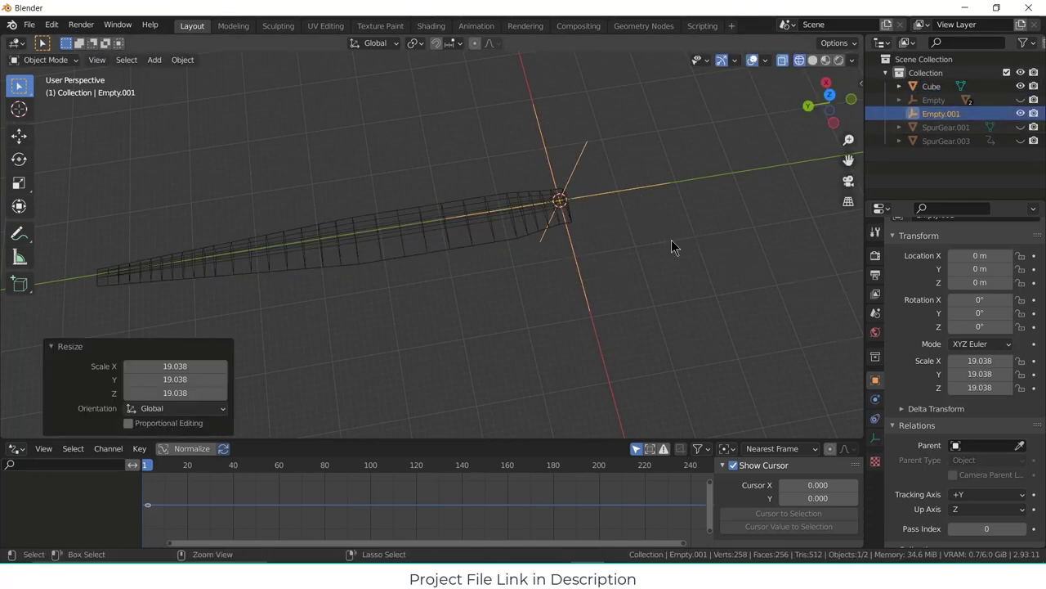
key(ctrl+o)
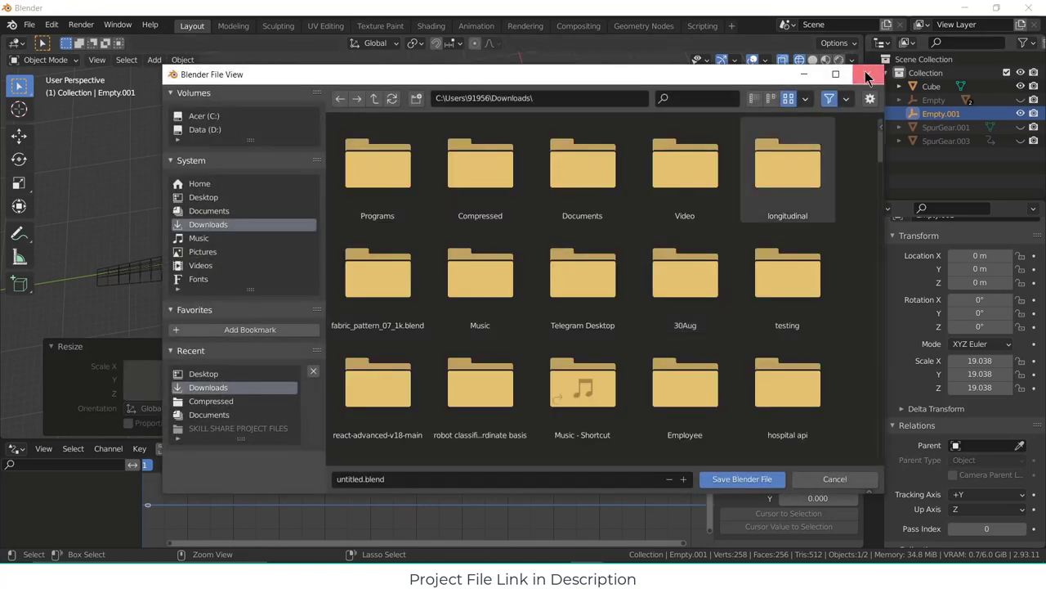
click(860, 75)
key(ctrl+a)
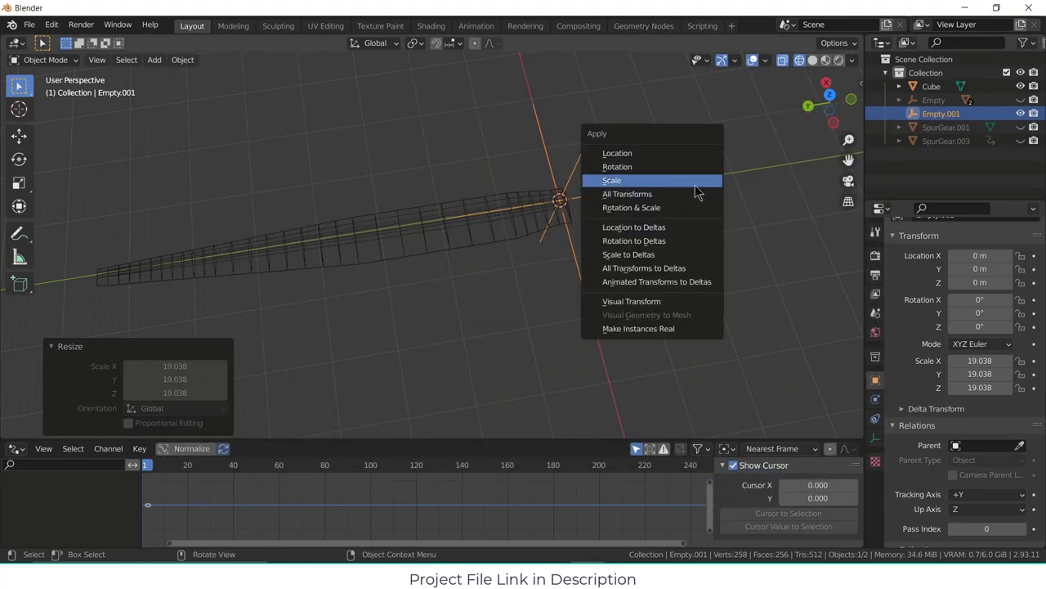
click(695, 183)
click(602, 208)
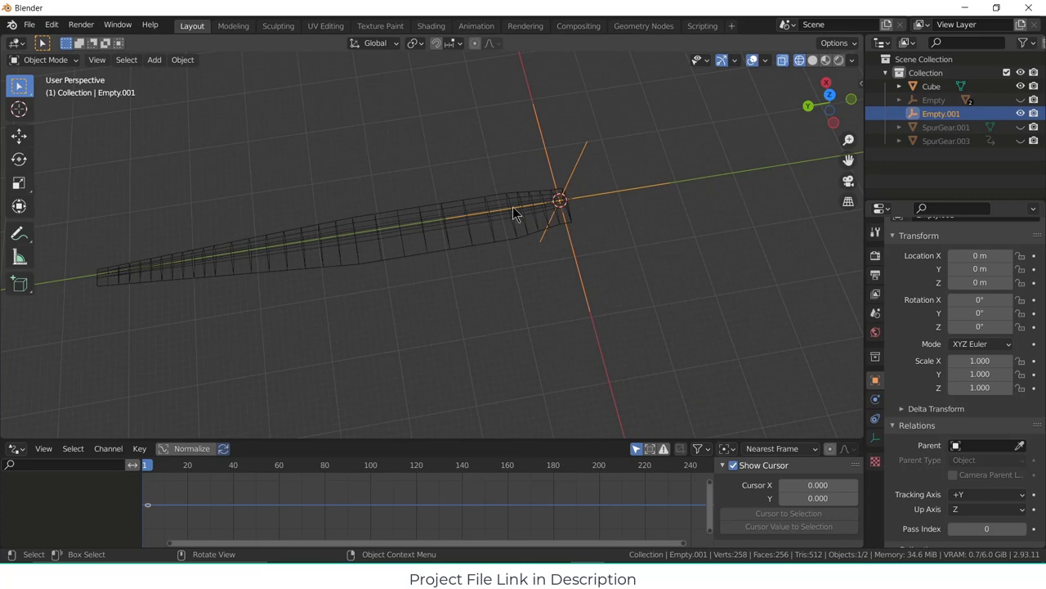
middle_drag(514, 212, 500, 155)
click(455, 188)
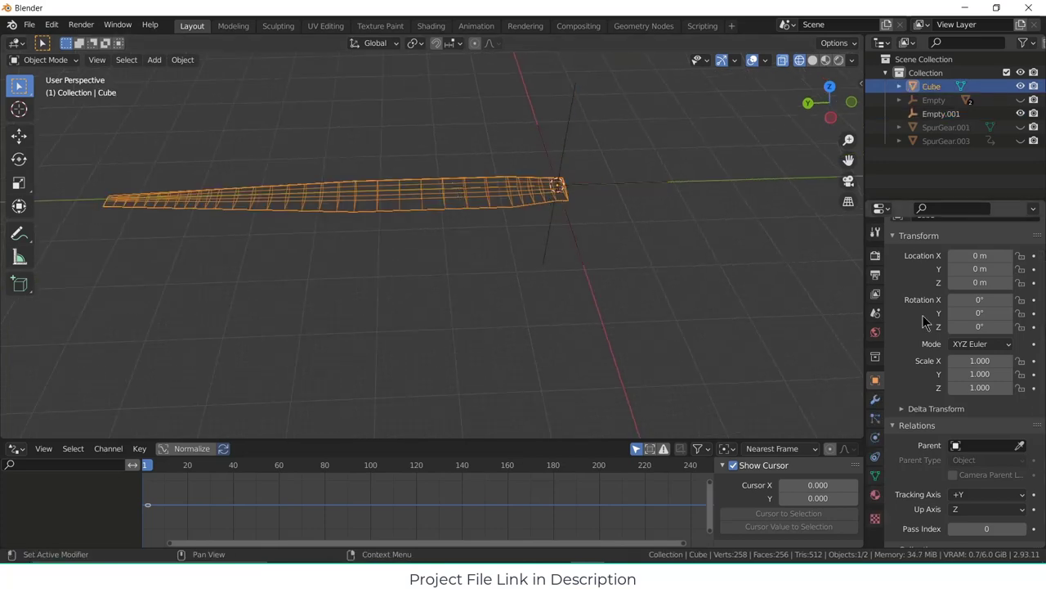
- Give the blade a Simple Deform modifier: Bend at 45° on axis Y, origin Empty.001
click(875, 399)
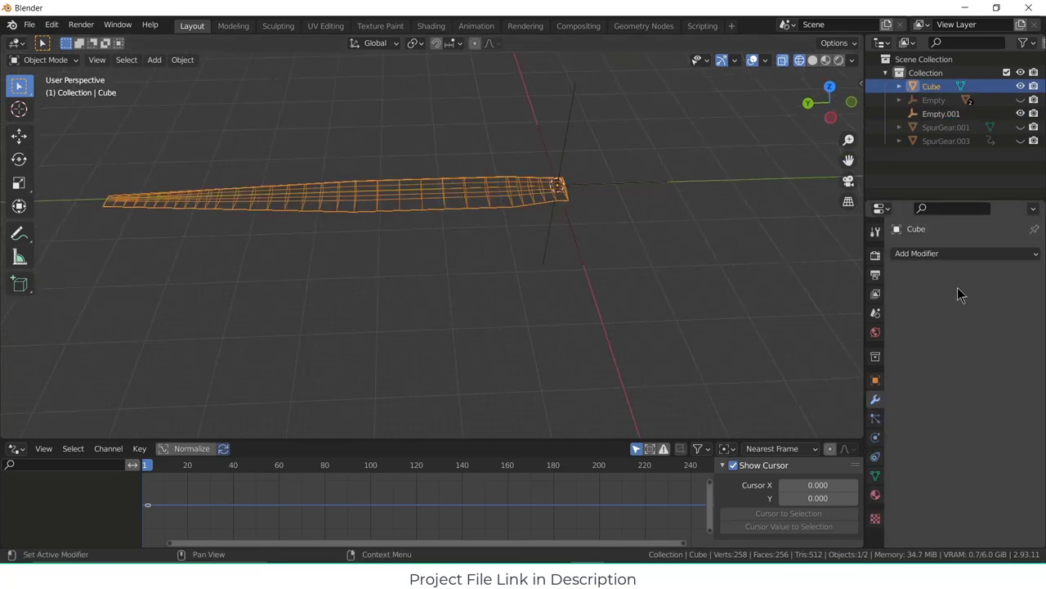
click(1003, 255)
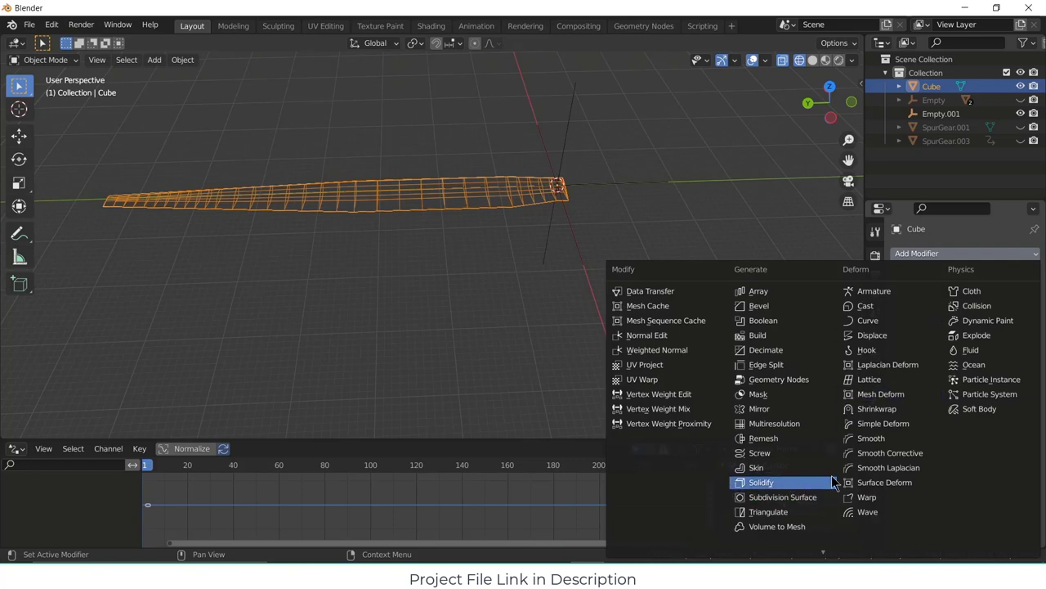
click(881, 424)
click(945, 298)
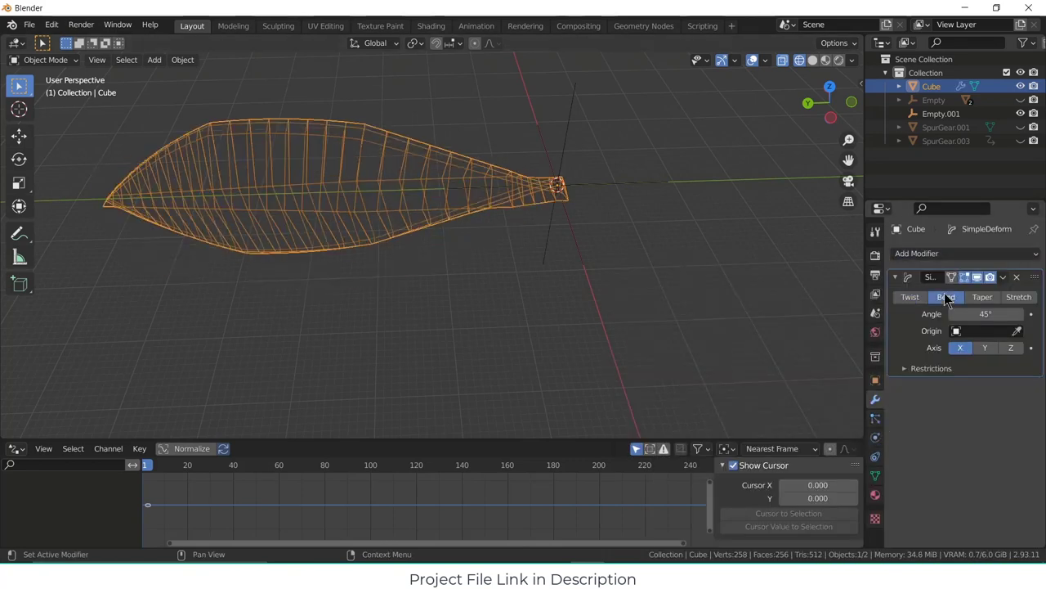
middle_drag(691, 273, 638, 271)
click(984, 347)
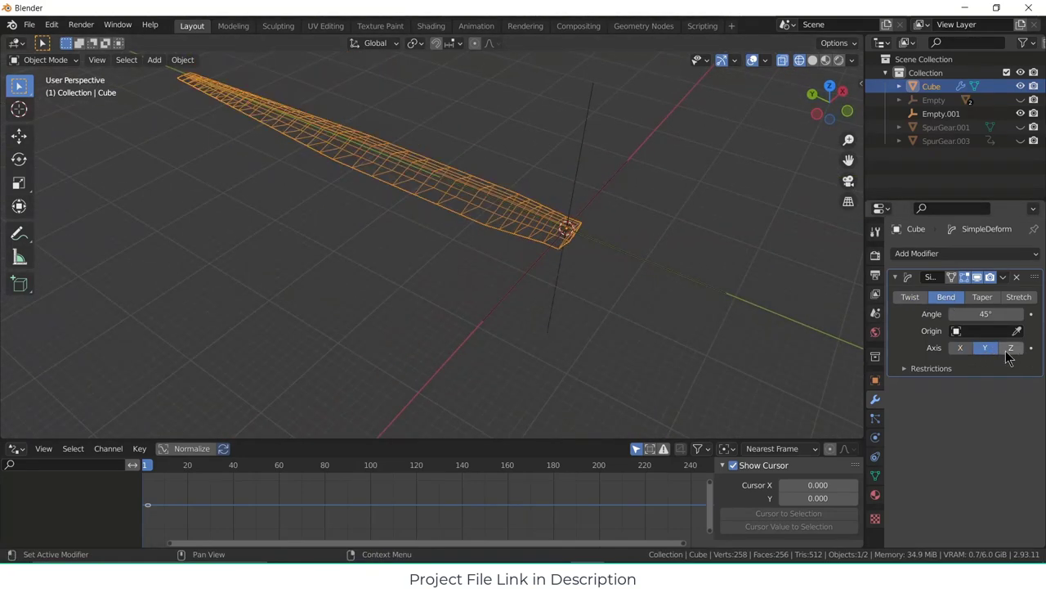
click(1010, 349)
click(987, 348)
click(986, 332)
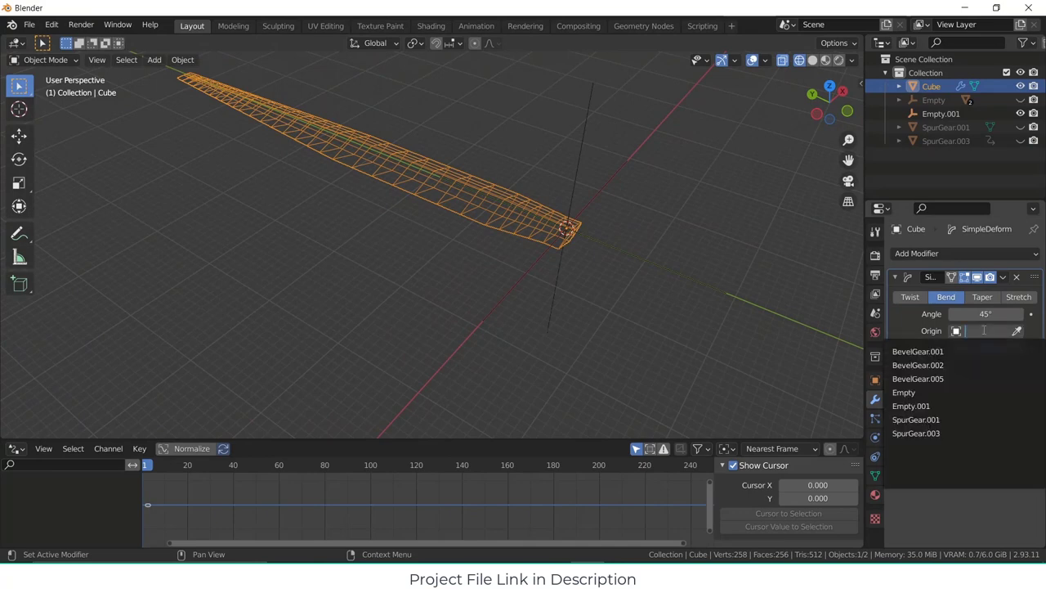
click(965, 406)
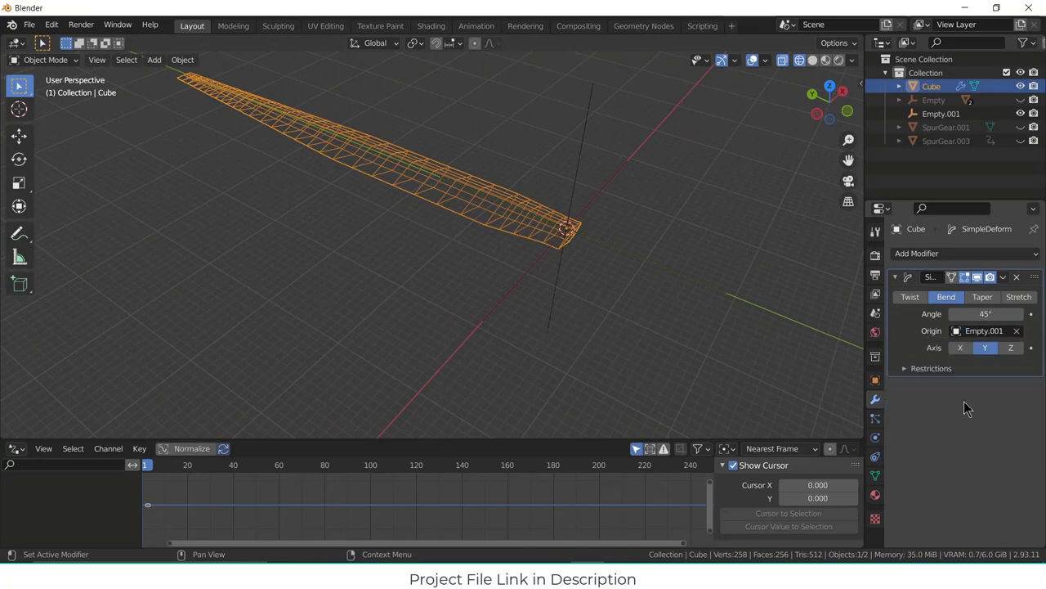
click(577, 193)
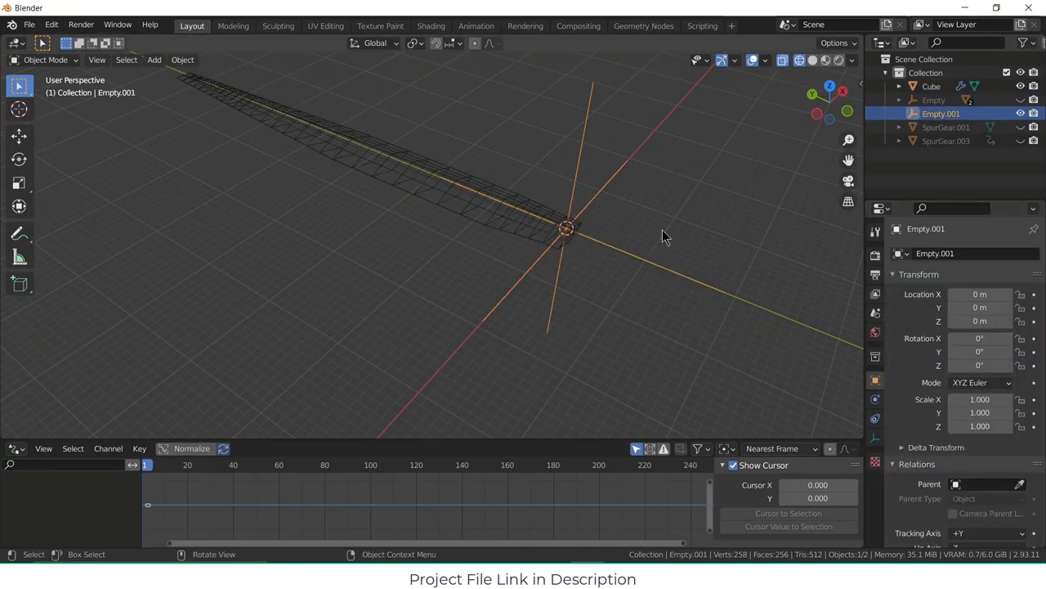
- Rotate Empty.001 by -6.11° around global X after abandoning tries on Y and Z
key(r)
key(y)
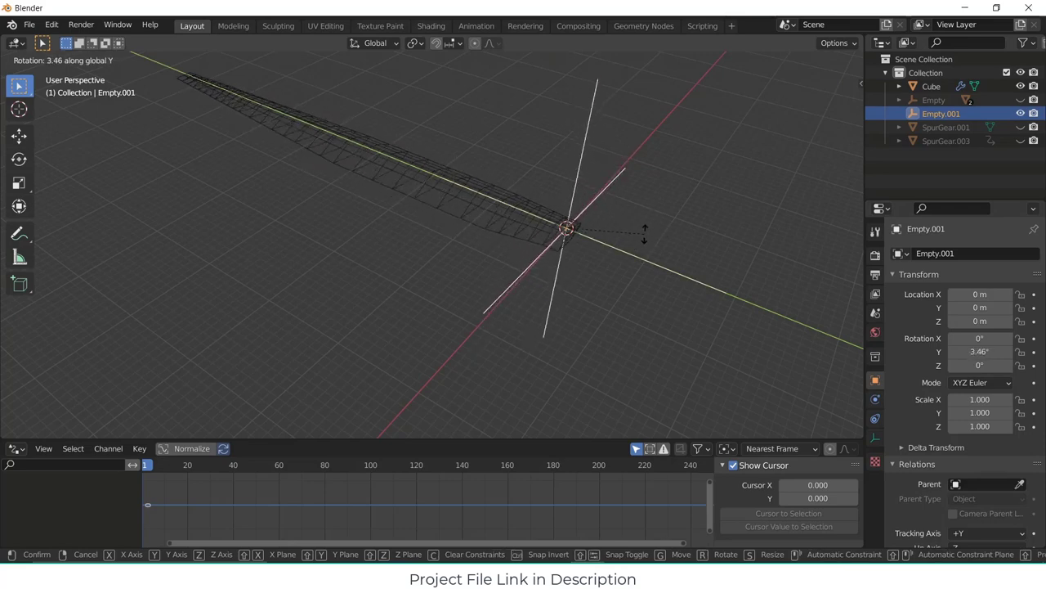
right_click(646, 226)
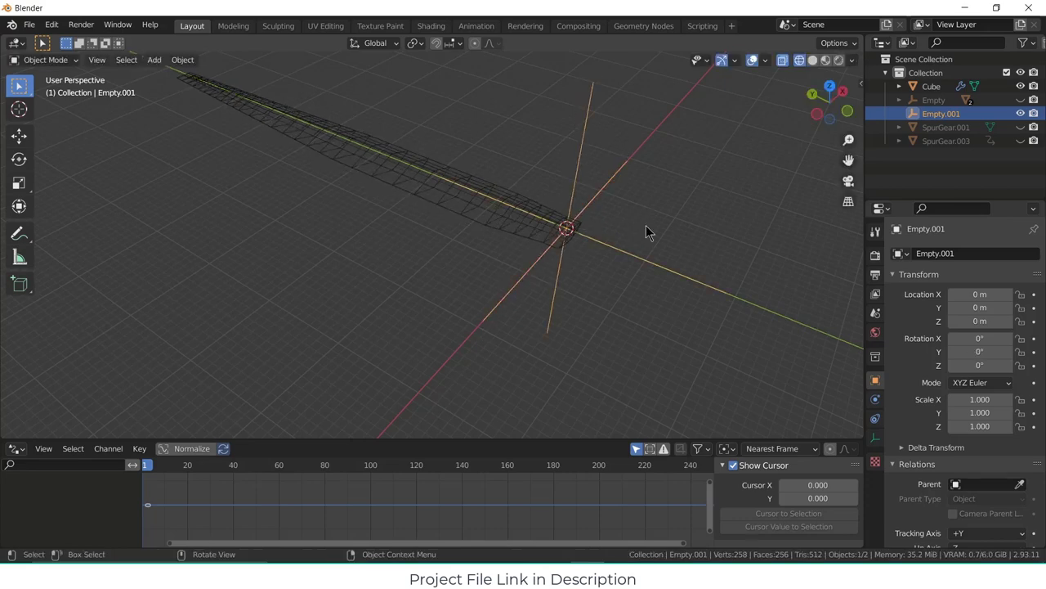
key(r)
key(z)
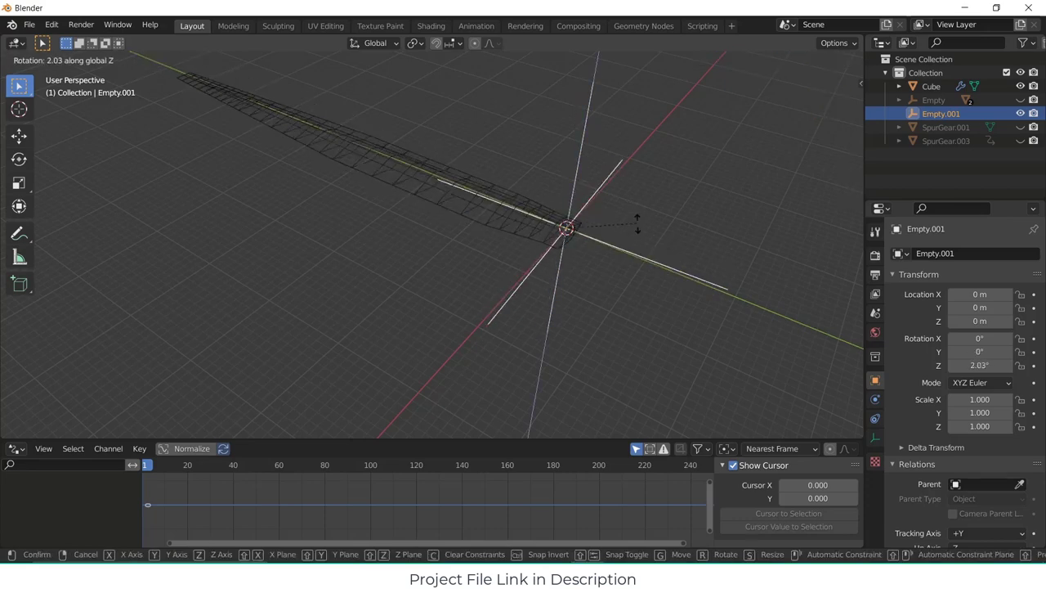
right_click(644, 253)
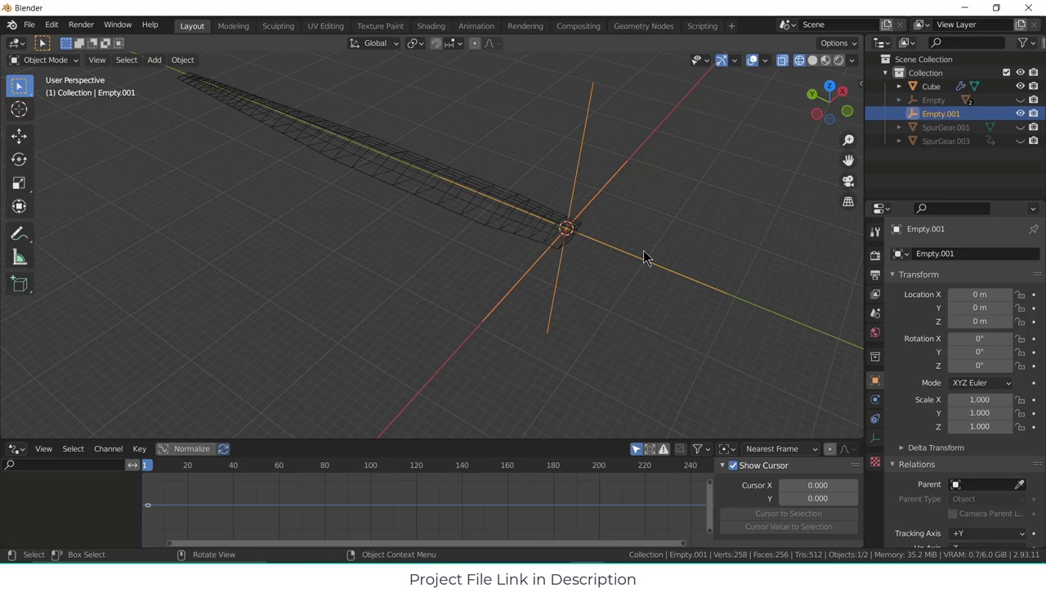
key(r)
key(x)
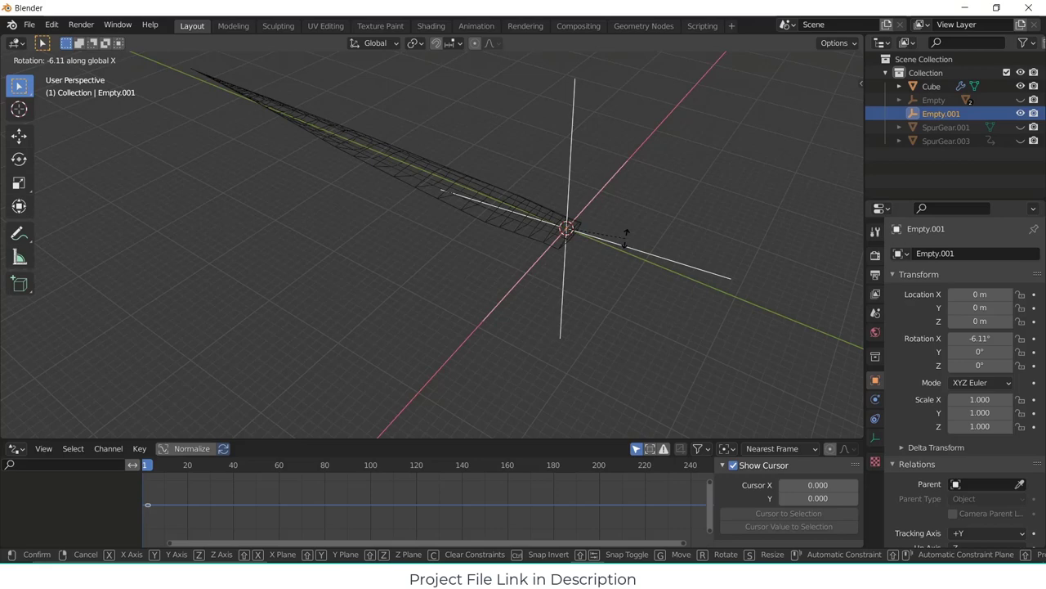
click(626, 238)
- Switch the viewport to Solid shading with X-ray turned off
middle_drag(626, 242, 698, 265)
click(814, 59)
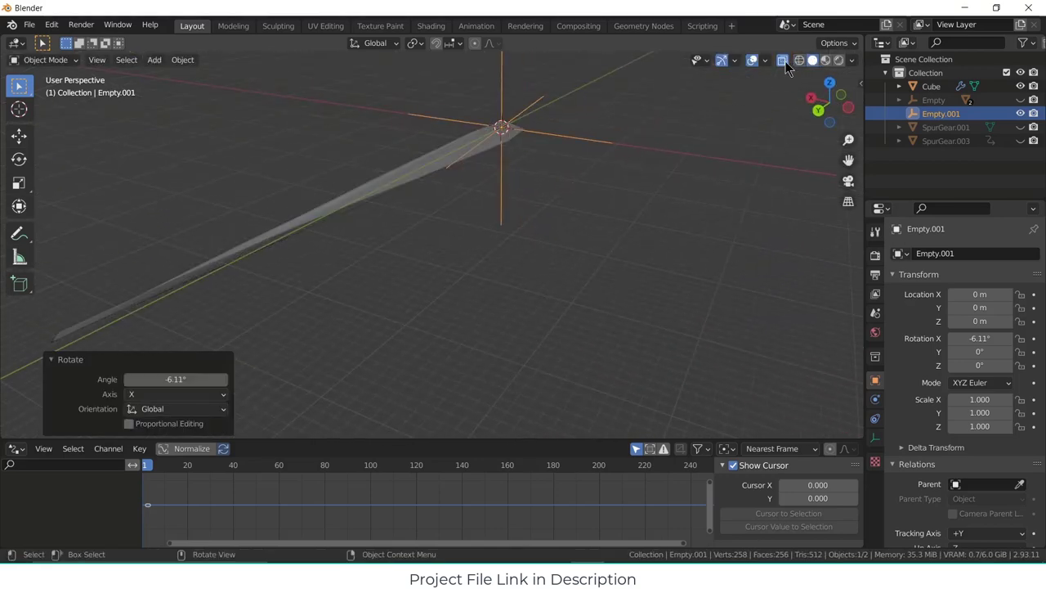
click(783, 60)
- Select the bent blade and apply Shade Smooth to it
middle_drag(592, 200, 488, 168)
click(468, 172)
right_click(469, 172)
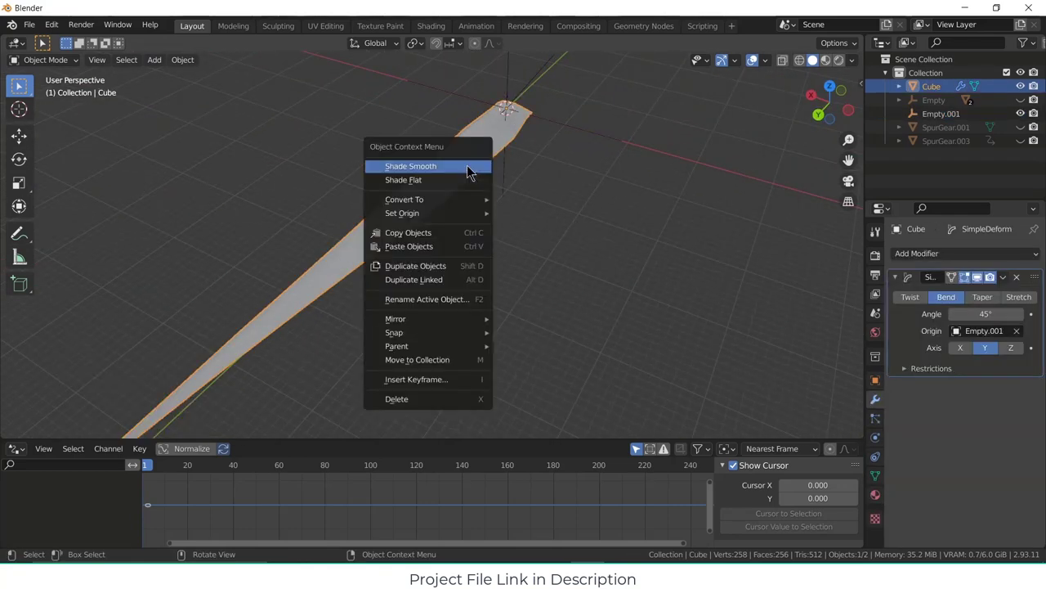
click(471, 169)
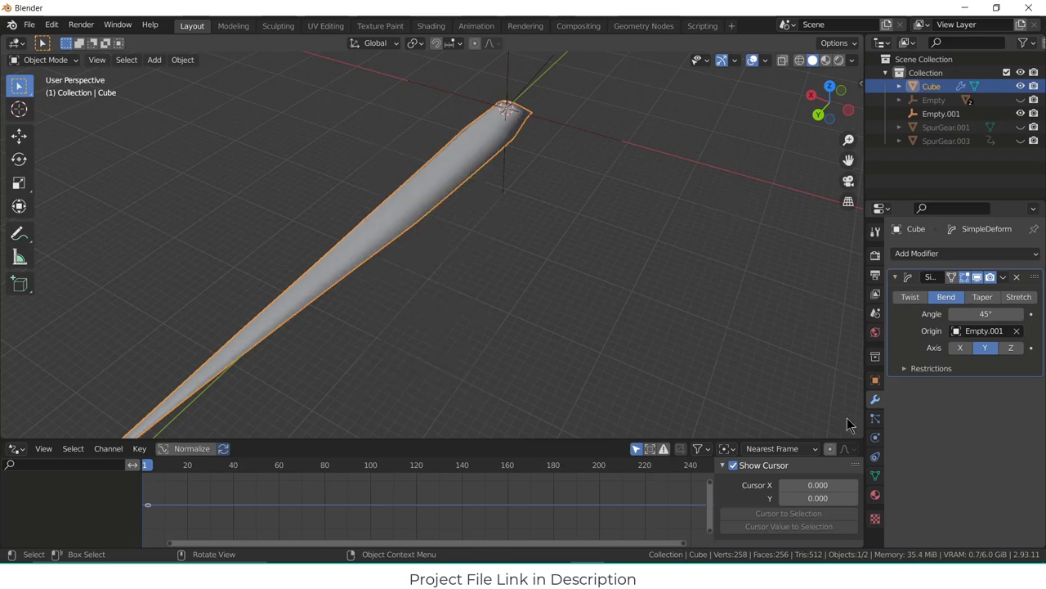
- Enable Auto Smooth at 30° in the blade's Cube.001 mesh normals settings
click(875, 475)
scroll(934, 470, down, 1)
click(935, 472)
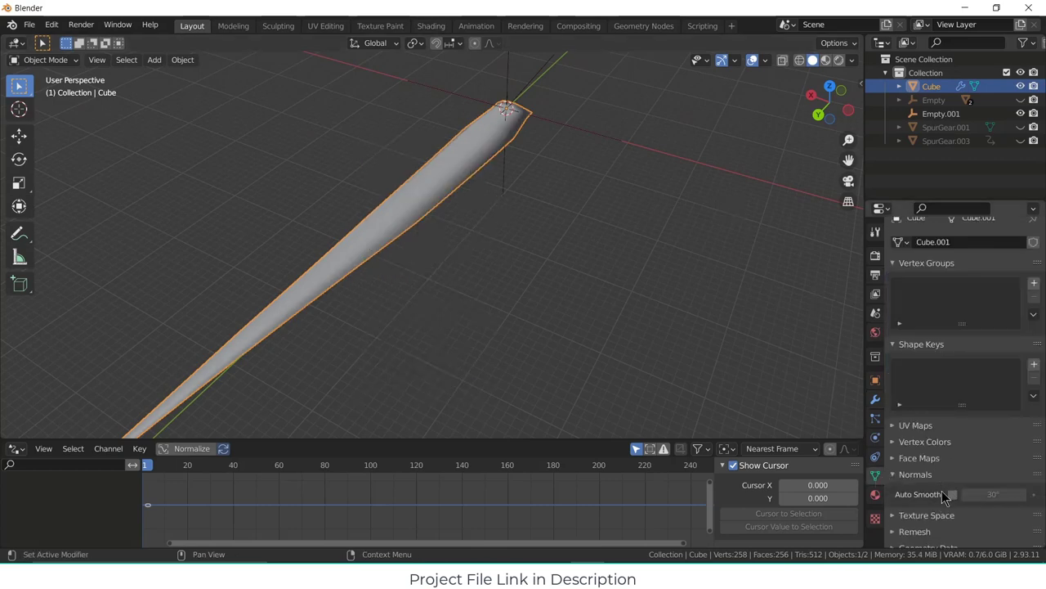
click(953, 494)
mouse_move(371, 242)
middle_down()
mouse_move(415, 194)
mouse_move(329, 237)
mouse_move(226, 238)
mouse_move(175, 222)
mouse_move(210, 236)
middle_up()
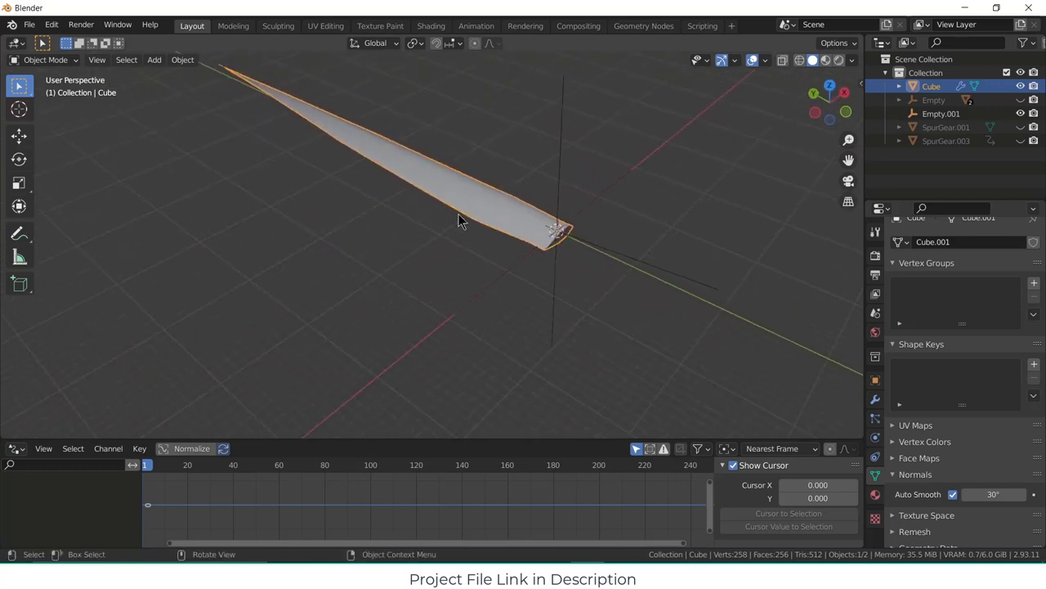
mouse_move(459, 220)
middle_down()
mouse_move(425, 196)
mouse_move(492, 221)
middle_up()
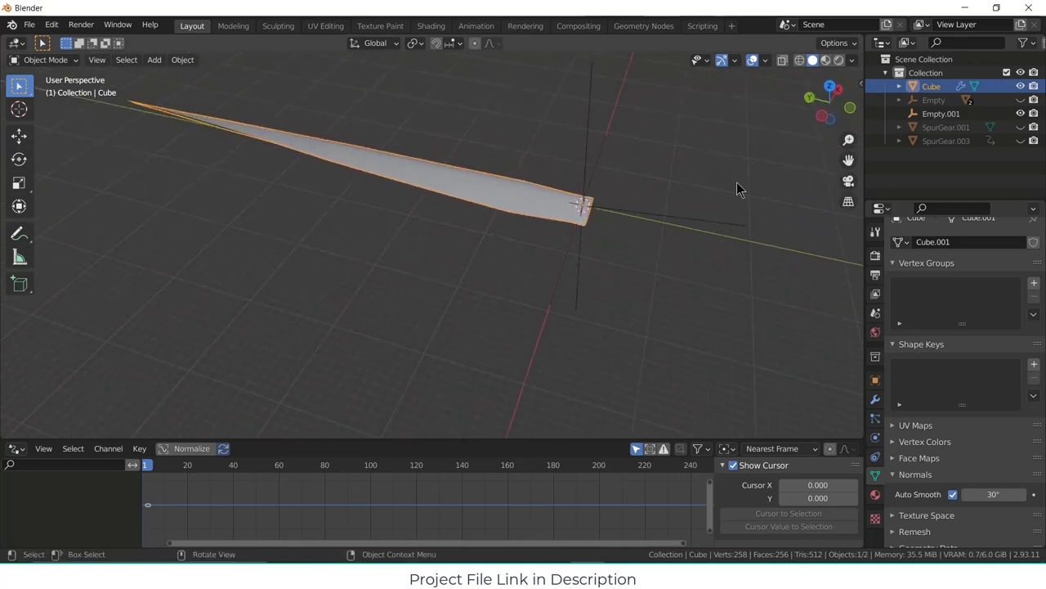
scroll(708, 191, down, 4)
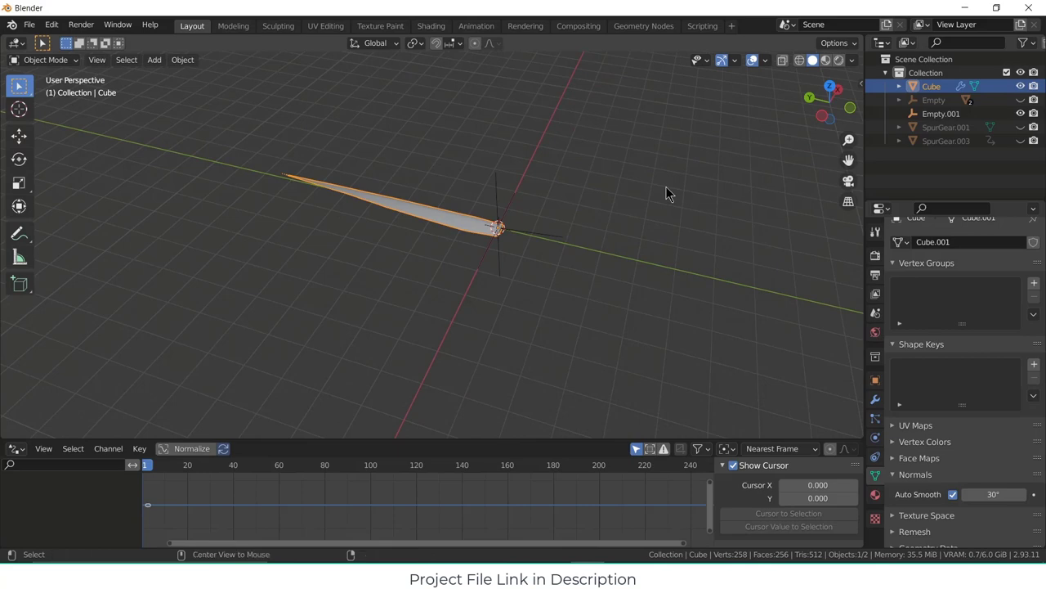
- Unhide all objects and scale the blade down to 0.152
key(alt+h)
middle_drag(520, 229, 530, 196)
scroll(530, 204, up, 4)
click(513, 194)
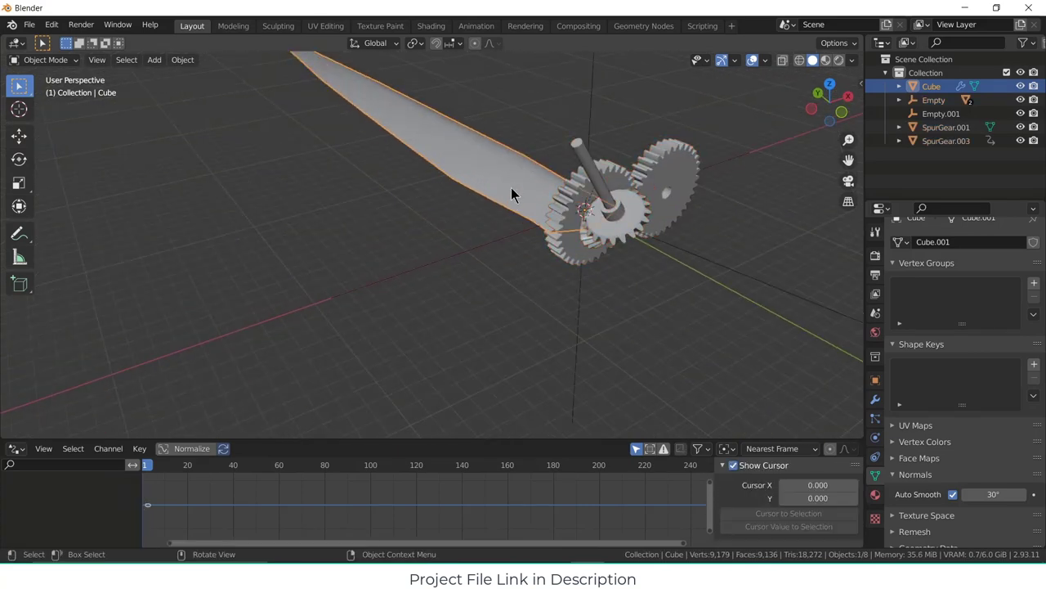
scroll(497, 187, down, 3)
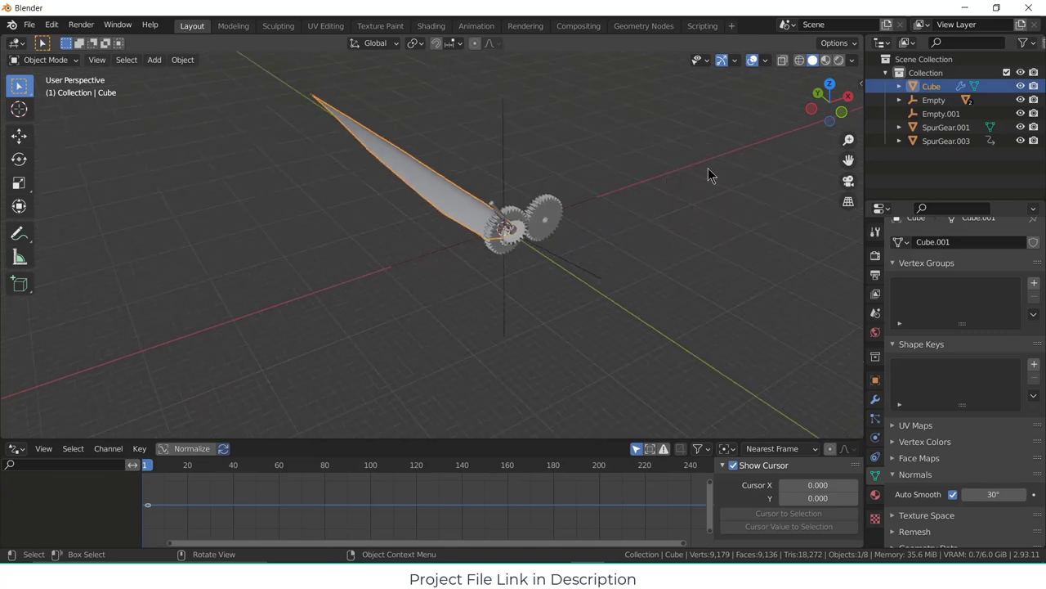
key(s)
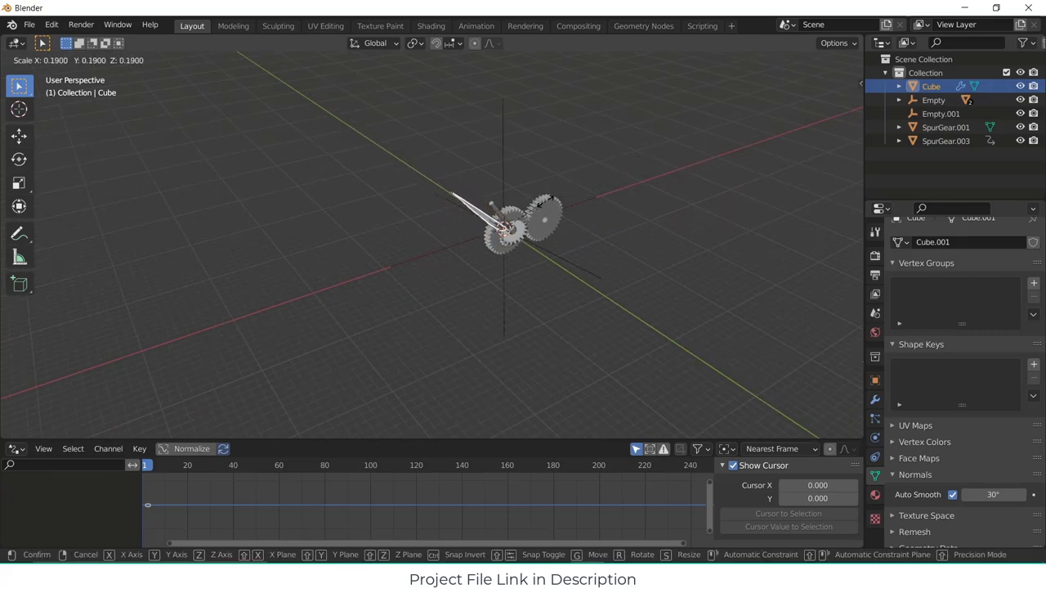
click(507, 229)
middle_drag(507, 228, 449, 225)
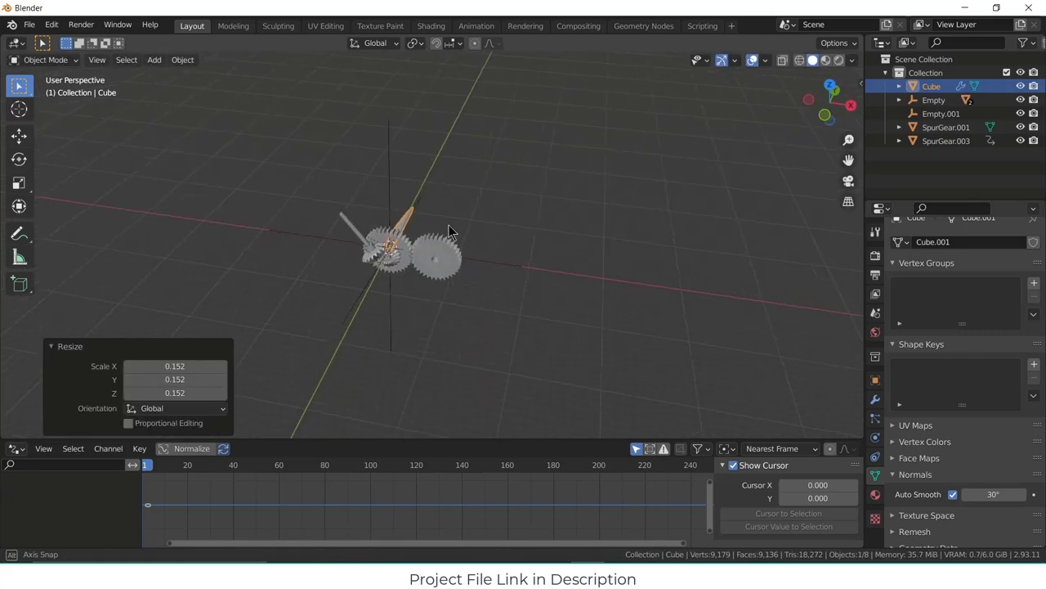
- Apply the blade's SimpleDeform bend modifier
key(g)
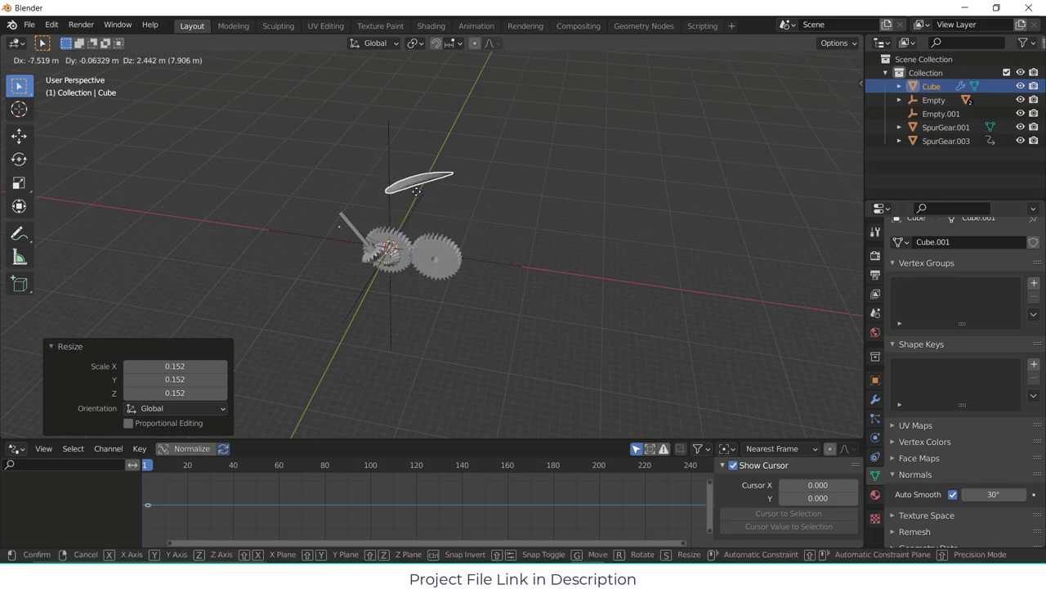
right_click(417, 194)
middle_drag(426, 198, 637, 197)
click(640, 179)
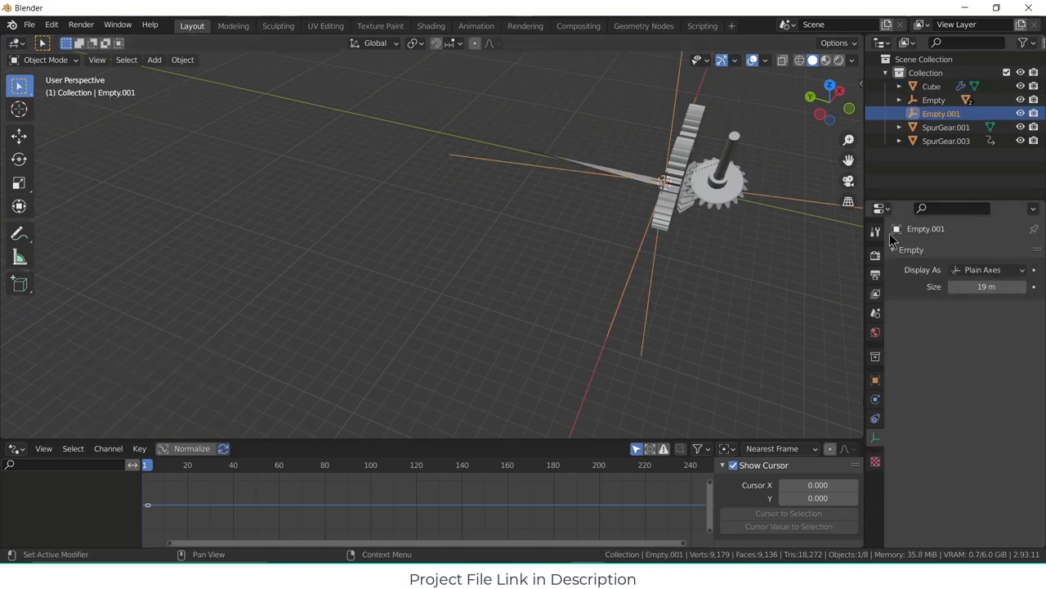
click(622, 172)
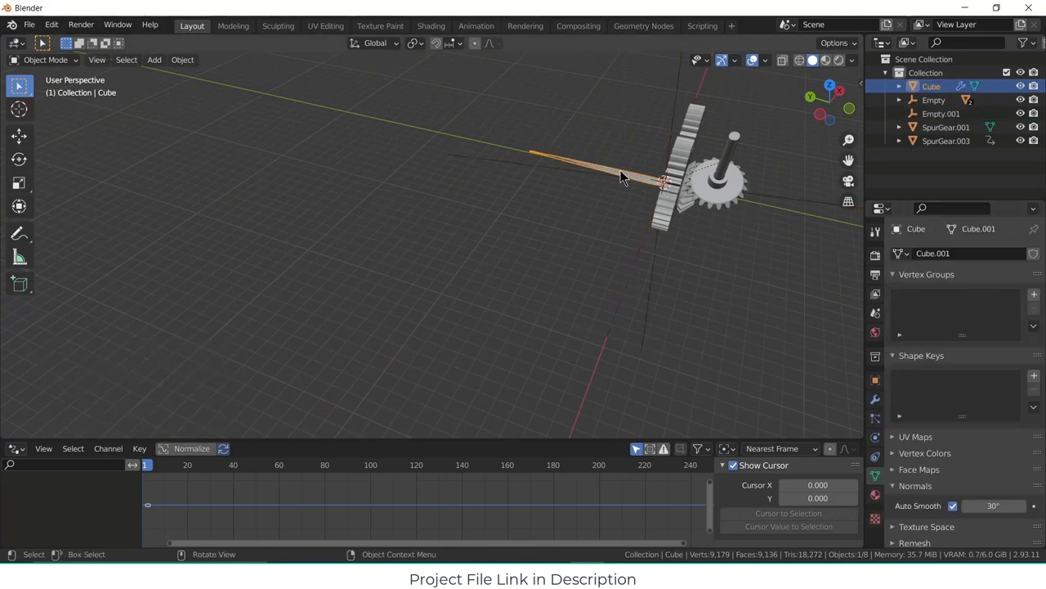
click(876, 398)
click(1011, 278)
click(1014, 293)
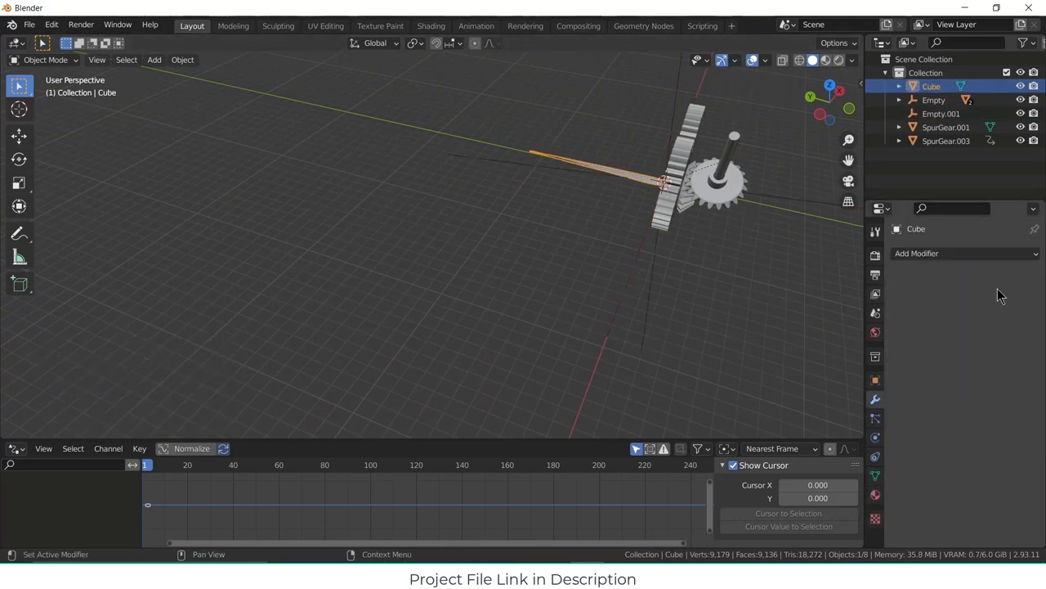
- Raise the blade above the gears and turn it 94.5° about Z
key(g)
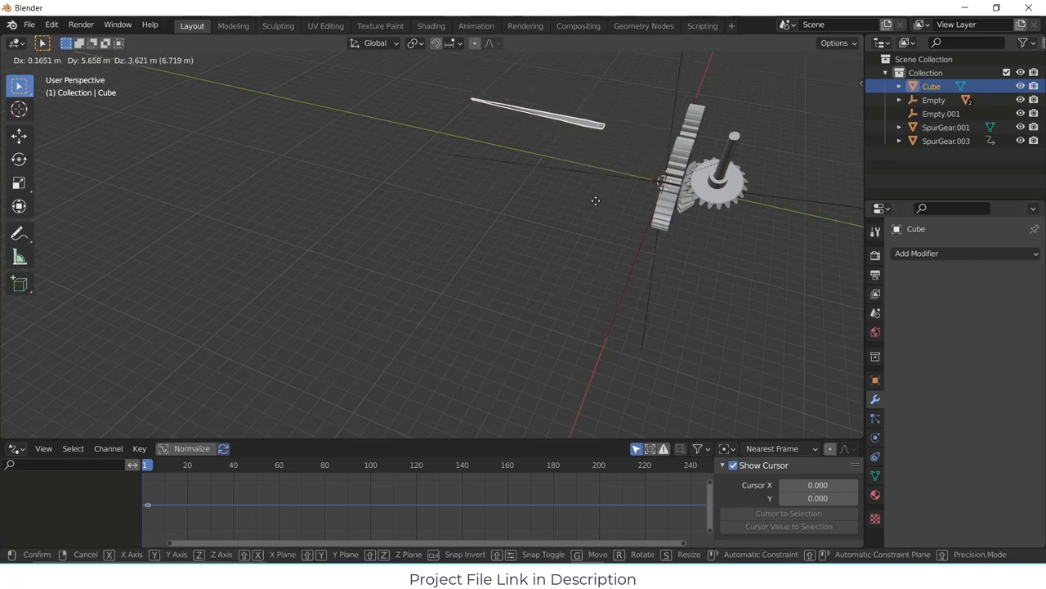
click(594, 198)
middle_drag(544, 212, 439, 199)
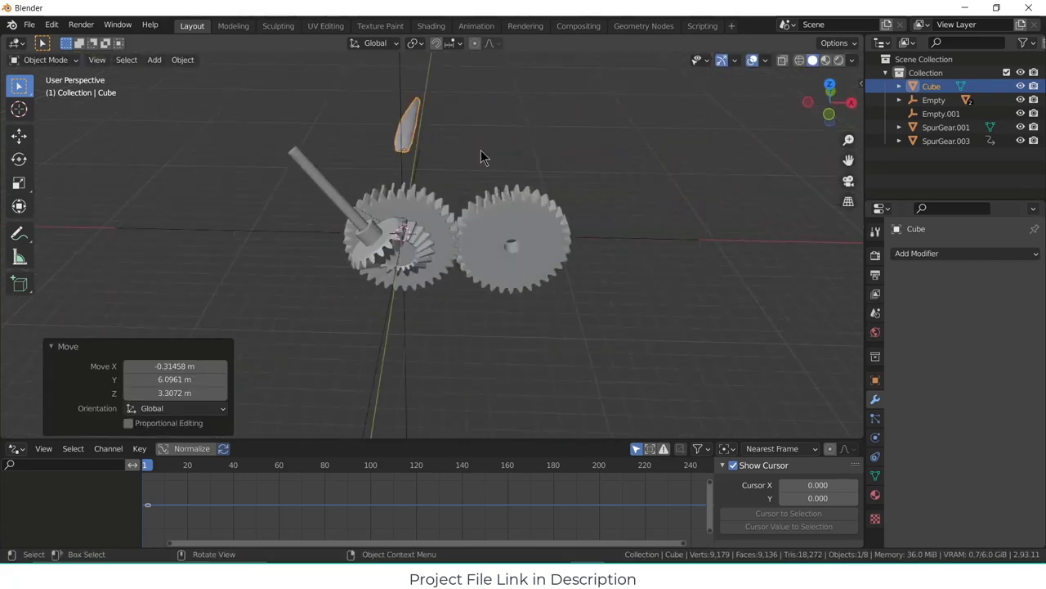
key(r)
key(z)
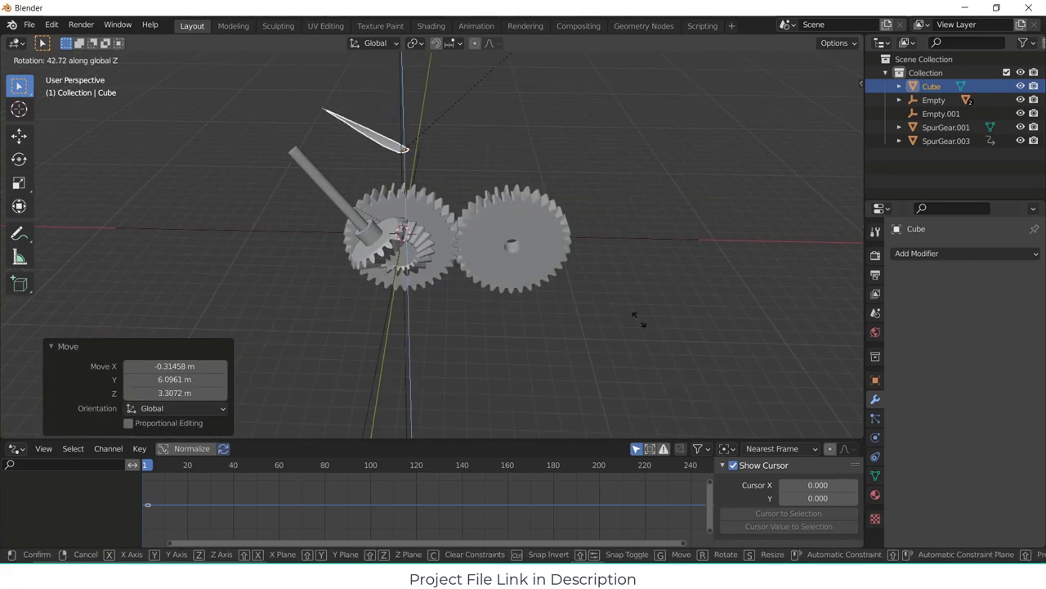
click(327, 203)
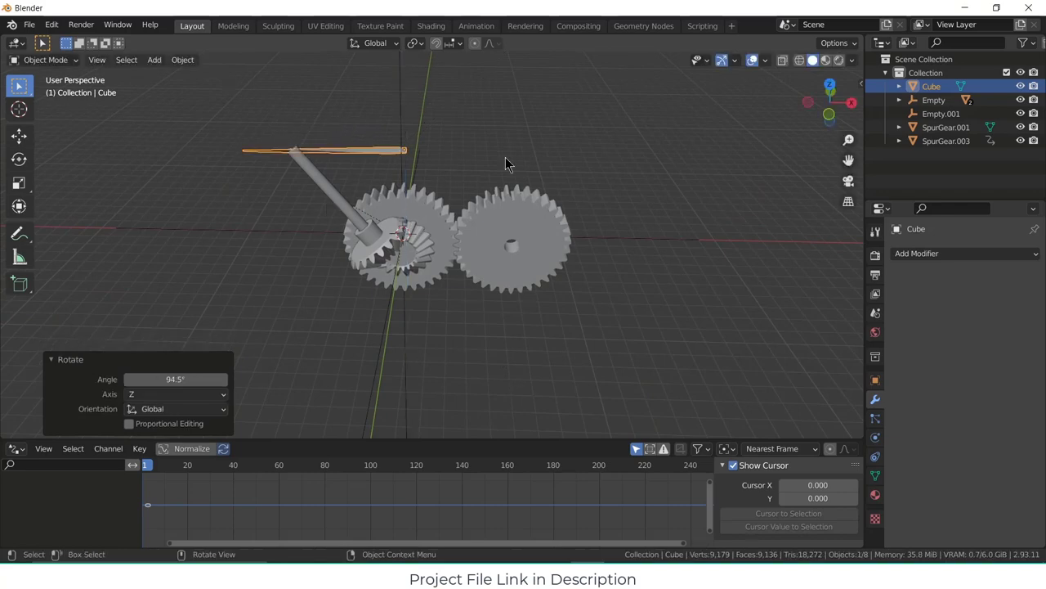
click(324, 193)
click(374, 152)
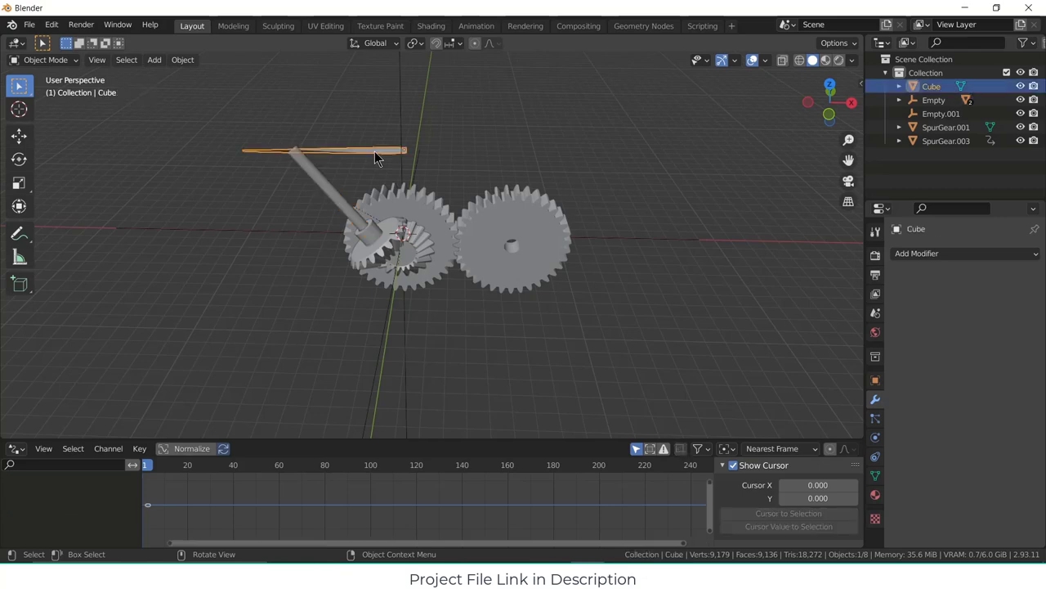
click(334, 193)
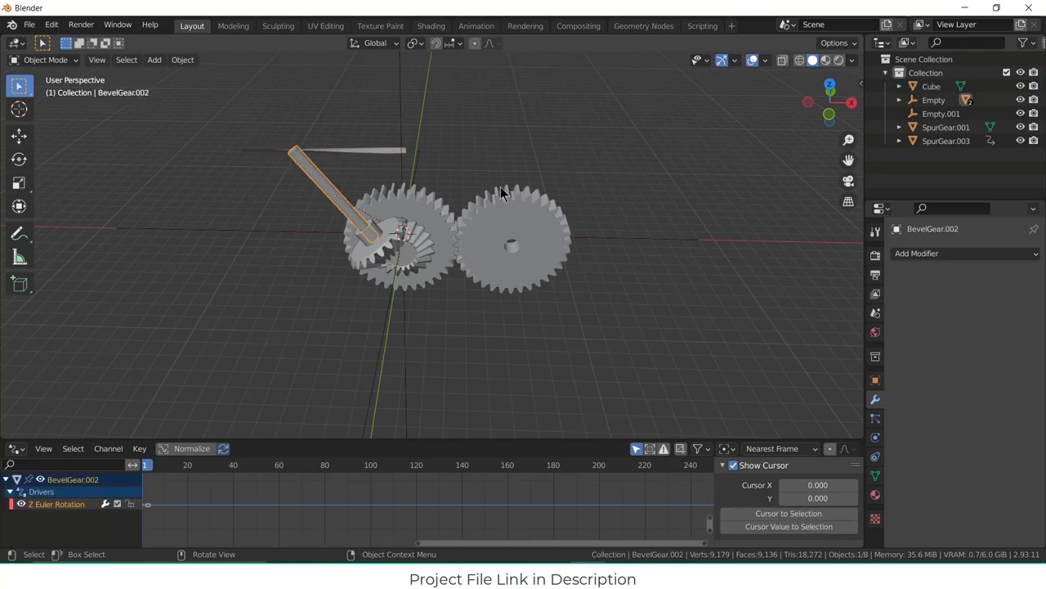
- Snap the 3D cursor to the shaft's origin and the blade onto the cursor
key(shift+s)
click(502, 266)
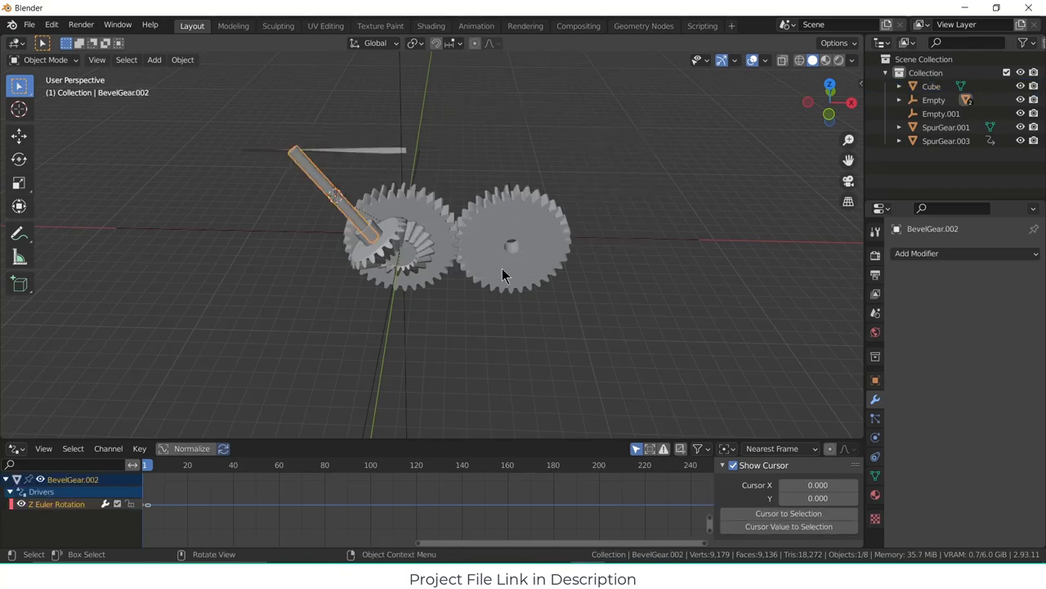
click(380, 156)
key(shift+s)
click(503, 90)
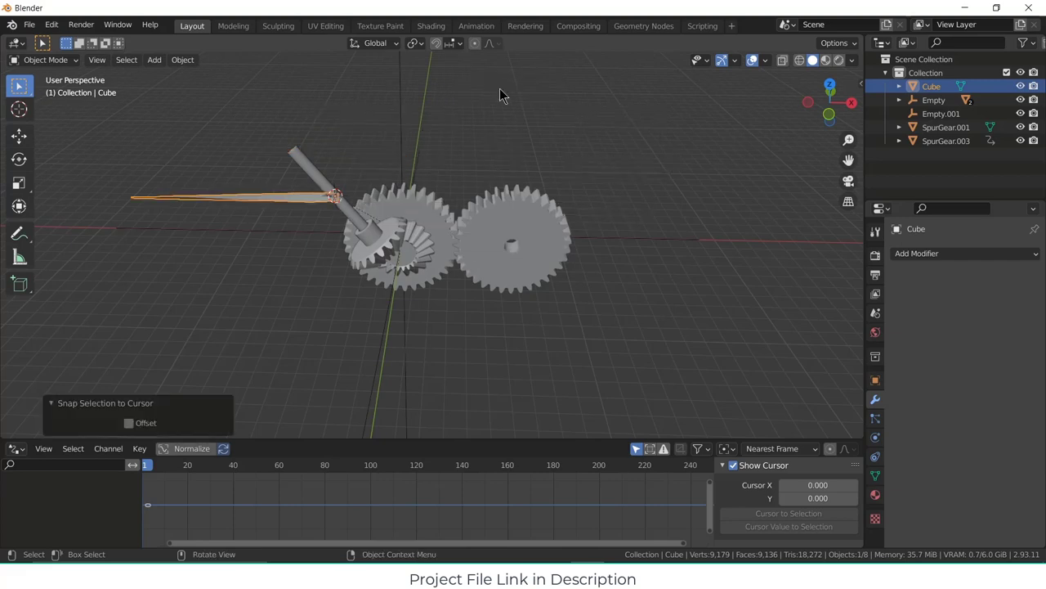
- In front view, set the blade's rotation to X -35° and Y -5.6°, keeping Z 103°
middle_drag(403, 216, 456, 271)
key(KP_1)
scroll(418, 245, up, 7)
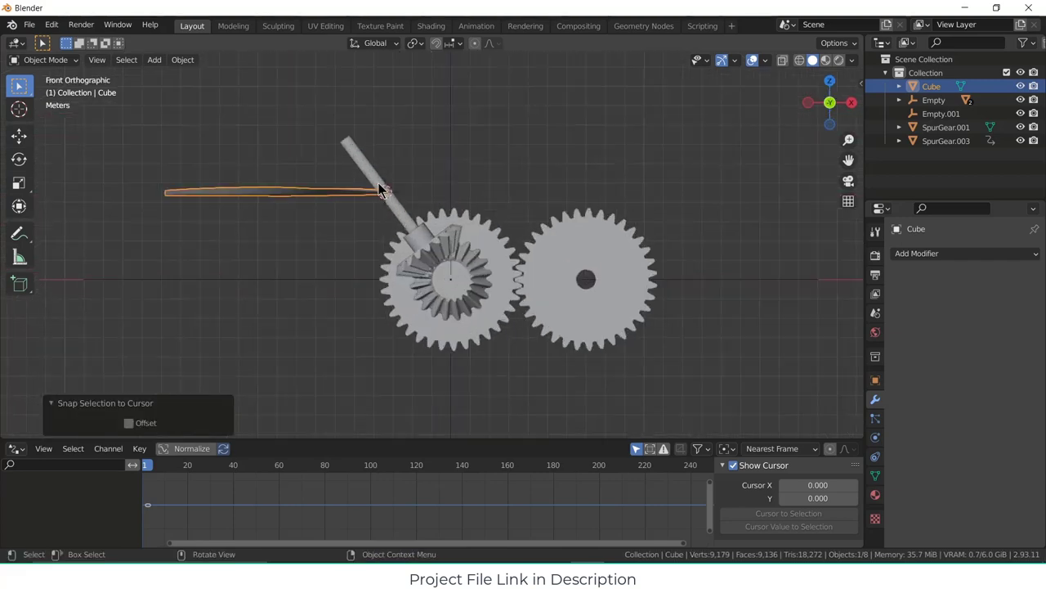
click(317, 157)
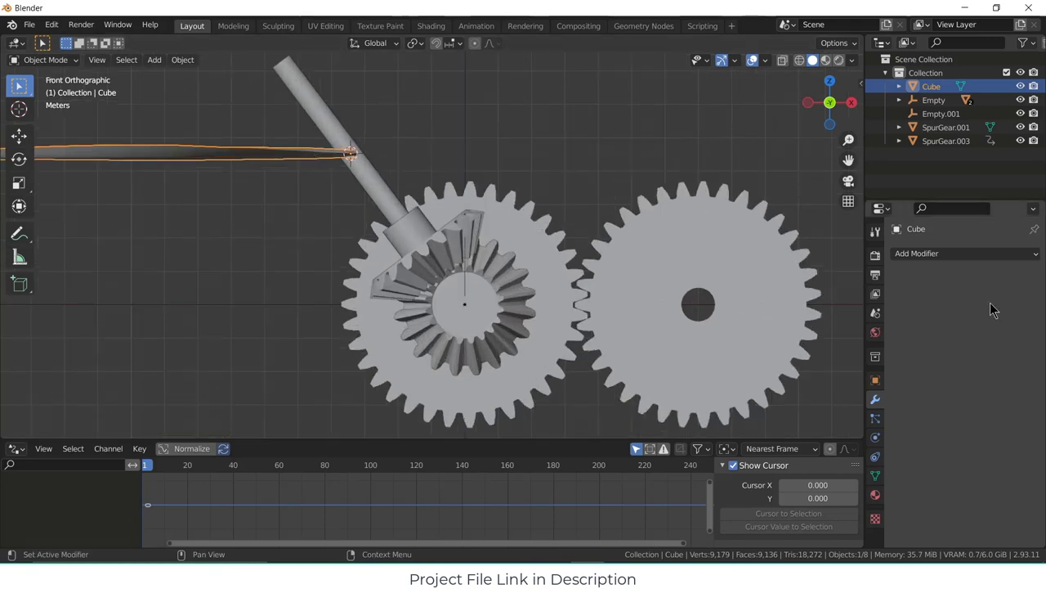
click(875, 380)
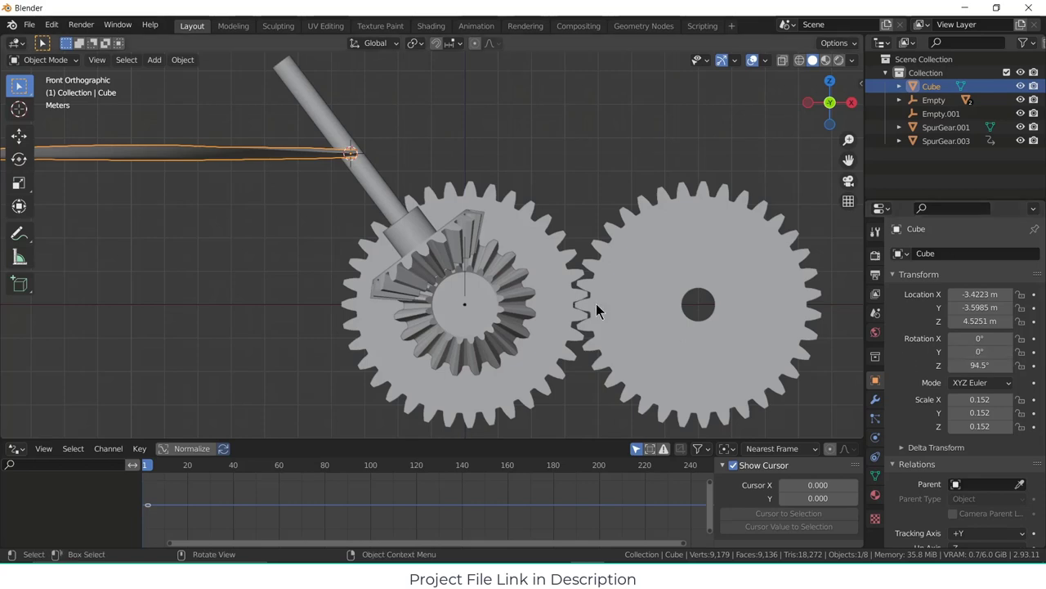
scroll(596, 303, down, 3)
drag(980, 352, 949, 337)
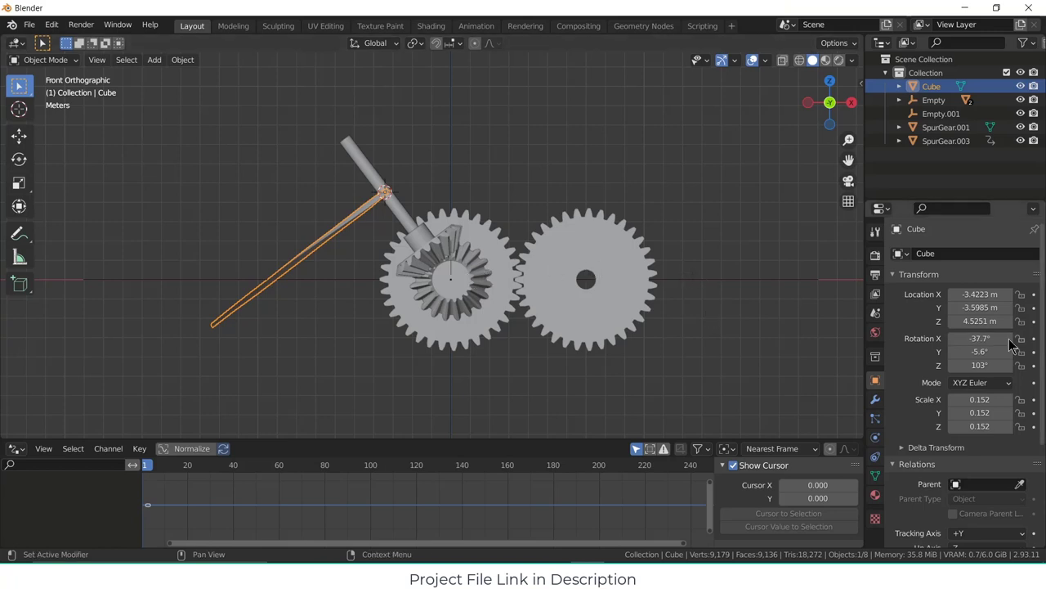
click(966, 338)
text(-35)
key(Return)
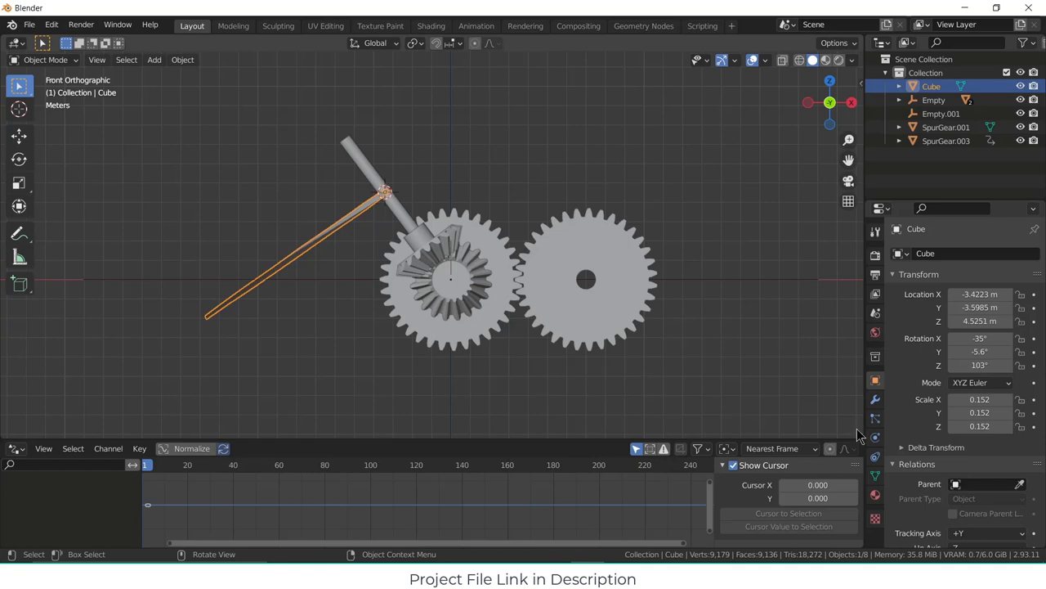
- Move the blade 3.5344 m along its local Z axis
key(g)
key(z)
key(z)
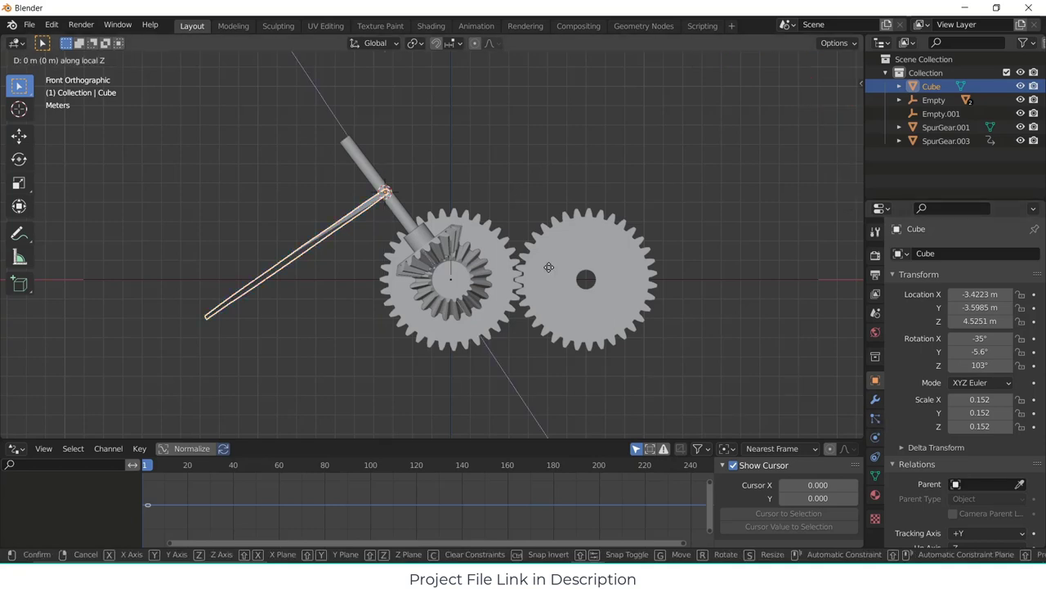
click(495, 224)
scroll(368, 160, up, 3)
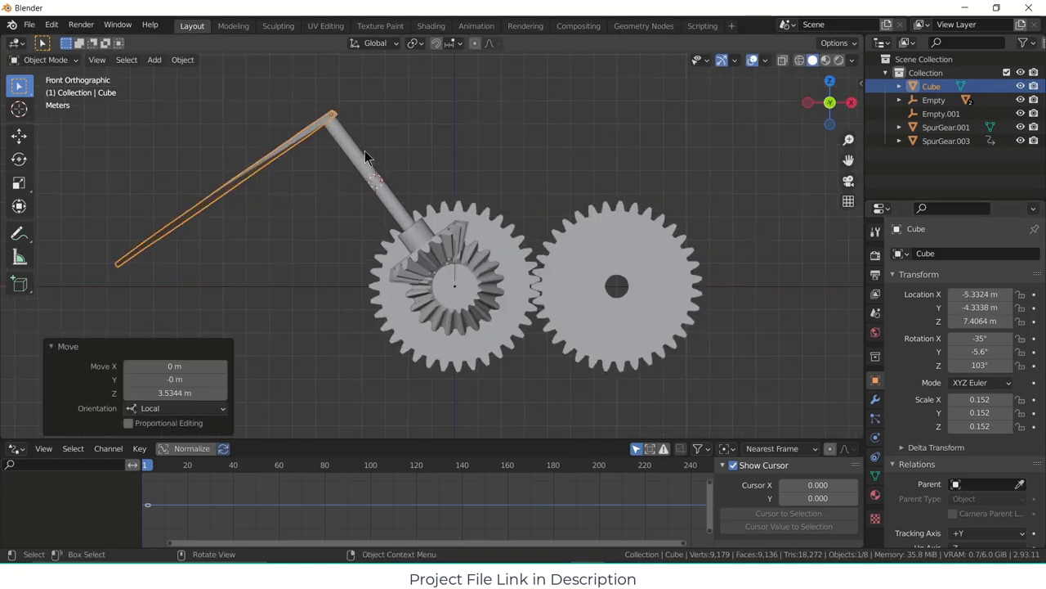
scroll(433, 166, up, 4)
middle_drag(434, 167, 469, 204)
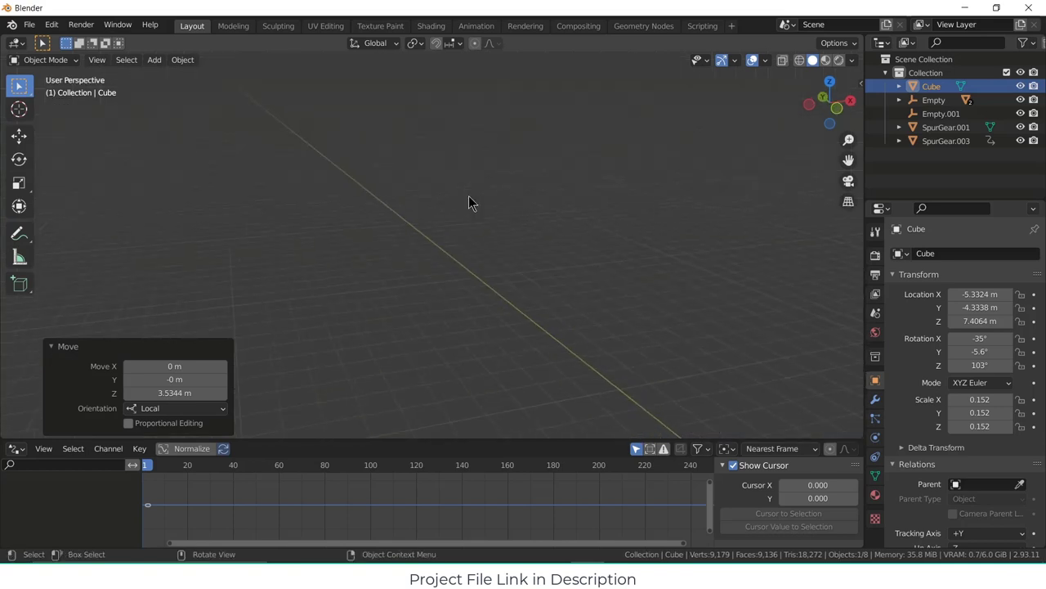
middle_drag(546, 235, 522, 279)
- Move the blade 0.57304 m along its local Y axis
key(g)
key(z)
key(z)
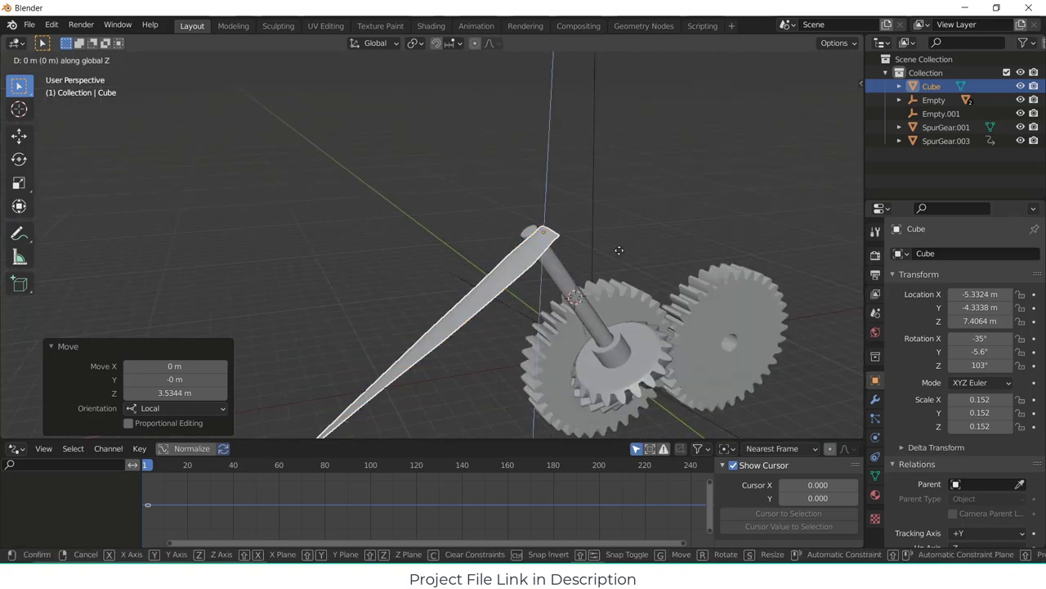
key(x)
key(x)
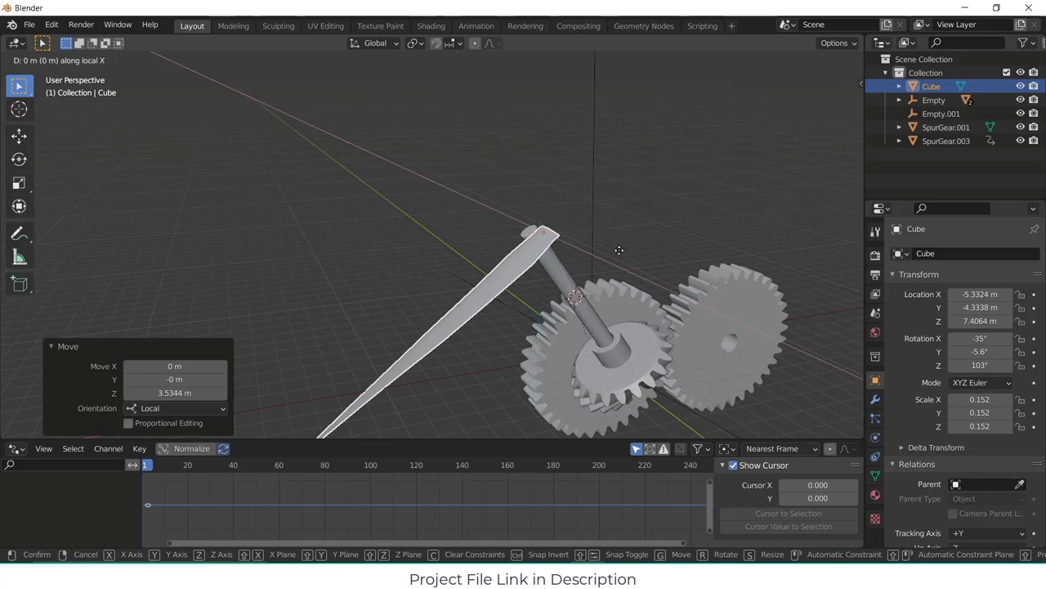
key(y)
key(y)
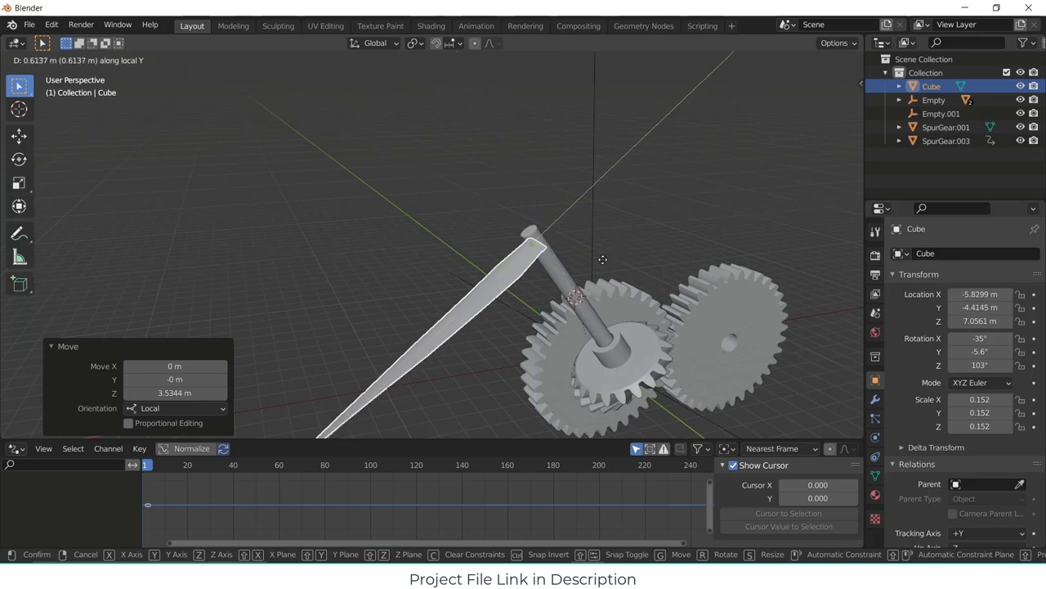
click(602, 257)
middle_drag(602, 256, 630, 282)
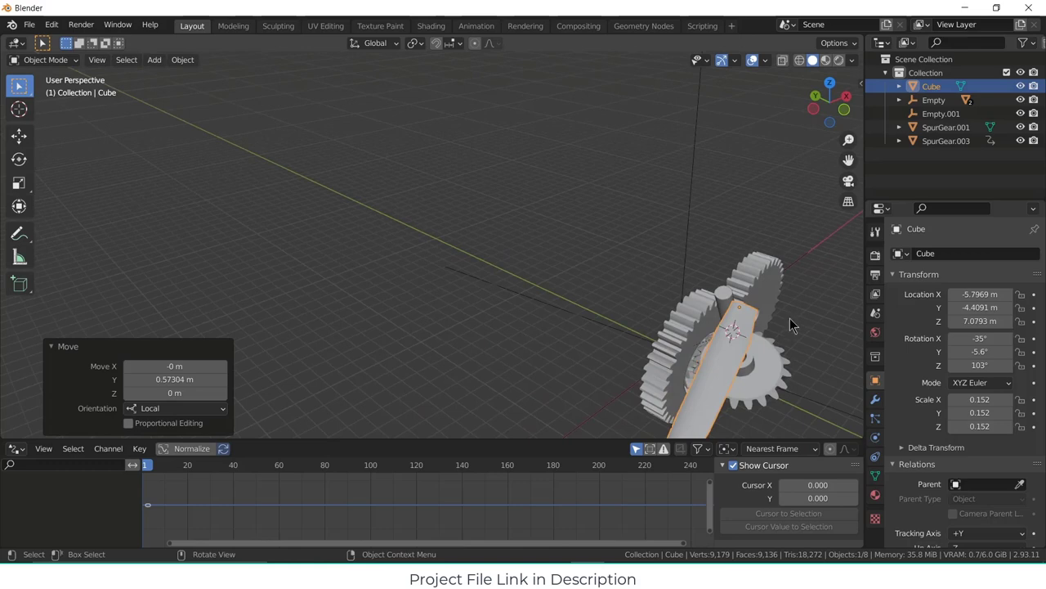
middle_drag(790, 324, 796, 353)
- Move the blade 0.85573 m along global Y
key(g)
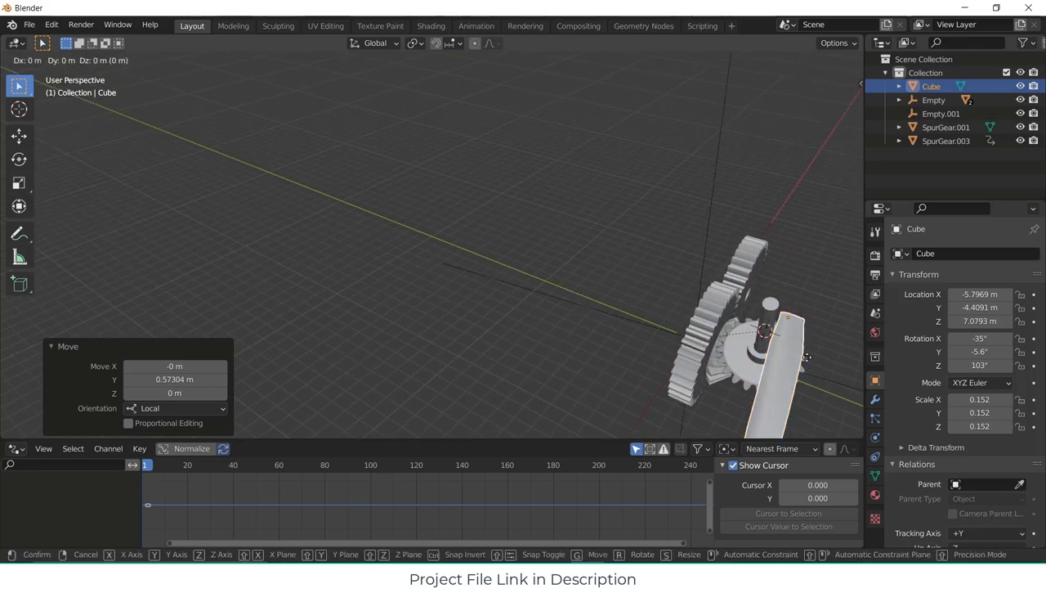
key(y)
click(784, 351)
middle_drag(785, 351, 407, 237)
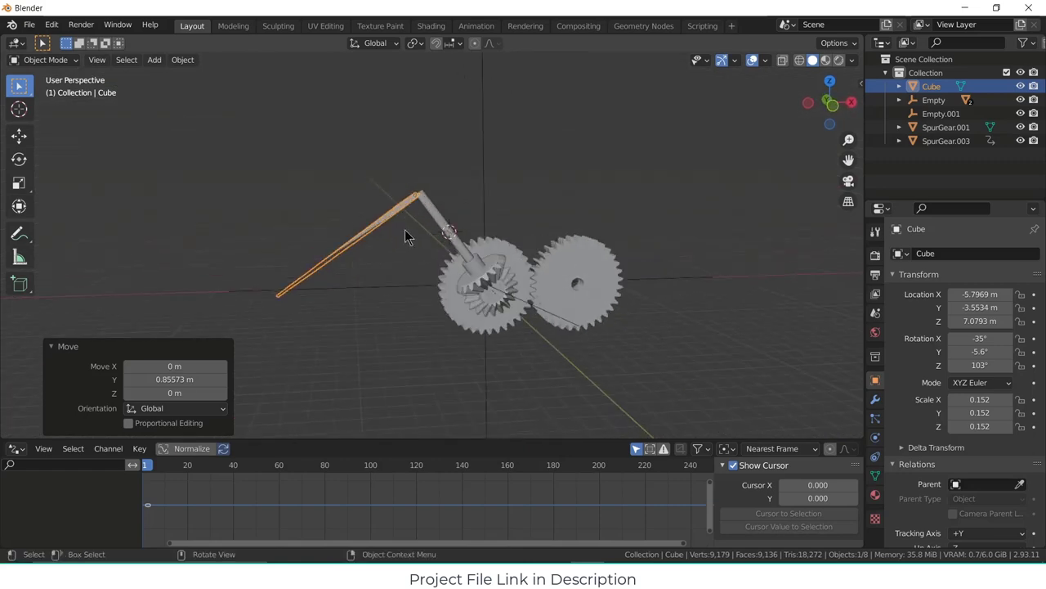
scroll(429, 208, up, 5)
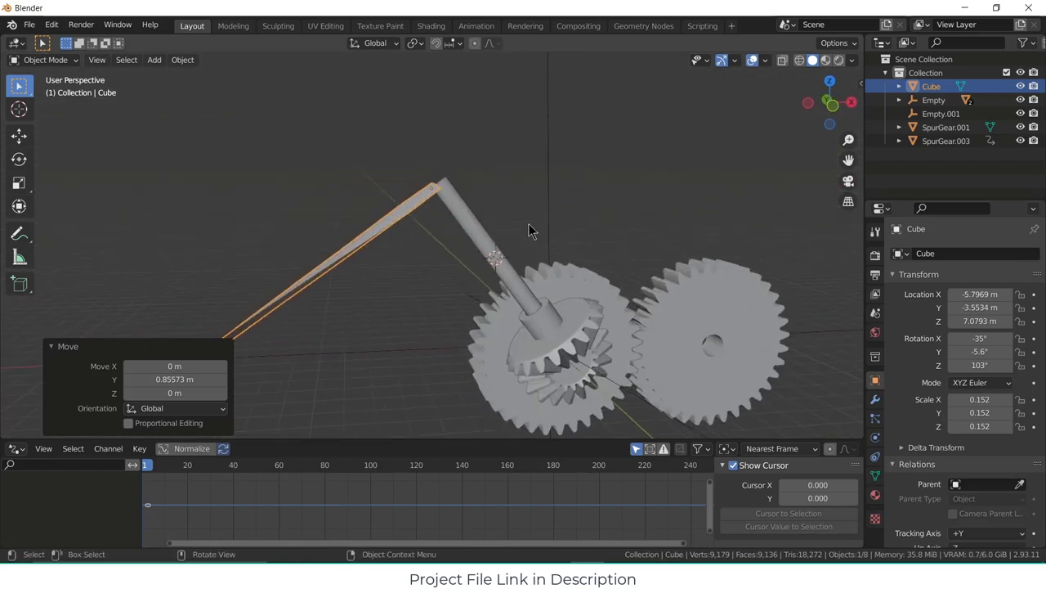
- Slide the blade along local Z onto the shaft top, then duplicate it
key(g)
key(z)
key(z)
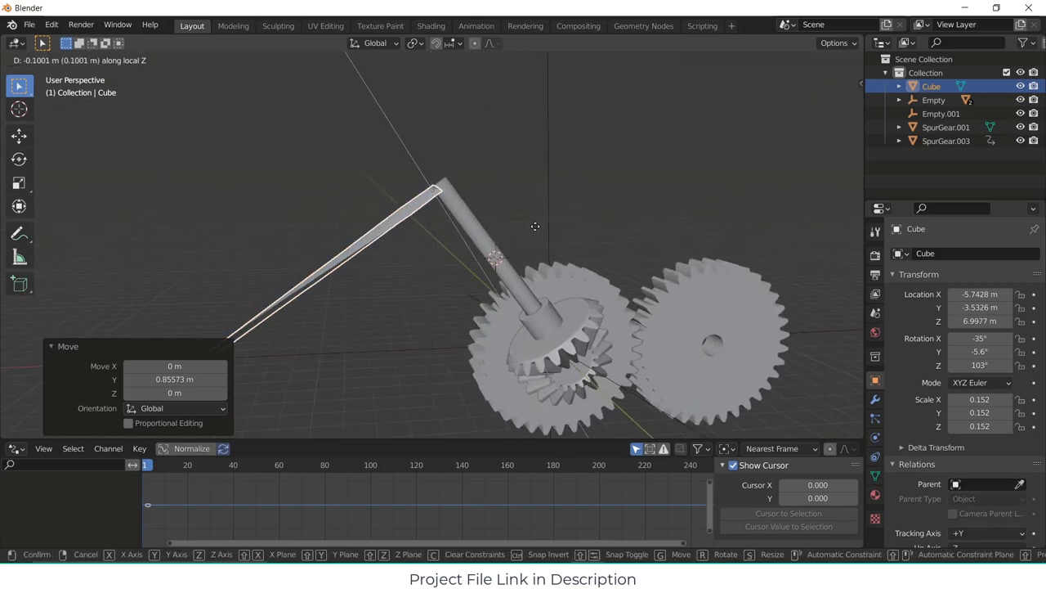
click(539, 229)
click(553, 210)
middle_drag(554, 210, 685, 267)
click(695, 288)
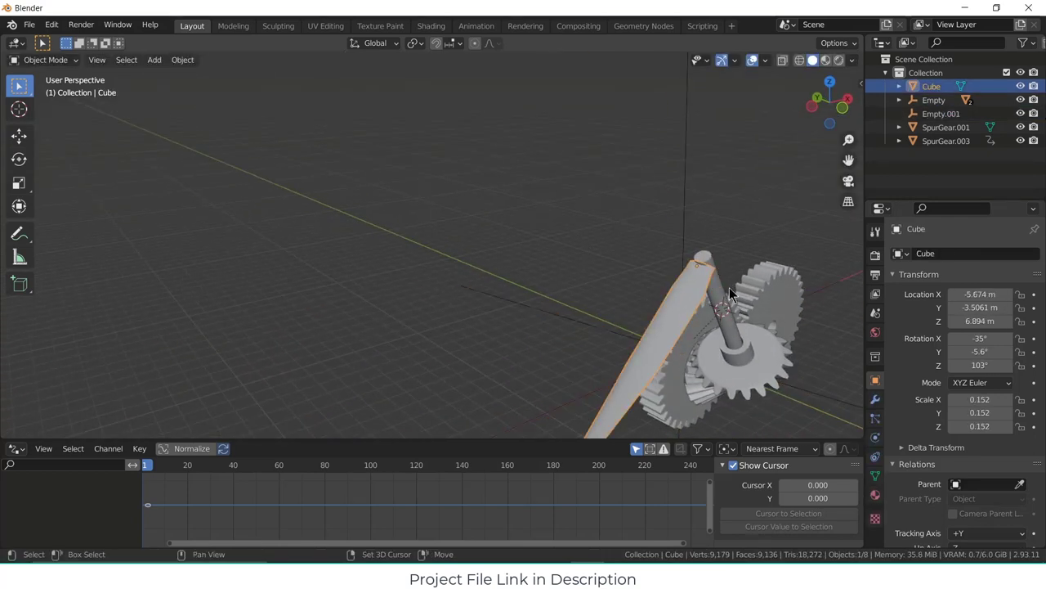
key(shift+d)
- Rotate the duplicate blade 180° about its local Z axis
key(r)
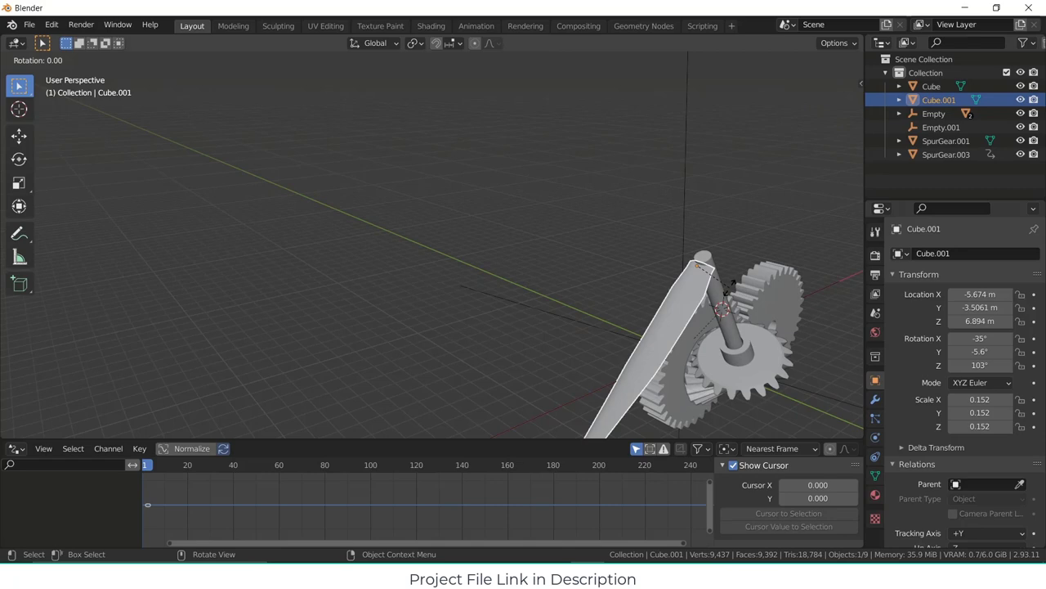
key(z)
key(z)
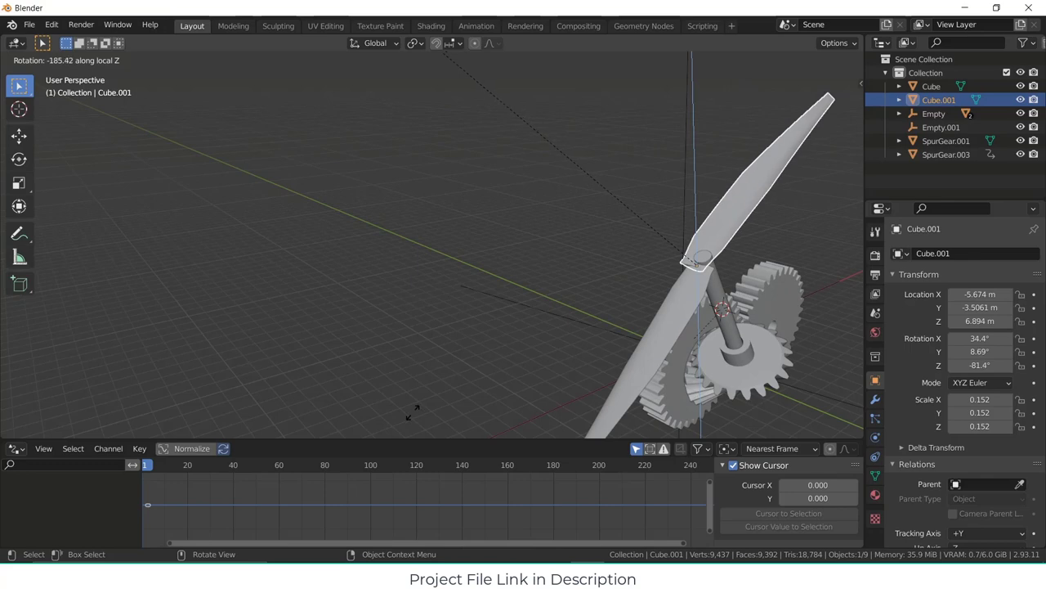
text(90)
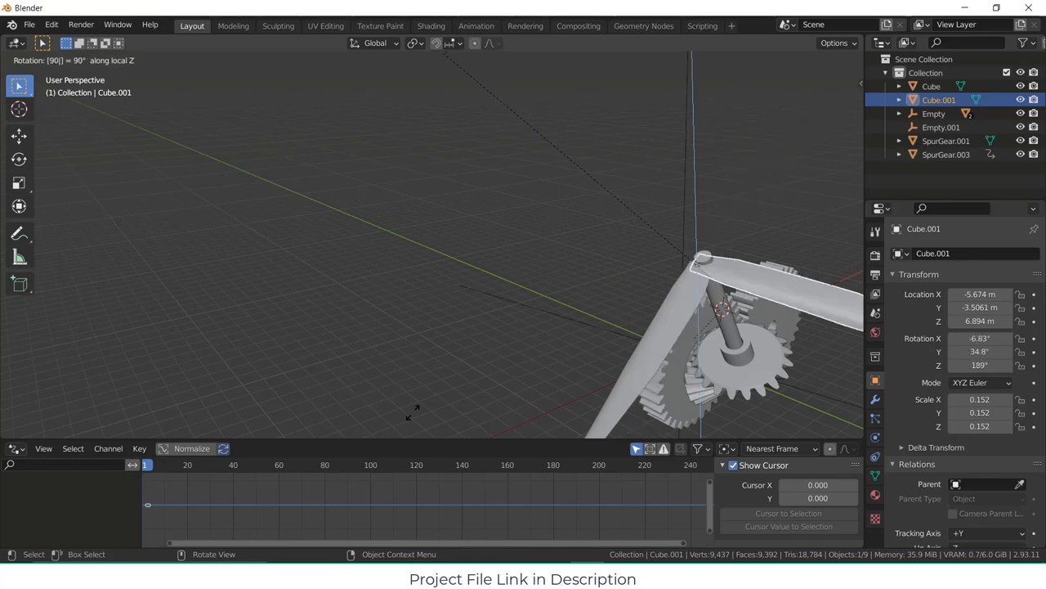
key(BackSpace)
key(BackSpace)
text(180)
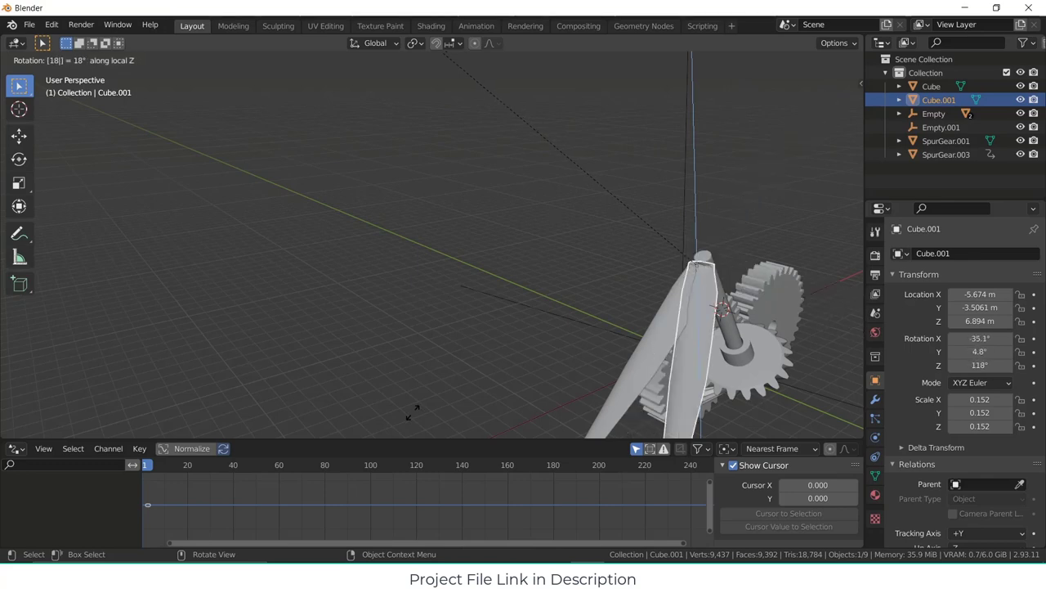
key(Return)
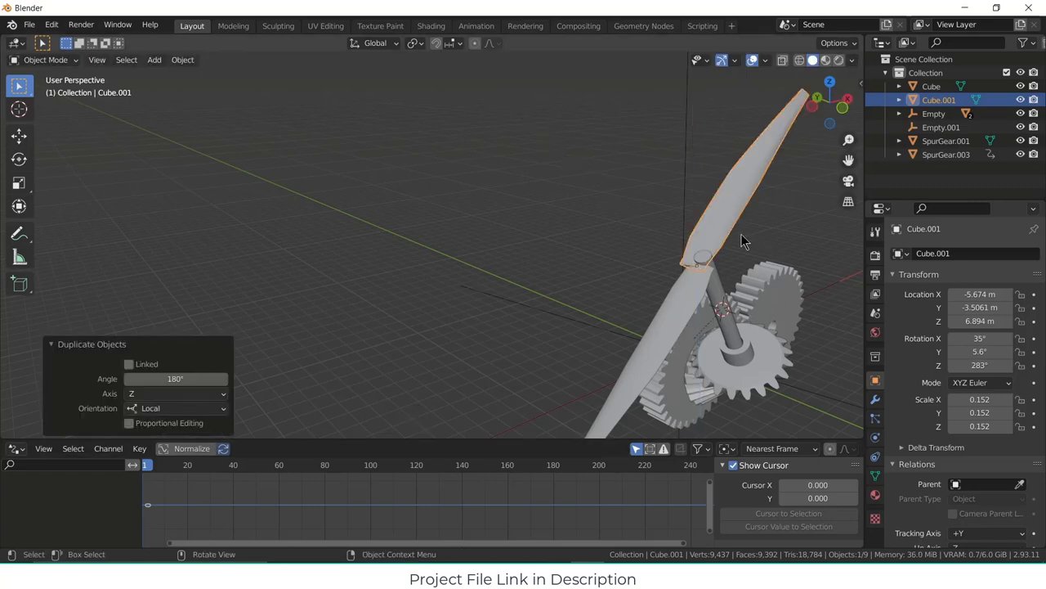
middle_drag(740, 234, 689, 343)
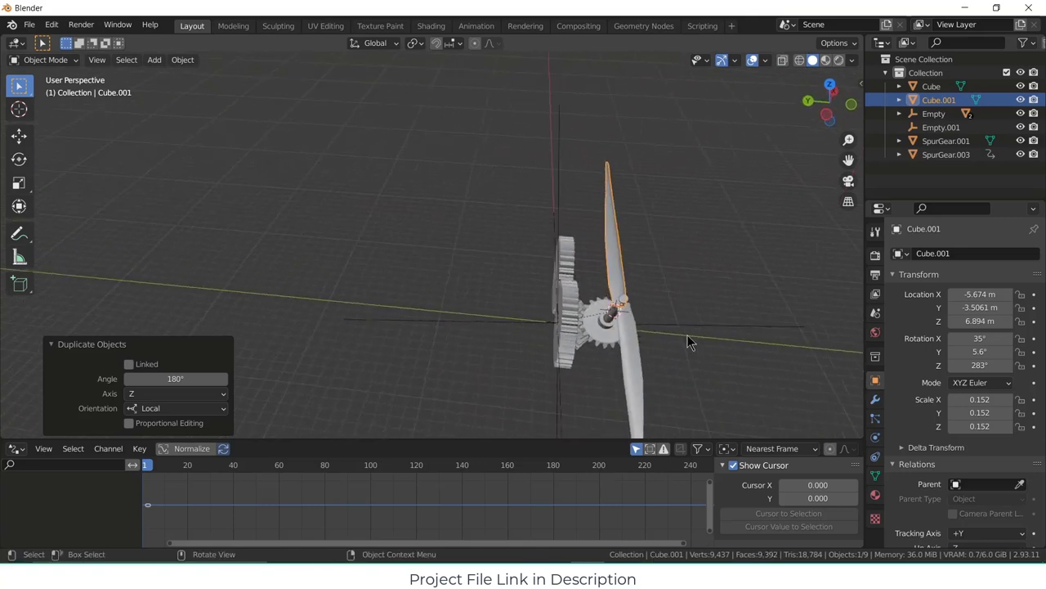
- Nudge the duplicate along local Y to Y -3.7817 m, then deselect
key(g)
key(y)
key(y)
key(y)
key(y)
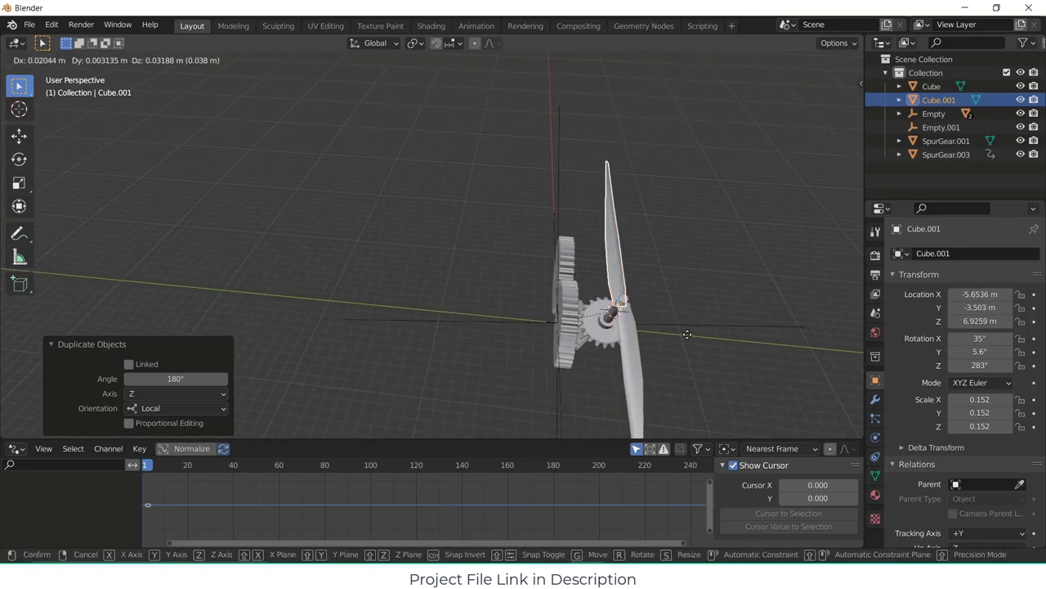
click(691, 330)
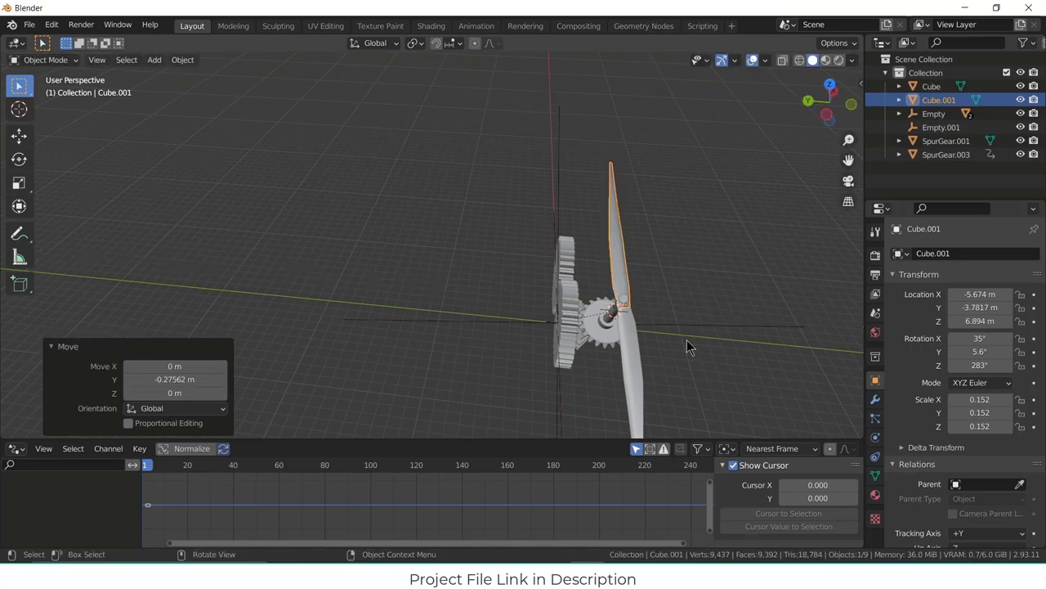
click(687, 339)
middle_drag(687, 339, 578, 280)
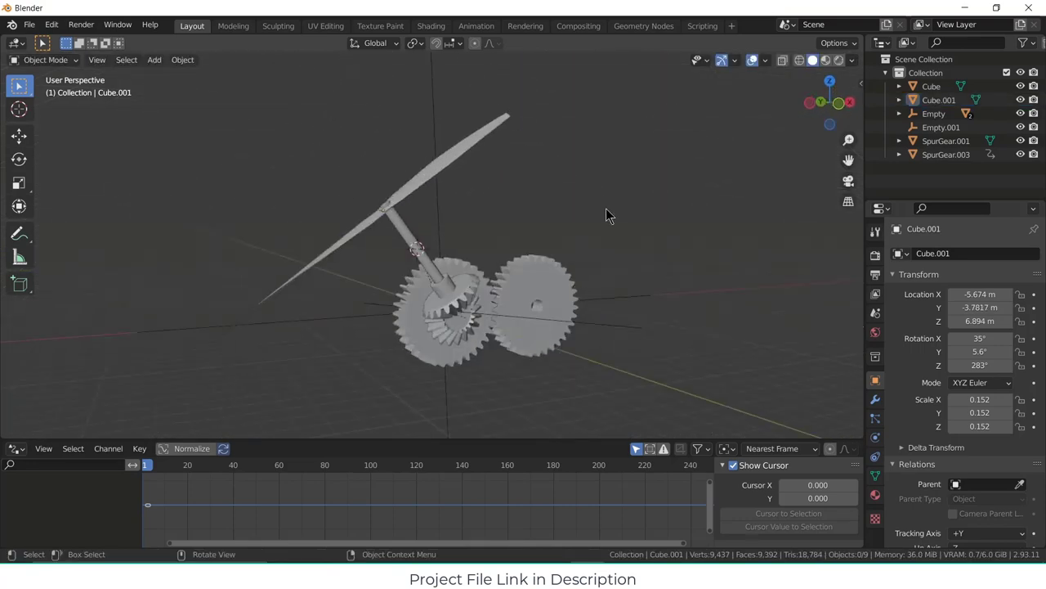
- Parent both propeller blades to the shaft BevelGear.002
scroll(393, 233, up, 1)
click(336, 218)
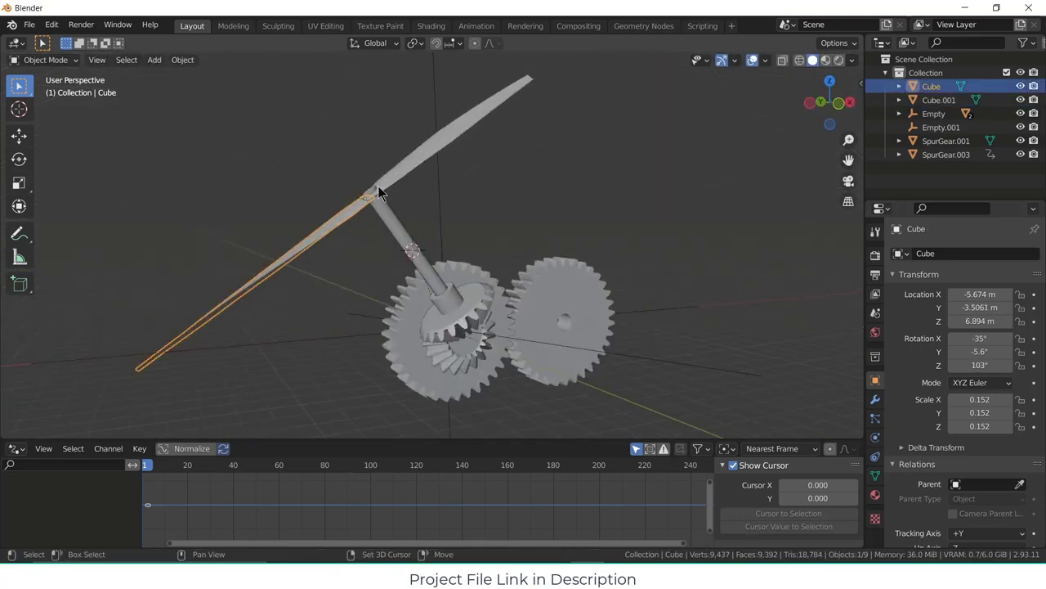
shift+click(380, 214)
shift+click(385, 216)
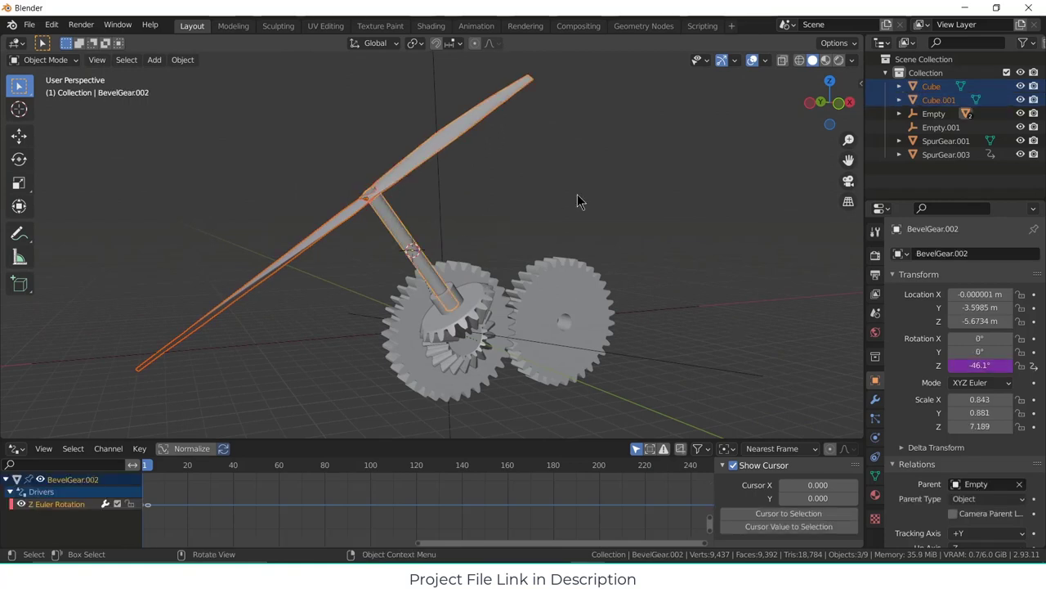
key(ctrl+p)
click(578, 197)
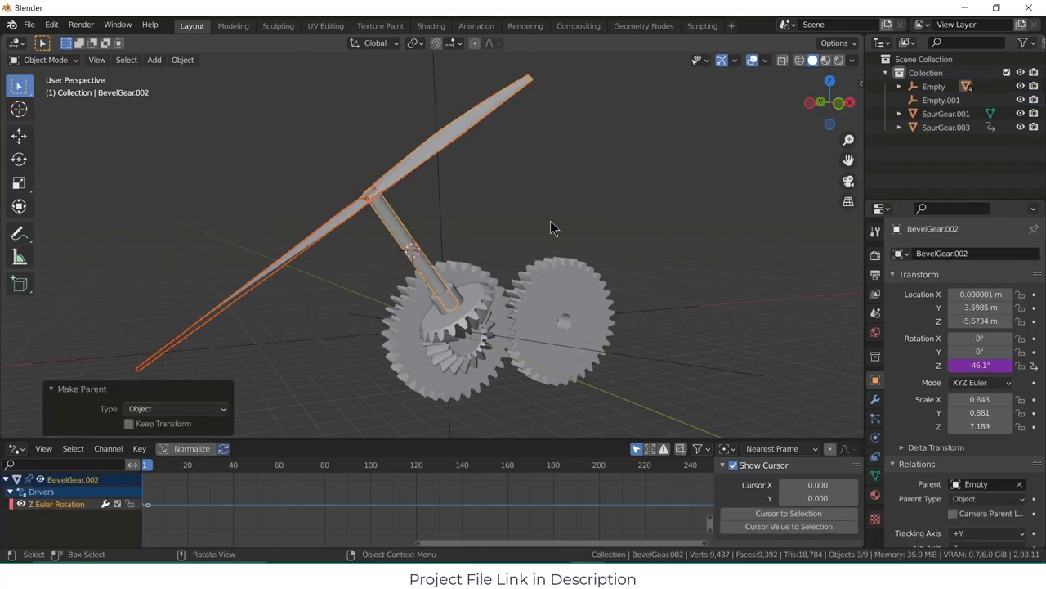
- Try parenting the shaft to the bevel gear as Object, then revert it
click(507, 249)
click(436, 278)
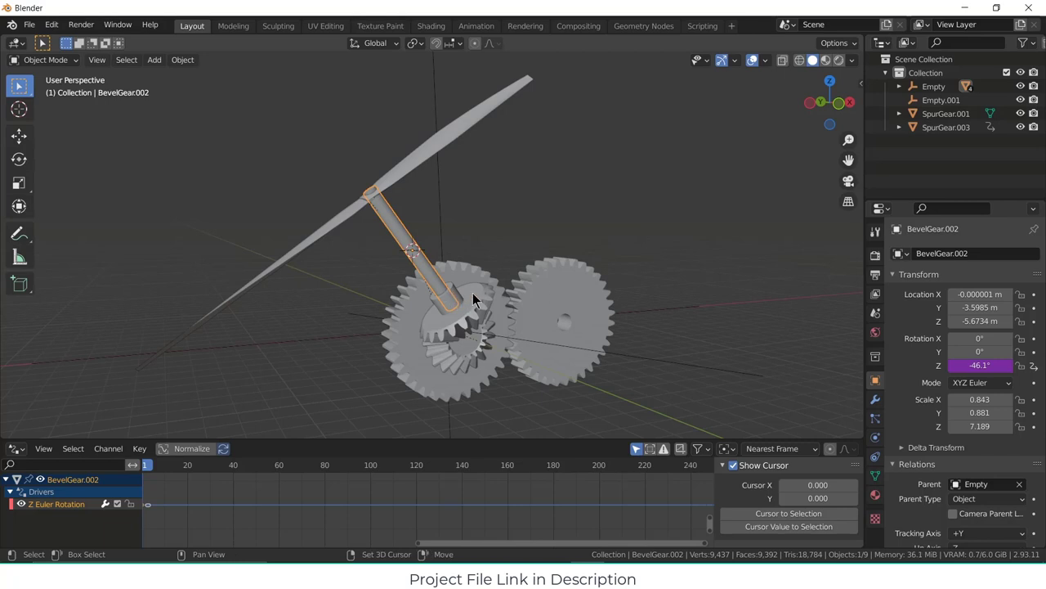
shift+click(476, 301)
key(ctrl+p)
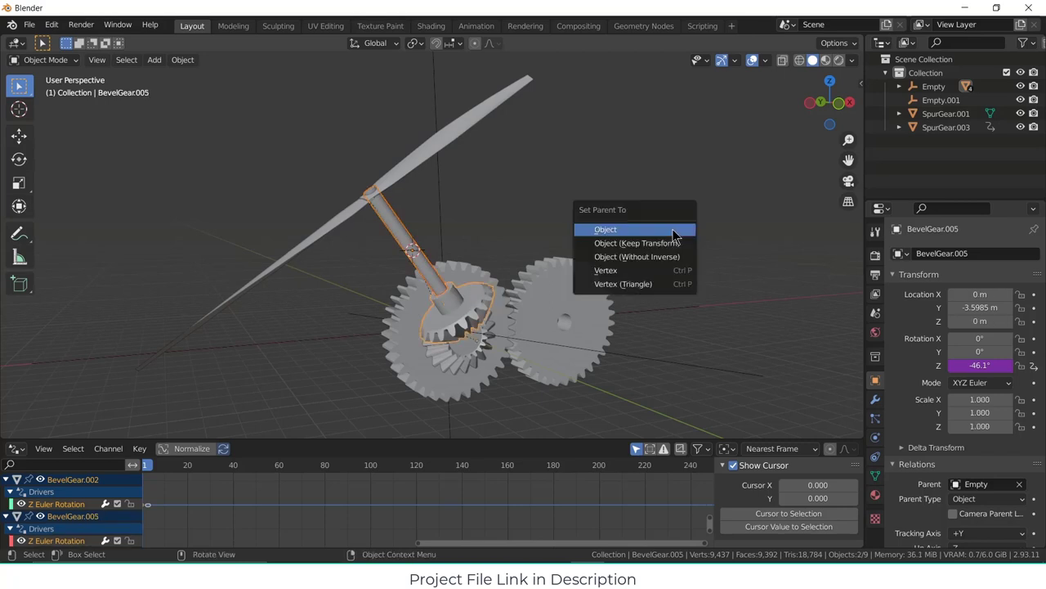
click(673, 232)
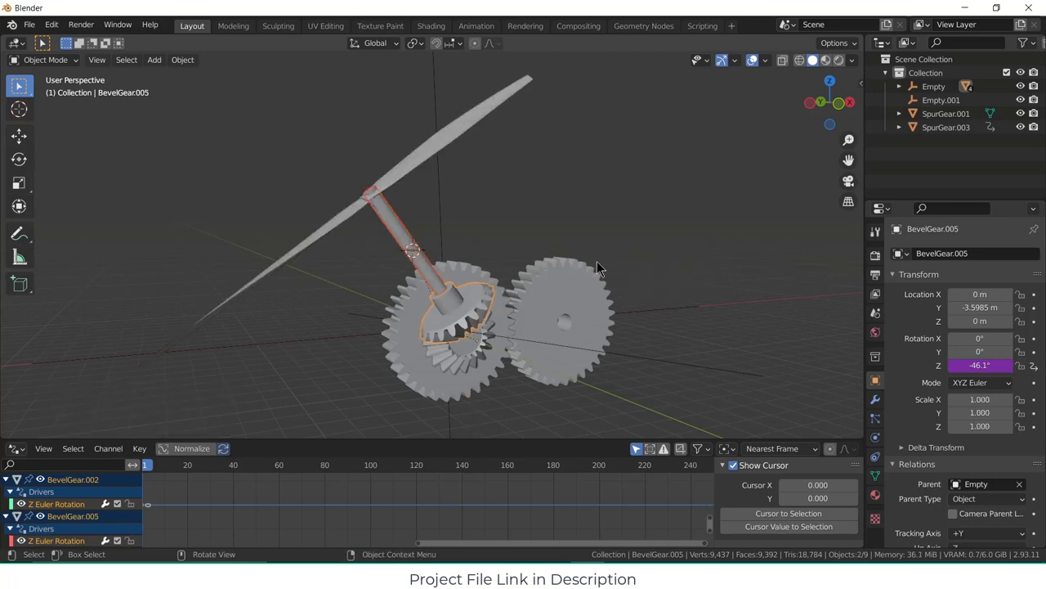
key(alt+a)
- Retry parenting the shaft with Keep Transform and Without Inverse, undoing both attempts
click(411, 250)
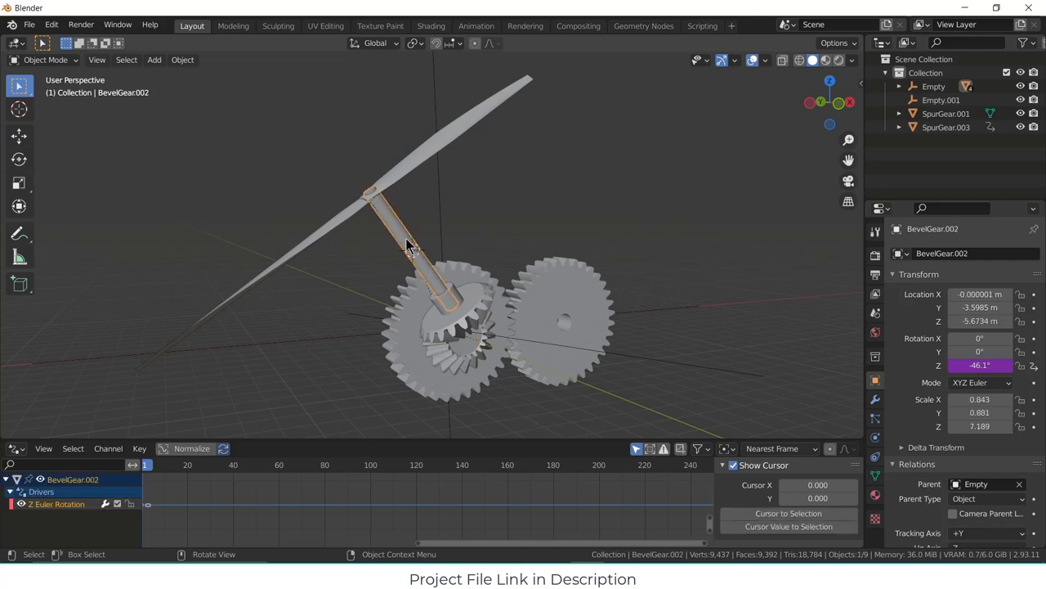
shift+click(479, 303)
key(ctrl+p)
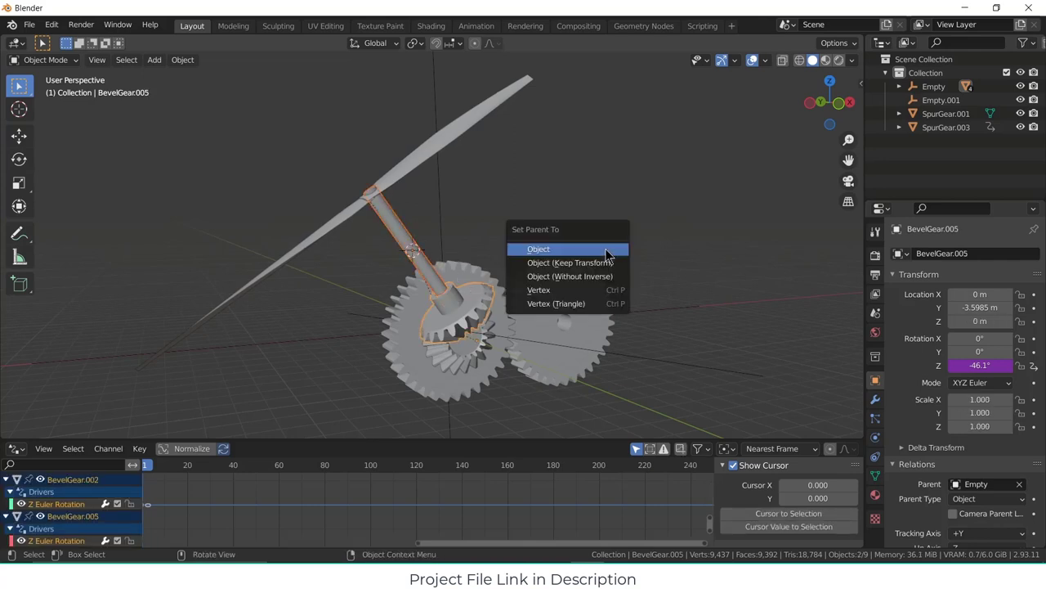
click(610, 263)
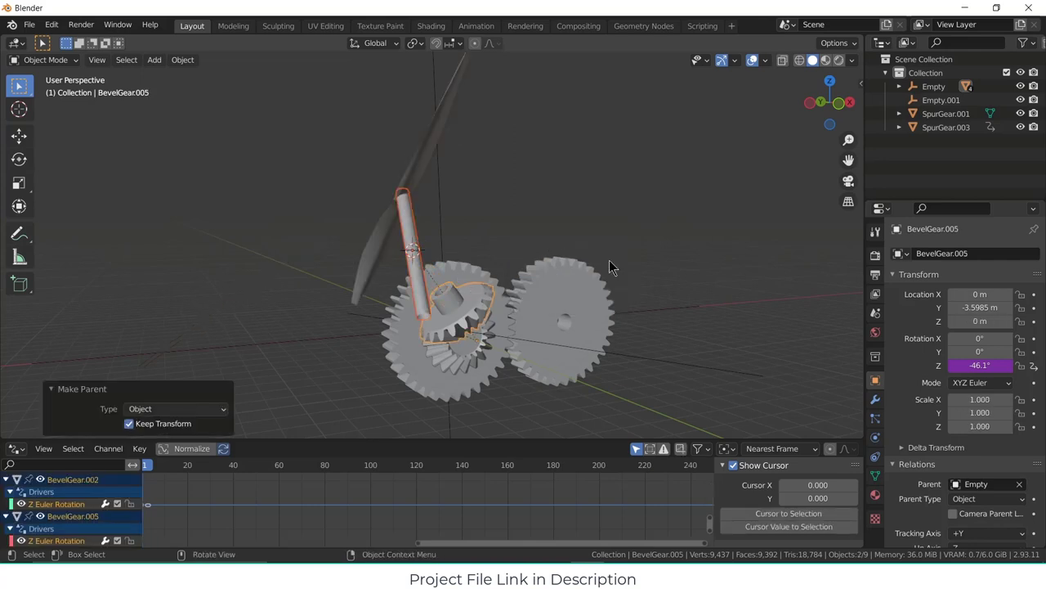
key(ctrl+z)
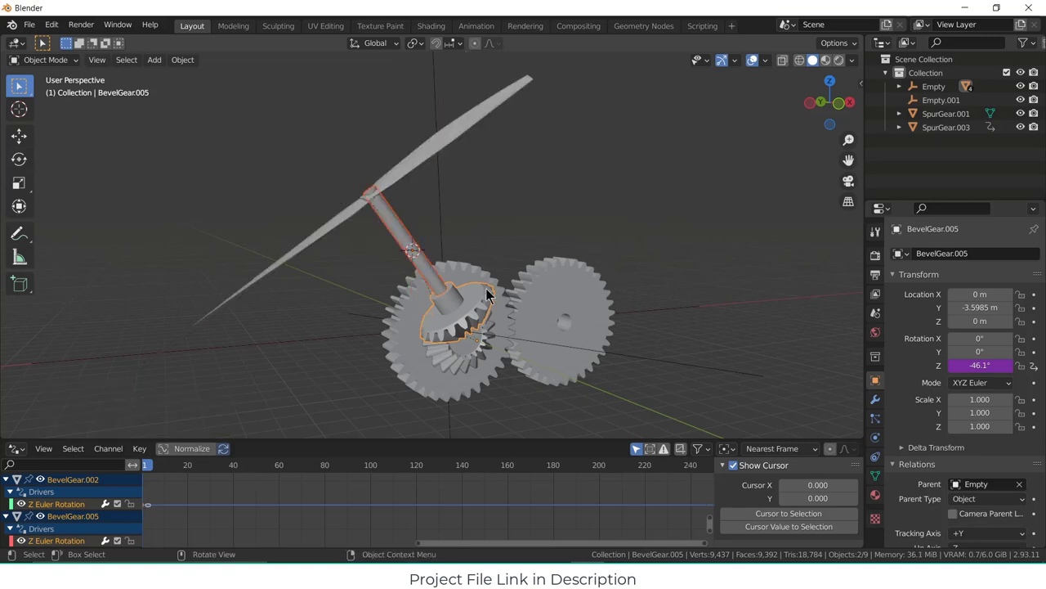
key(ctrl+p)
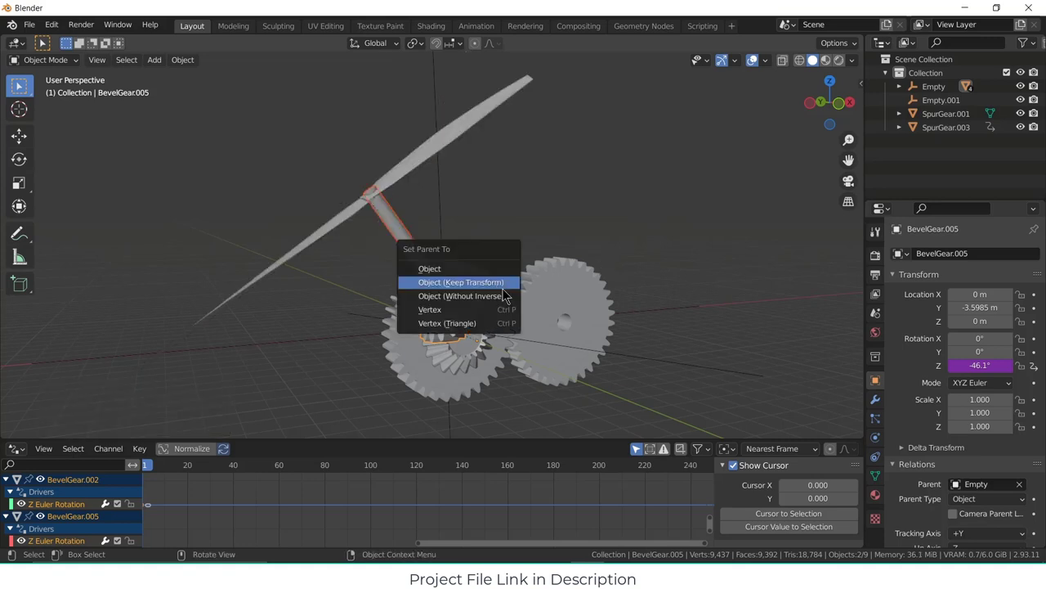
click(504, 296)
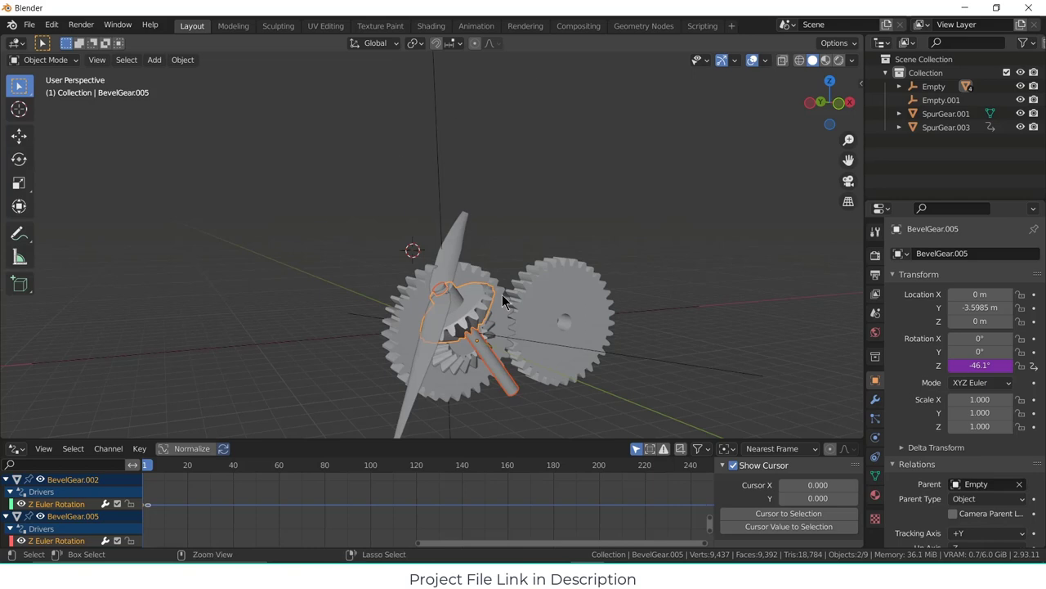
key(ctrl+z)
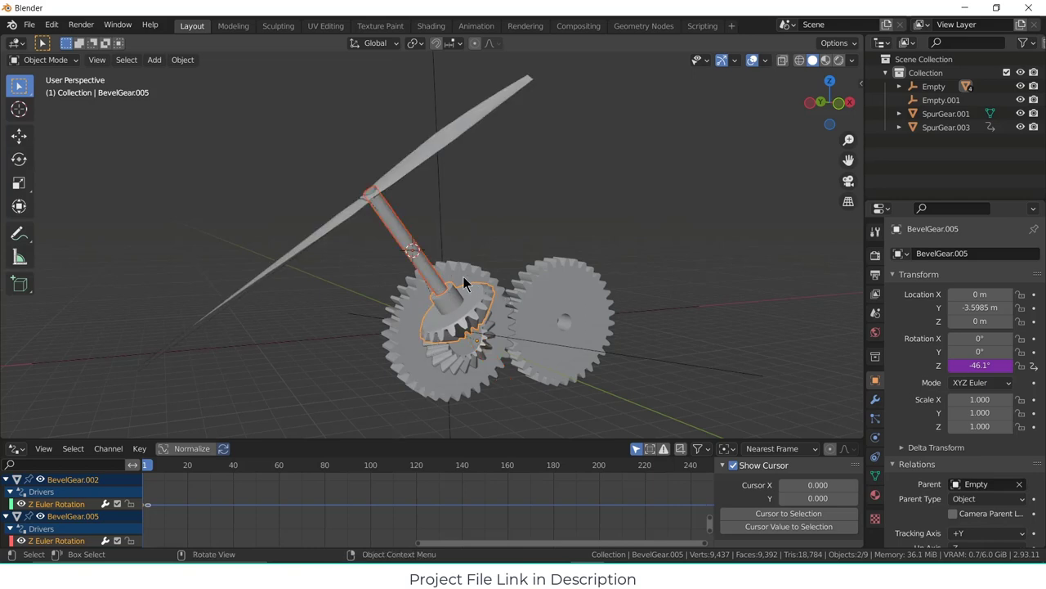
- Parent the shaft to bevel gear BevelGear.005 with Keep Transform ticked
click(404, 244)
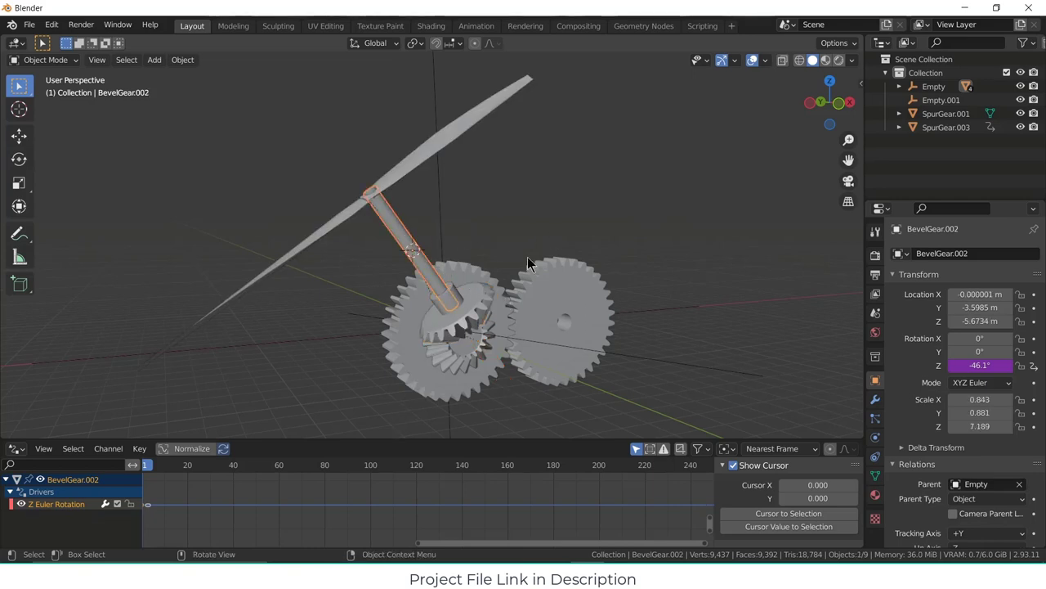
click(475, 302)
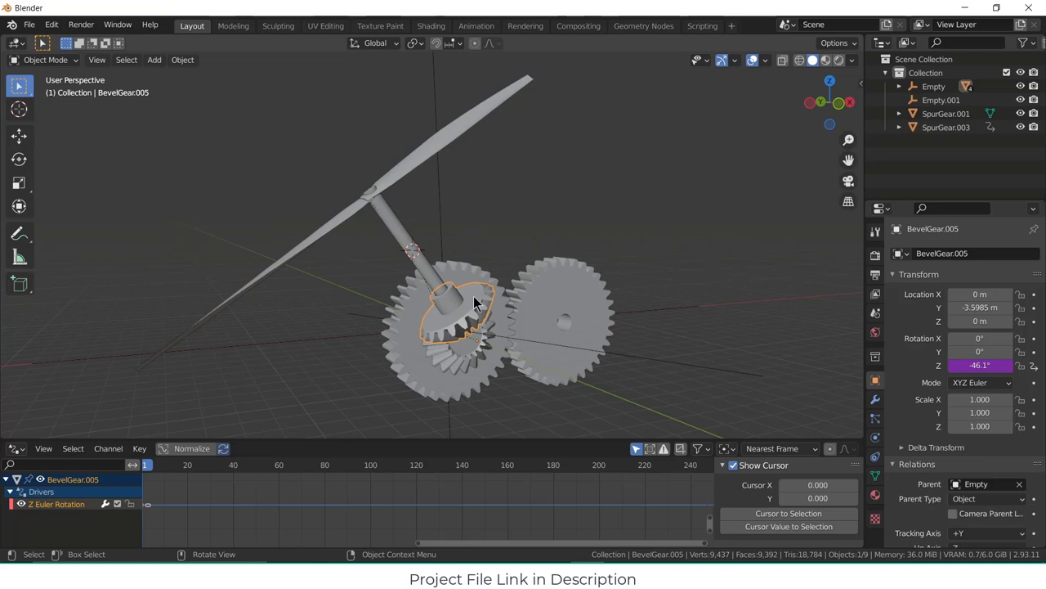
shift+click(404, 244)
shift+click(479, 302)
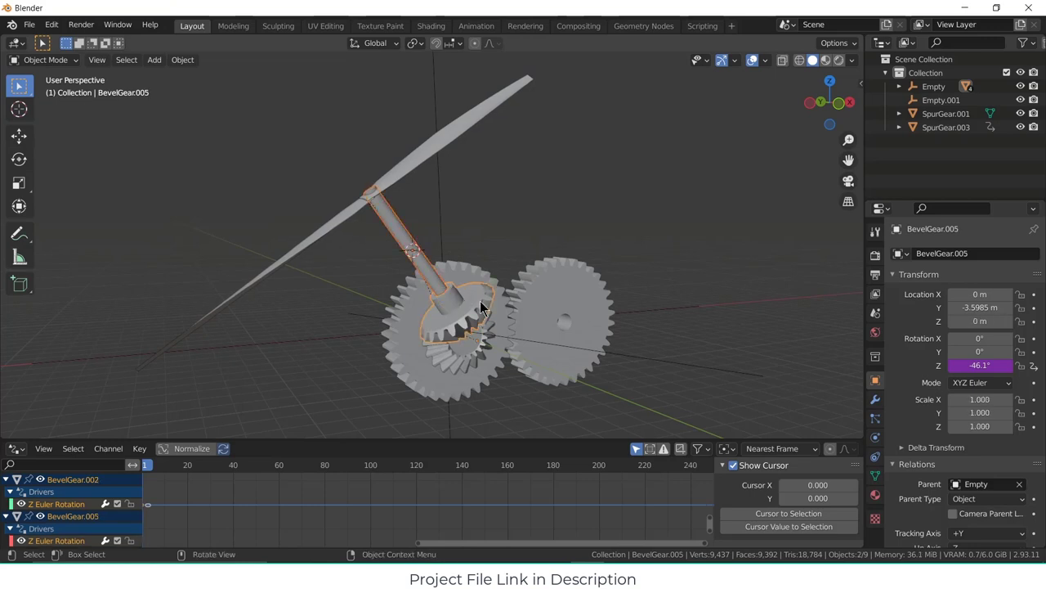
key(ctrl+p)
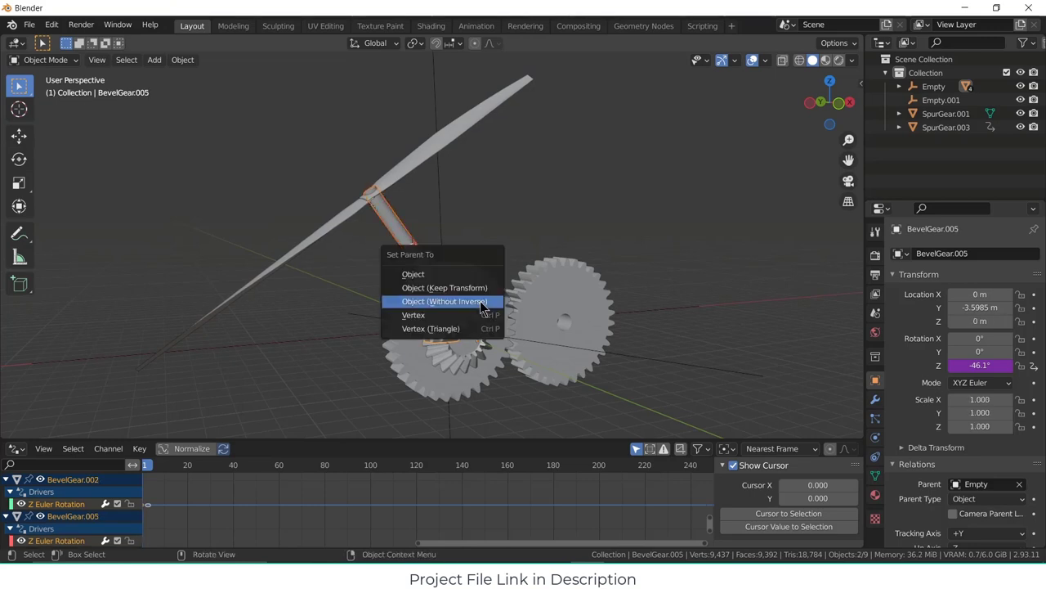
click(479, 275)
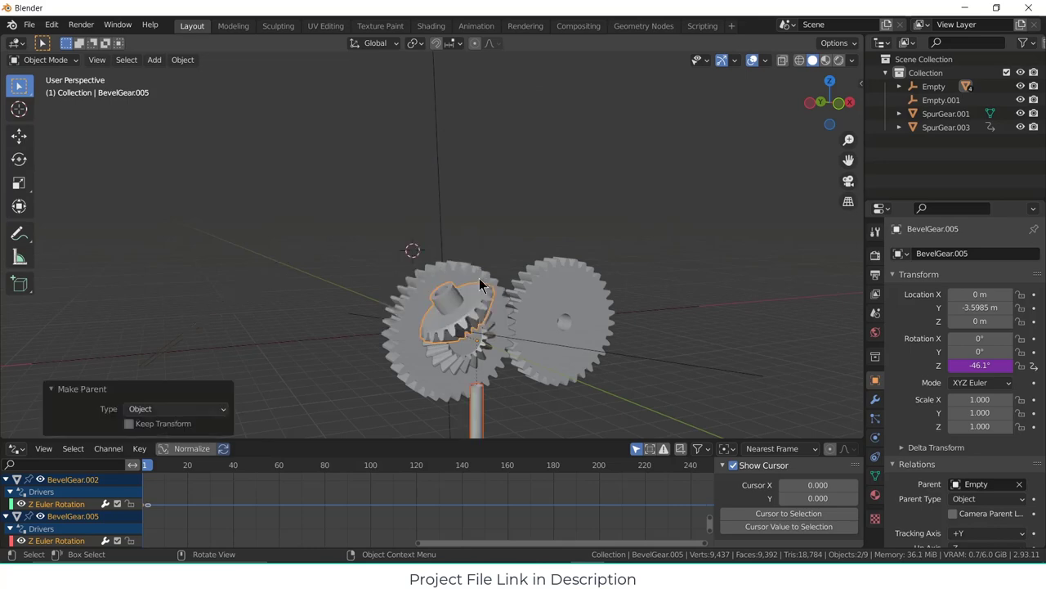
scroll(547, 427, down, 3)
scroll(547, 427, down, 2)
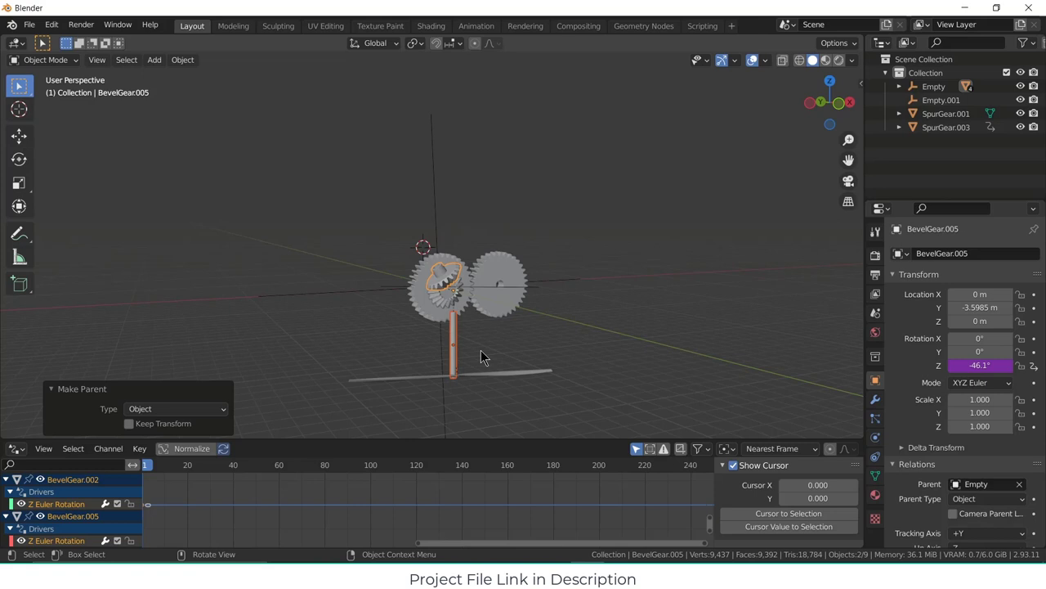
click(128, 423)
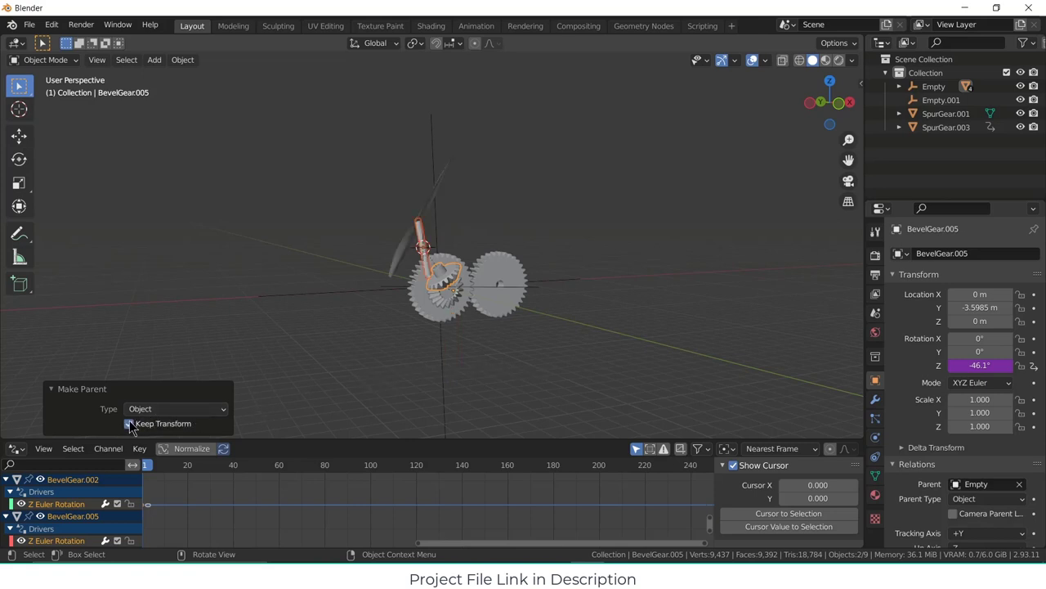
- Check the parented shaft, undo once, and clear the selection
middle_drag(431, 303, 394, 281)
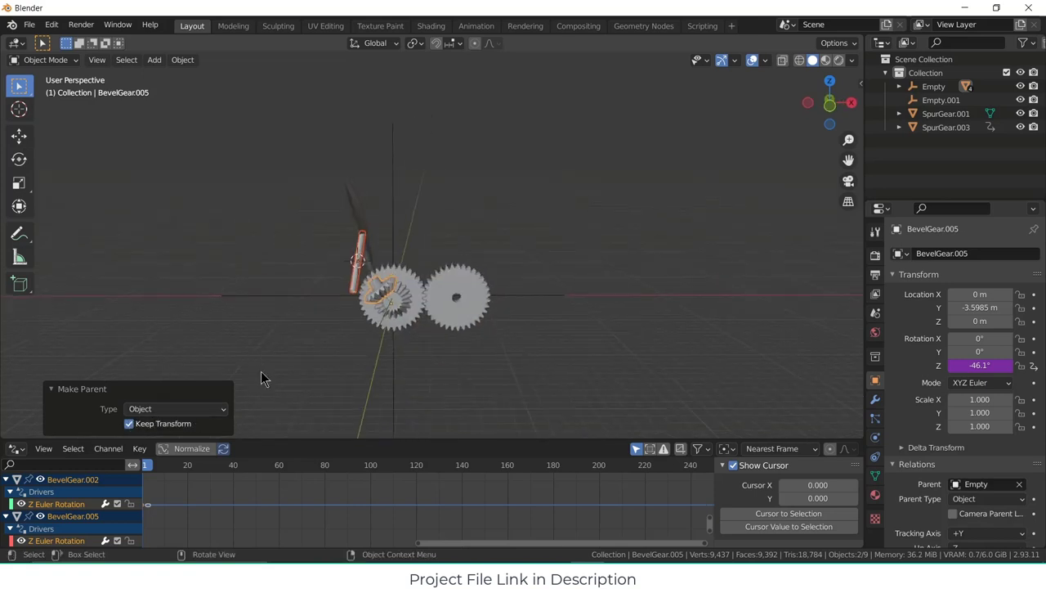
key(ctrl+z)
middle_drag(453, 376, 491, 341)
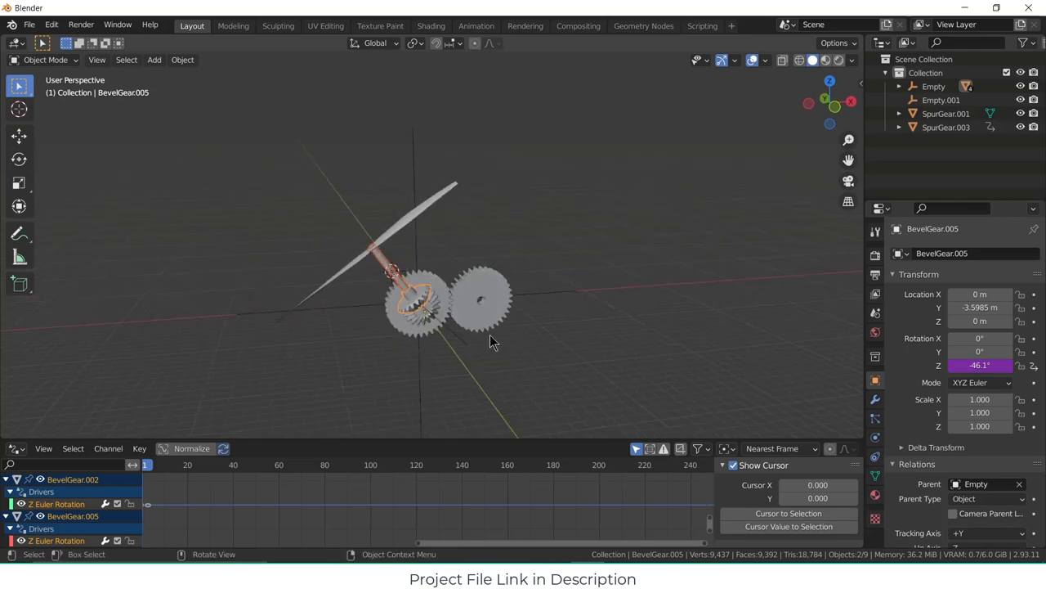
click(533, 348)
scroll(427, 305, up, 4)
- Turn SpurGear.001 to -122° Y rotation so the propeller follows, then deselect
click(445, 324)
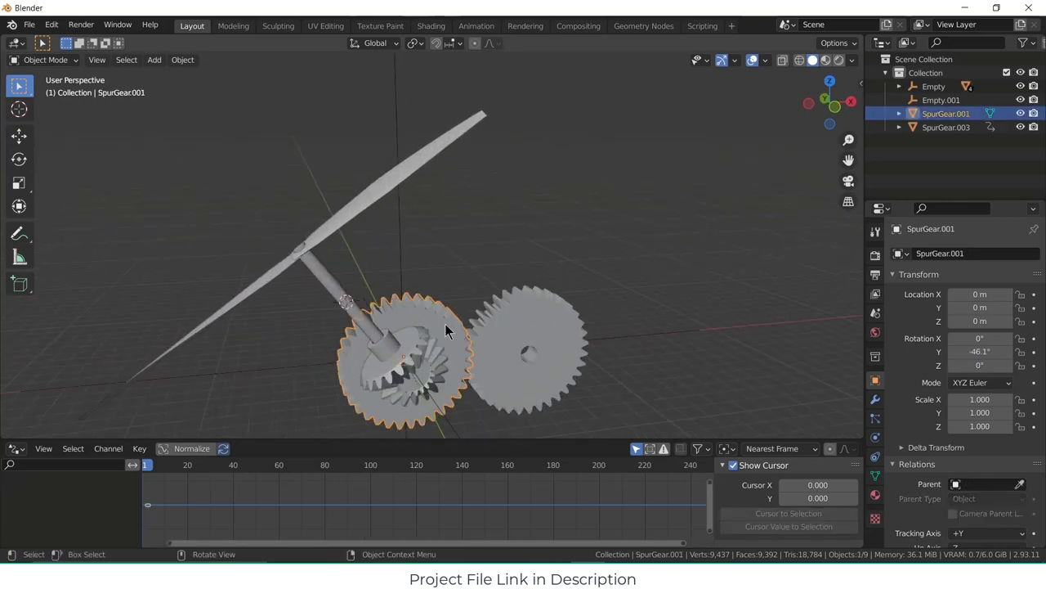
mouse_move(980, 351)
mouse_down()
mouse_move(1007, 351)
mouse_move(909, 351)
mouse_move(973, 351)
mouse_up()
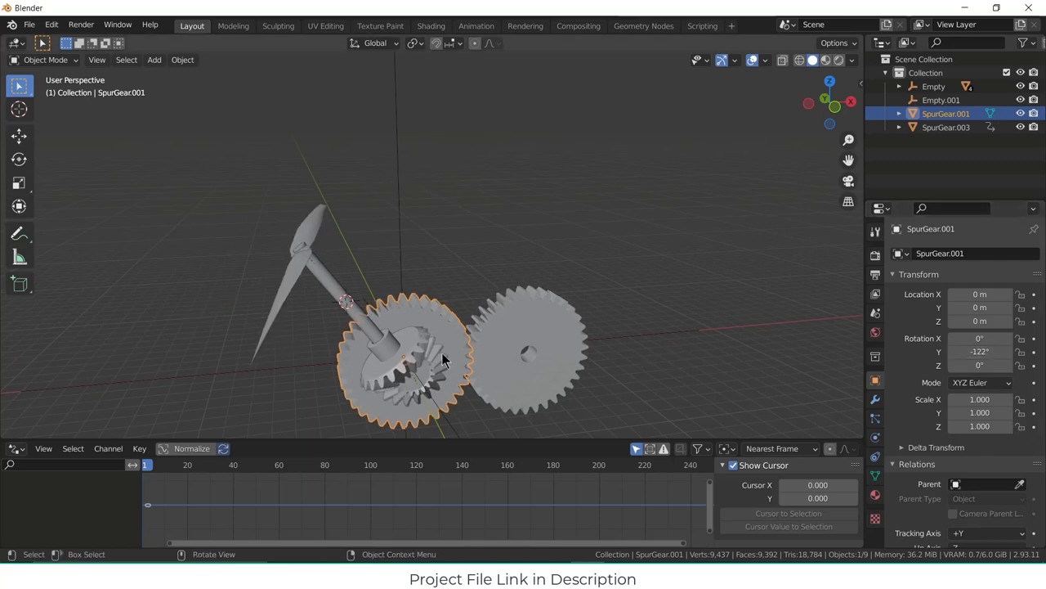
click(666, 386)
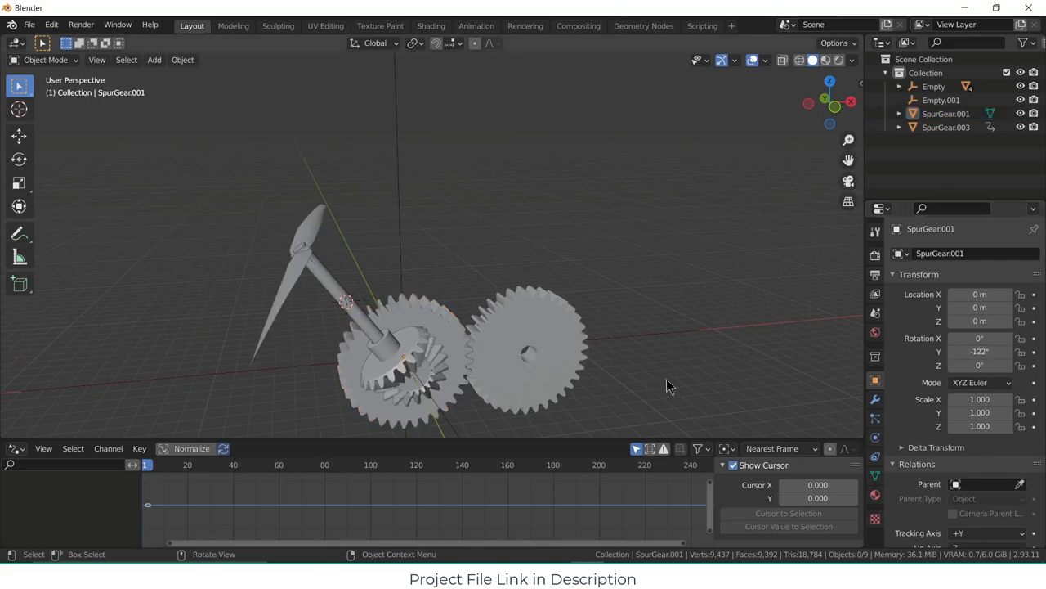
key(KP_1)
scroll(389, 291, up, 2)
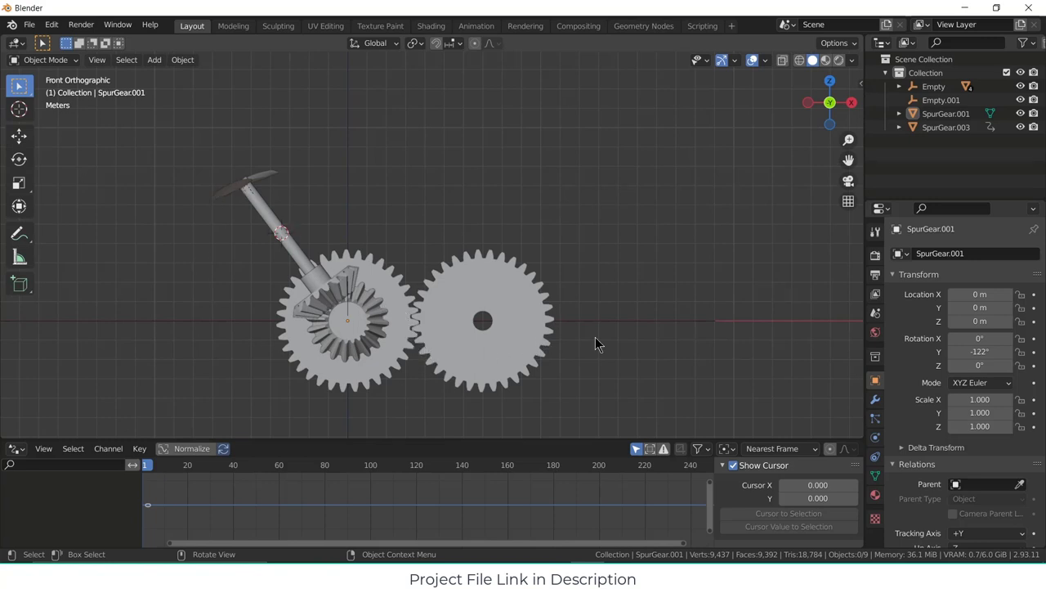
scroll(485, 364, up, 2)
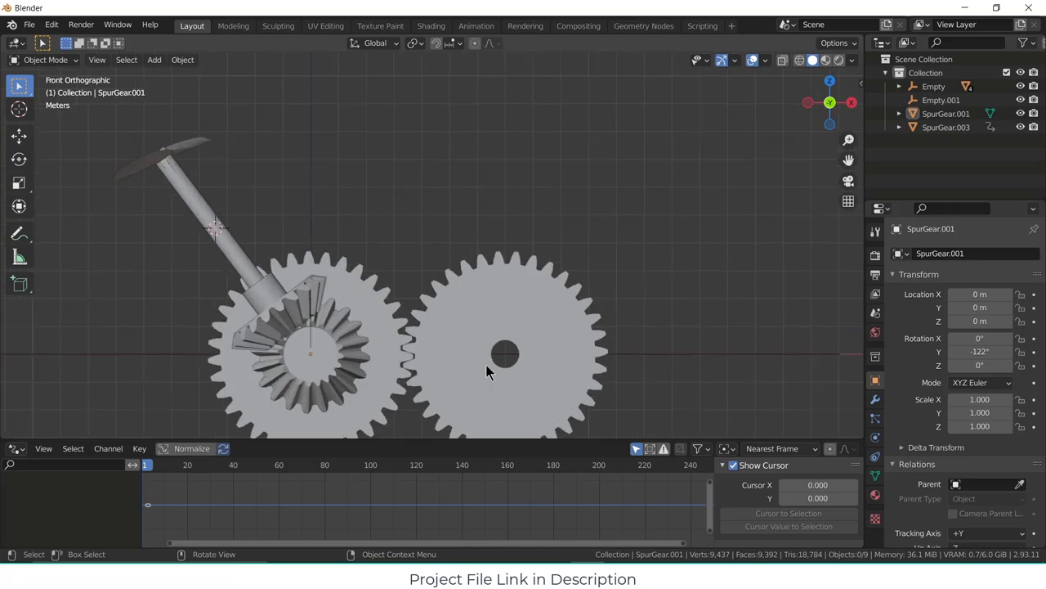
shift+middle_drag(481, 367, 428, 281)
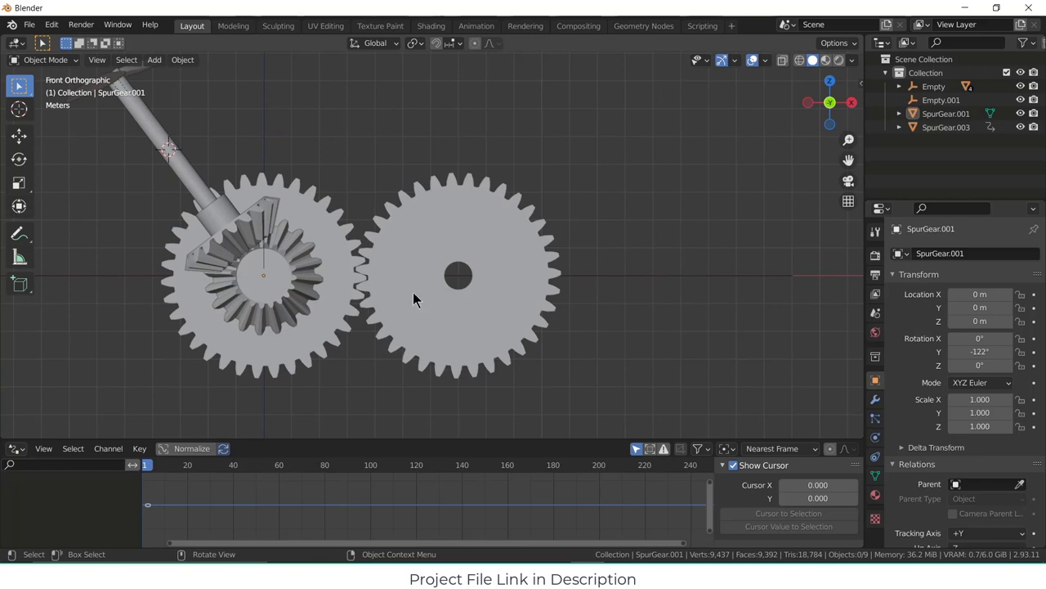
click(454, 248)
right_click(486, 233)
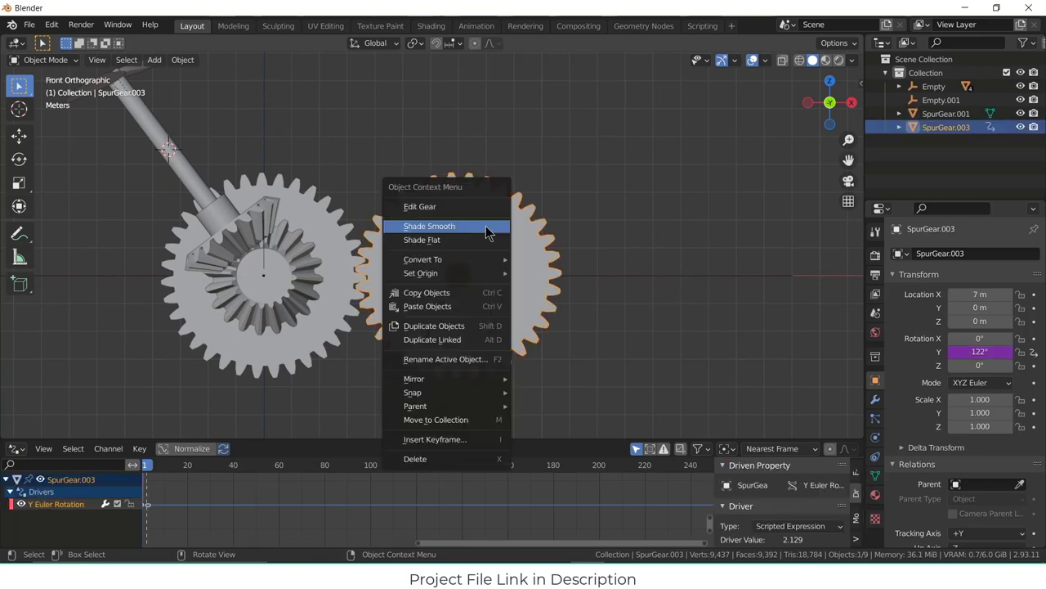
click(485, 208)
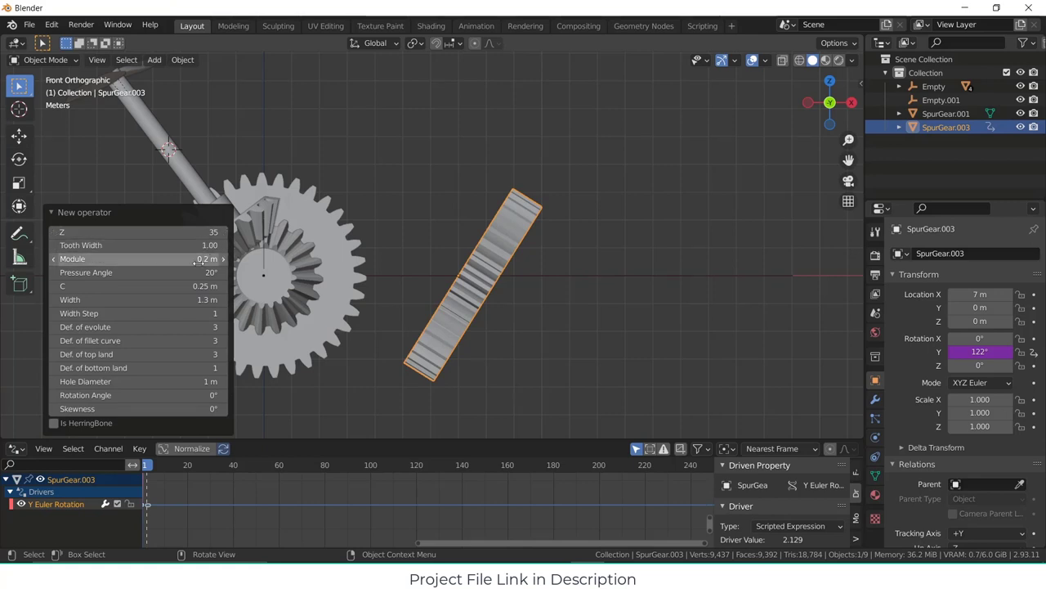
click(636, 350)
key(ctrl+z)
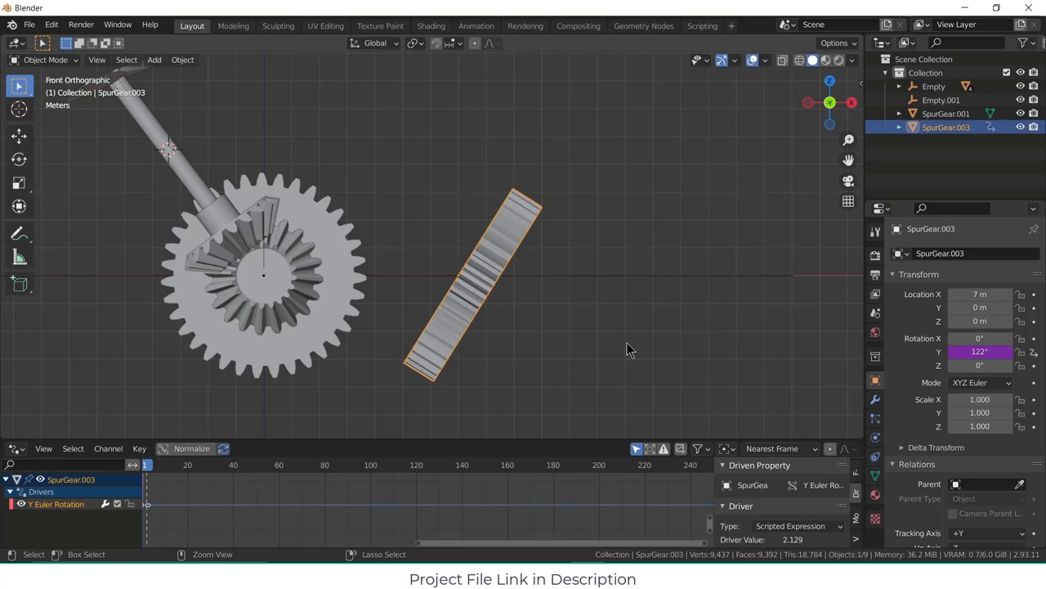
click(647, 339)
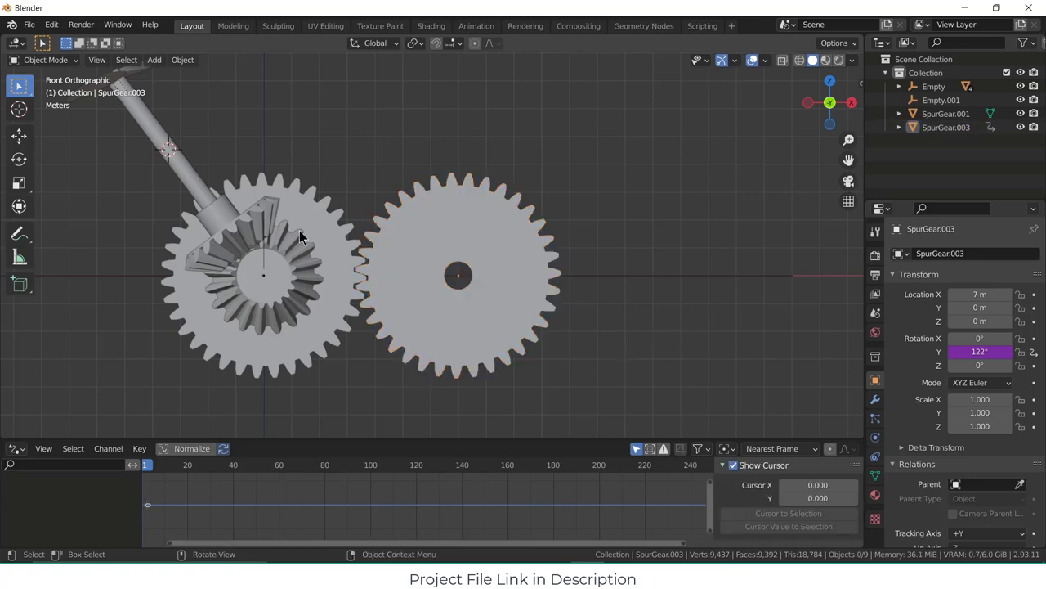
- Add a plain-axes empty, then undo it
click(154, 60)
mouse_move(205, 210)
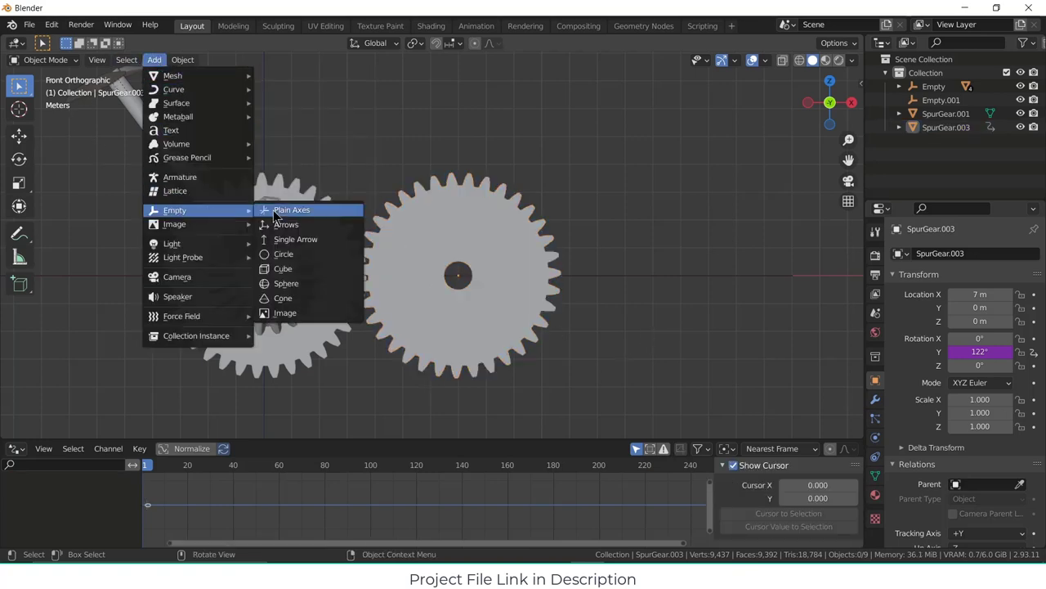
click(309, 214)
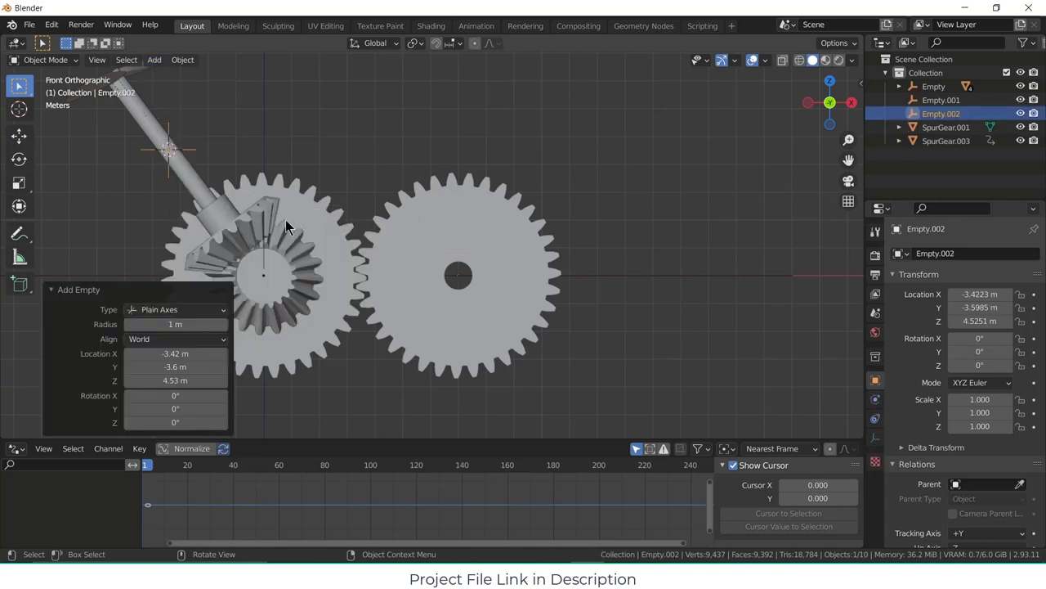
key(ctrl+z)
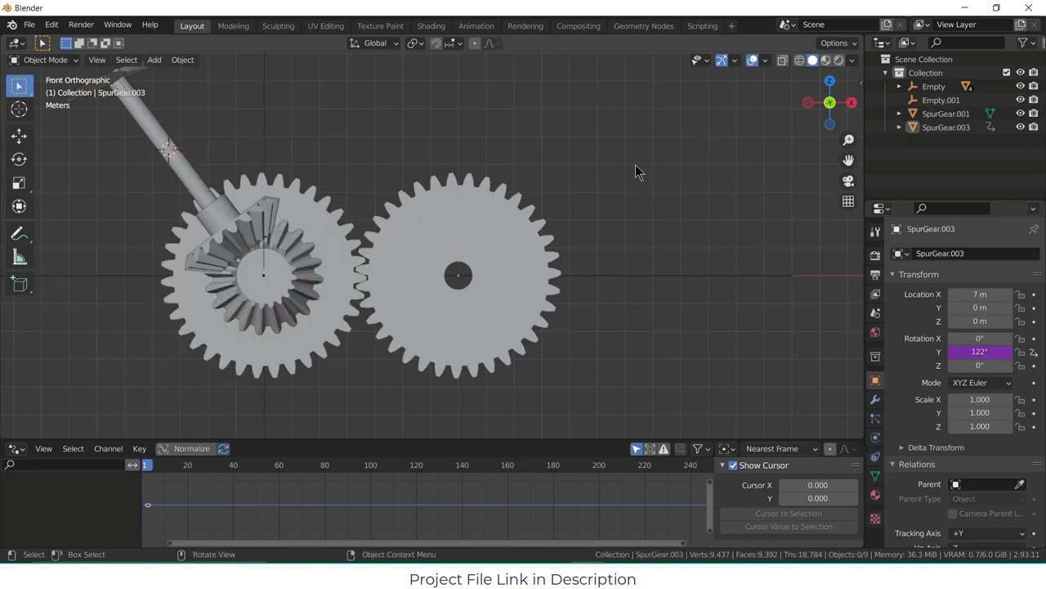
- Snap the 3D cursor to the world origin and add a plain-axes empty there
key(shift+s)
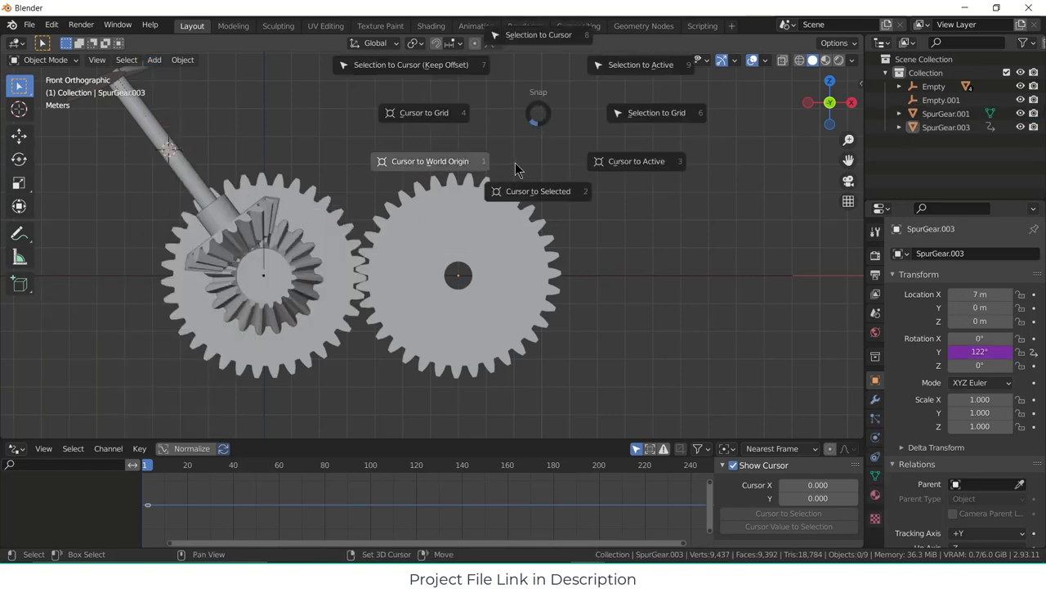
click(472, 177)
click(155, 60)
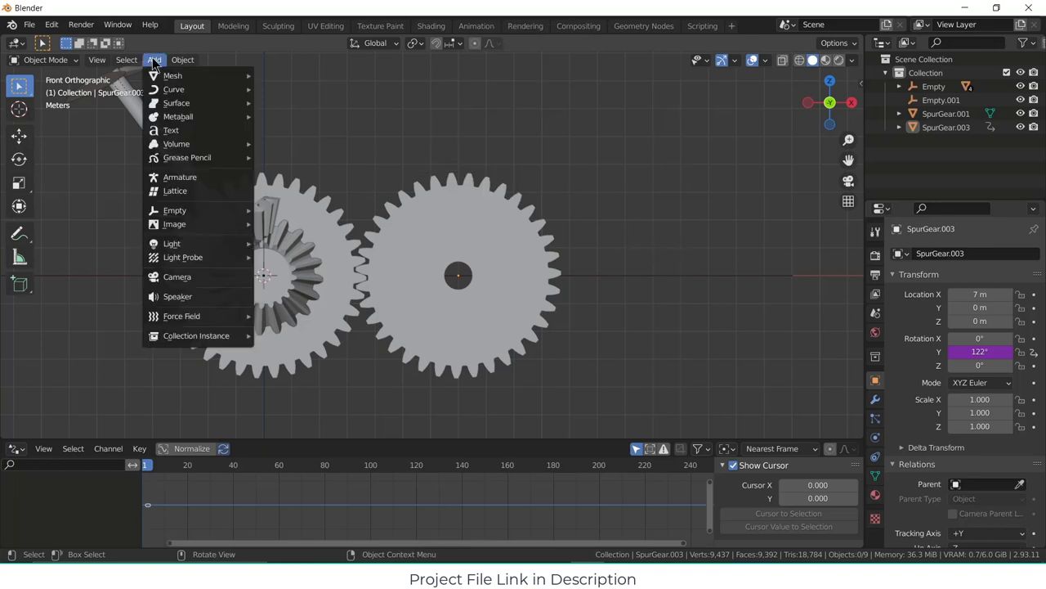
mouse_move(175, 210)
click(282, 209)
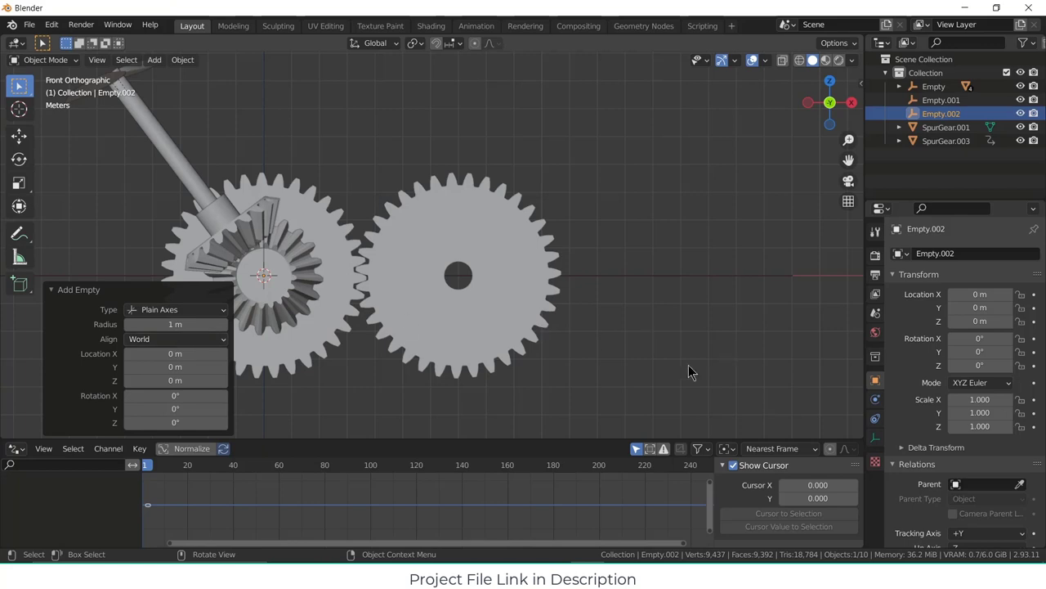
- Launch Windows Calculator from Start search and compute 0.2 × 35 = 7
key(super)
text(ca)
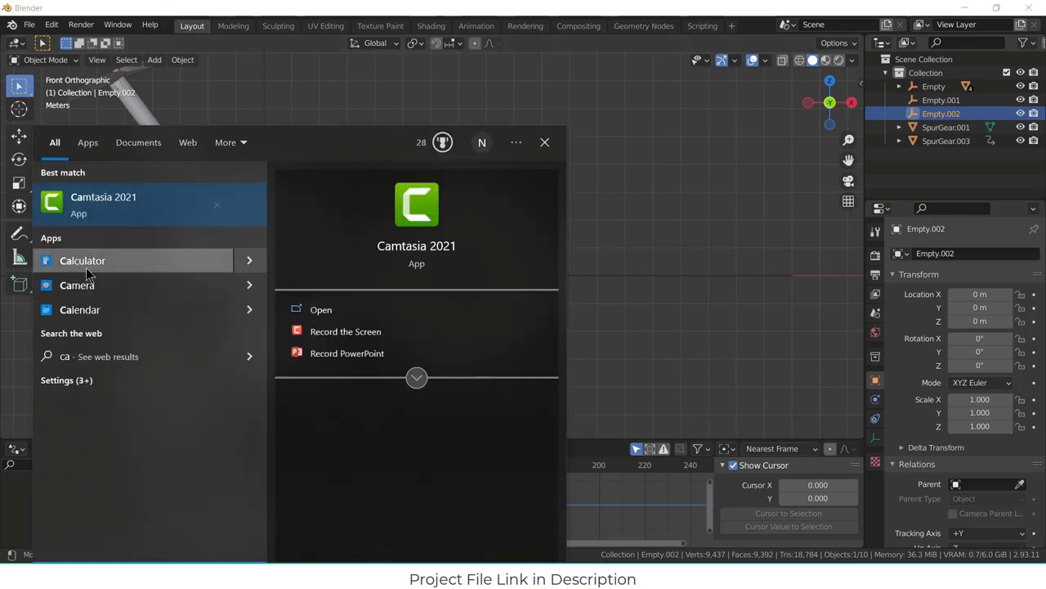
click(88, 270)
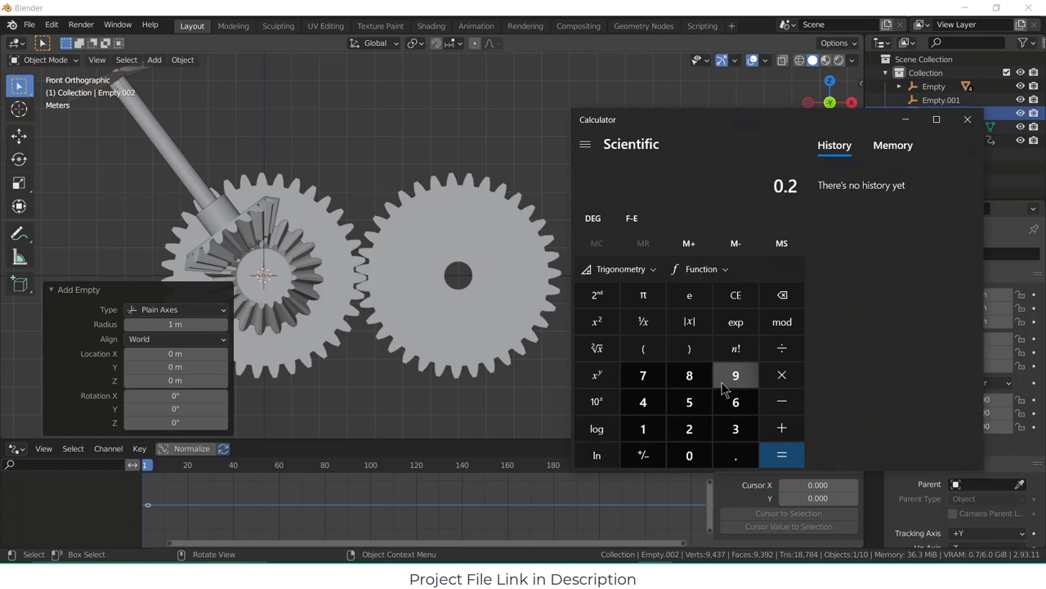
key(asterisk)
key(Return)
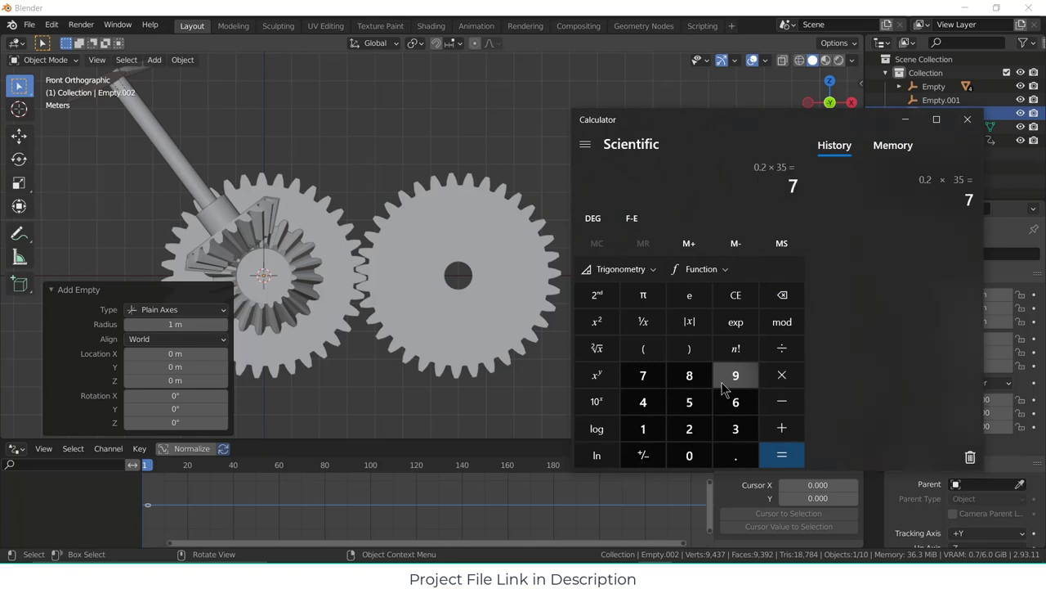
- Back in Blender, set Empty.002's Location X, trying 7 and /2 before entering 3.5 m
click(905, 121)
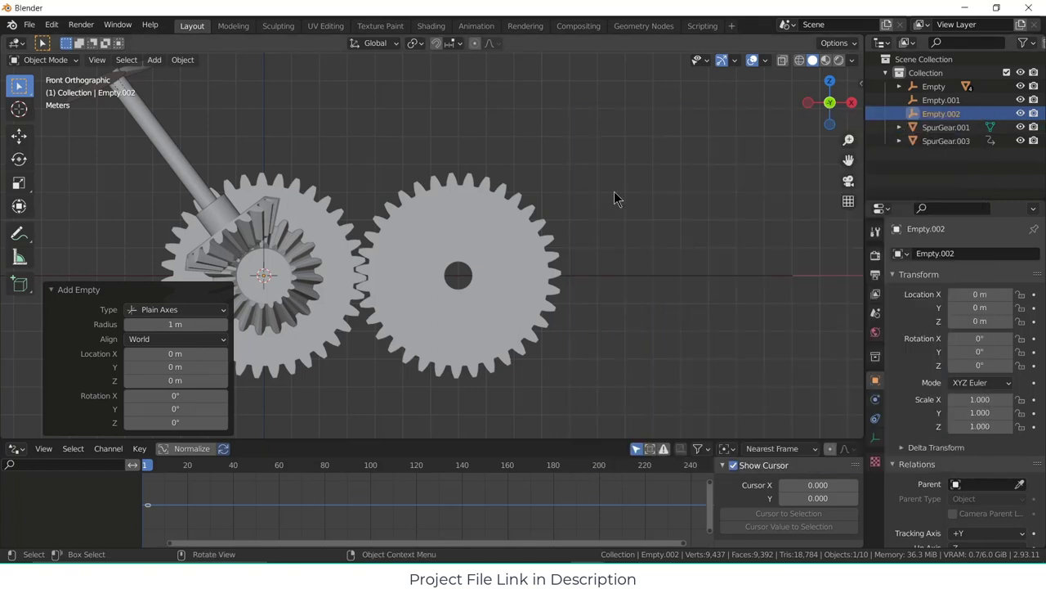
click(975, 294)
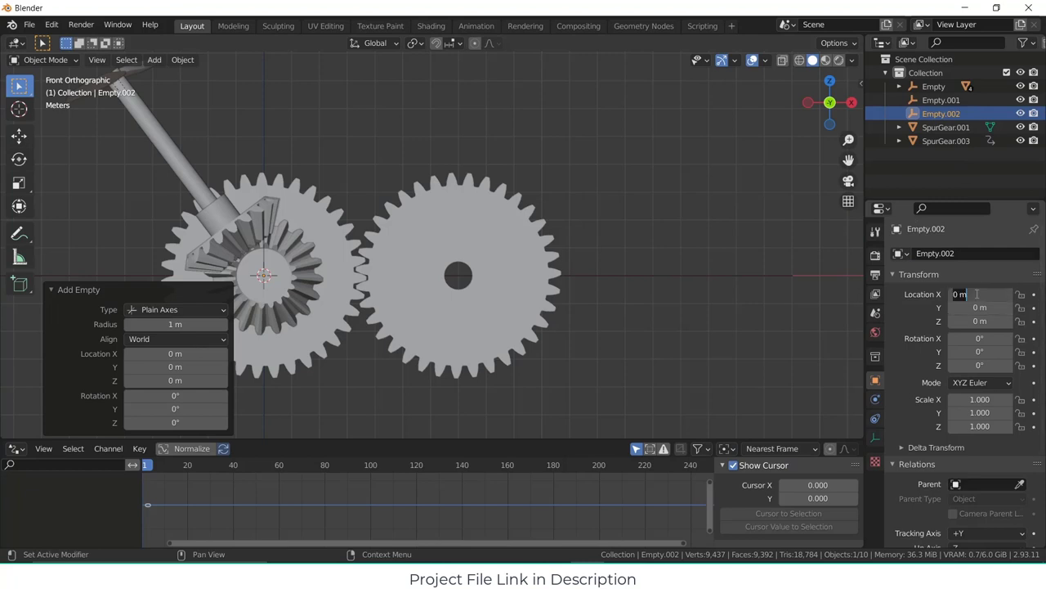
text(7)
key(Return)
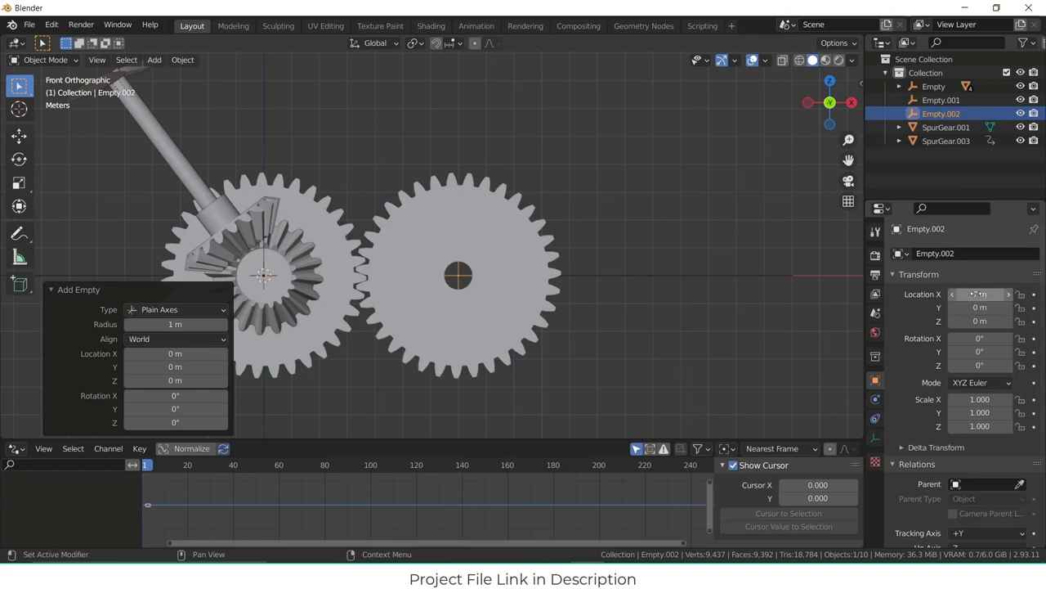
click(974, 295)
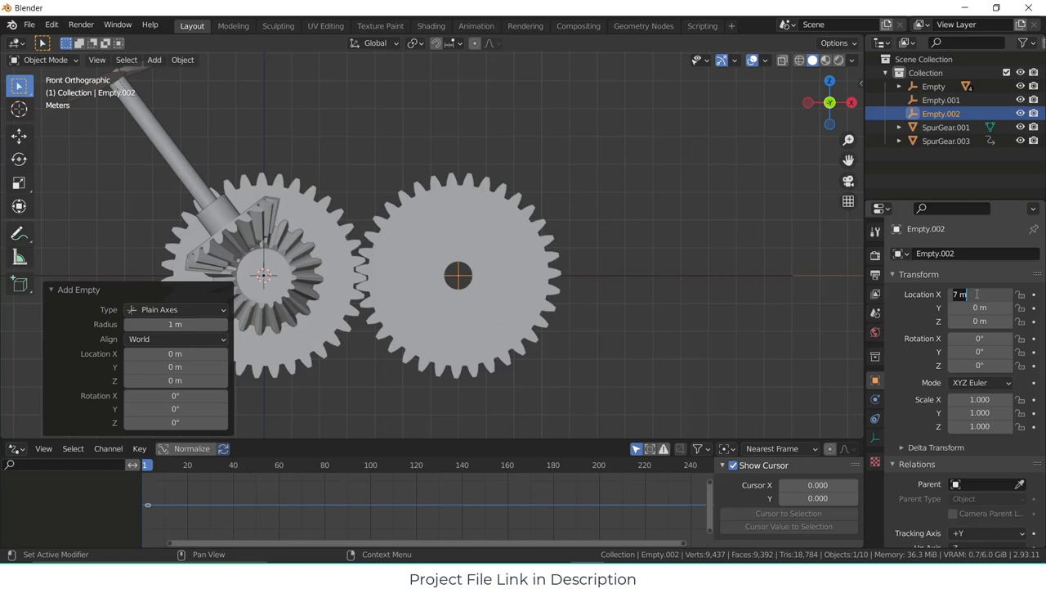
text(/2)
key(Return)
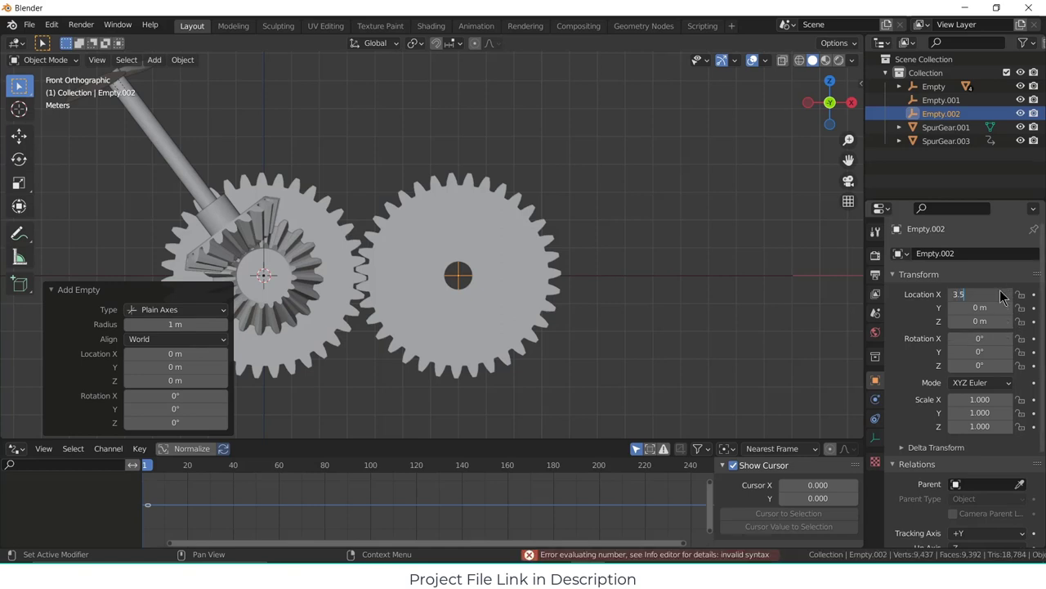
text(3.5)
key(Return)
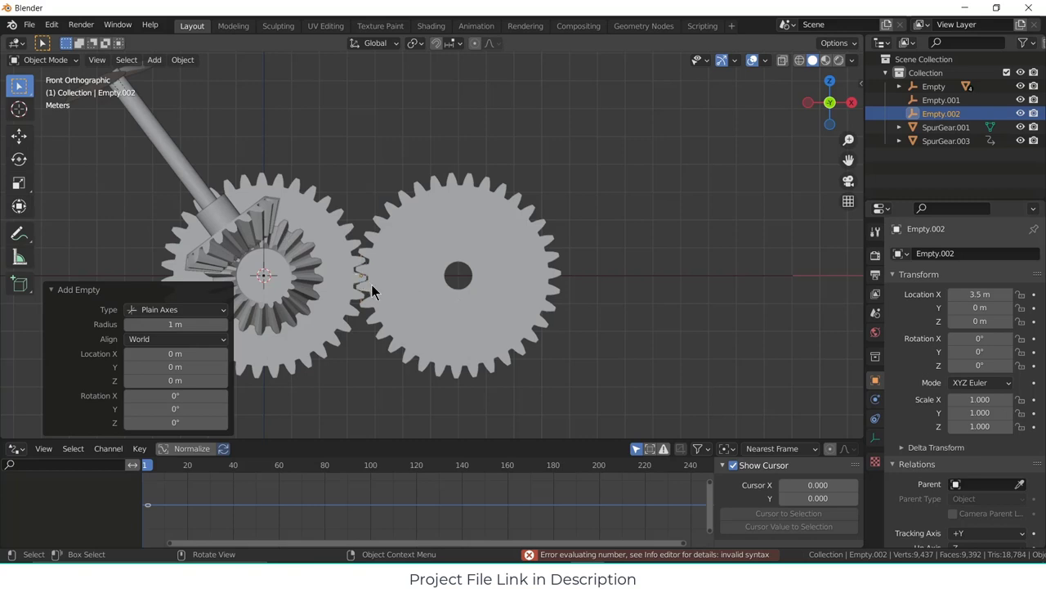
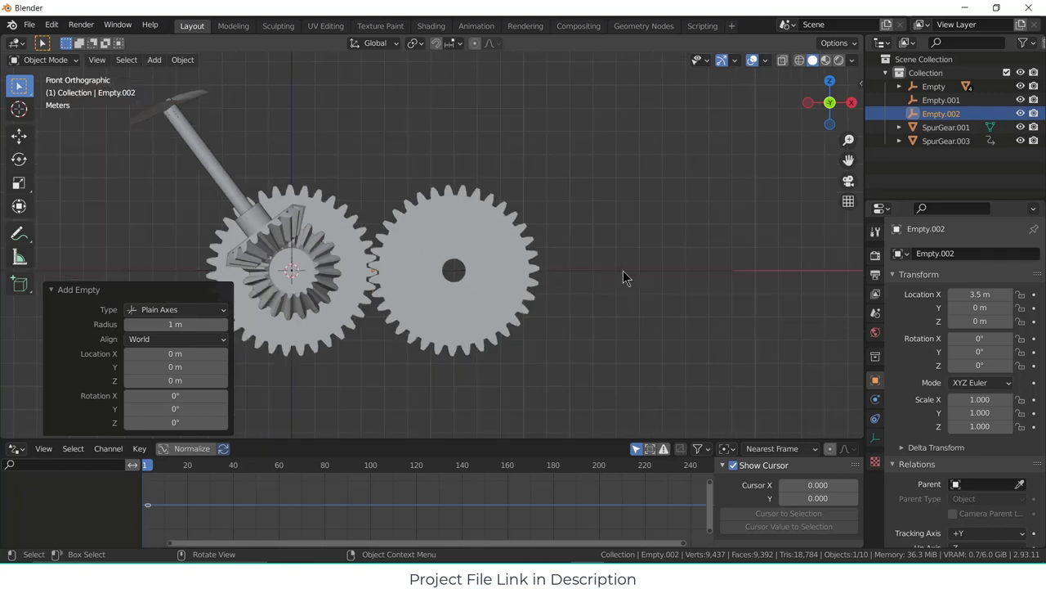
- Add a Mirror modifier to BevelGear.001 with Empty.002 as the mirror object
middle_drag(621, 276, 614, 286)
scroll(615, 285, down, 2)
middle_drag(663, 345, 689, 325)
click(693, 342)
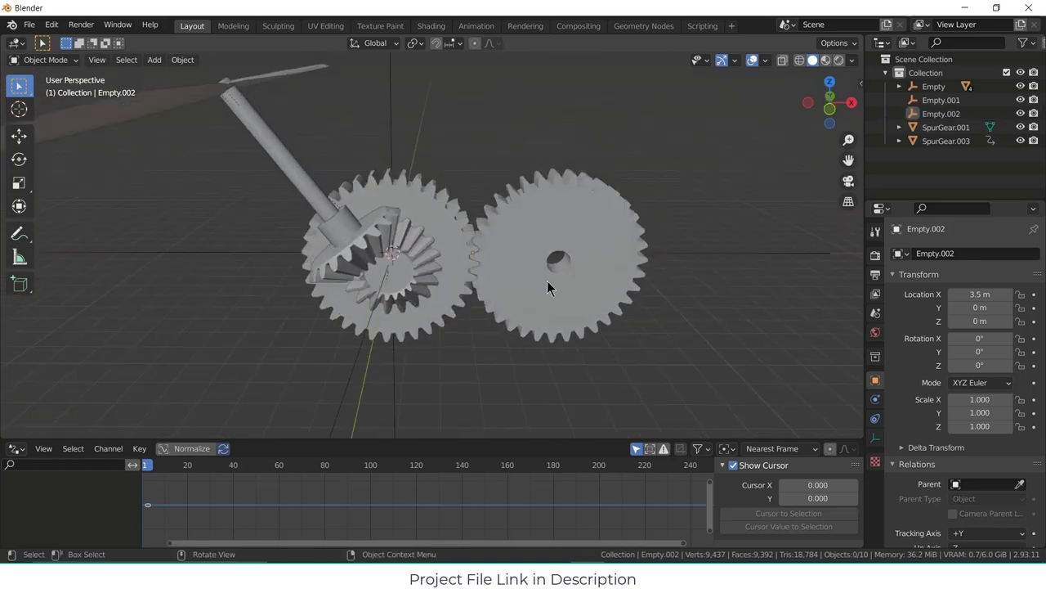
click(428, 268)
click(875, 399)
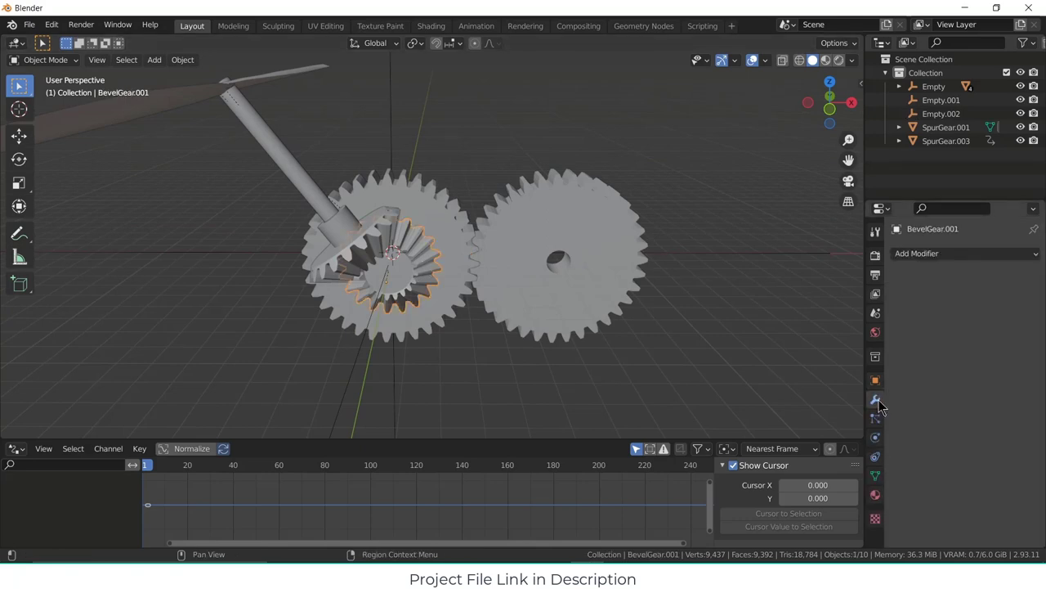
click(1002, 256)
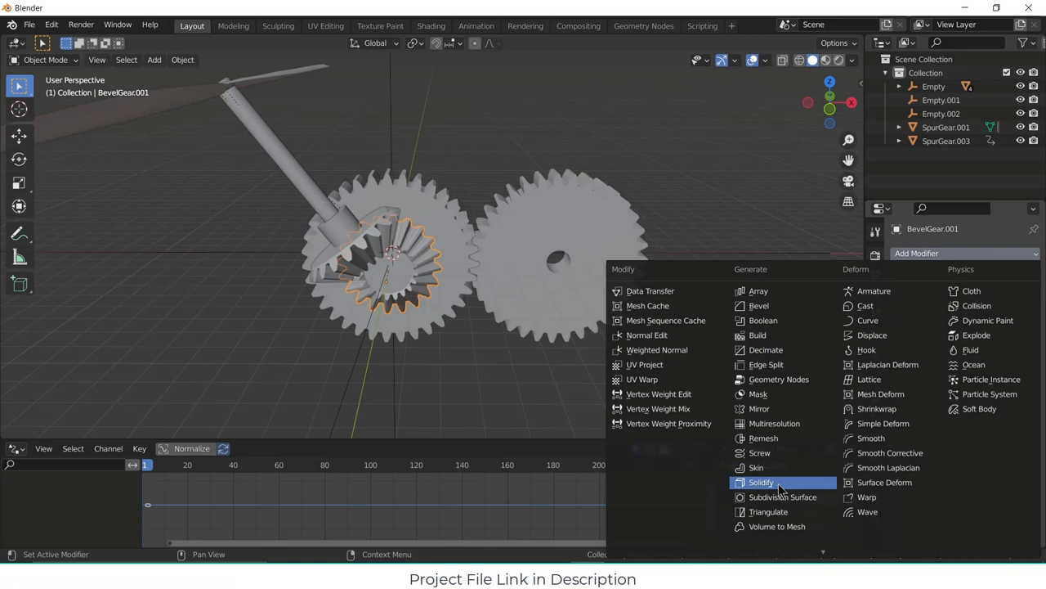
click(777, 408)
click(981, 346)
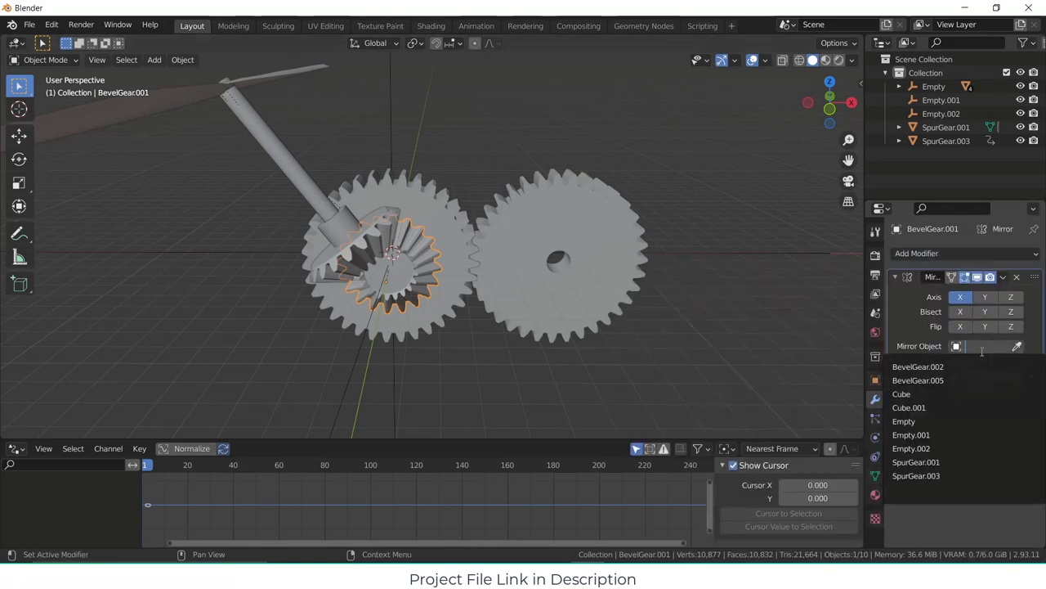
click(953, 450)
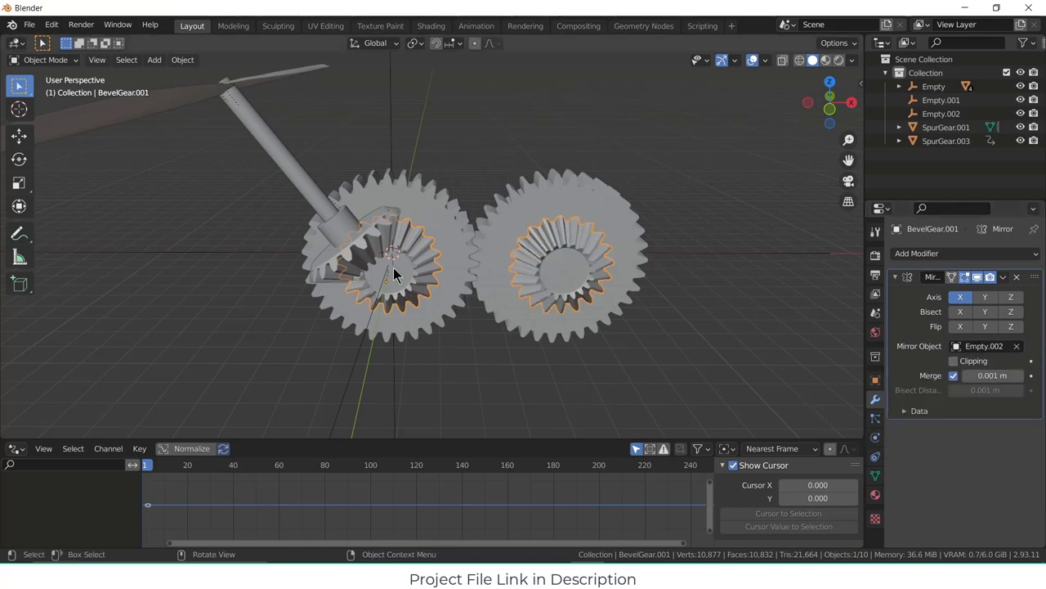
- Mirror the bevel gear on the shaft across Empty.002 with a Mirror modifier
click(374, 239)
click(956, 255)
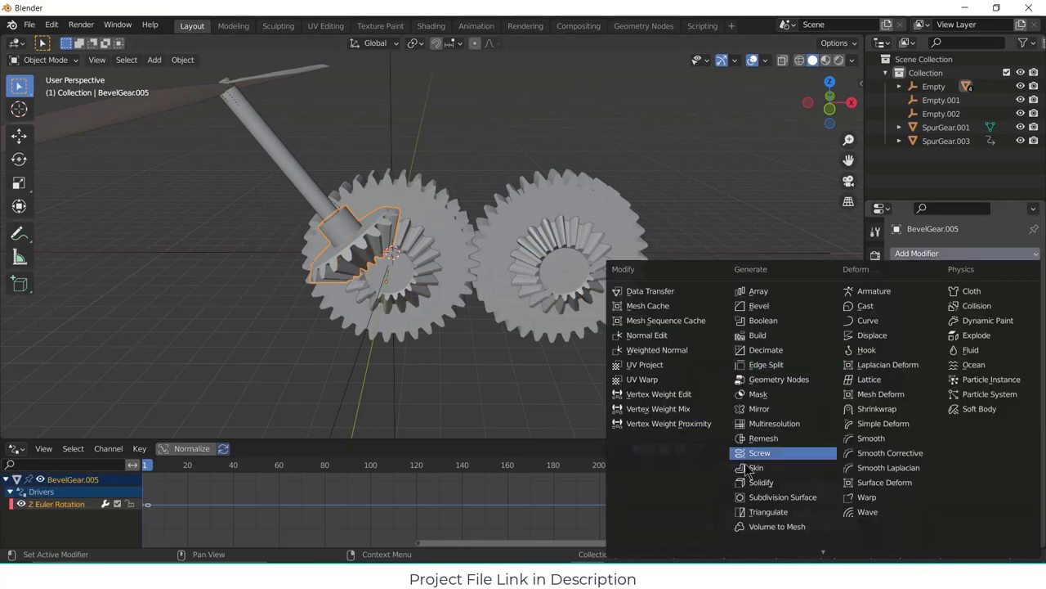
click(781, 411)
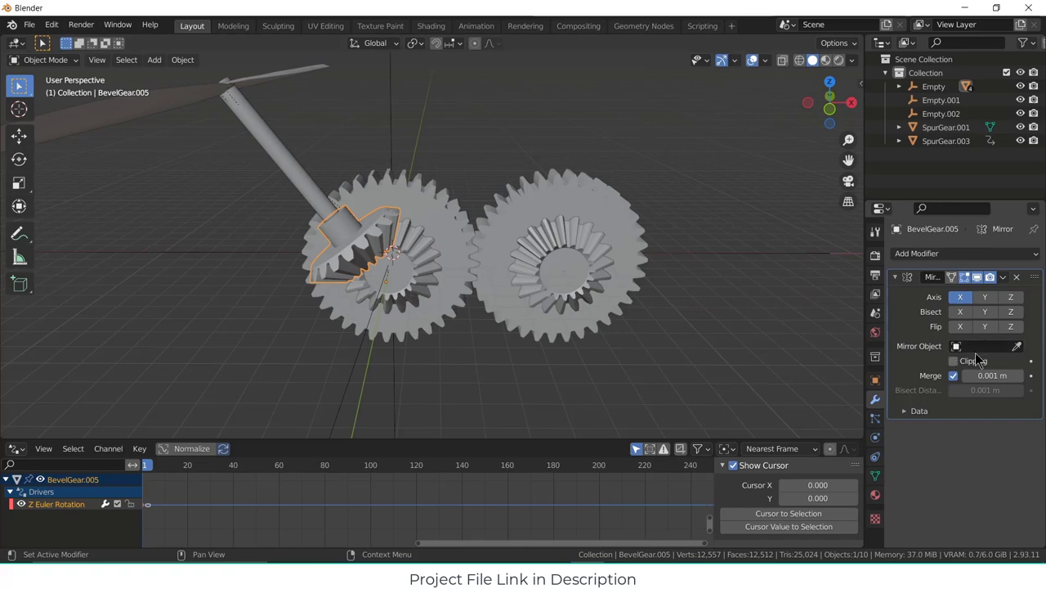
click(981, 347)
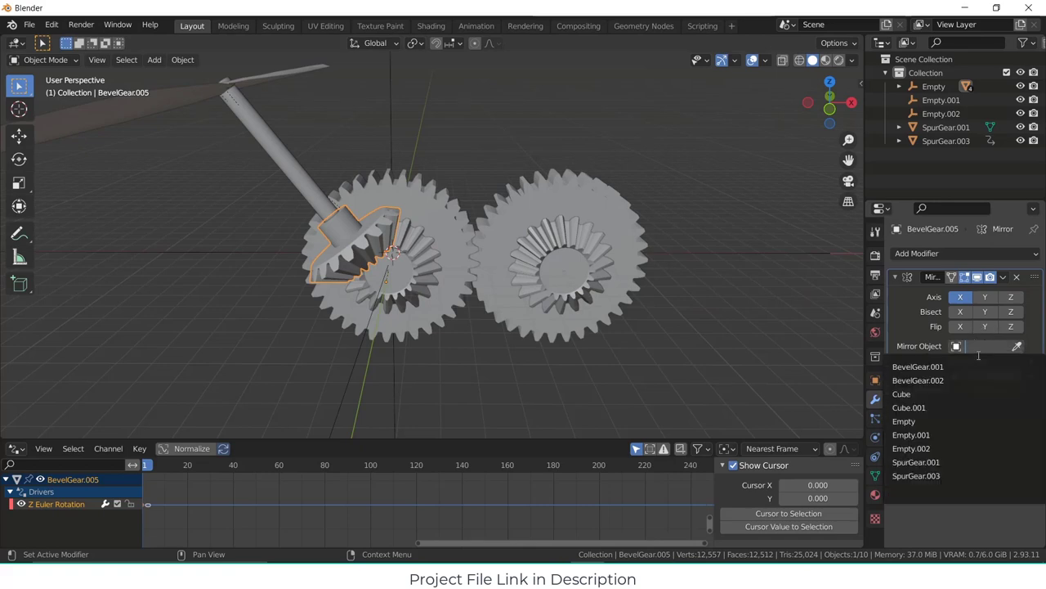
click(955, 449)
- Mirror the shaft BevelGear.002 across Empty.002, then select the propeller blade Cube
middle_drag(708, 331, 650, 272)
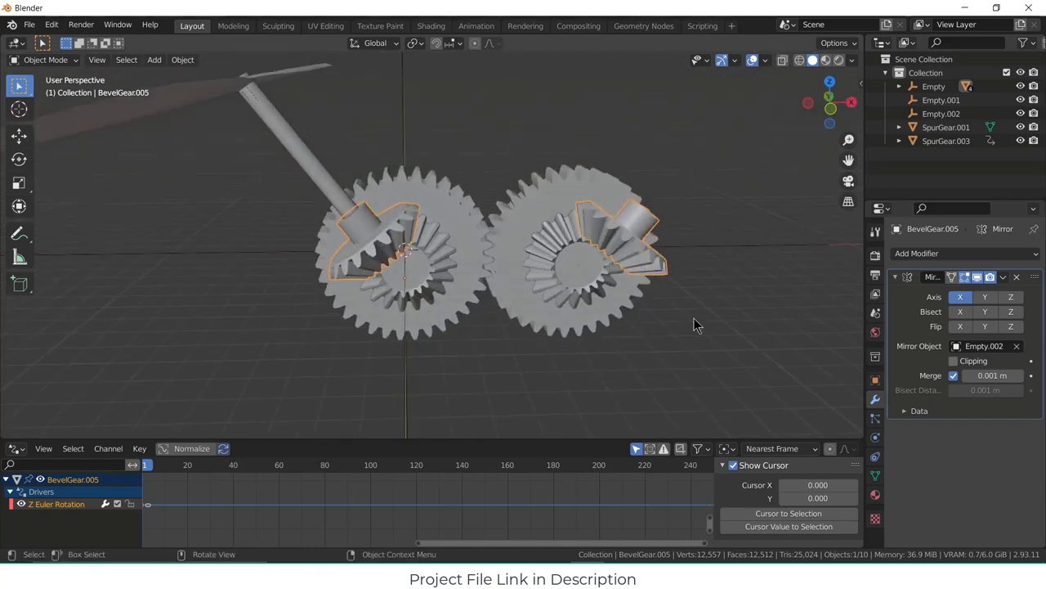
click(694, 325)
click(309, 162)
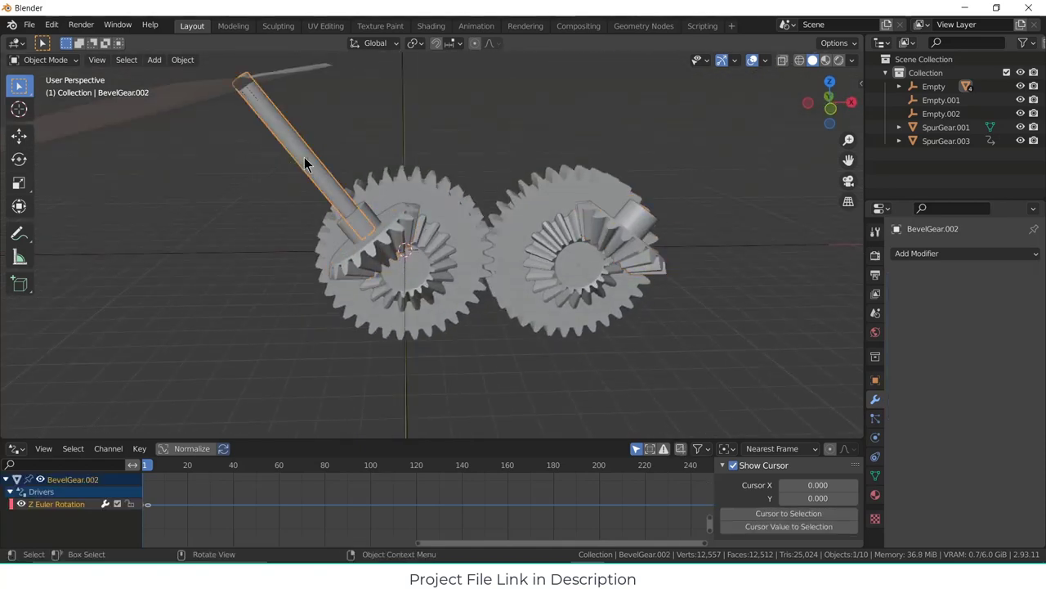
click(981, 253)
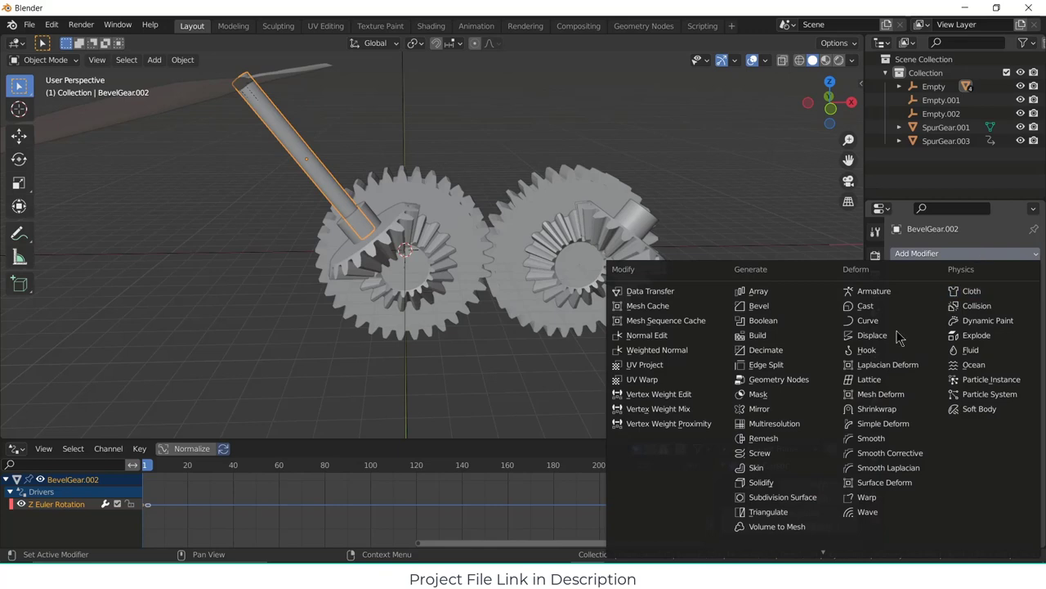
click(784, 411)
click(991, 346)
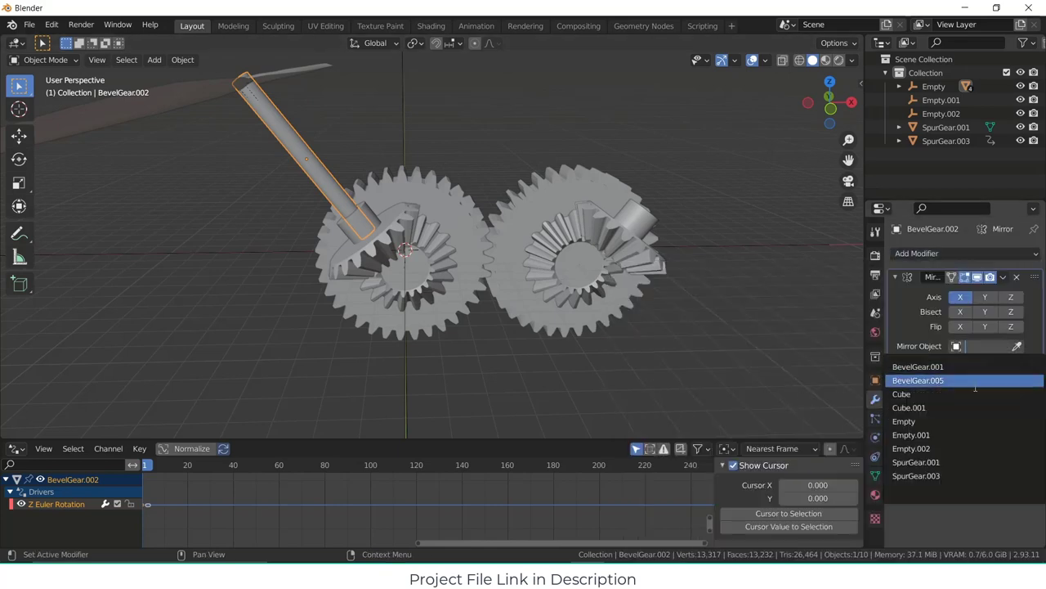
click(969, 448)
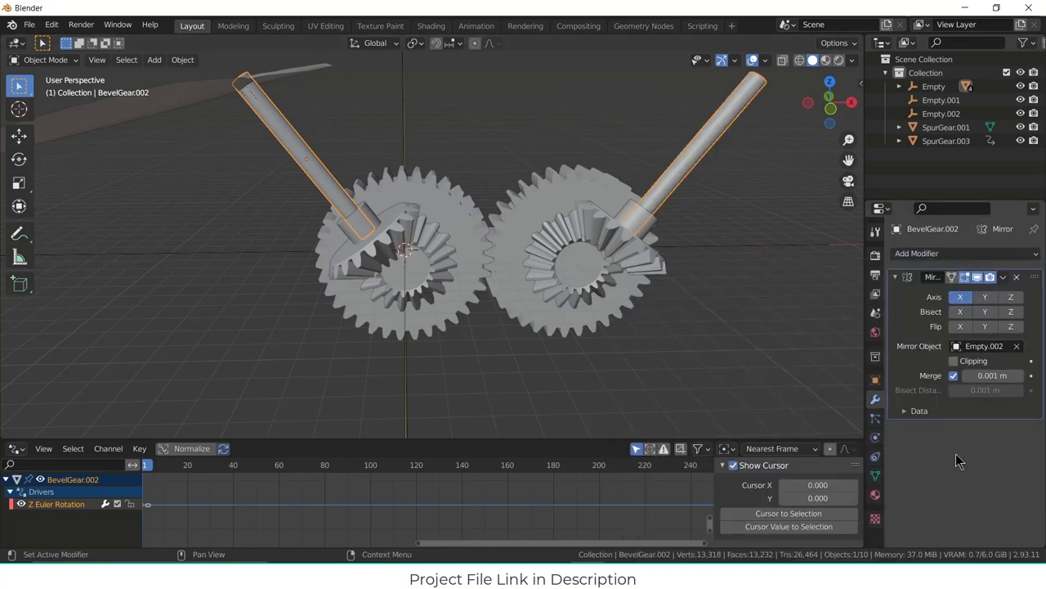
middle_drag(298, 152, 286, 130)
click(282, 143)
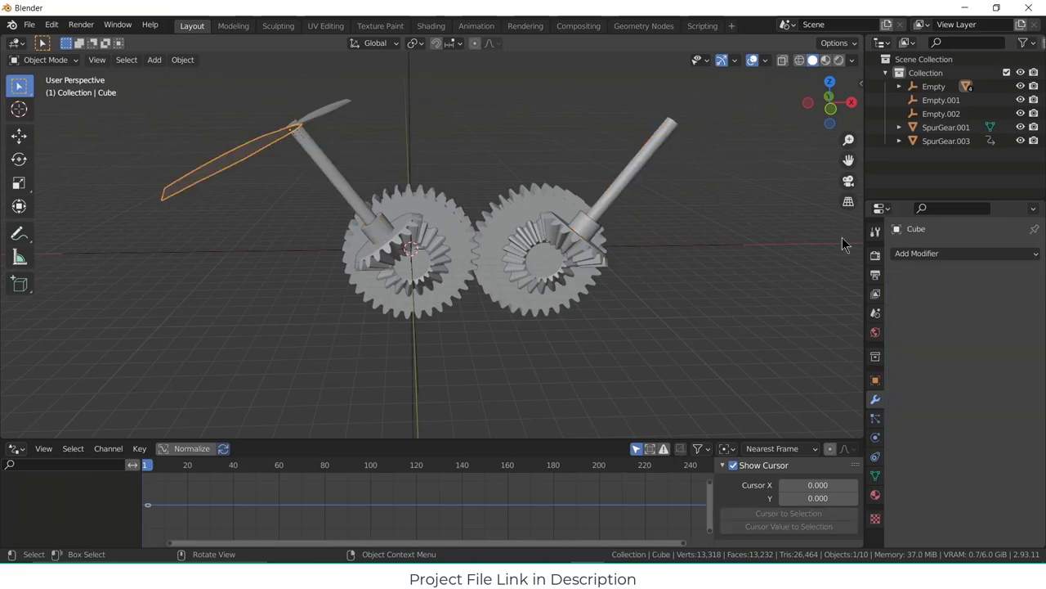
- Delete the extra propeller blade and test-rotate SpurGear.001 around its Y axis
shift+click(312, 124)
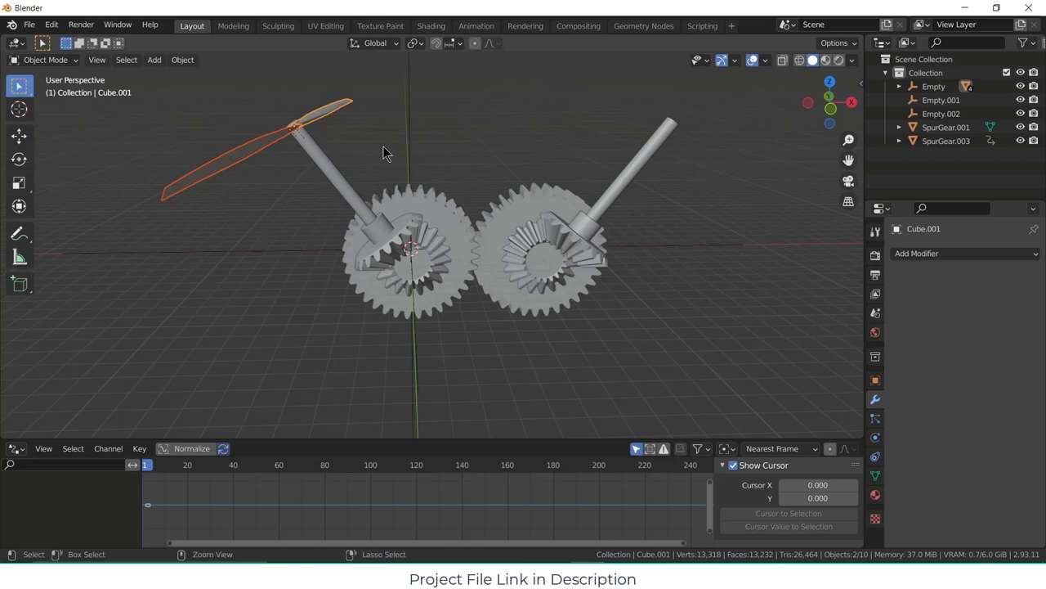
key(h)
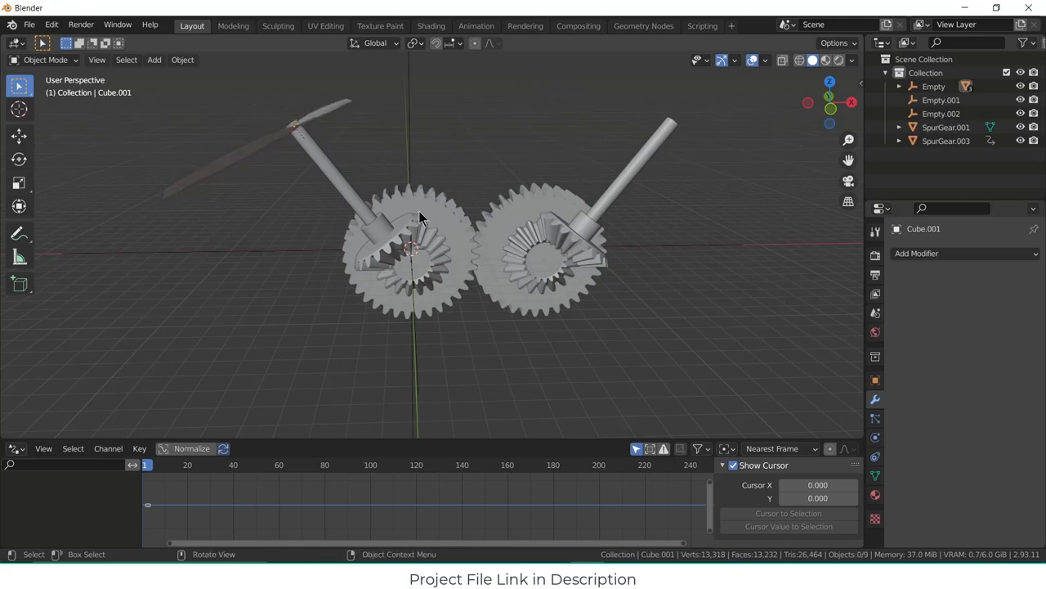
click(458, 233)
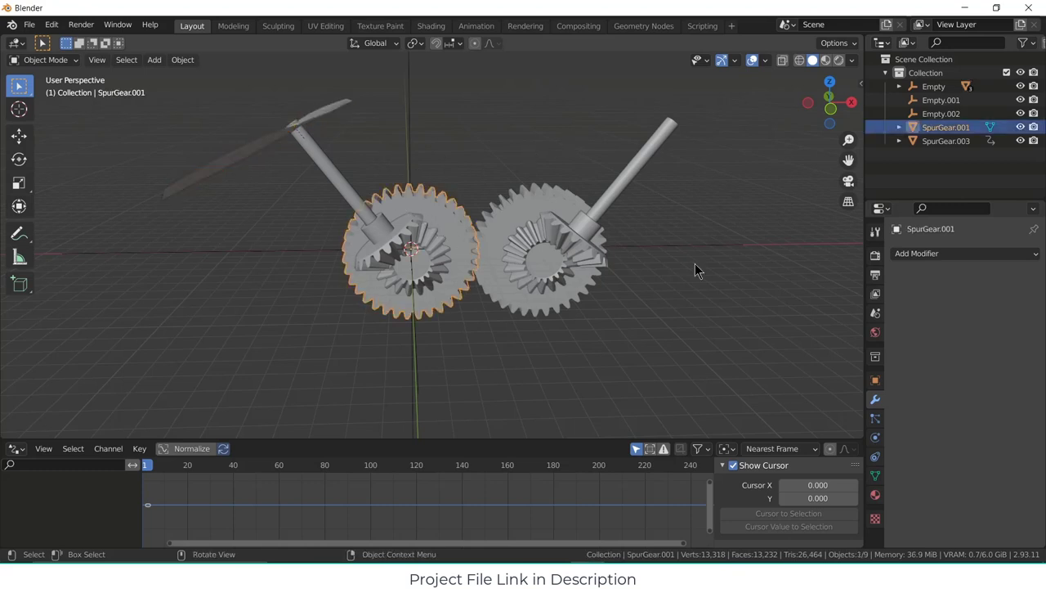
click(876, 379)
drag(980, 351, 948, 352)
click(691, 316)
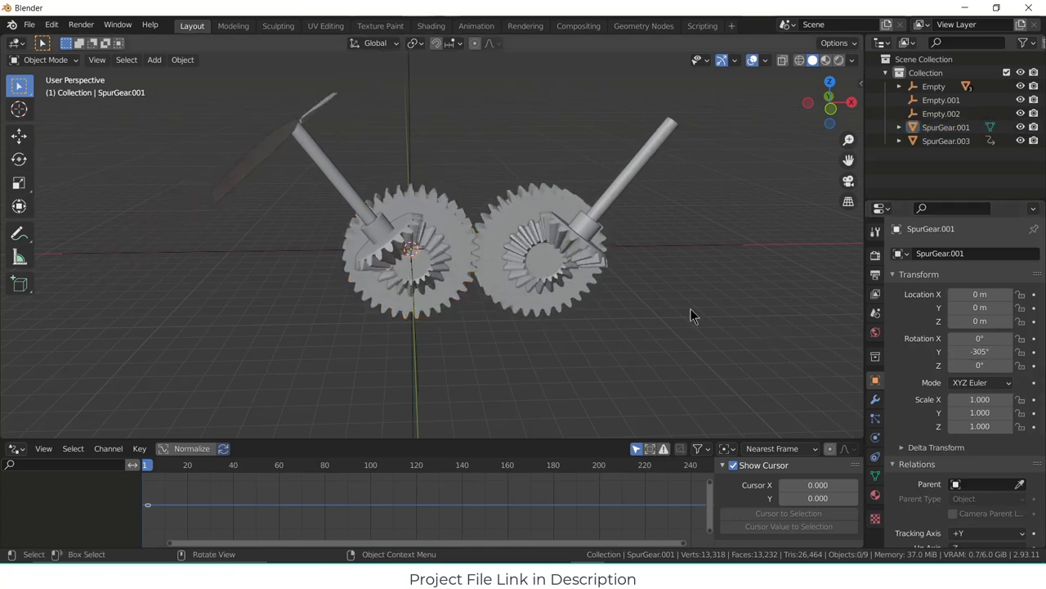
- Mirror blade Cube.001 across Empty.002 onto the second shaft, then switch to front view
click(249, 160)
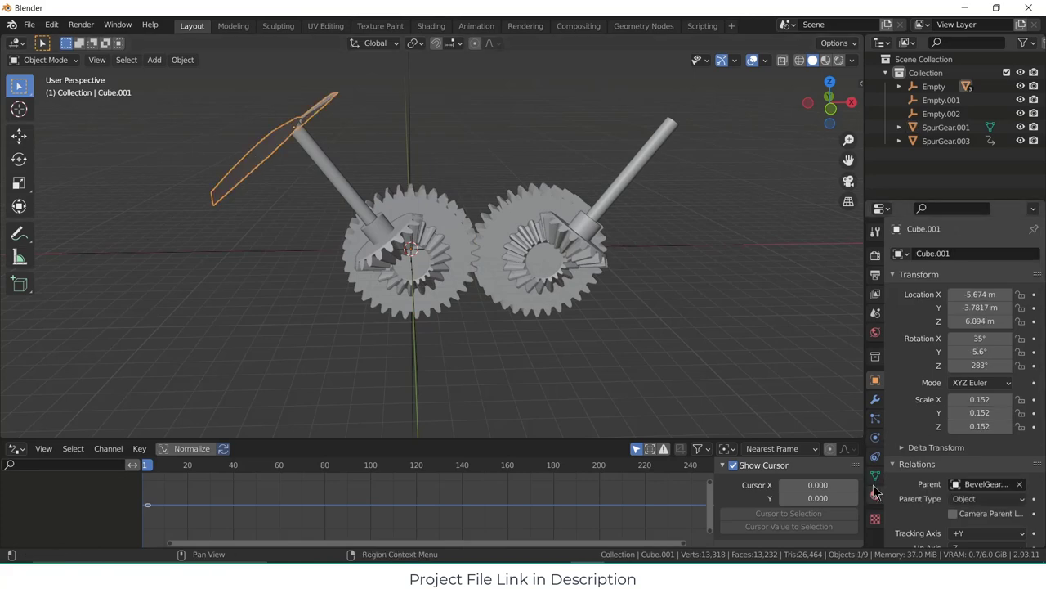
click(875, 398)
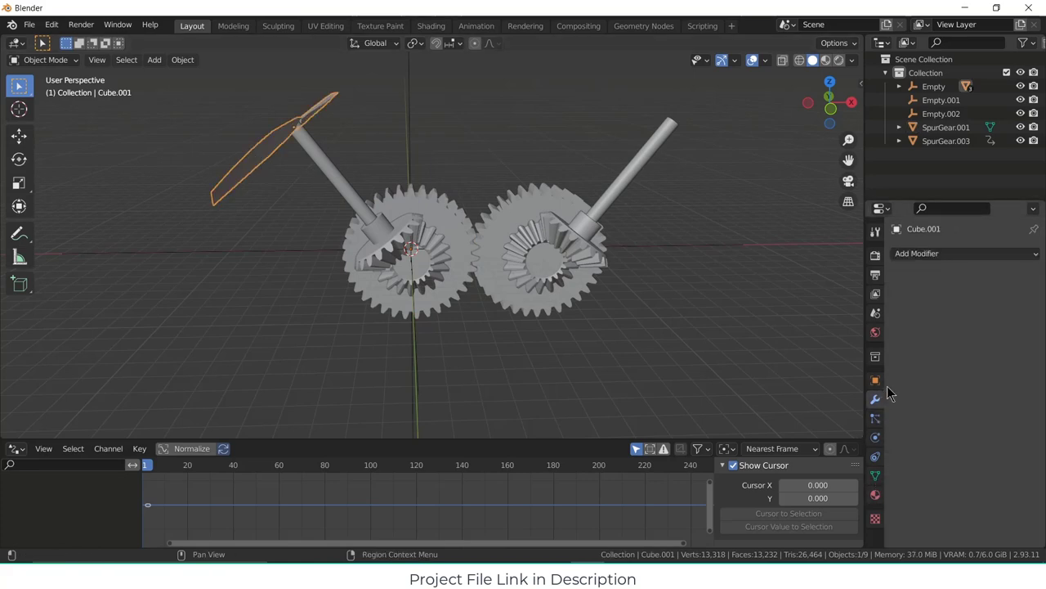
click(964, 253)
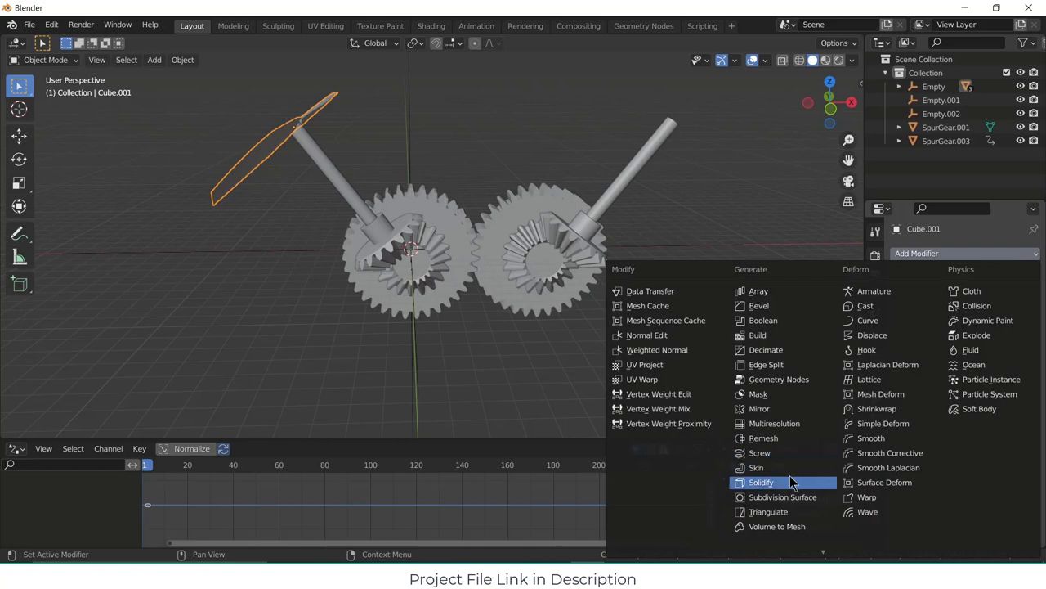
click(794, 410)
click(988, 347)
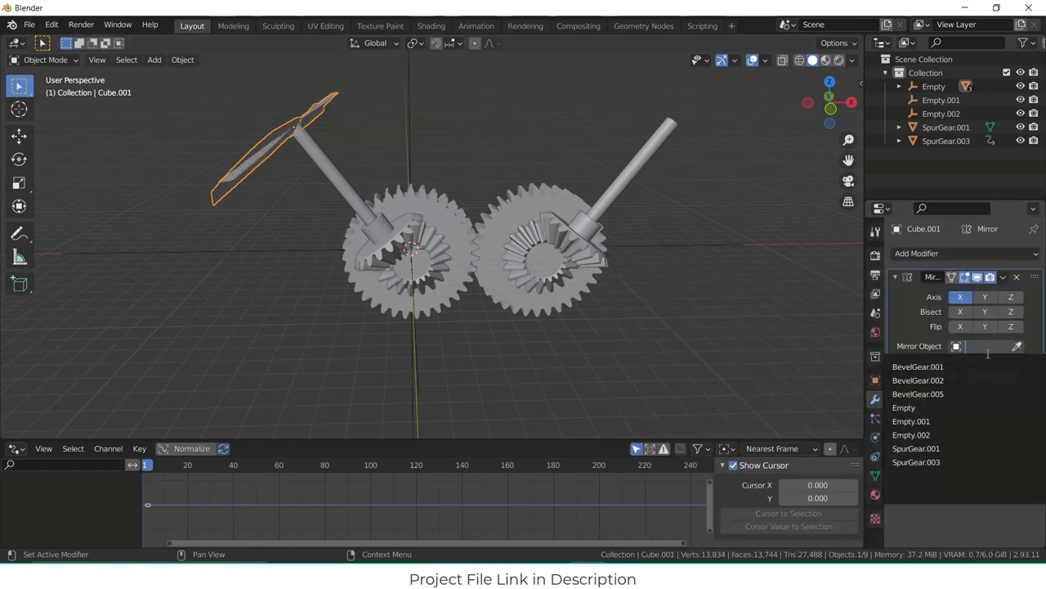
click(973, 434)
middle_drag(573, 237, 562, 193)
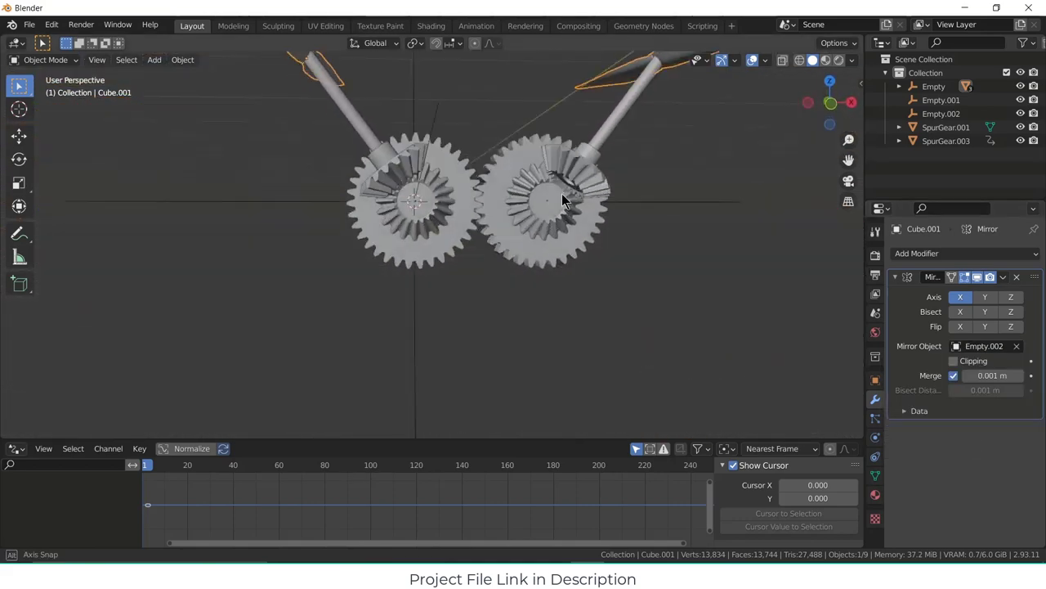
click(610, 294)
key(KP_1)
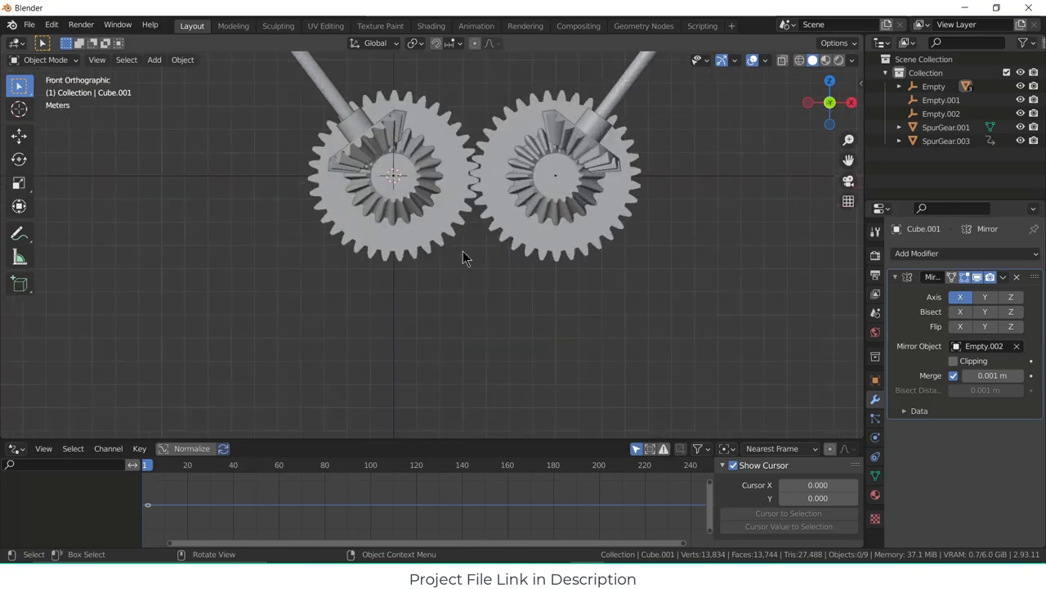
- Test-rotate SpurGear.001 around Y and orbit to an angled view of both gears
click(456, 201)
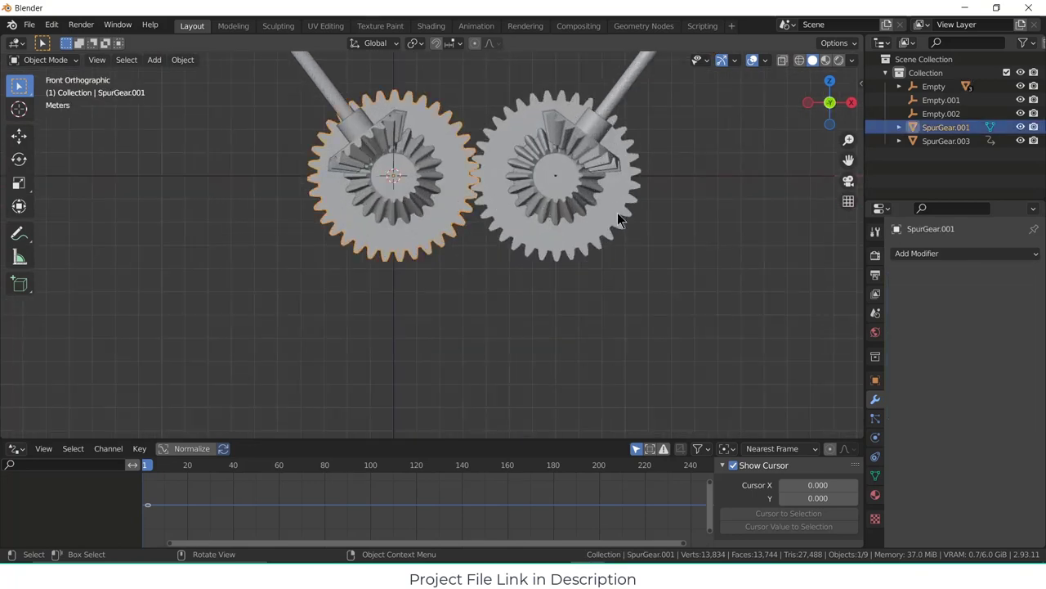
click(874, 379)
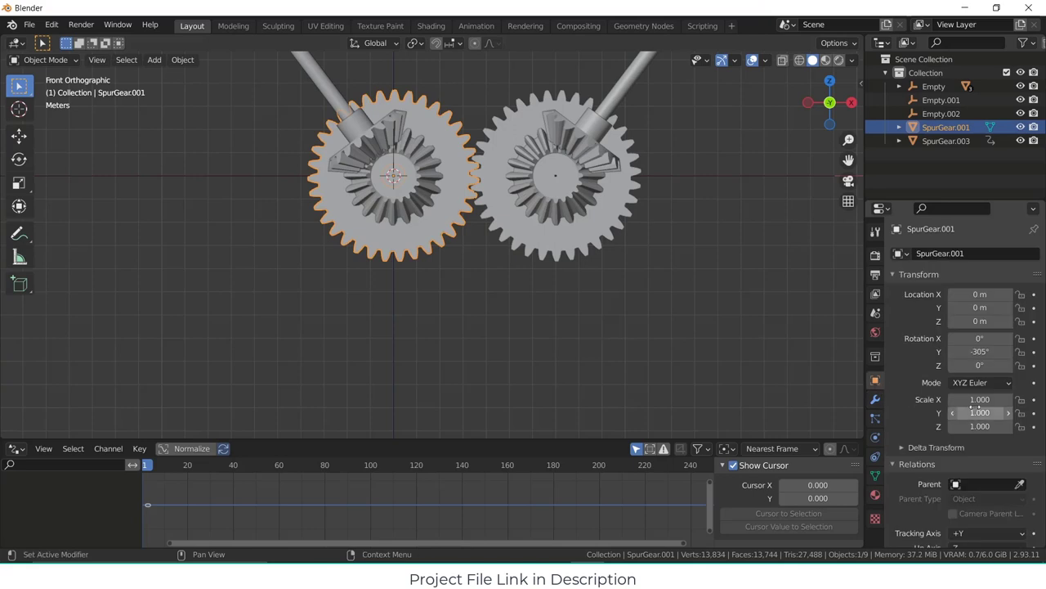
mouse_move(975, 357)
mouse_down()
mouse_move(1026, 358)
mouse_move(979, 352)
mouse_up()
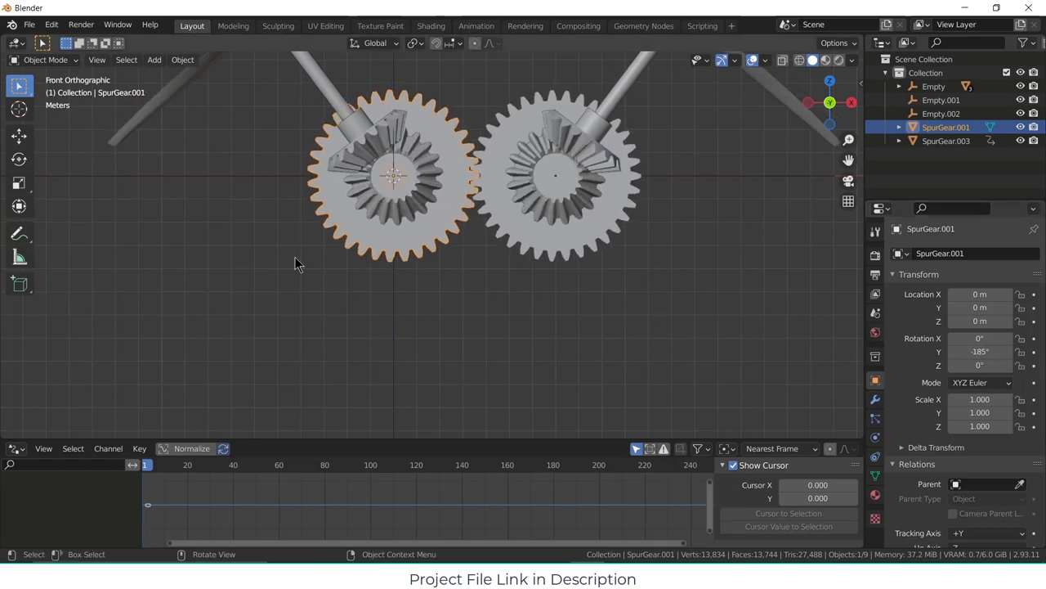
middle_drag(297, 264, 165, 166)
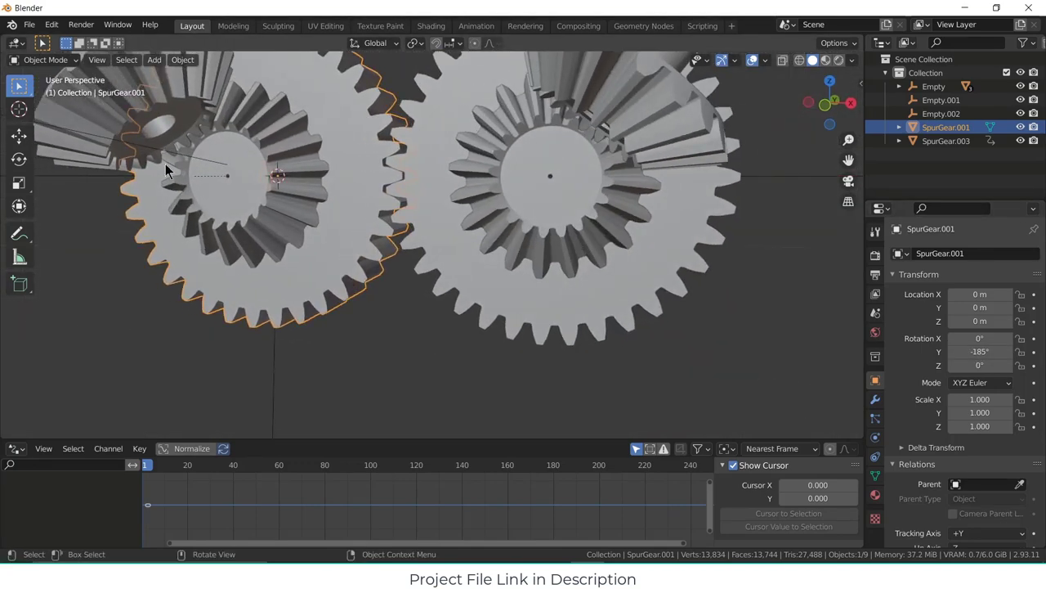
scroll(203, 133, up, 5)
middle_drag(327, 211, 426, 188)
scroll(465, 156, up, 3)
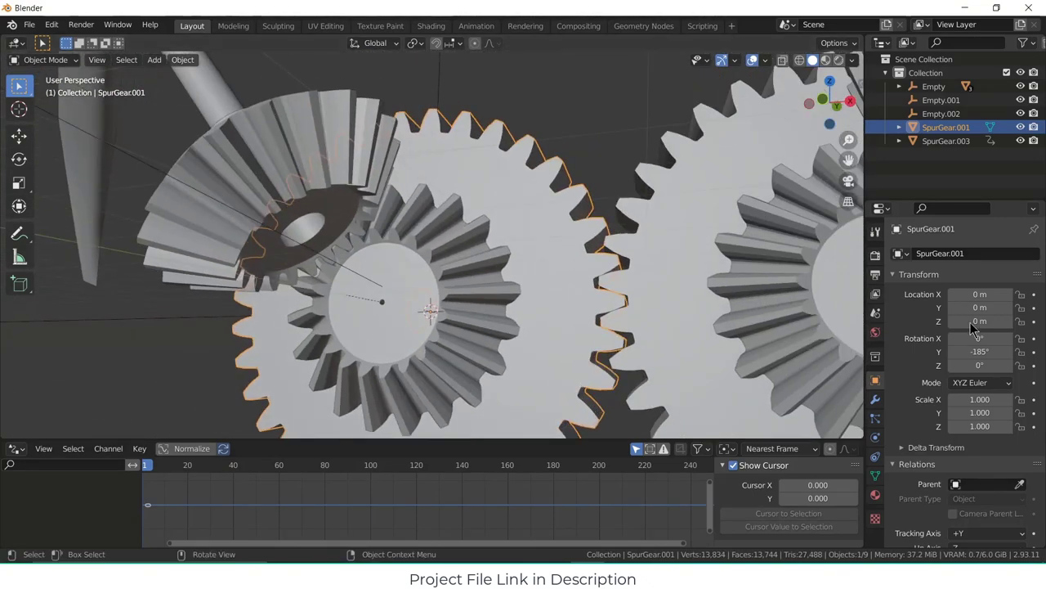
- Fine-tune SpurGear.001's Y rotation from -165° to -190° so the teeth mesh
drag(980, 351, 1005, 351)
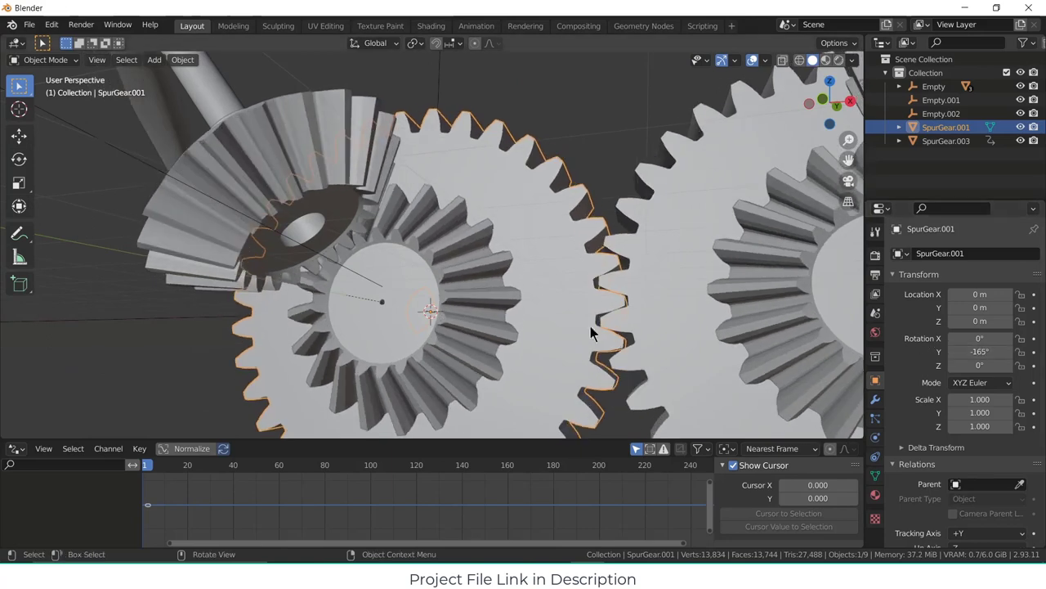
scroll(347, 258, up, 3)
middle_drag(343, 248, 401, 247)
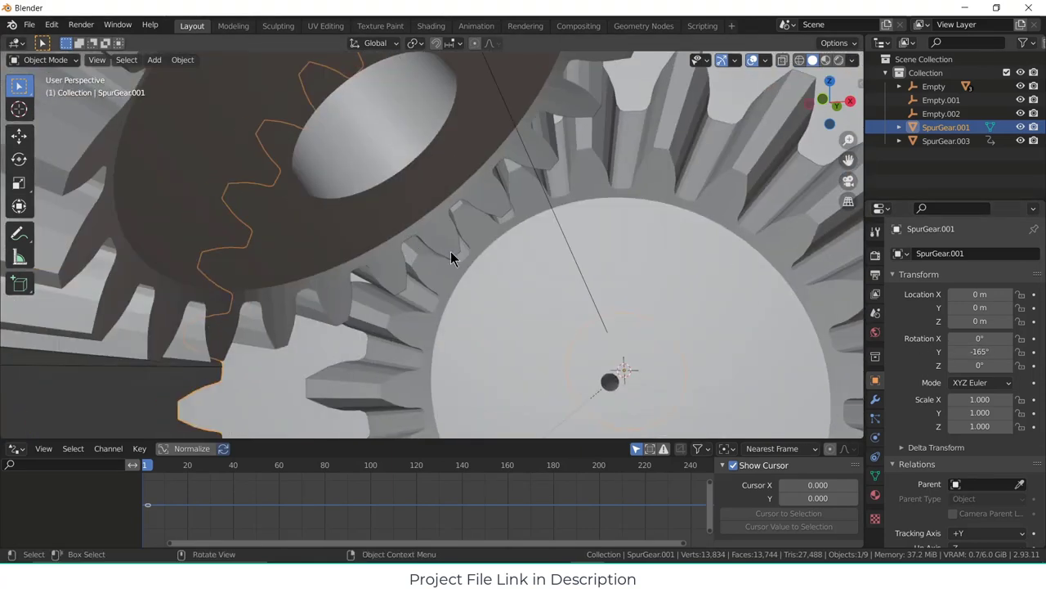
mouse_move(980, 352)
mouse_down()
mouse_move(1022, 351)
mouse_move(973, 352)
mouse_up()
scroll(633, 284, down, 8)
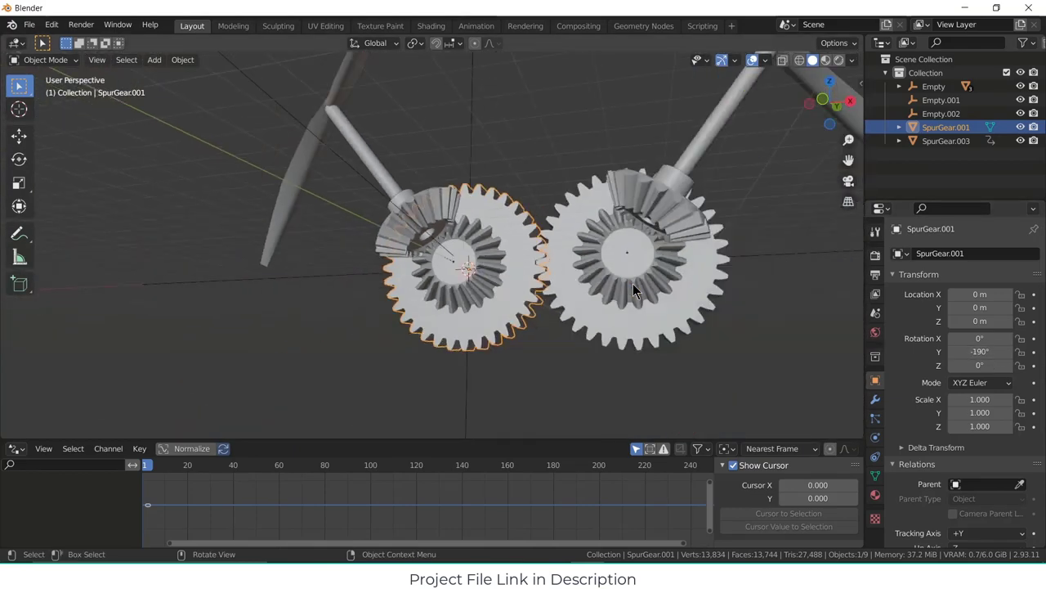
middle_drag(633, 284, 425, 245)
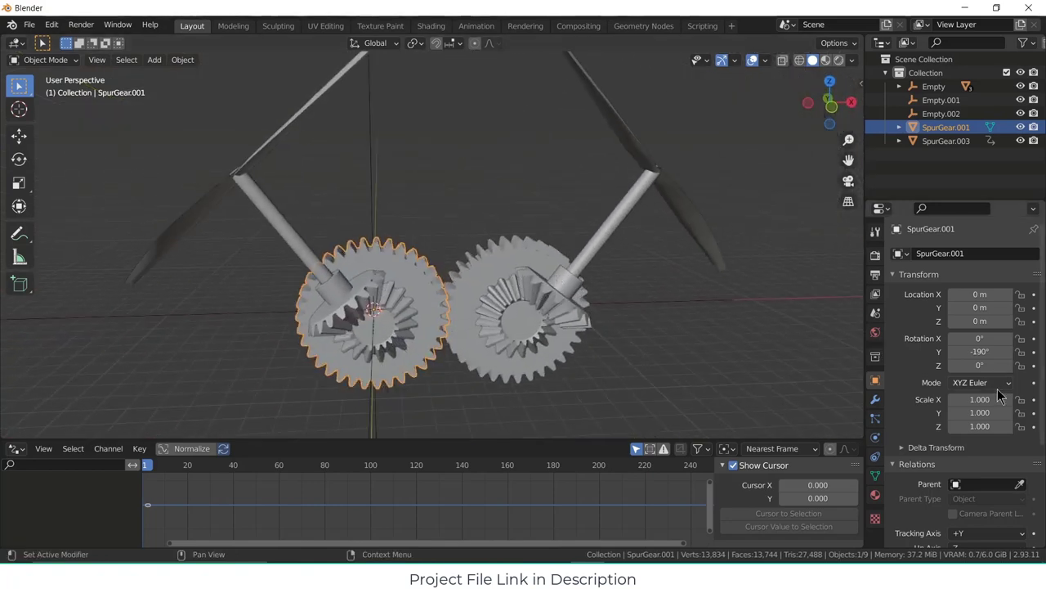
- Create a new material for SpurGear.003 and switch the viewport to Material Preview
click(875, 494)
click(495, 278)
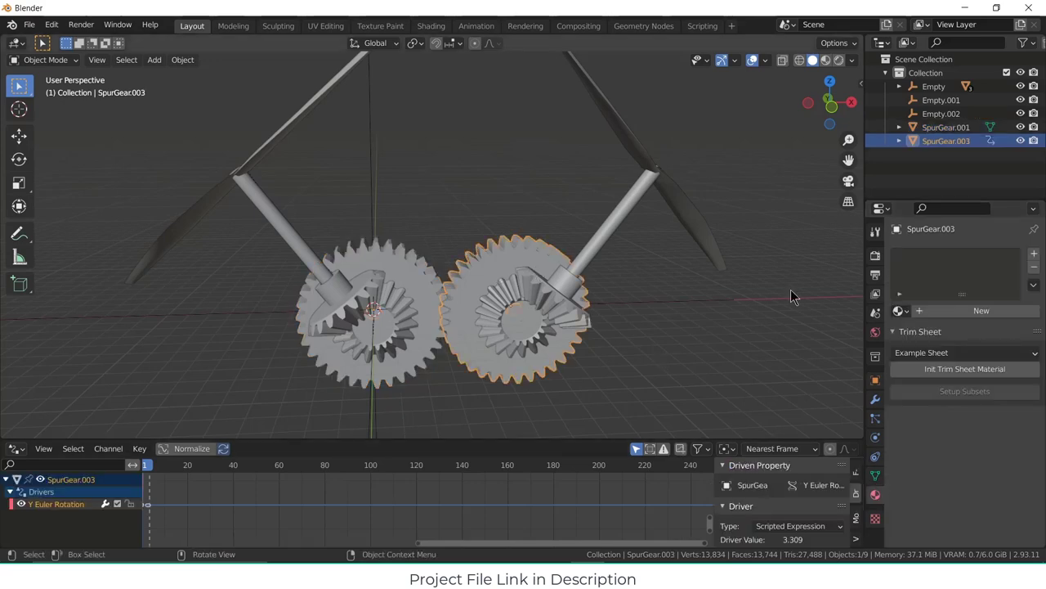
click(987, 311)
click(825, 60)
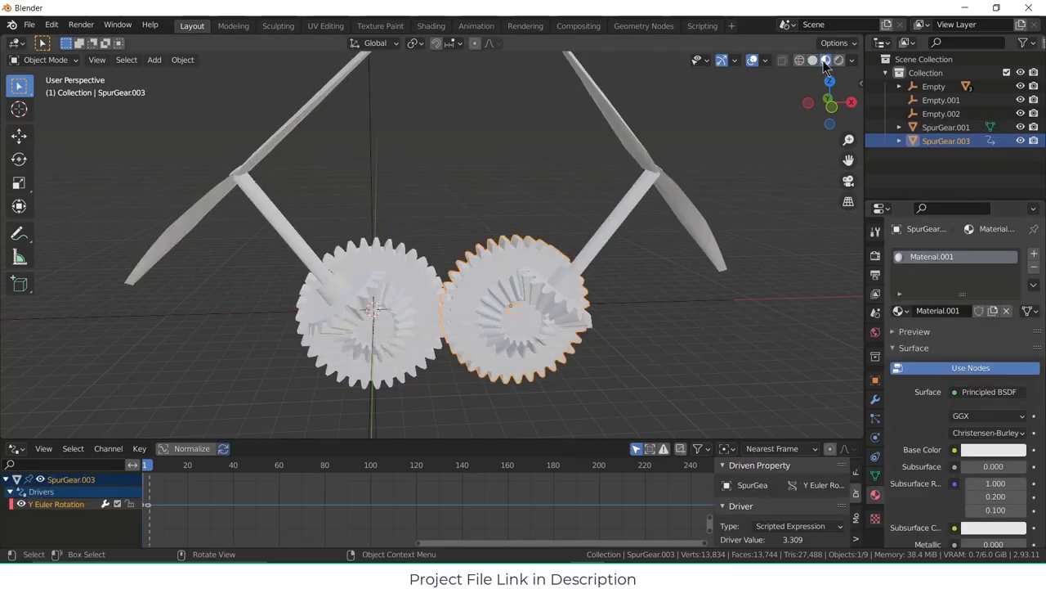
- Darken the gear material's base colour, set Metallic to 1 and lower Roughness
click(1002, 454)
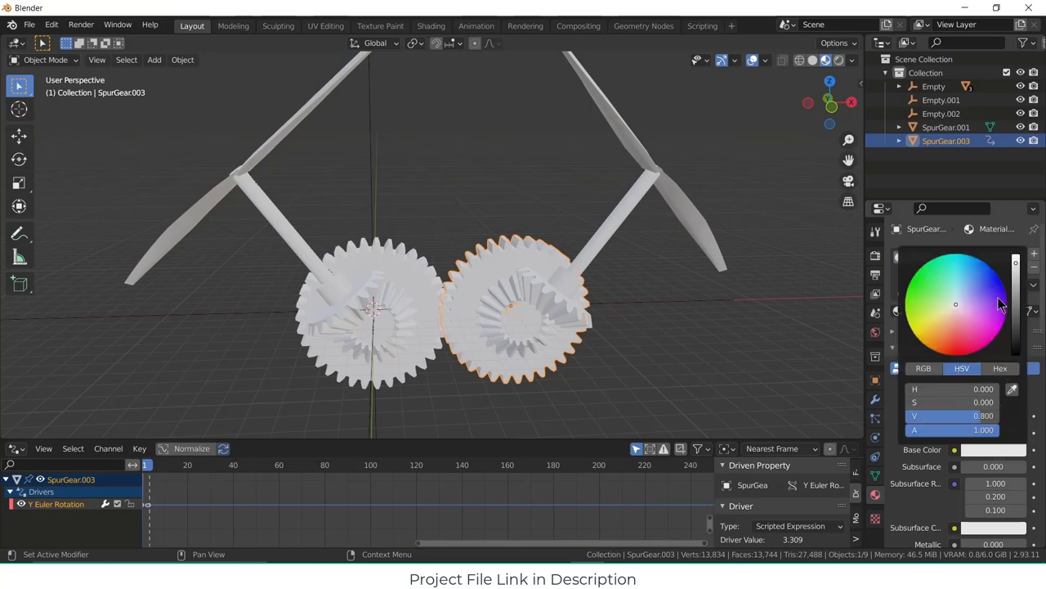
drag(1013, 282, 1015, 288)
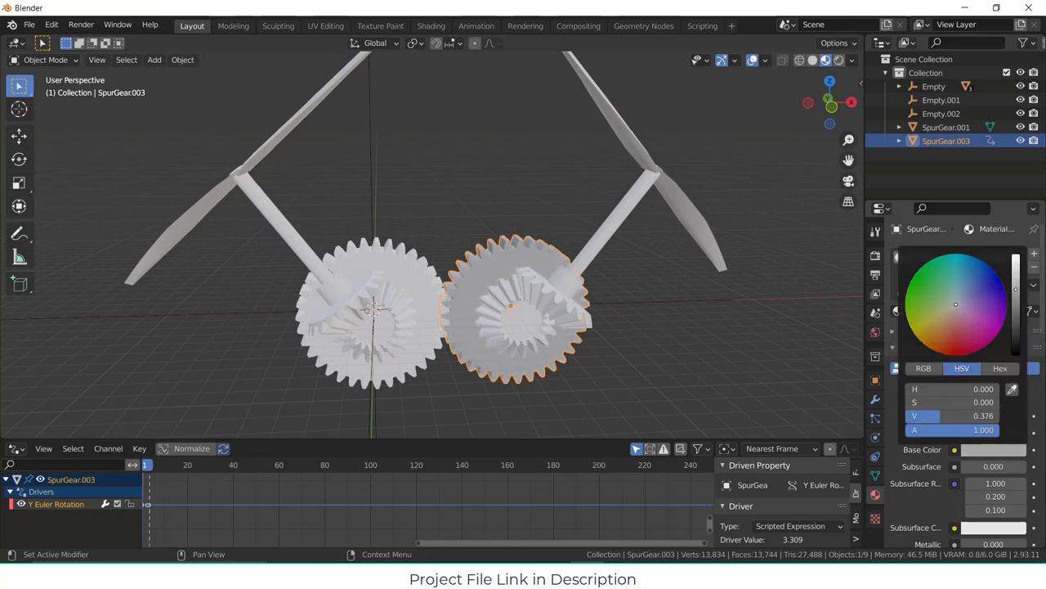
scroll(947, 515, down, 3)
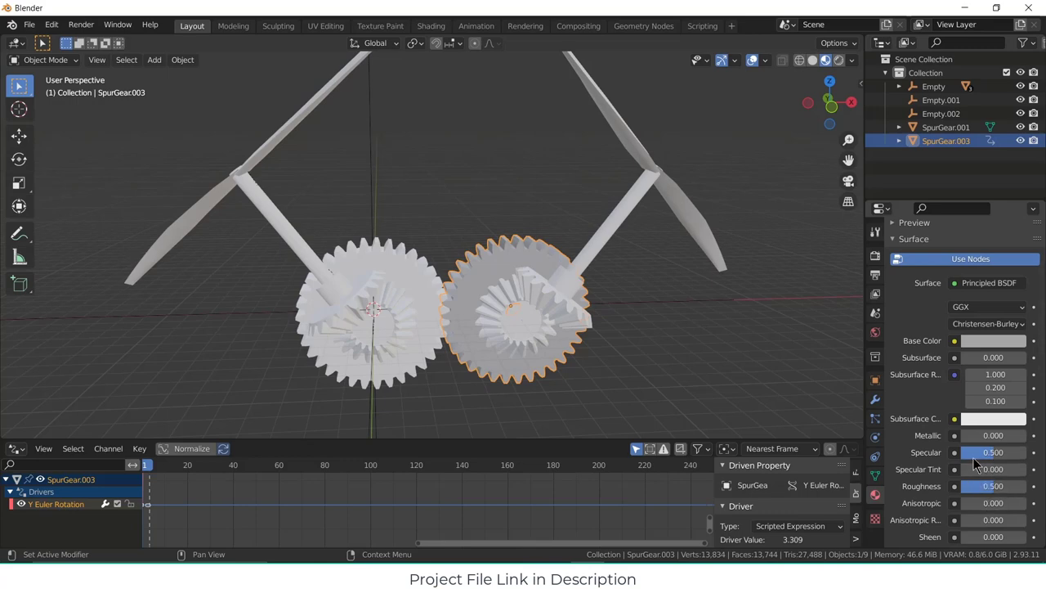
mouse_move(983, 435)
mouse_down()
mouse_move(1023, 434)
mouse_move(979, 442)
mouse_up()
scroll(1028, 448, down, 1)
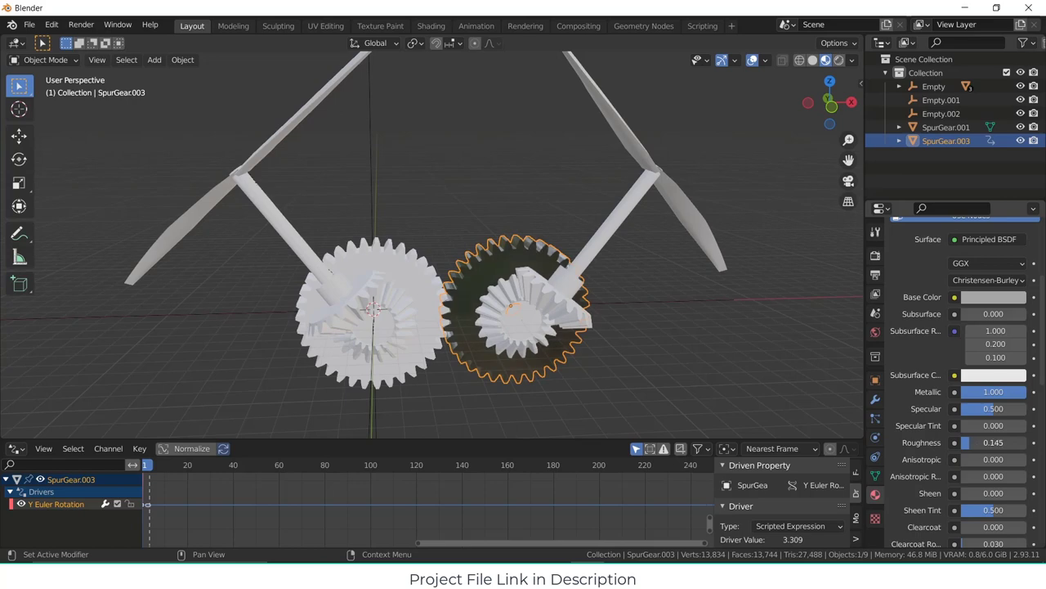
mouse_move(994, 442)
mouse_down()
mouse_move(1004, 442)
mouse_move(965, 442)
mouse_up()
- Change the right gear's base colour to blue
middle_drag(608, 356, 614, 343)
scroll(1006, 343, up, 2)
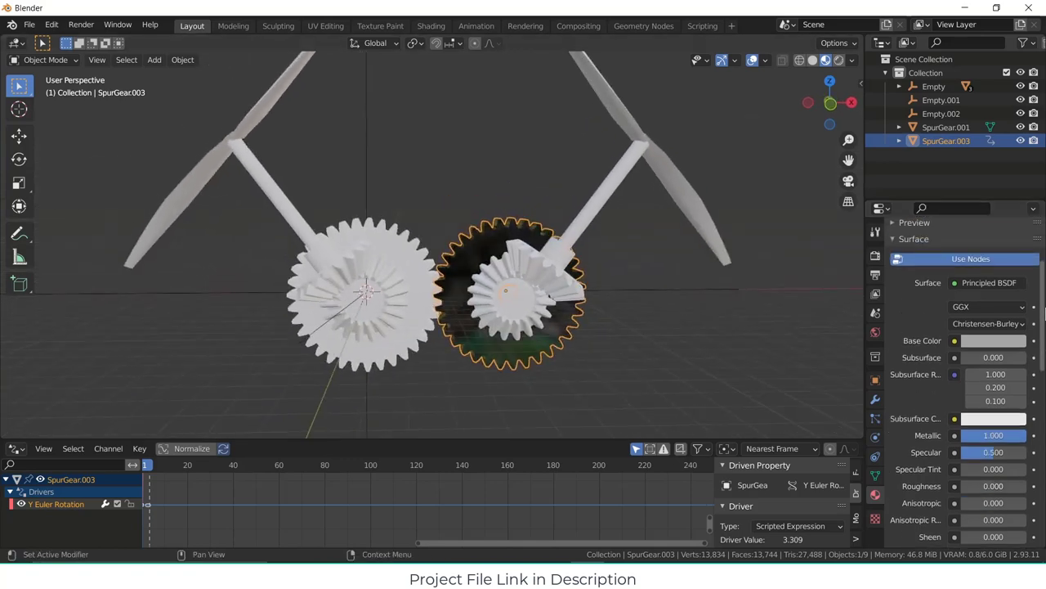
click(1009, 340)
mouse_move(971, 204)
mouse_down()
mouse_move(967, 182)
mouse_move(954, 192)
mouse_move(1016, 162)
mouse_move(1016, 146)
mouse_up()
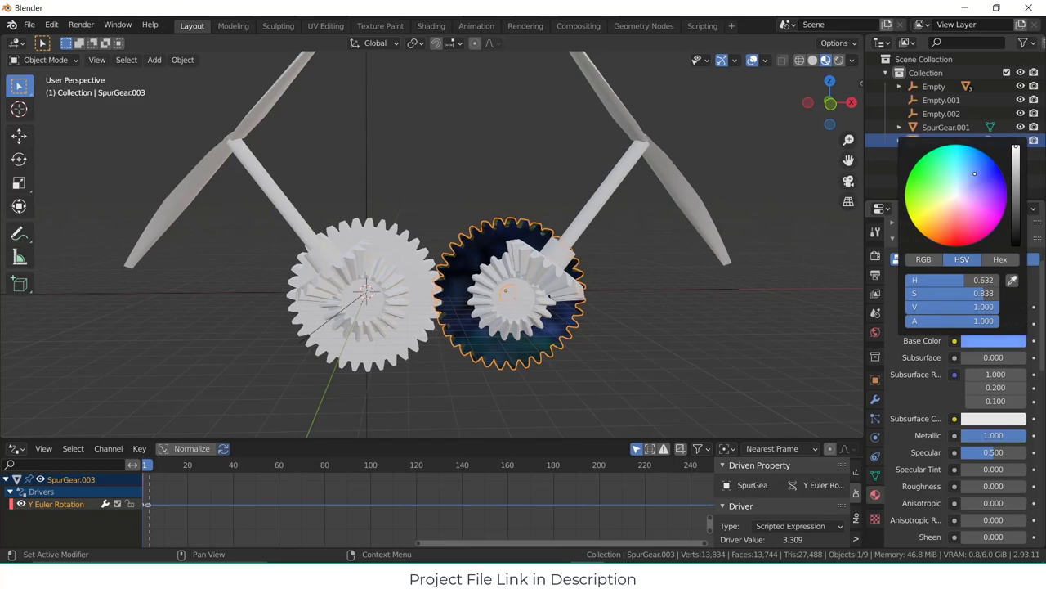
middle_drag(646, 323, 604, 309)
click(396, 269)
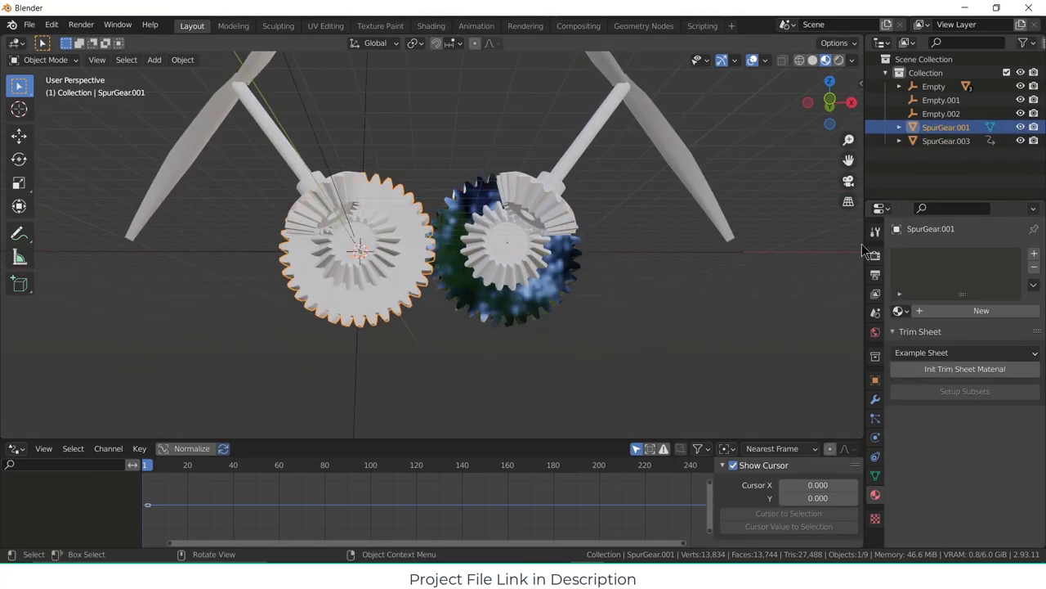
- Assign Material.001 to SpurGear.001 and create a new material for BevelGear.001
click(898, 311)
click(888, 344)
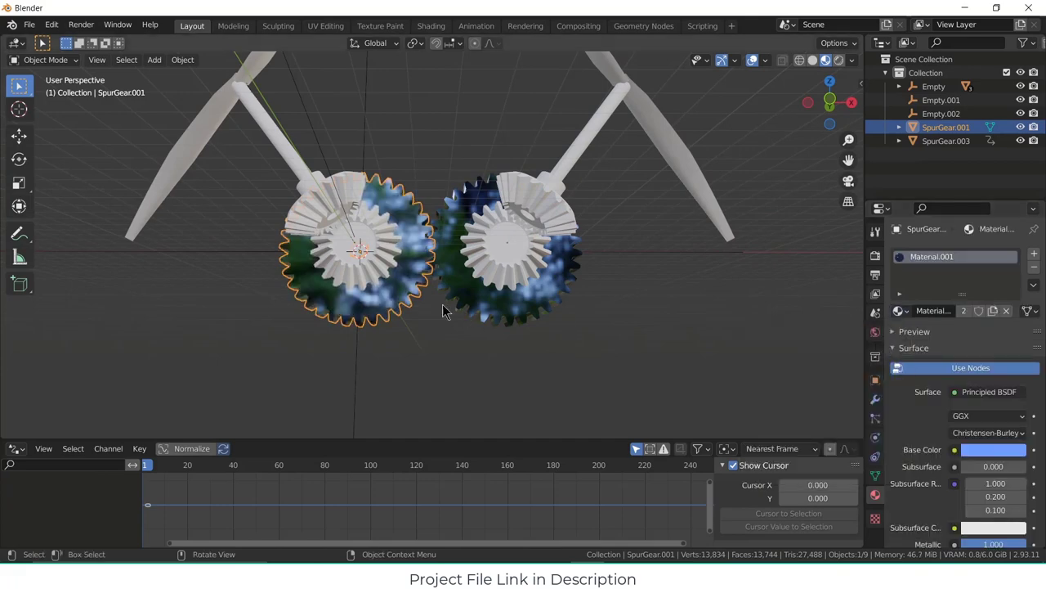
click(389, 251)
click(984, 311)
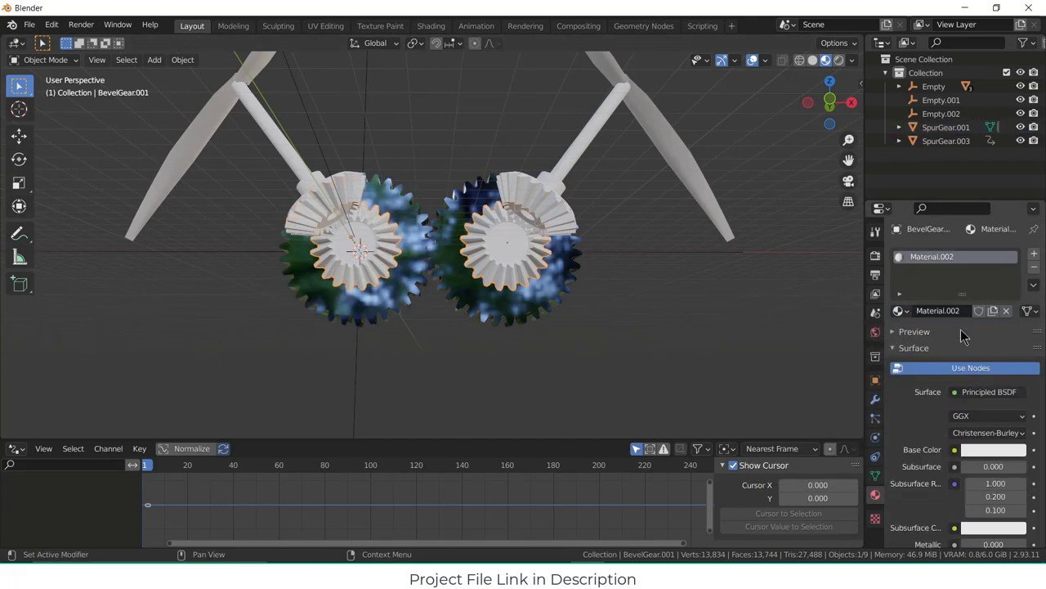
- Make the bevel gear material green with Metallic 0.983 and Roughness 0.112
click(994, 451)
drag(948, 316, 928, 280)
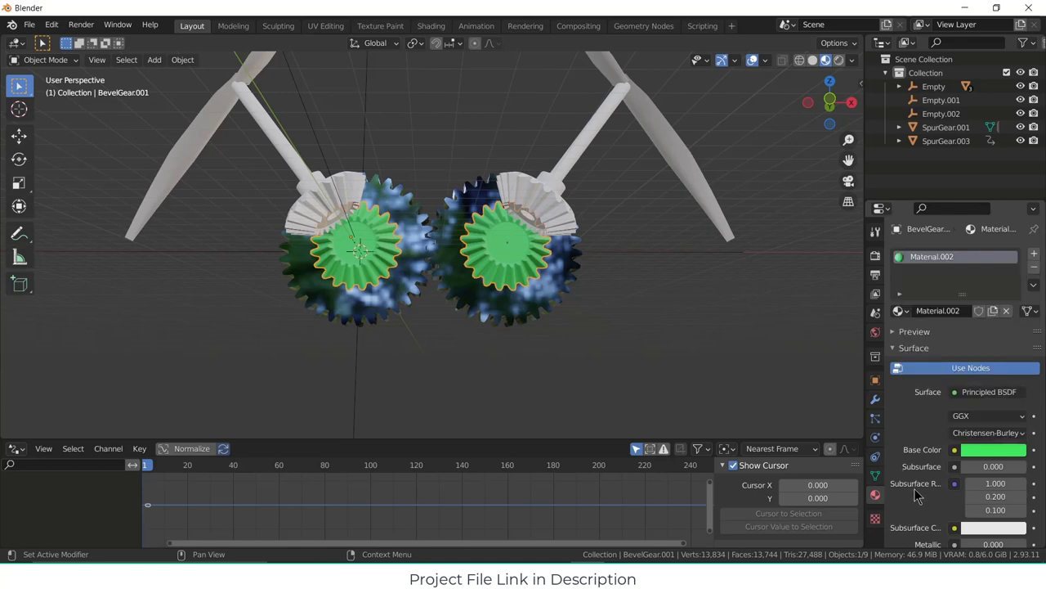
scroll(916, 494, down, 4)
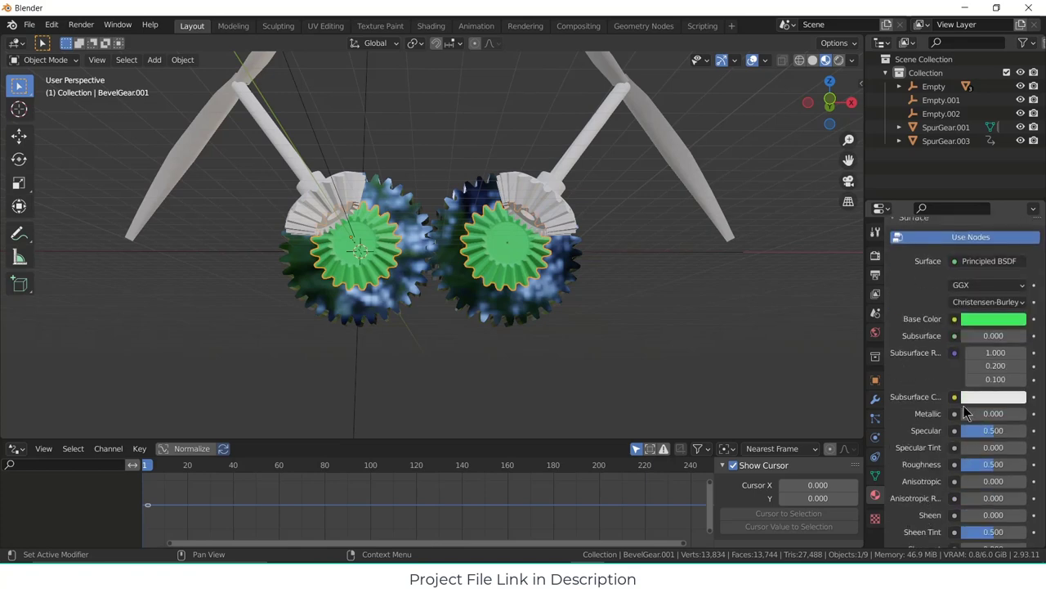
drag(966, 414, 1025, 414)
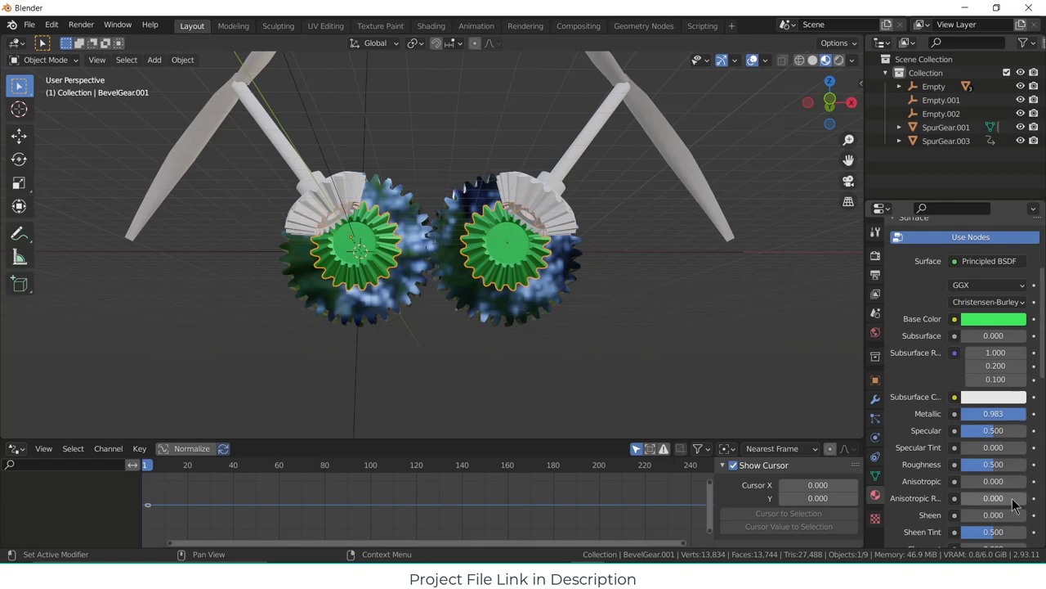
drag(1002, 466, 973, 465)
click(502, 320)
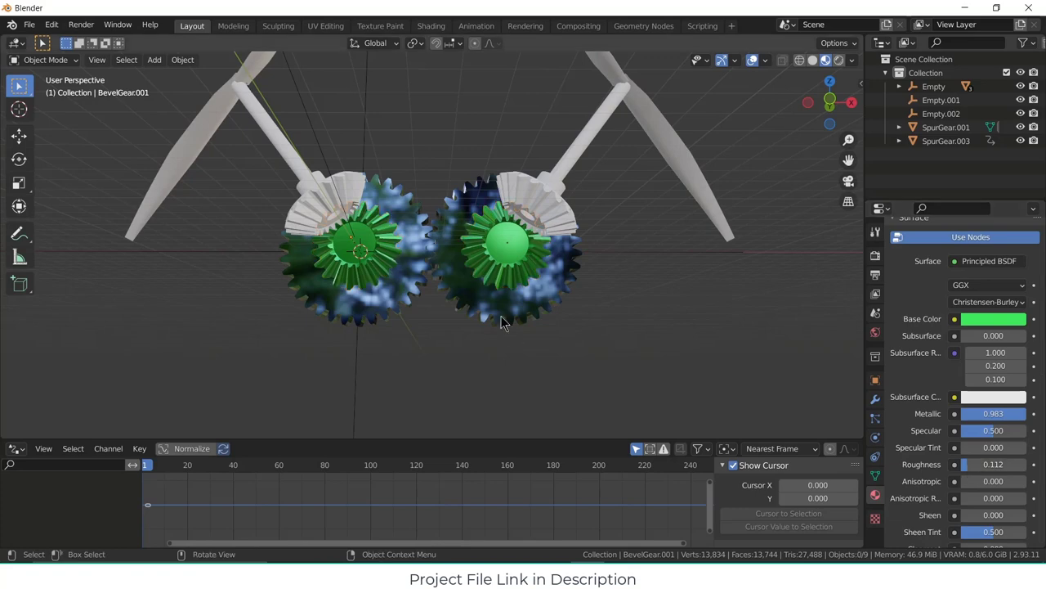
click(544, 221)
click(899, 311)
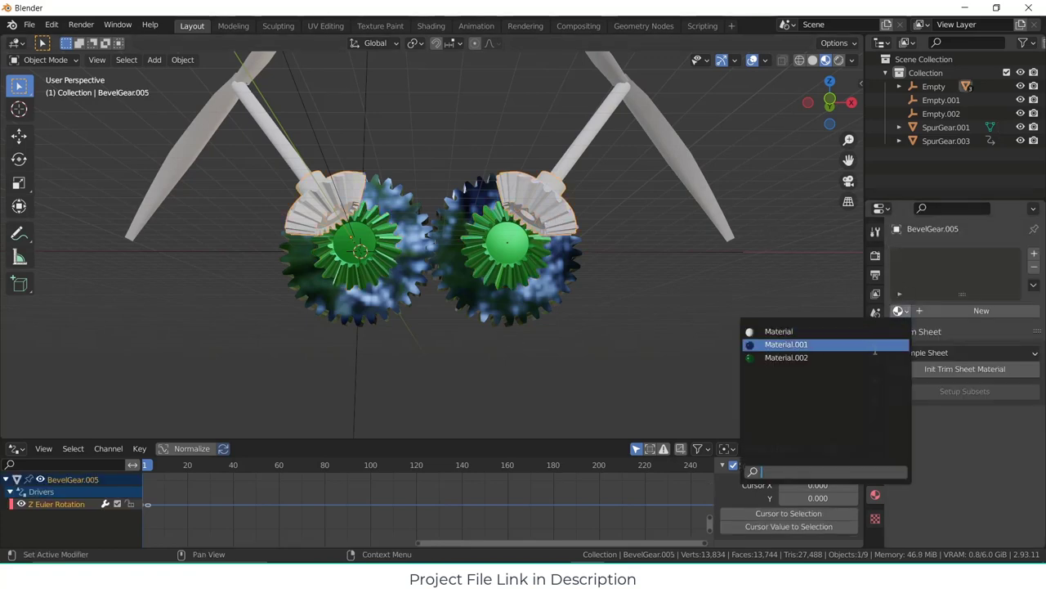
- Assign Material.002 to the second bevel gear and create a new material for the shaft
click(817, 357)
mouse_move(593, 270)
middle_down()
mouse_move(600, 299)
mouse_move(603, 287)
middle_up()
click(608, 203)
click(985, 311)
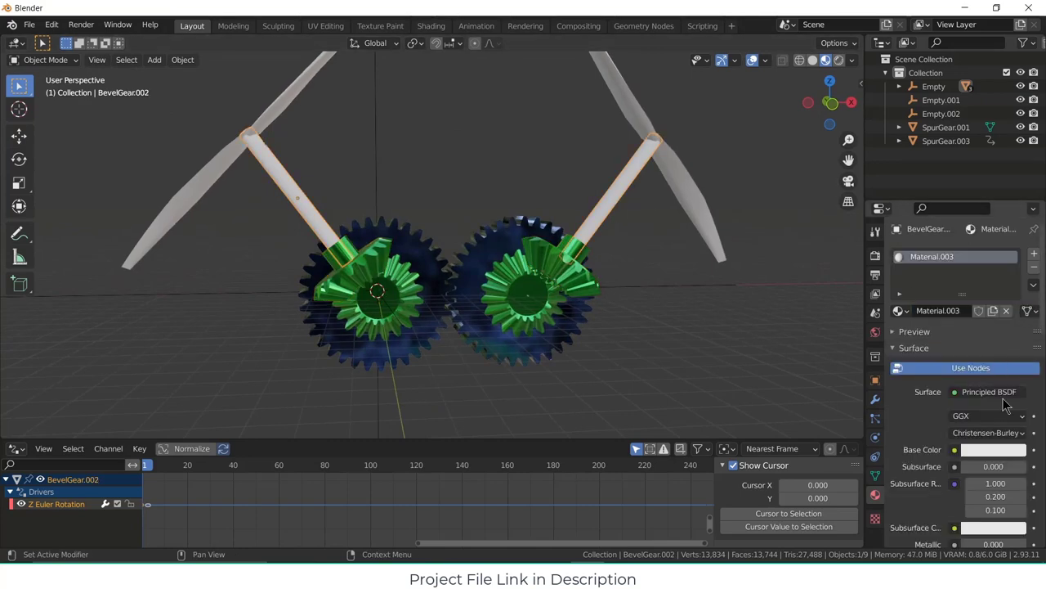
- Make the shaft material dark grey with Metallic 1 and Roughness about 0.02
click(997, 451)
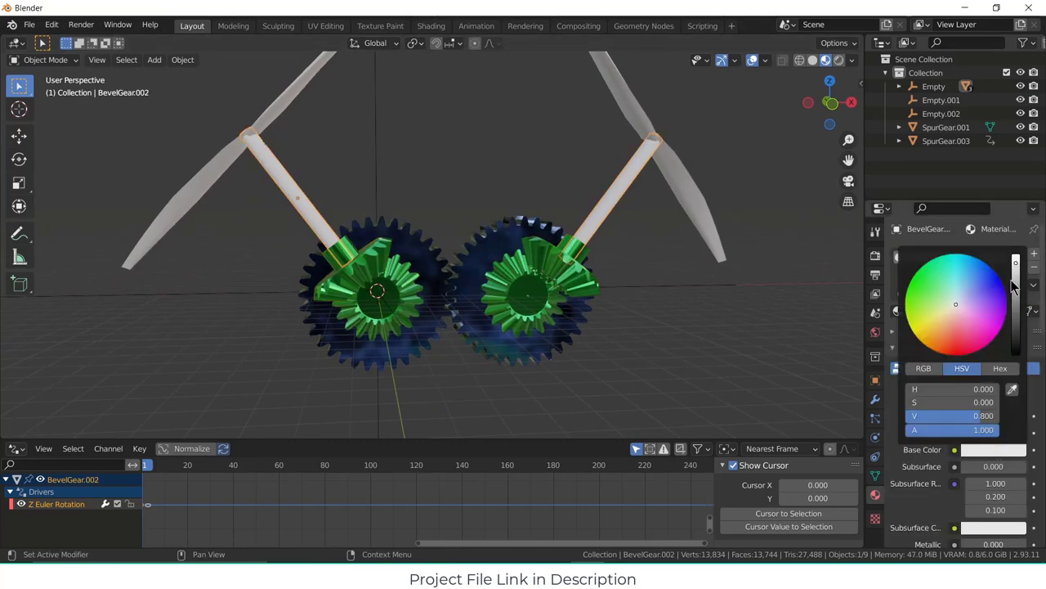
drag(1014, 286, 1015, 304)
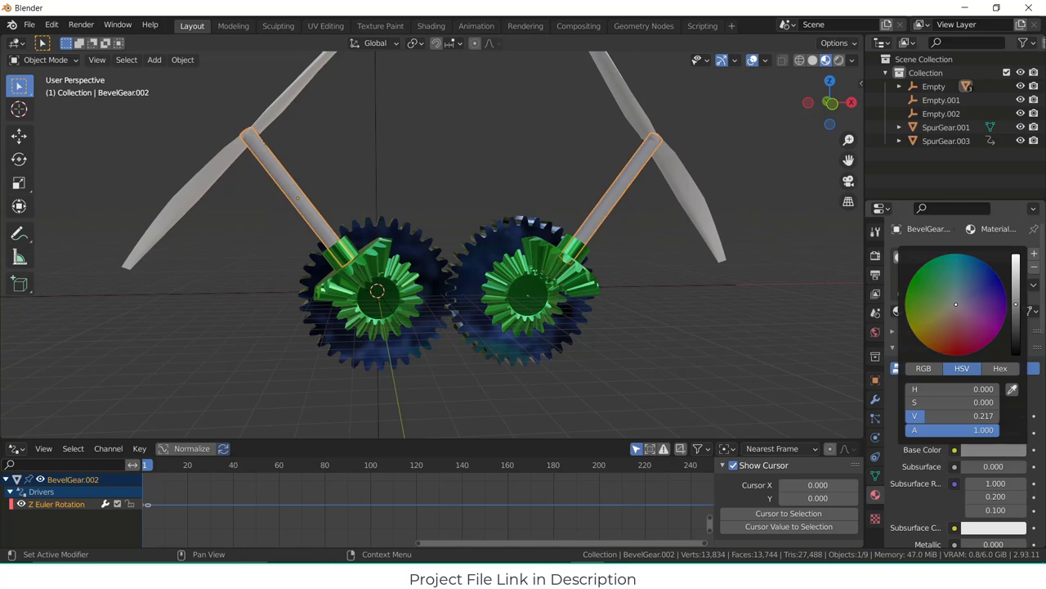
click(847, 422)
scroll(944, 422, down, 2)
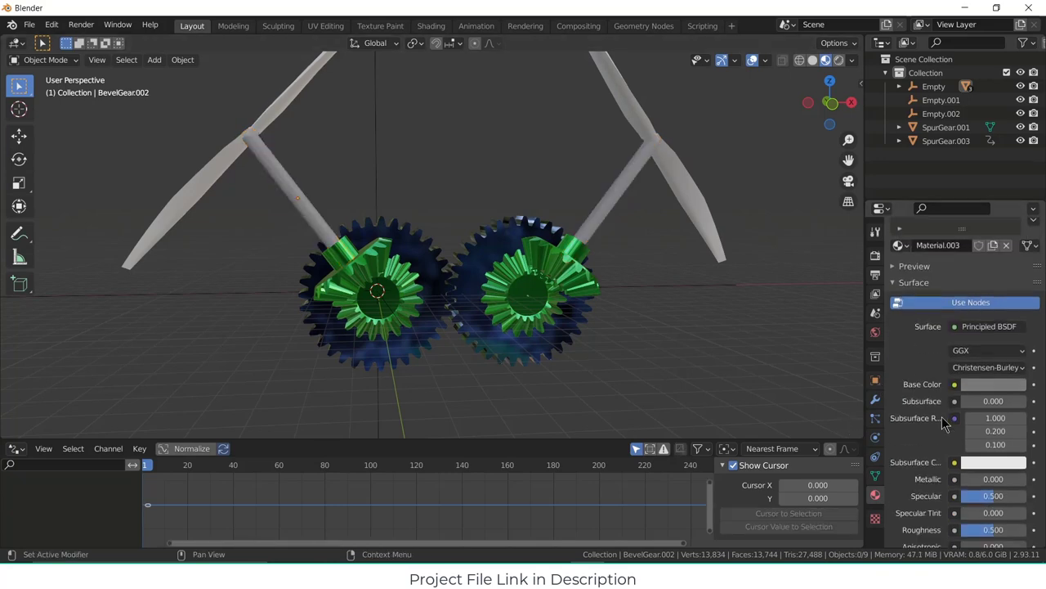
scroll(944, 422, down, 3)
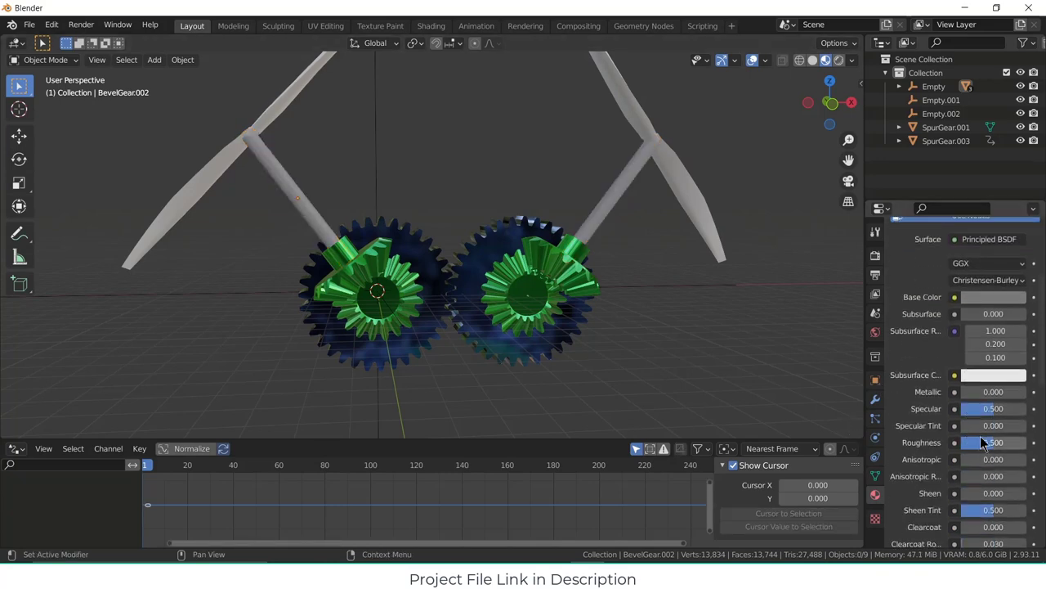
text(1)
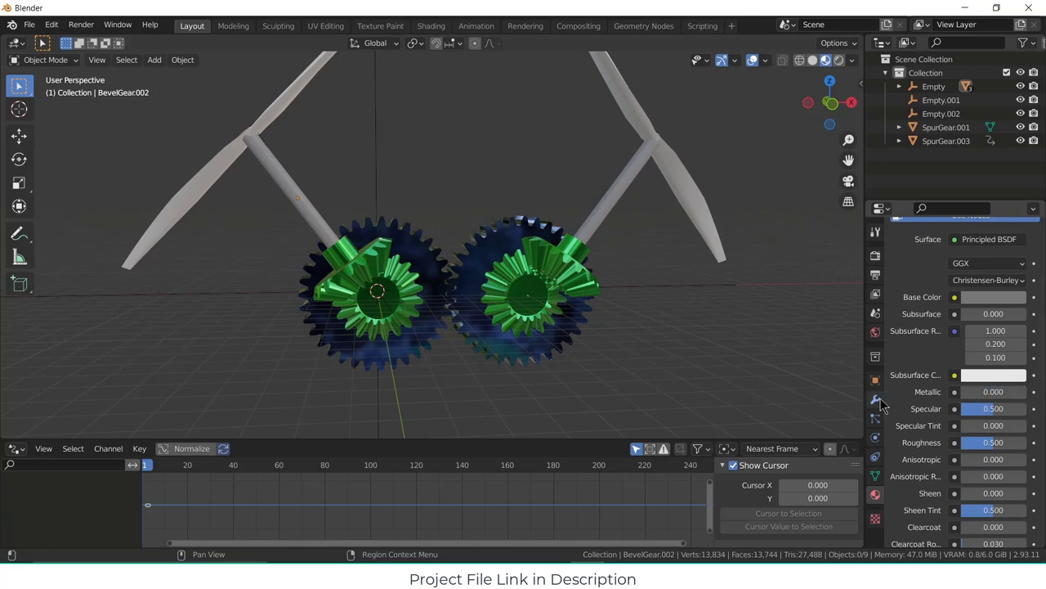
key(Return)
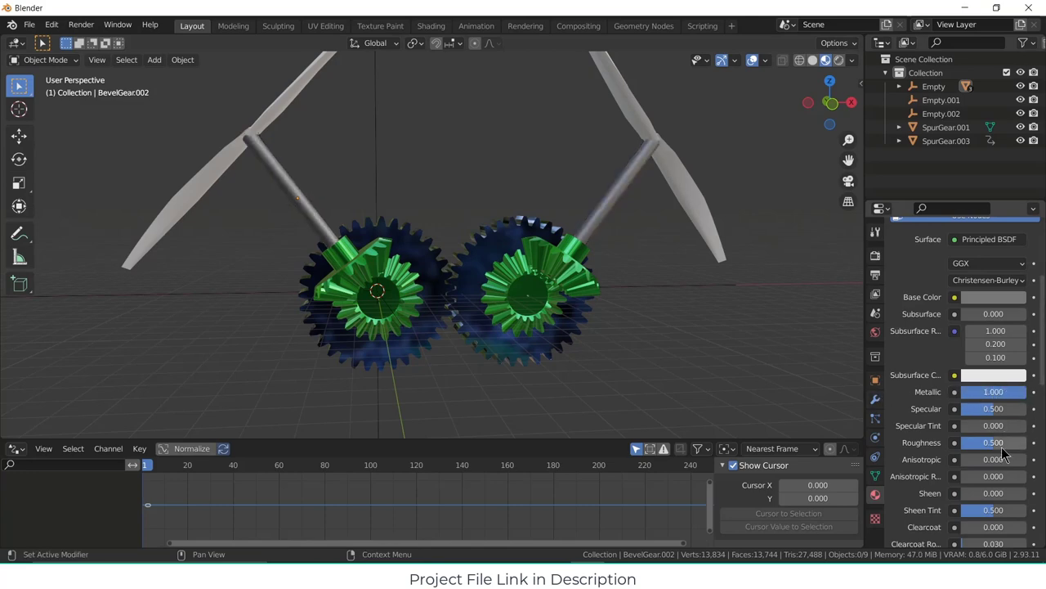
drag(1001, 447, 965, 447)
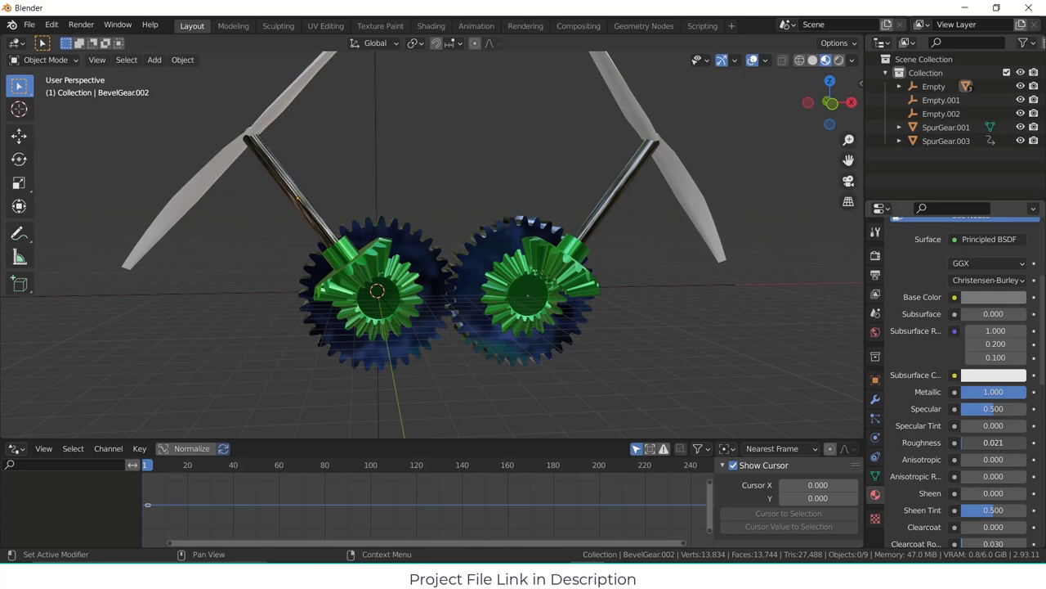
click(675, 192)
click(898, 311)
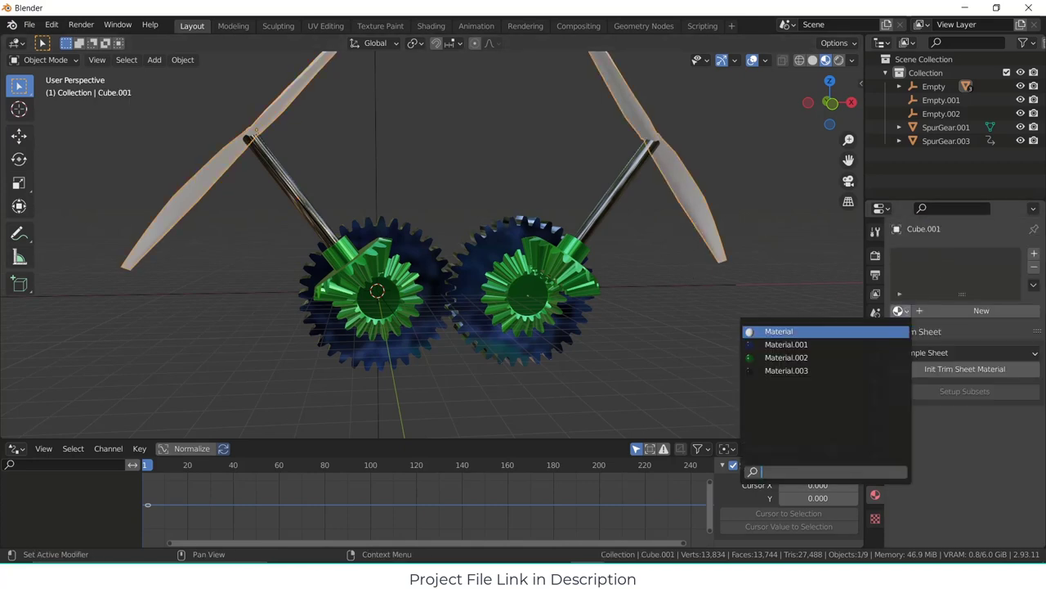
- Replace the propellers' shared material with a new Material.004 whose base colour is black
click(890, 371)
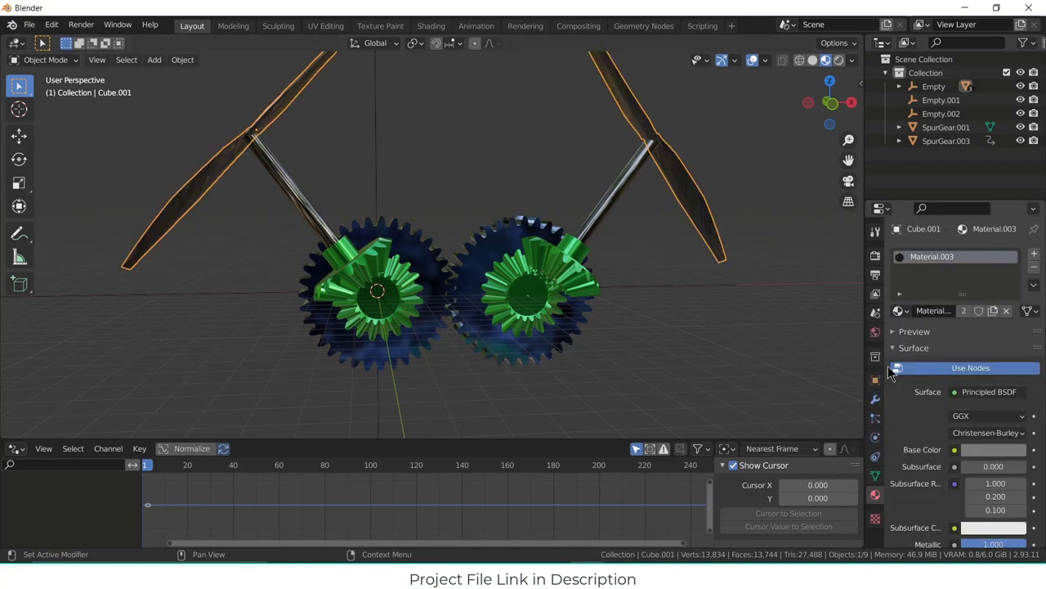
click(899, 310)
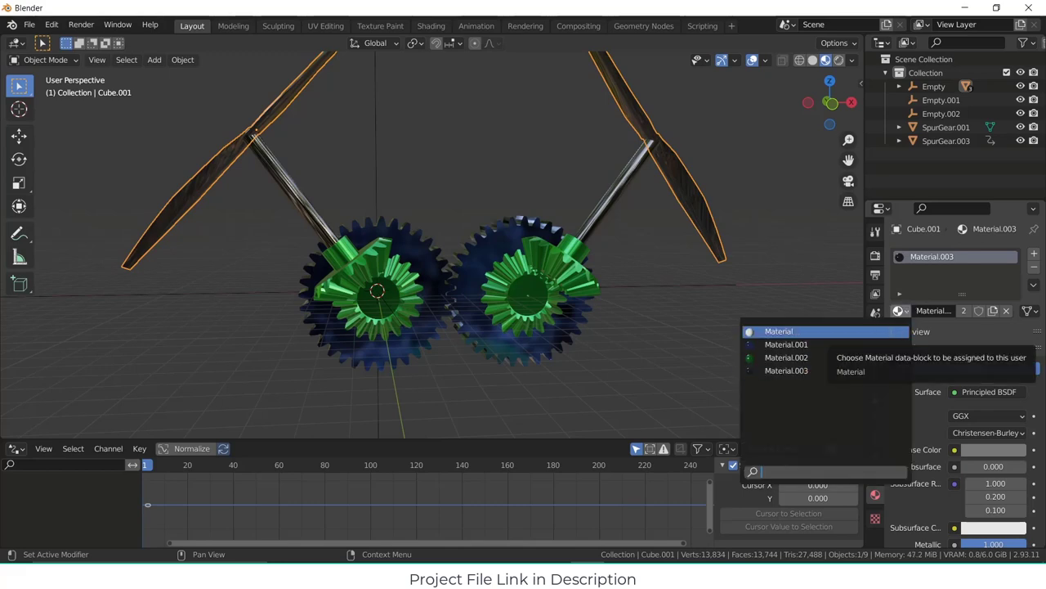
middle_drag(656, 289, 626, 304)
click(1033, 273)
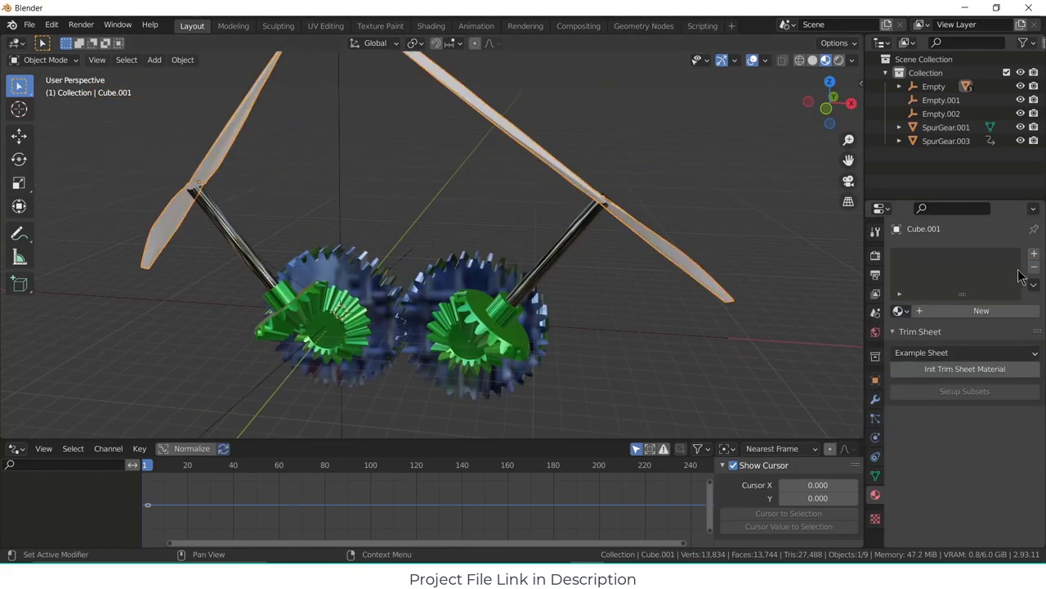
click(945, 314)
scroll(998, 401, down, 3)
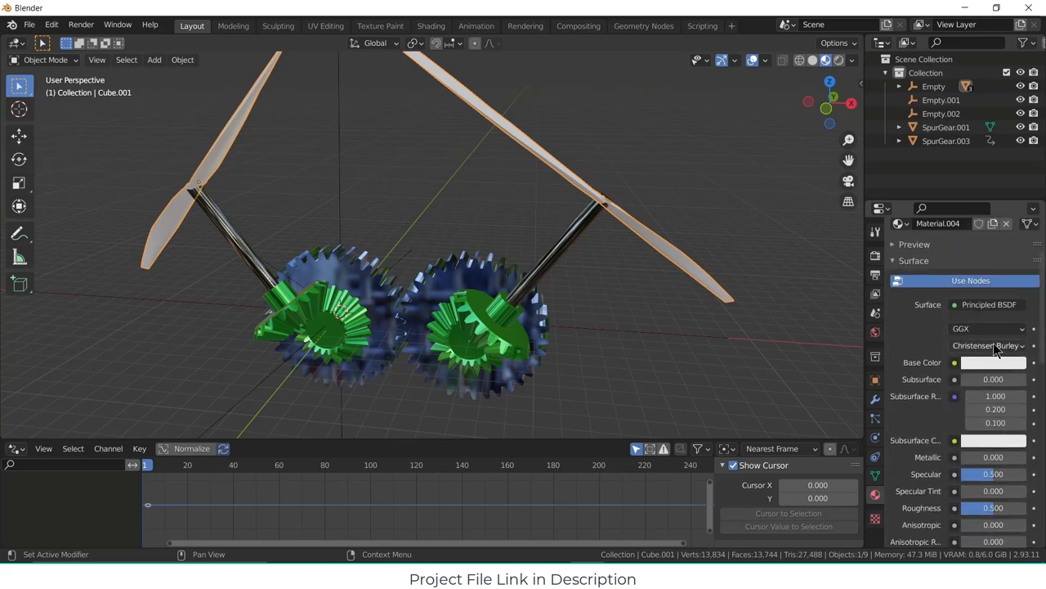
click(997, 362)
drag(1016, 233, 1016, 270)
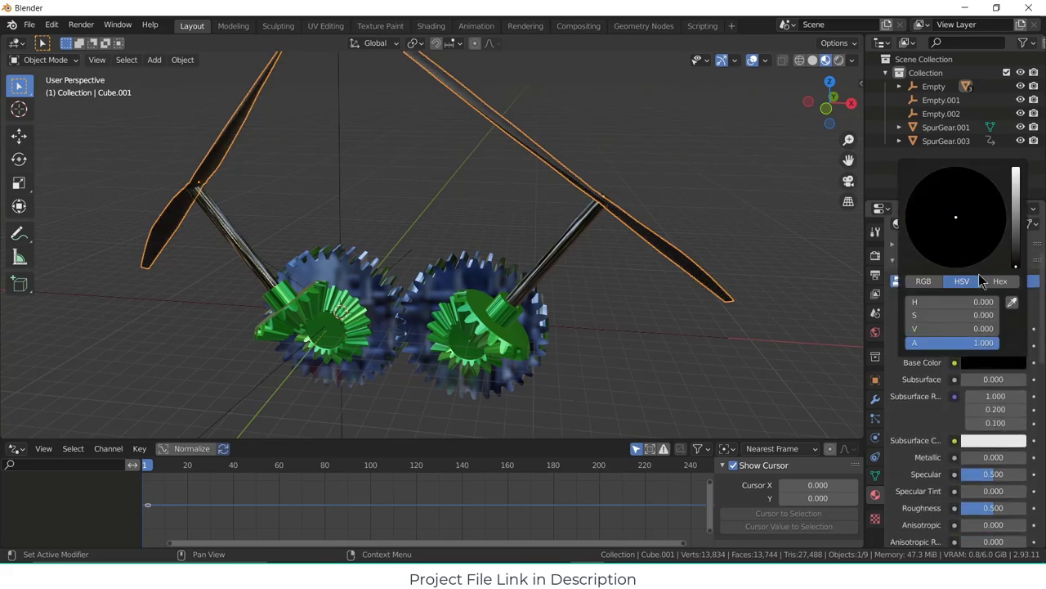
click(650, 280)
middle_drag(649, 279, 628, 286)
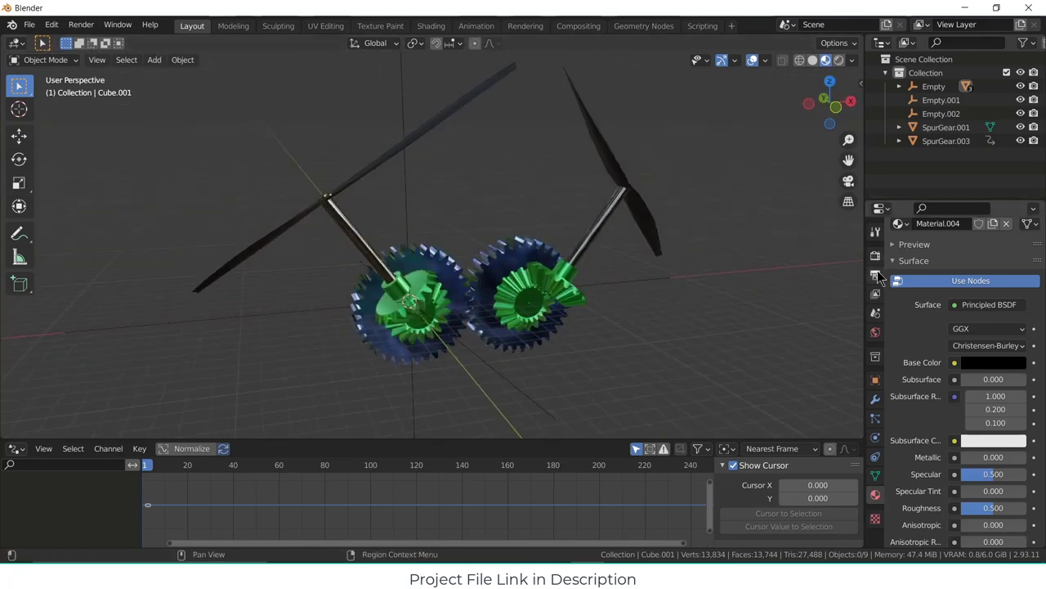
- Use shanghai_riverside_2k.exr from Downloads as the World Environment Texture, viewed in Rendered shading
click(875, 330)
click(954, 342)
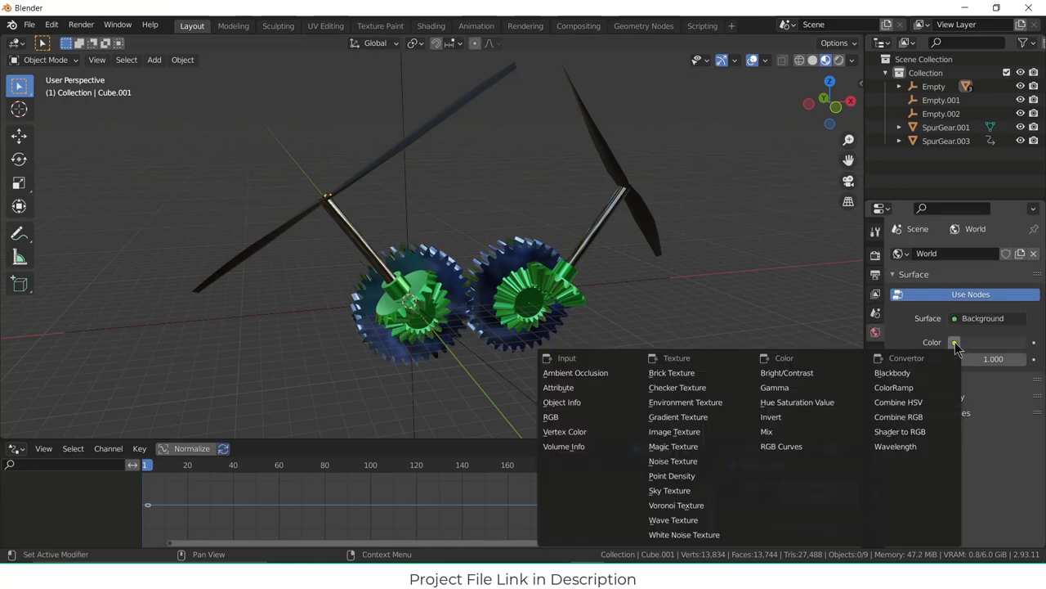
click(715, 401)
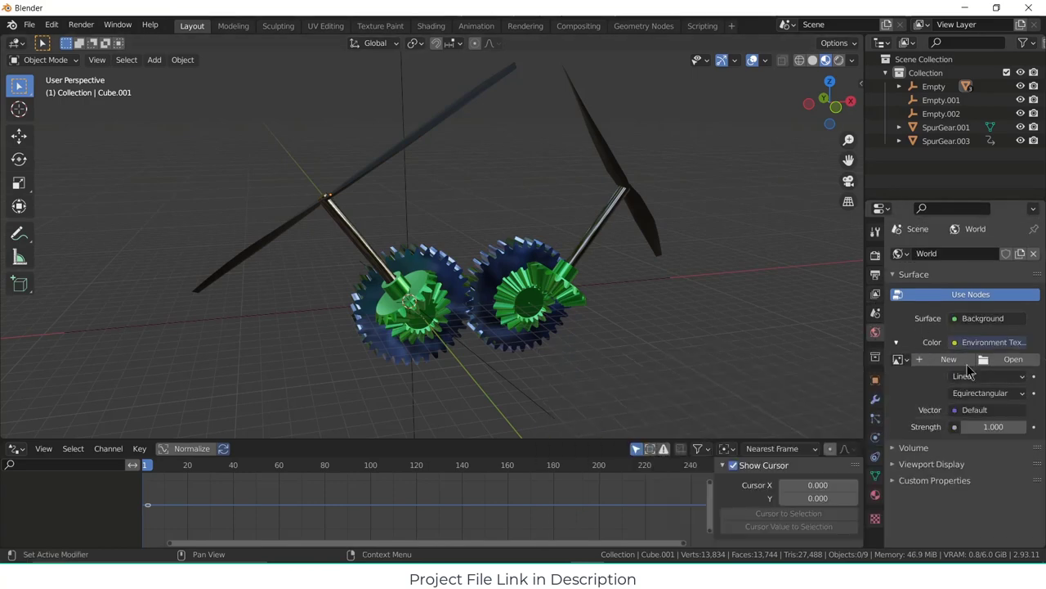
click(1003, 360)
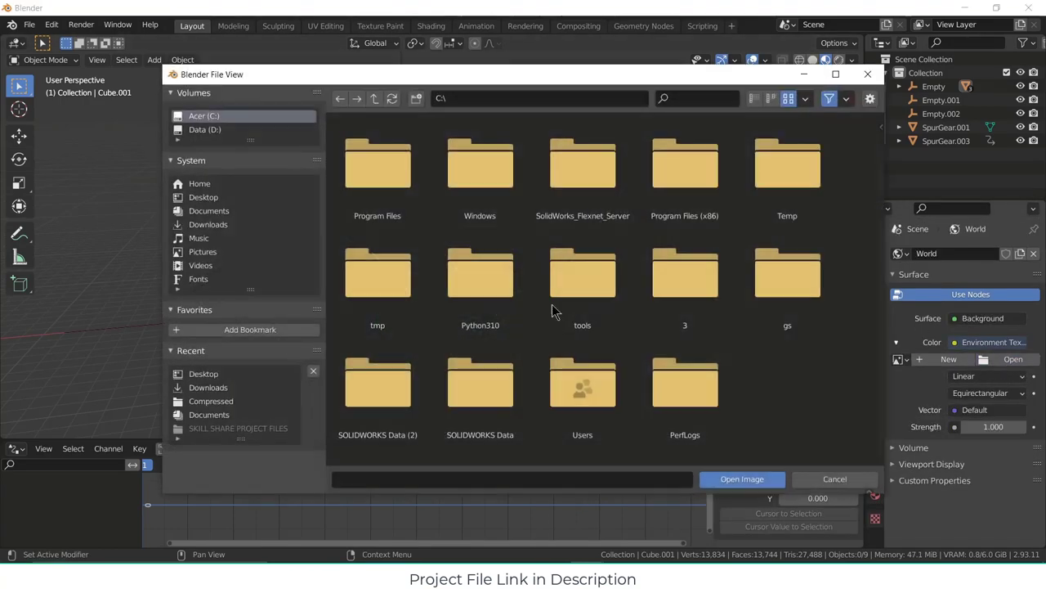
click(211, 225)
scroll(760, 252, down, 10)
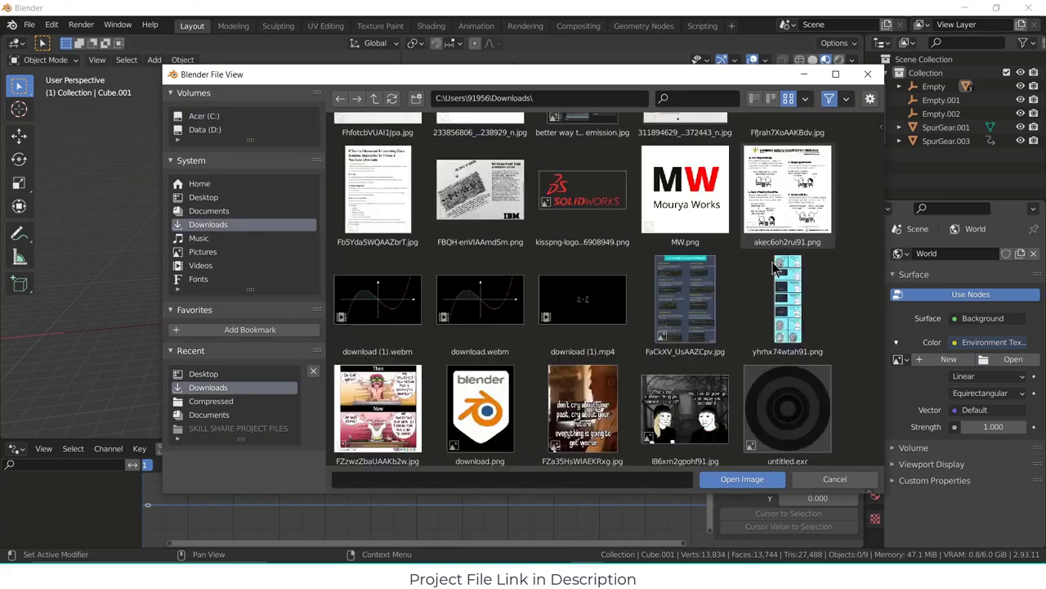
scroll(774, 268, down, 15)
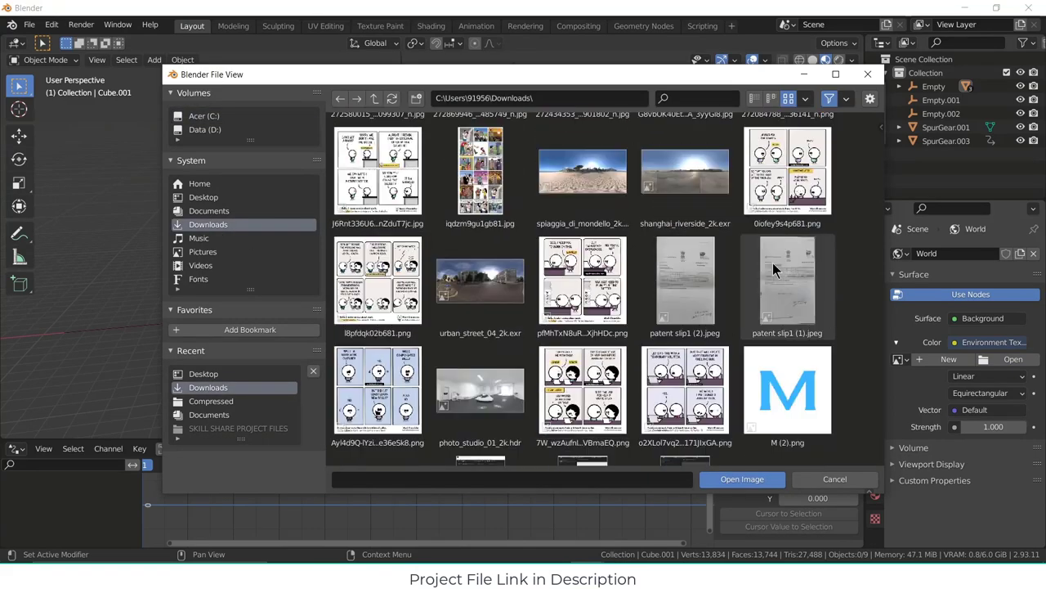
click(700, 173)
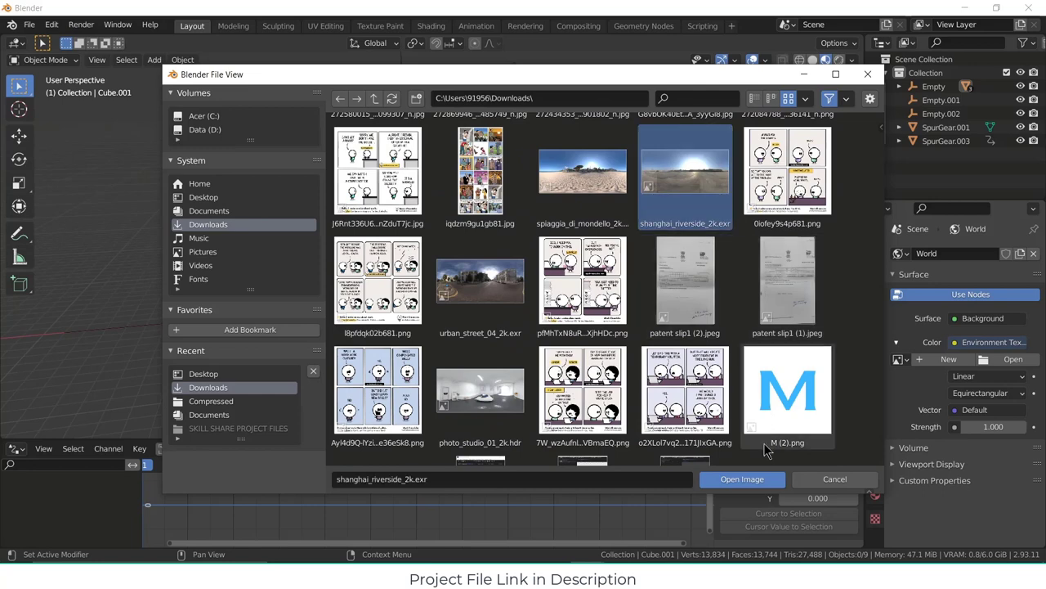
click(743, 480)
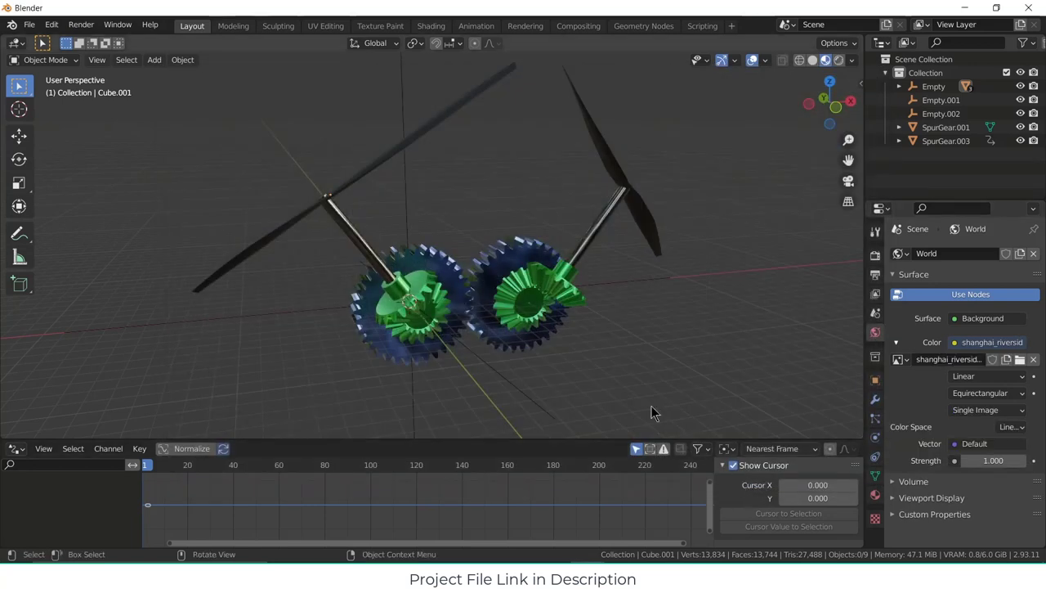
click(839, 60)
mouse_move(832, 67)
middle_down()
mouse_move(587, 241)
mouse_move(546, 217)
mouse_move(584, 230)
mouse_move(621, 262)
mouse_move(553, 222)
middle_up()
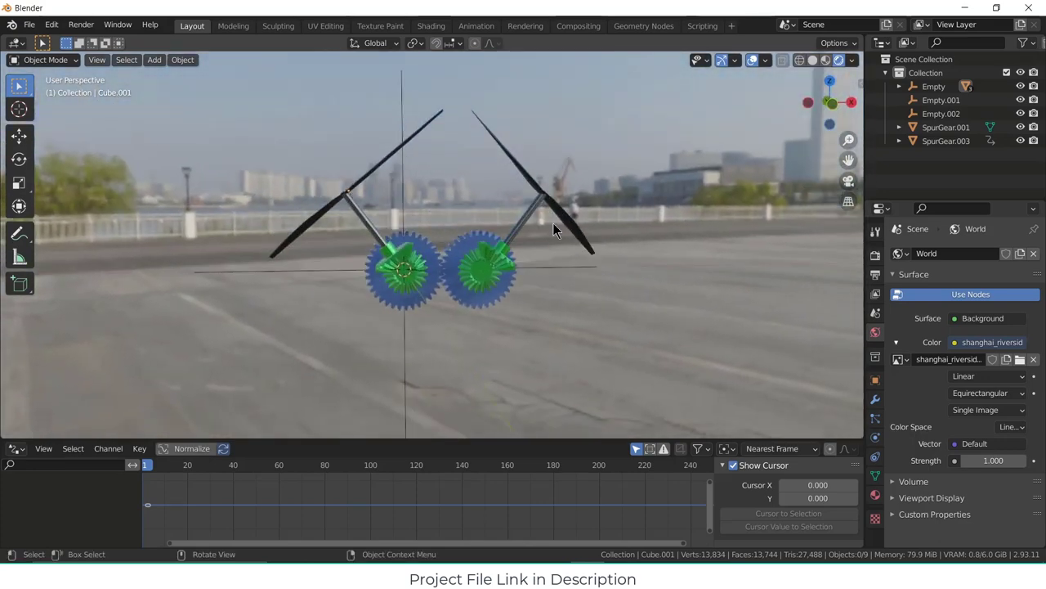
- Add a plane, enlarge it, and lower it beneath the gears, shifting it along X
click(154, 59)
mouse_move(168, 76)
click(280, 75)
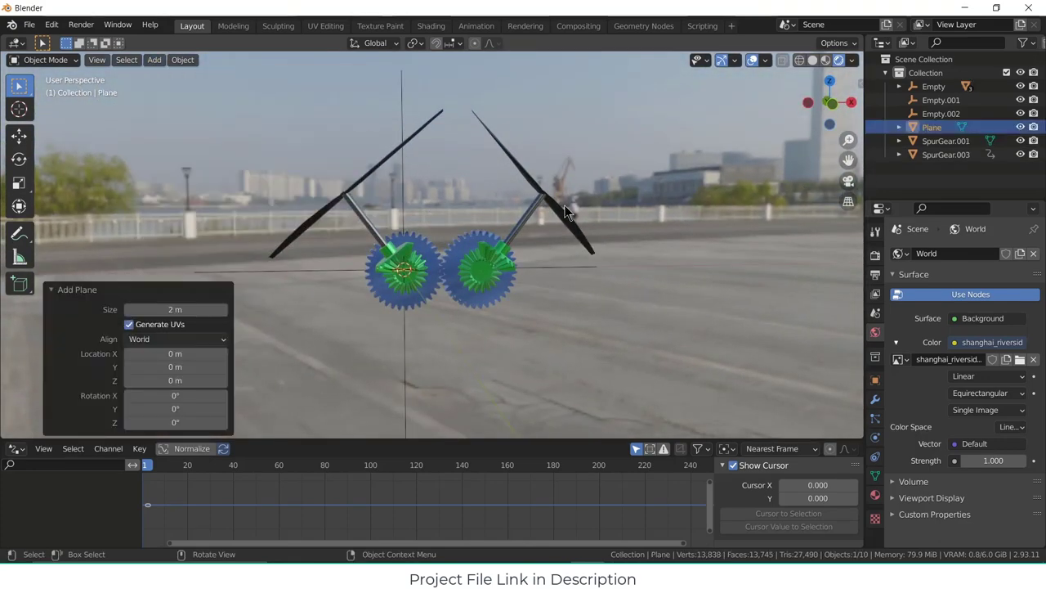
key(s)
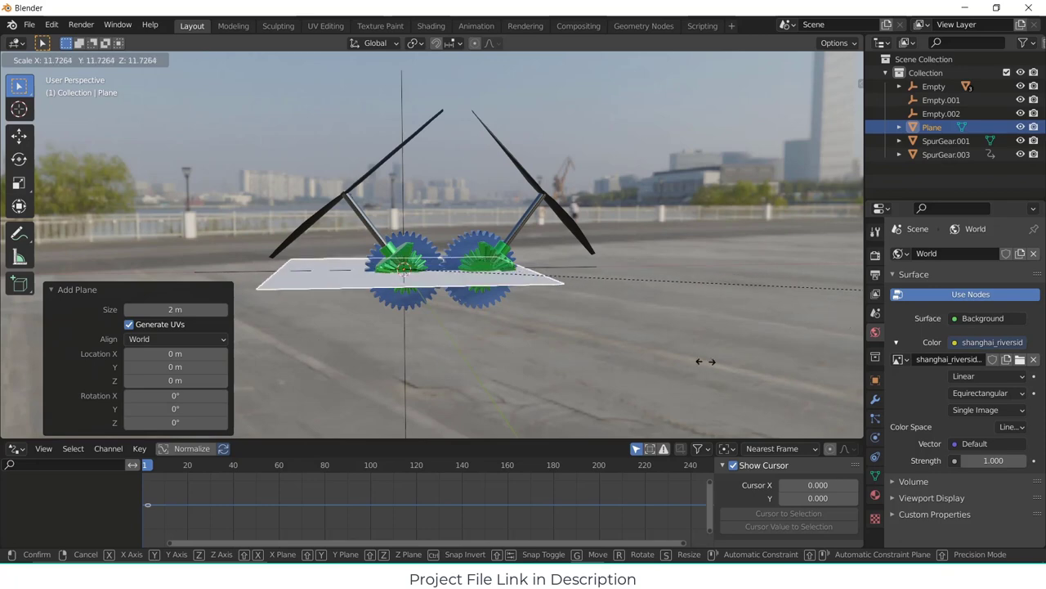
click(836, 350)
key(g)
key(z)
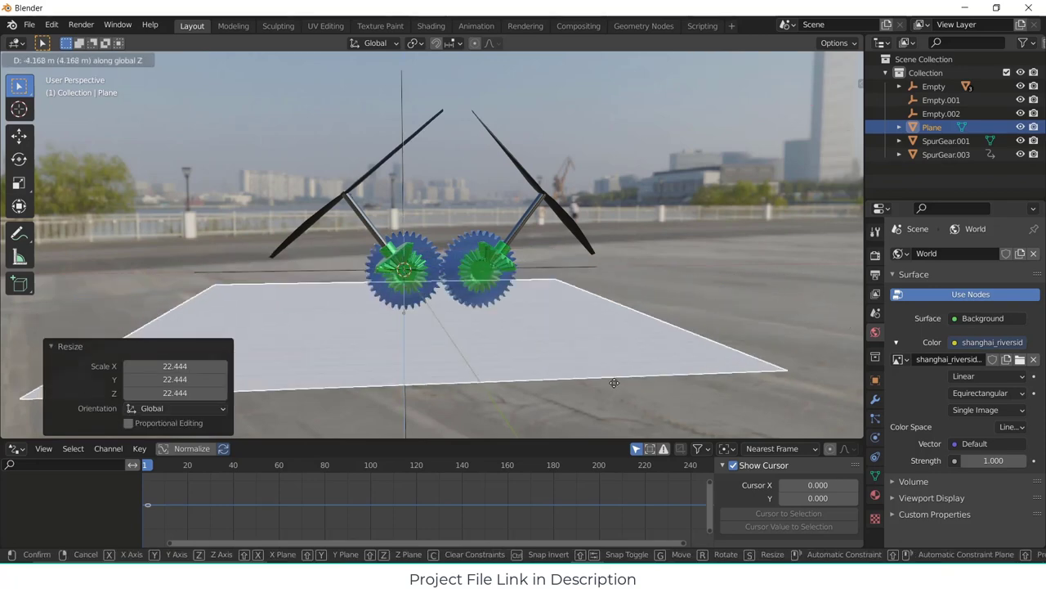
click(634, 386)
key(g)
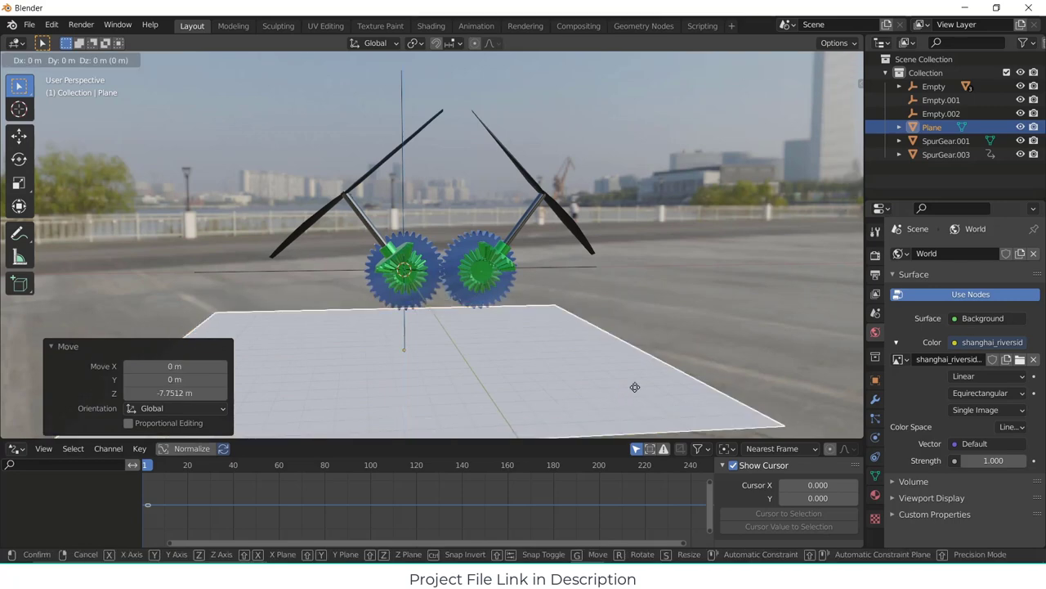
key(x)
click(683, 384)
key(s)
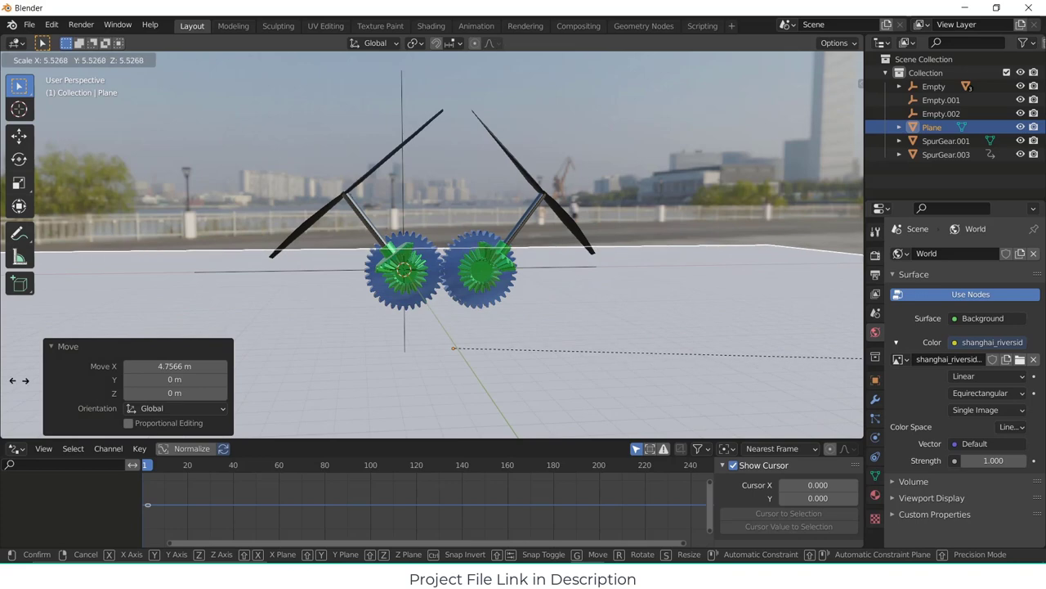
key(Return)
- In Edit Mode, extrude the plane's far edge straight up on Z into a wall
scroll(301, 299, down, 3)
middle_drag(302, 298, 329, 323)
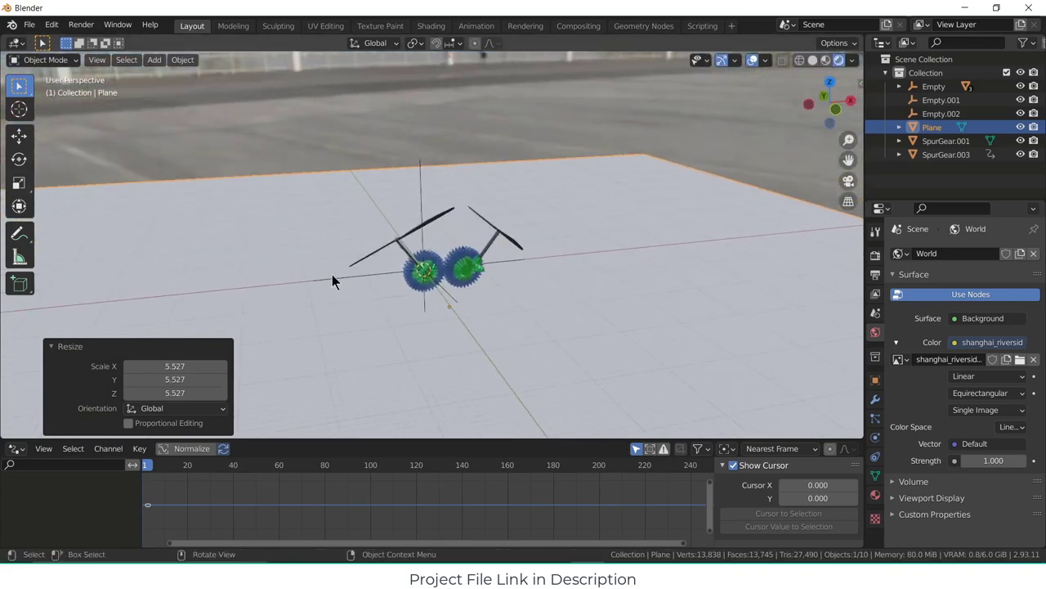
key(Tab)
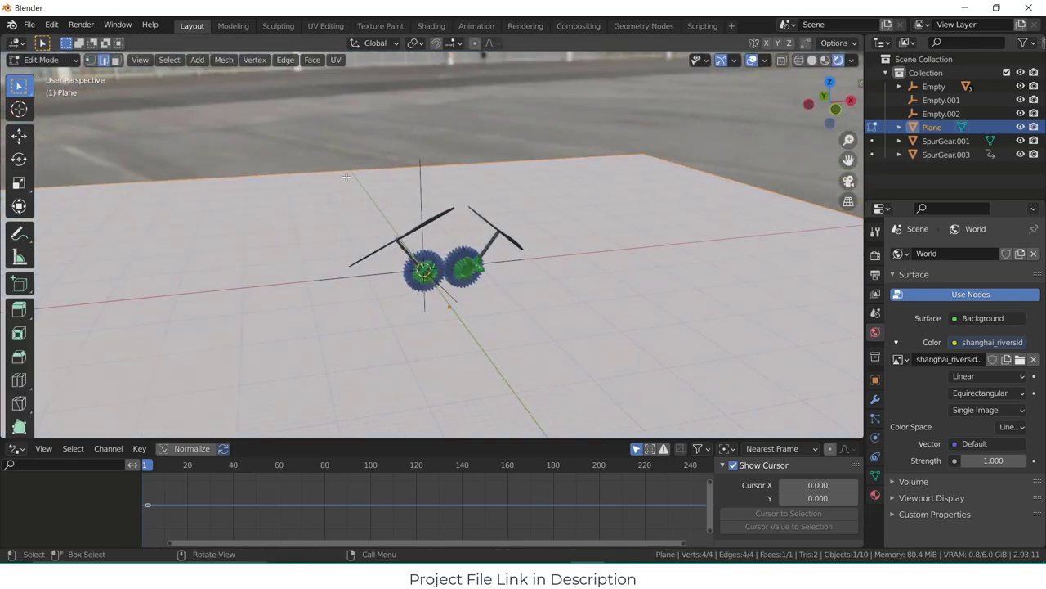
click(347, 164)
key(e)
key(z)
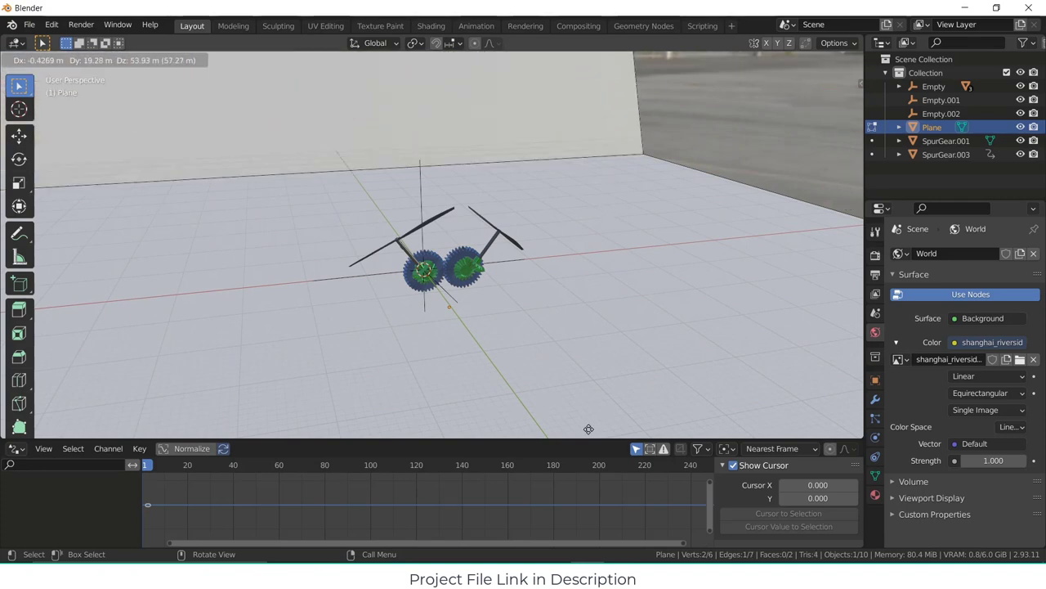
click(551, 335)
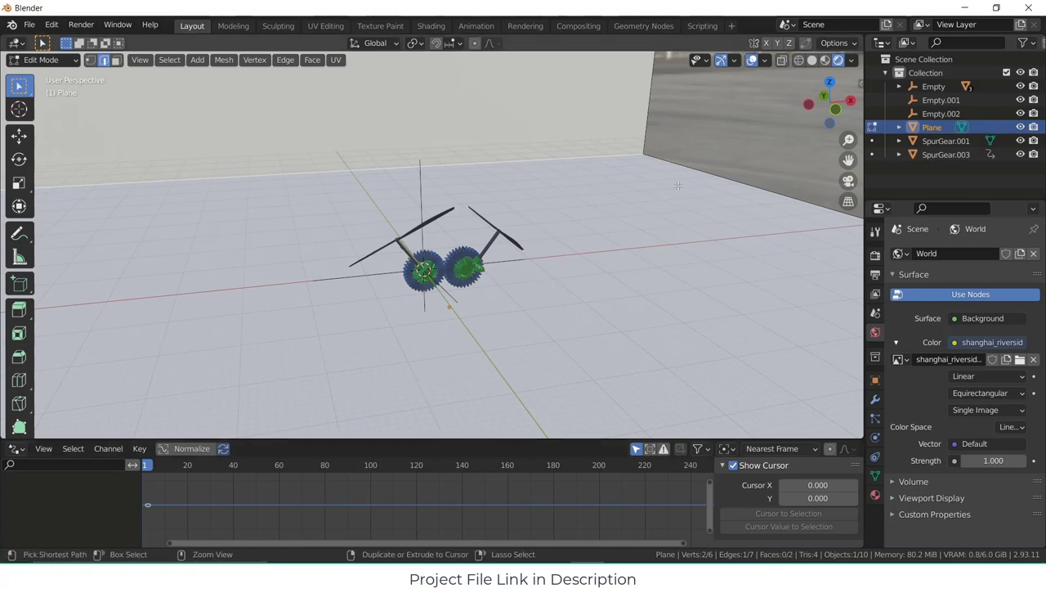
- Bevel the corner edge between floor and wall into a curve and return to Object Mode
key(ctrl+b)
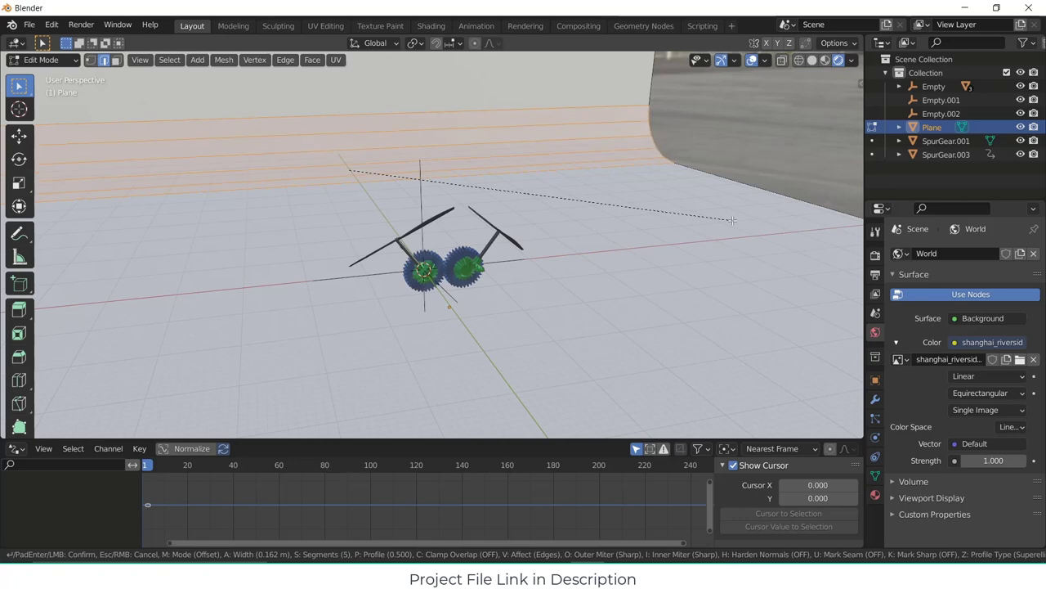
click(732, 220)
key(alt+a)
key(Tab)
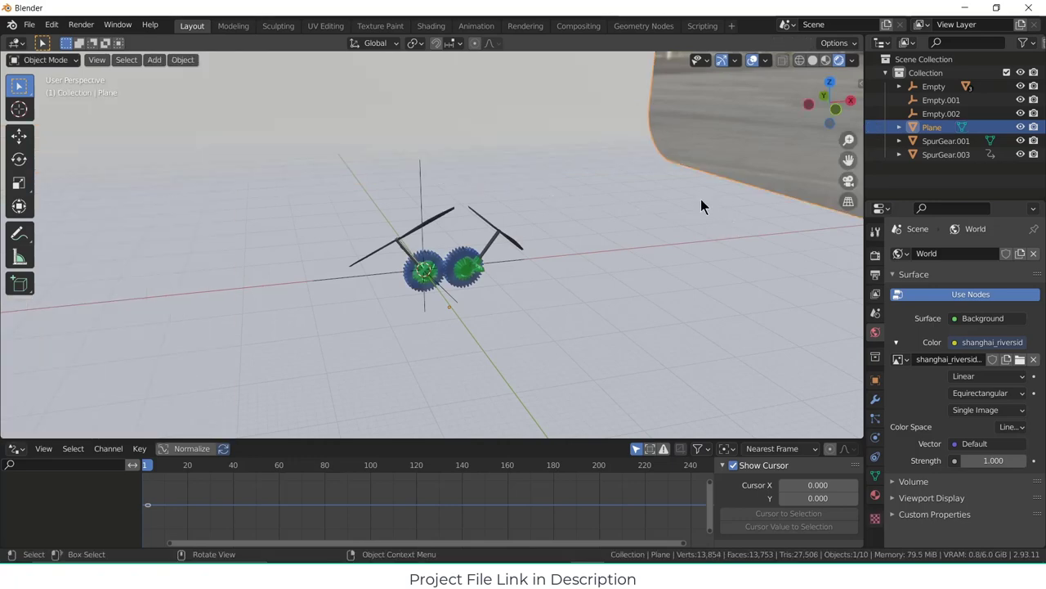
right_click(595, 141)
key(Escape)
middle_drag(584, 198, 567, 174)
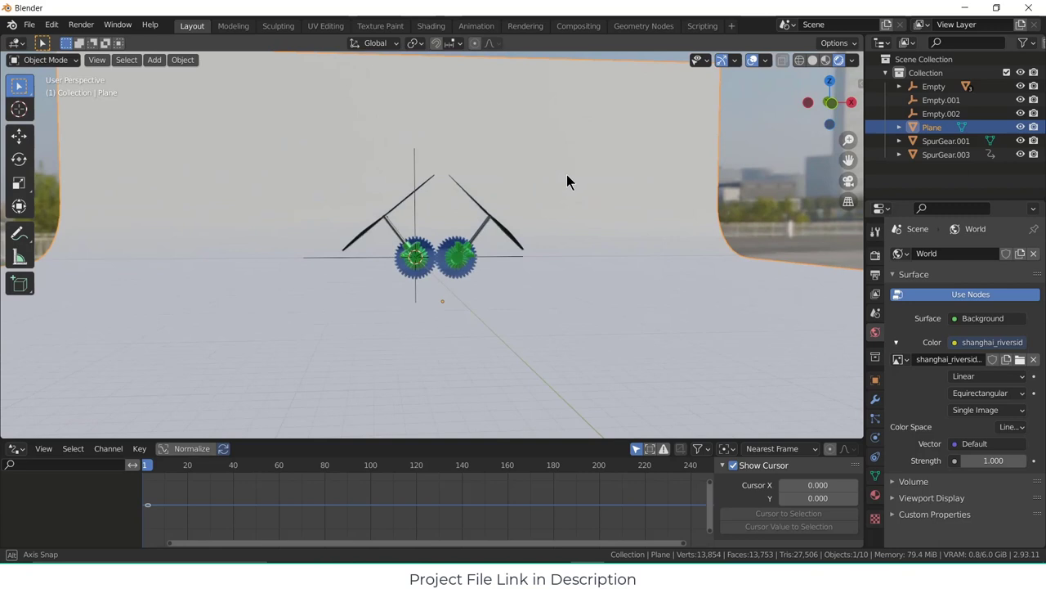
- Add a camera, look through it, and enable Lock Camera to View in the sidebar
click(154, 60)
click(187, 278)
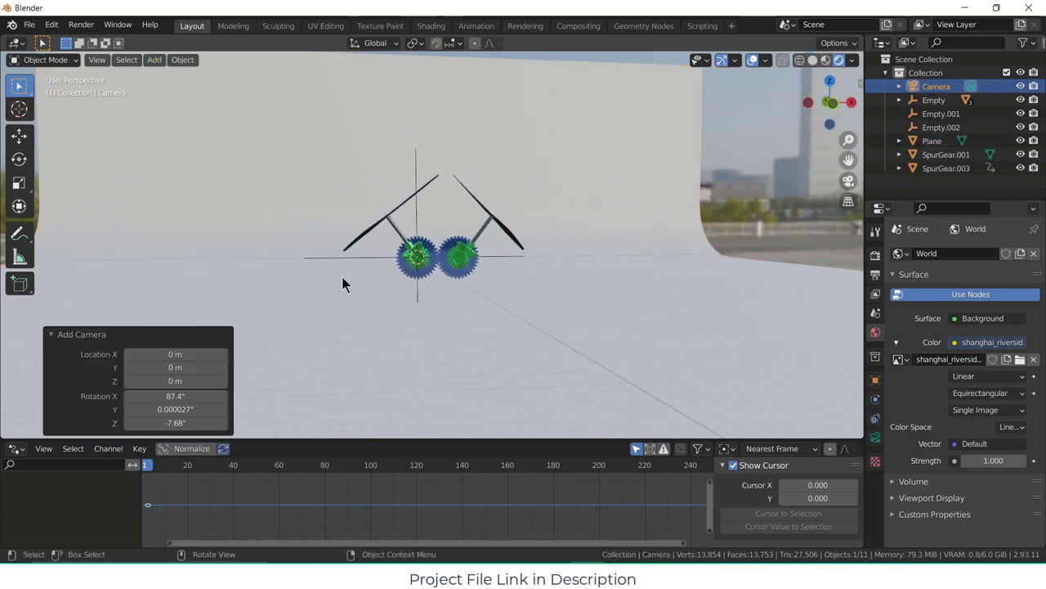
key(KP_0)
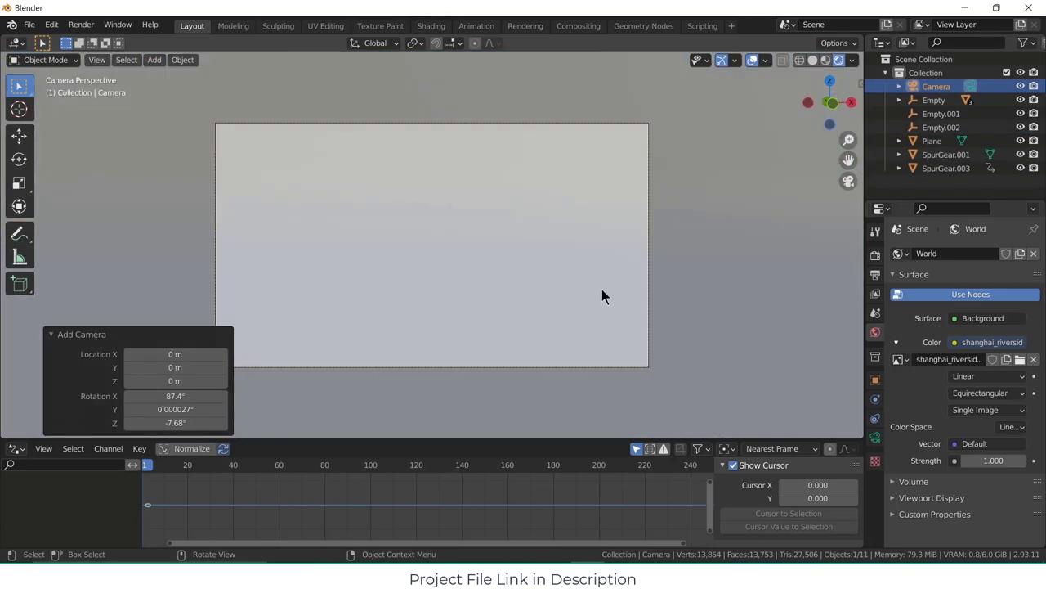
click(788, 256)
key(n)
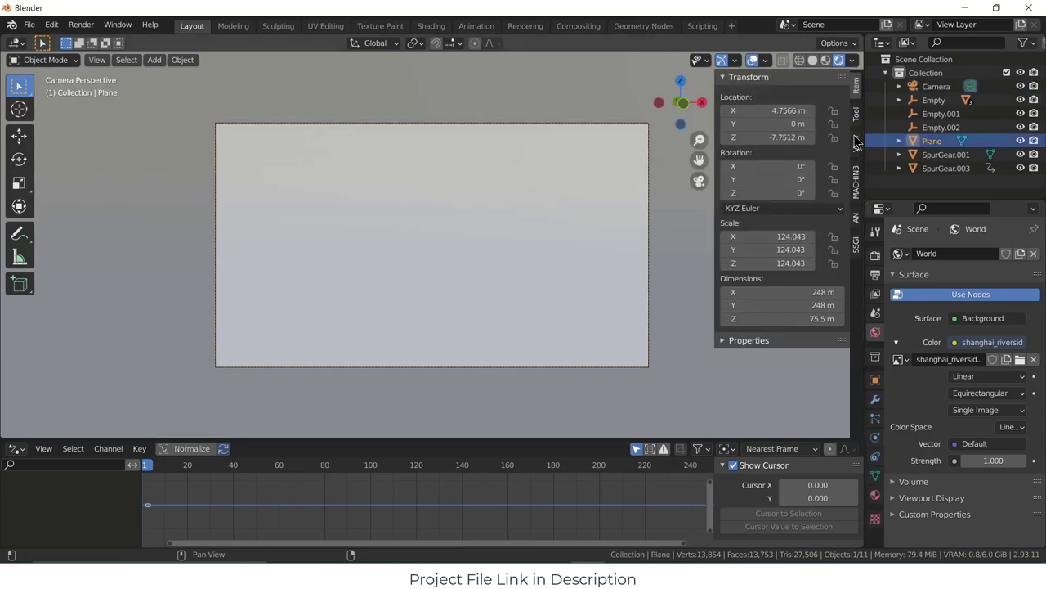
click(856, 143)
click(779, 244)
click(776, 232)
- Orbit the locked camera to a level view of the gears and set its focal length to 23 mm
middle_drag(523, 262, 479, 281)
scroll(476, 280, up, 3)
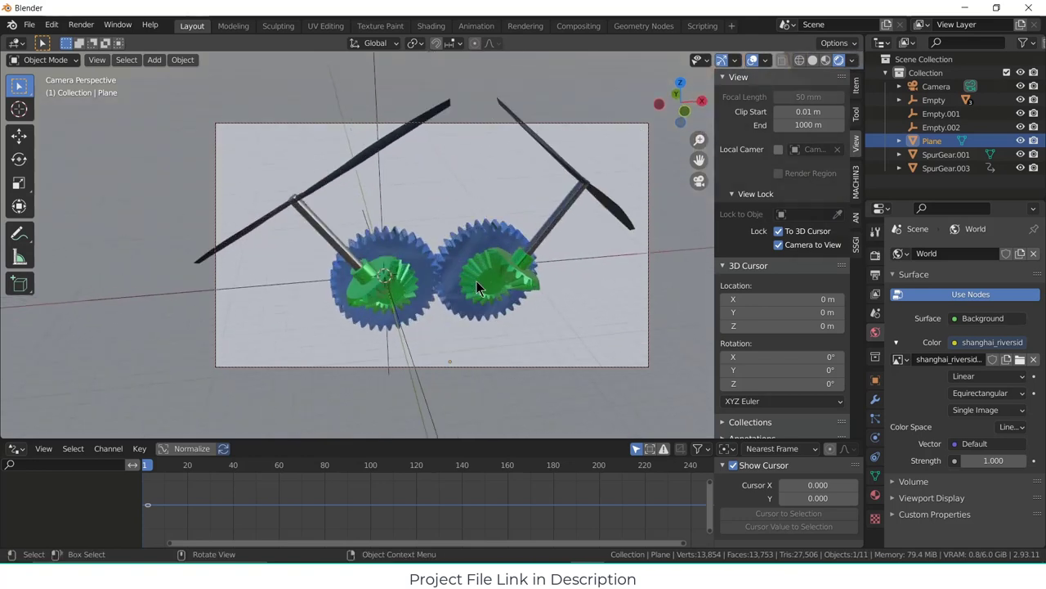
scroll(476, 281, down, 5)
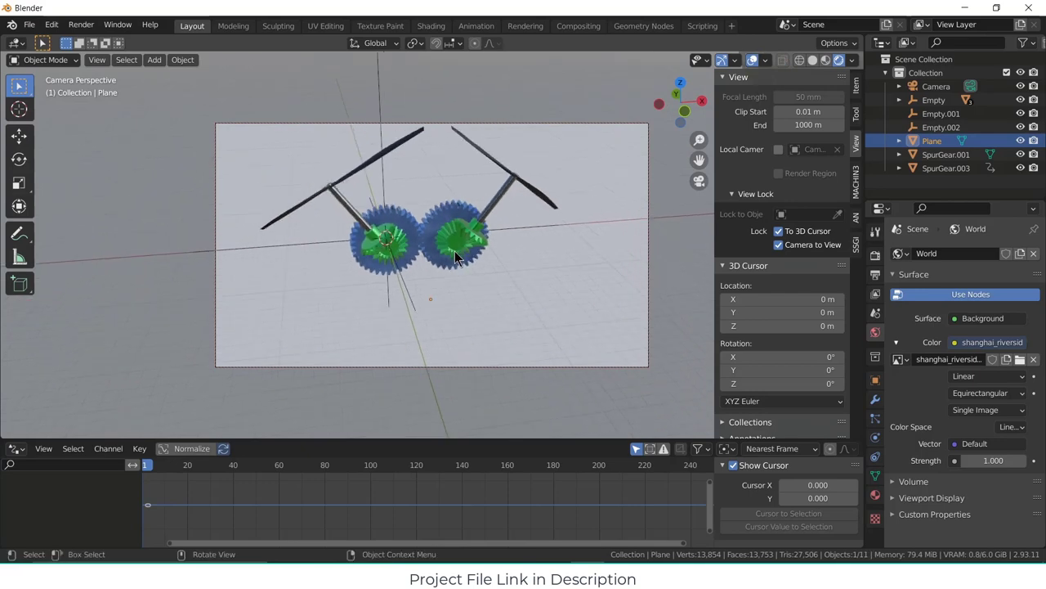
middle_drag(454, 259, 480, 239)
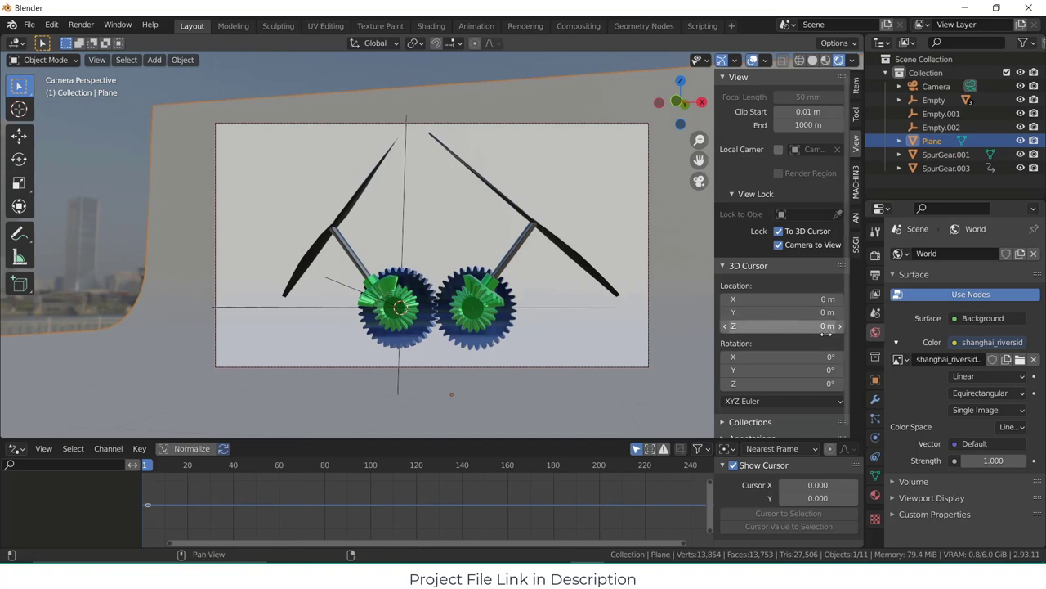
click(932, 85)
click(875, 437)
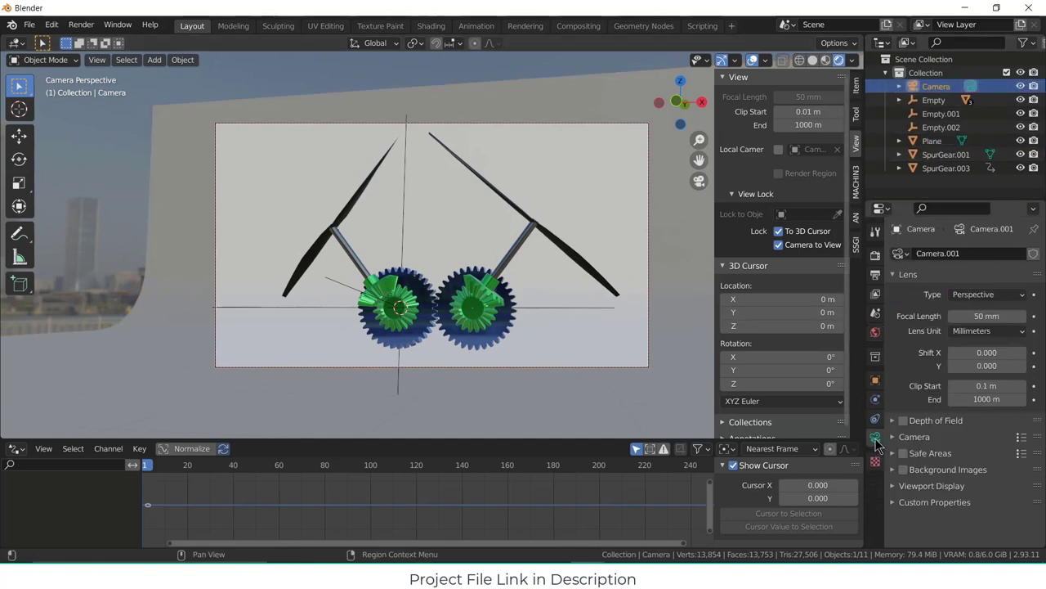
mouse_move(986, 316)
mouse_down()
mouse_move(1002, 315)
mouse_move(961, 315)
mouse_move(980, 315)
mouse_up()
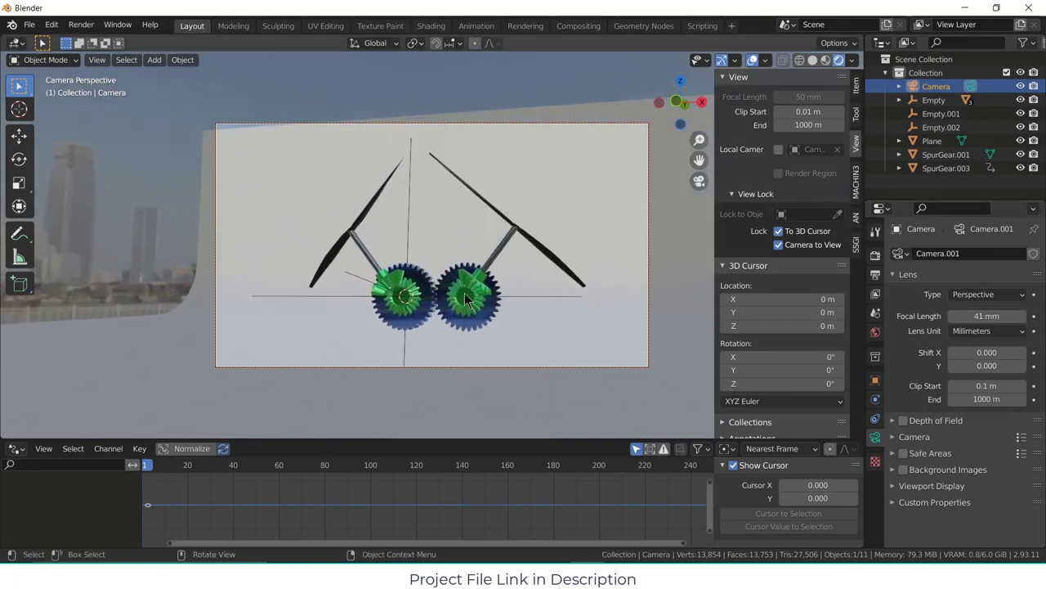
- Move the camera closer to the gears and make a test render of the shot
mouse_move(463, 299)
middle_down()
mouse_move(453, 276)
mouse_move(451, 285)
middle_up()
click(81, 25)
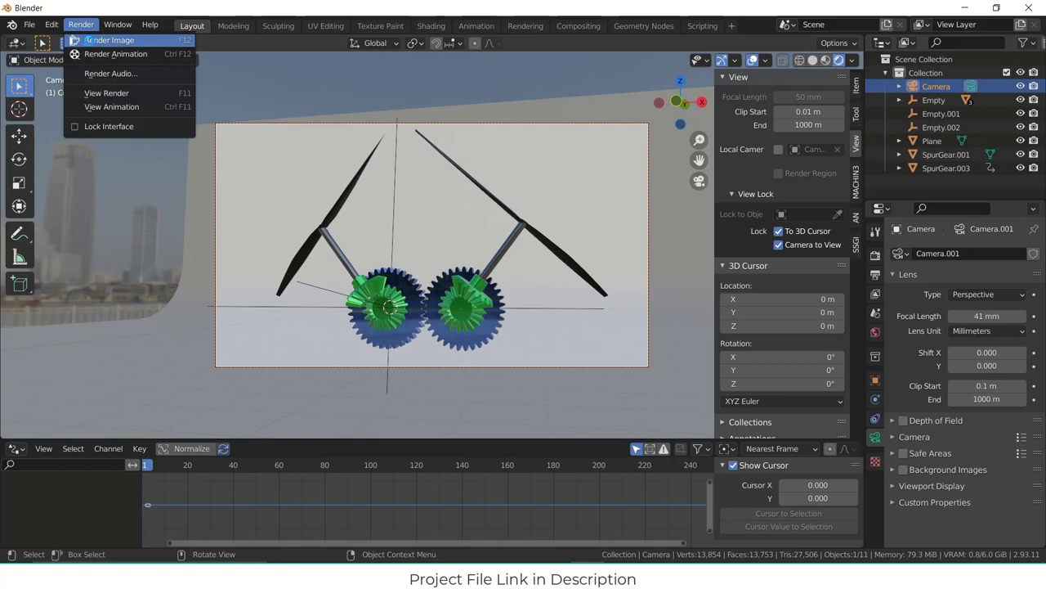
click(87, 40)
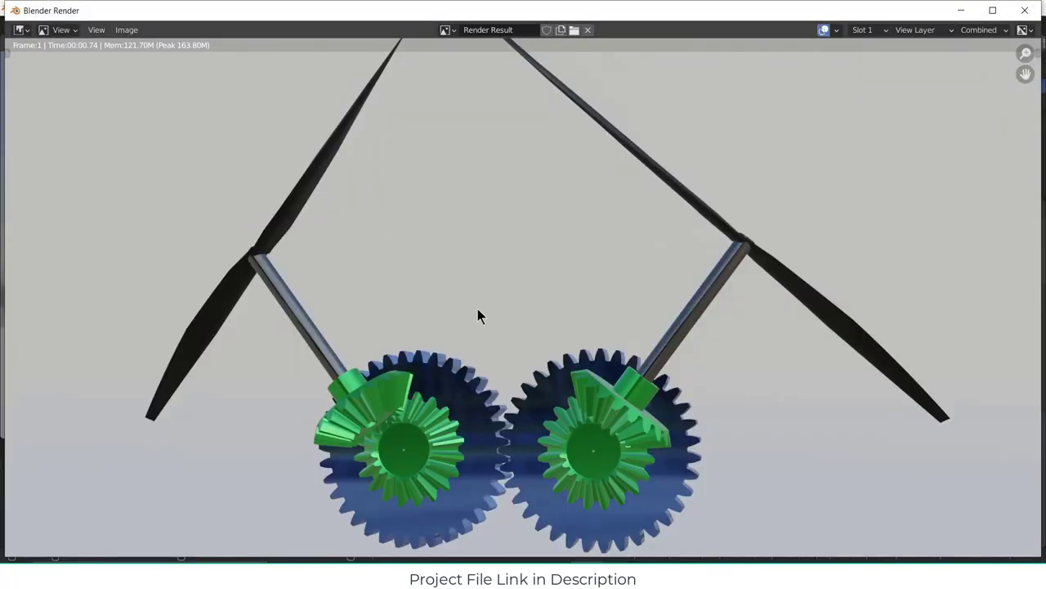
click(1025, 10)
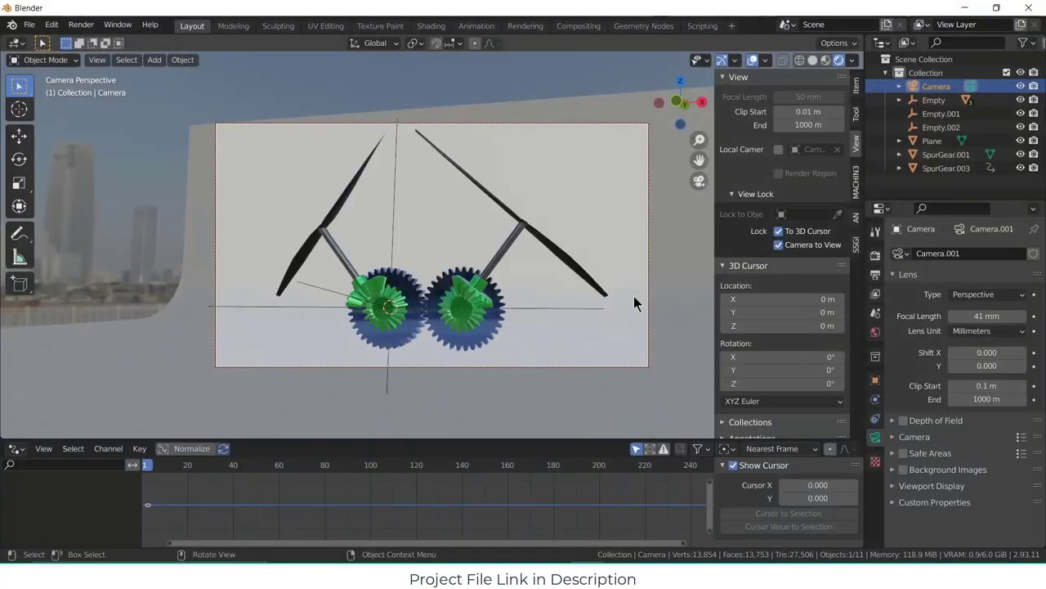
click(932, 140)
- Give the backdrop plane a new material with full white emission colour
click(875, 495)
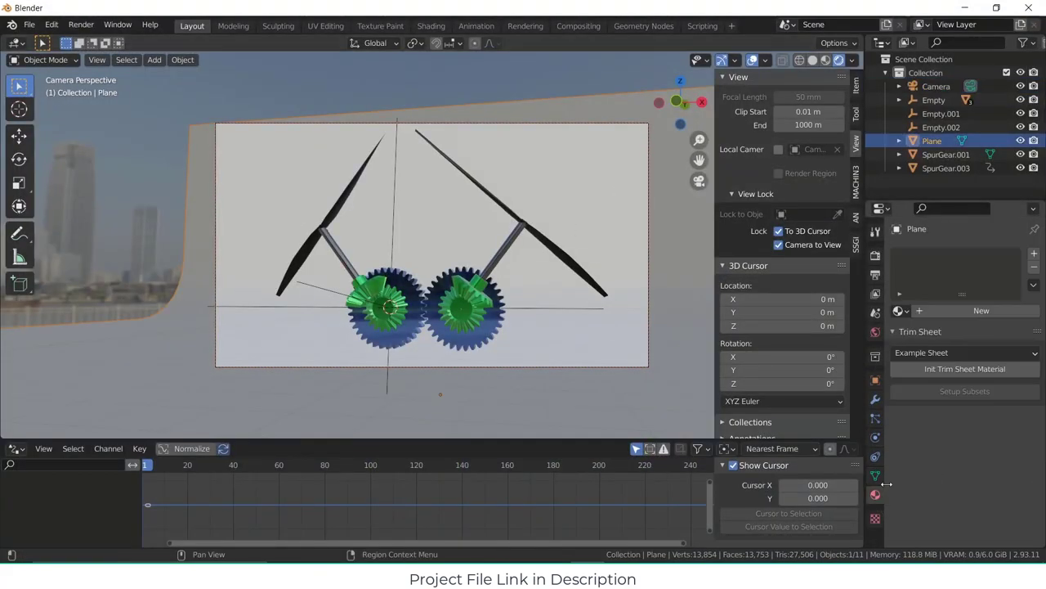
click(986, 309)
click(997, 453)
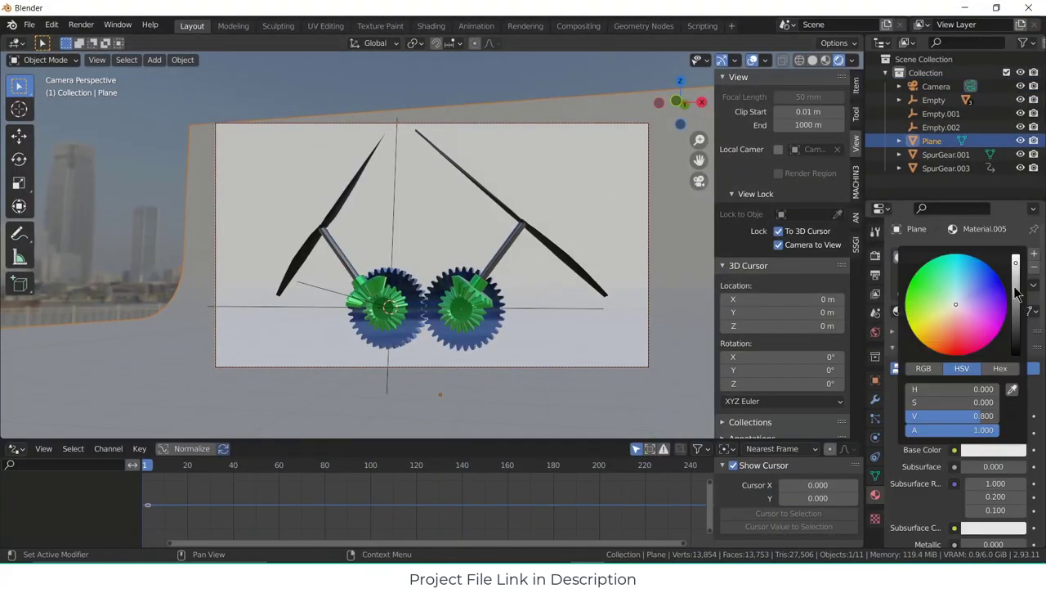
scroll(994, 515, down, 10)
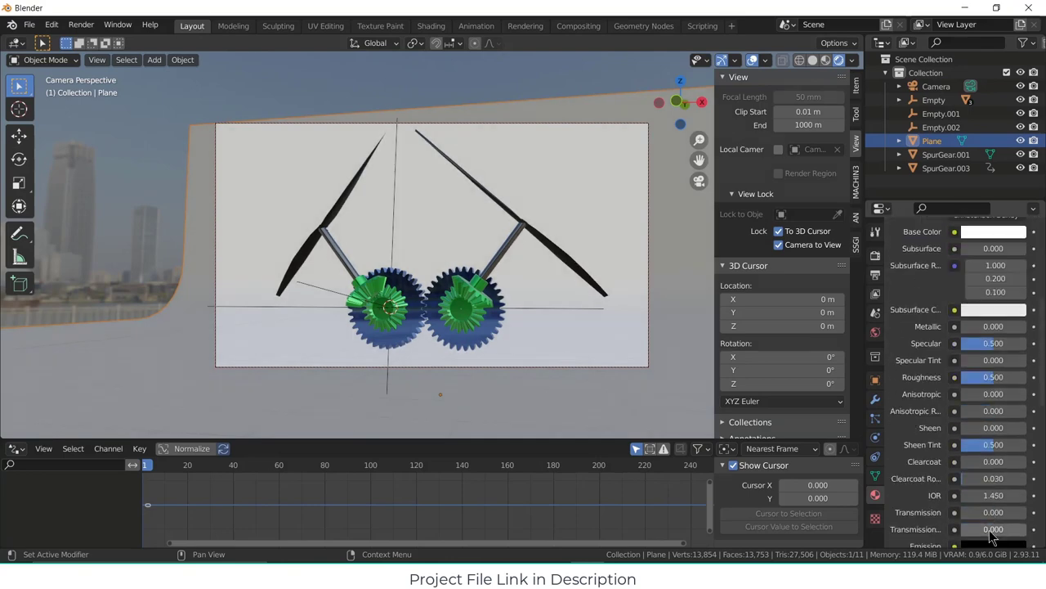
click(1000, 439)
click(1016, 246)
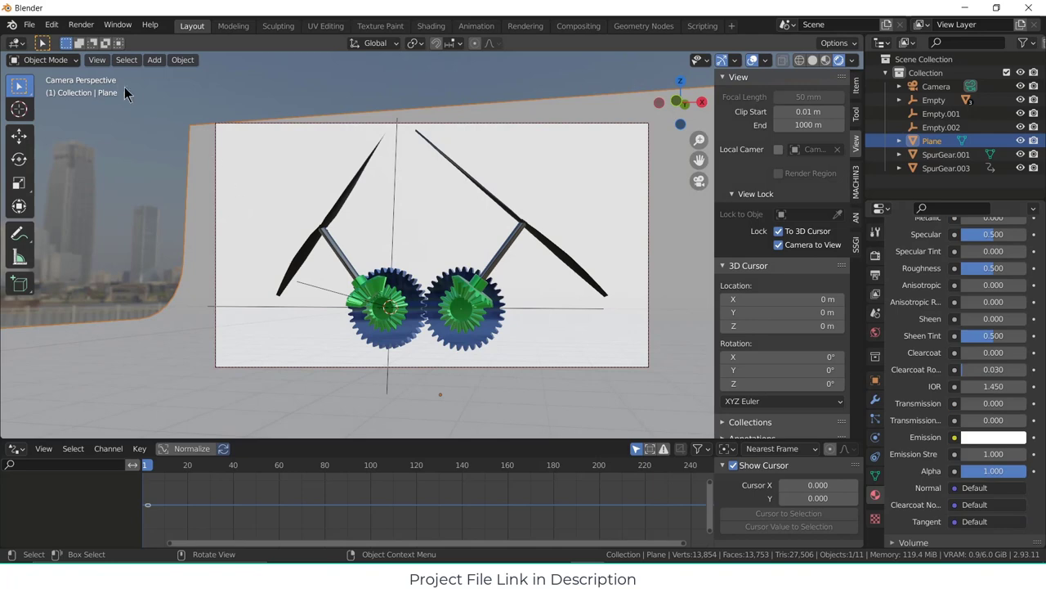
- Render the camera shot again to check the brighter white background
click(81, 24)
click(95, 40)
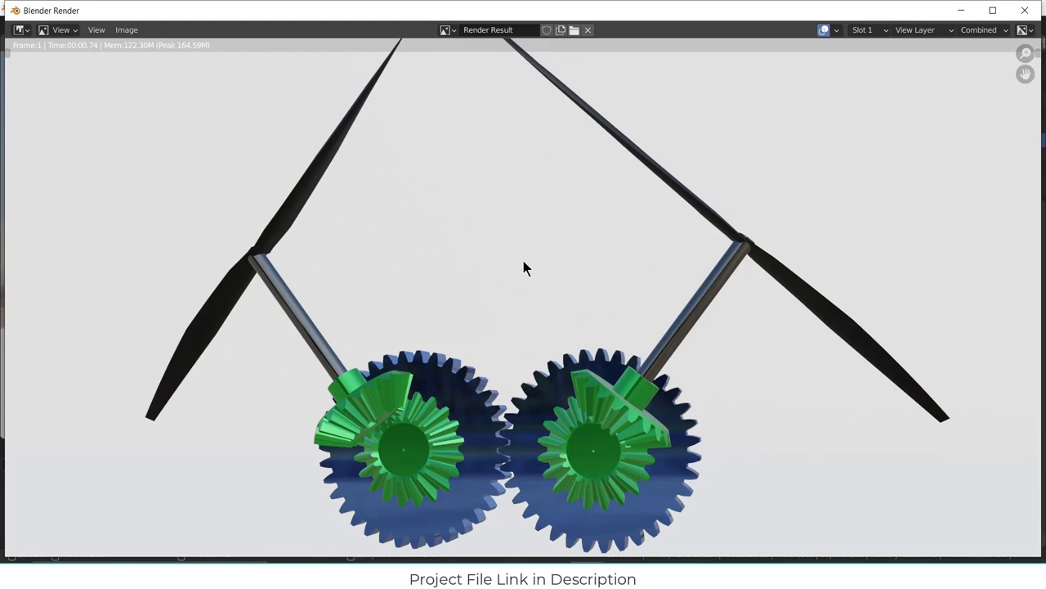
scroll(760, 331, down, 1)
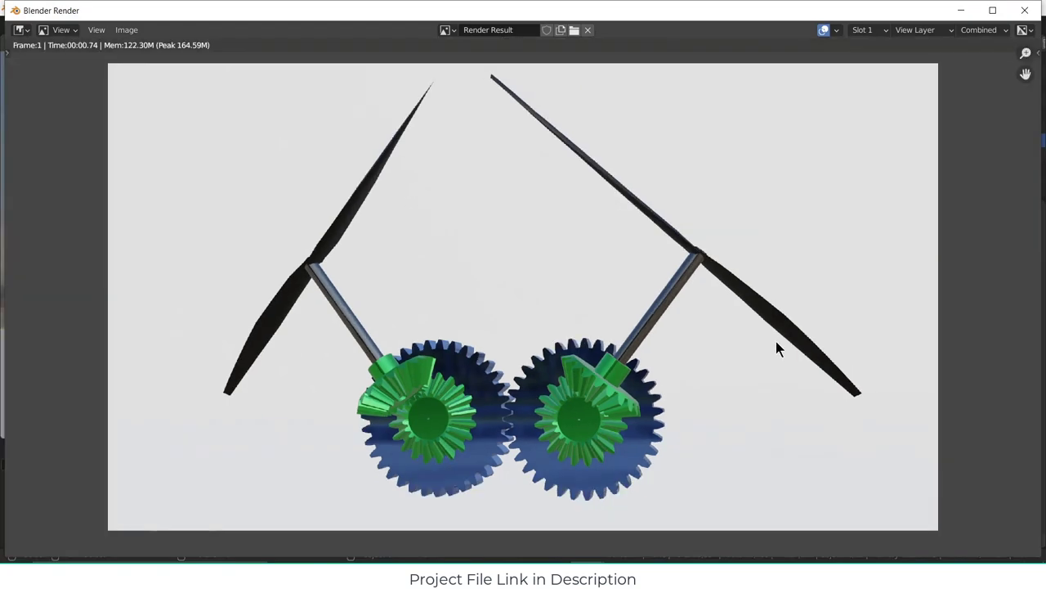
click(1025, 10)
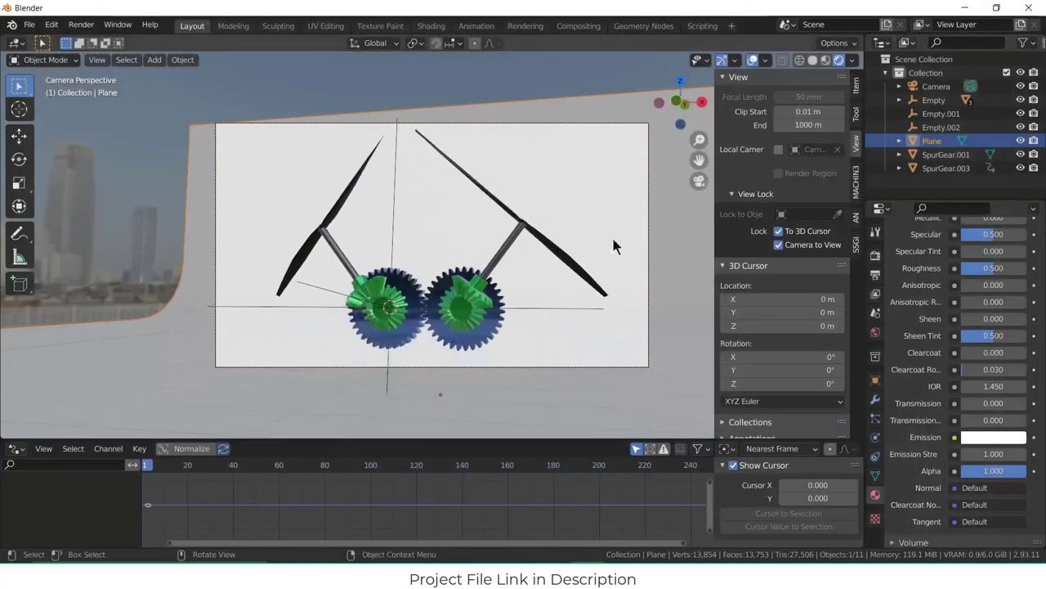
- Set the render engine to Cycles on GPU Compute and switch the viewport to material preview
click(876, 254)
click(1012, 255)
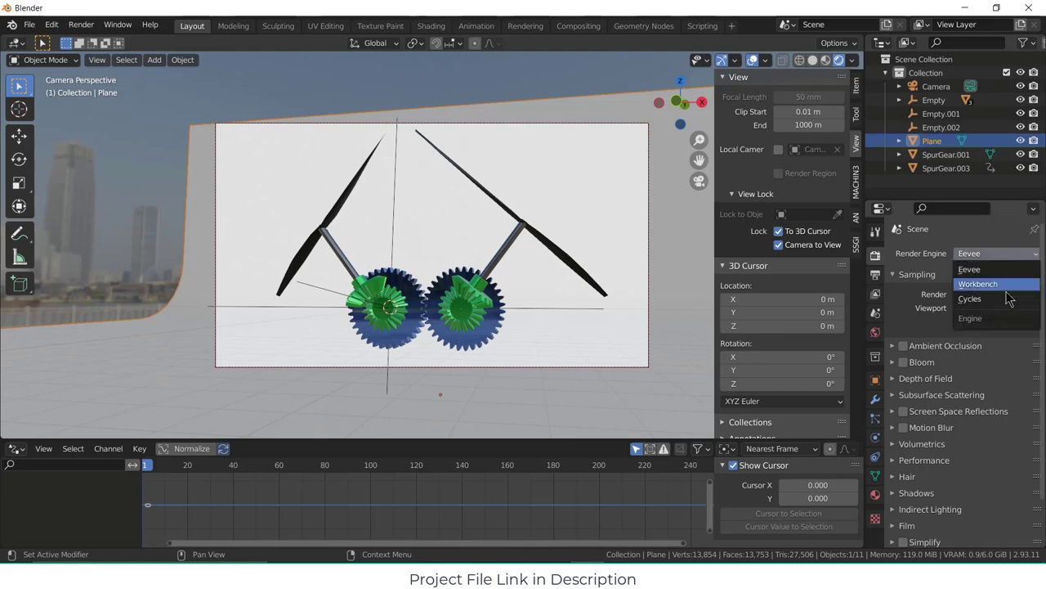
click(1009, 300)
click(1007, 287)
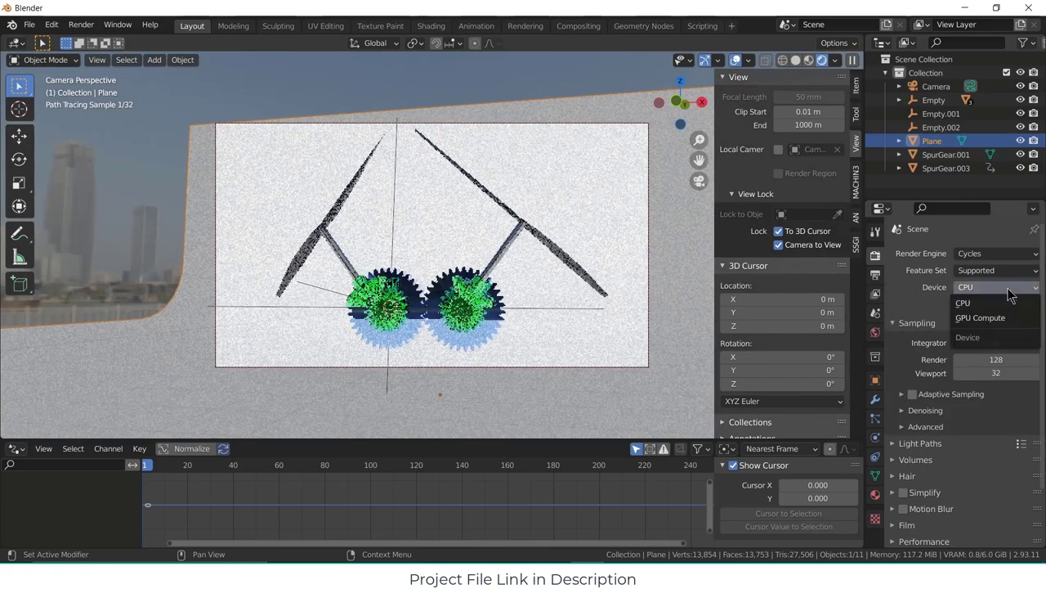
click(1008, 318)
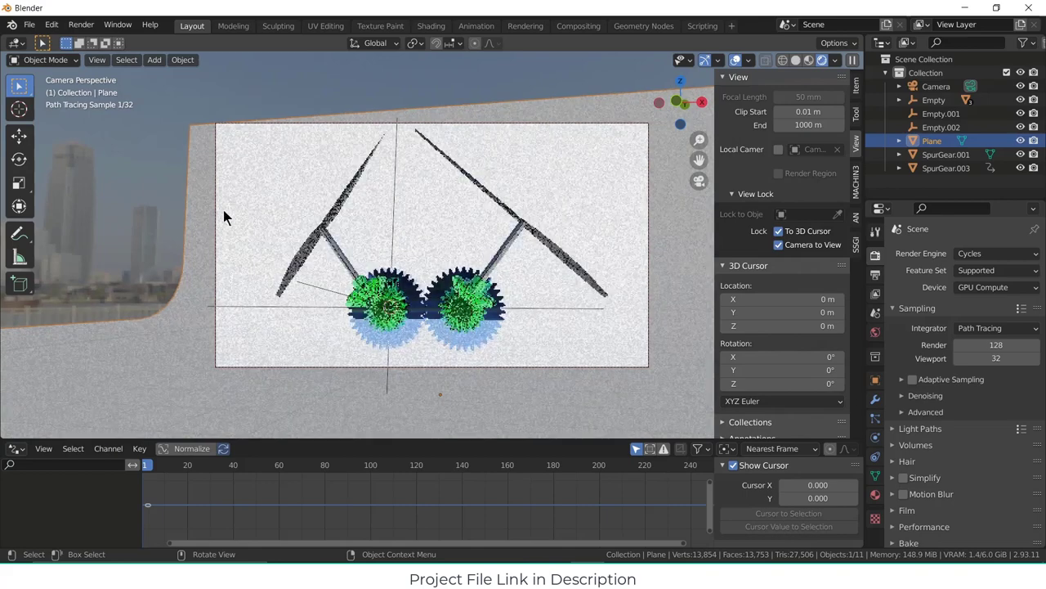
click(809, 59)
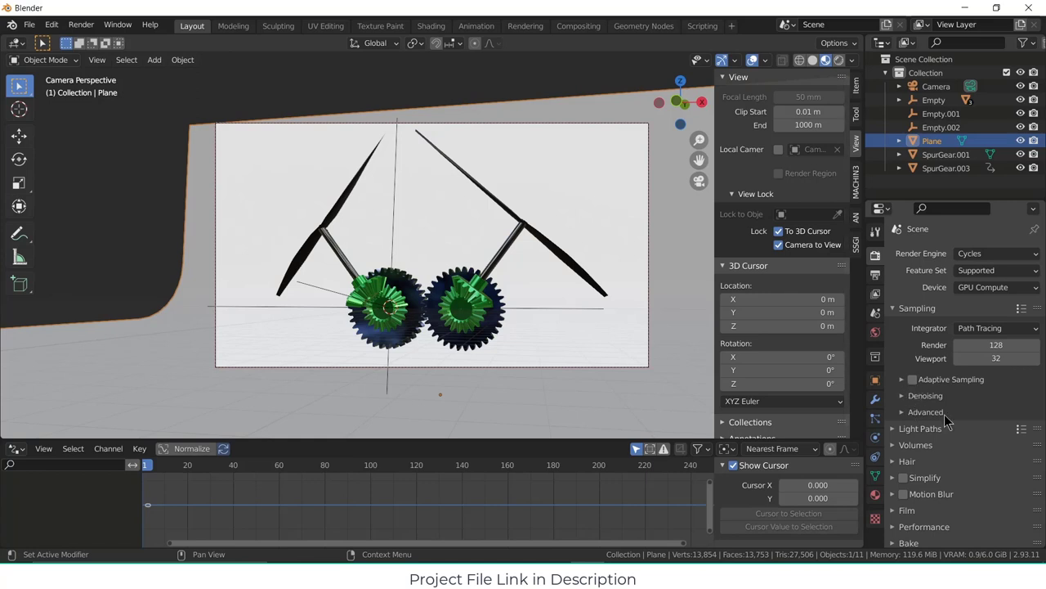
- Denoise final renders with OpenImageDenoise and set render samples to 20
click(927, 396)
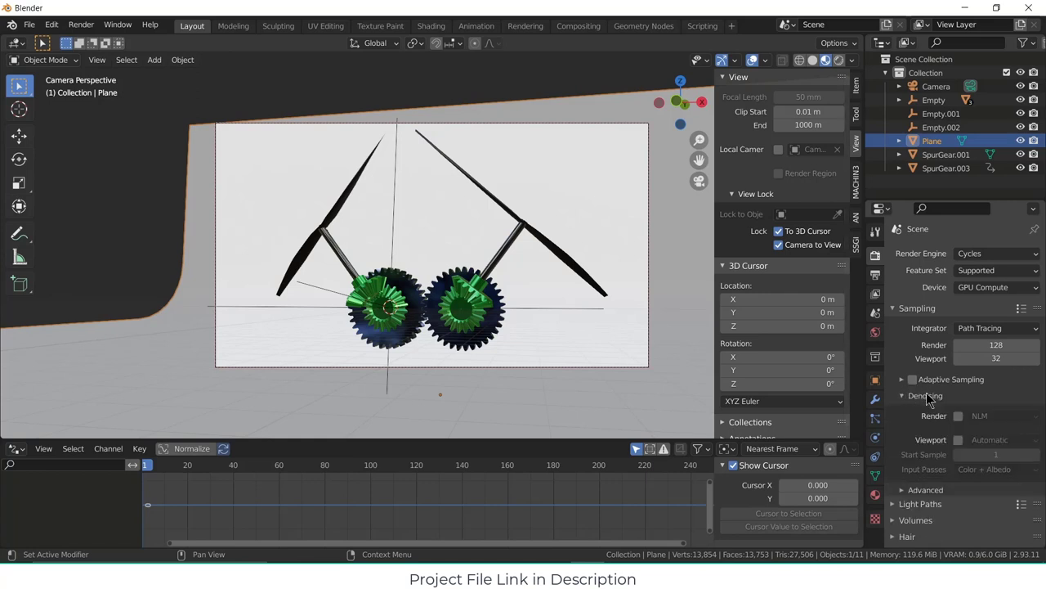
click(1002, 416)
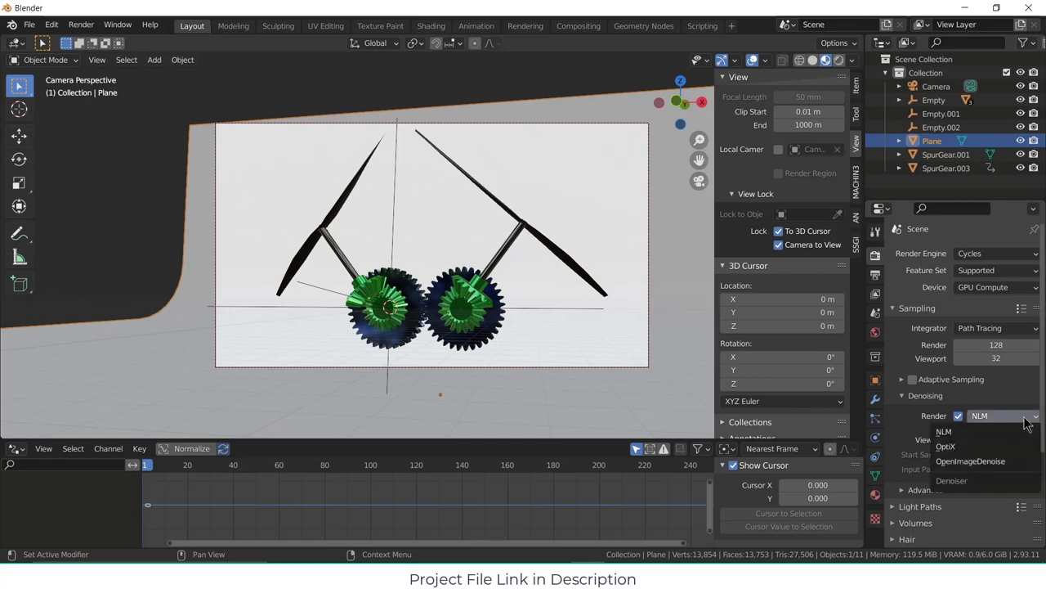
click(981, 459)
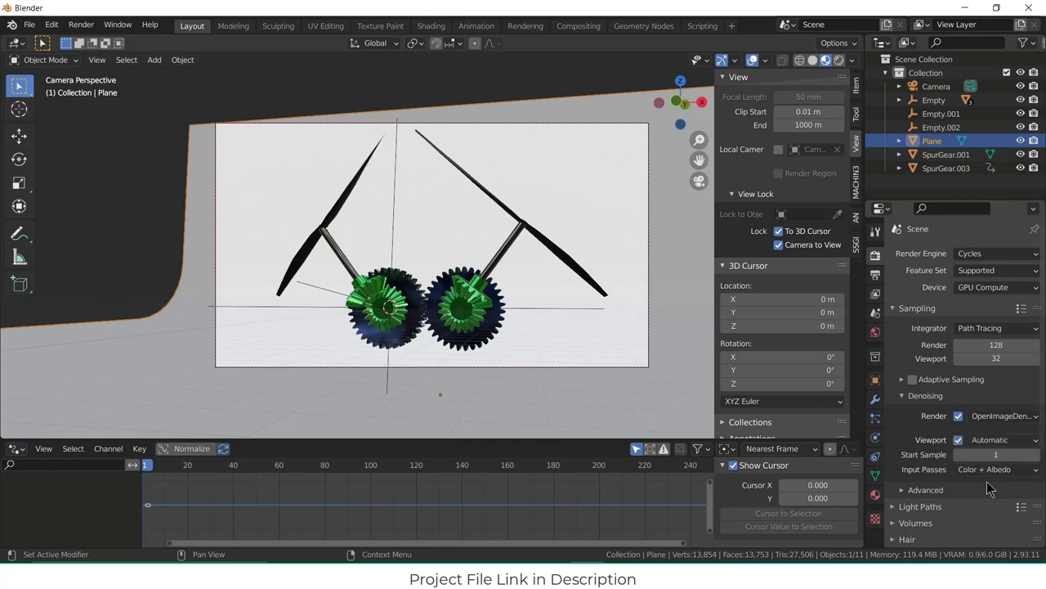
scroll(987, 482, down, 3)
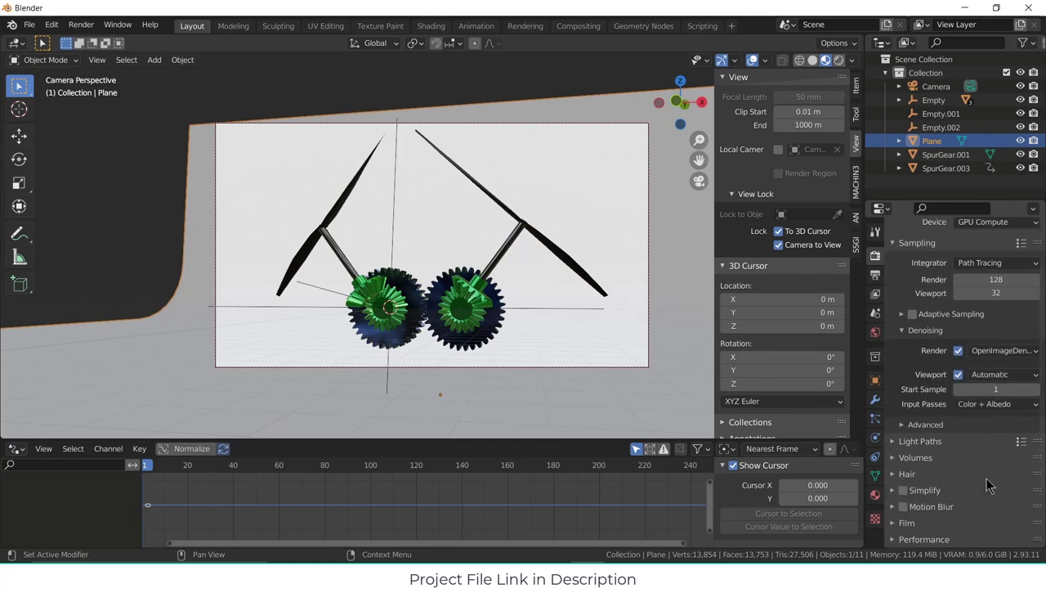
scroll(981, 392, up, 3)
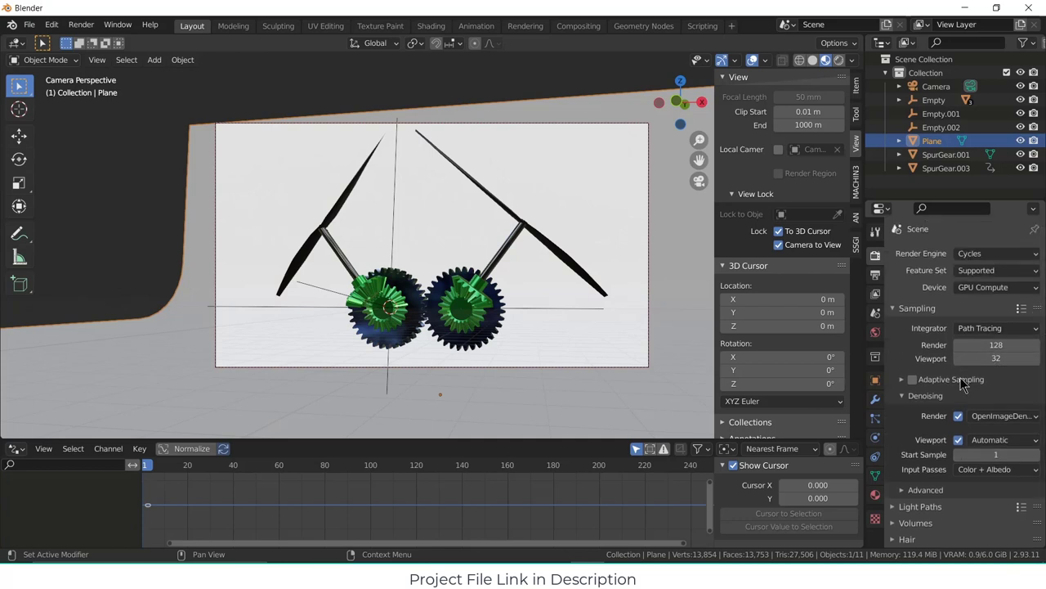
scroll(986, 433, down, 3)
scroll(989, 446, up, 3)
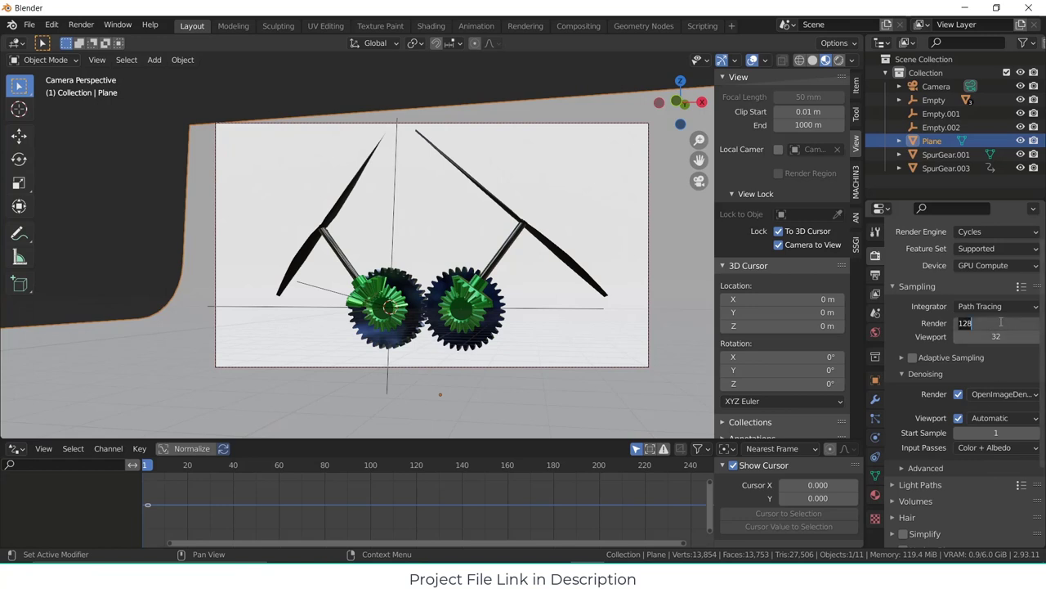
key(Return)
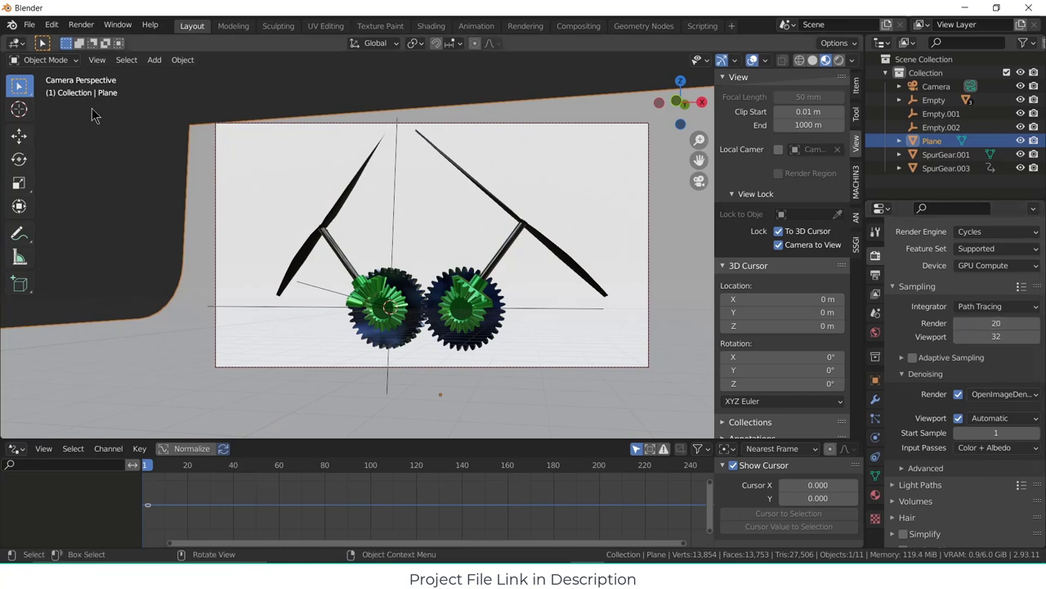
click(83, 25)
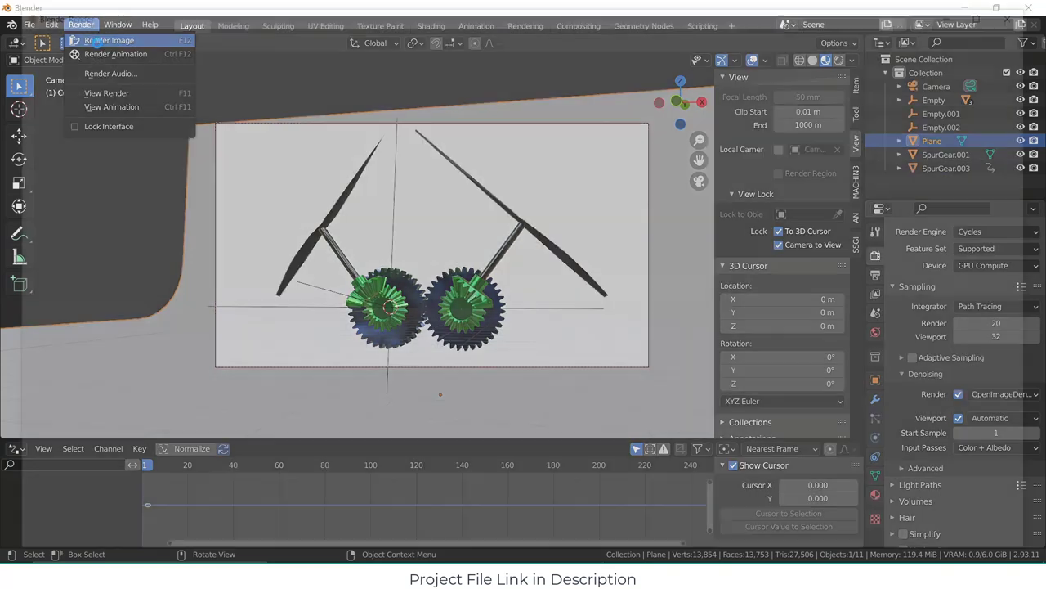
- Render a still image of the gear assembly from the camera
click(97, 41)
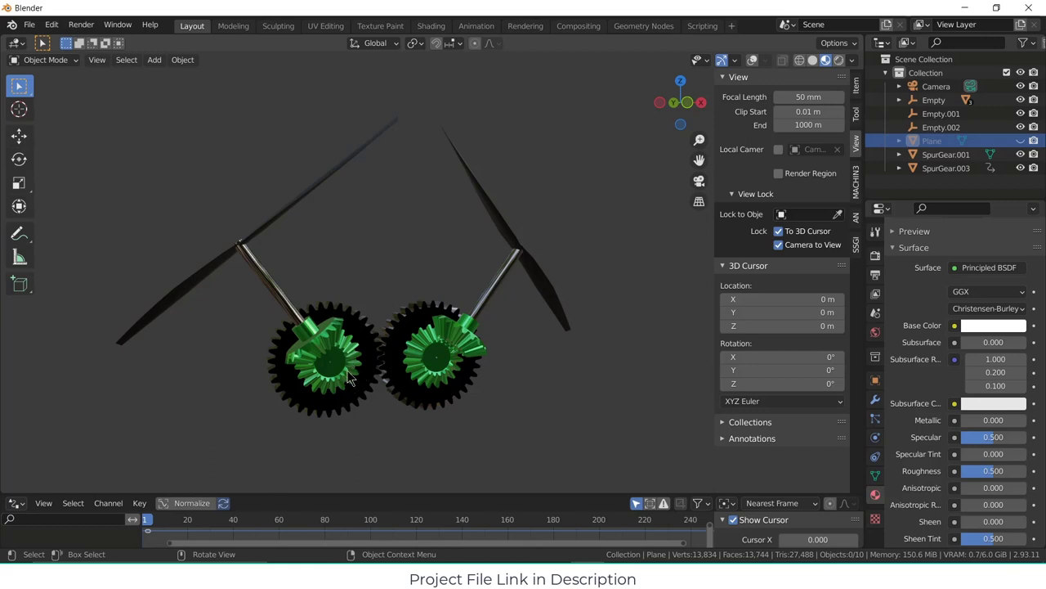
- Switch the bottom editor to the Timeline
click(15, 502)
click(172, 369)
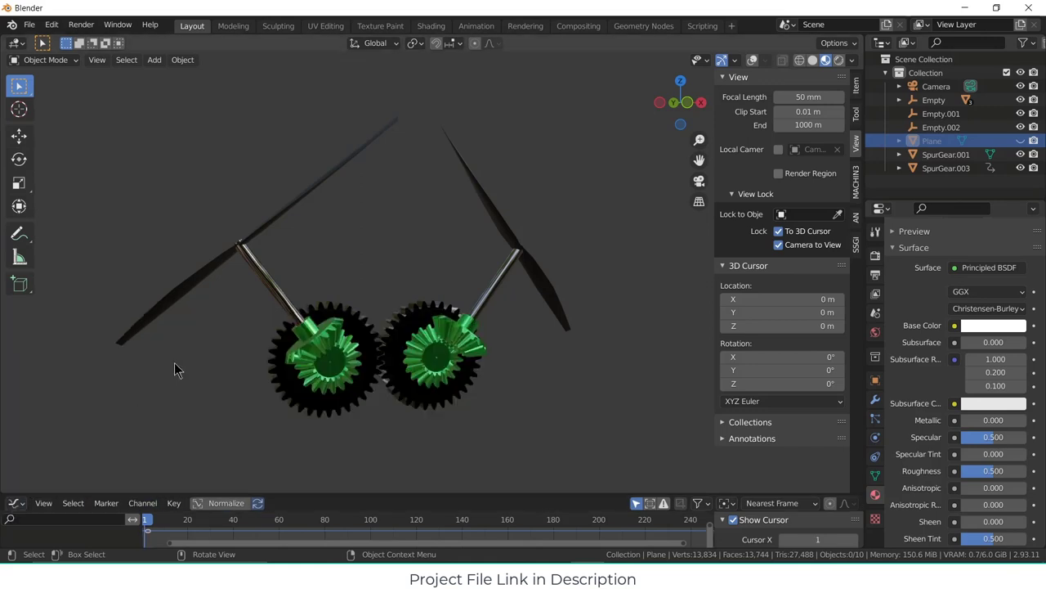
click(14, 503)
click(186, 354)
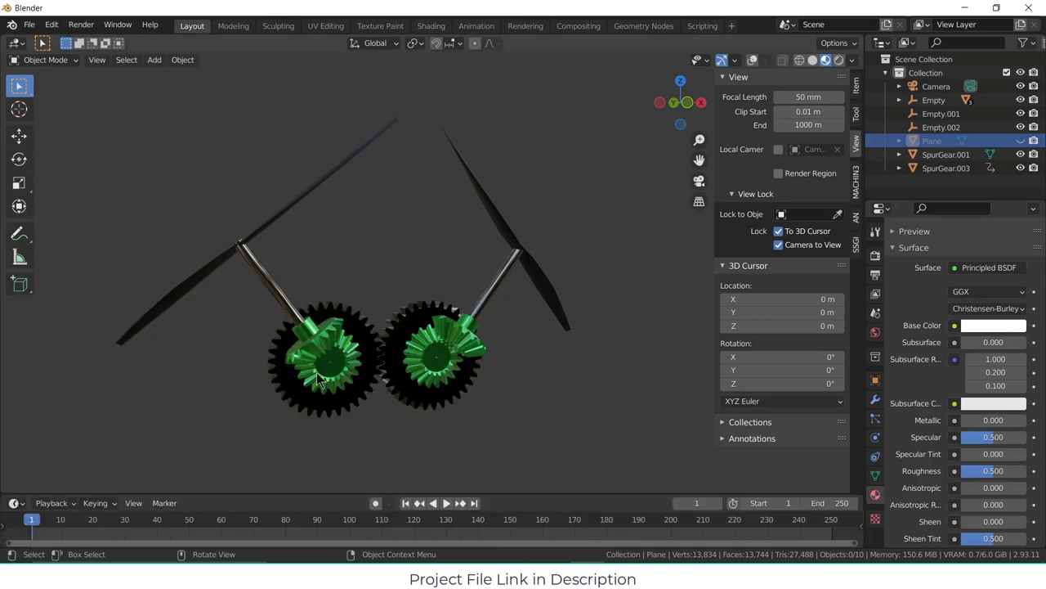
- Select SpurGear.001, turn overlays back on, and set its Y rotation to 0° at frame 1
click(365, 343)
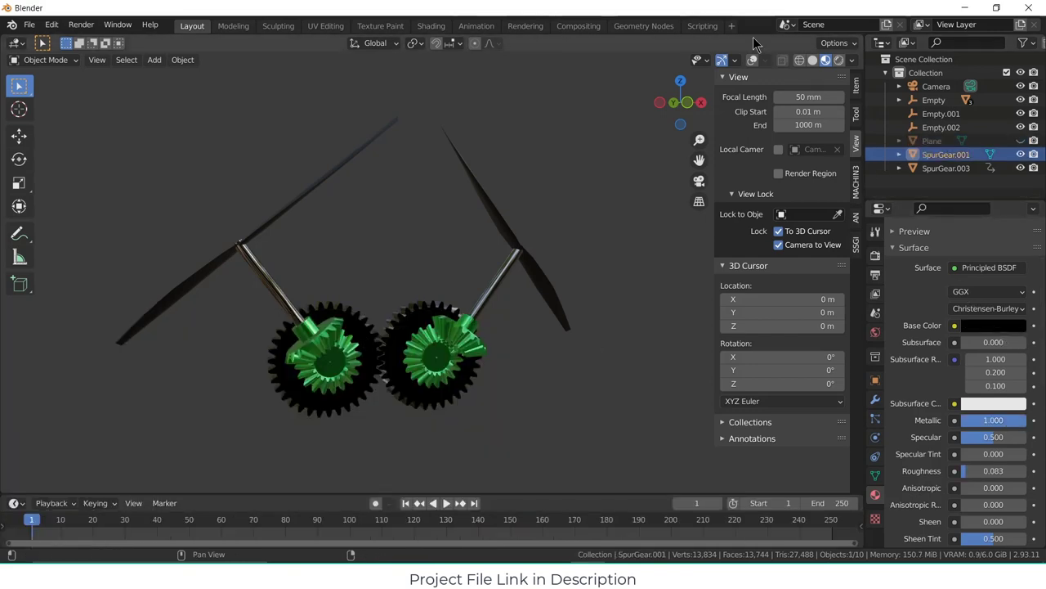
click(752, 60)
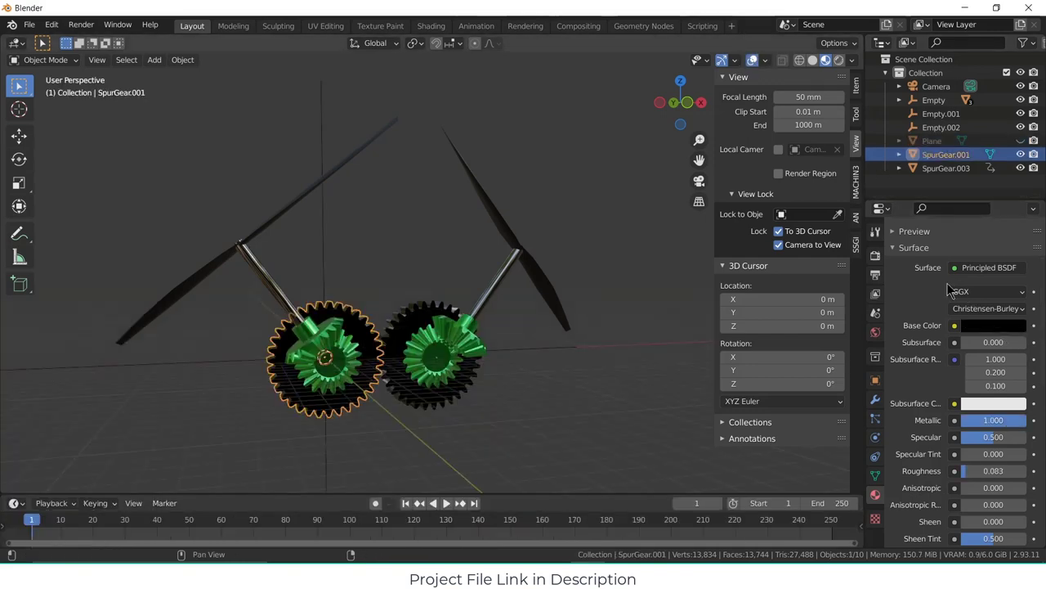
click(876, 399)
click(876, 380)
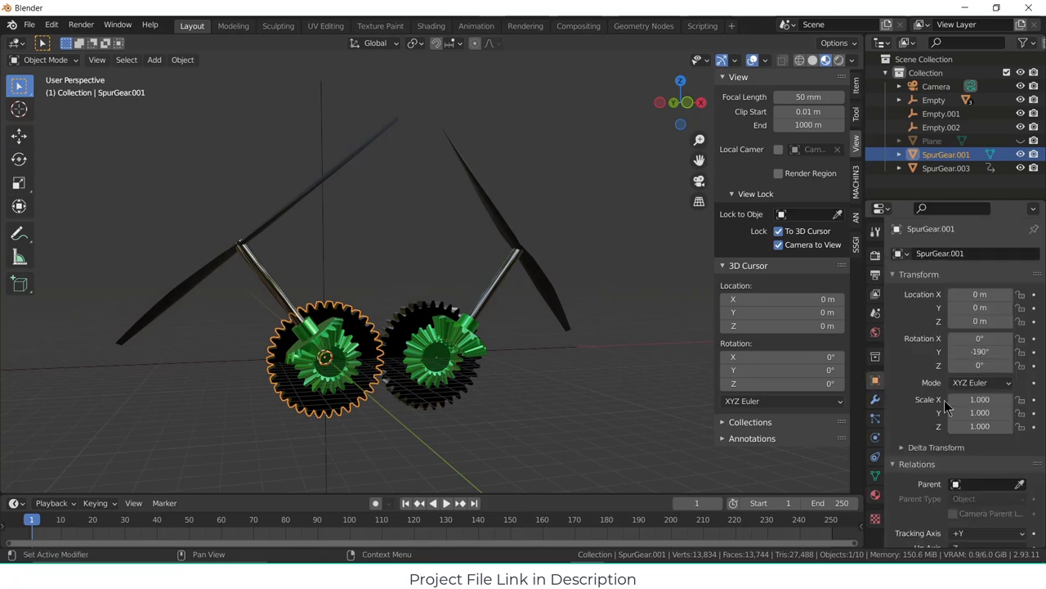
click(980, 351)
text(-189.6d)
key(Return)
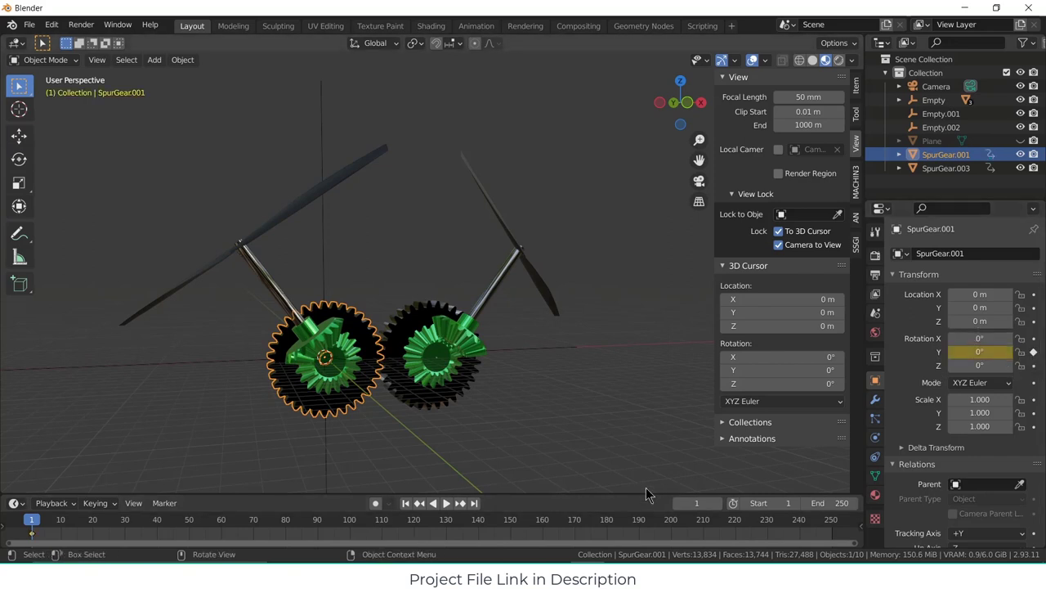
- Keyframe a 360° Y rotation at frame 180, set the end frame to 180, and make interpolation Linear
drag(651, 495, 518, 404)
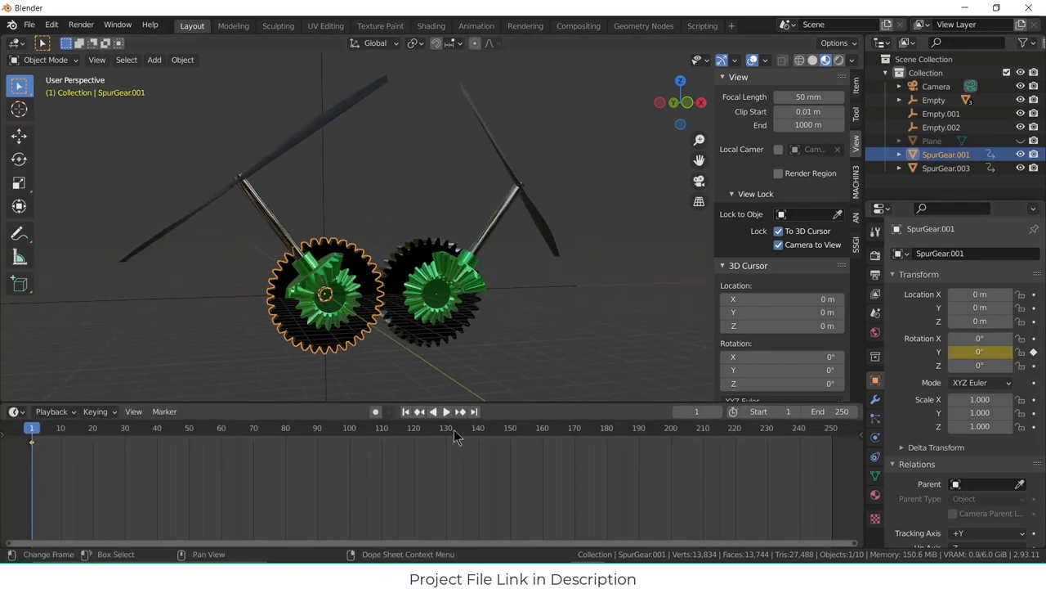
click(510, 429)
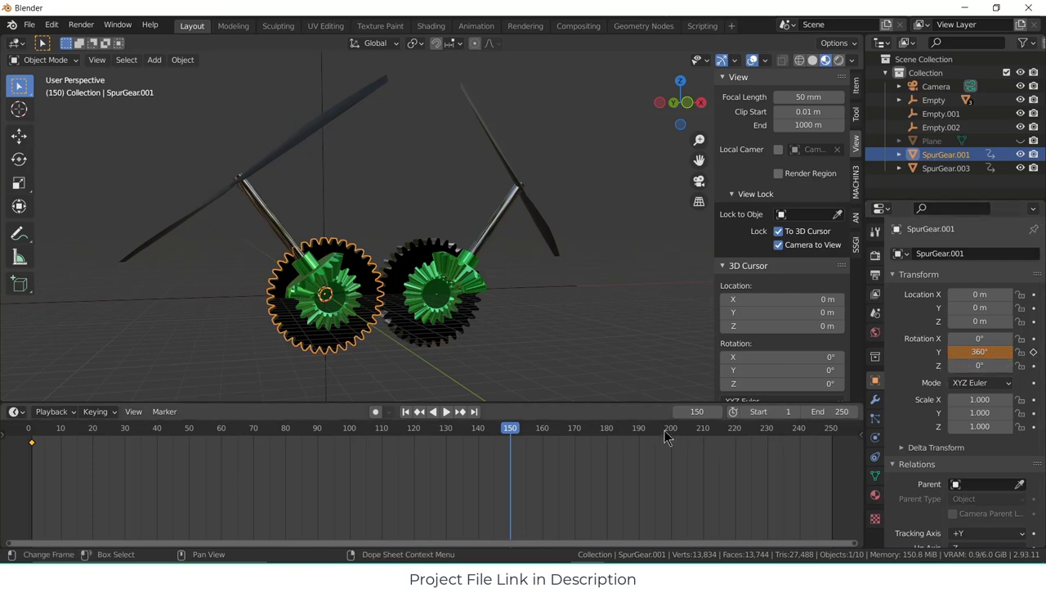
key(space)
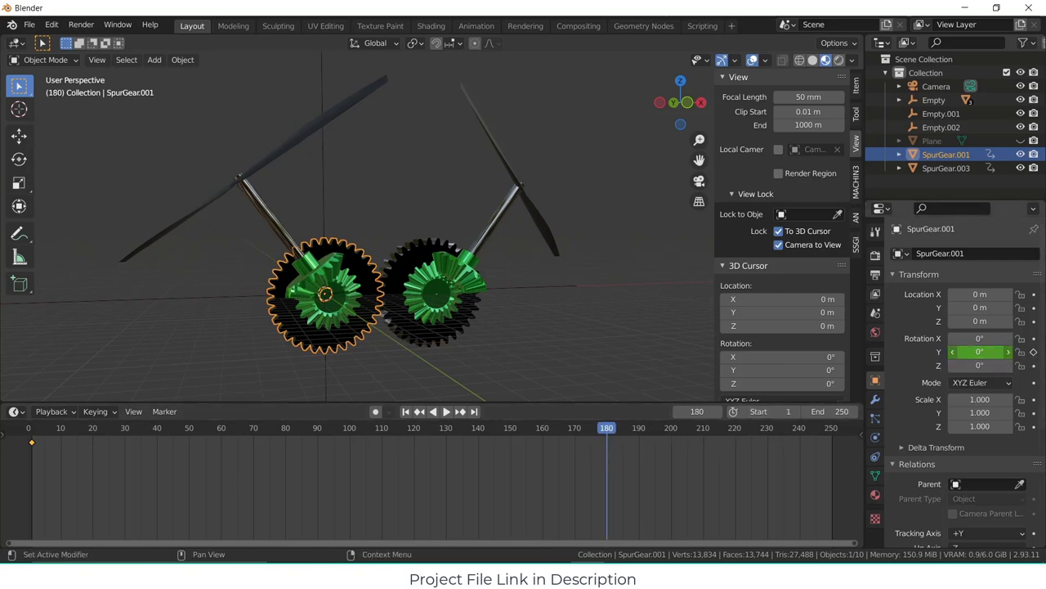
key(Return)
click(1033, 352)
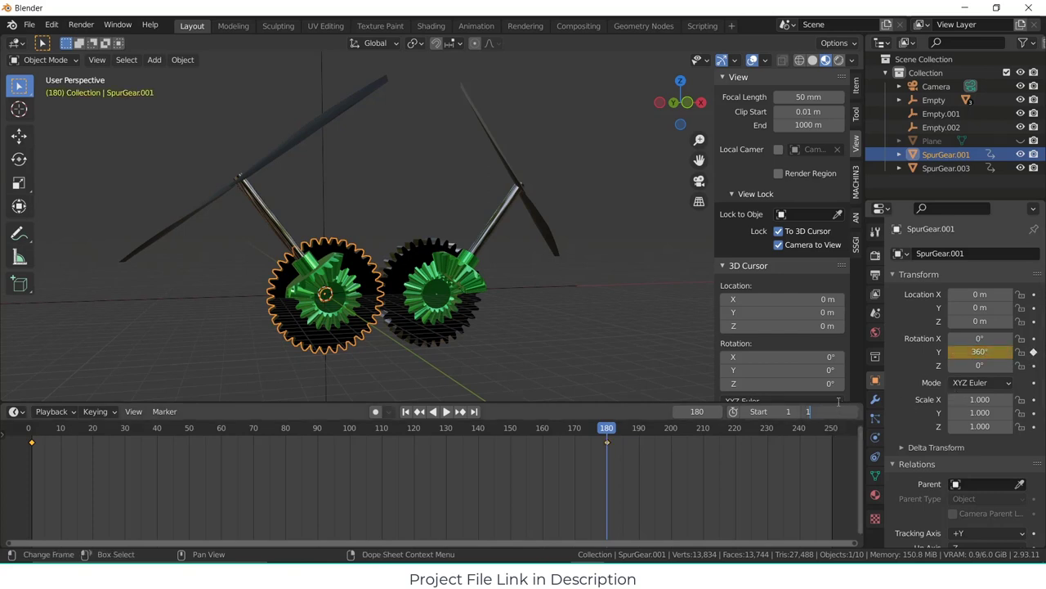
key(Return)
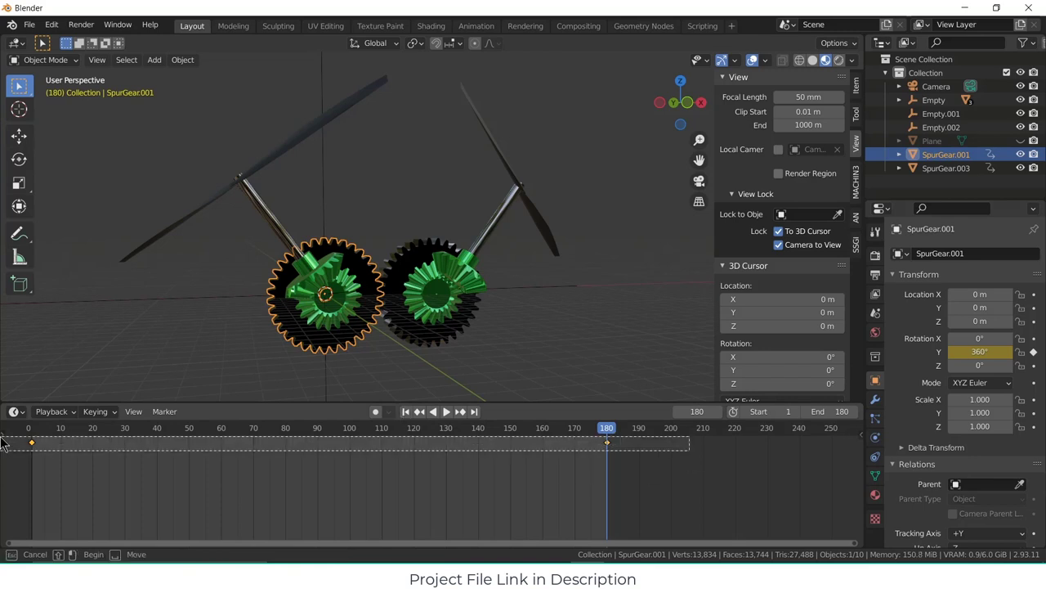
key(t)
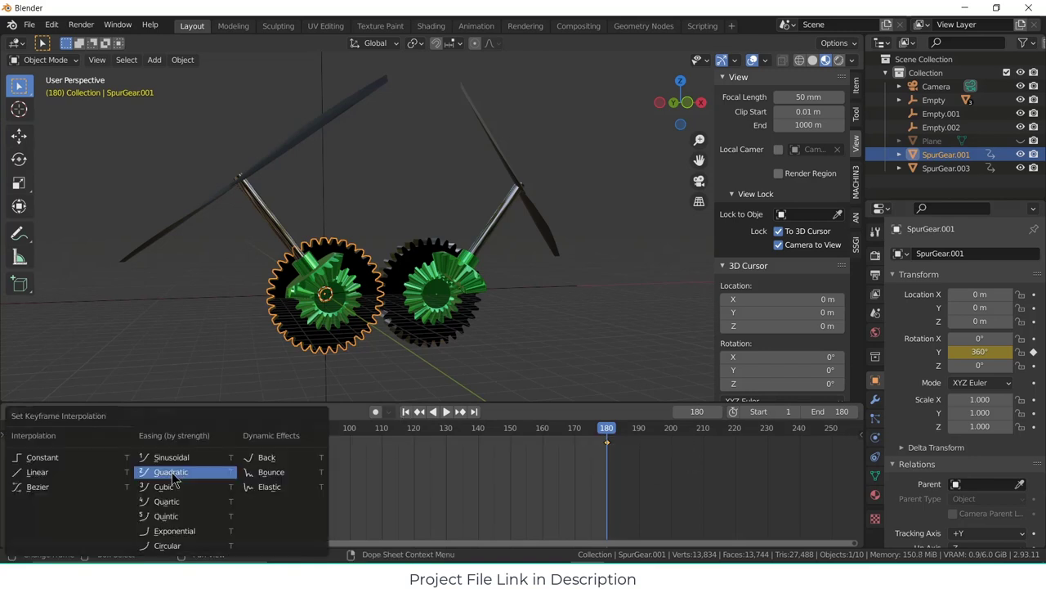
click(64, 472)
- Play the gear animation from frame 1 with overlays hidden and plain solid shading
click(406, 413)
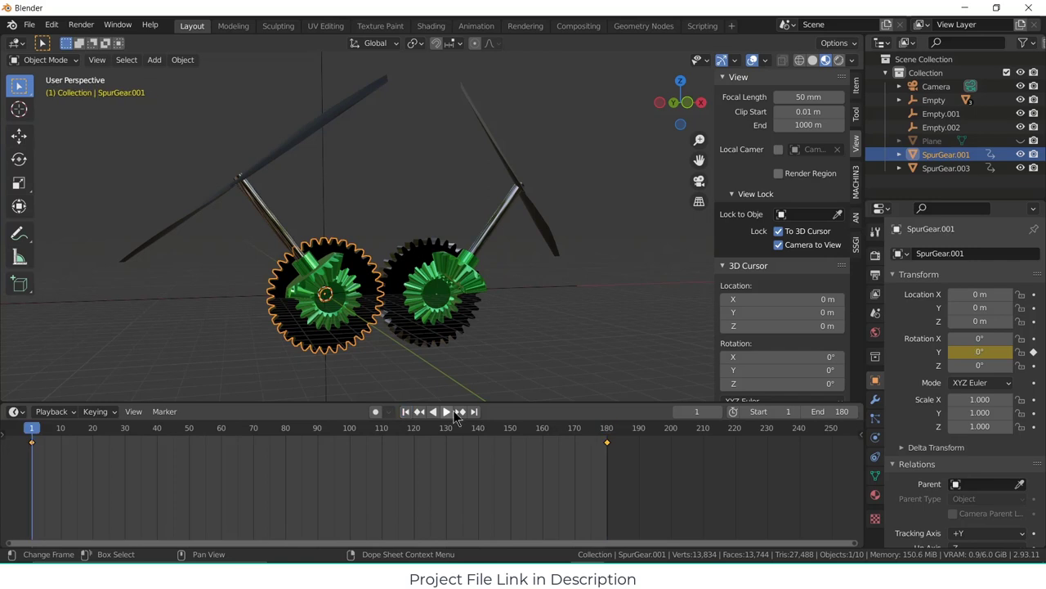
click(446, 412)
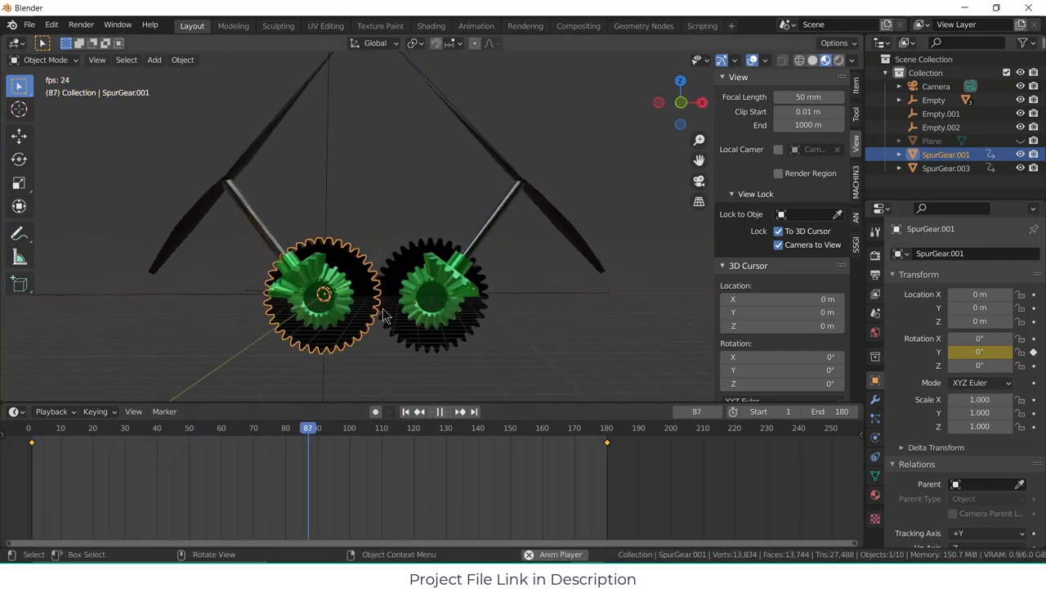
scroll(372, 335, up, 3)
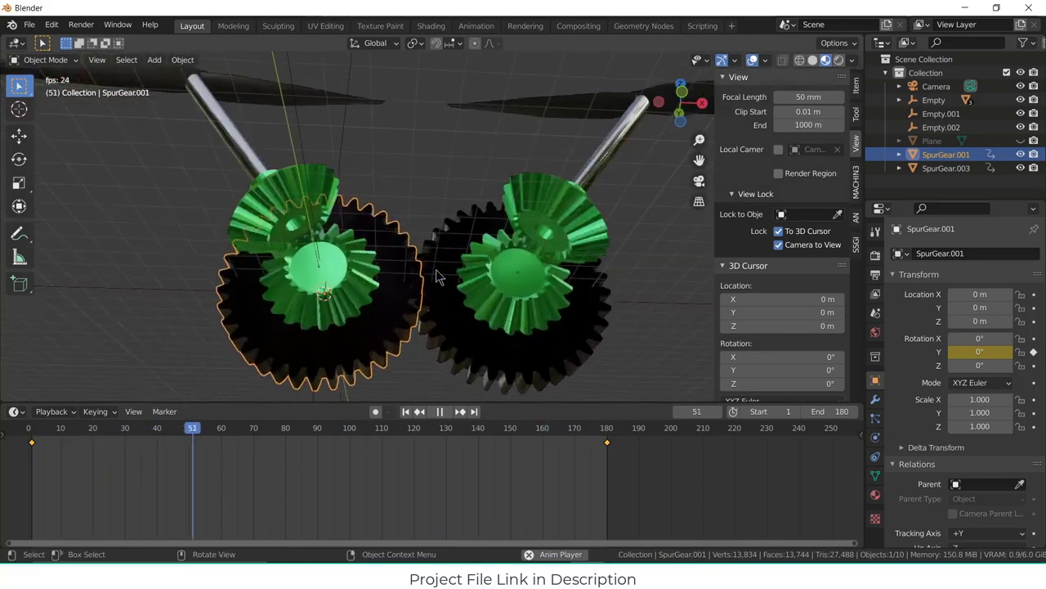
click(752, 61)
scroll(297, 301, up, 3)
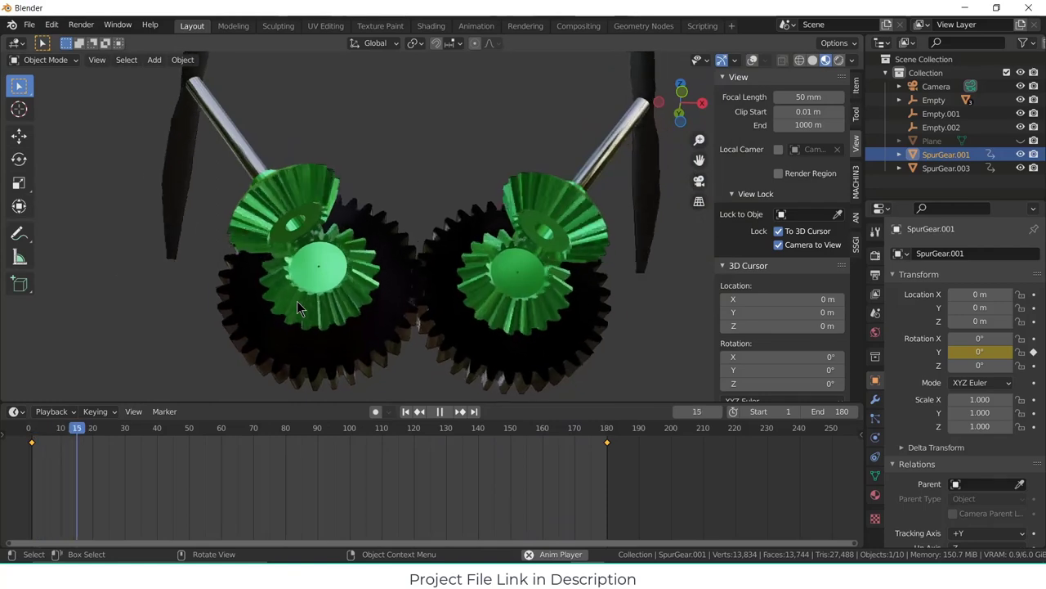
drag(569, 401, 567, 517)
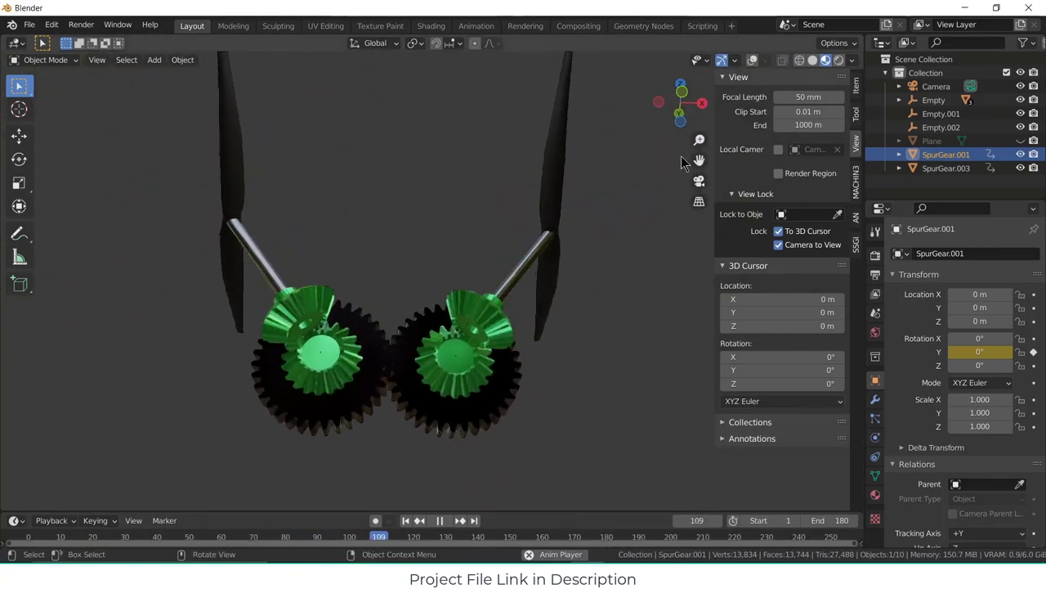
key(z)
click(347, 384)
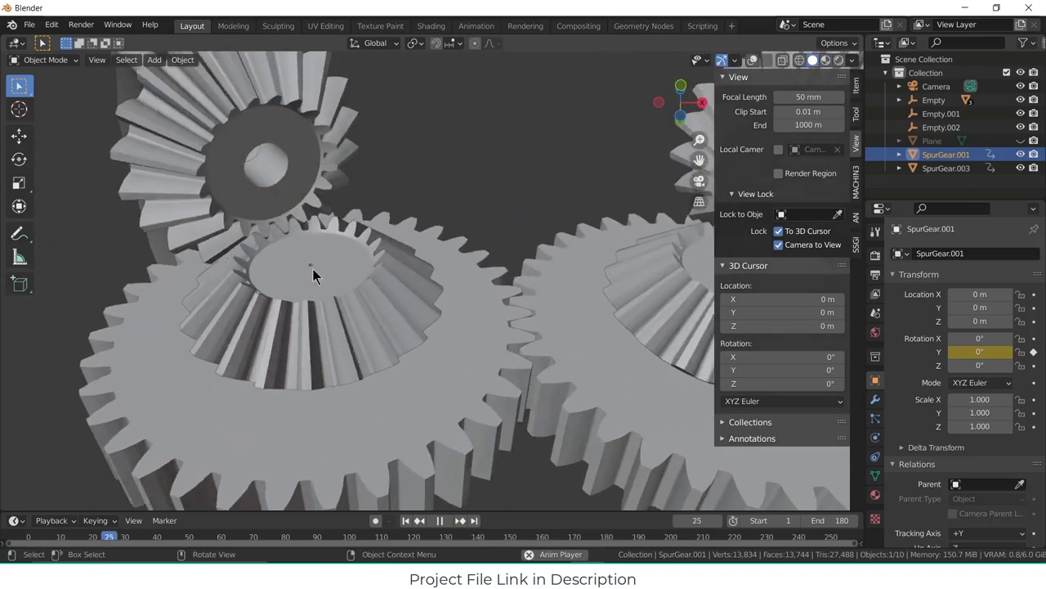
- Orbit and zoom to a front-on view of the turning gears, then stop playback
middle_drag(487, 321, 327, 319)
scroll(326, 321, up, 5)
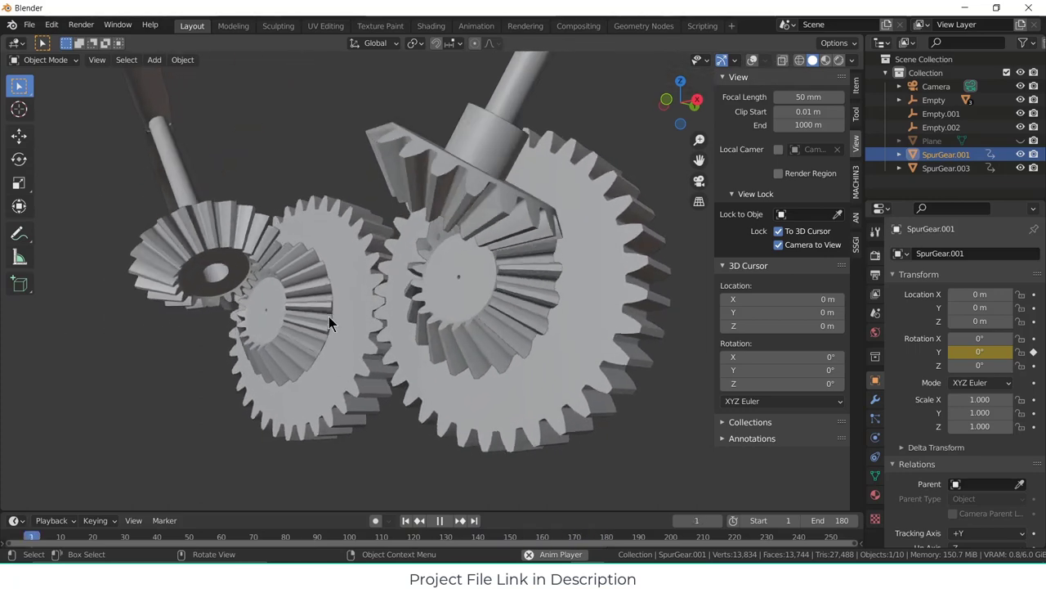
middle_drag(330, 323, 443, 327)
scroll(400, 338, down, 3)
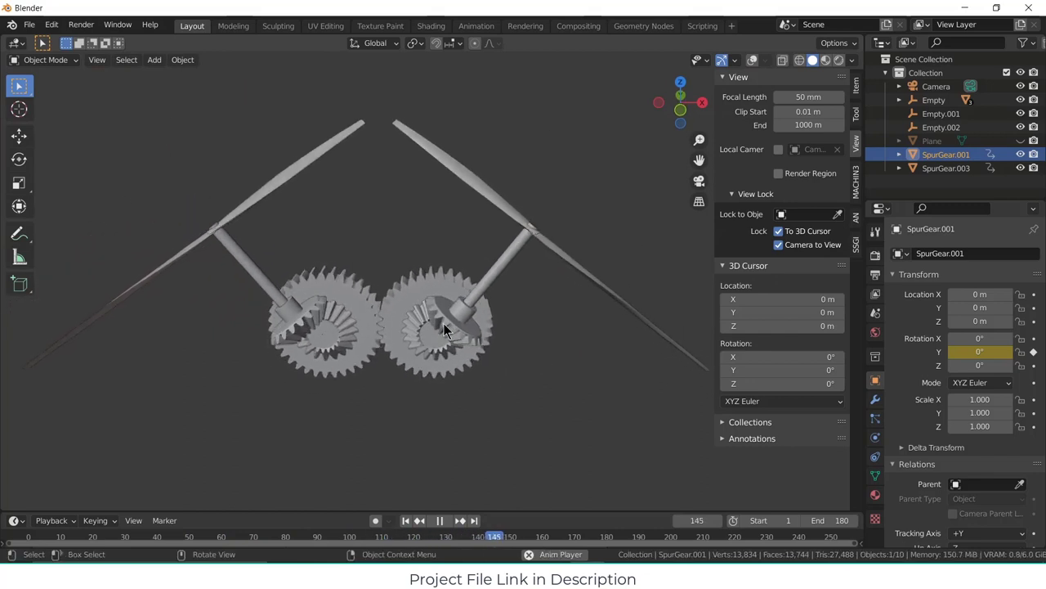
scroll(443, 323, down, 2)
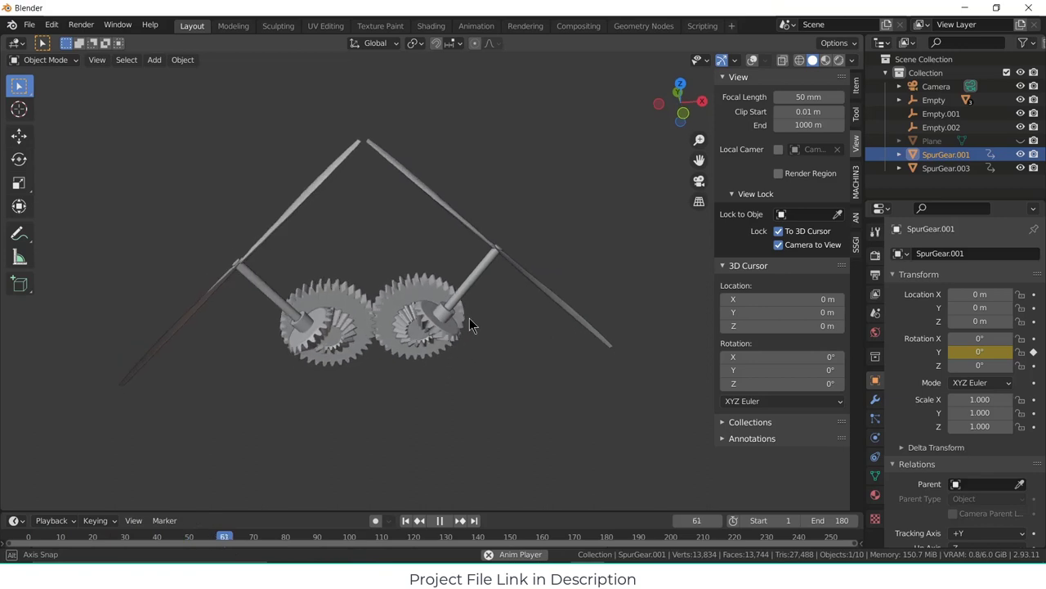
click(441, 521)
middle_drag(378, 350, 401, 331)
scroll(368, 303, up, 2)
scroll(396, 332, up, 2)
scroll(402, 337, down, 1)
scroll(402, 335, down, 2)
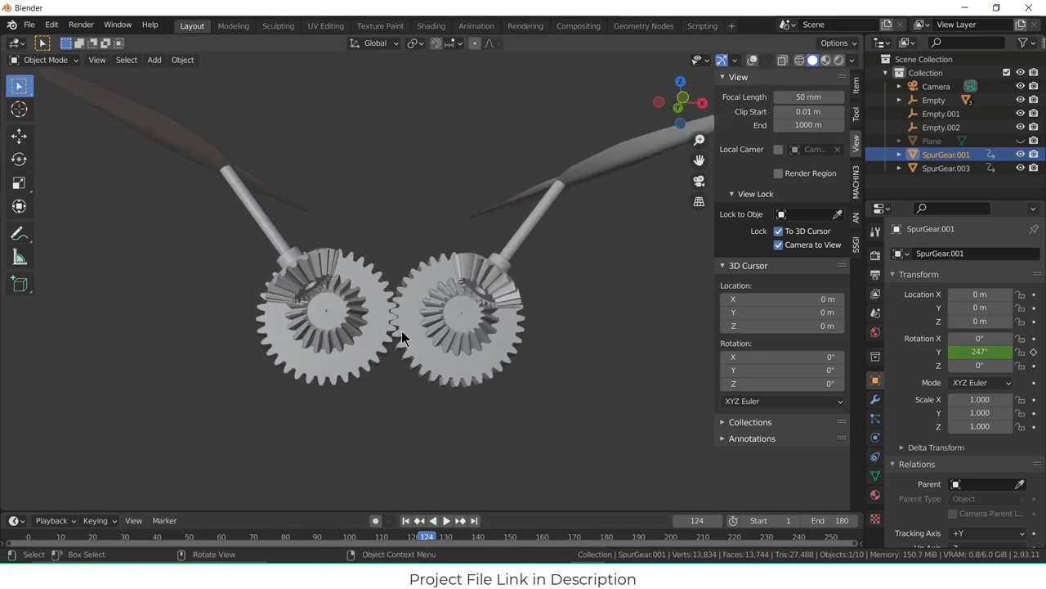